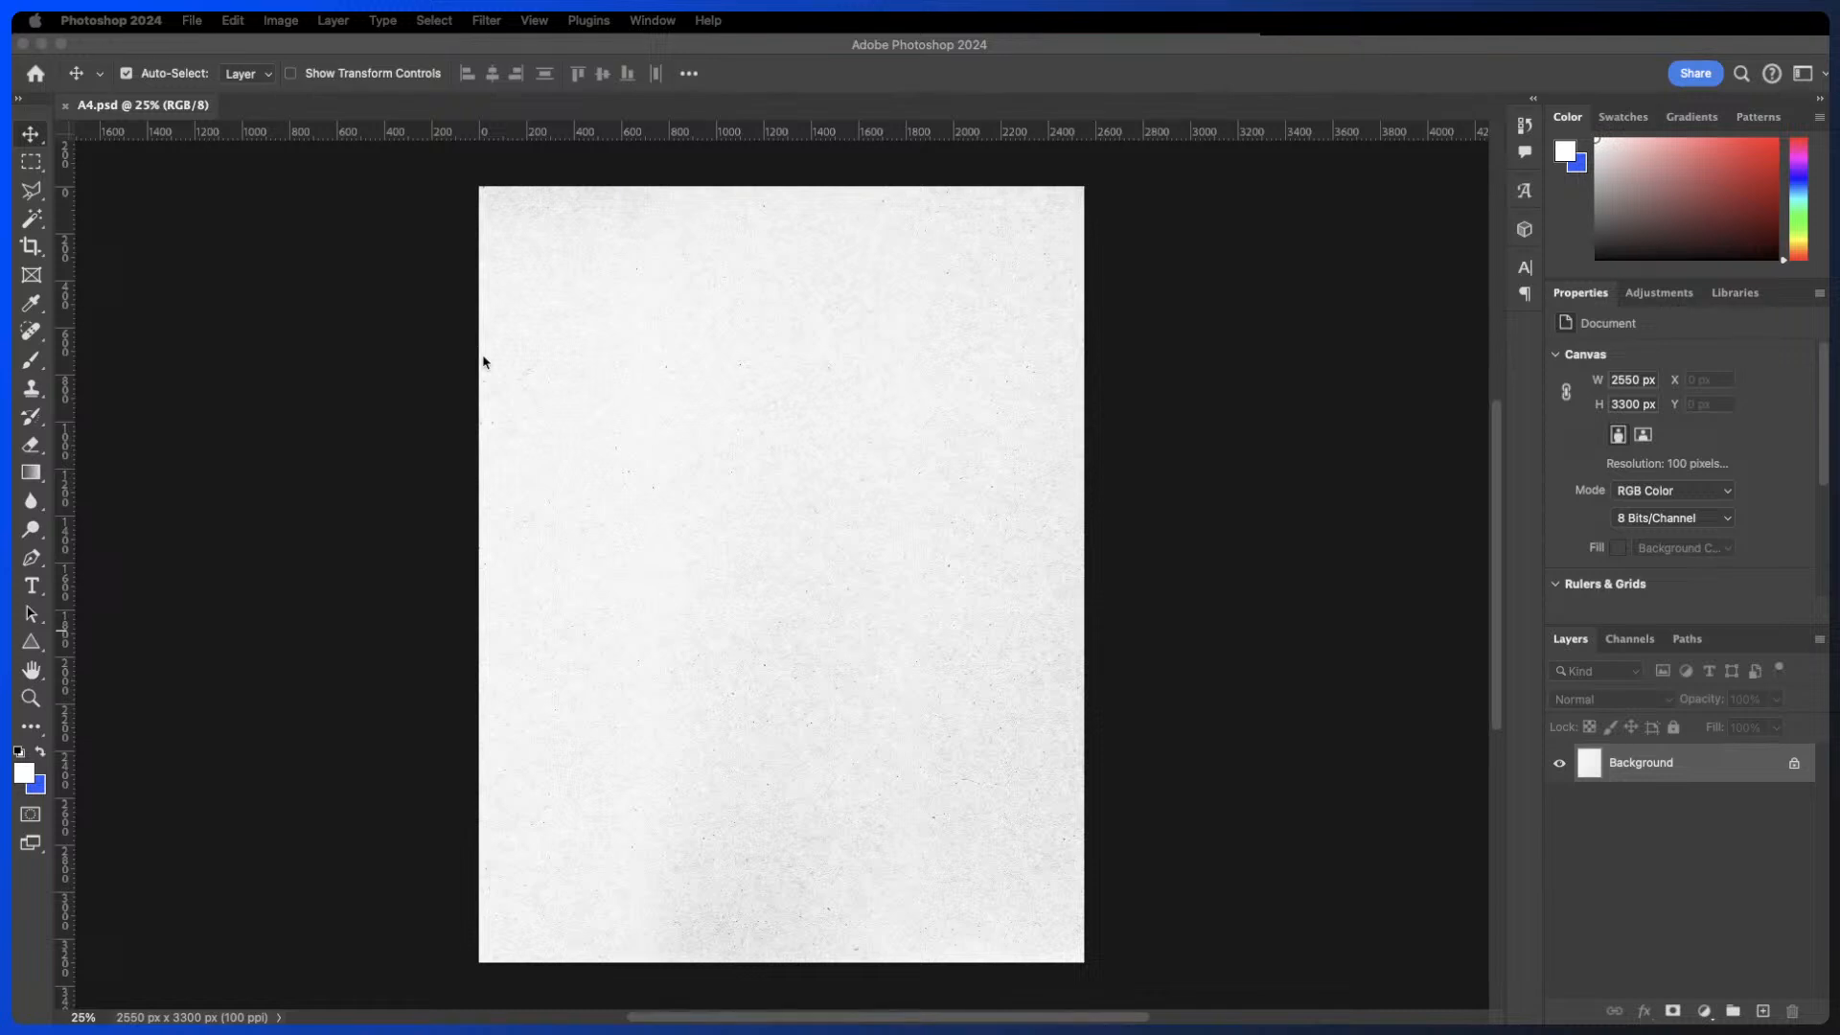
- Switch to the Horizontal Type Tool
{"action": "left_click", "coordinate": [400, 341]}
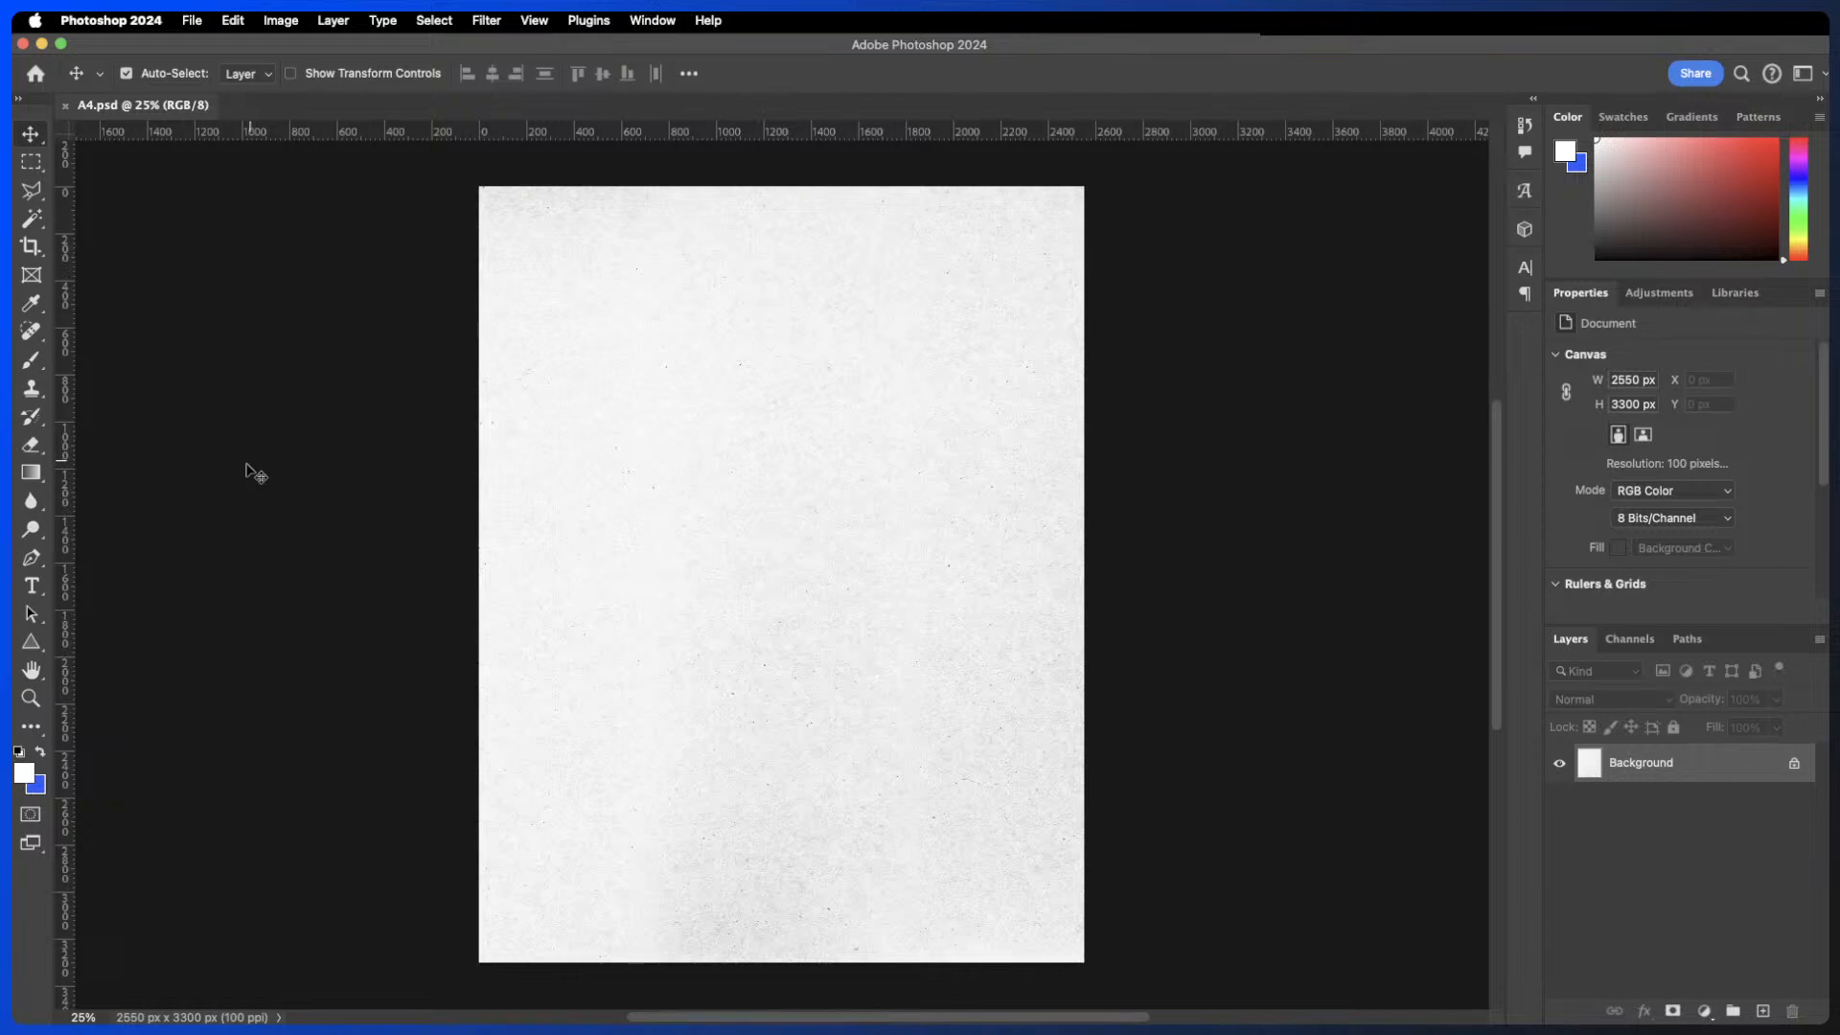
{"action": "left_click", "coordinate": [32, 587]}
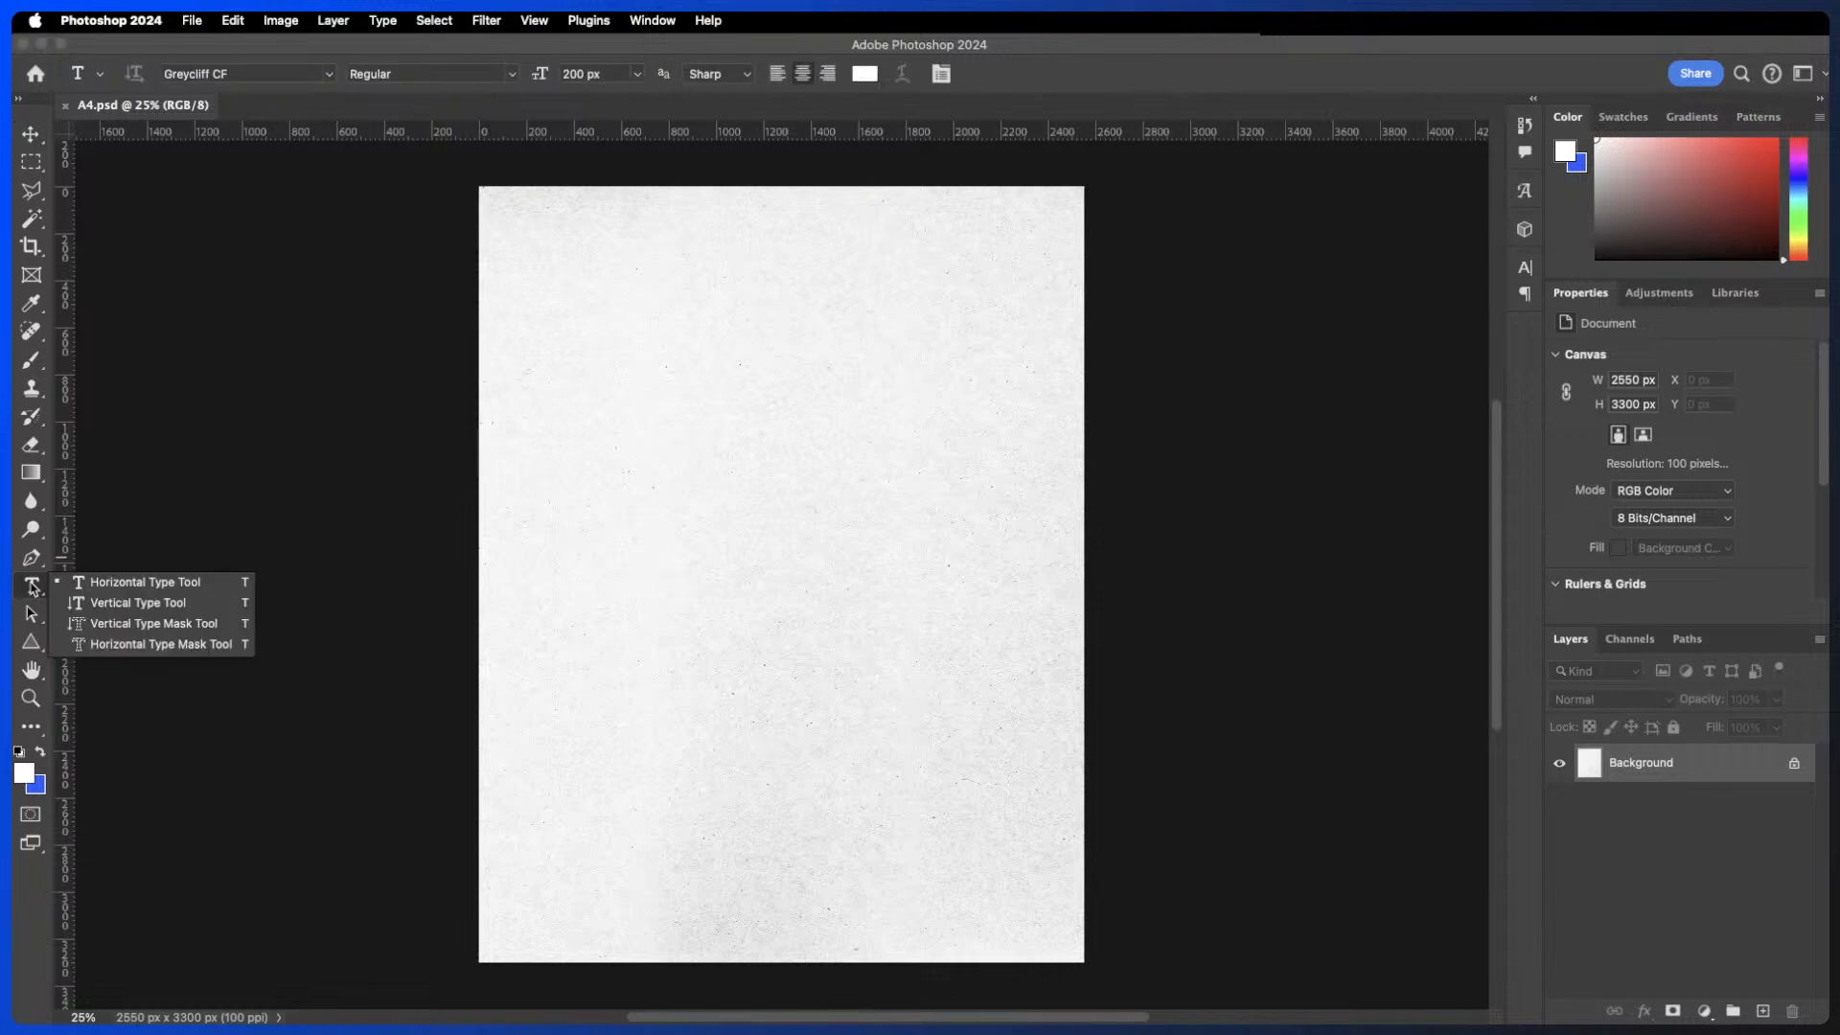
{"action": "left_click", "coordinate": [125, 583]}
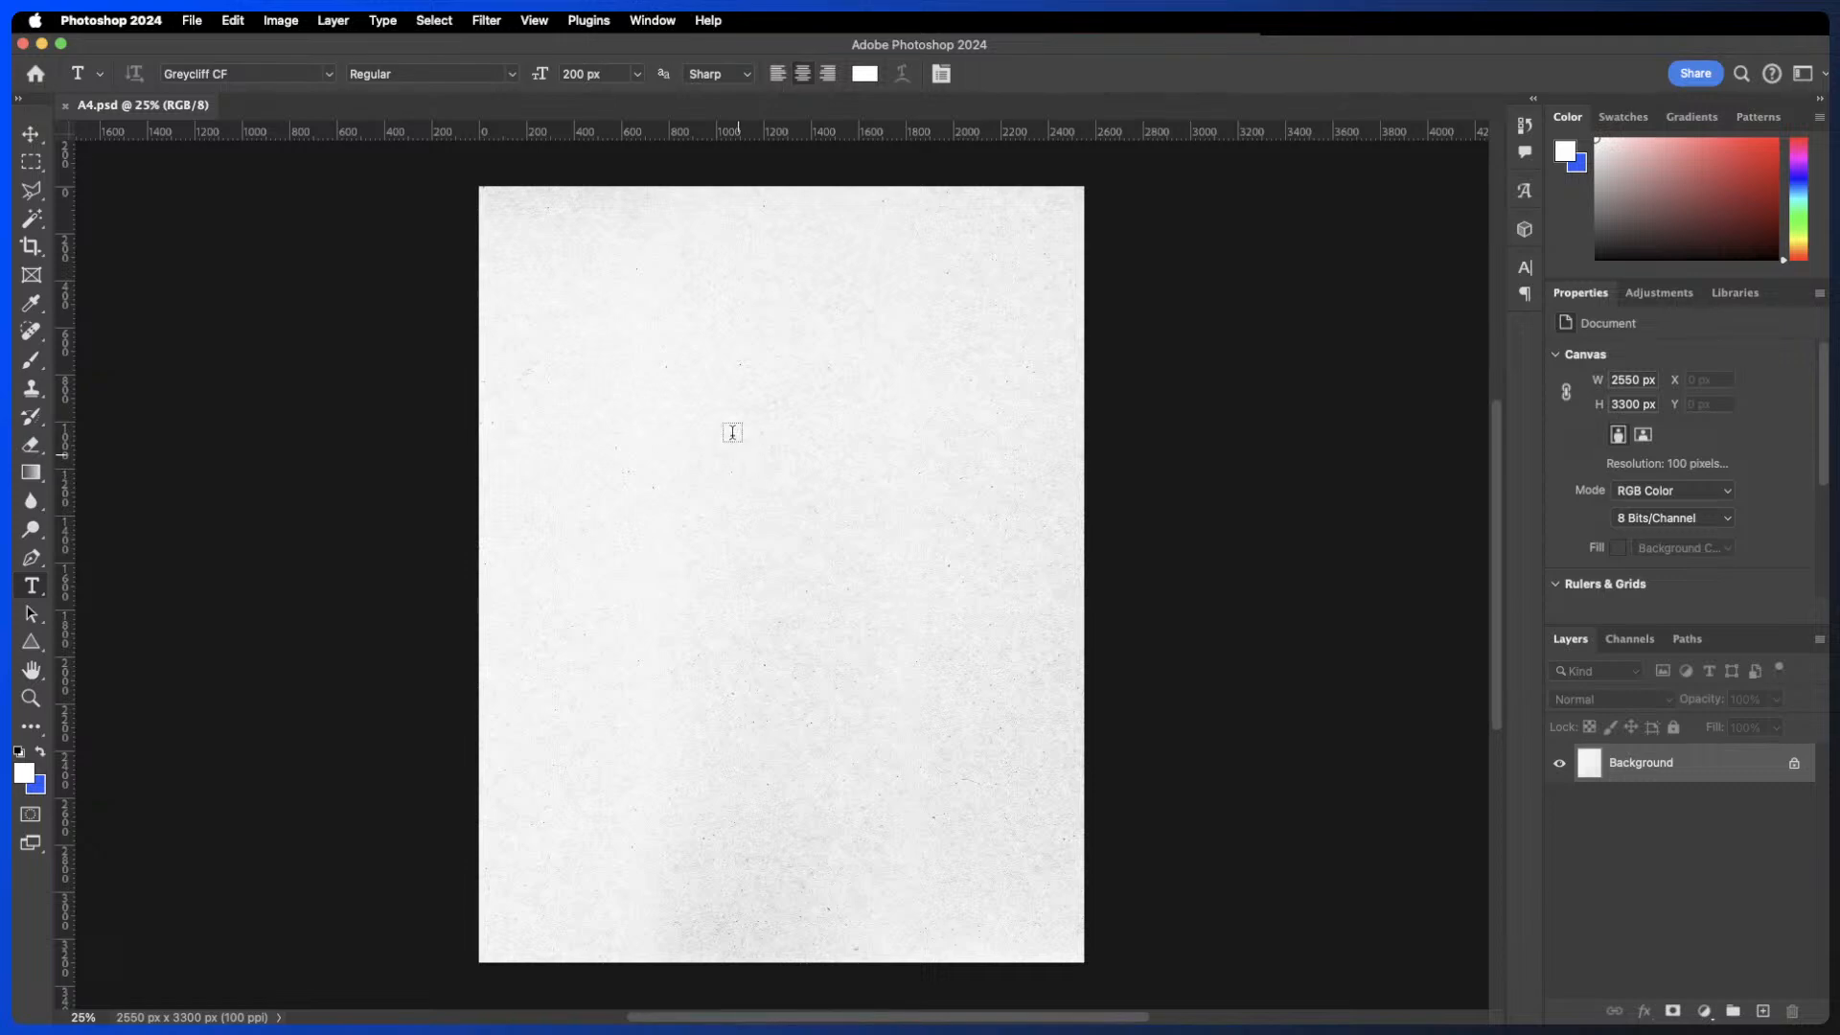
- Create black point text reading Heading and cancel it
{"action": "left_click", "coordinate": [639, 398]}
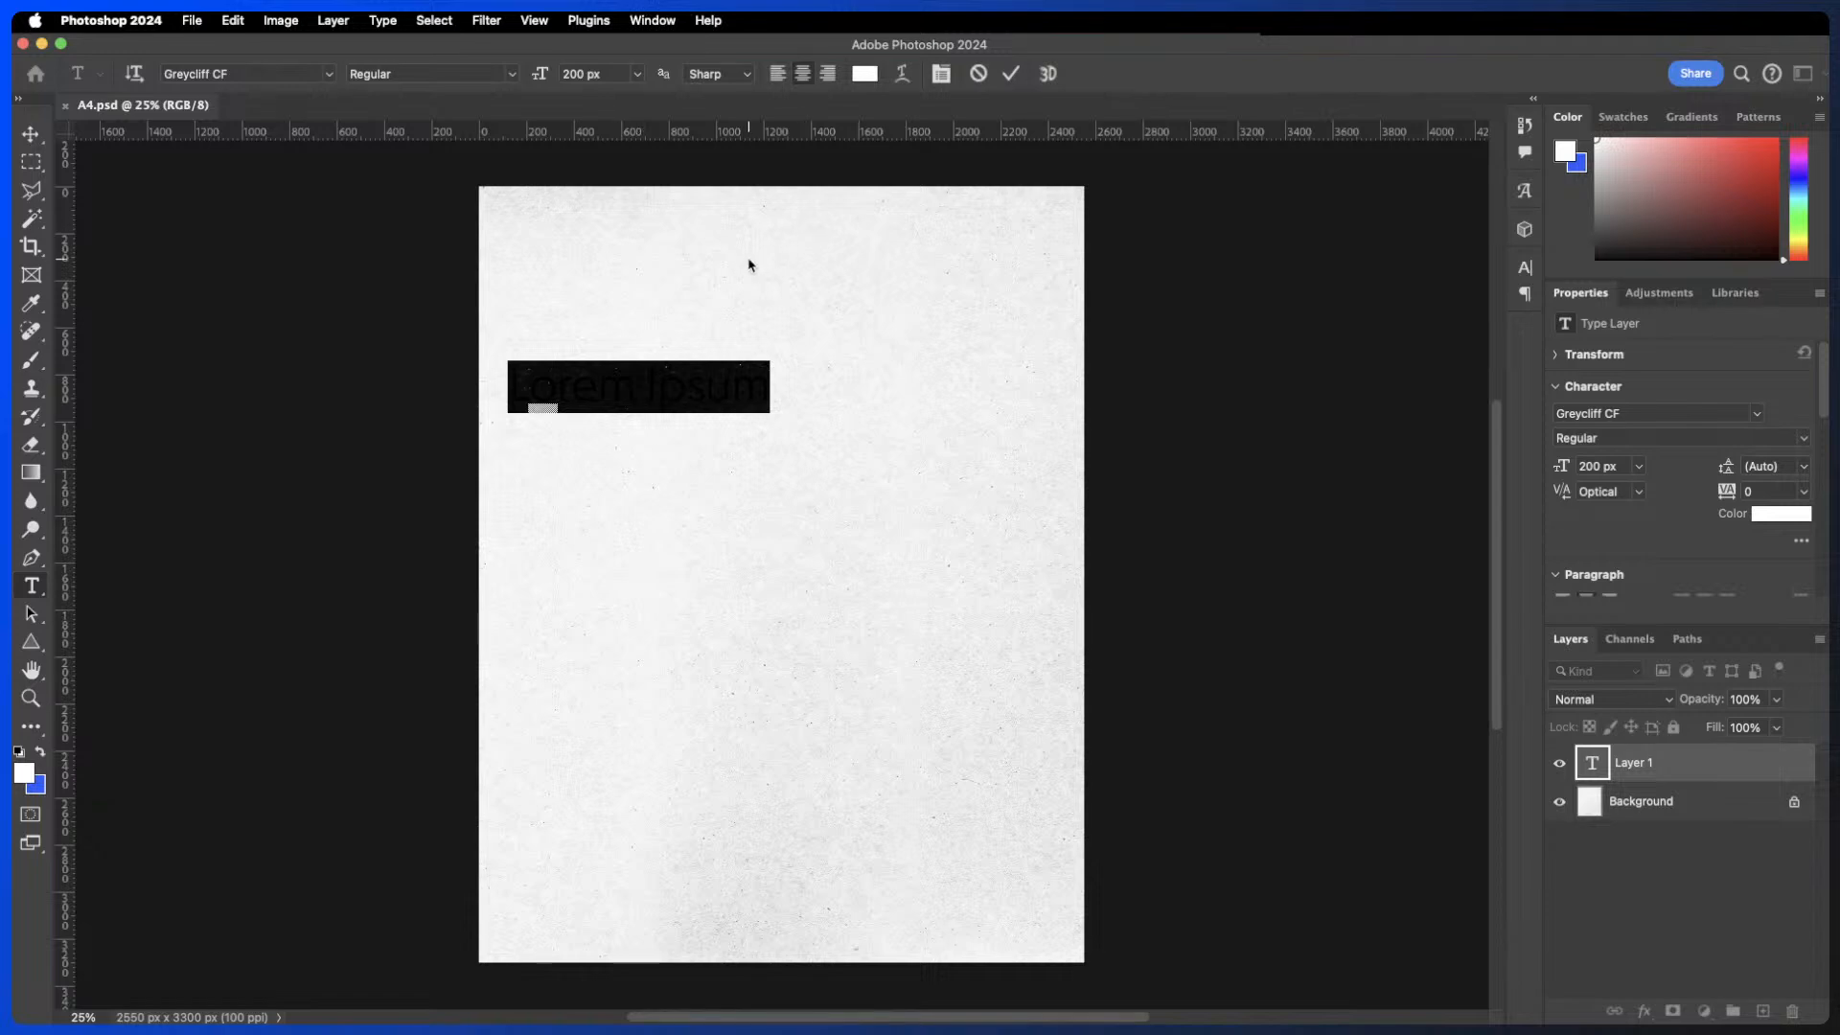
{"action": "left_click", "coordinate": [865, 74]}
{"action": "left_click_drag", "start_coordinate": [1234, 561], "coordinate": [1141, 685]}
{"action": "left_click", "coordinate": [1618, 428]}
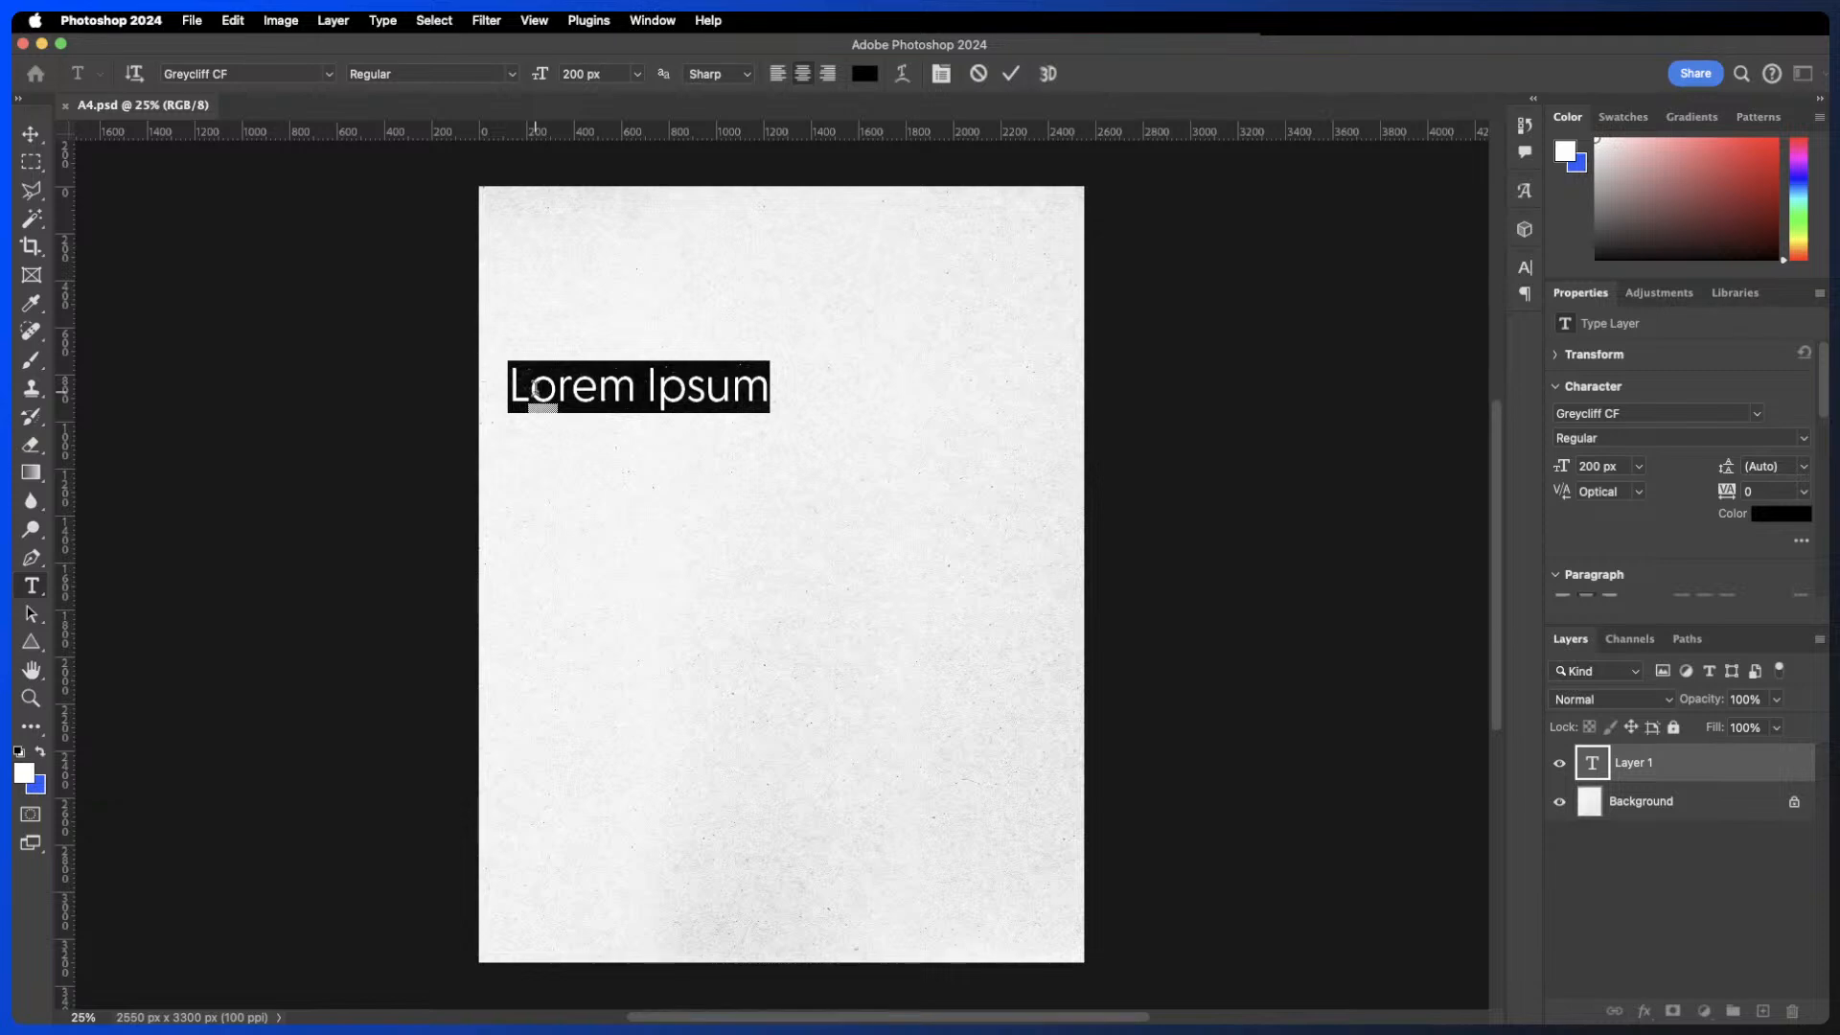
{"action": "type", "text": "Heading"}
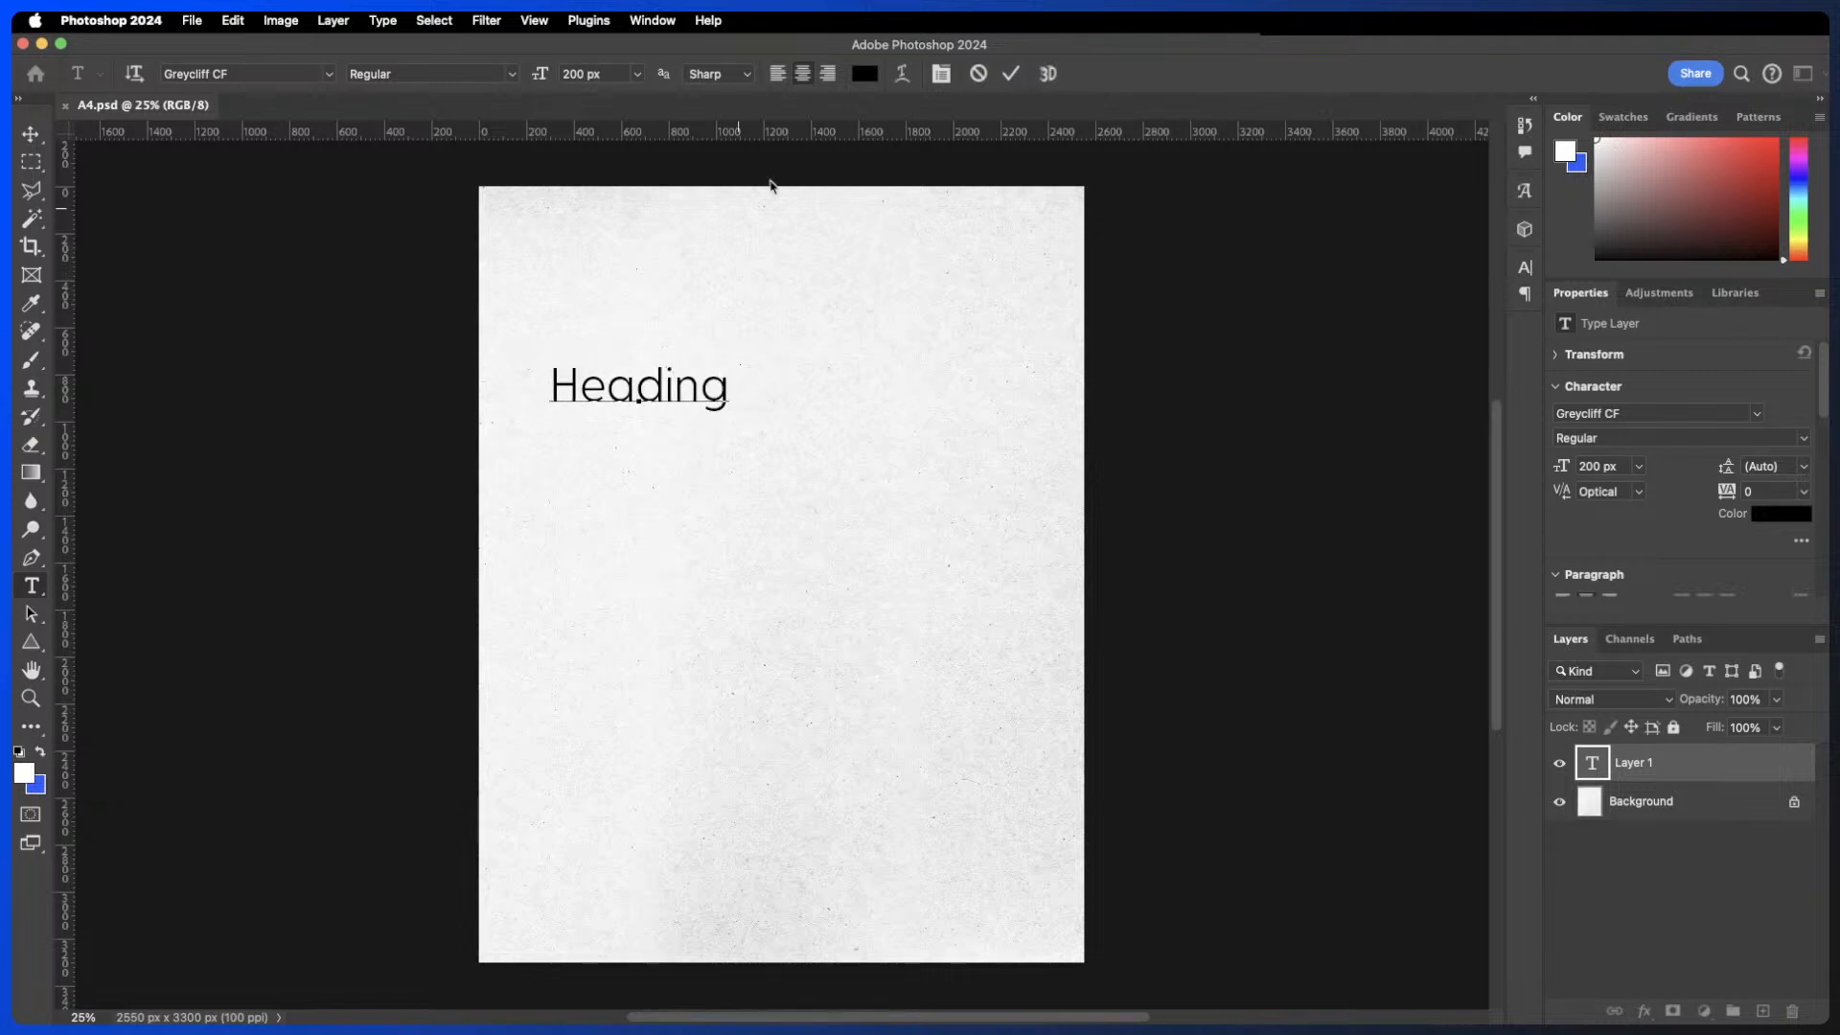
{"action": "left_click", "coordinate": [980, 75]}
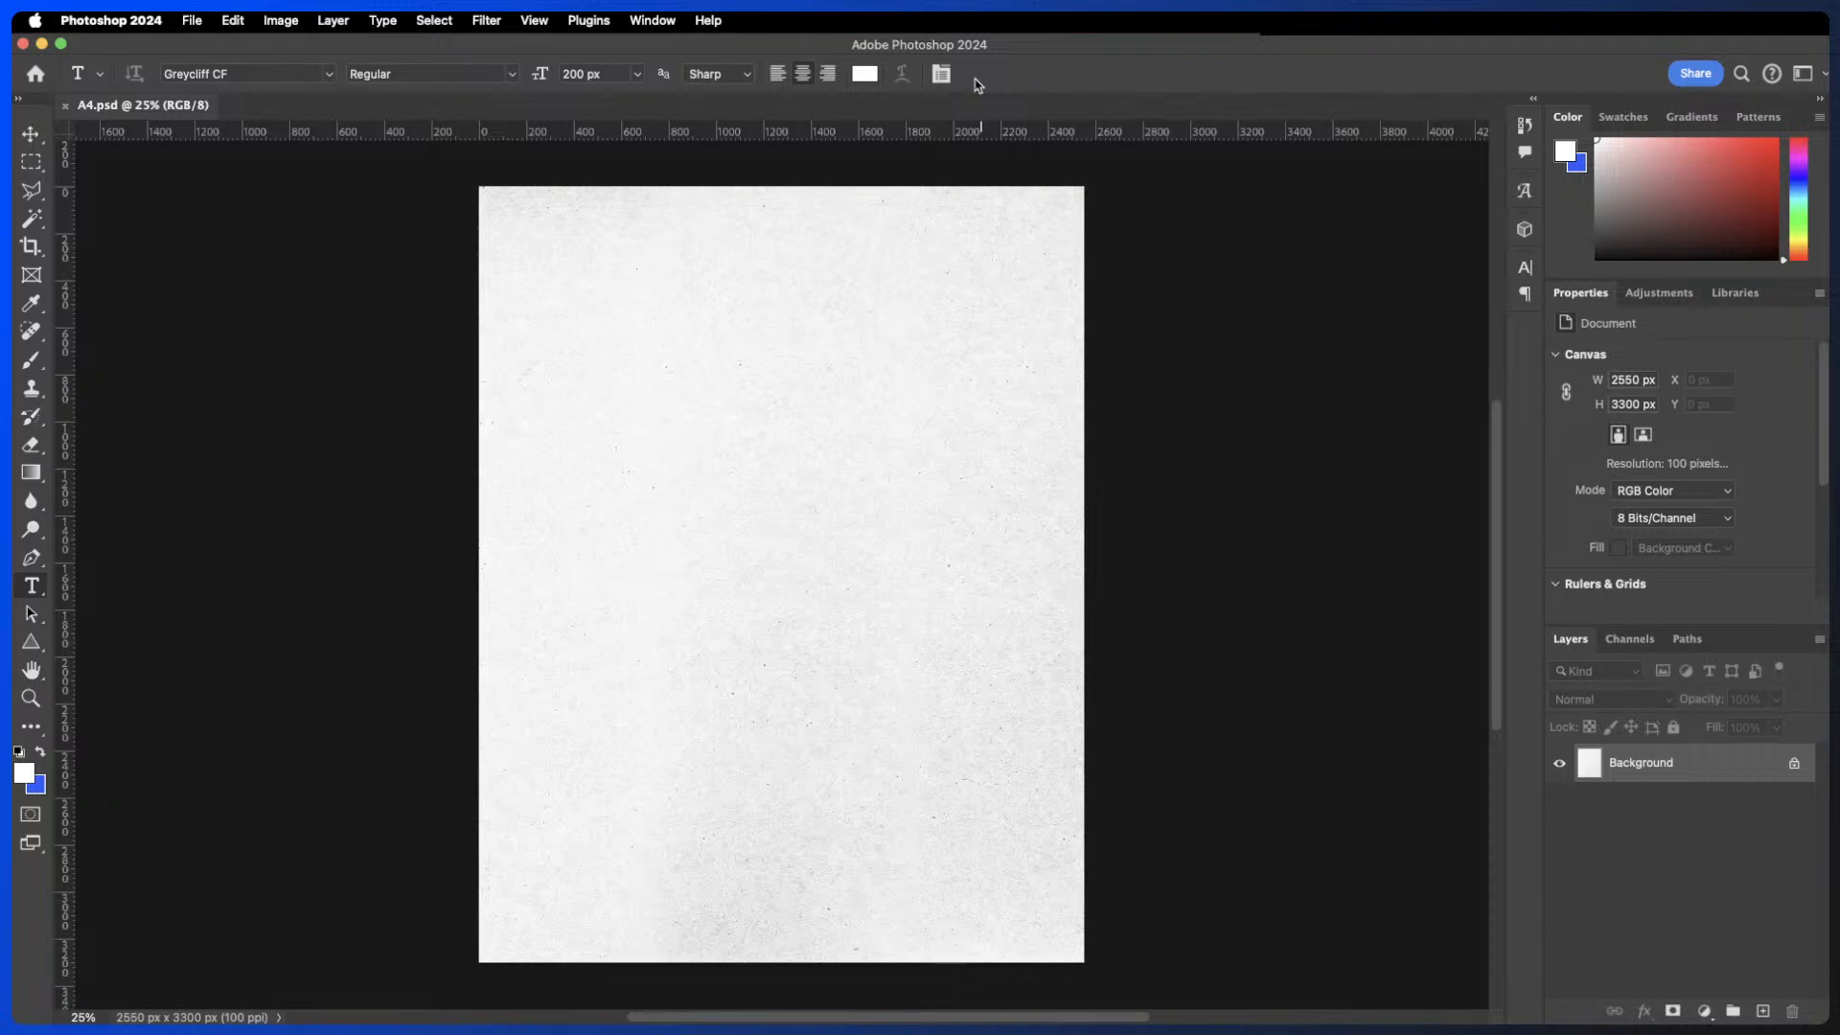
- Create a black 110 px paragraph text box on the page and cancel it
{"action": "left_click_drag", "start_coordinate": [547, 369], "coordinate": [1010, 632]}
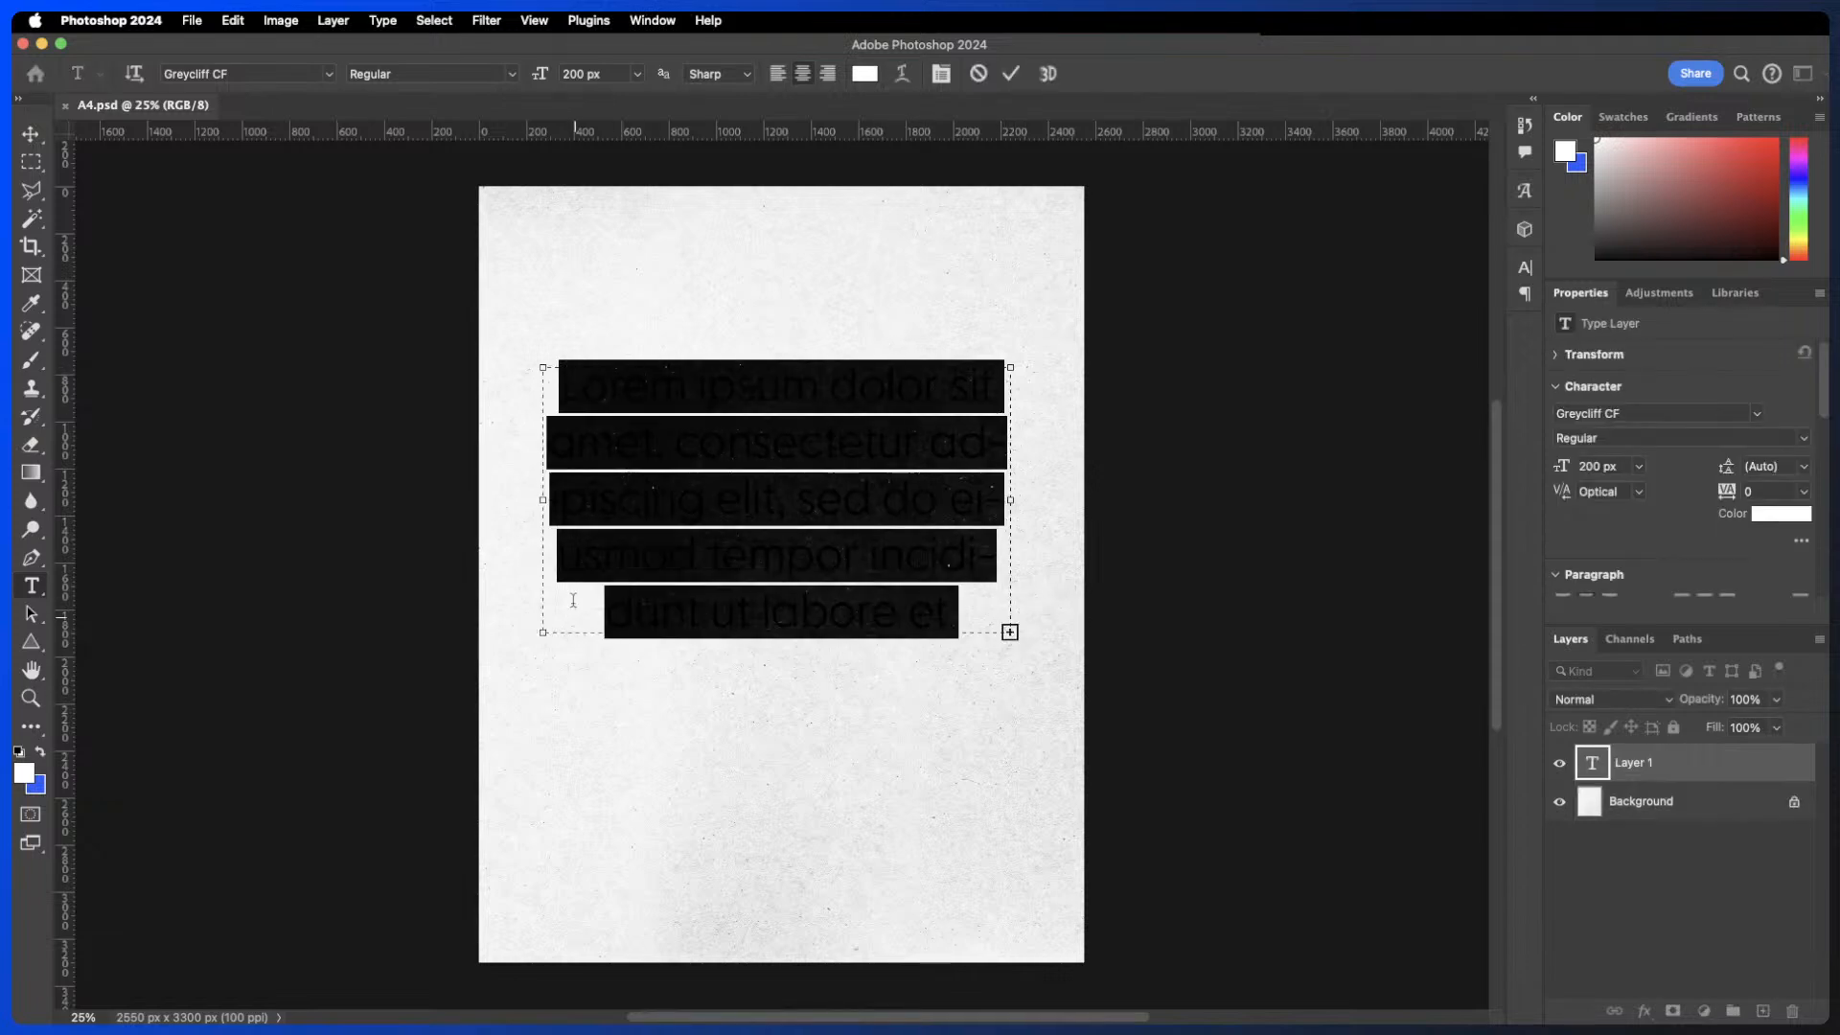
{"action": "left_click_drag", "start_coordinate": [543, 632], "coordinate": [544, 738]}
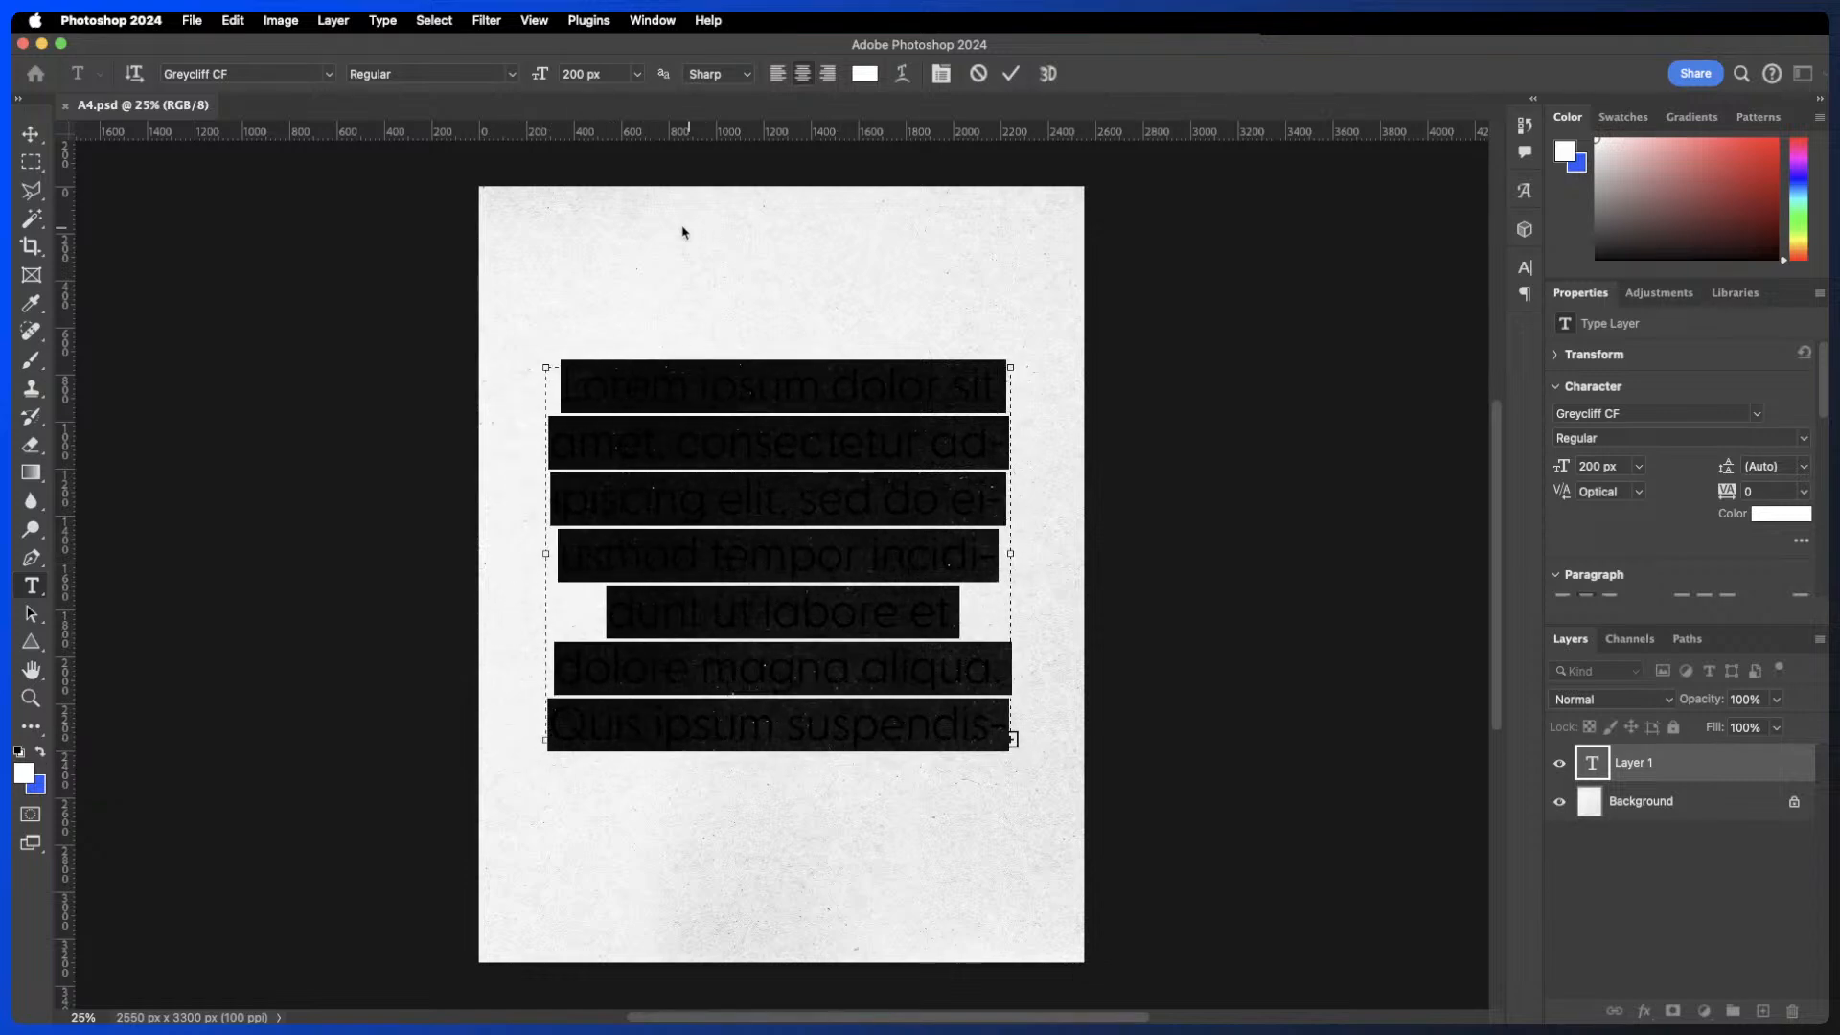
{"action": "left_click_drag", "start_coordinate": [542, 74], "coordinate": [458, 77]}
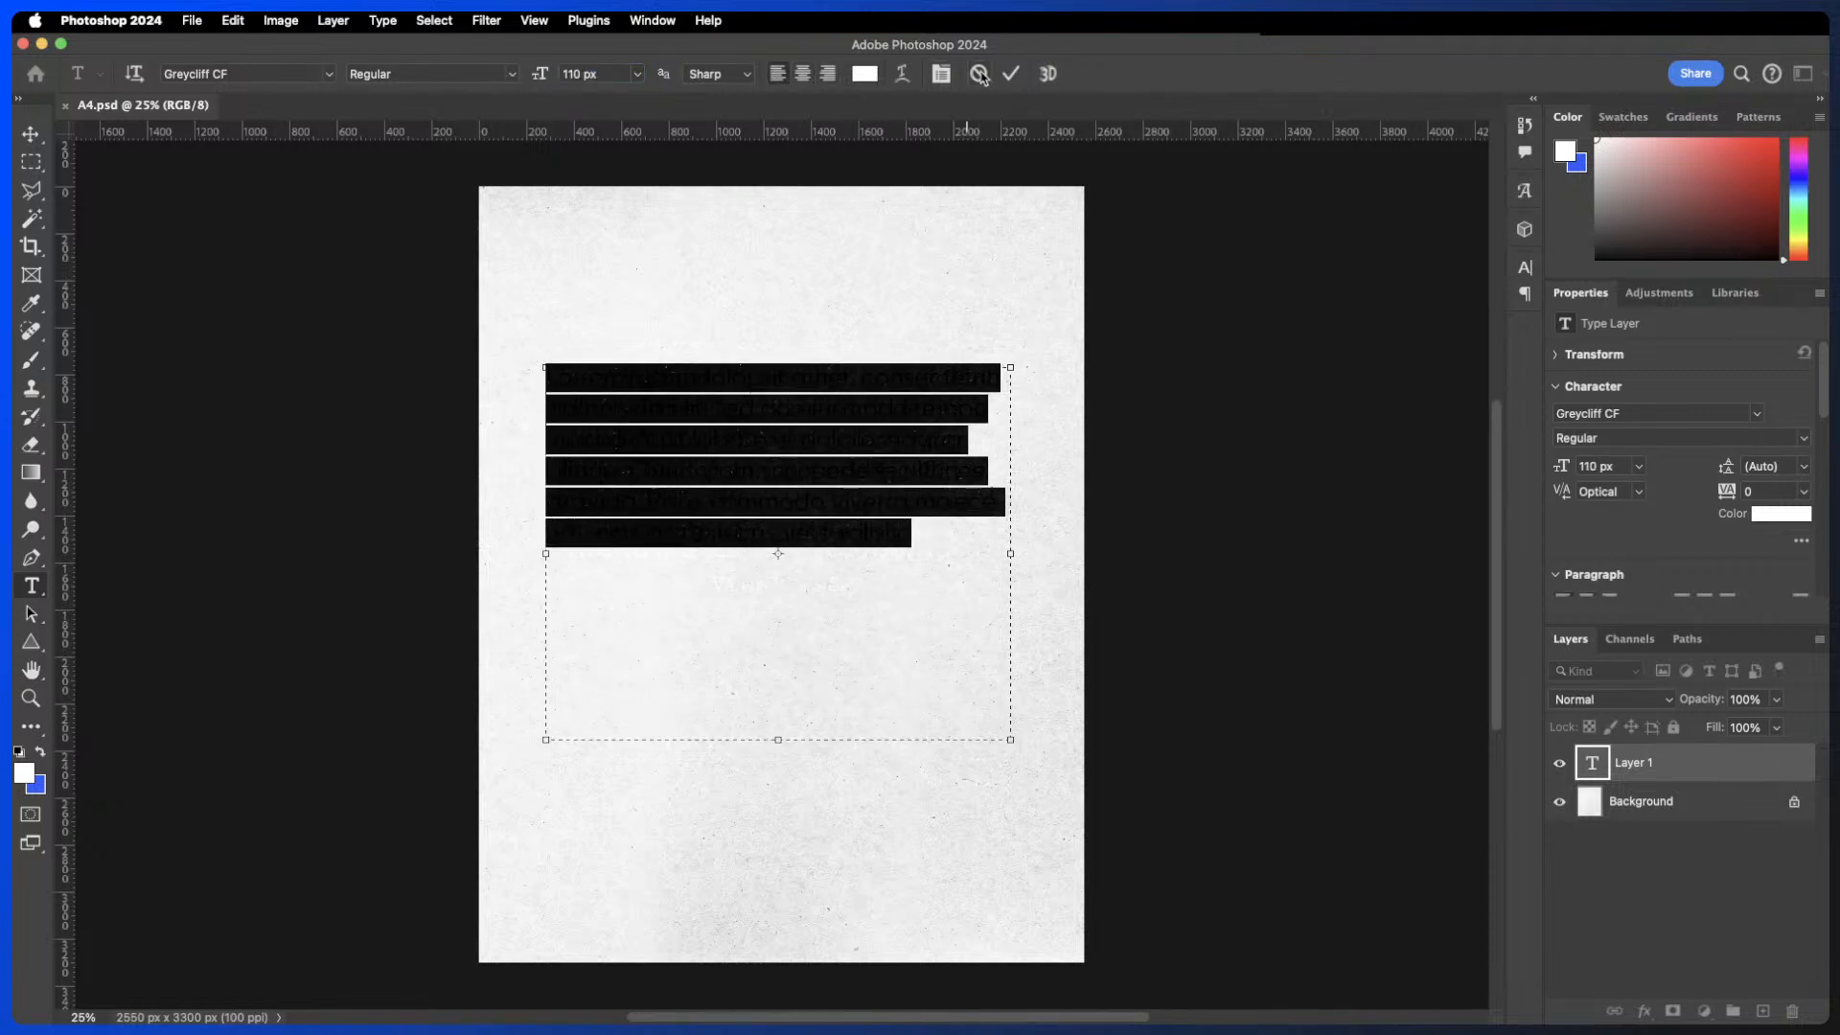
{"action": "left_click", "coordinate": [864, 74]}
{"action": "left_click_drag", "start_coordinate": [1191, 479], "coordinate": [1177, 846]}
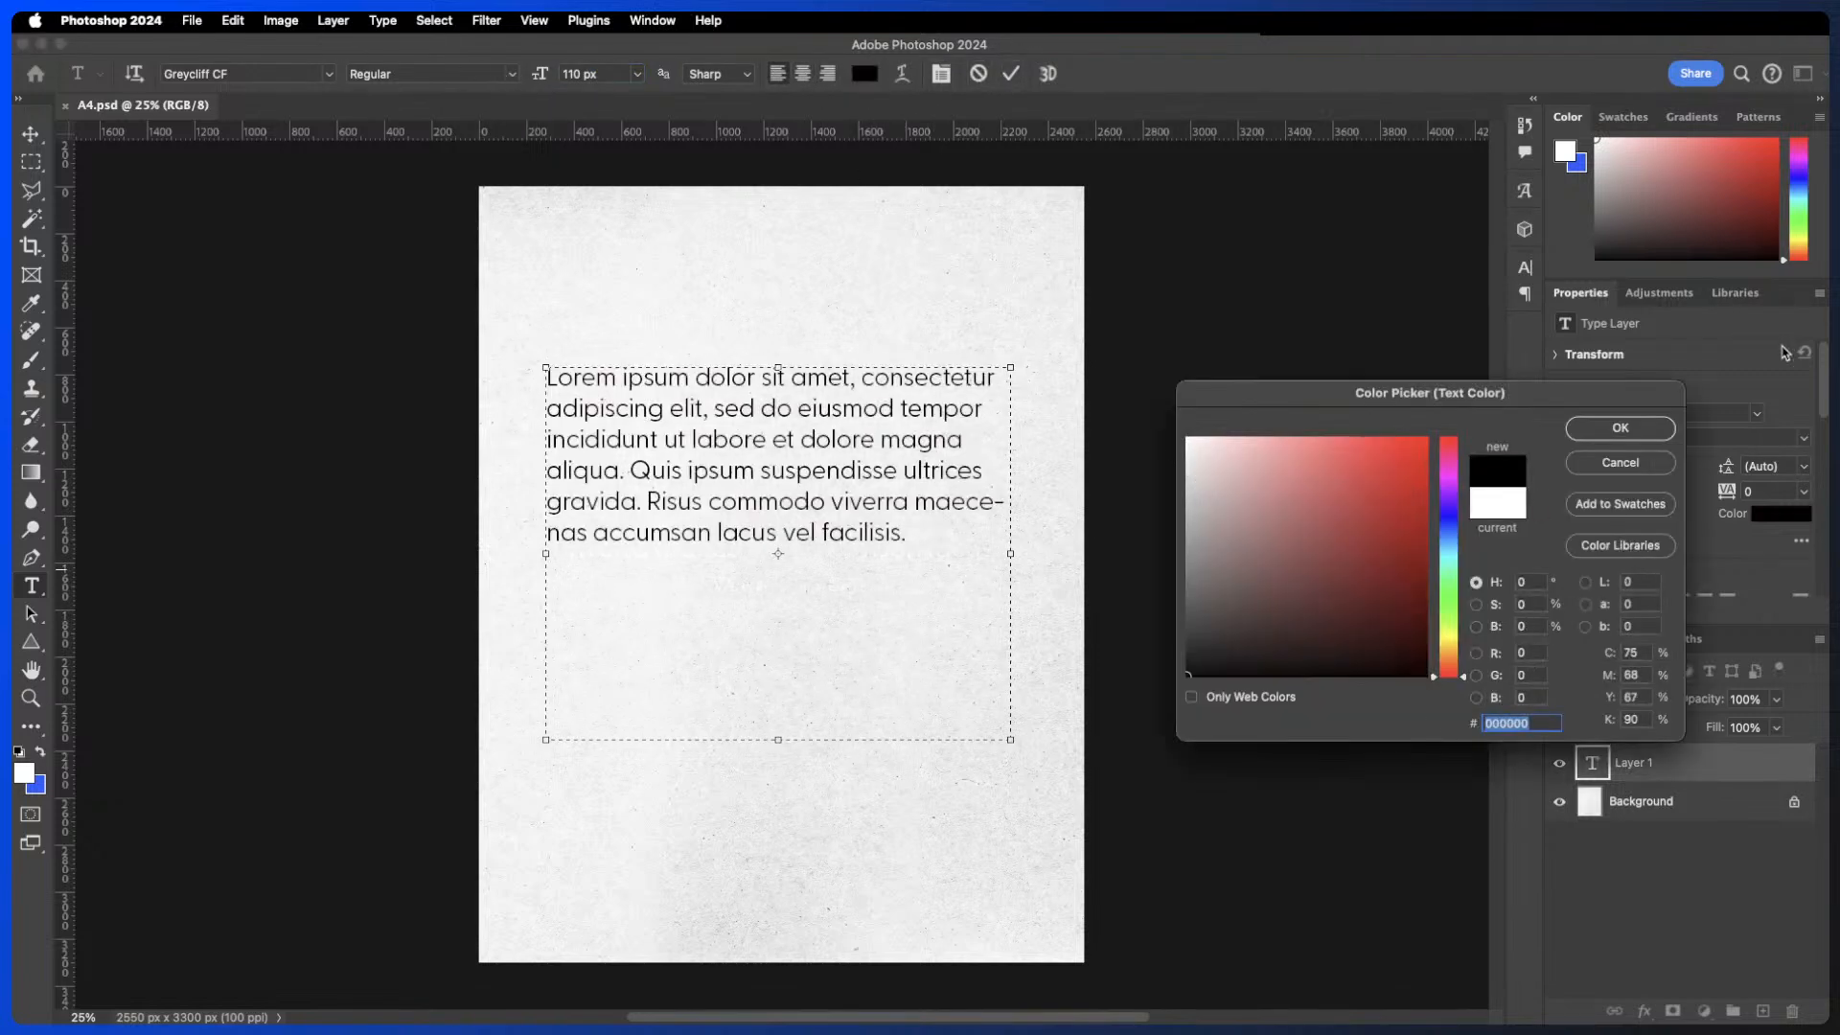
{"action": "left_click", "coordinate": [1627, 429]}
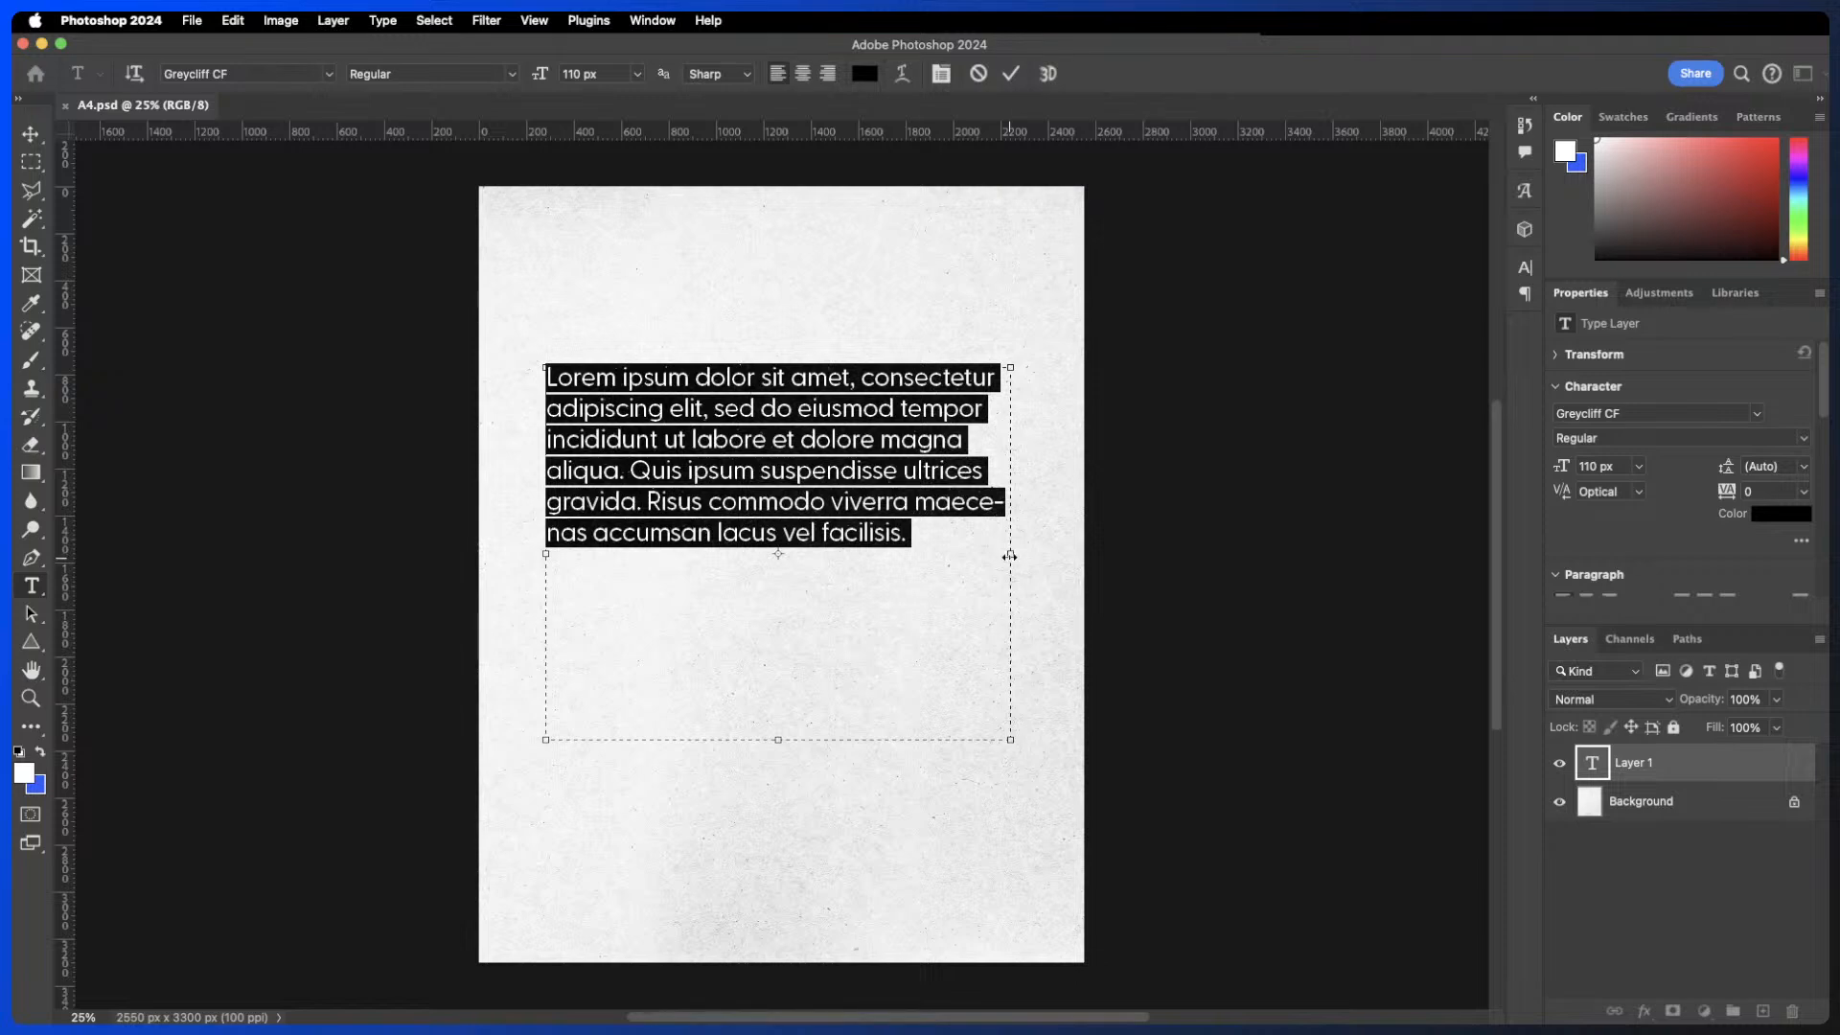
{"action": "left_click", "coordinate": [980, 75]}
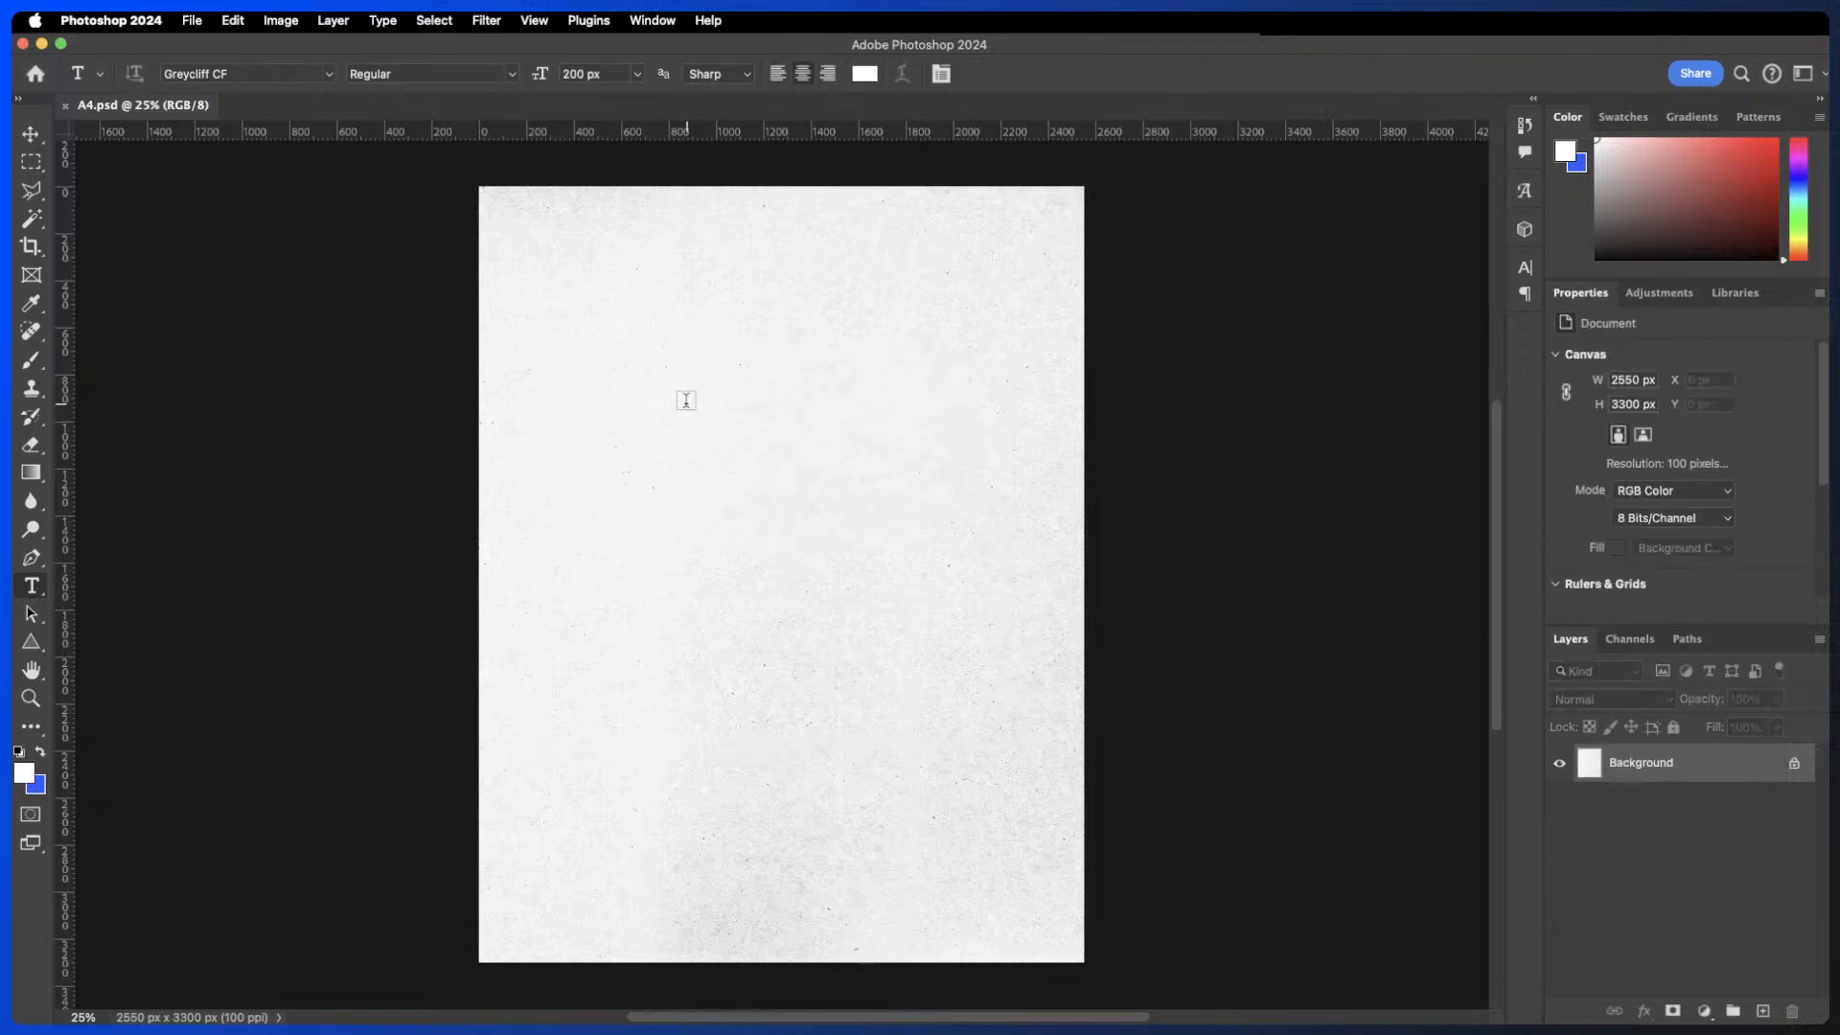
- Place black placeholder point text near the page's upper left and commit it
{"action": "left_click", "coordinate": [686, 401]}
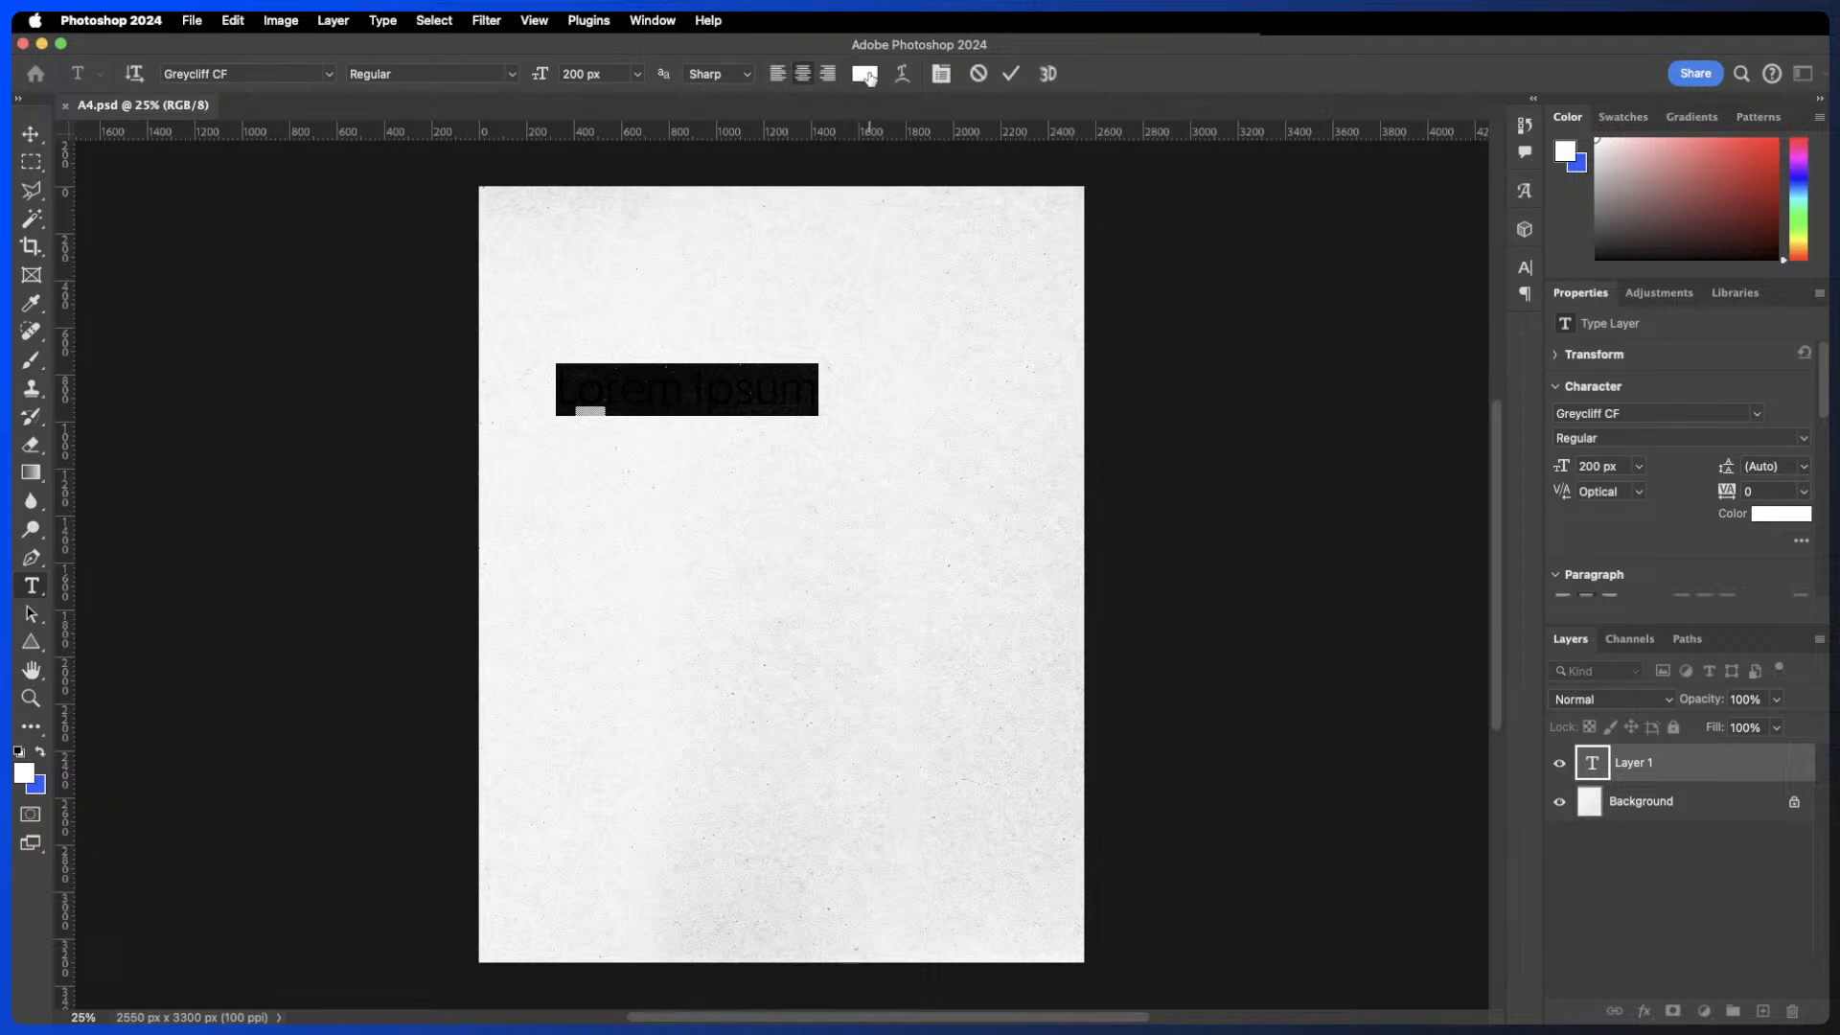
{"action": "left_click", "coordinate": [867, 75]}
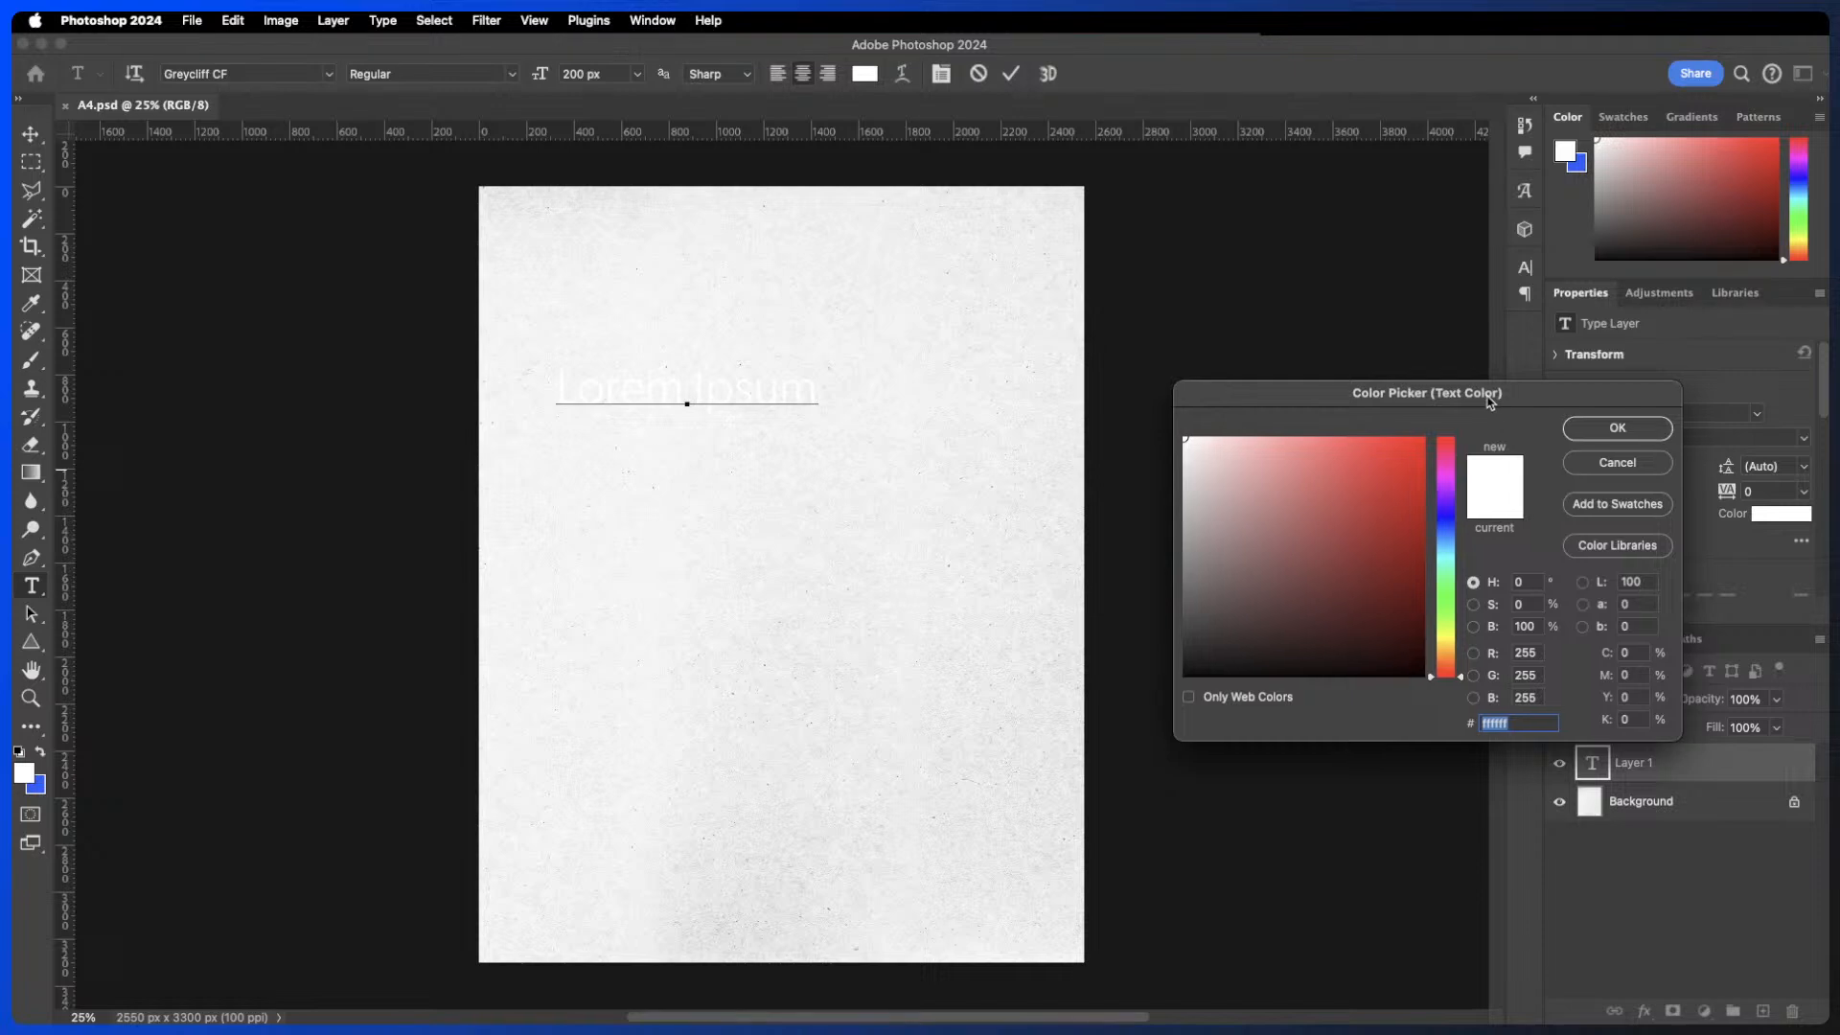
{"action": "left_click_drag", "start_coordinate": [1490, 401], "coordinate": [1417, 389]}
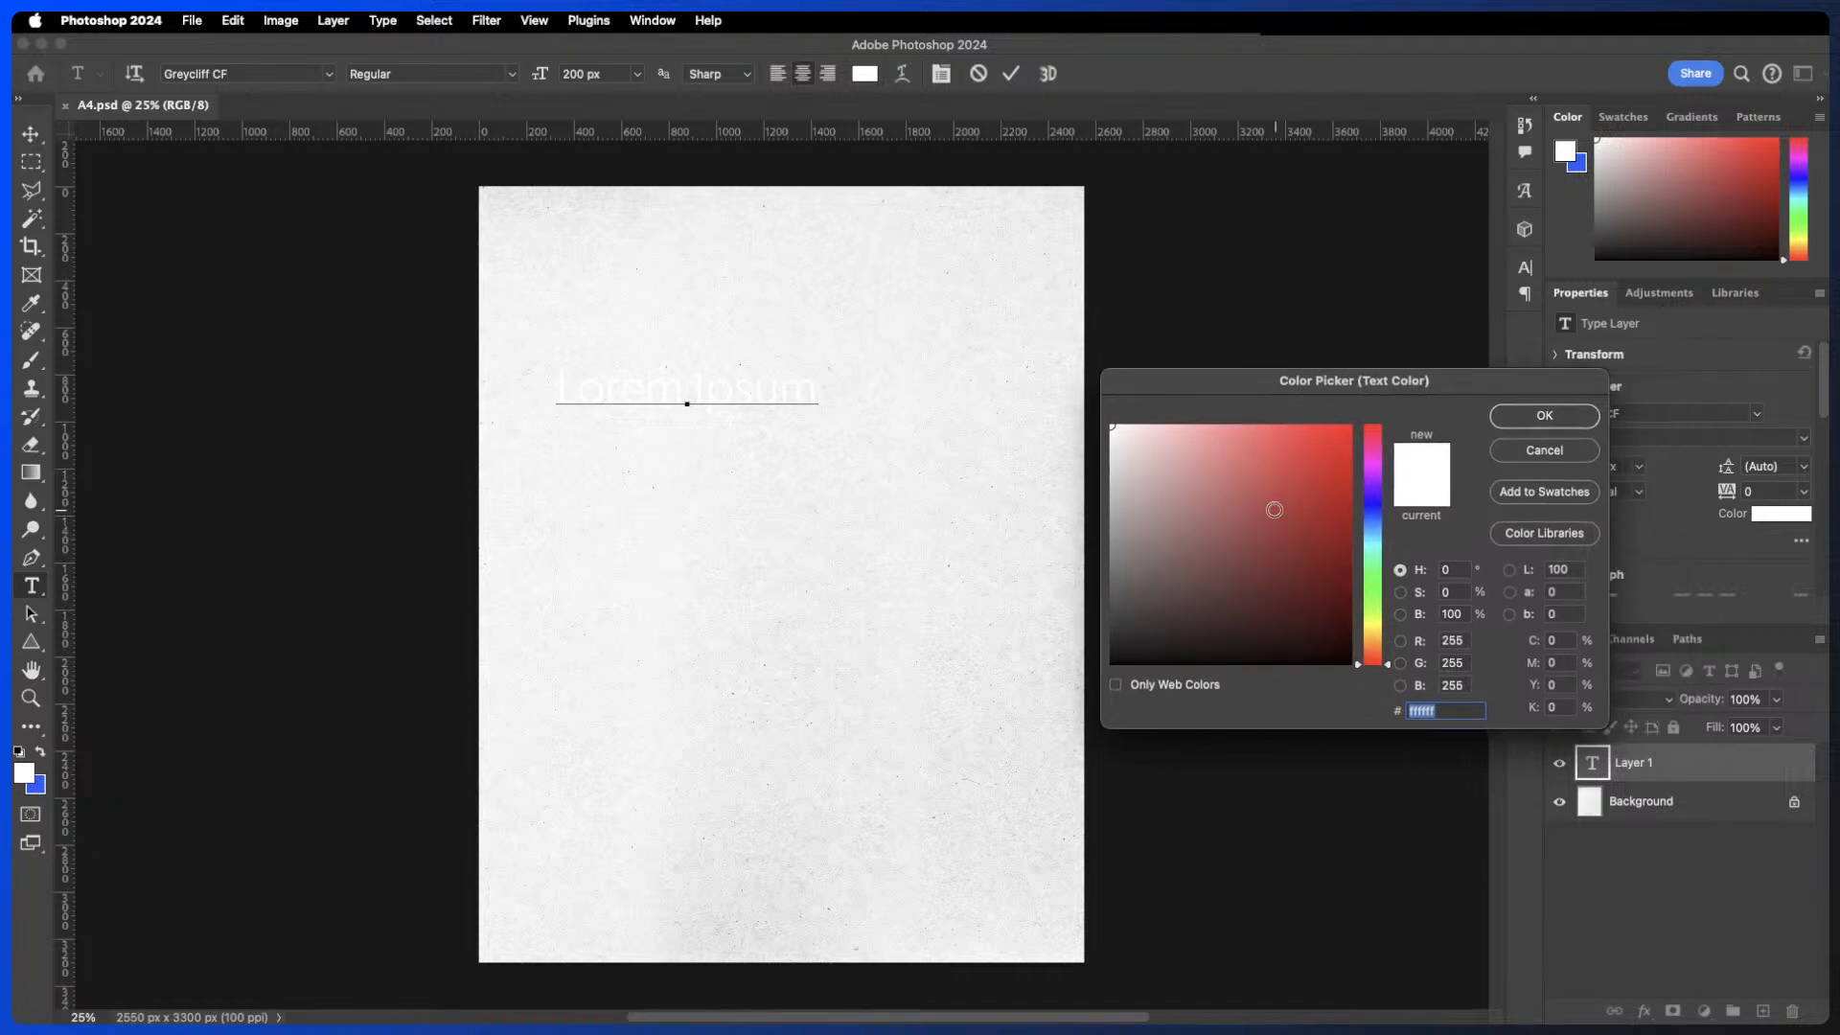
{"action": "left_click", "coordinate": [1256, 495]}
{"action": "left_click_drag", "start_coordinate": [1253, 509], "coordinate": [1038, 715]}
{"action": "left_click", "coordinate": [1556, 423]}
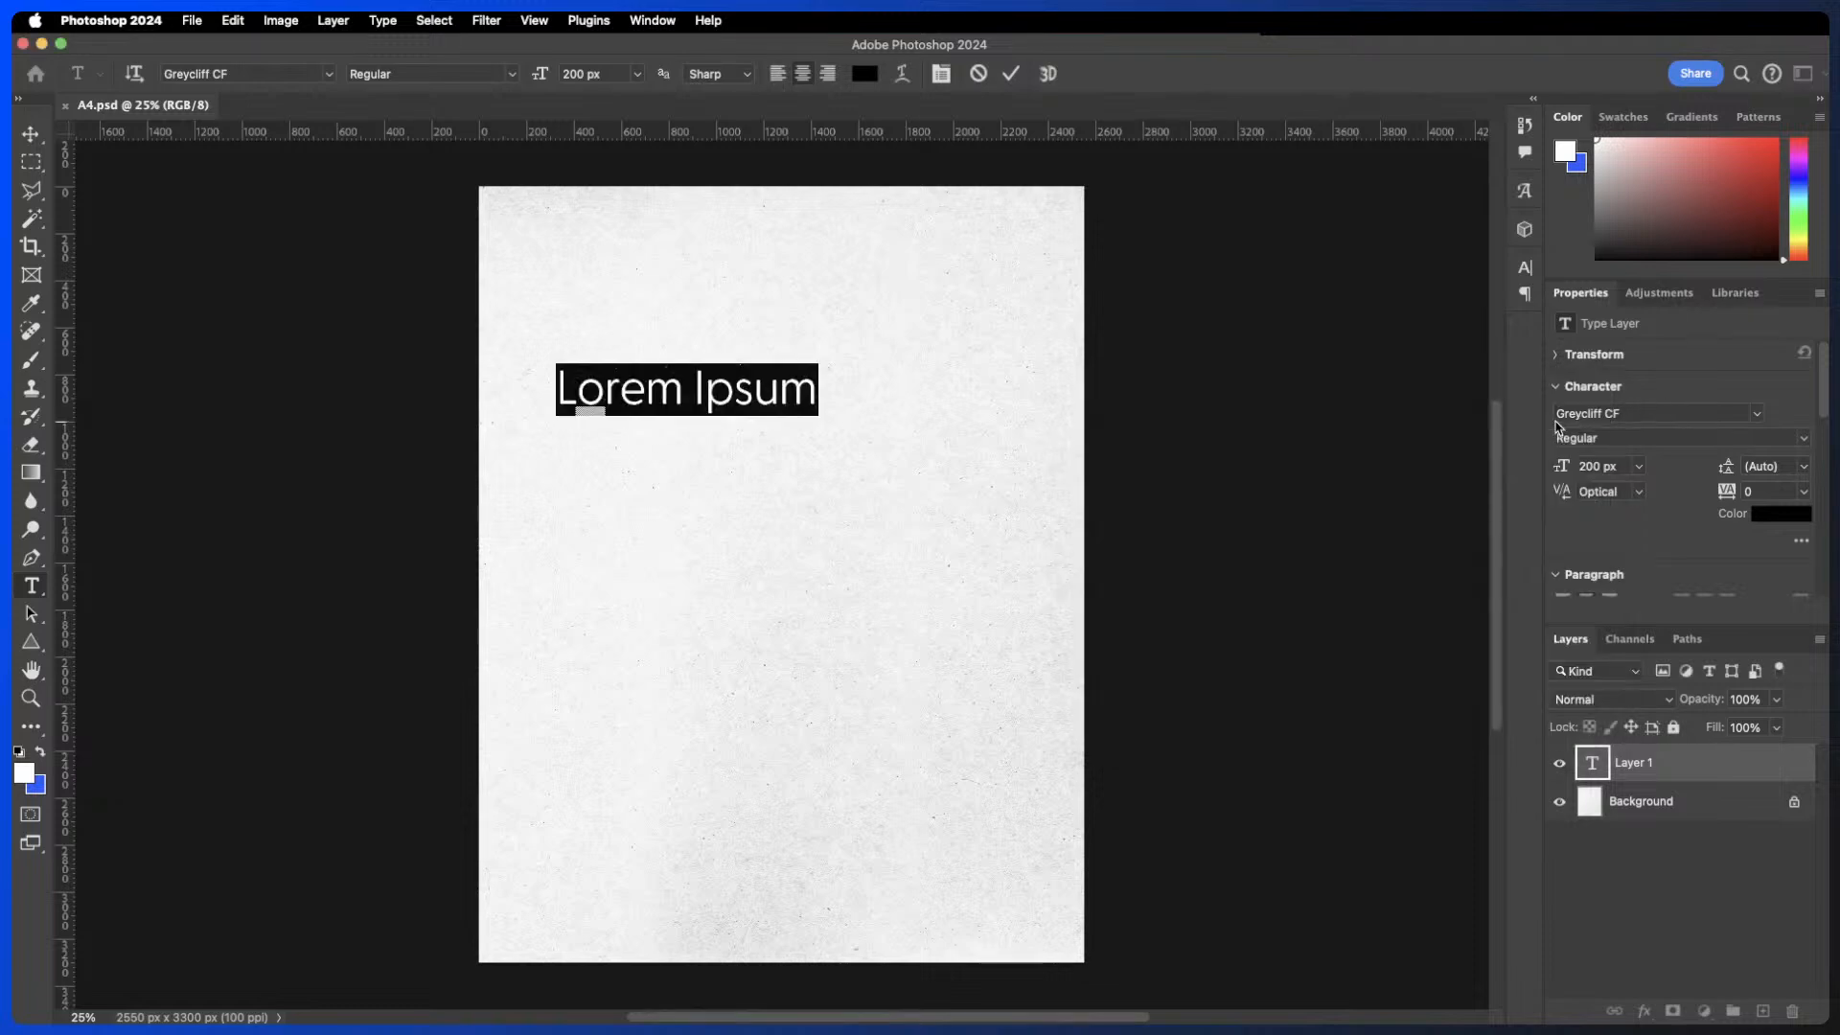
{"action": "left_click", "coordinate": [1011, 75]}
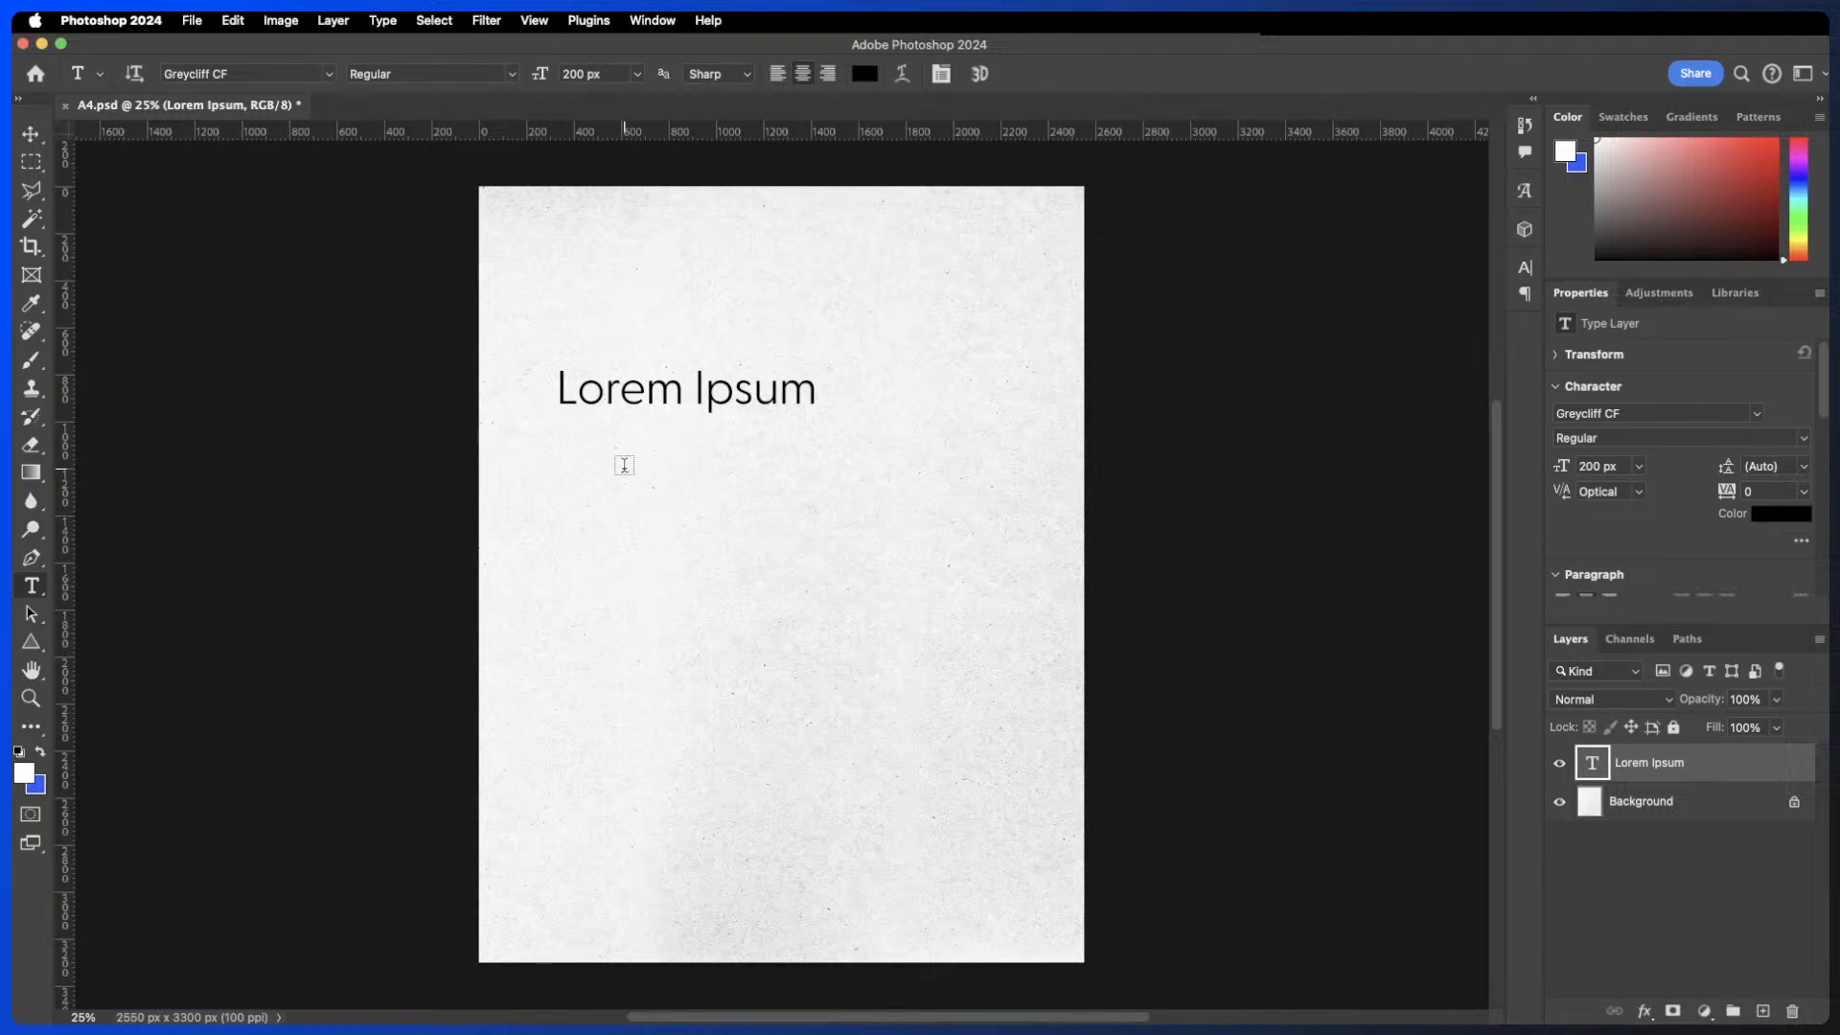
{"action": "left_click", "coordinate": [613, 529]}
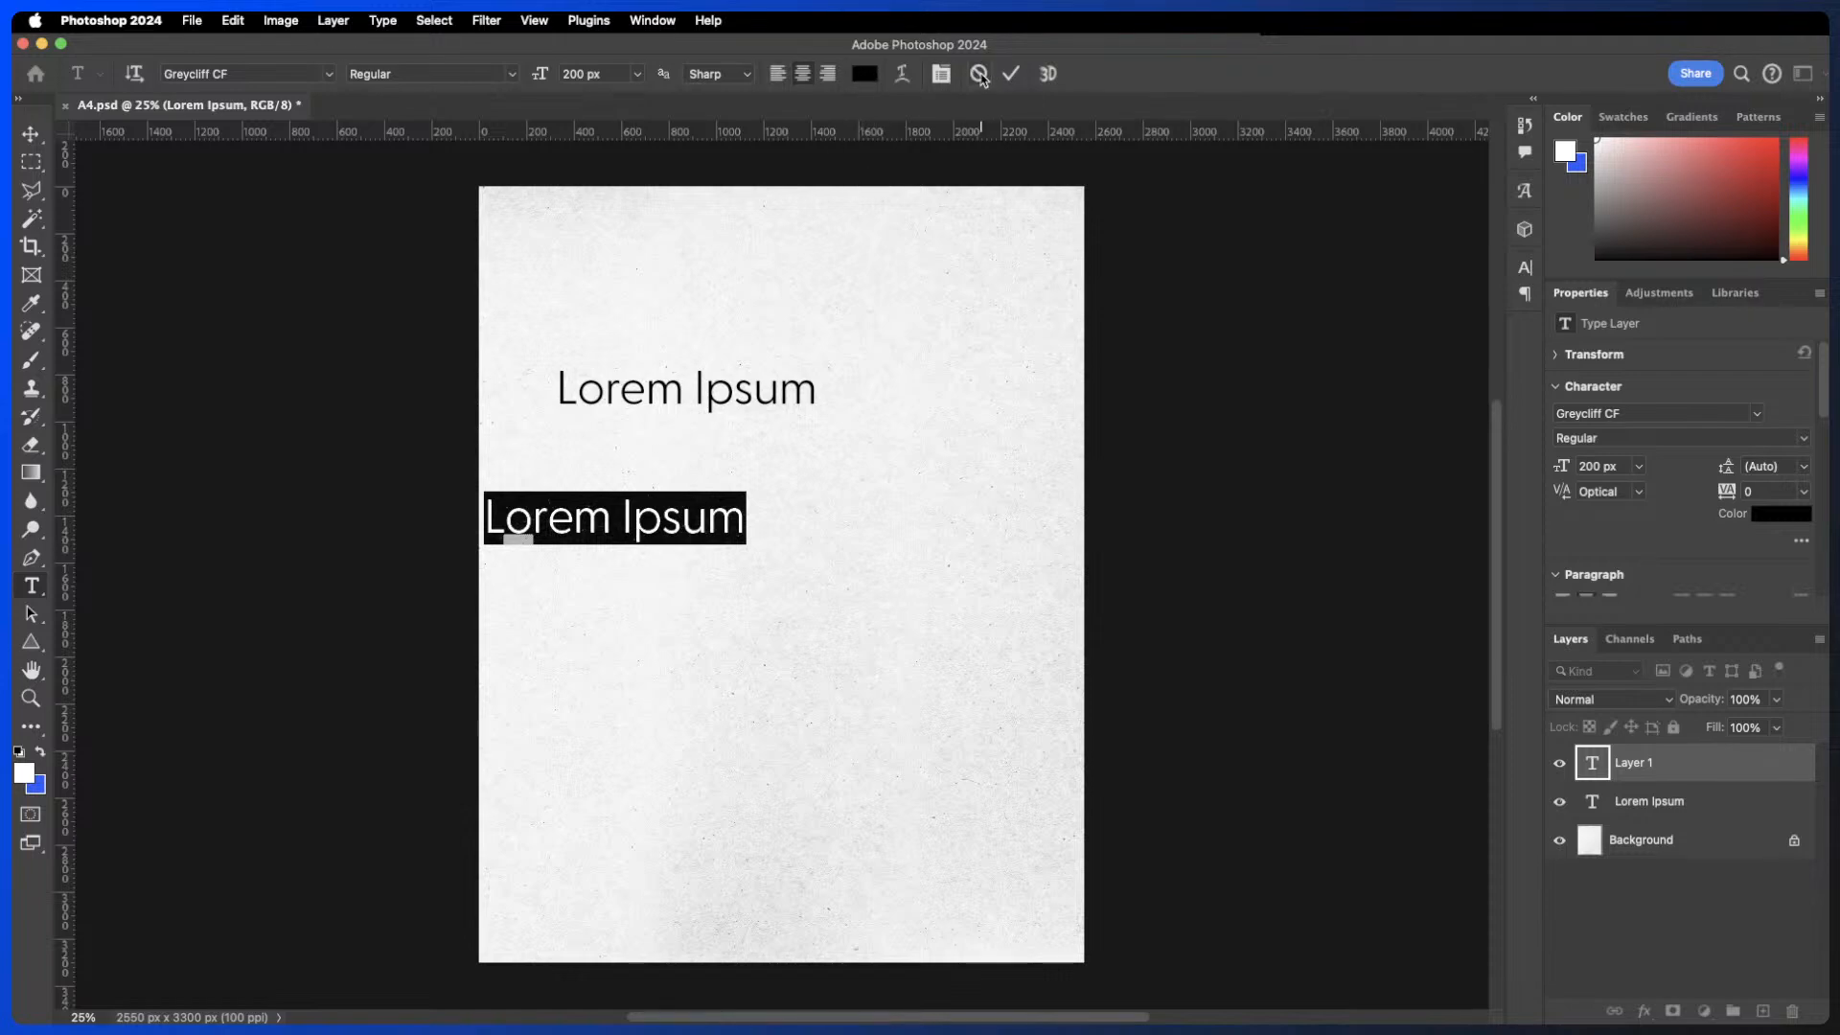
{"action": "left_click", "coordinate": [979, 75]}
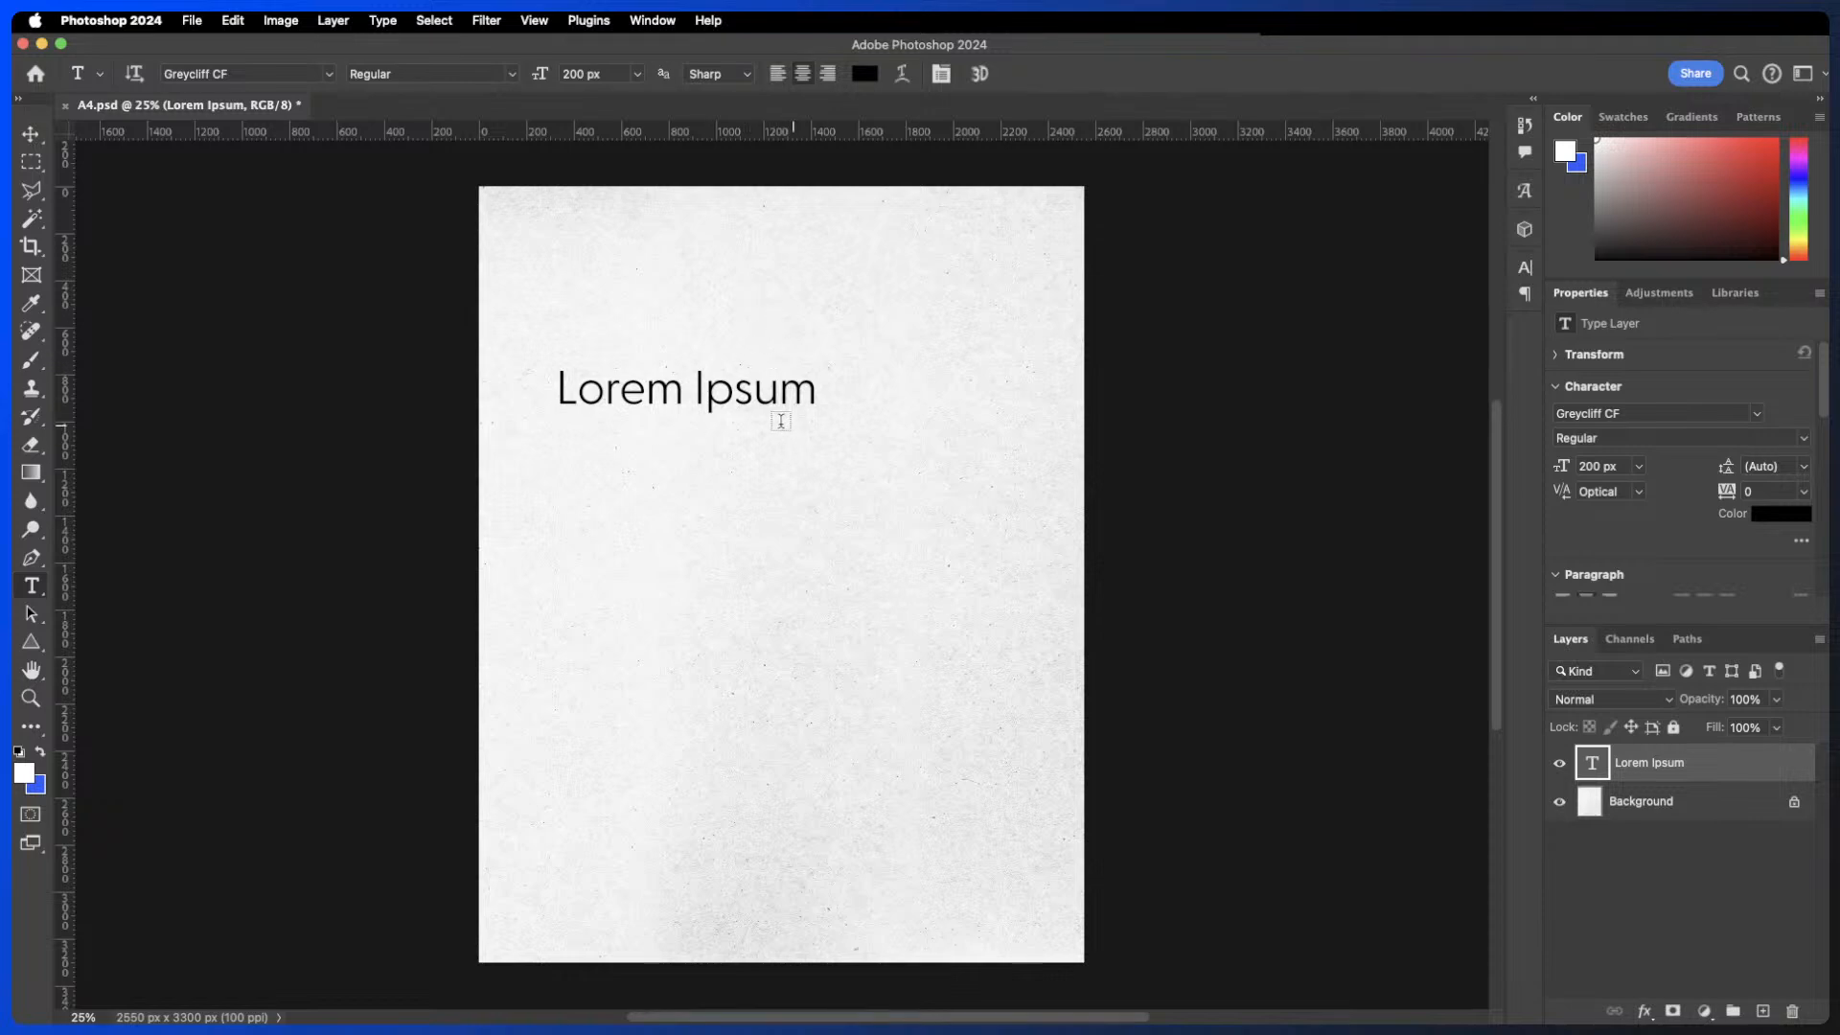
{"action": "double_click", "coordinate": [748, 391]}
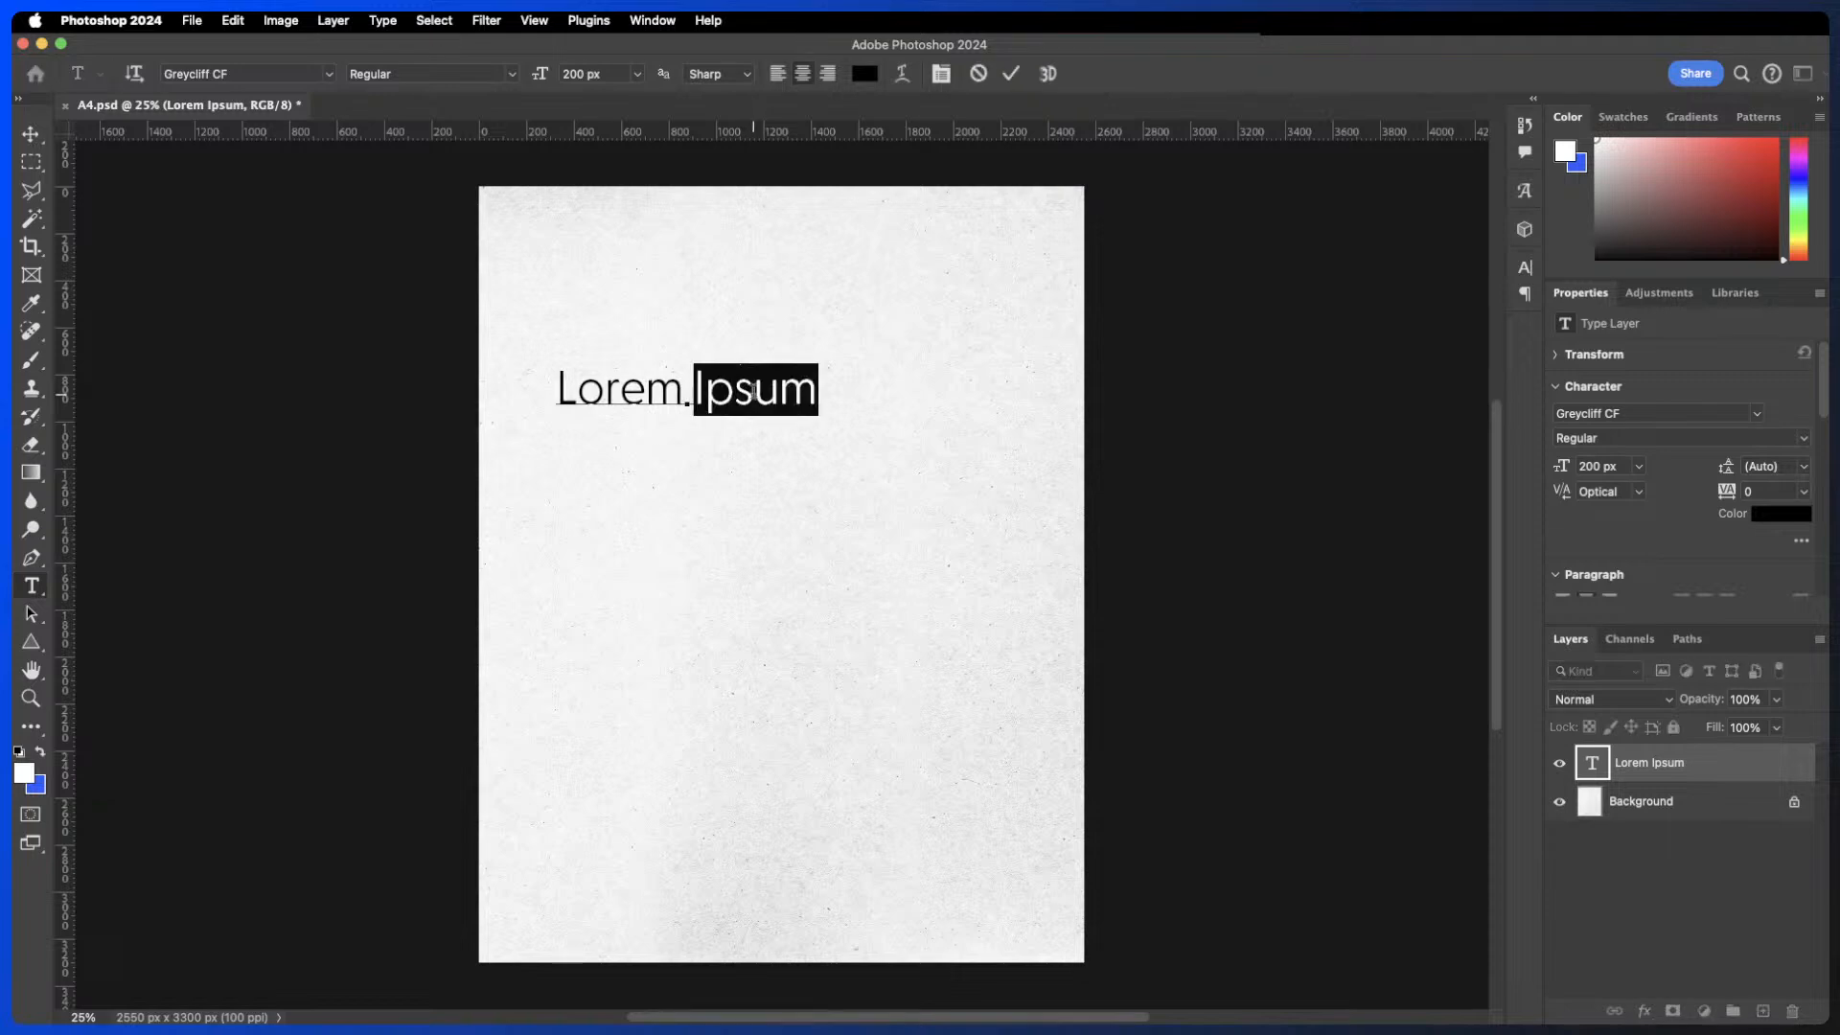
{"action": "left_click", "coordinate": [619, 388]}
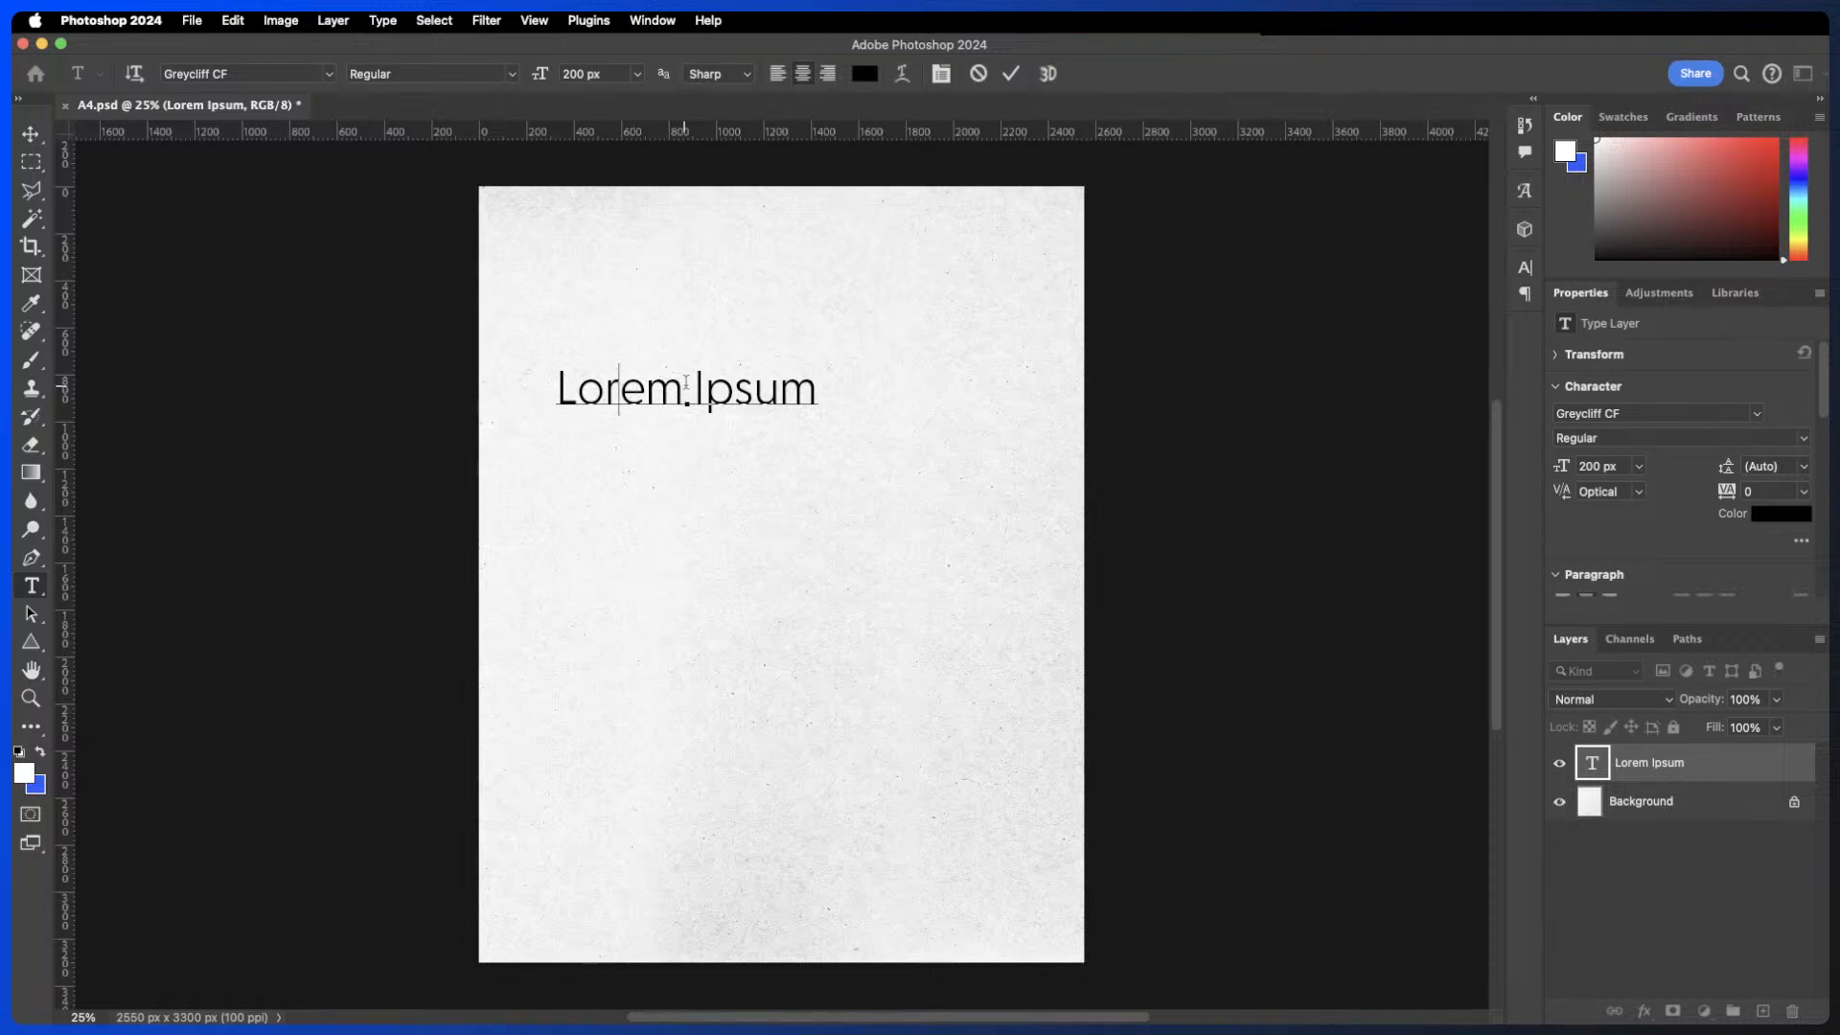
{"action": "left_click", "coordinate": [1010, 74]}
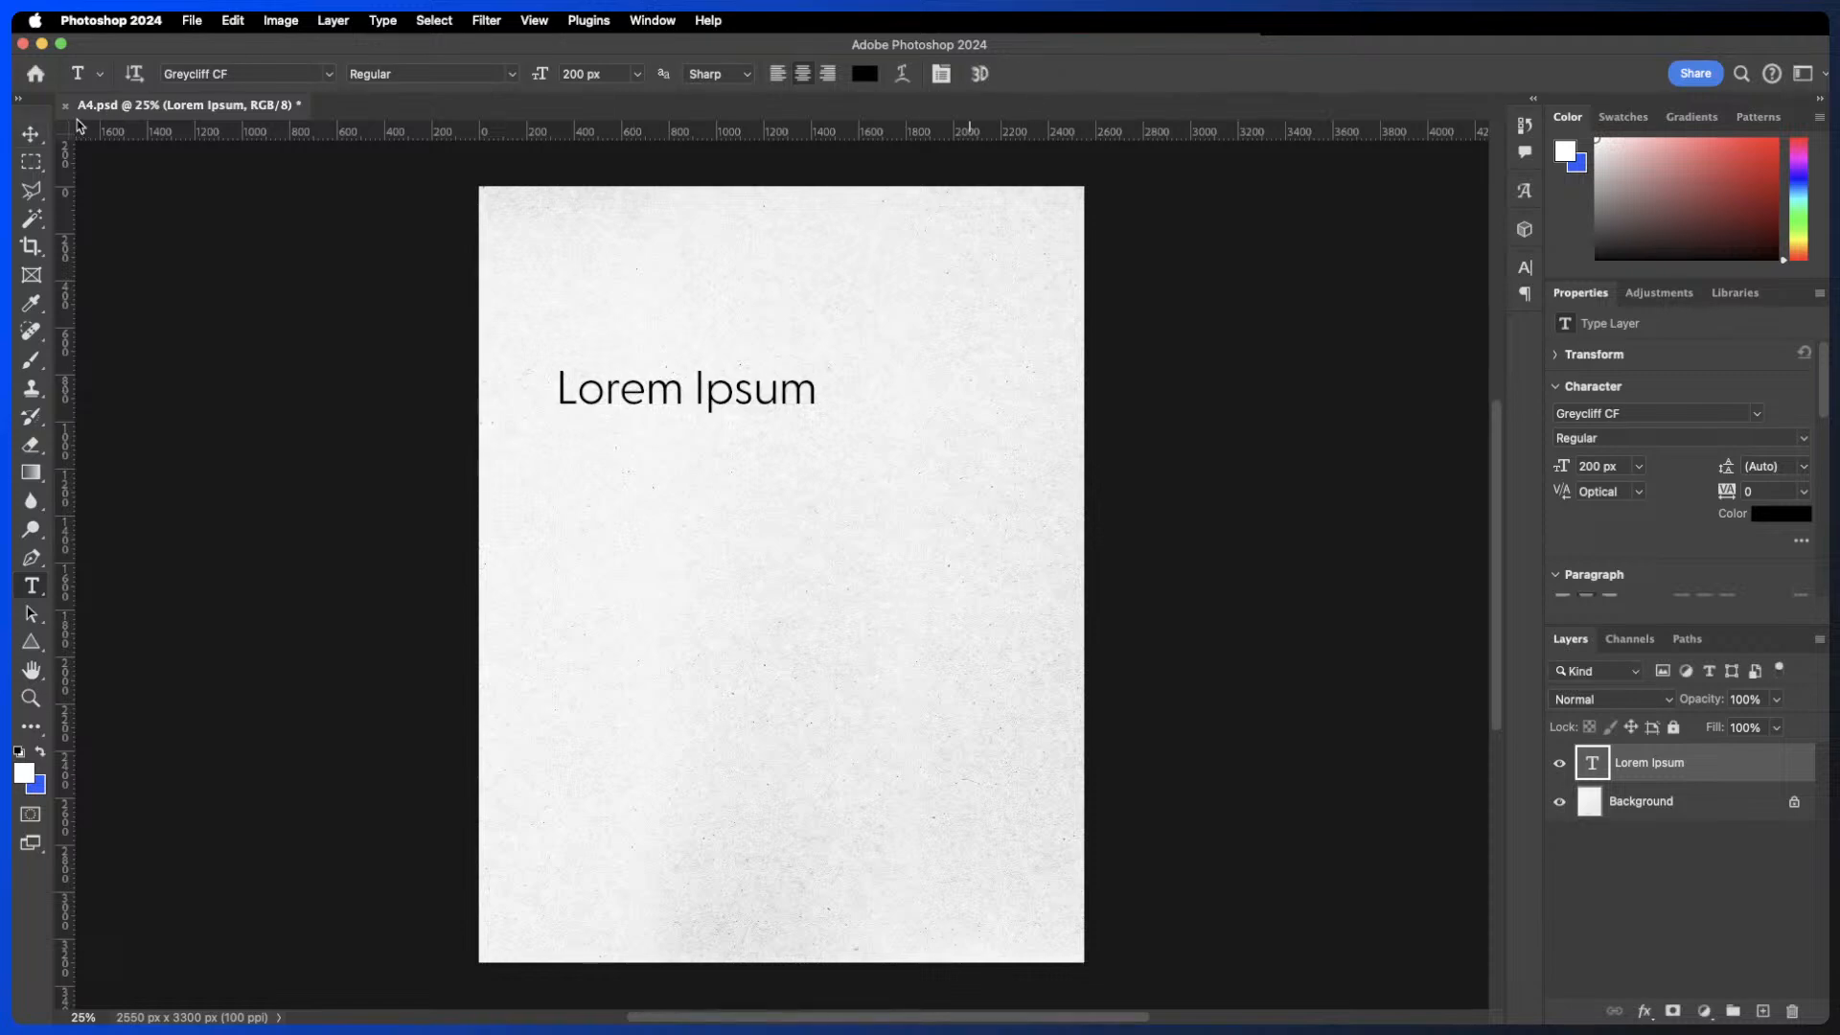
{"action": "left_click", "coordinate": [31, 134]}
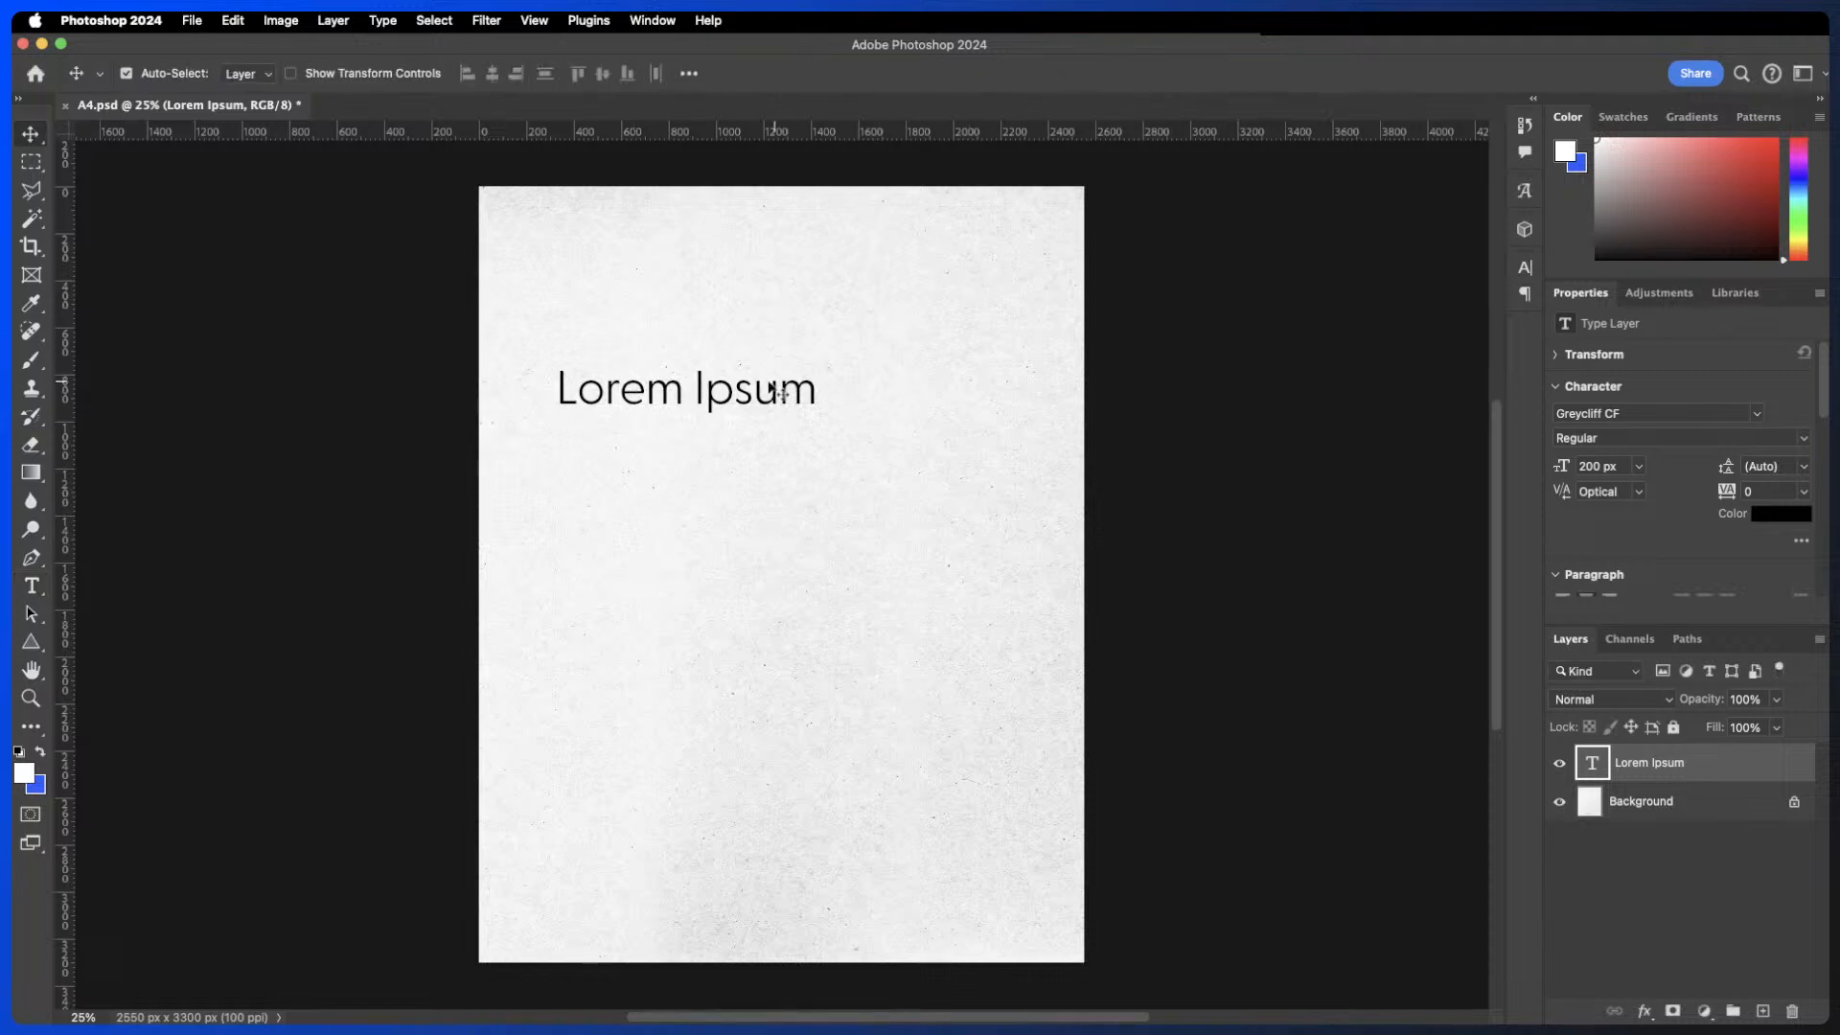
{"action": "double_click", "coordinate": [761, 397]}
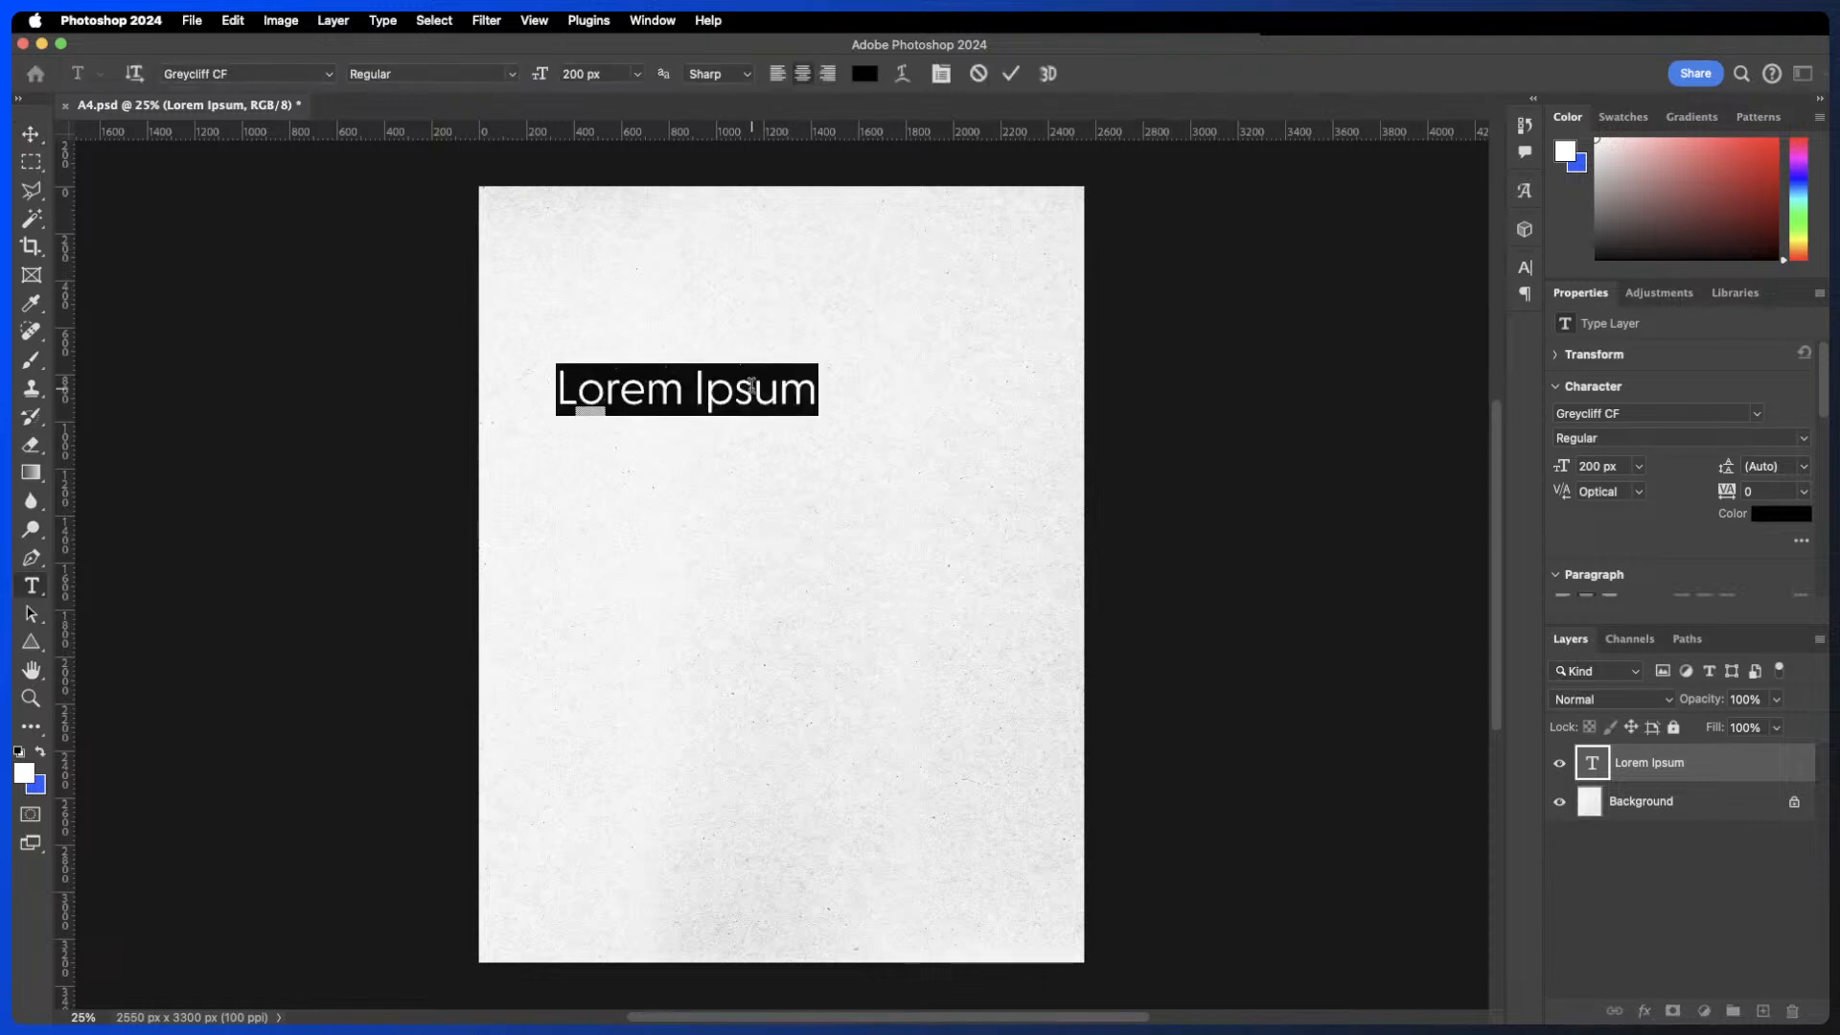
{"action": "left_click", "coordinate": [1011, 80]}
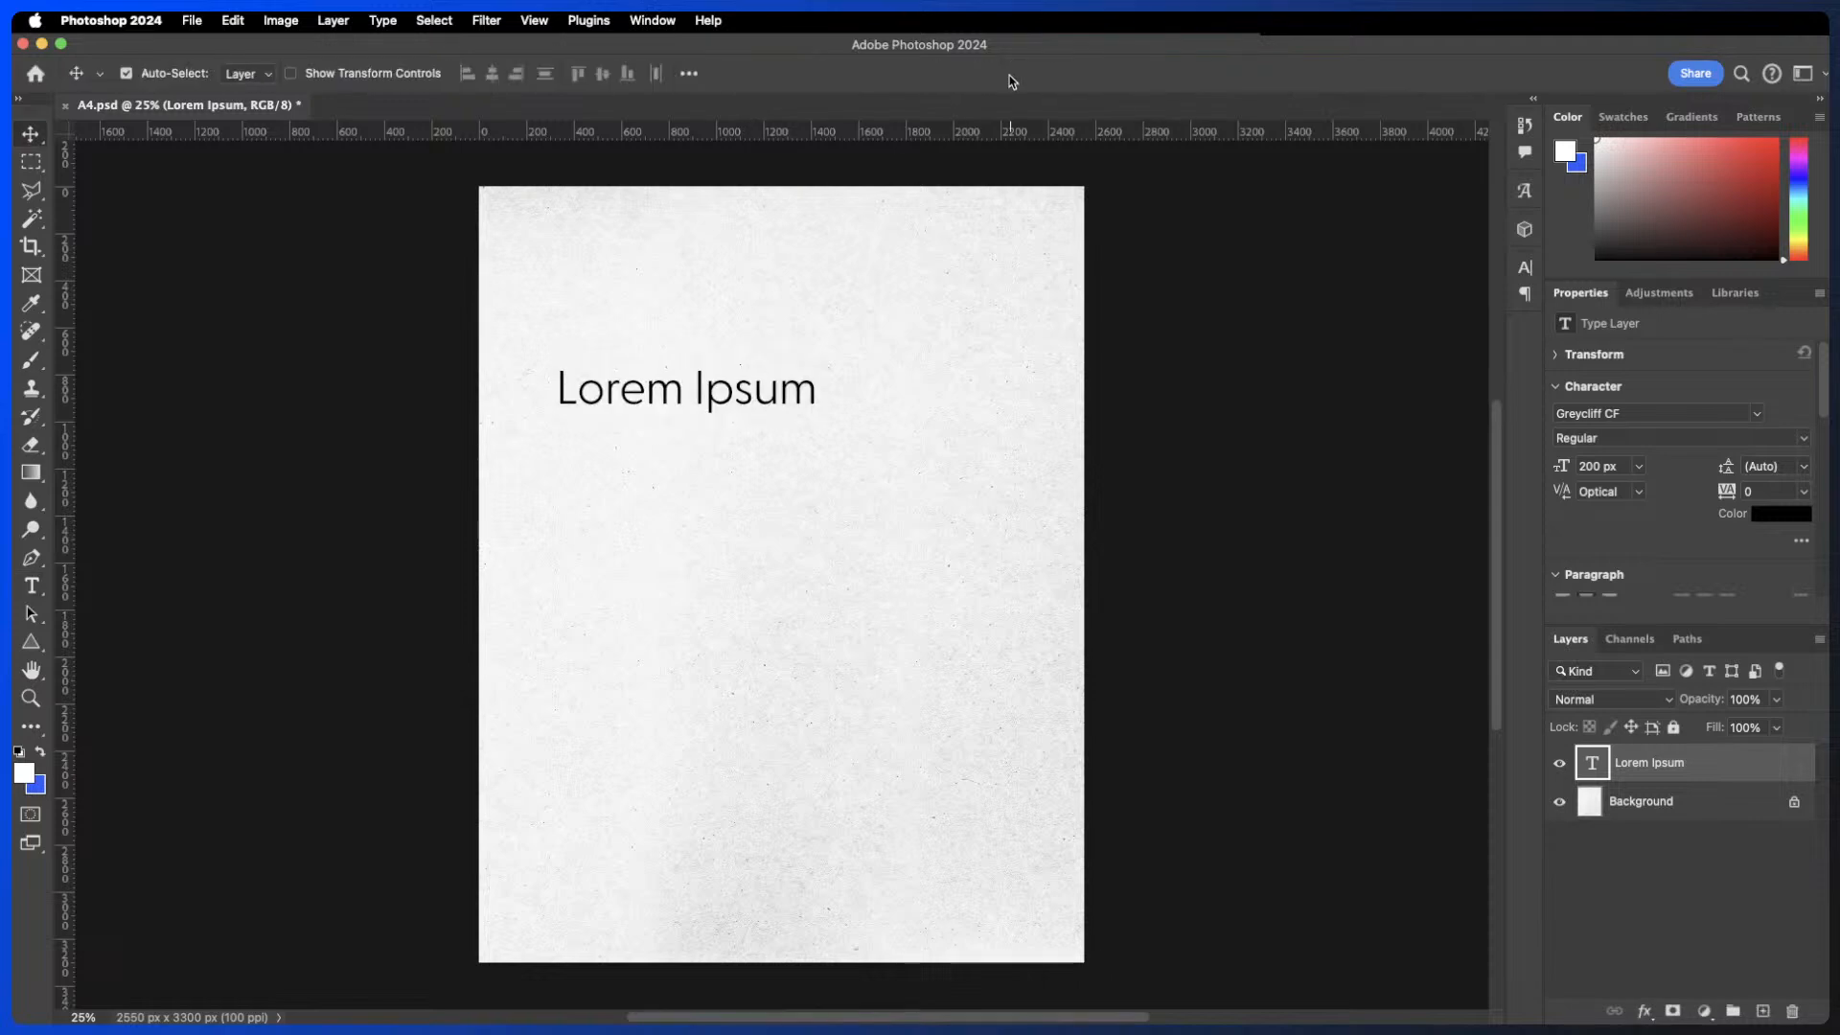
- Browse fonts for the heading text using the Adobe Fonts and Favorites filters, keeping Greycliff CF
{"action": "double_click", "coordinate": [1590, 760]}
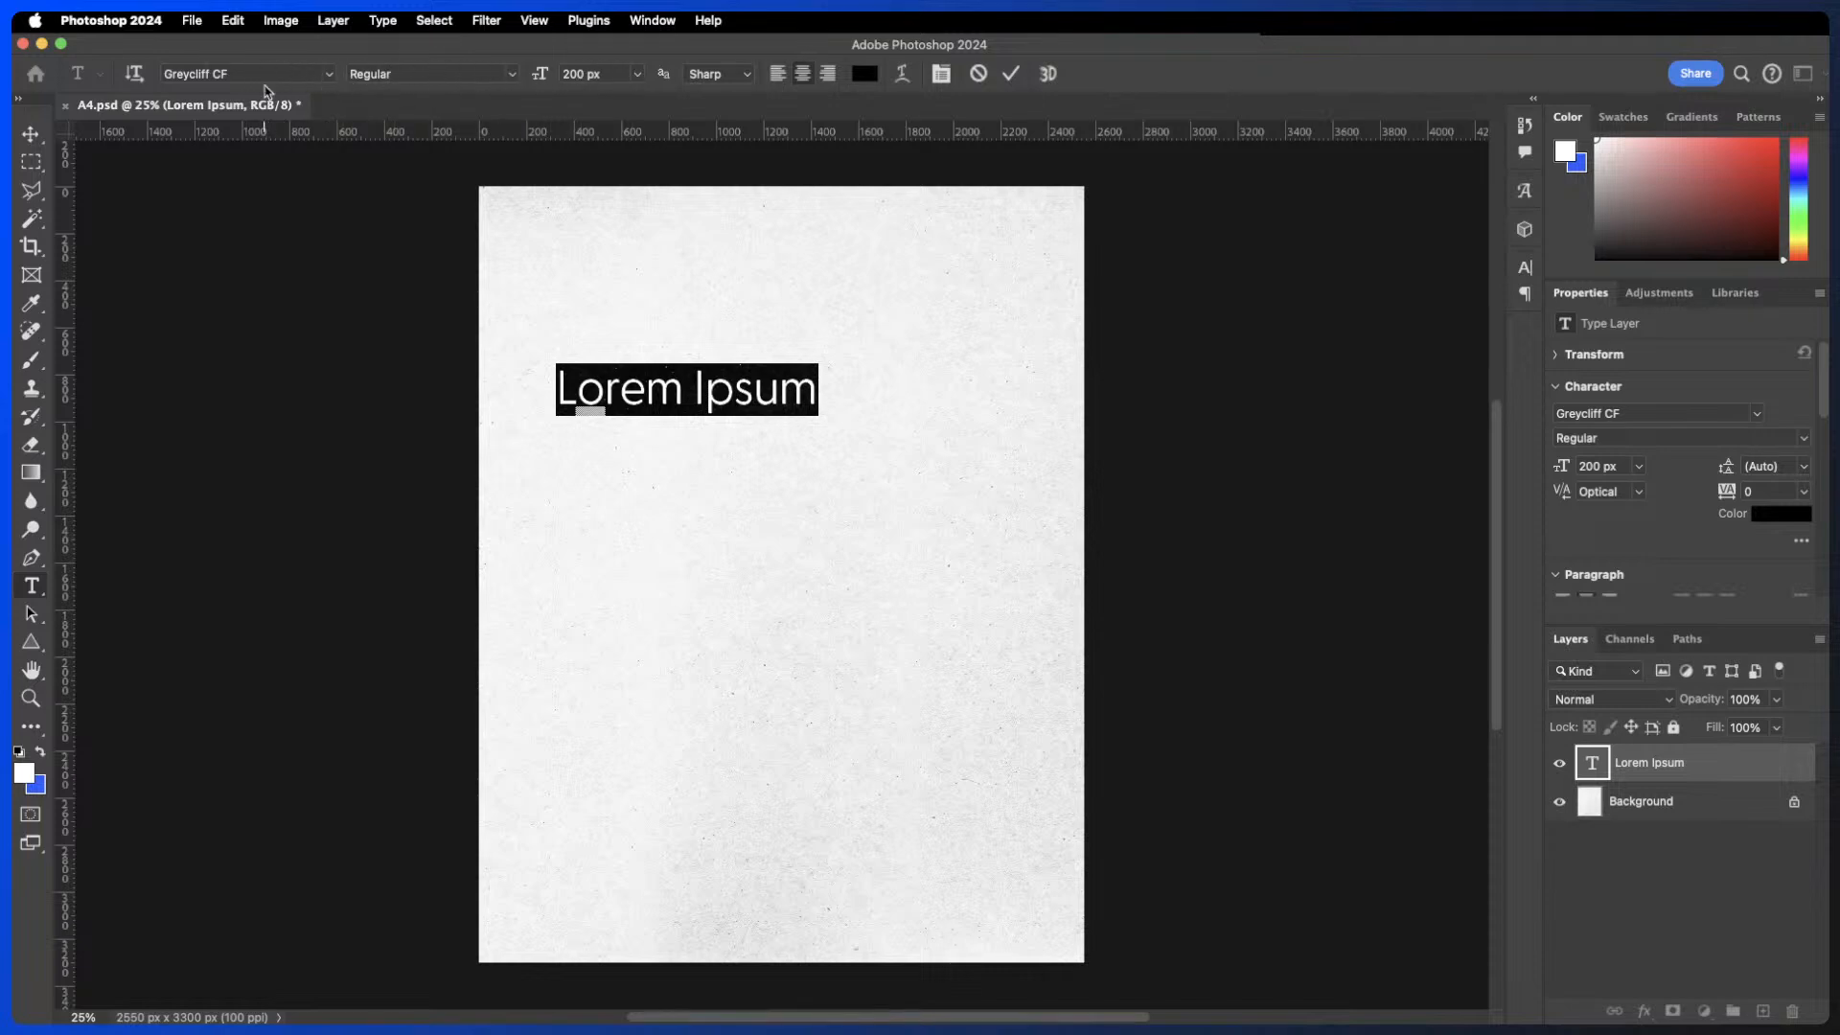
{"action": "left_click", "coordinate": [333, 76]}
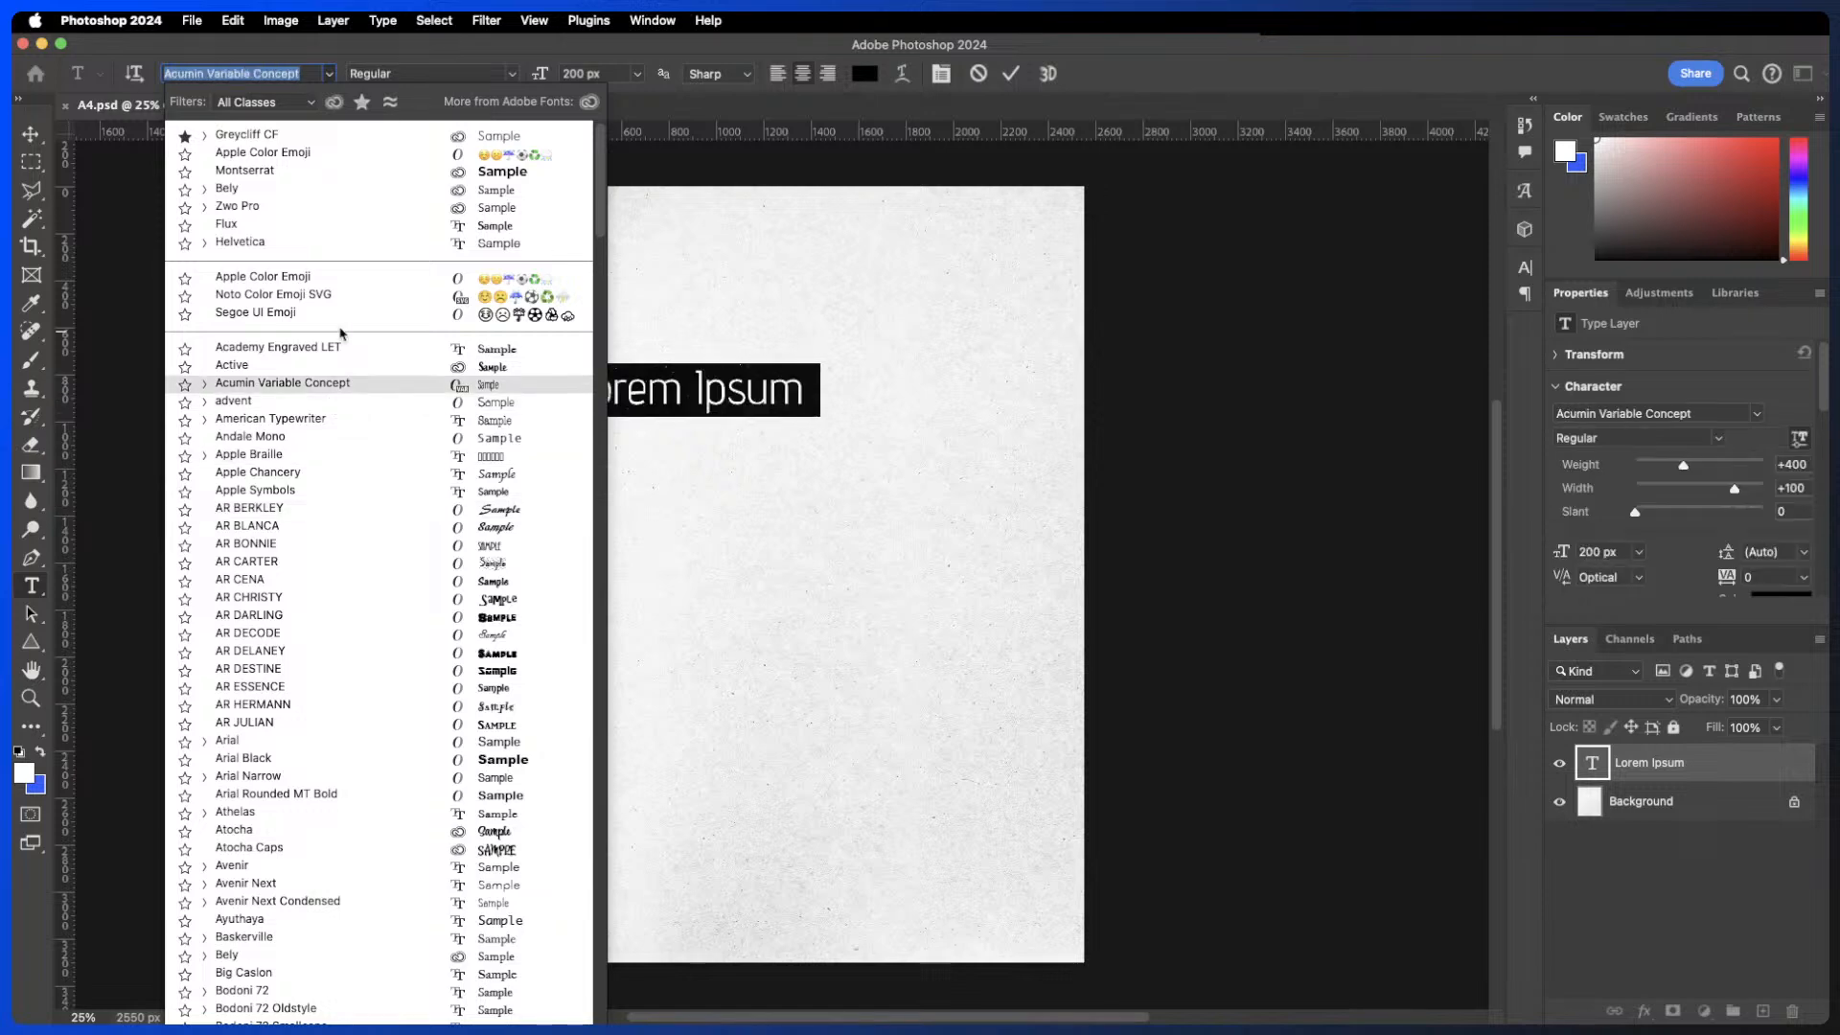
{"action": "left_click", "coordinate": [334, 103]}
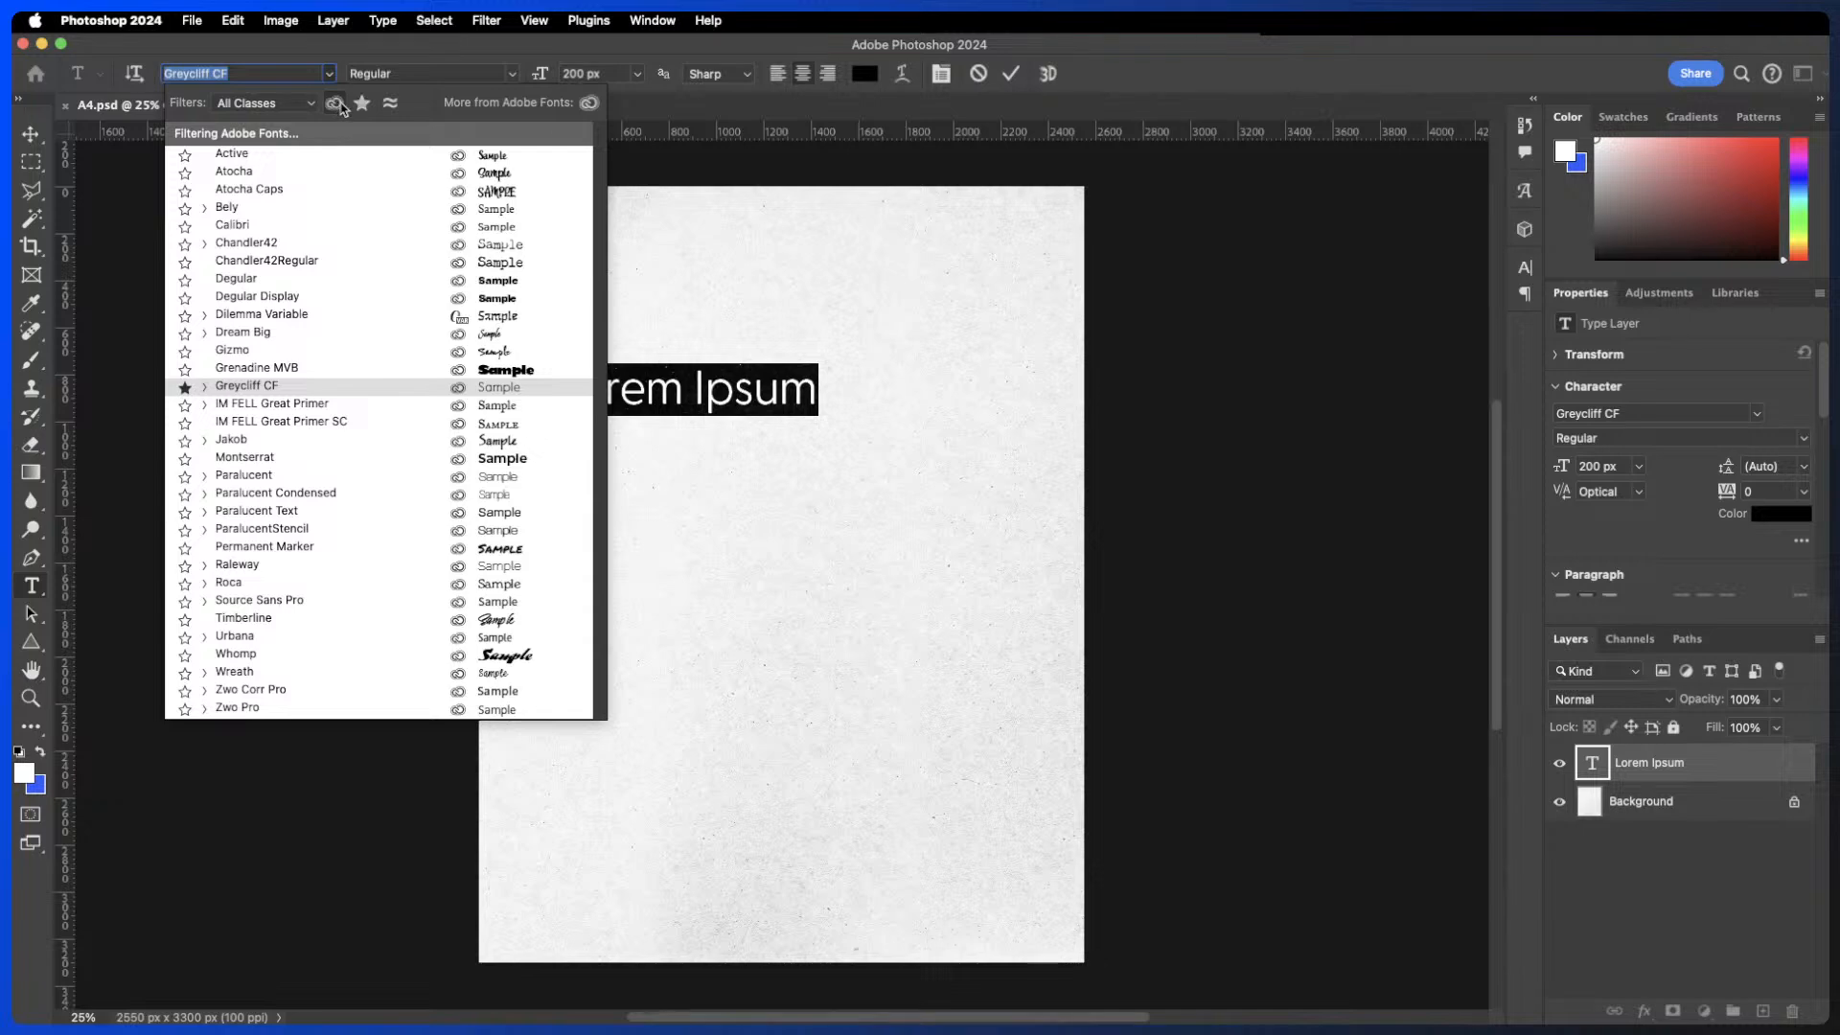
{"action": "left_click", "coordinate": [394, 371]}
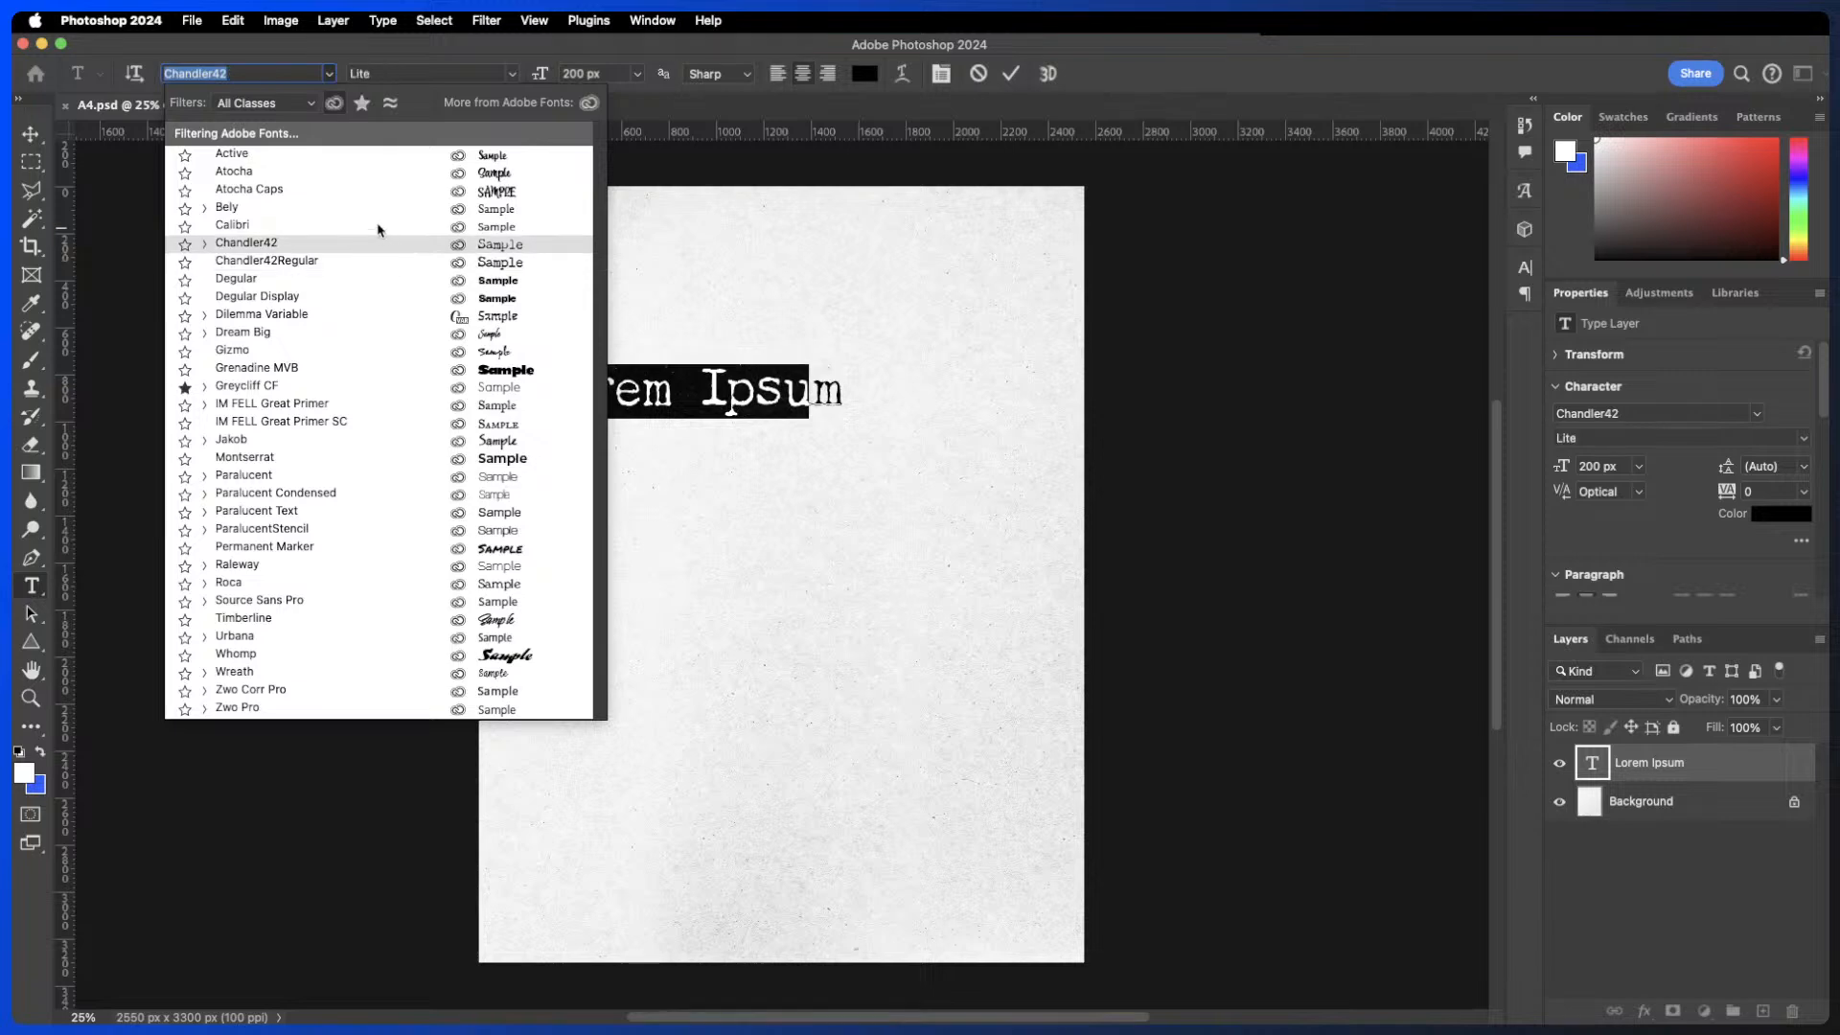
{"action": "left_click", "coordinate": [333, 102]}
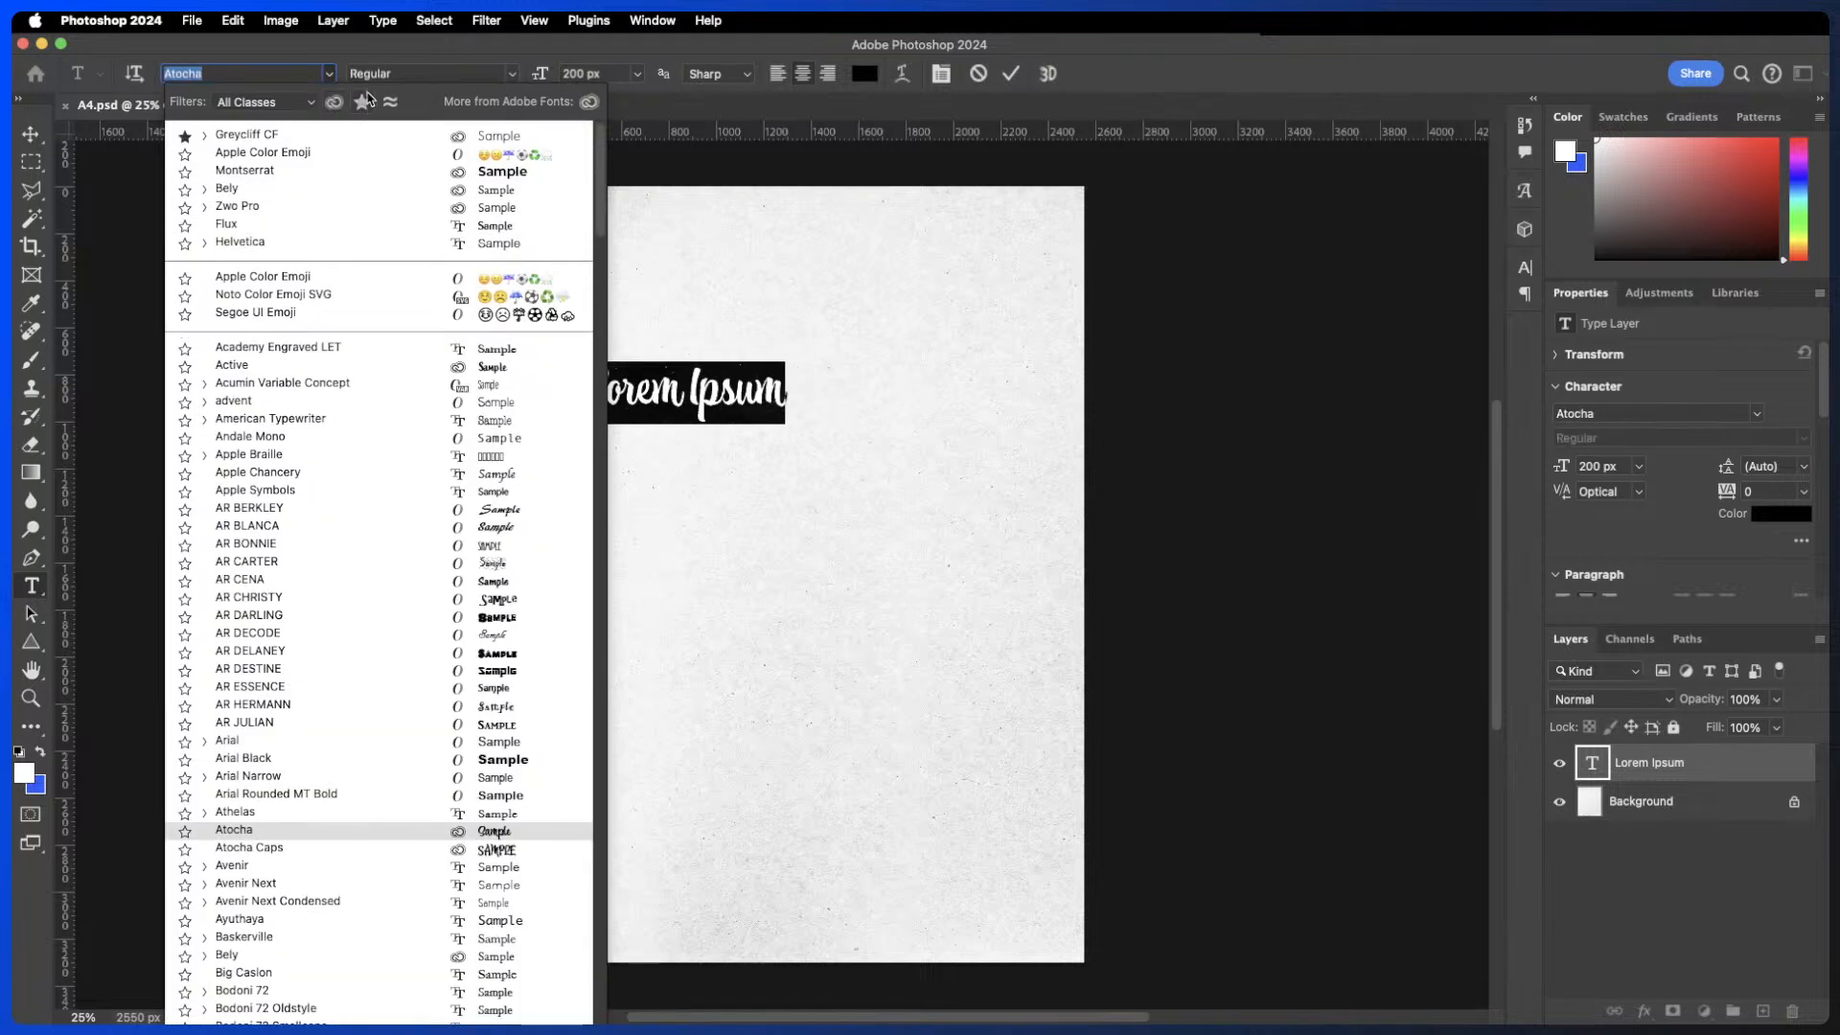
{"action": "left_click", "coordinate": [362, 103]}
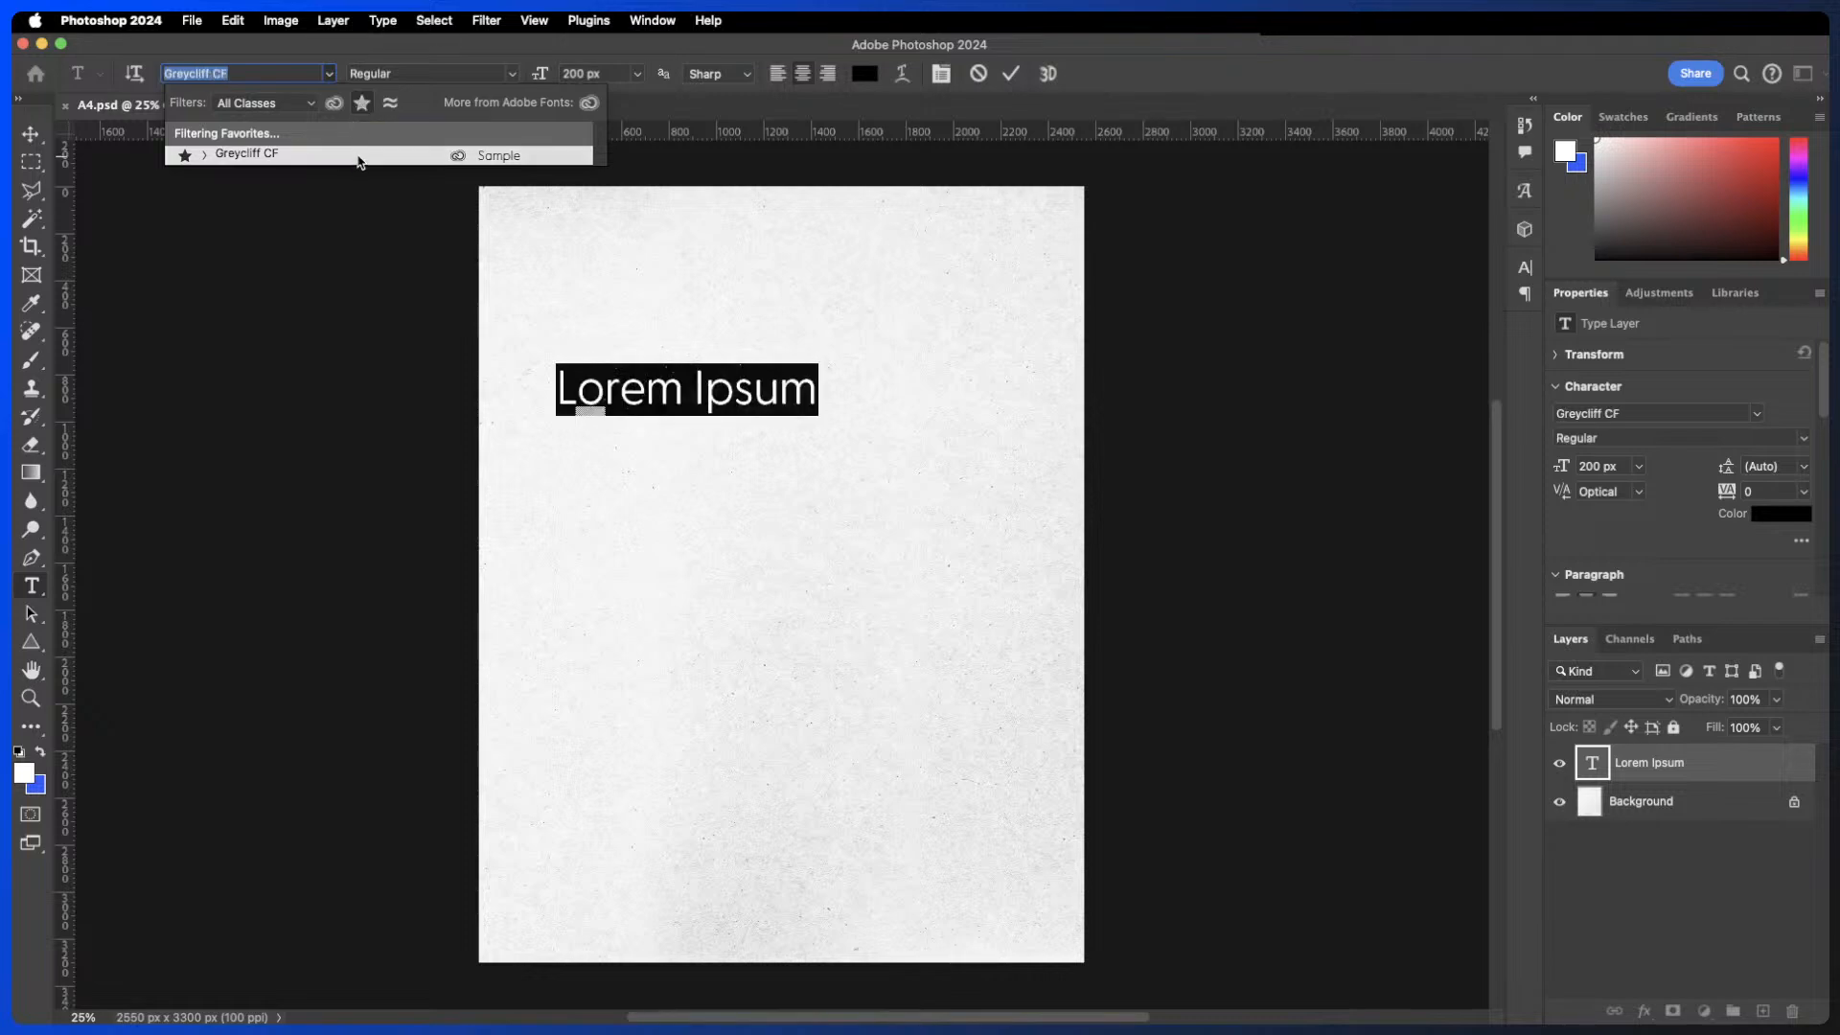
{"action": "left_click", "coordinate": [362, 103]}
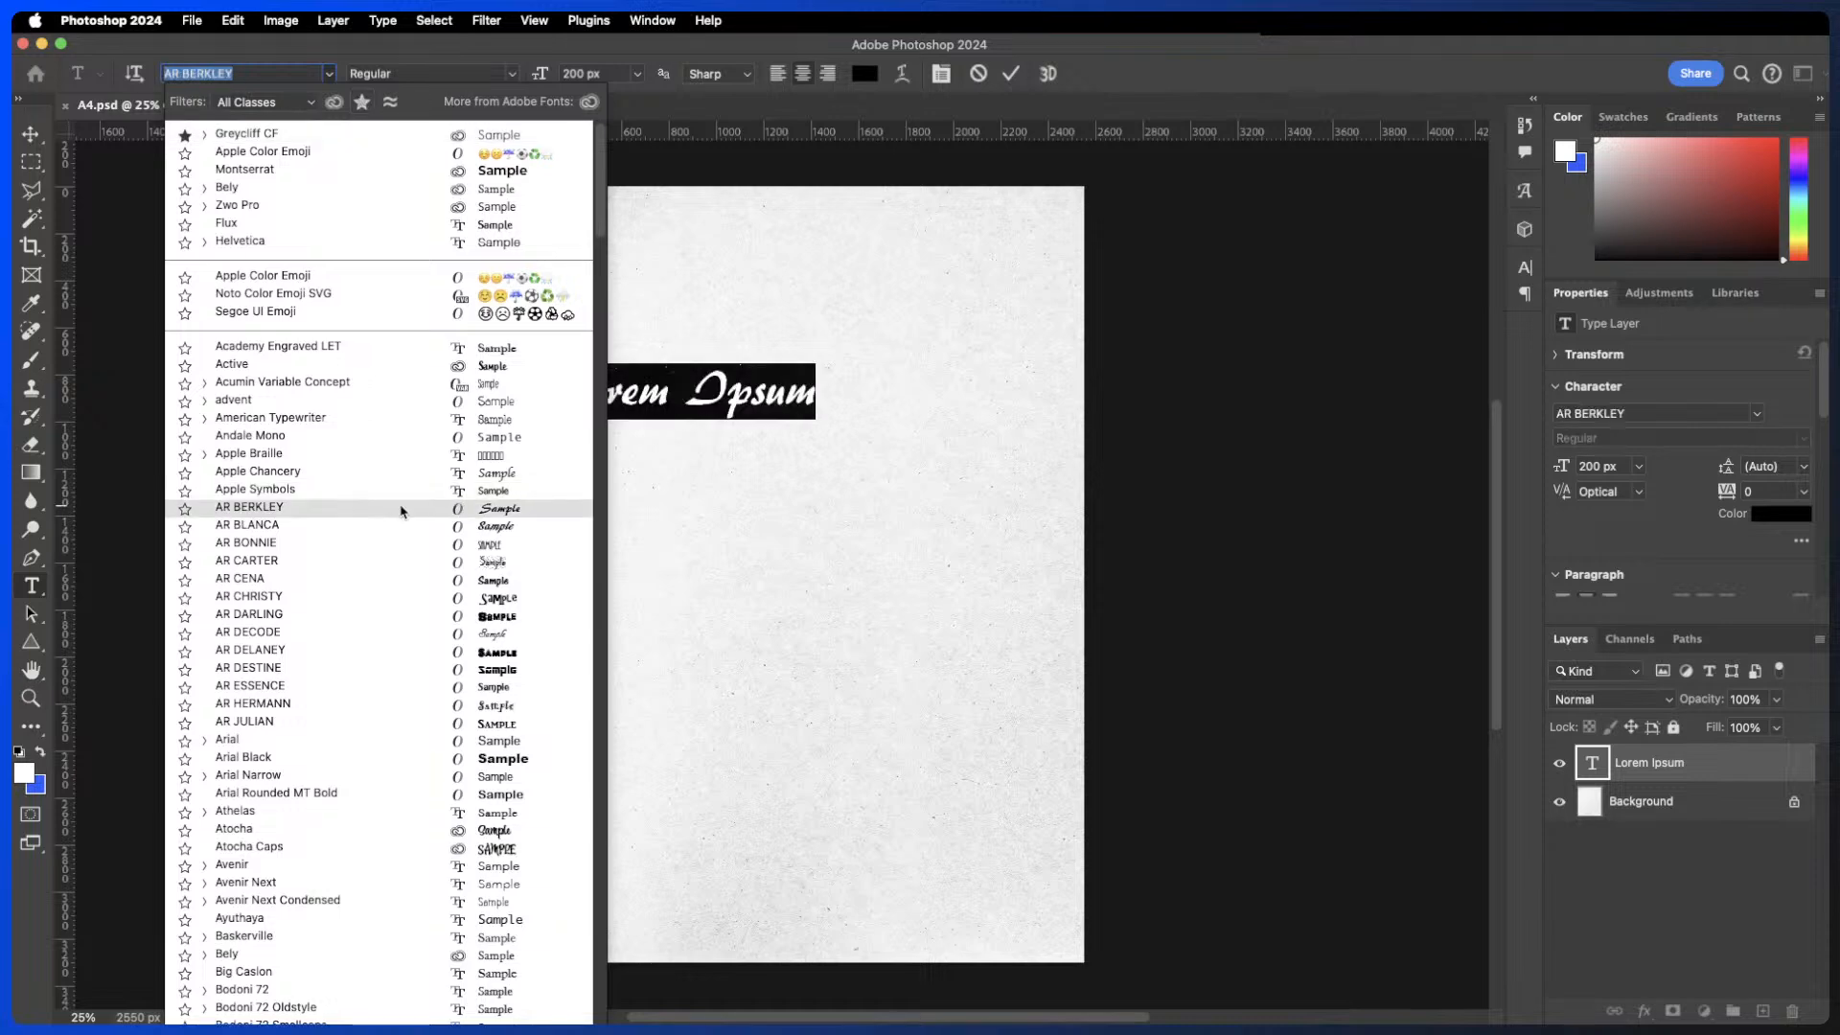
{"action": "scroll", "coordinate": [402, 510], "scroll_direction": "down", "scroll_amount": 10}
{"action": "scroll", "coordinate": [402, 510], "scroll_direction": "up", "scroll_amount": 10}
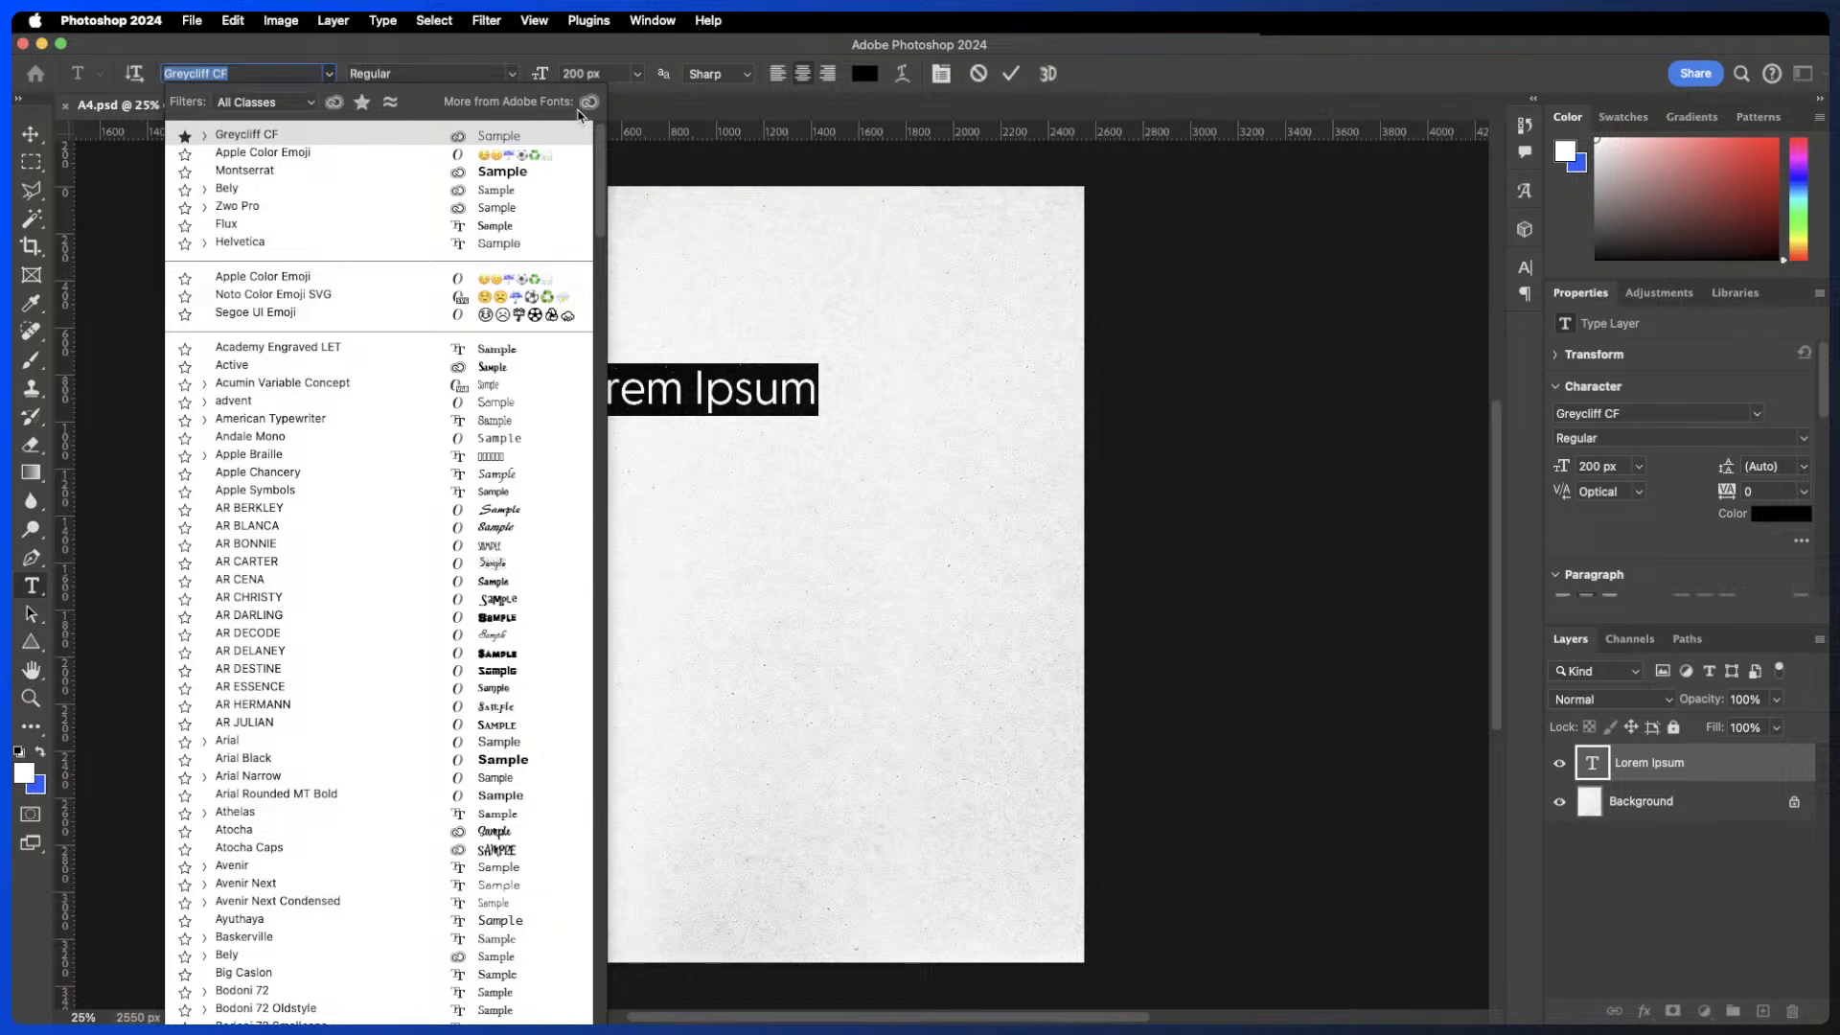
{"action": "left_click", "coordinate": [257, 137]}
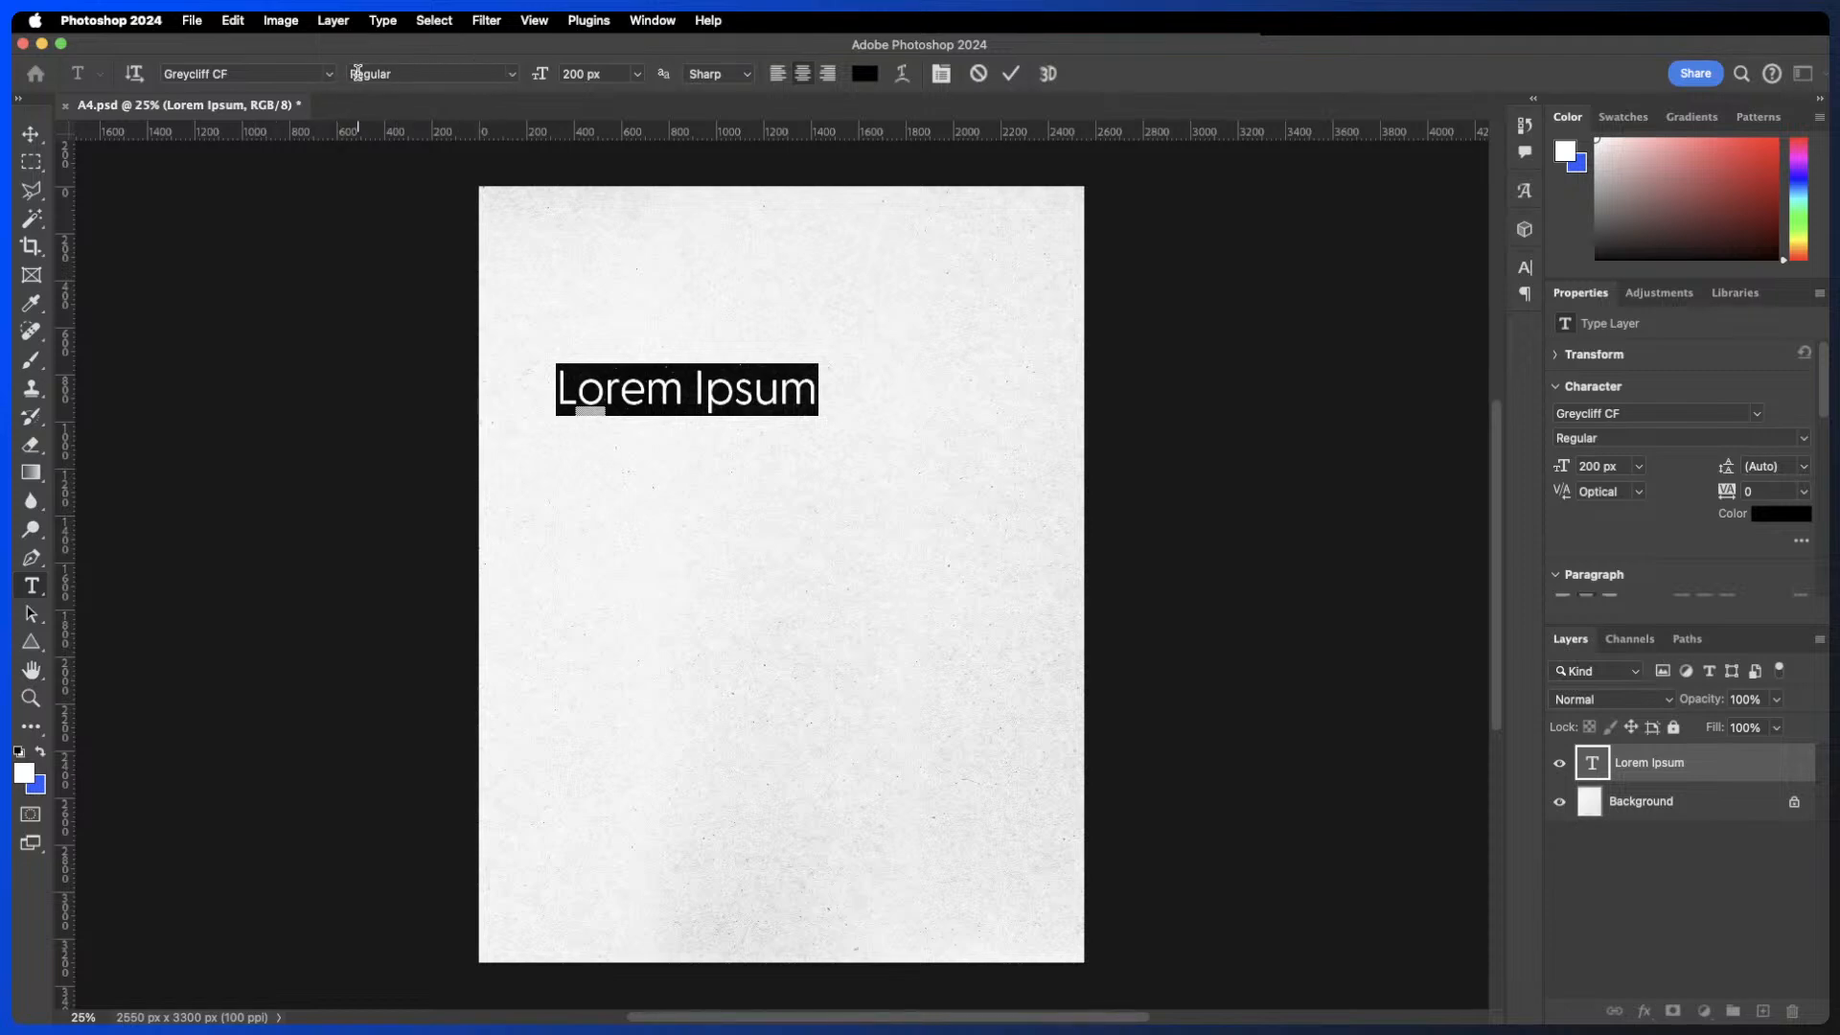
- Set the placeholder text's font style to Thin and commit it
{"action": "left_click", "coordinate": [511, 74]}
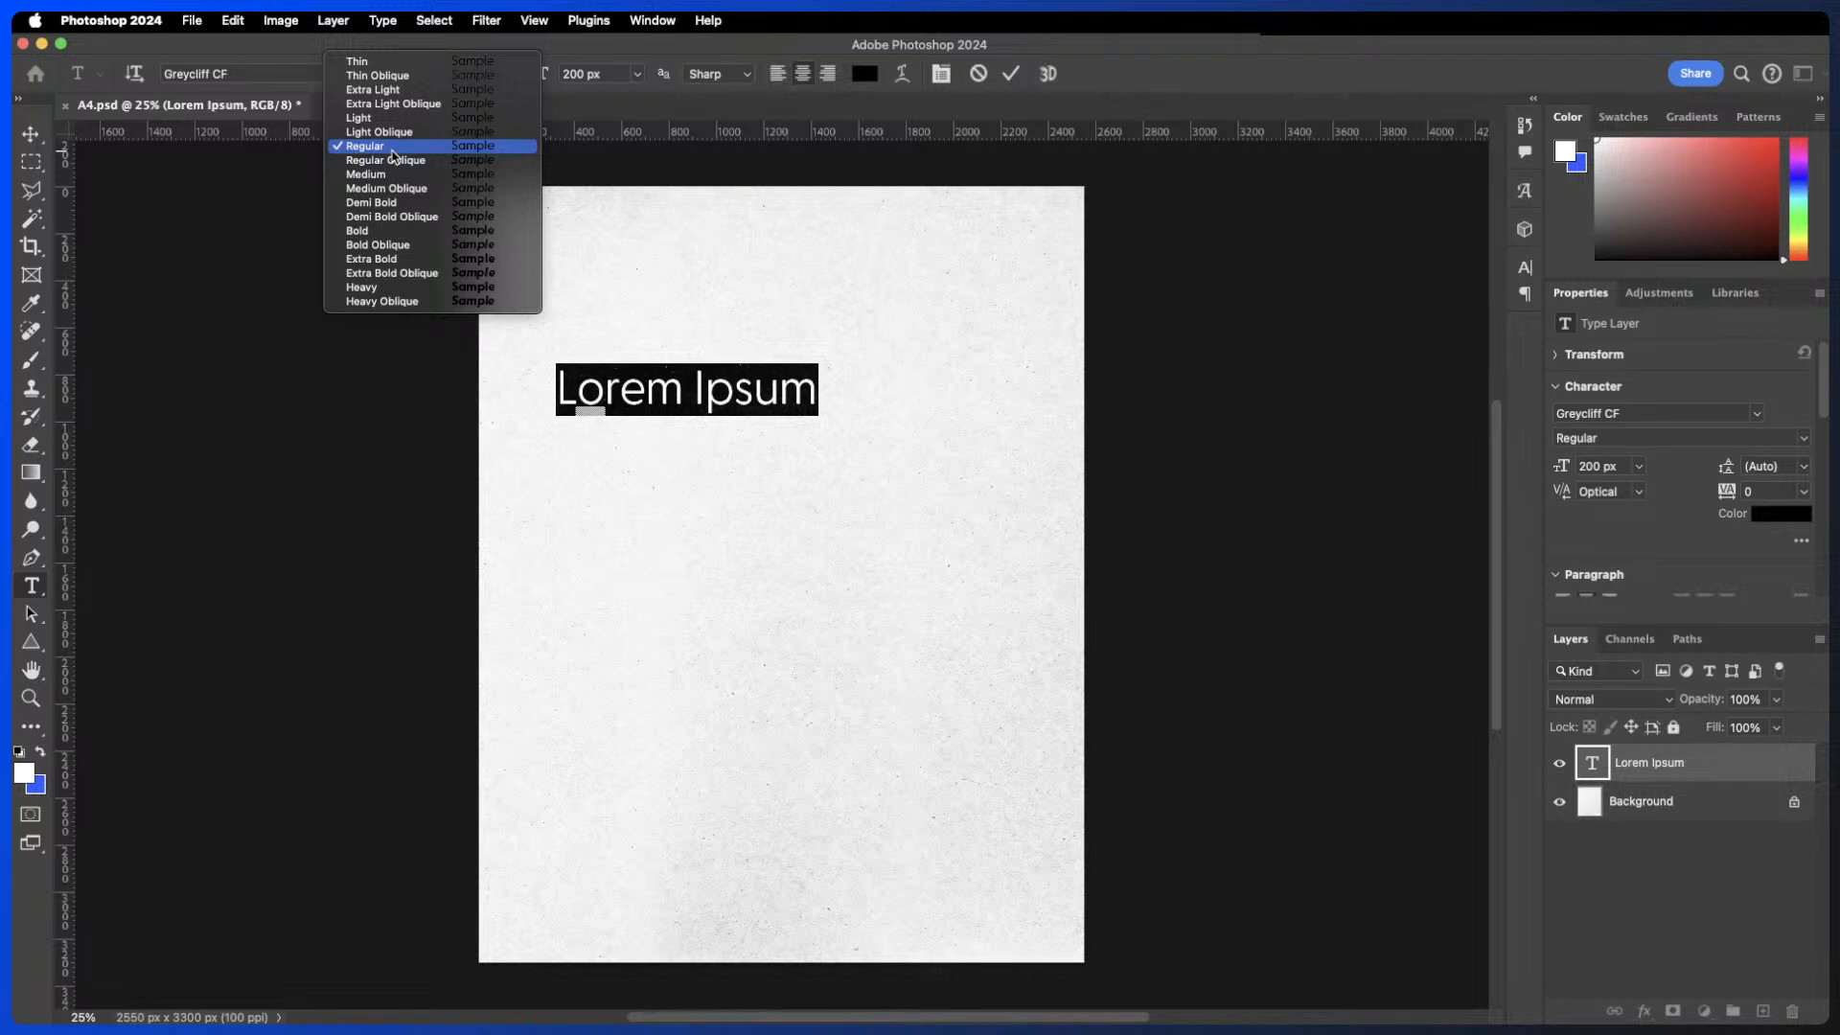
{"action": "left_click", "coordinate": [415, 62]}
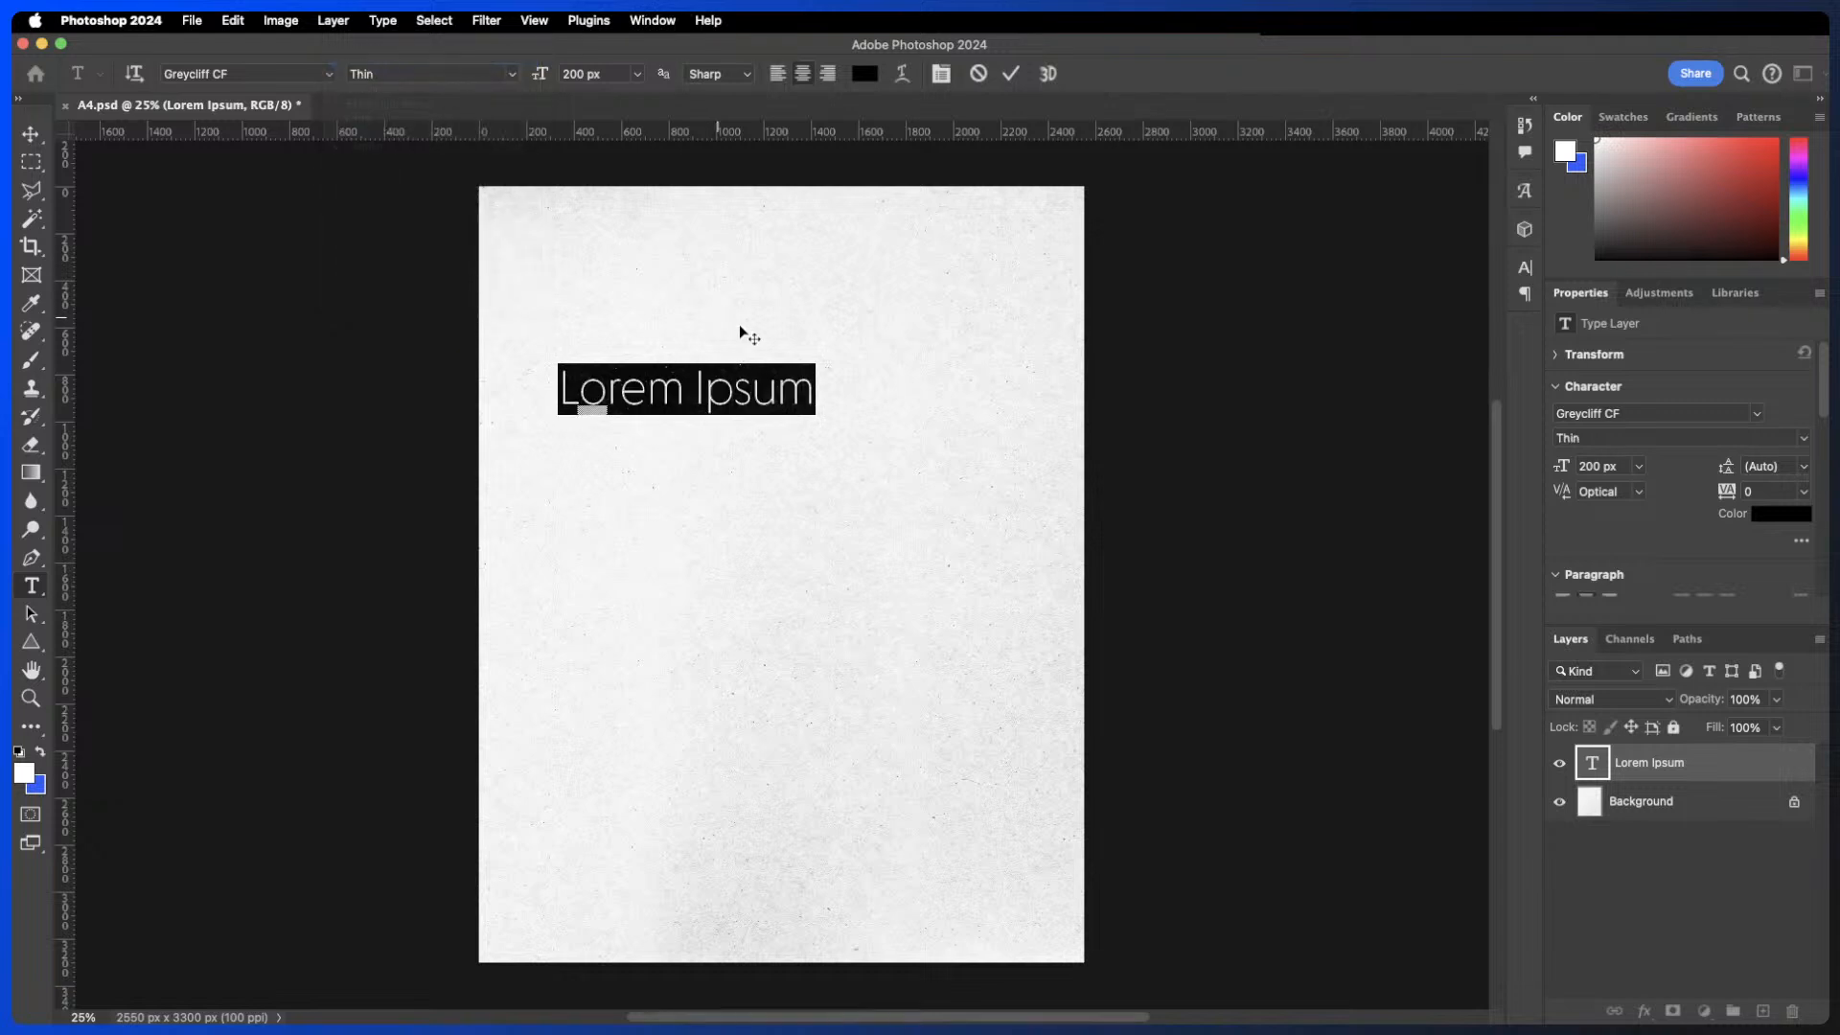
{"action": "left_click", "coordinate": [1011, 74]}
- Re-edit the text, change its font style to Heavy, commit it and nudge it up slightly
{"action": "key", "text": "v"}
{"action": "double_click", "coordinate": [647, 382]}
{"action": "left_click", "coordinate": [513, 74]}
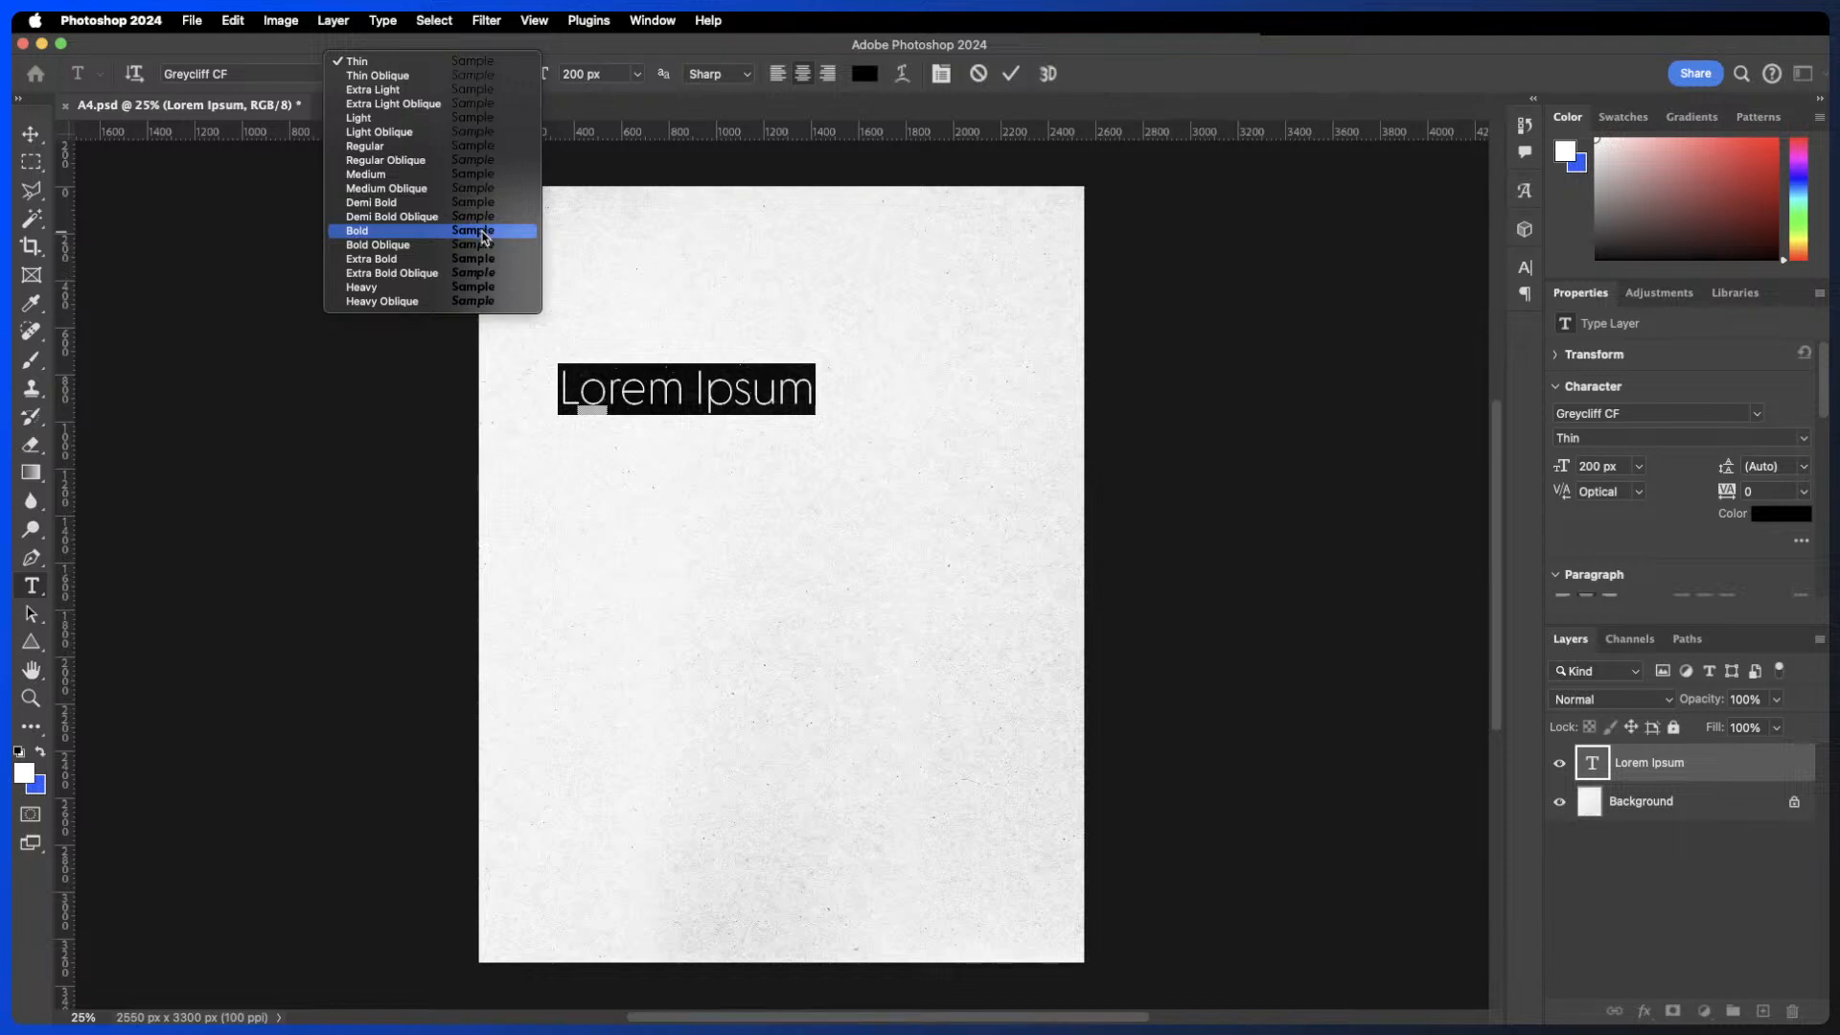
{"action": "left_click", "coordinate": [394, 292]}
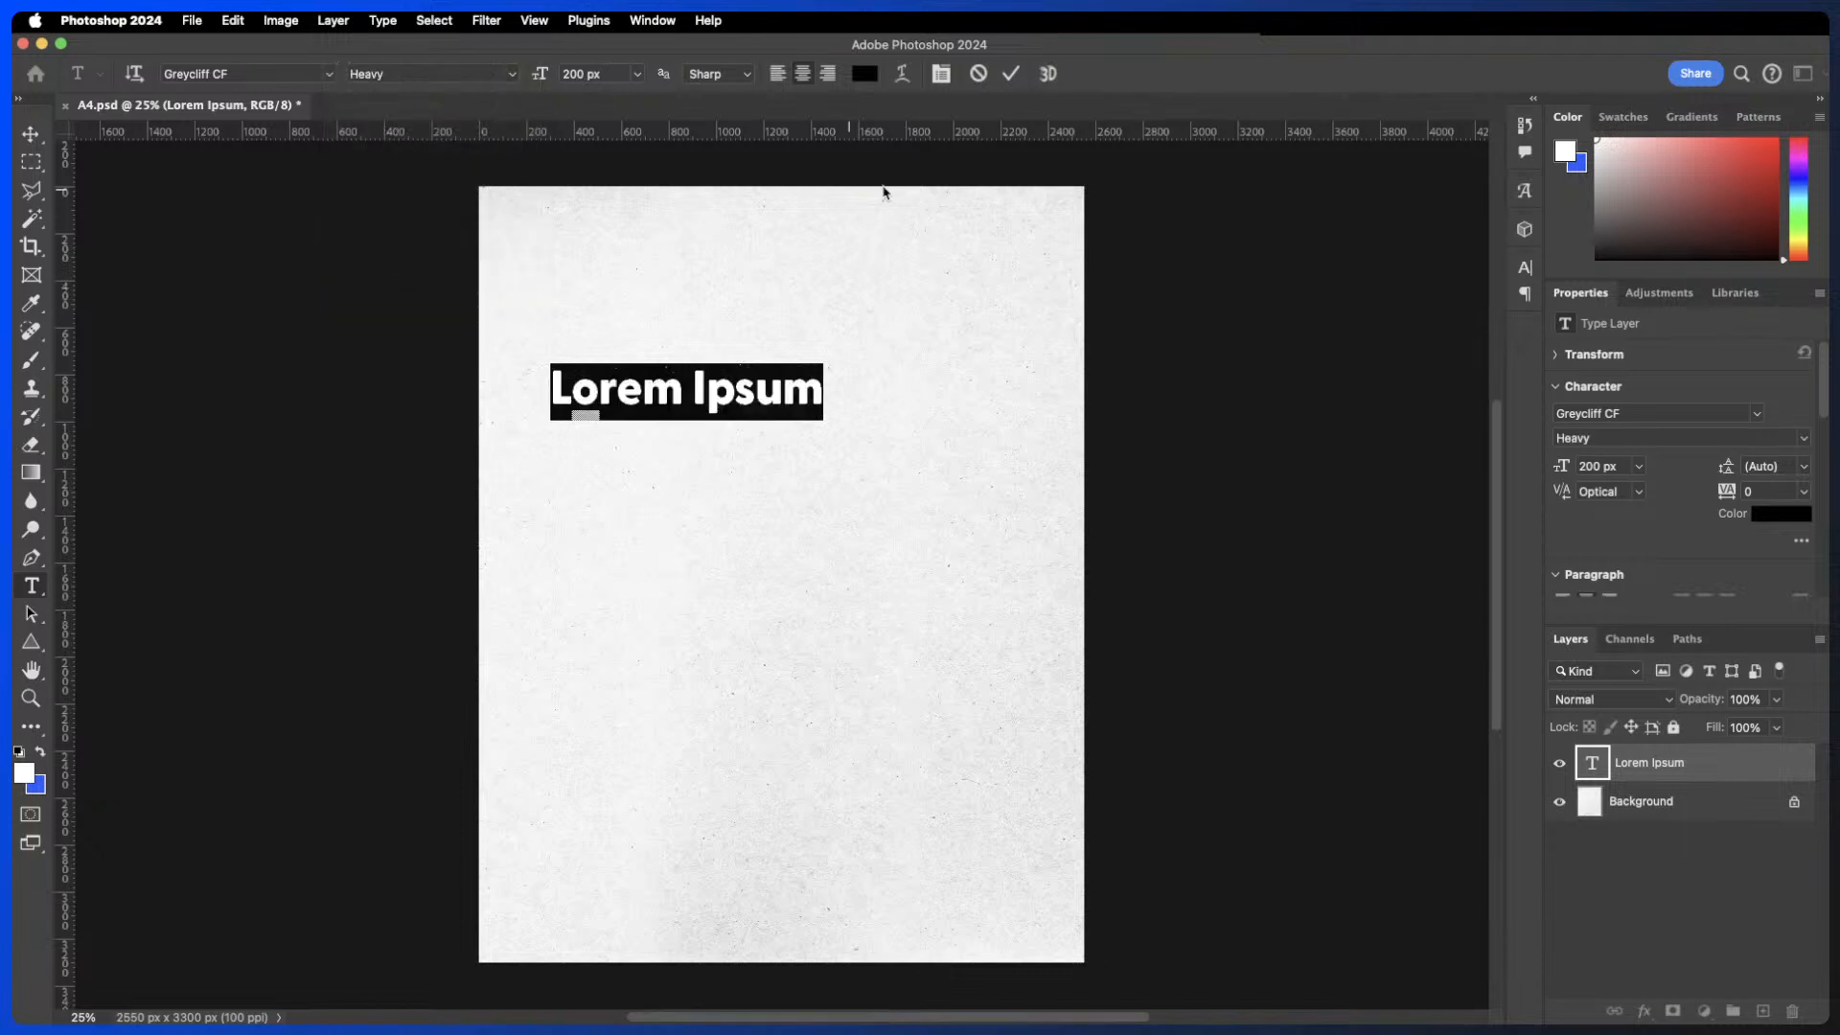
{"action": "left_click", "coordinate": [1011, 74]}
{"action": "key", "text": "v"}
{"action": "left_click_drag", "start_coordinate": [704, 400], "coordinate": [710, 357]}
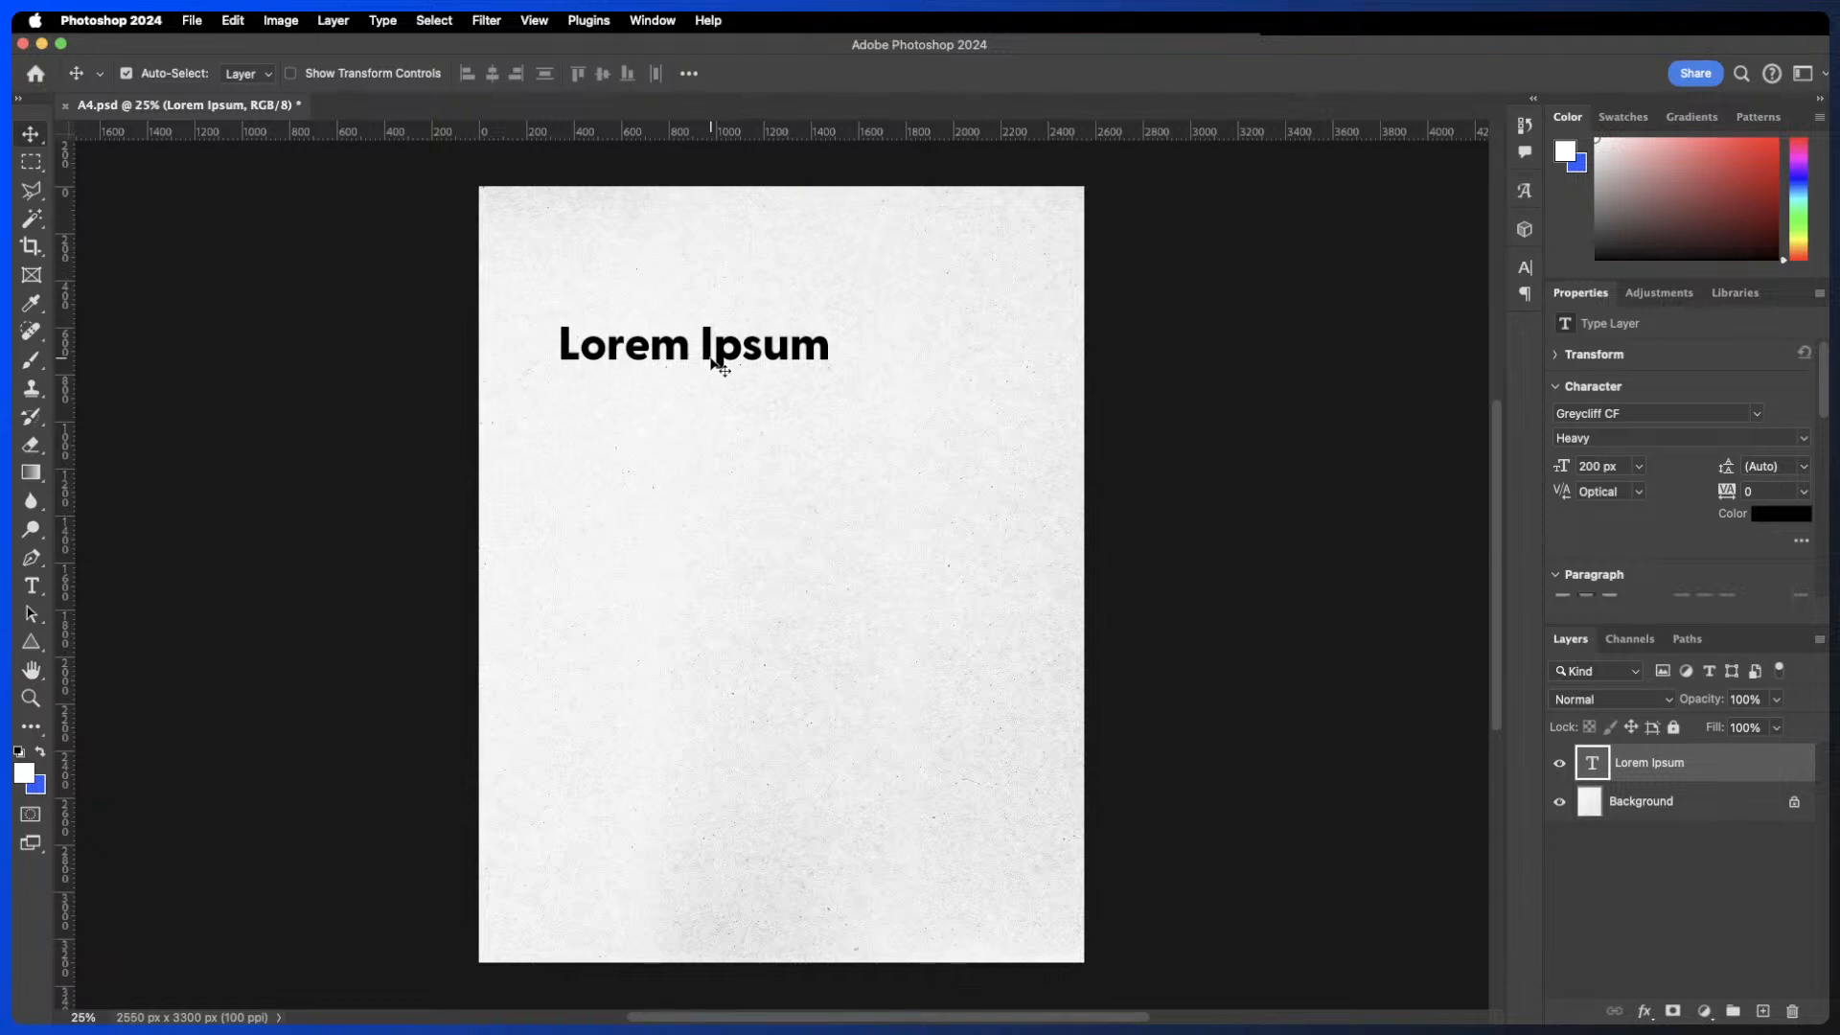
- Set the text's font size to 215 px
{"action": "double_click", "coordinate": [719, 351]}
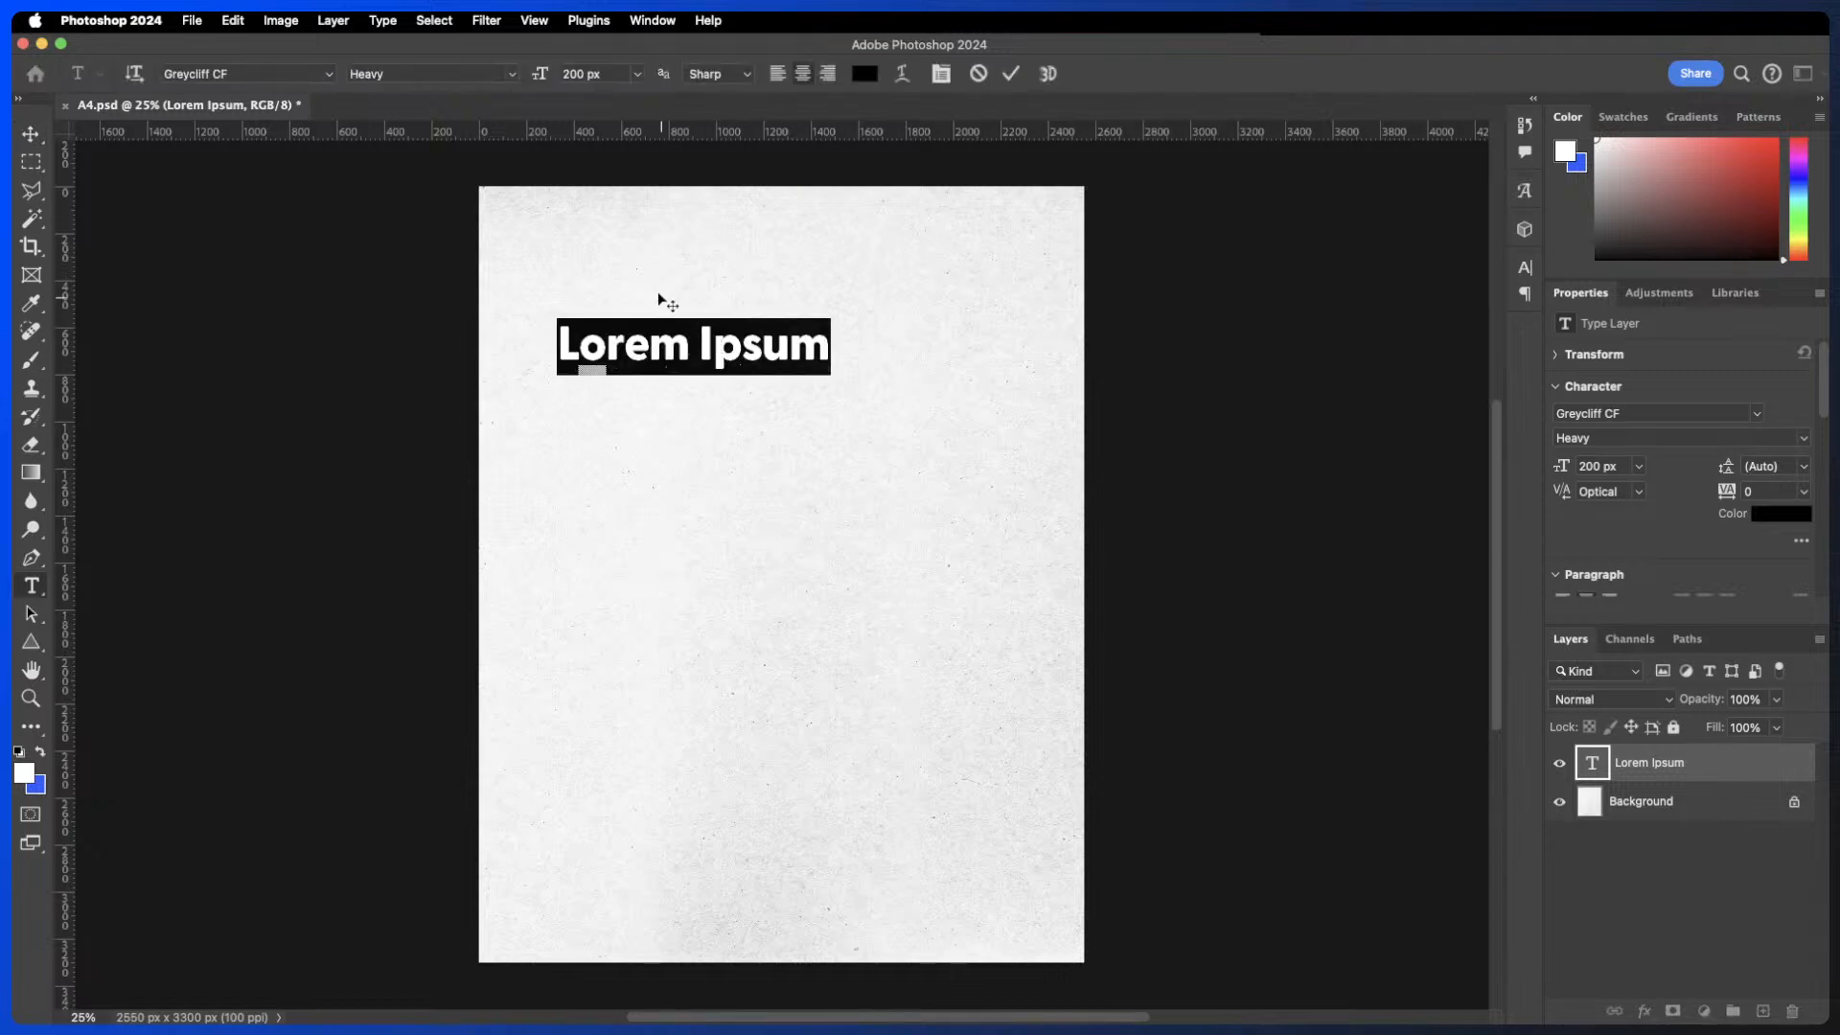
{"action": "left_click", "coordinate": [637, 76]}
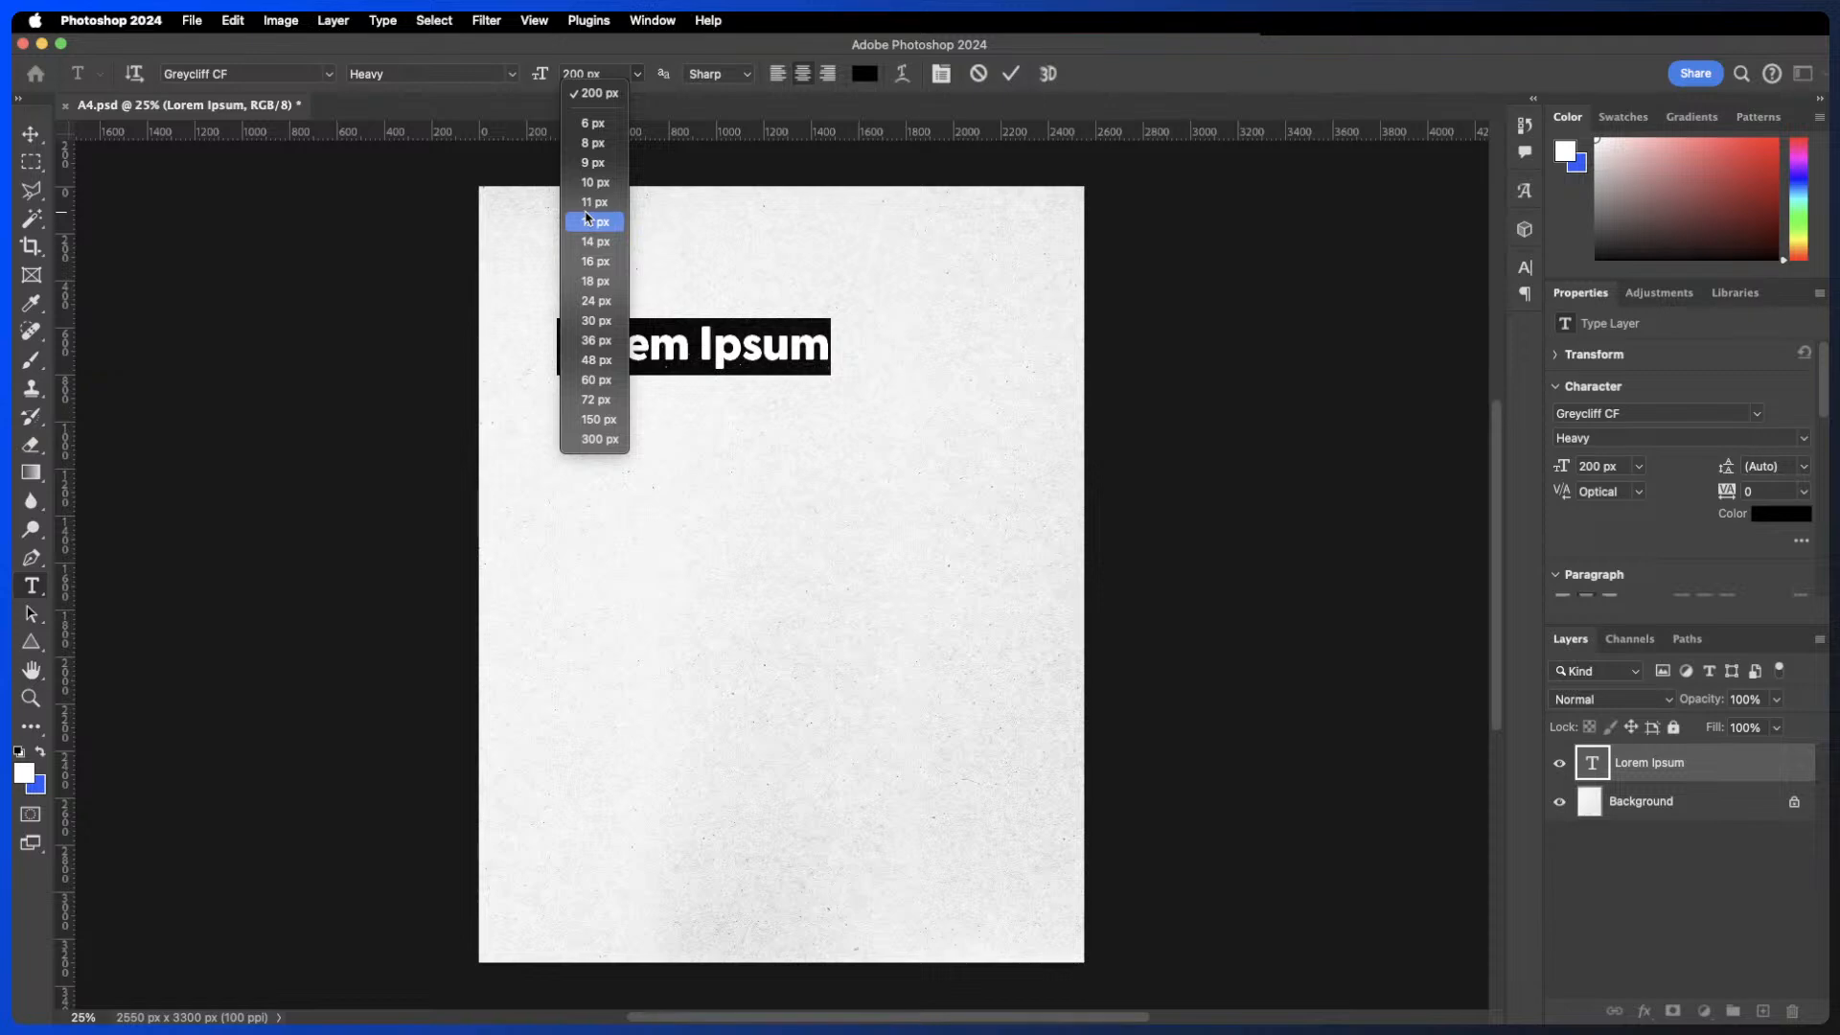
{"action": "left_click", "coordinate": [599, 65]}
{"action": "left_click", "coordinate": [599, 73]}
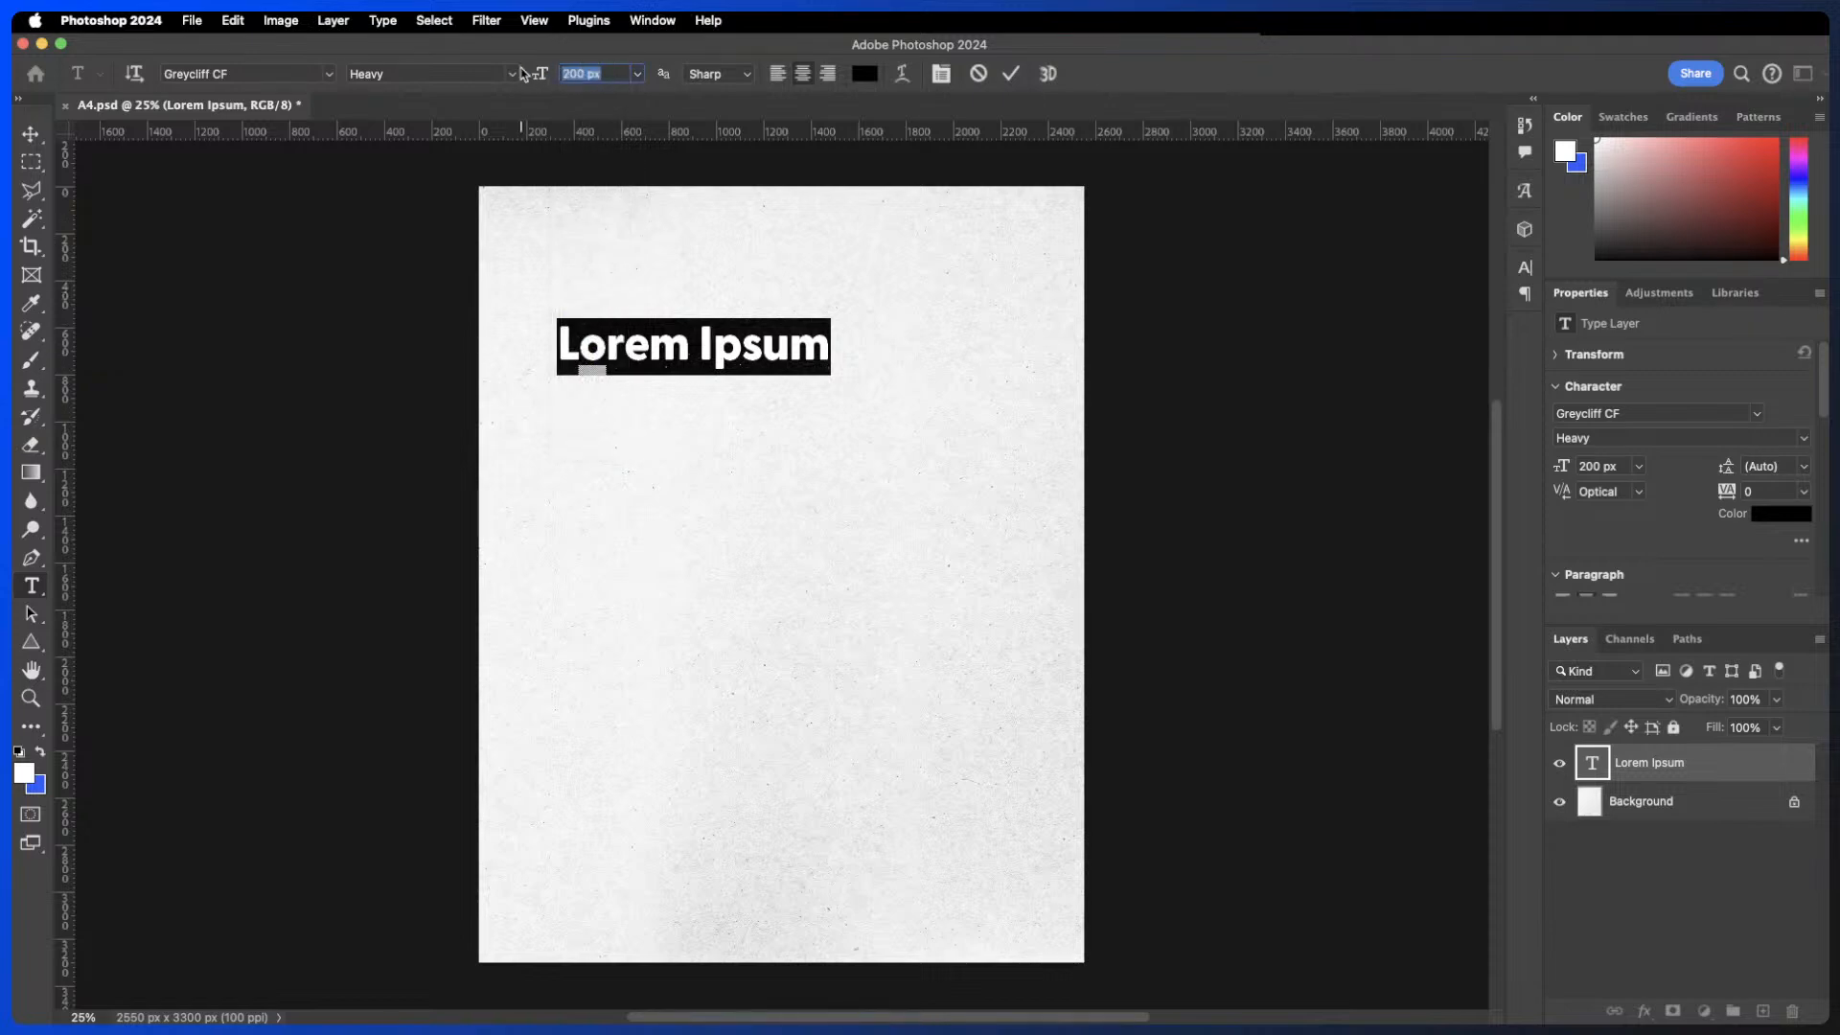
{"action": "type", "text": "100"}
{"action": "left_click_drag", "start_coordinate": [540, 76], "coordinate": [646, 83]}
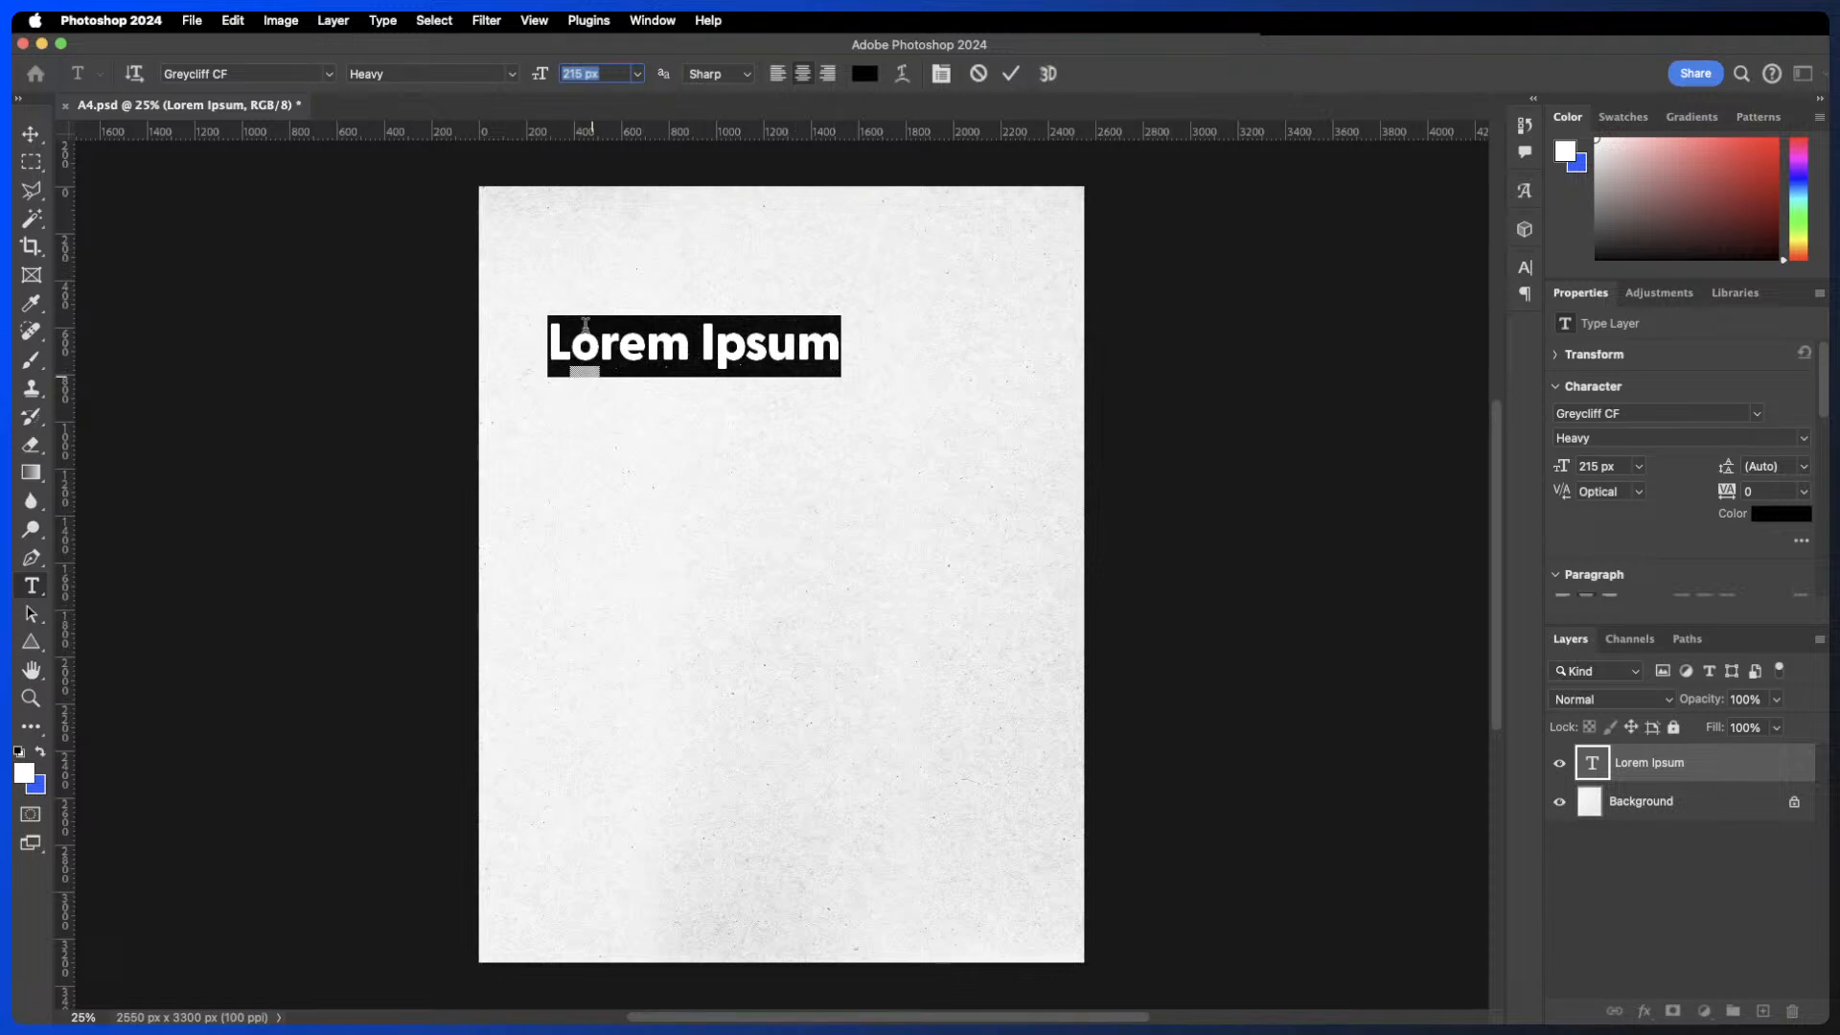
- Try vertical text orientation, then return the text to horizontal and reposition it near the upper left
{"action": "left_click", "coordinate": [134, 73]}
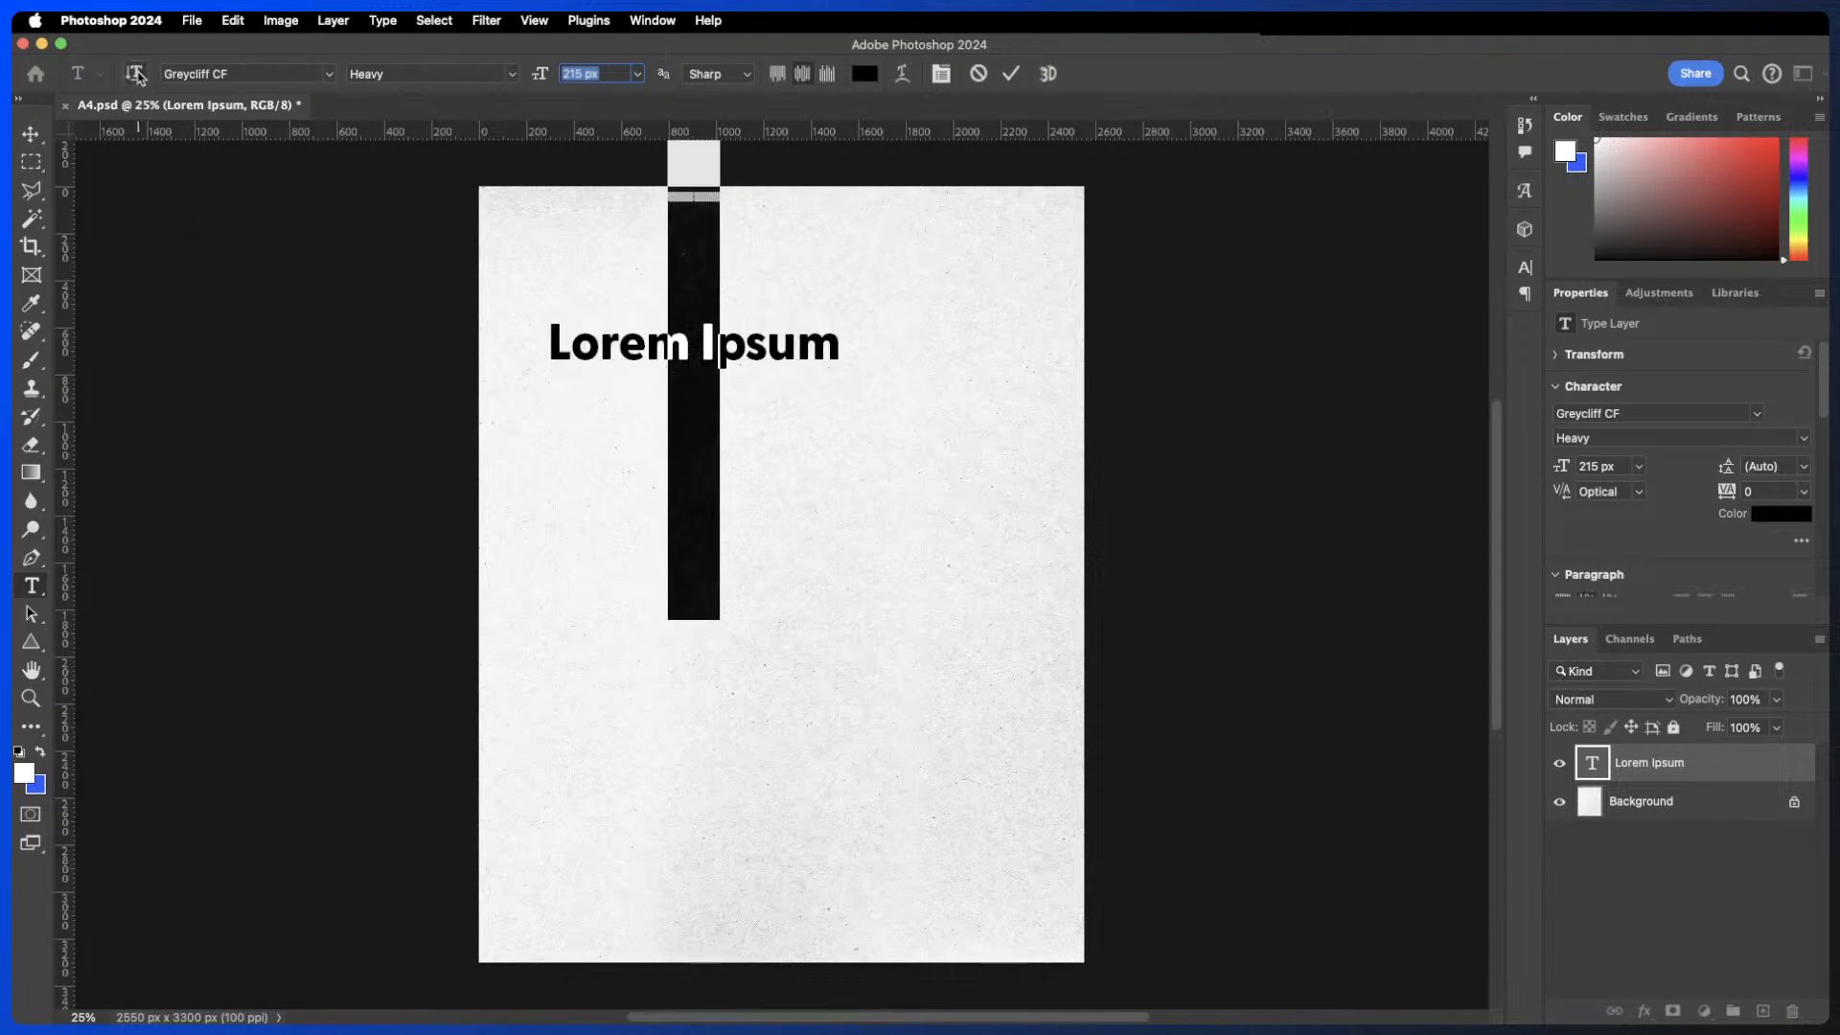
{"action": "left_click", "coordinate": [1010, 74]}
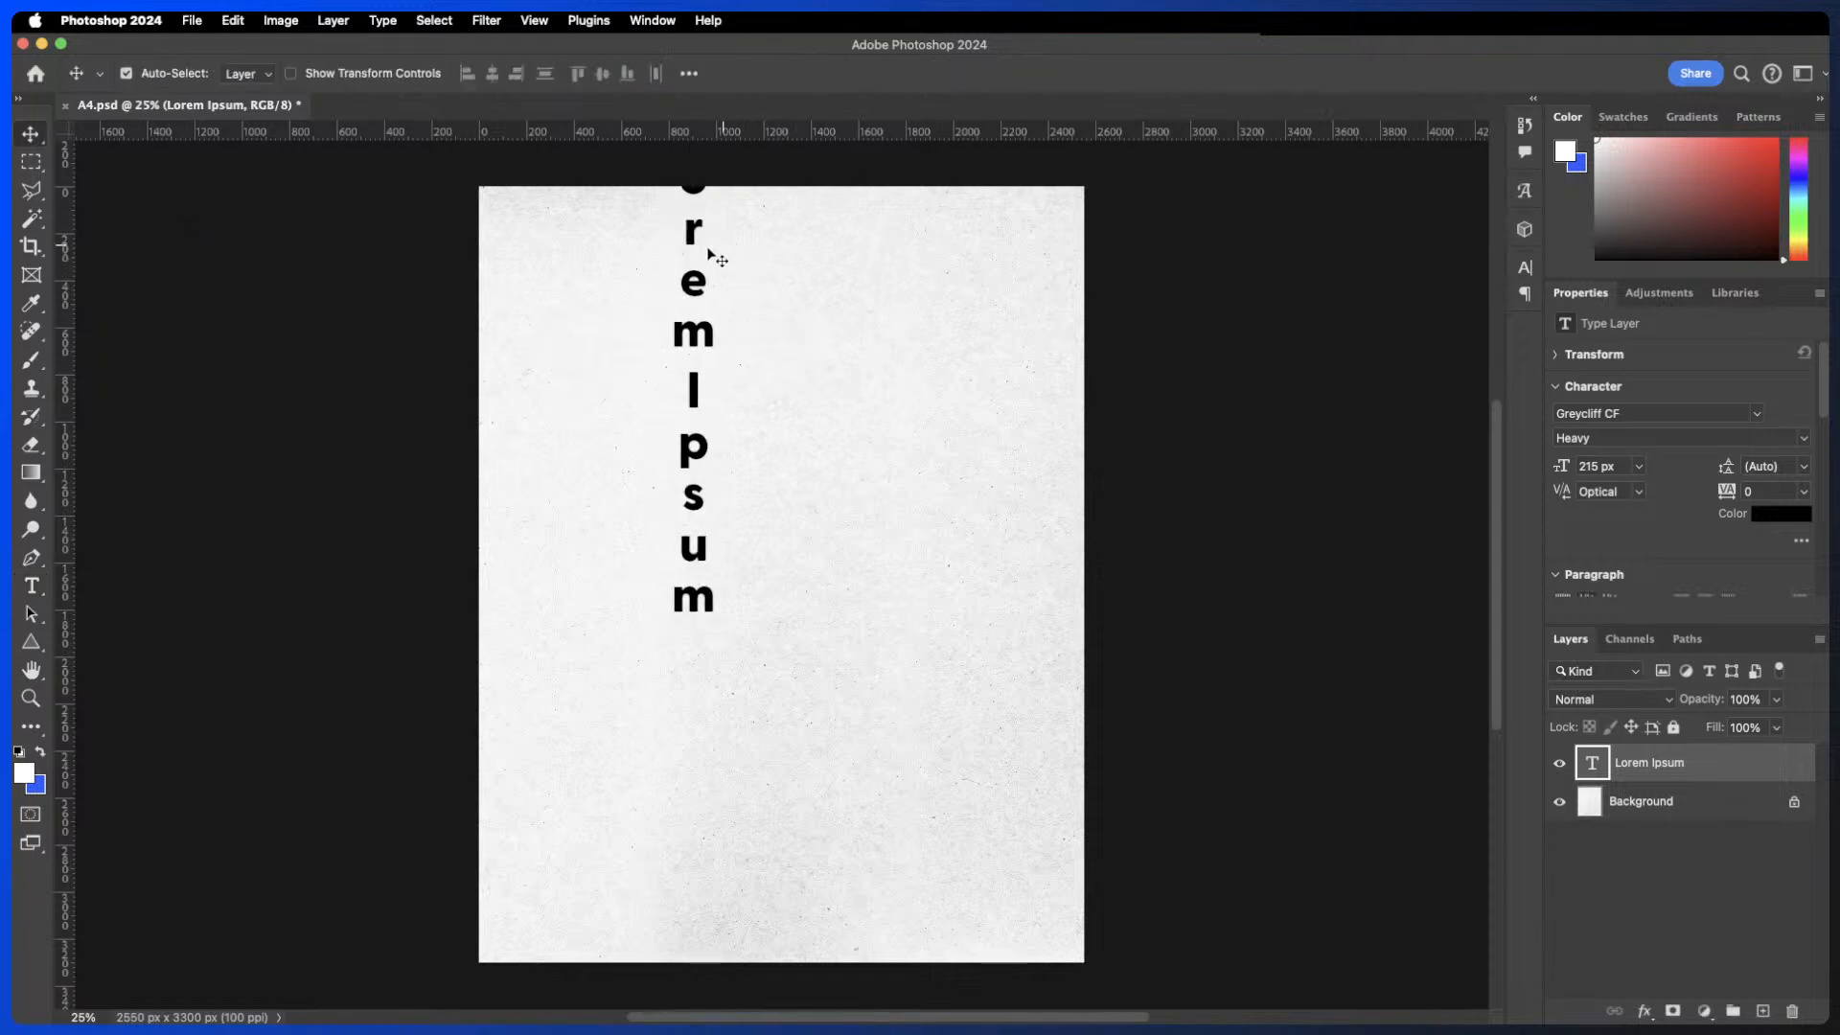
{"action": "left_click_drag", "start_coordinate": [707, 303], "coordinate": [599, 473]}
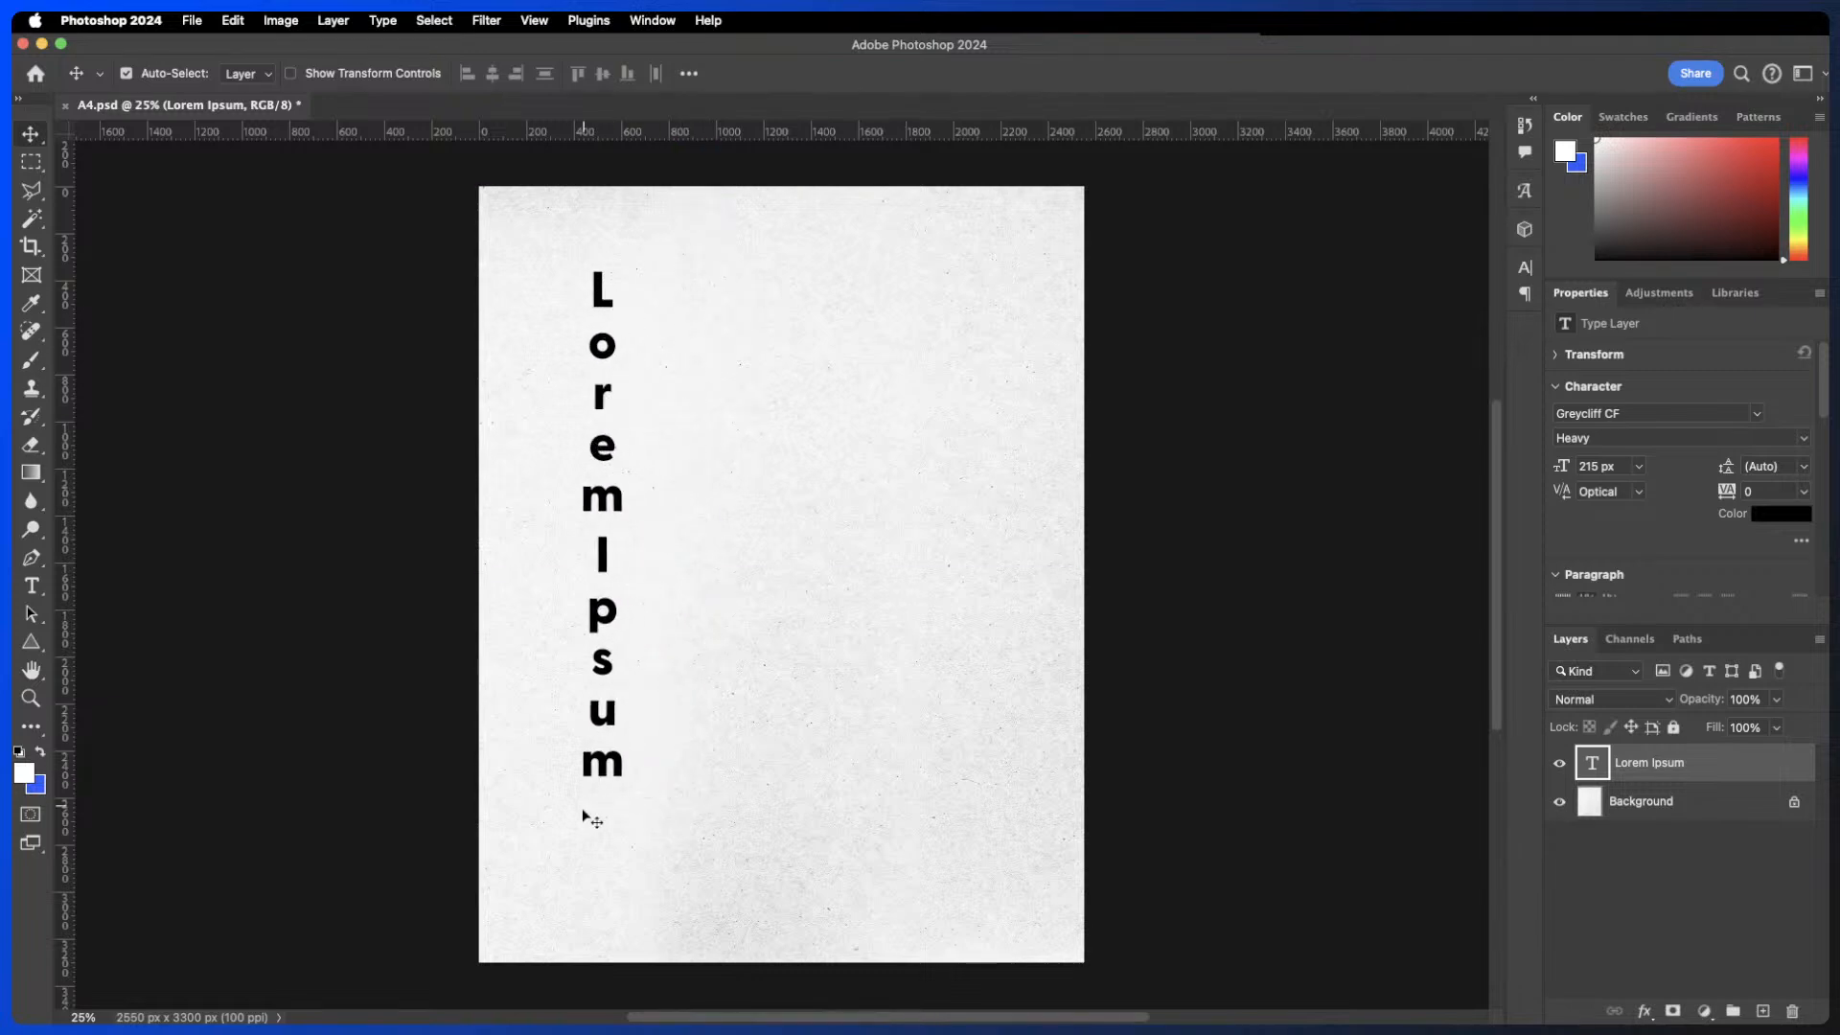
{"action": "double_click", "coordinate": [601, 419]}
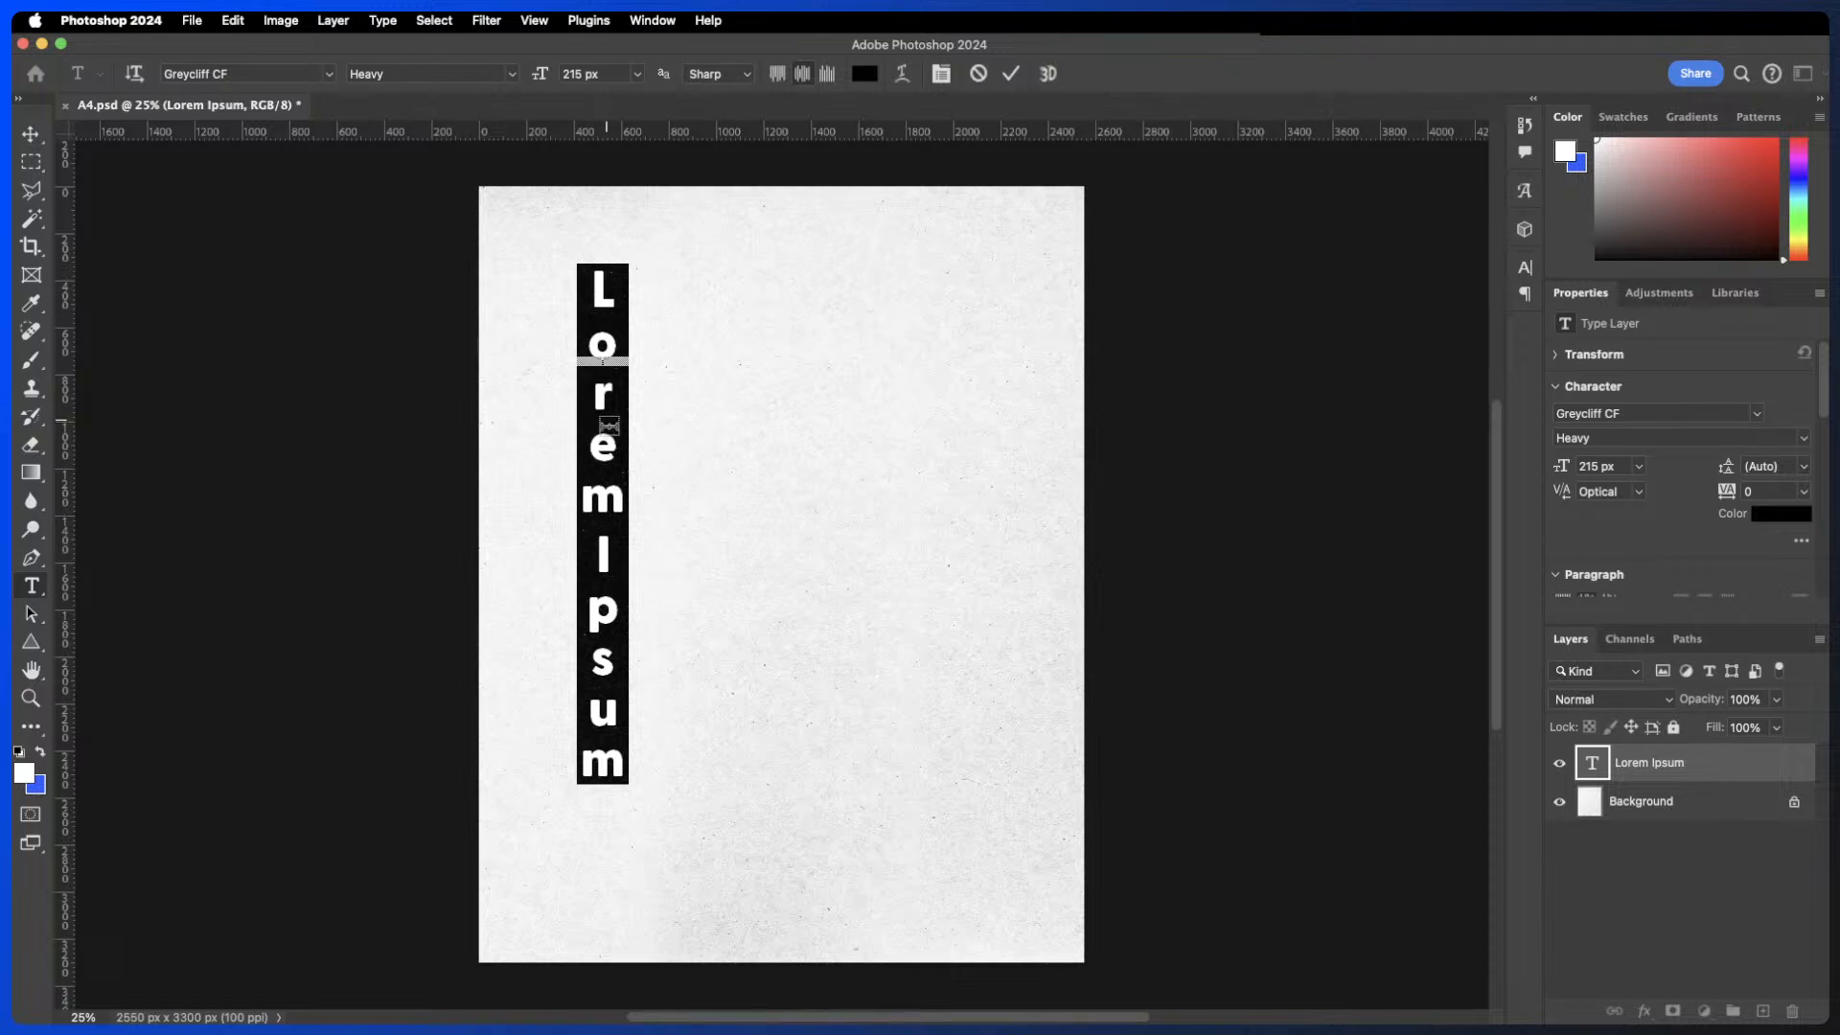
{"action": "left_click", "coordinate": [135, 74]}
{"action": "left_click", "coordinate": [135, 74]}
{"action": "left_click", "coordinate": [135, 74]}
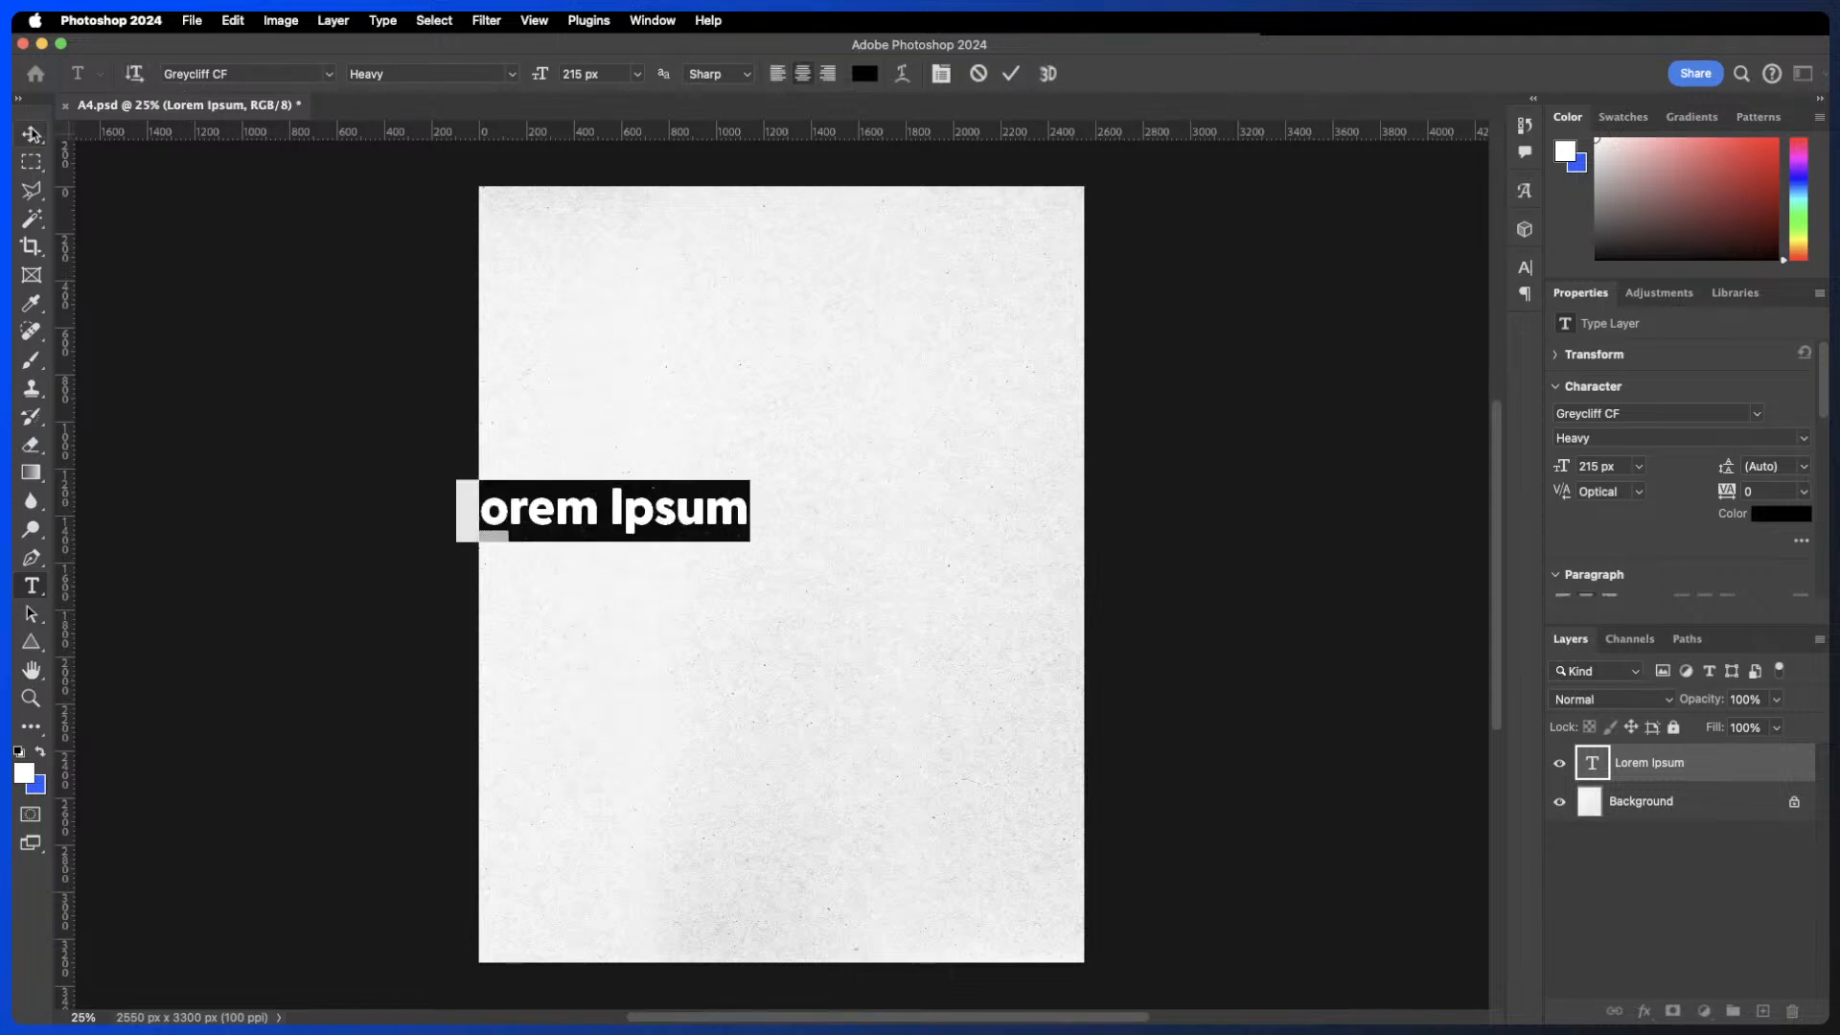
{"action": "left_click_drag", "start_coordinate": [644, 515], "coordinate": [740, 373]}
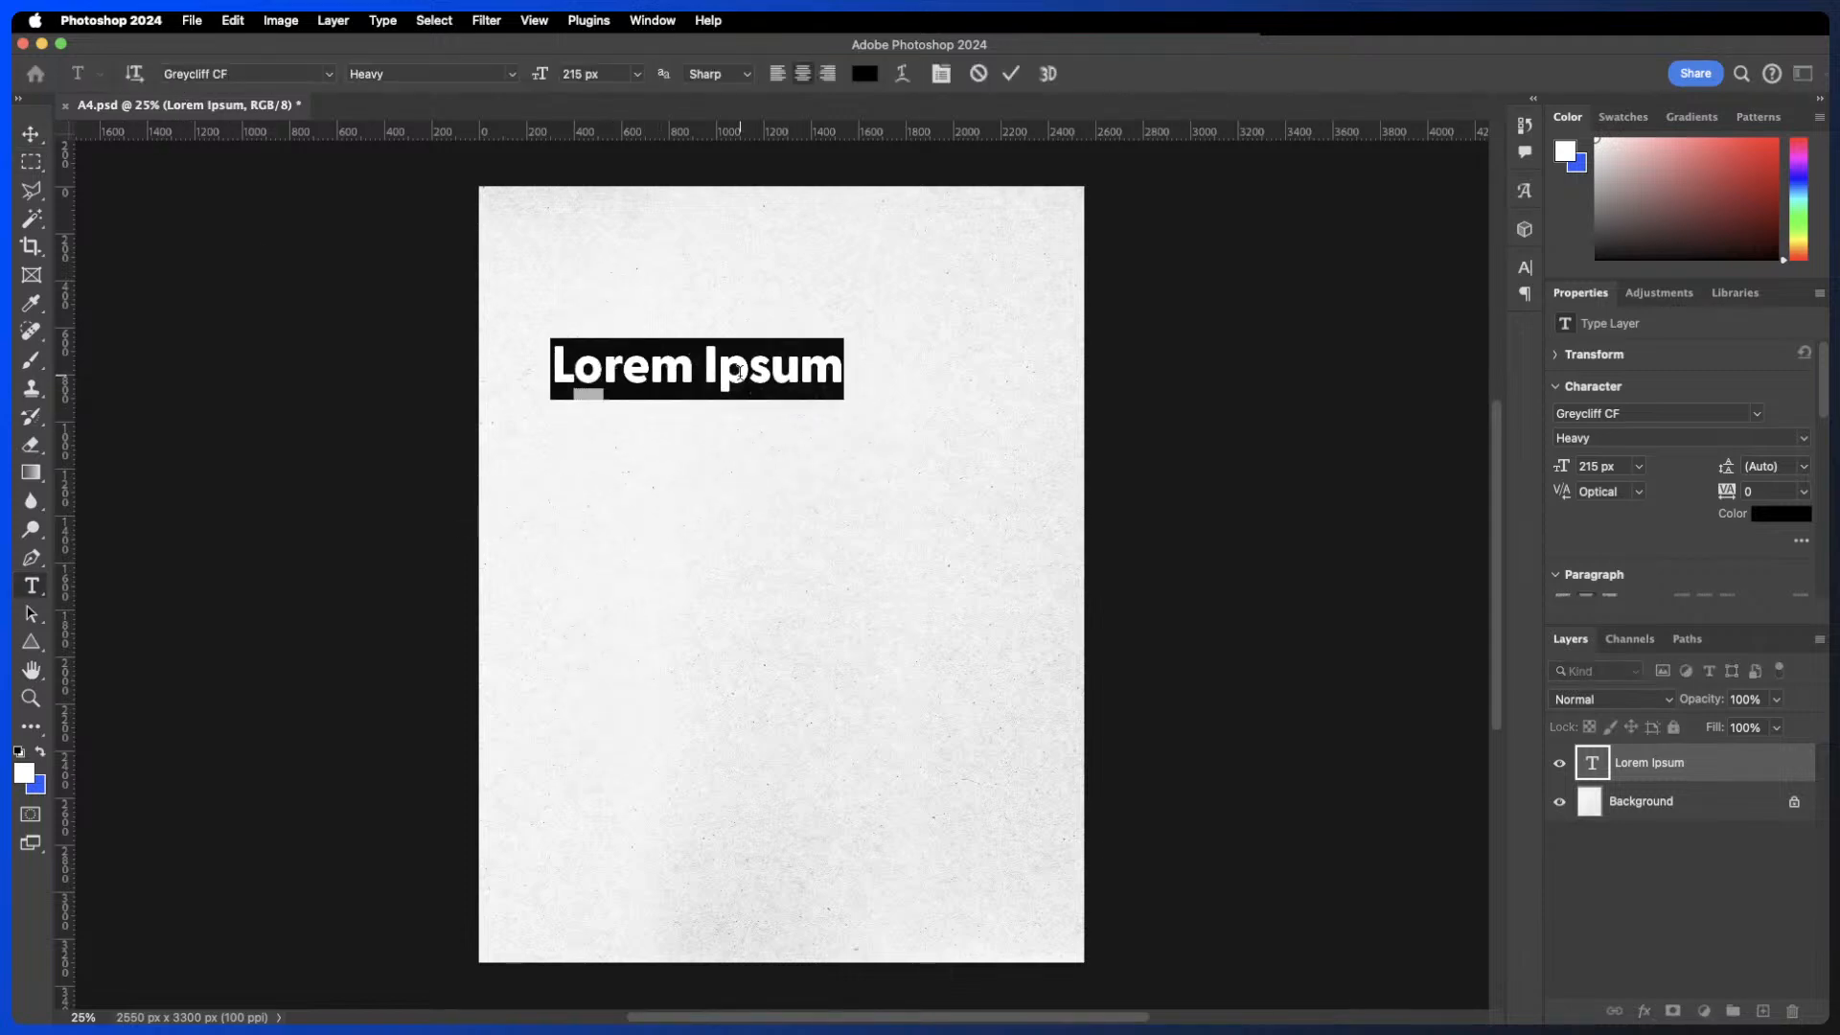
- Replace the placeholder text with Heading 1
{"action": "type", "text": "Headin"}
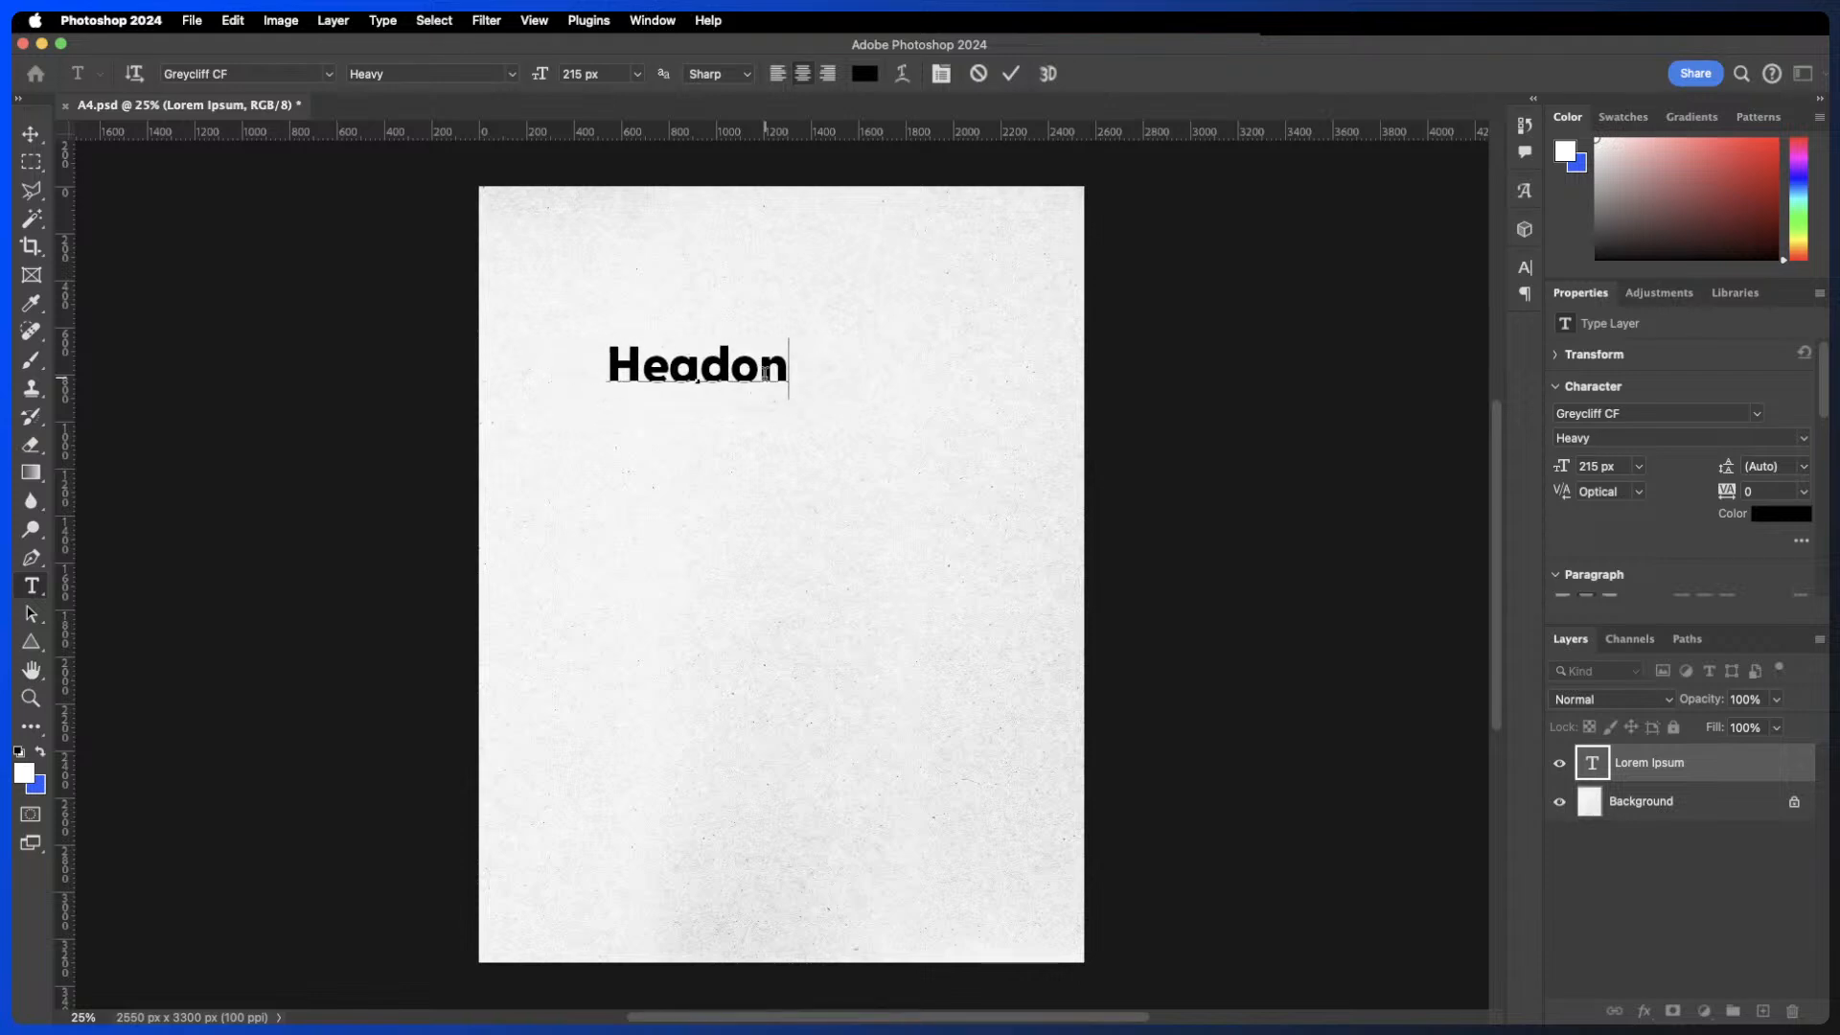
{"action": "key", "text": "BackSpace"}
{"action": "key", "text": "BackSpace"}
{"action": "type", "text": "1"}
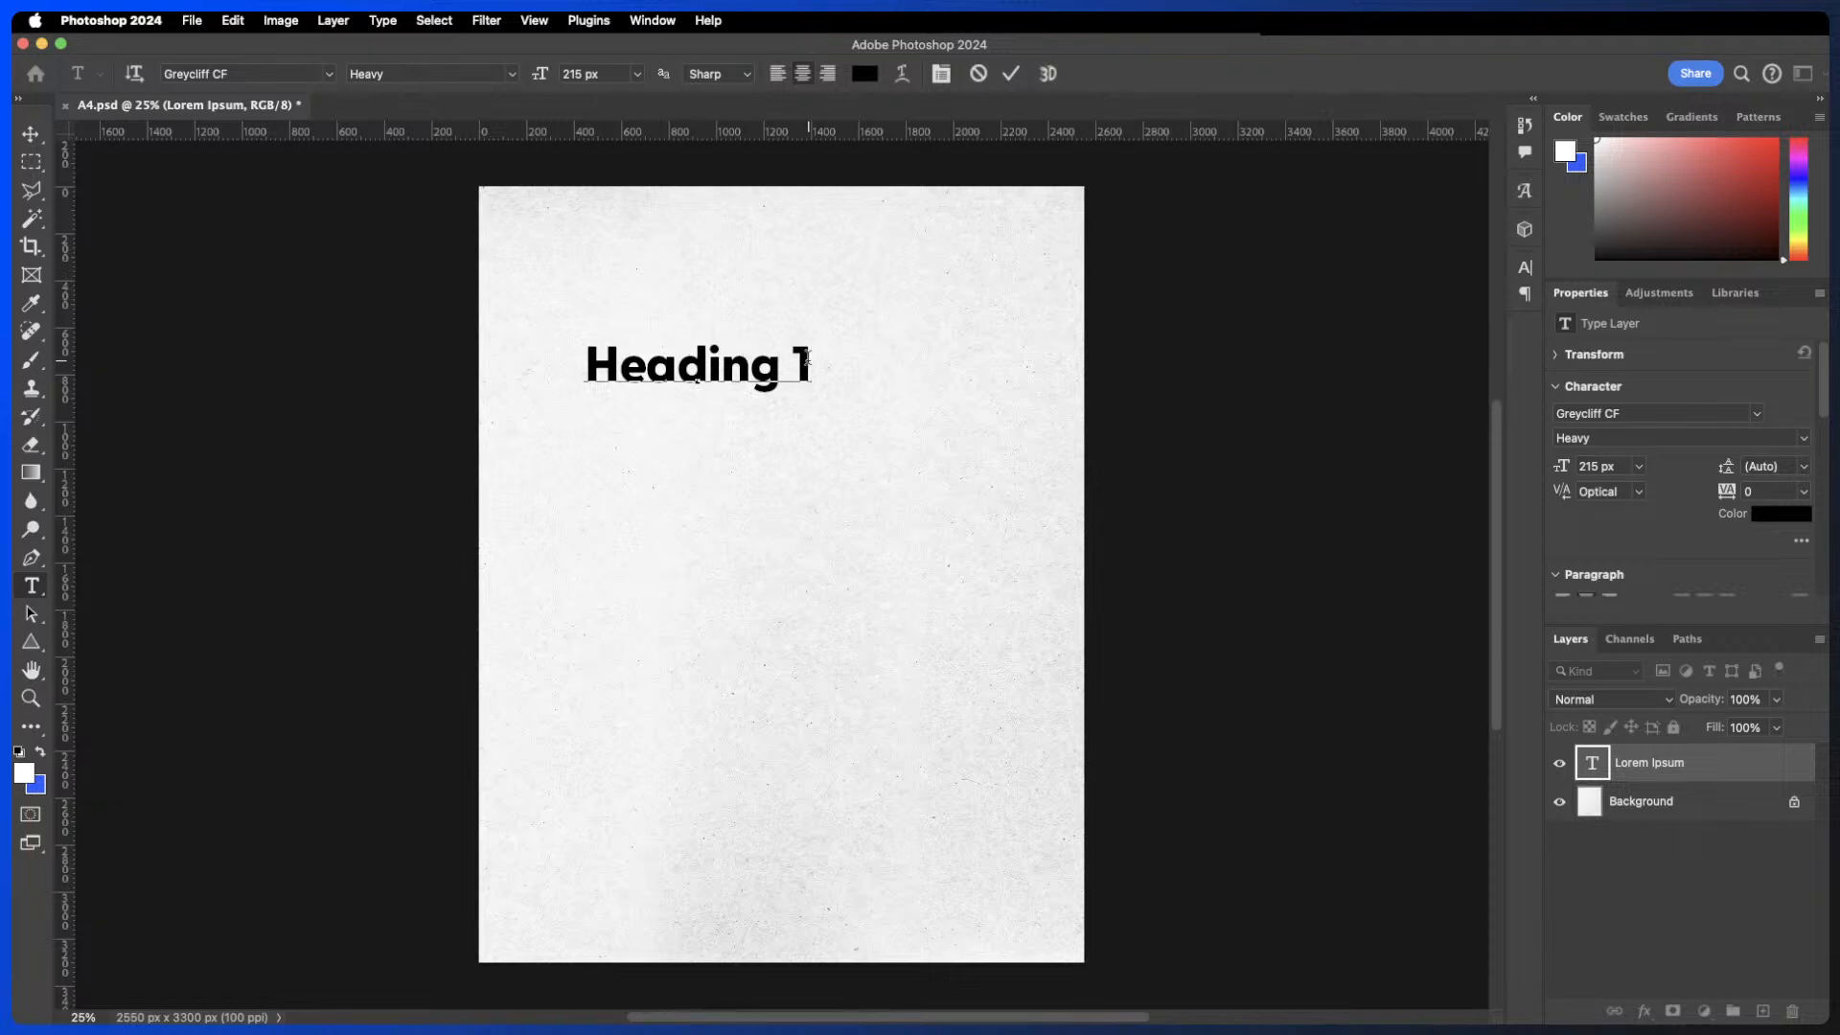
- Select the heading text, center-align it and commit it
{"action": "left_click_drag", "start_coordinate": [810, 365], "coordinate": [576, 356]}
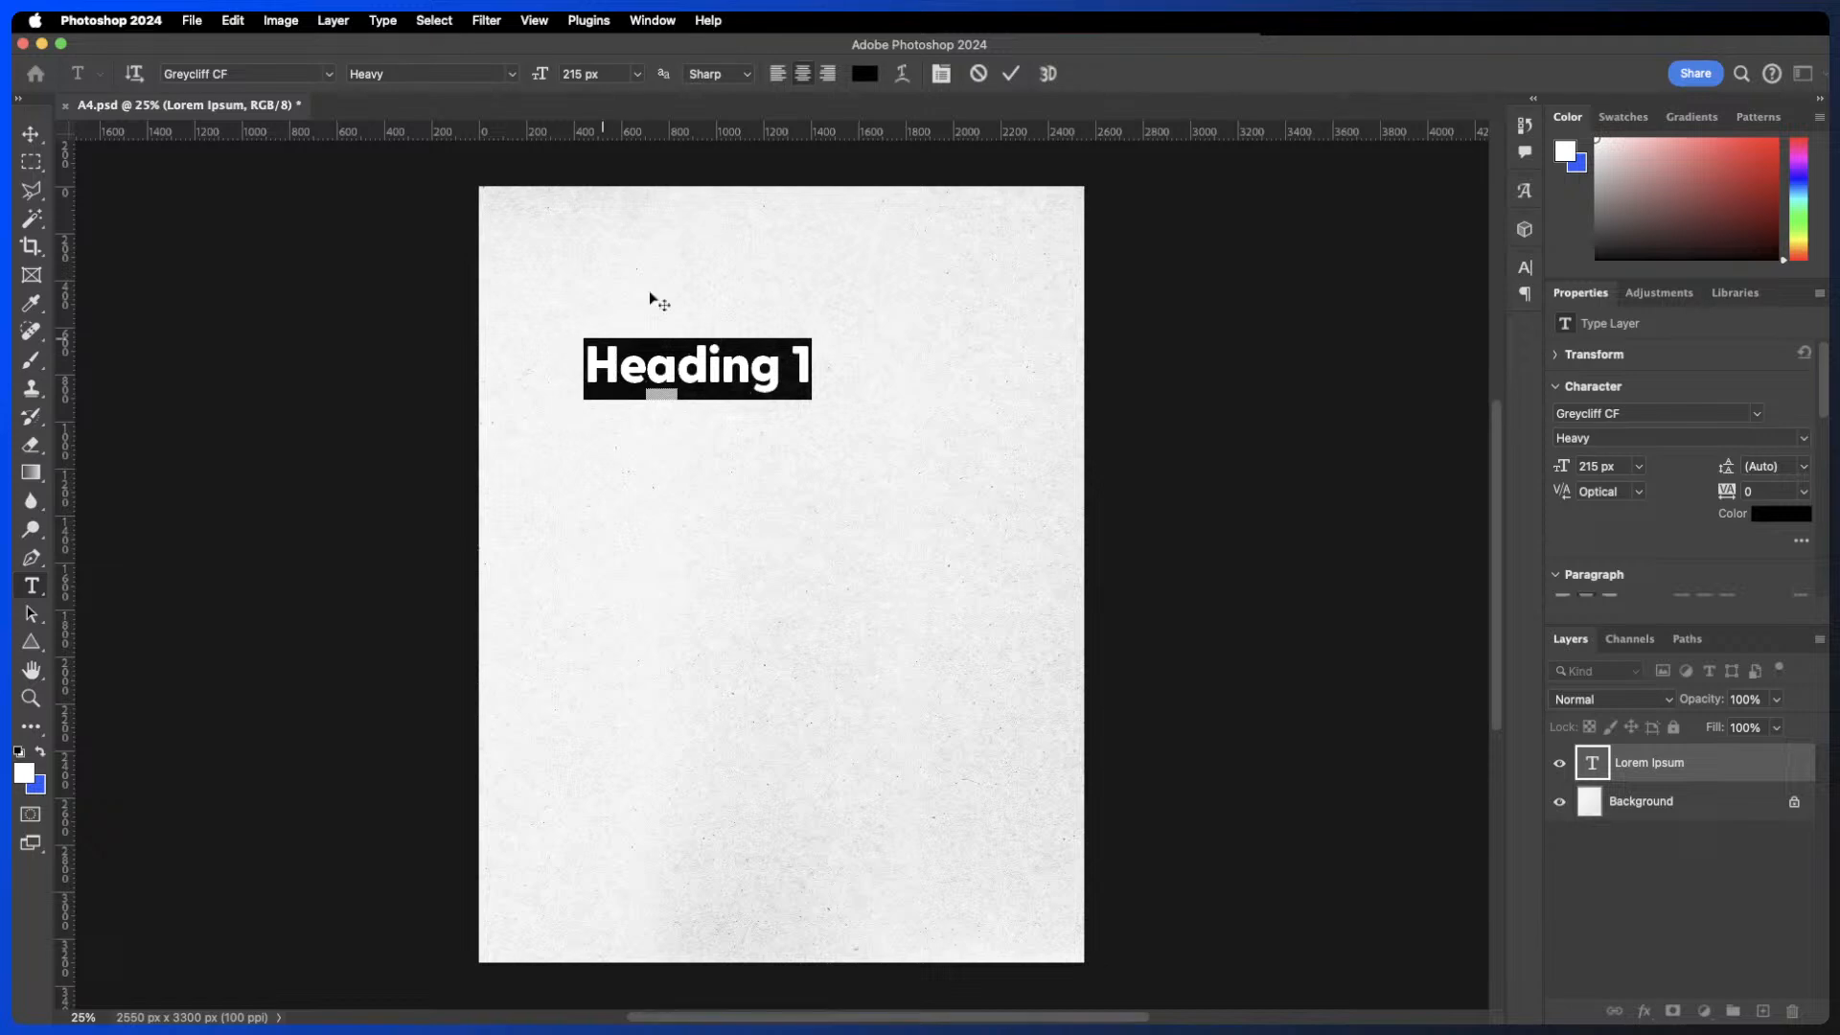
{"action": "left_click", "coordinate": [779, 75]}
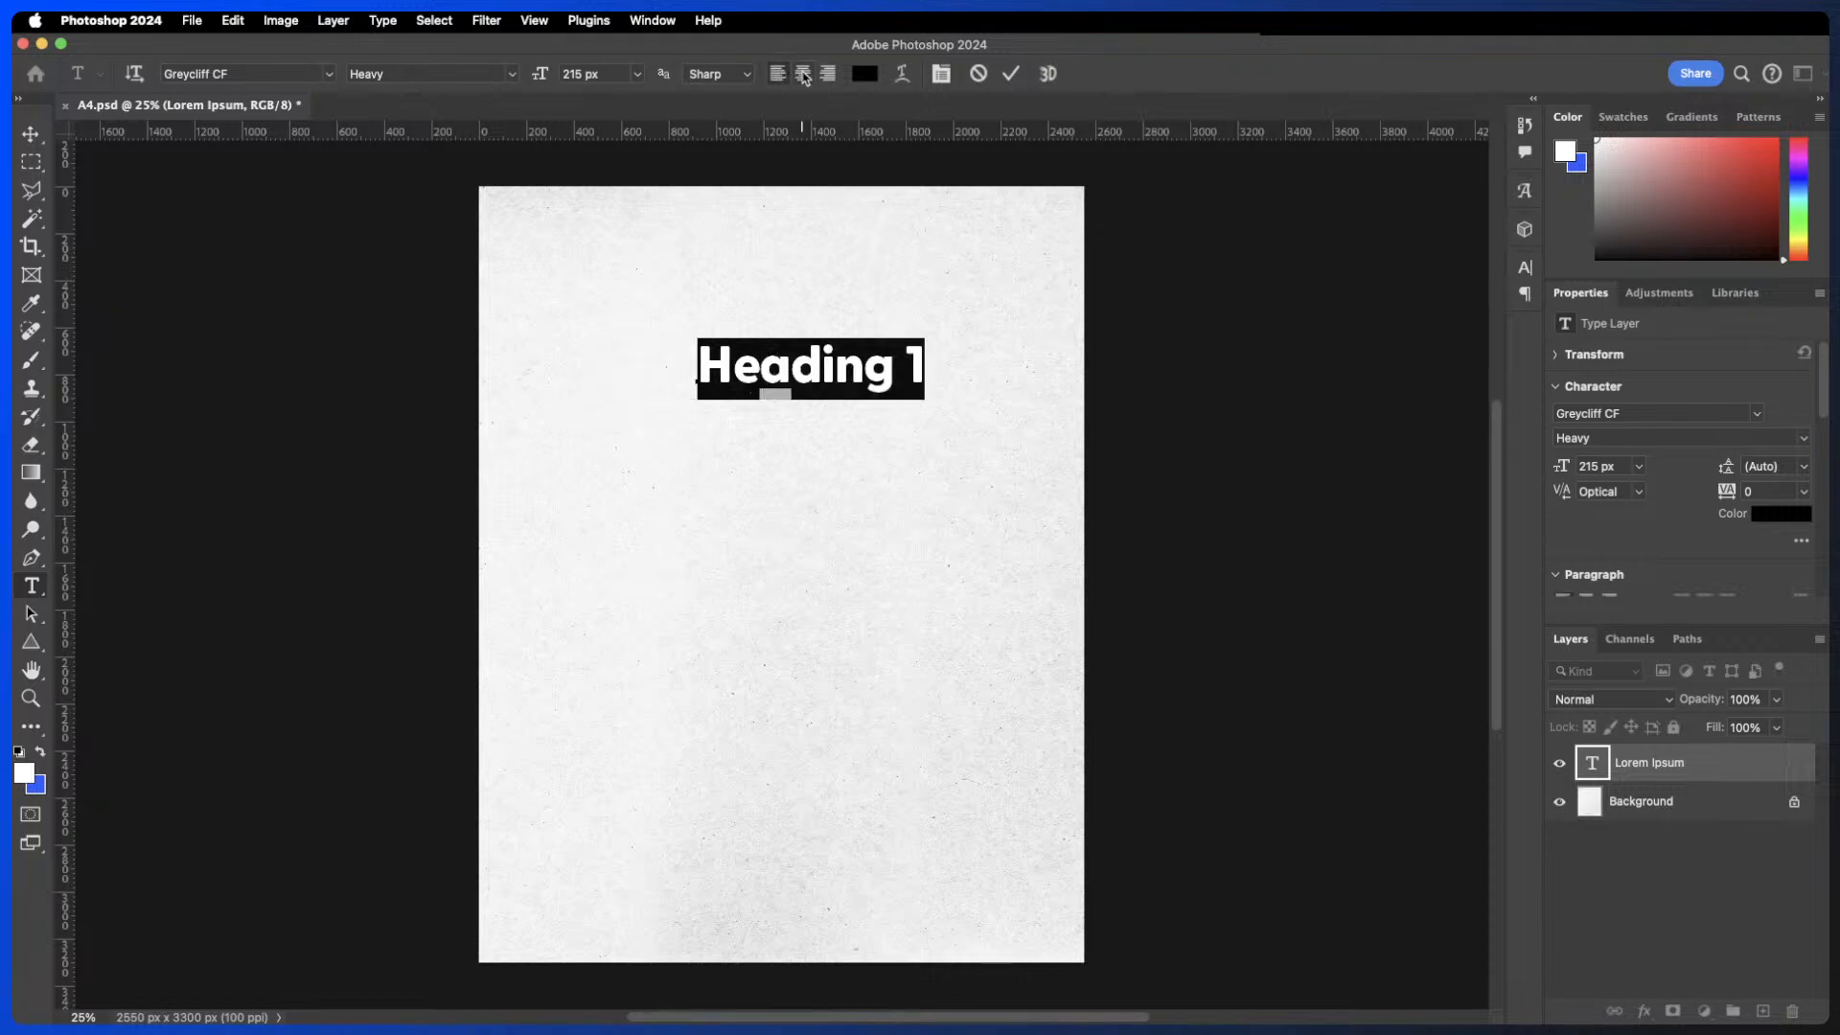
{"action": "left_click", "coordinate": [803, 75]}
{"action": "left_click", "coordinate": [828, 74]}
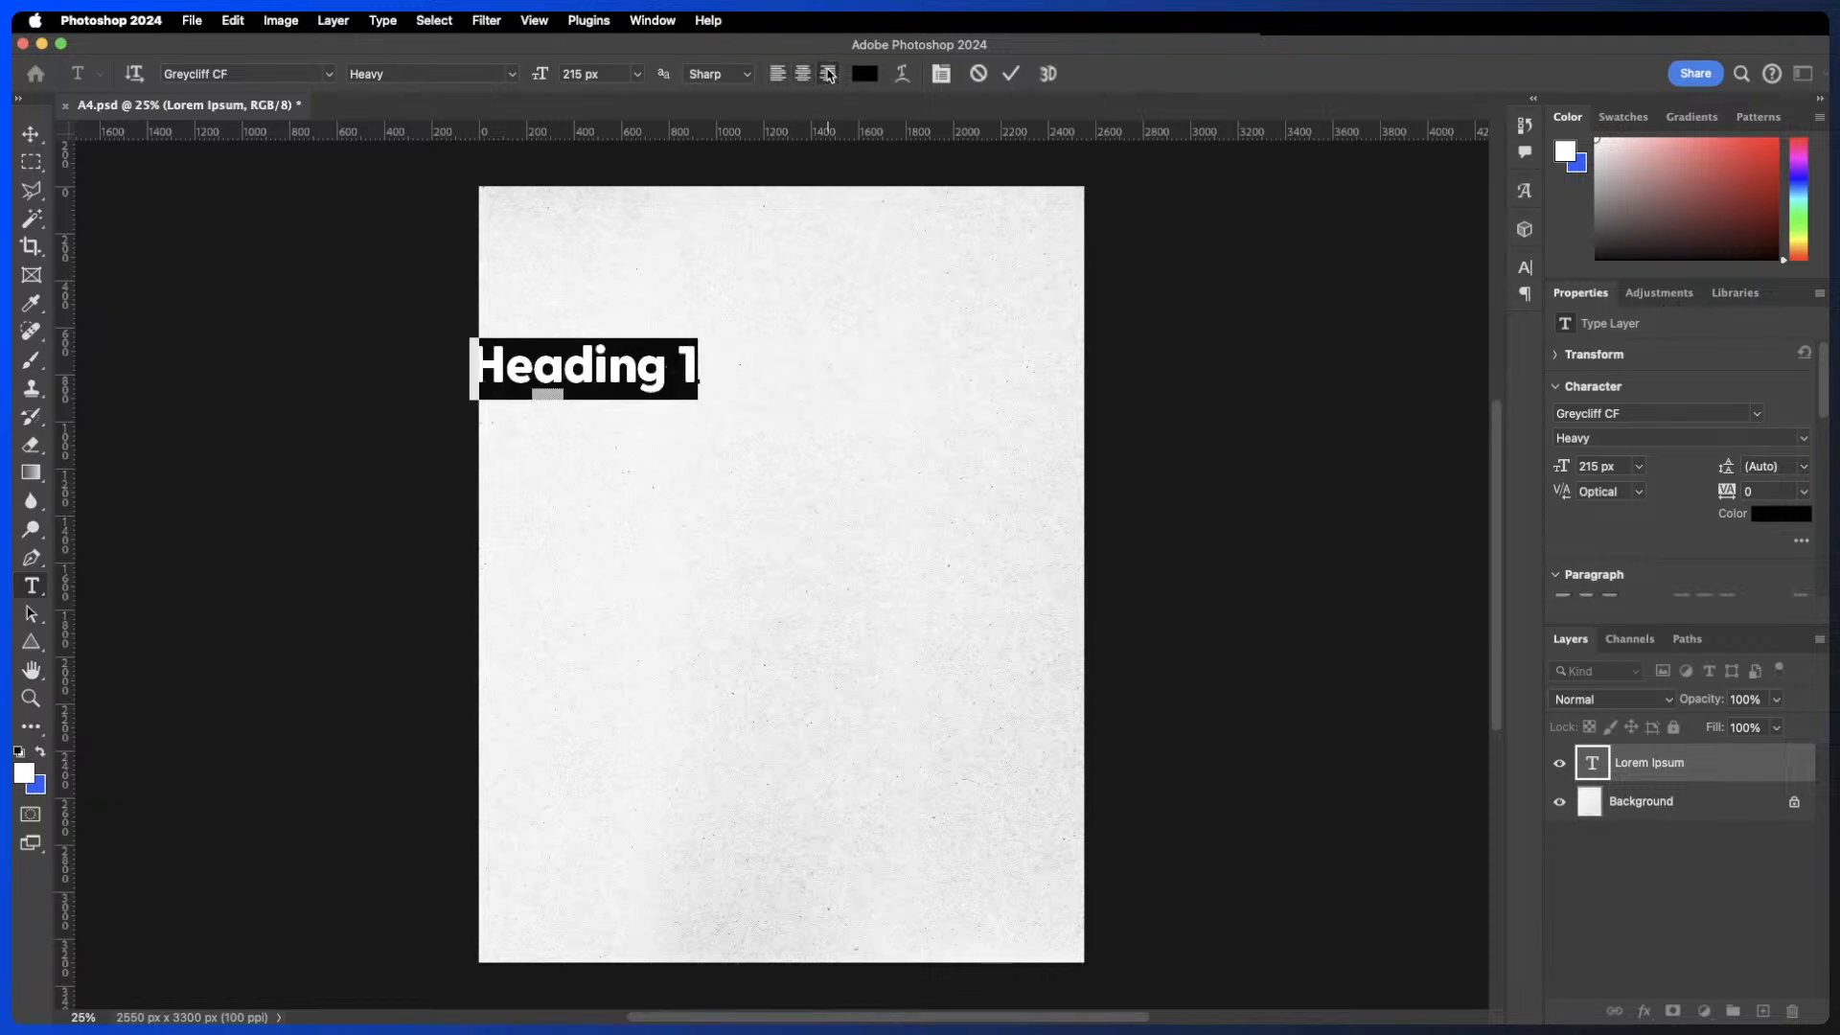
{"action": "left_click", "coordinate": [803, 75]}
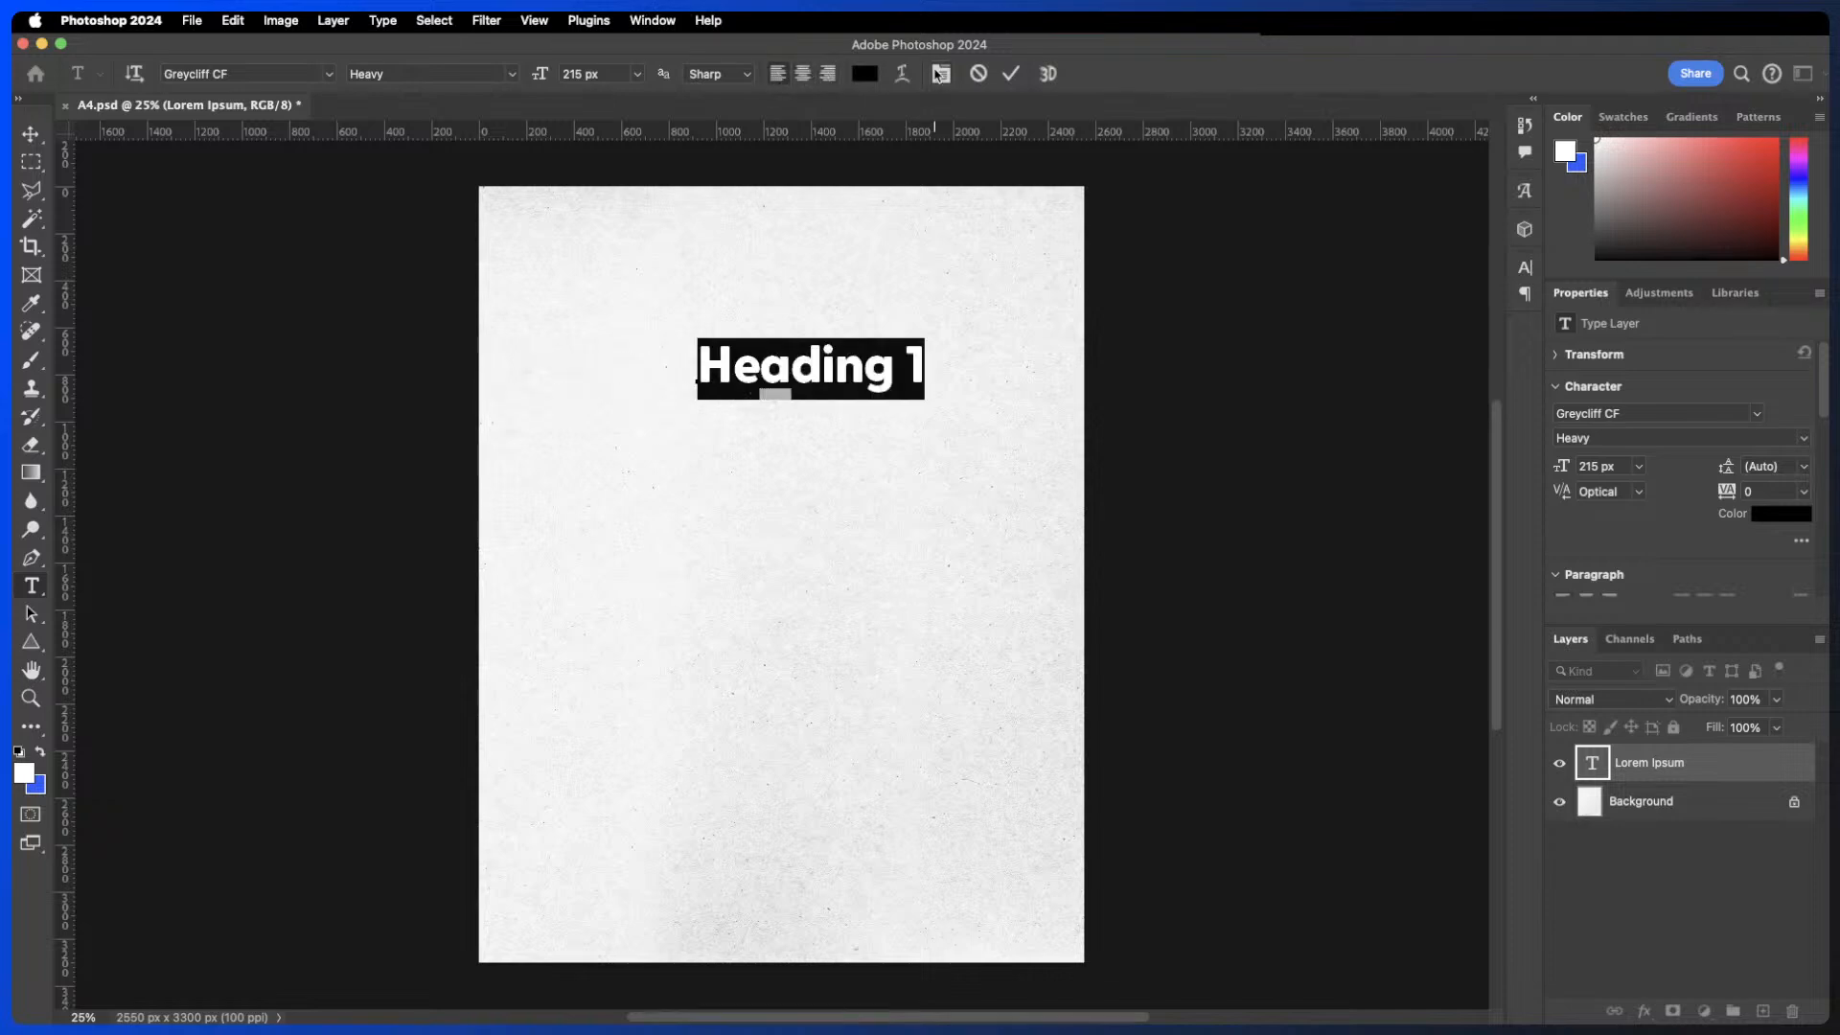
{"action": "left_click", "coordinate": [1011, 74]}
- Move the heading toward the top centre of the page
{"action": "key", "text": "v"}
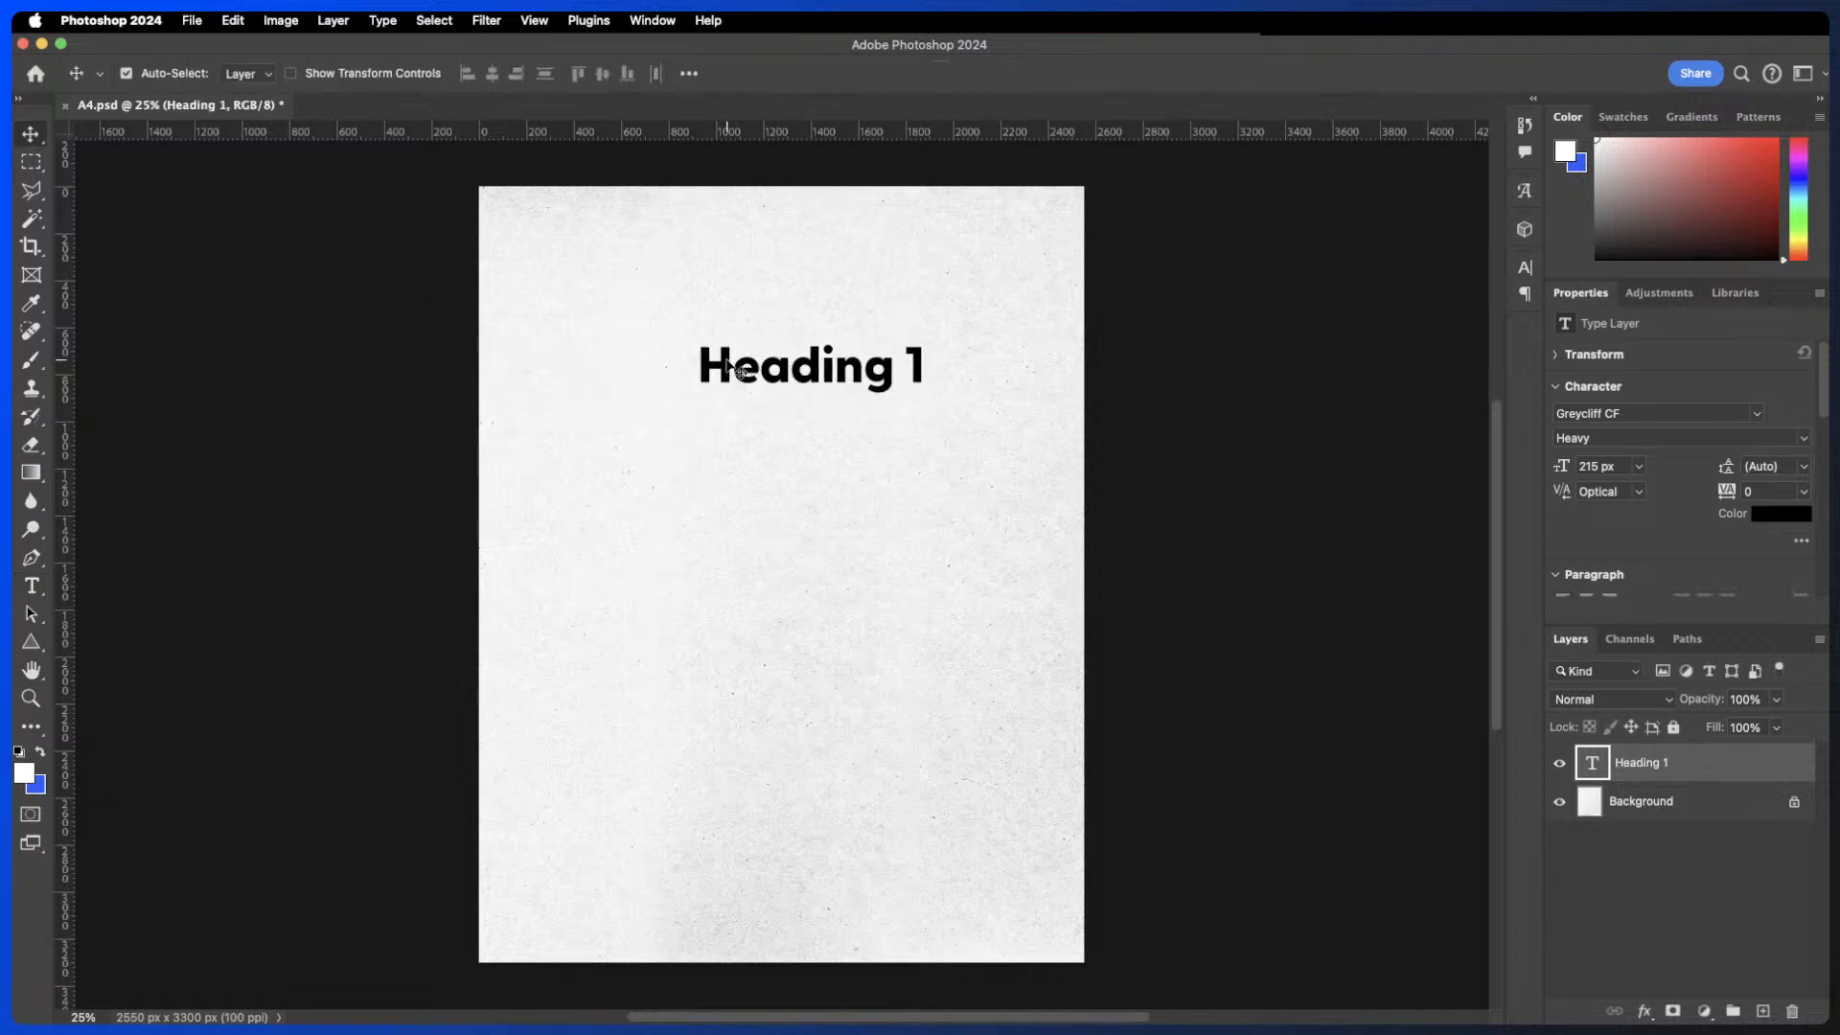
{"action": "left_click_drag", "start_coordinate": [723, 354], "coordinate": [784, 299]}
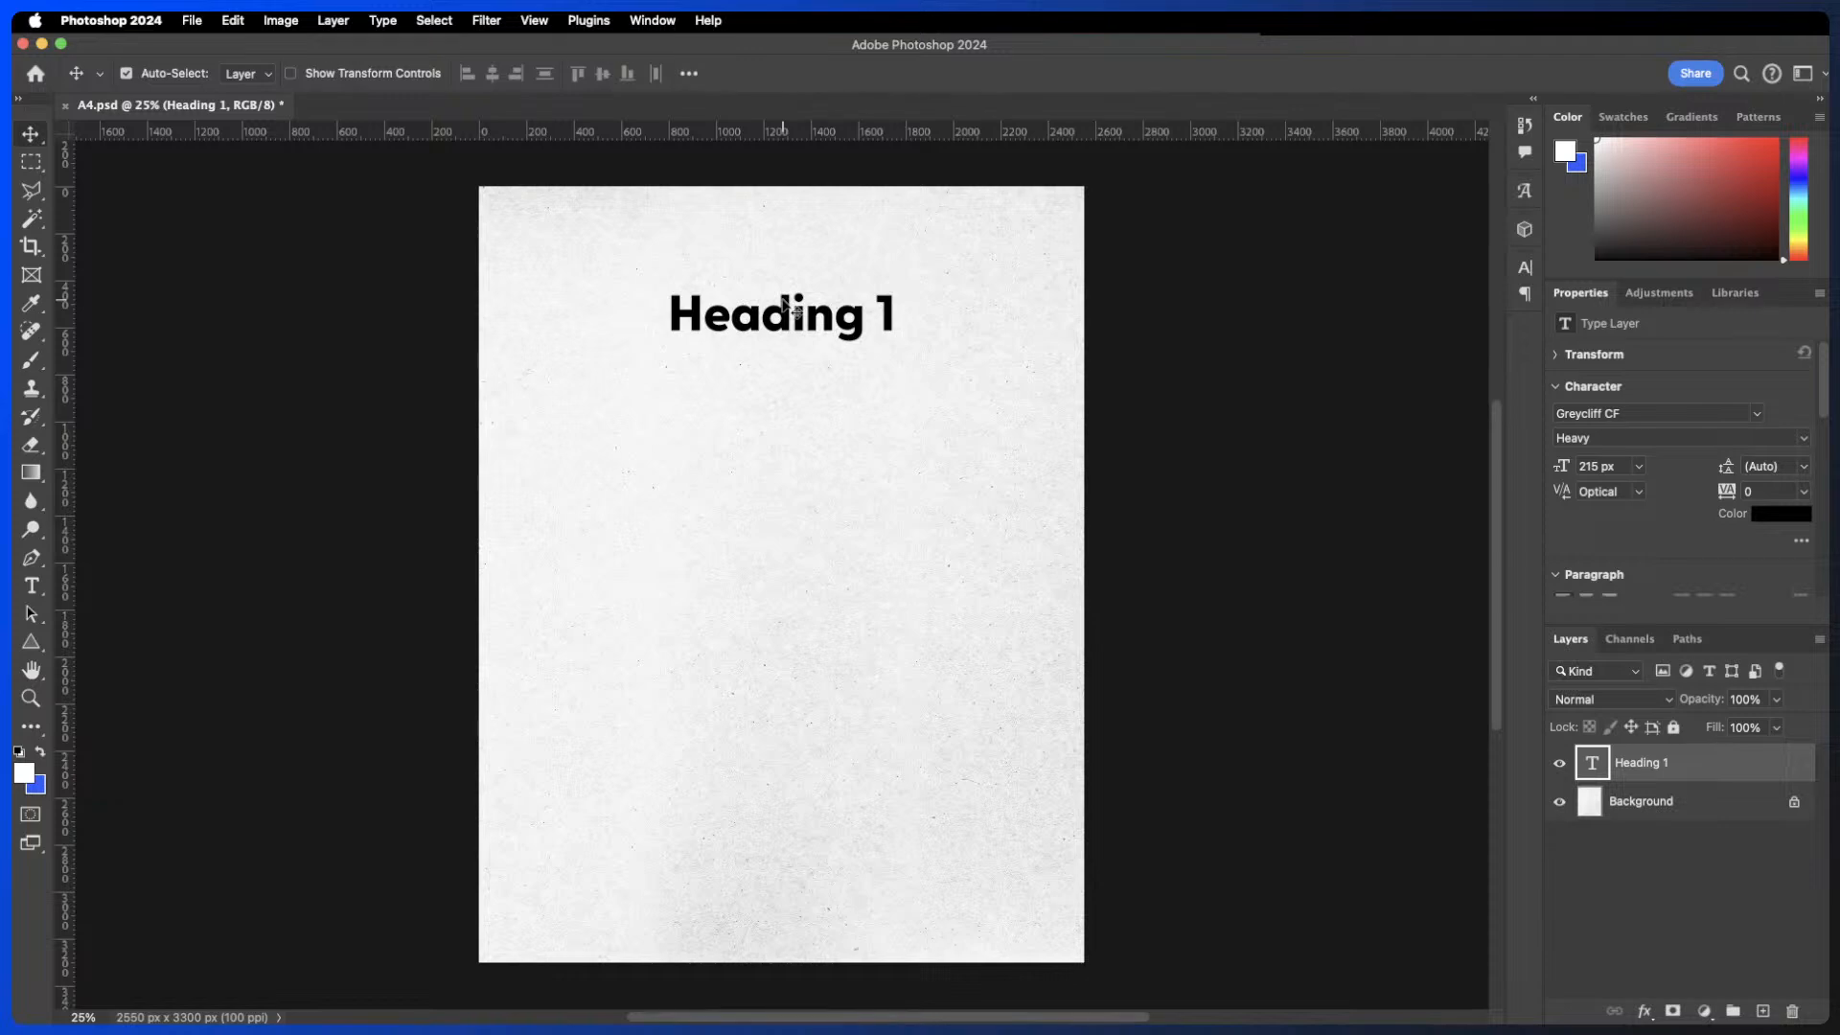
{"action": "key", "text": "super"}
{"action": "left_click_drag", "start_coordinate": [795, 331], "coordinate": [778, 373]}
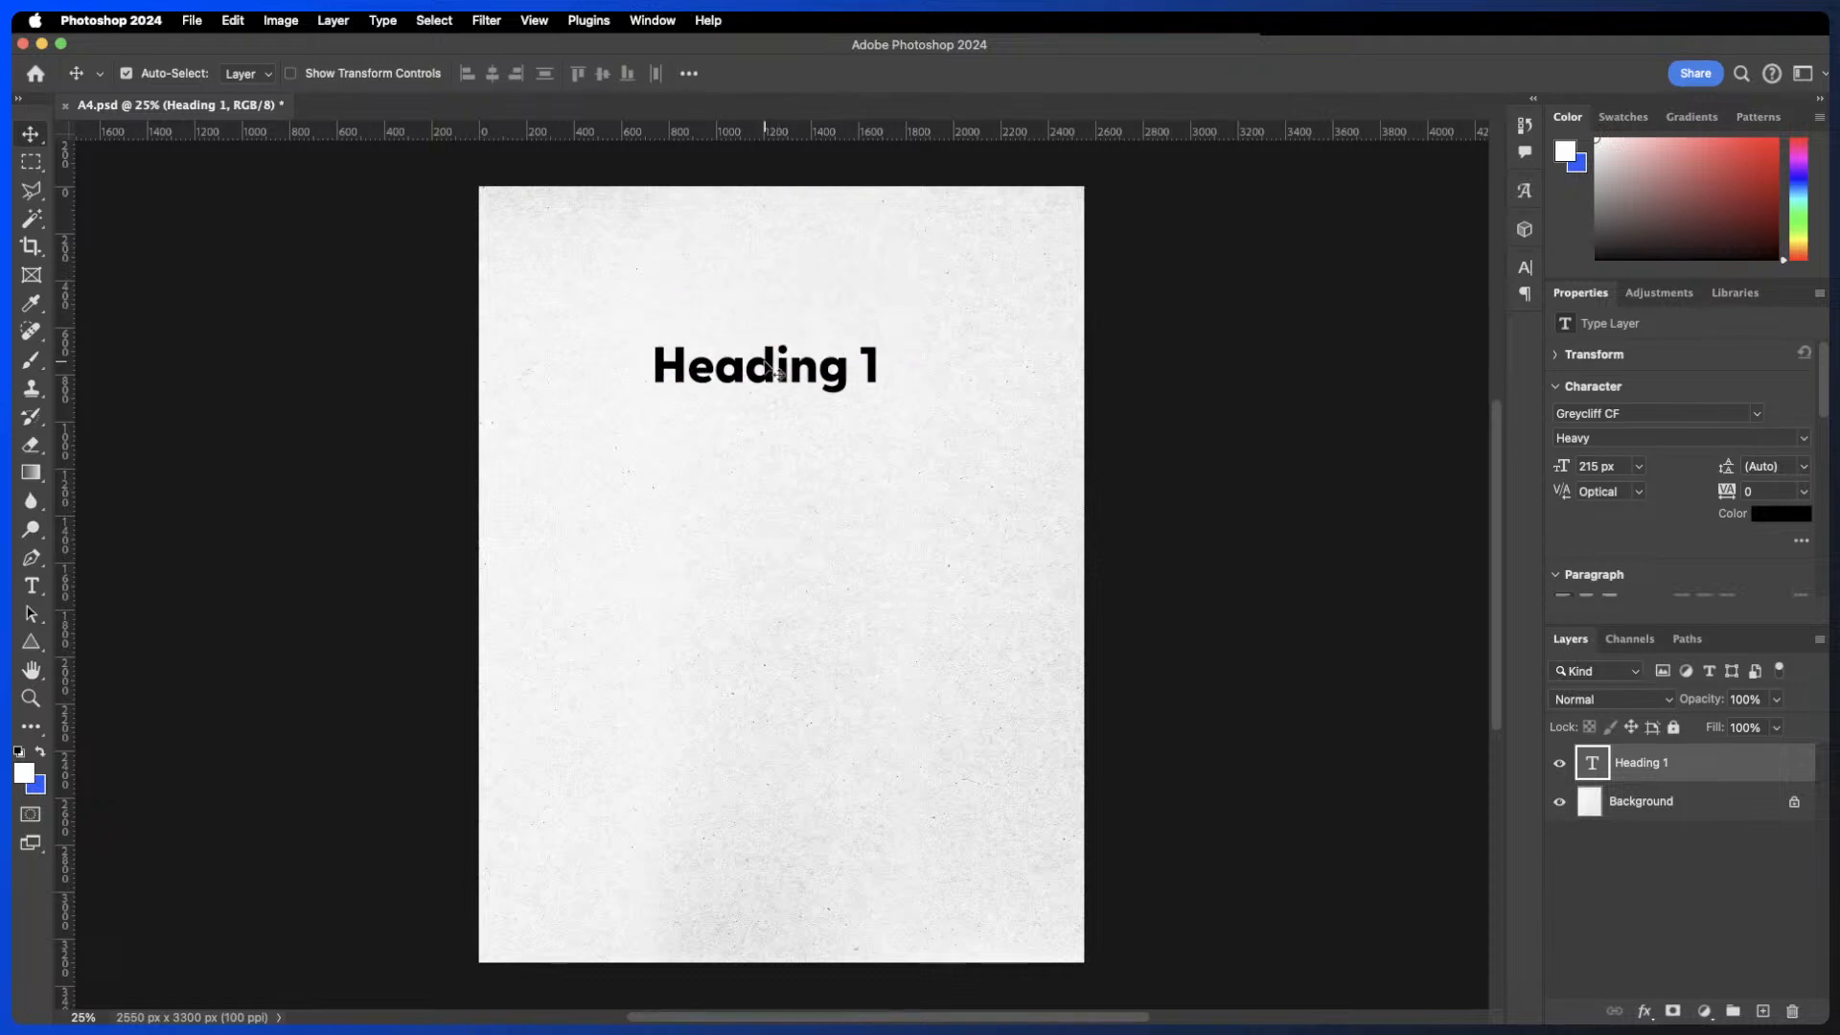
- Scale the heading up to about 163% with Free Transform and commit it
{"action": "key", "text": "super+t"}
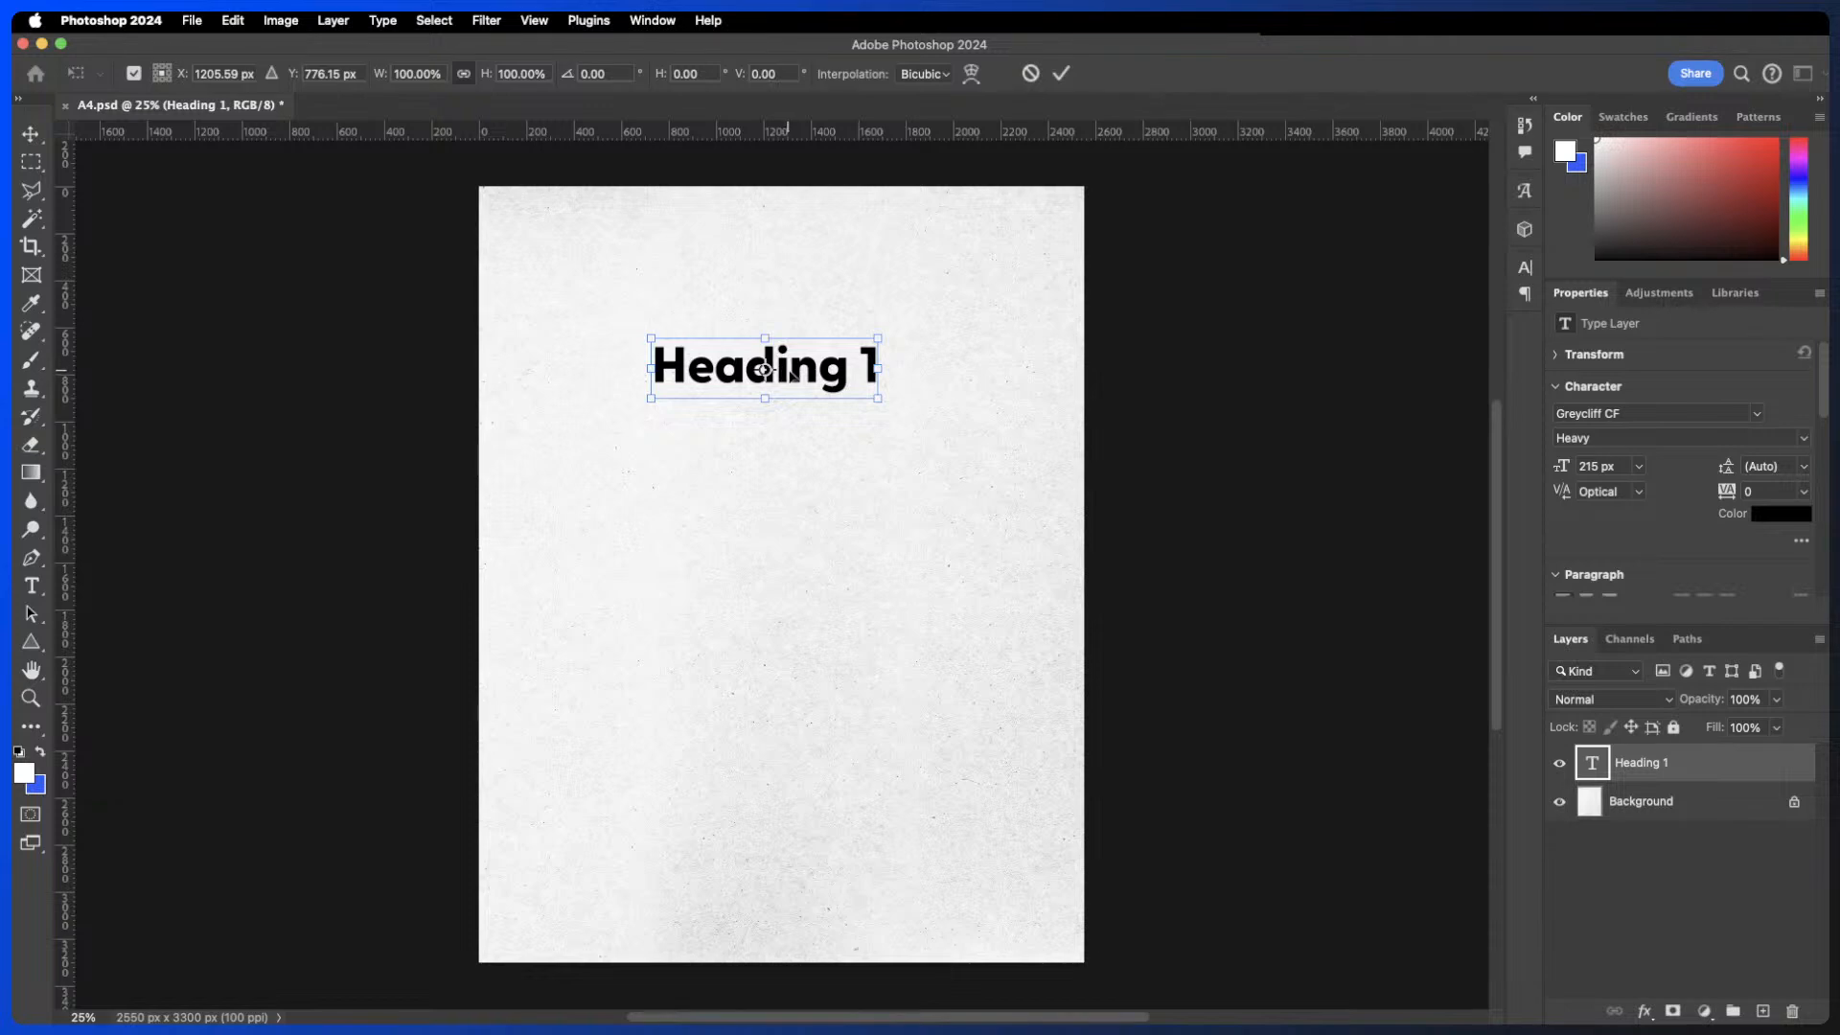
{"action": "left_click_drag", "start_coordinate": [880, 337], "coordinate": [1018, 299]}
{"action": "key", "text": "super+z"}
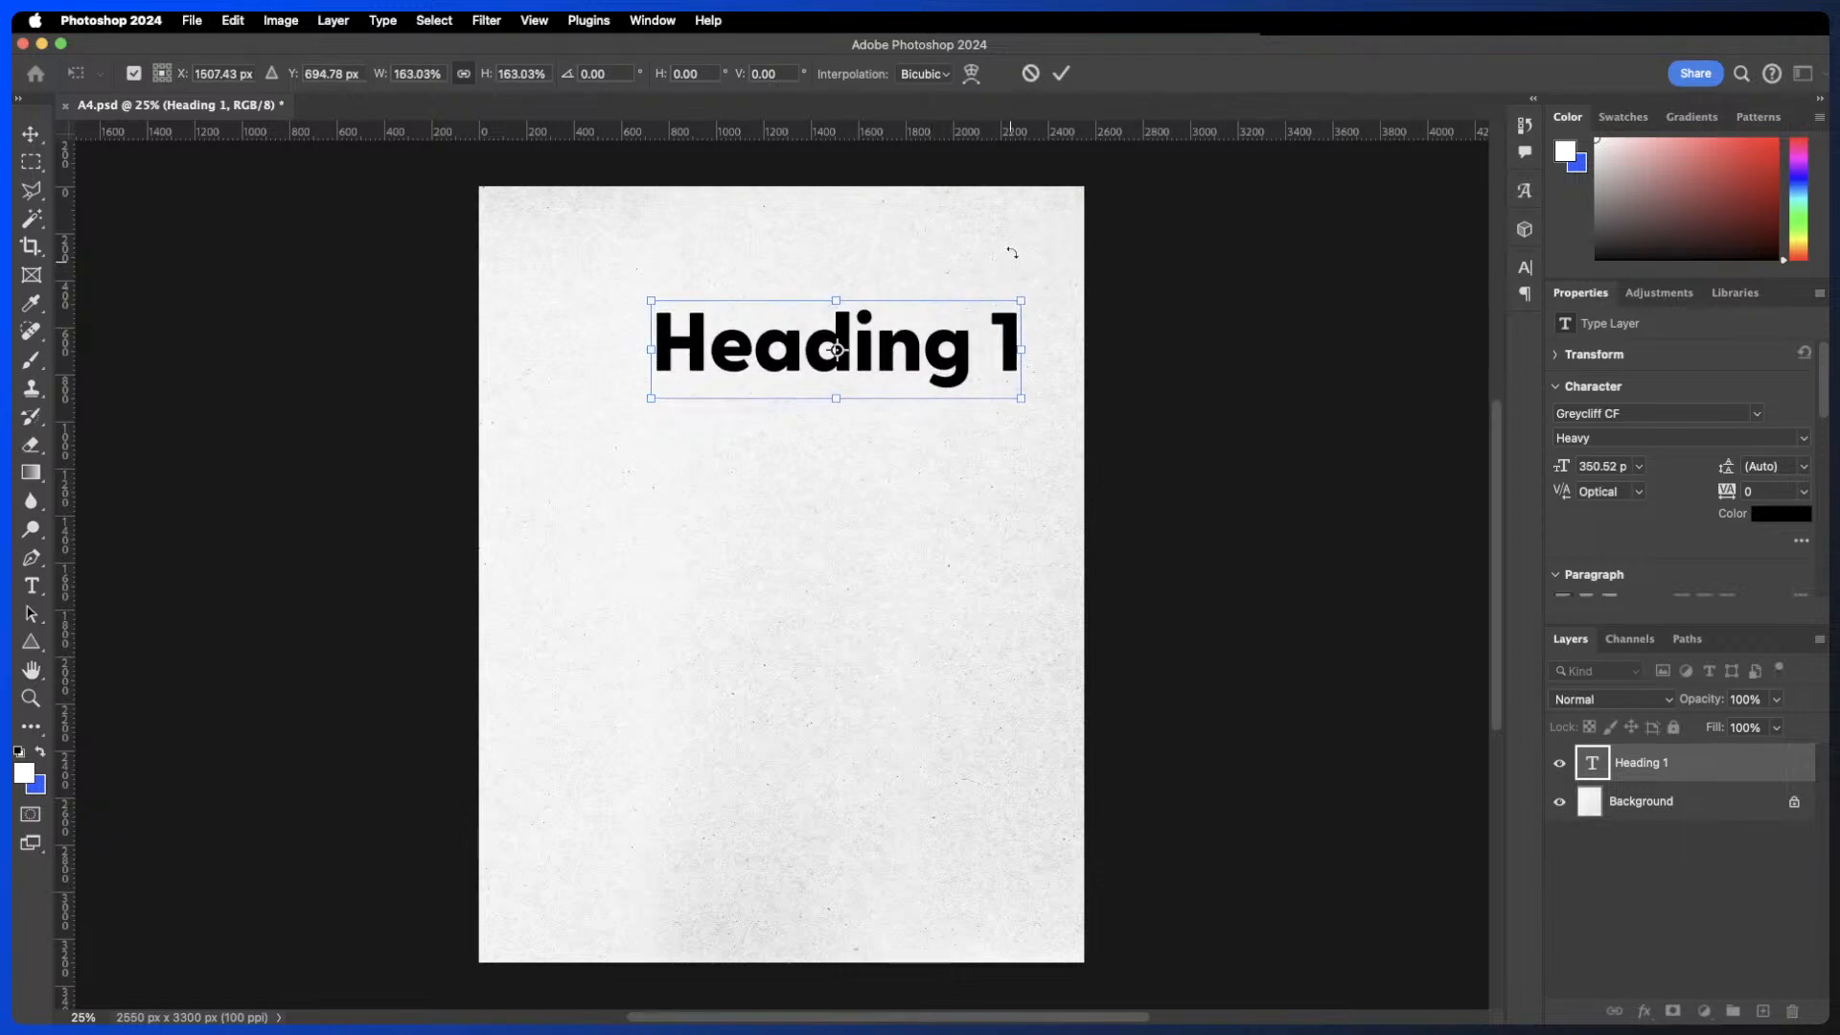
{"action": "left_click", "coordinate": [1061, 74]}
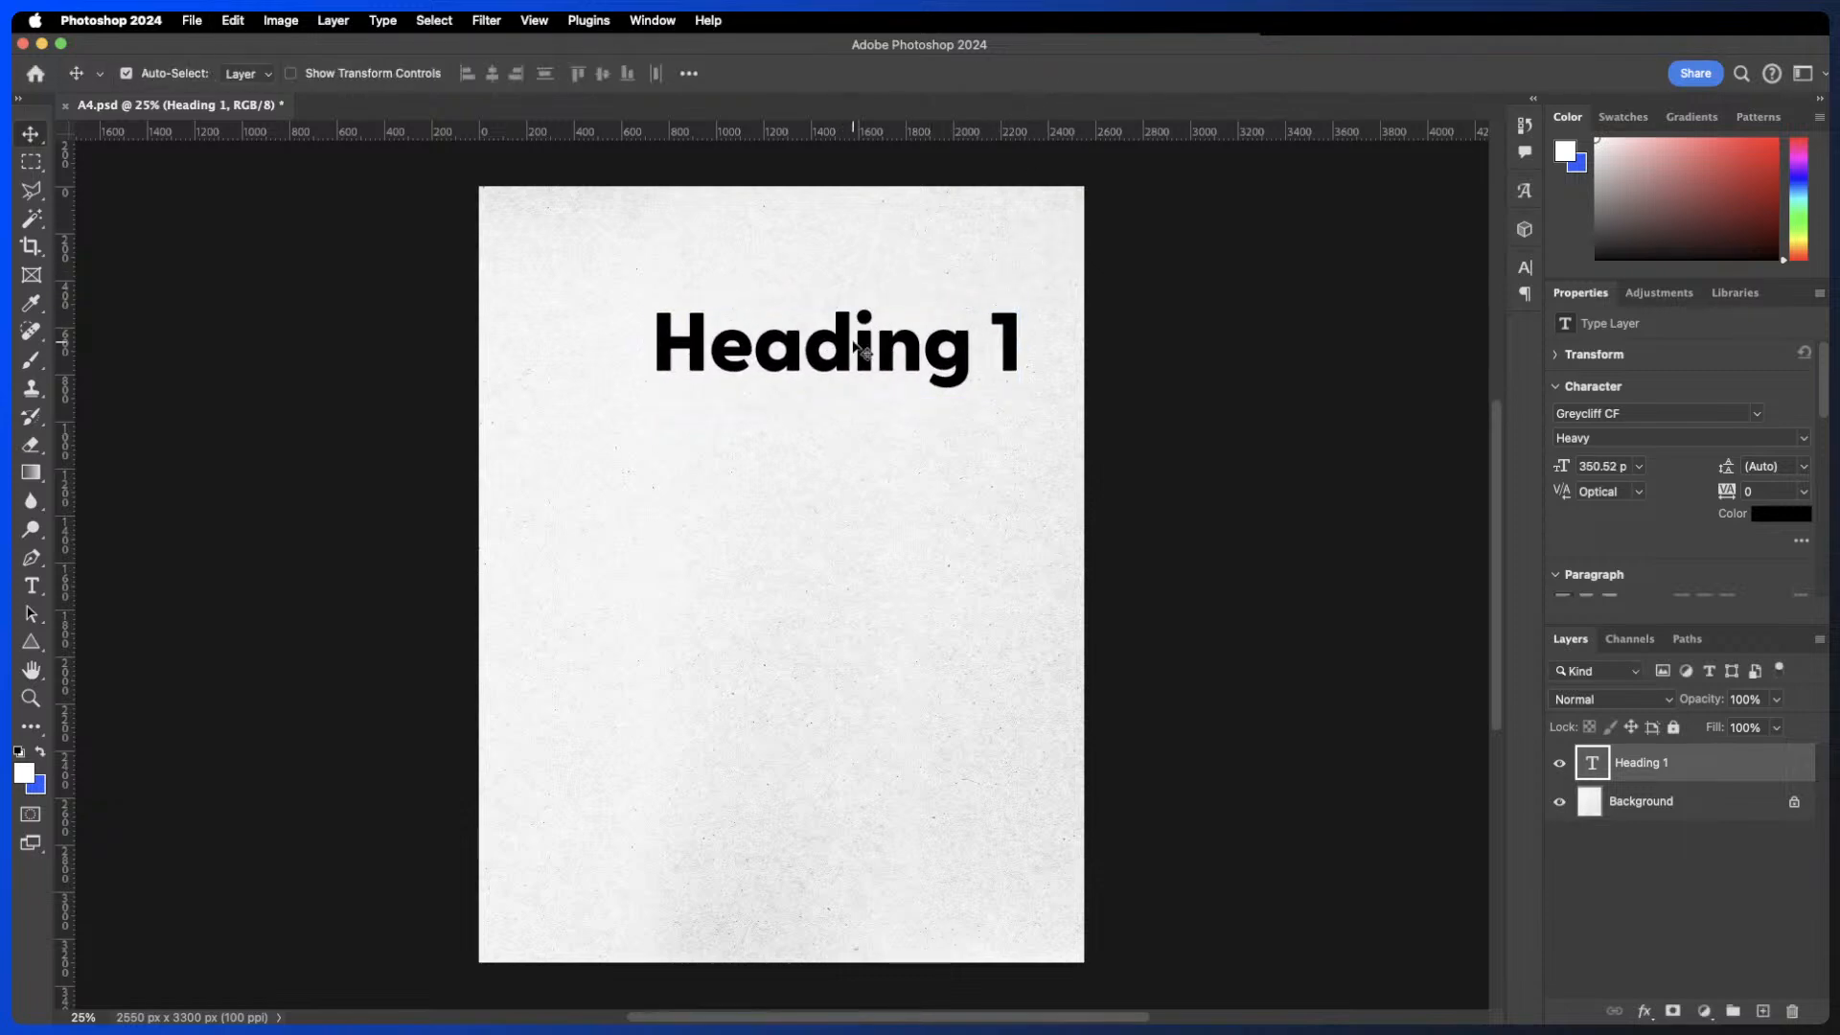
- Center the heading horizontally on the page
{"action": "left_click_drag", "start_coordinate": [852, 350], "coordinate": [805, 345]}
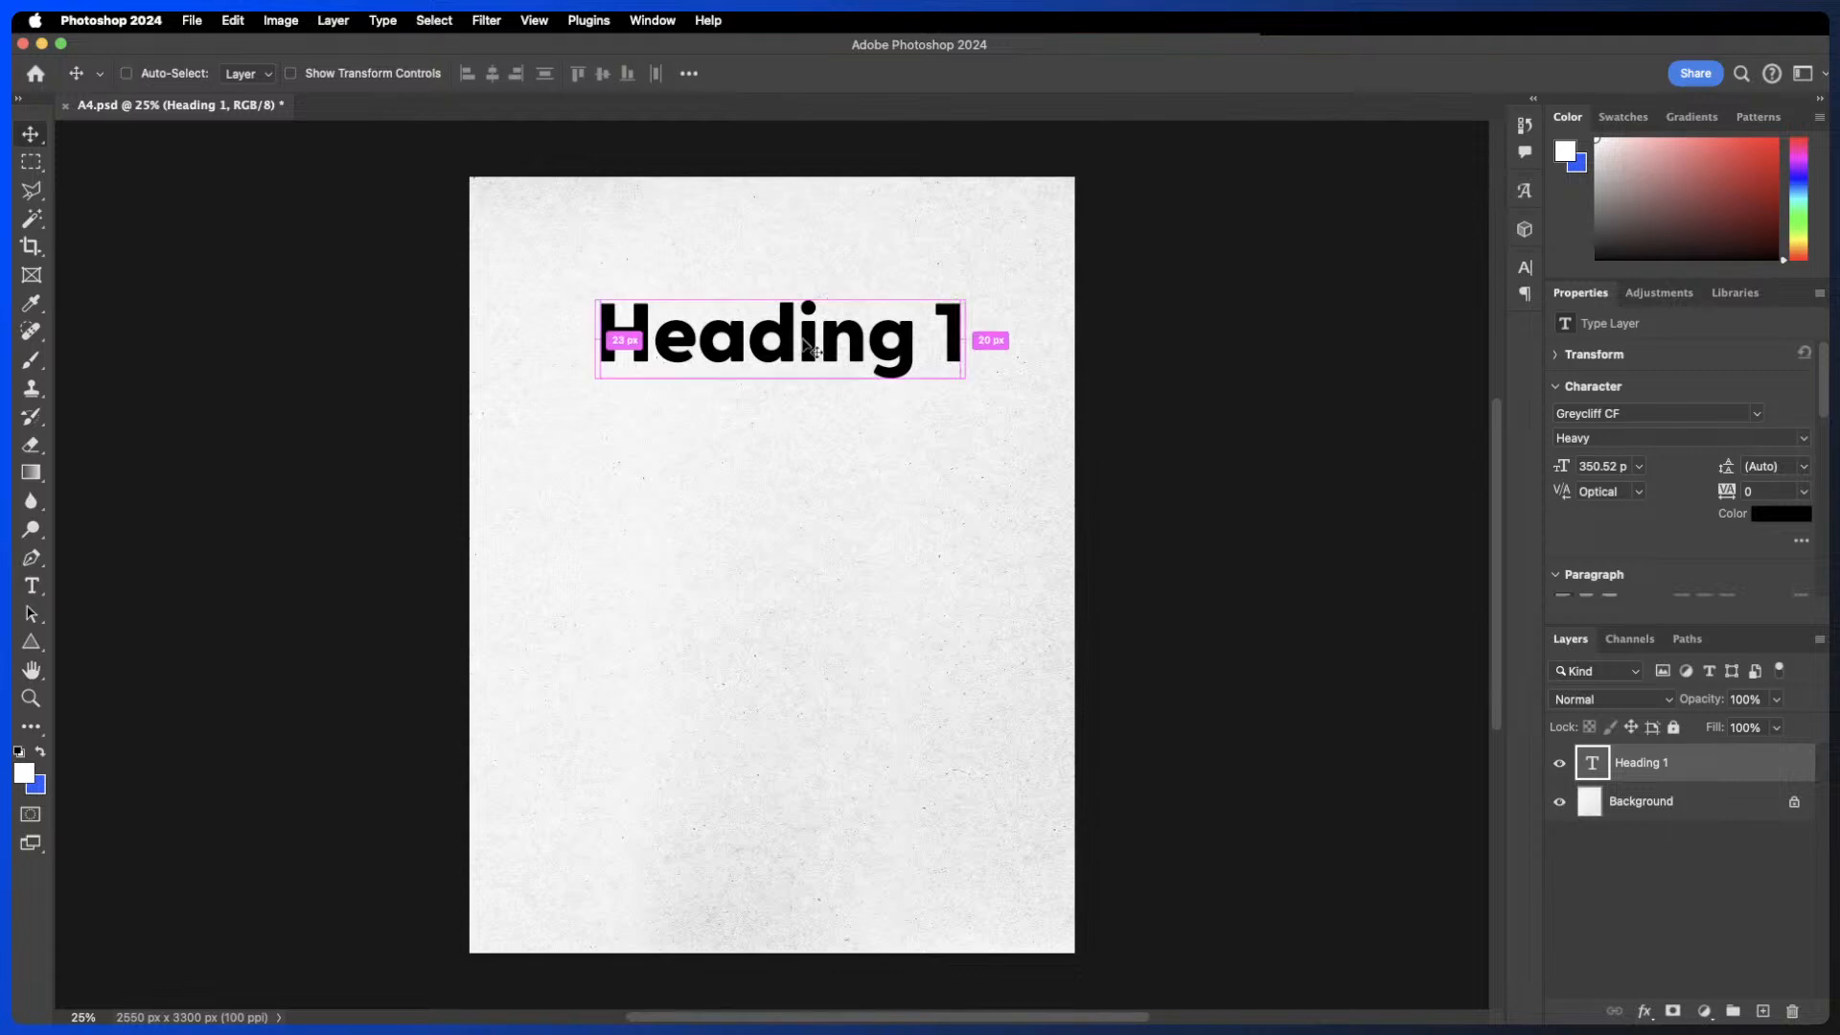
{"action": "key", "text": "super+t"}
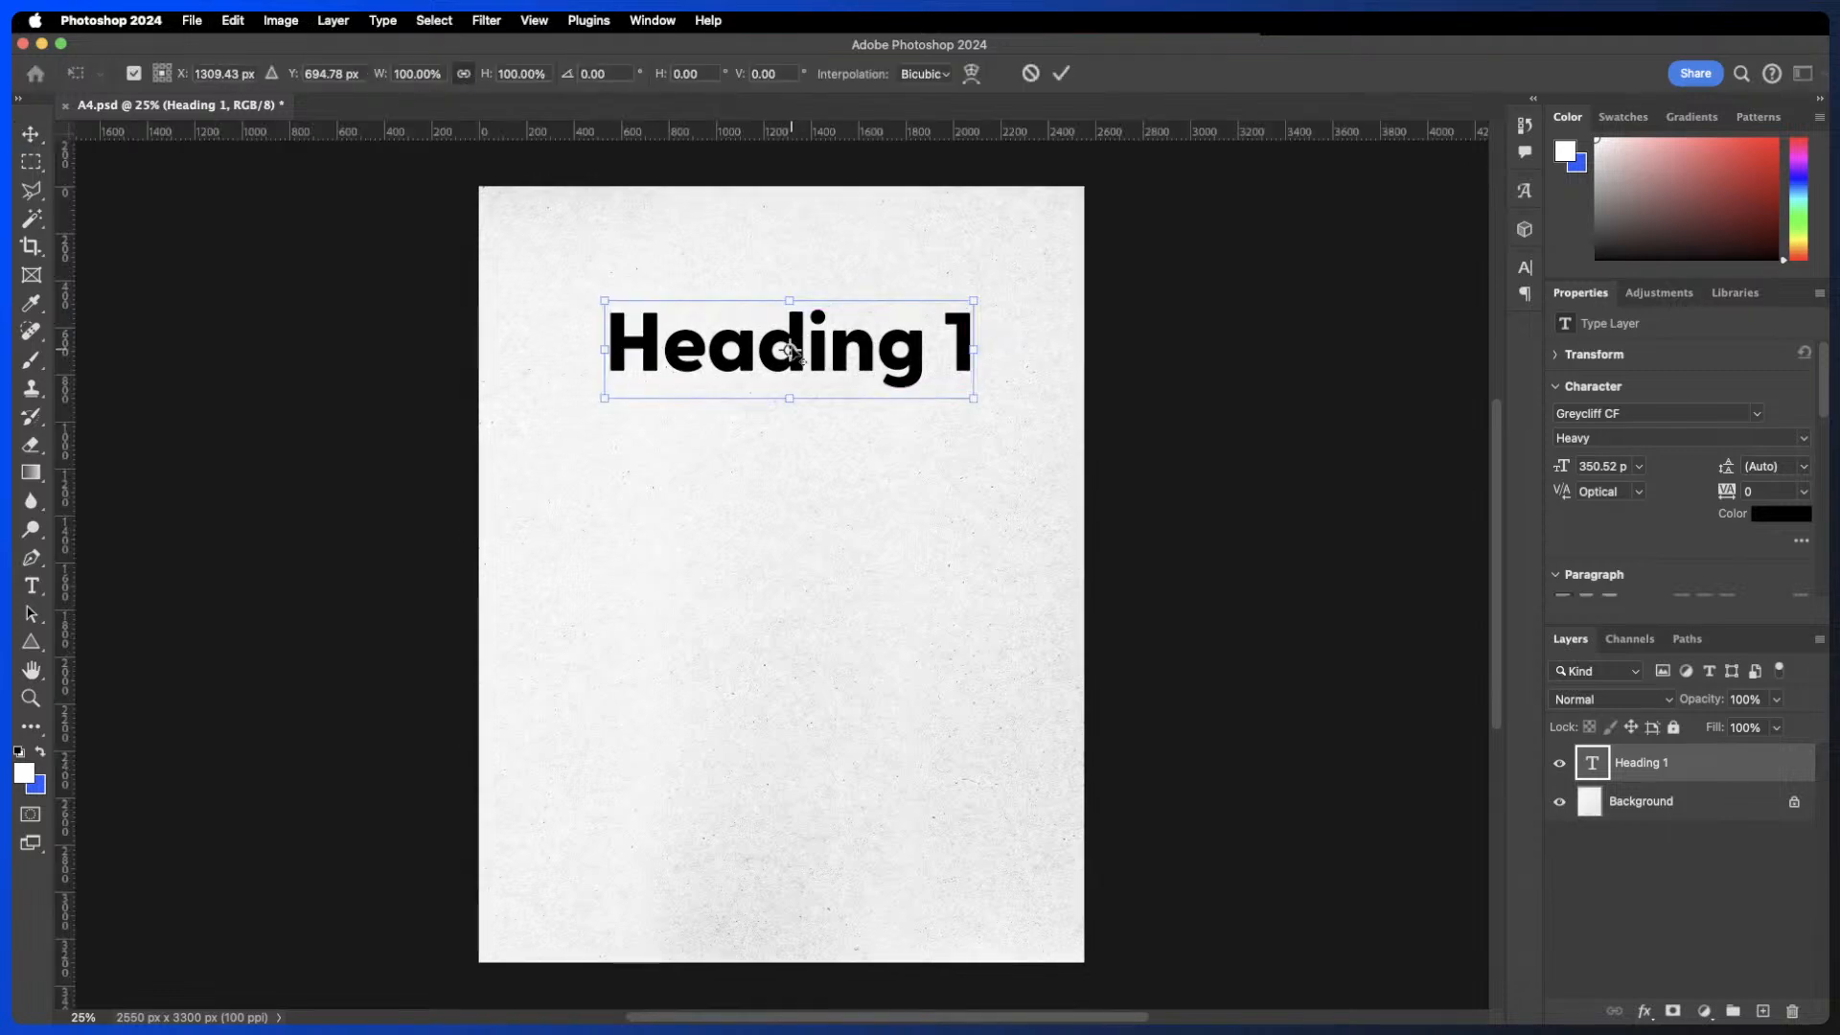
{"action": "left_click", "coordinate": [1032, 73]}
{"action": "double_click", "coordinate": [813, 345]}
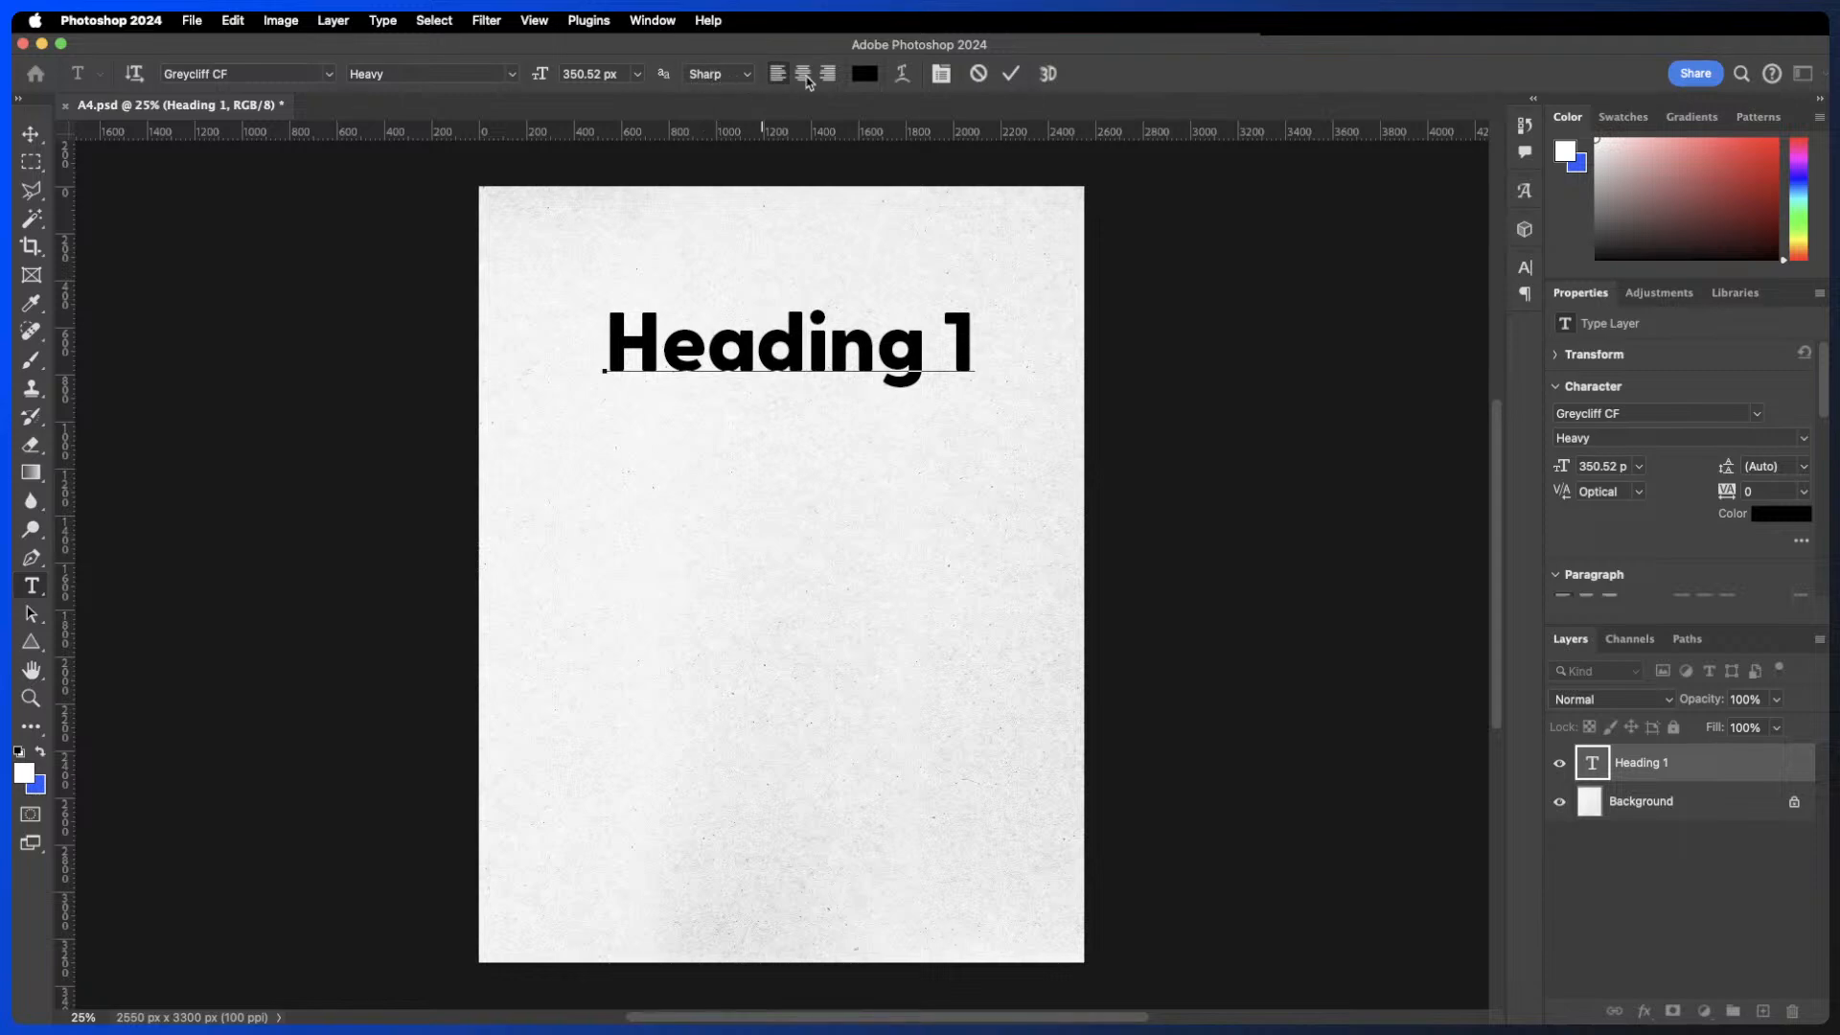
{"action": "left_click", "coordinate": [1011, 74]}
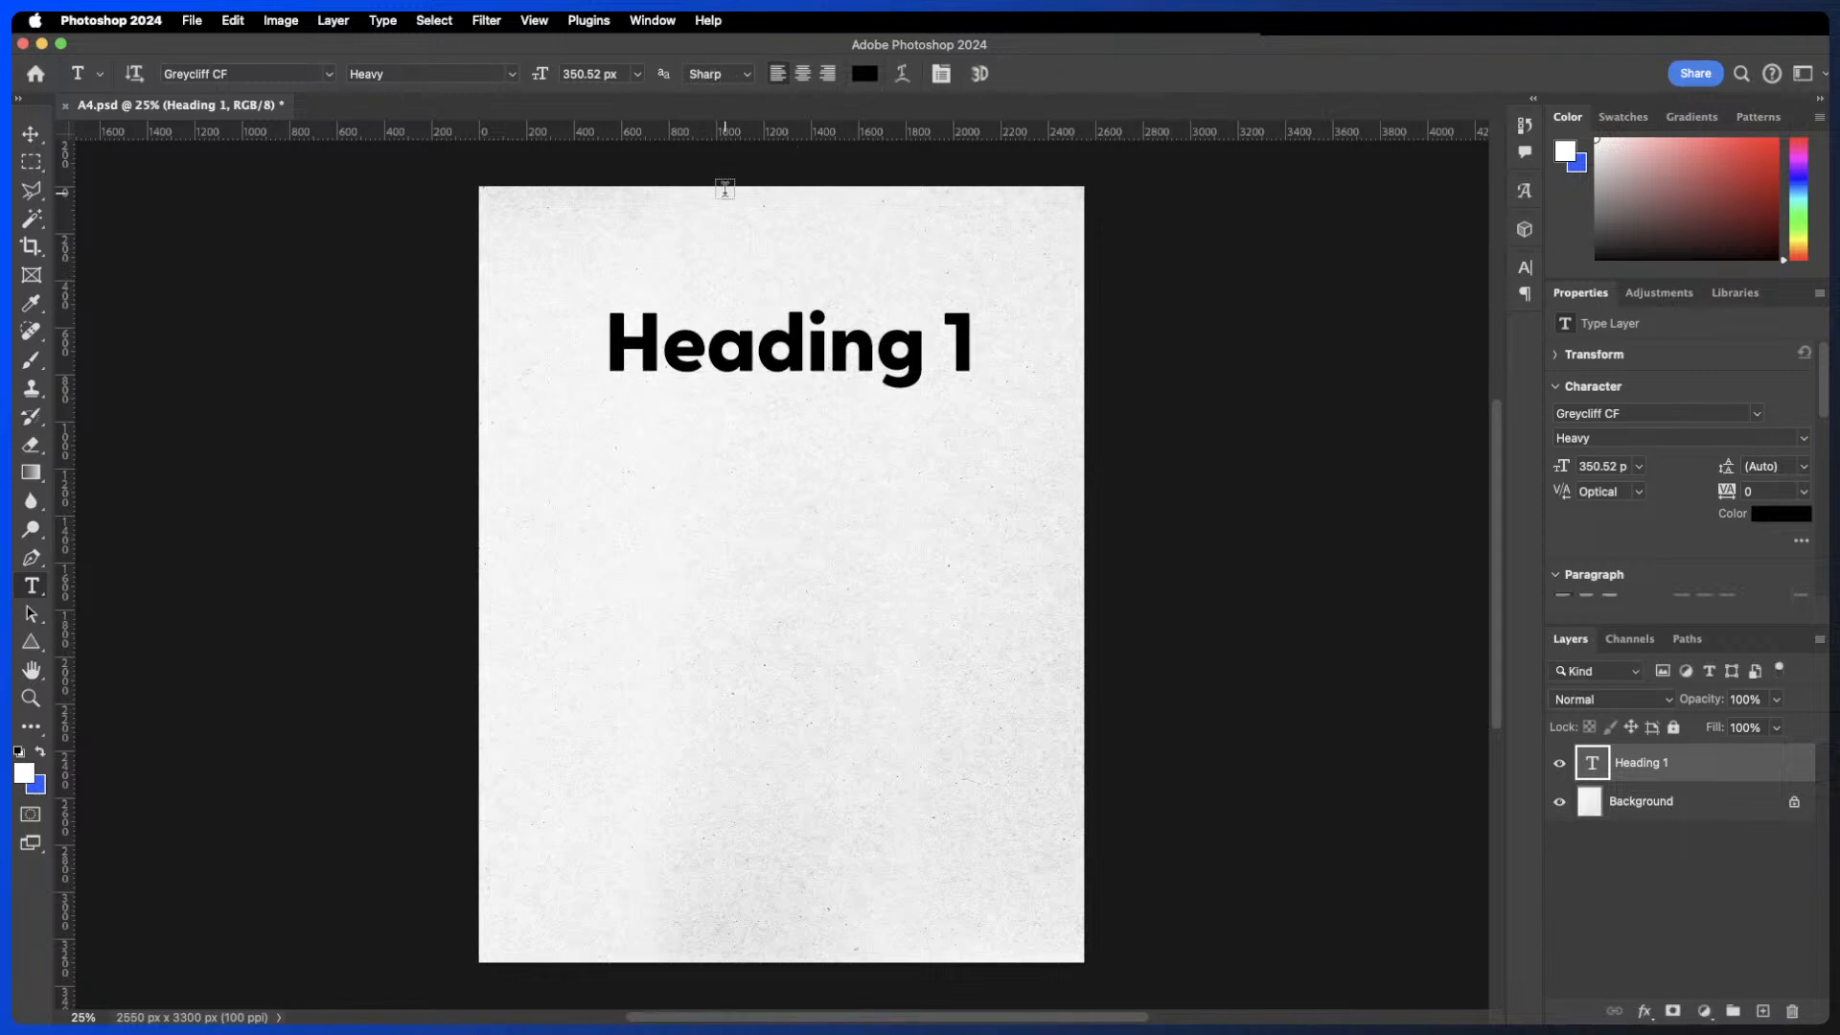
- Zoom in closely on the heading to examine the edges of its letters
{"action": "key", "text": "super+equal"}
{"action": "key", "text": "super+equal"}
{"action": "key", "text": "super+equal"}
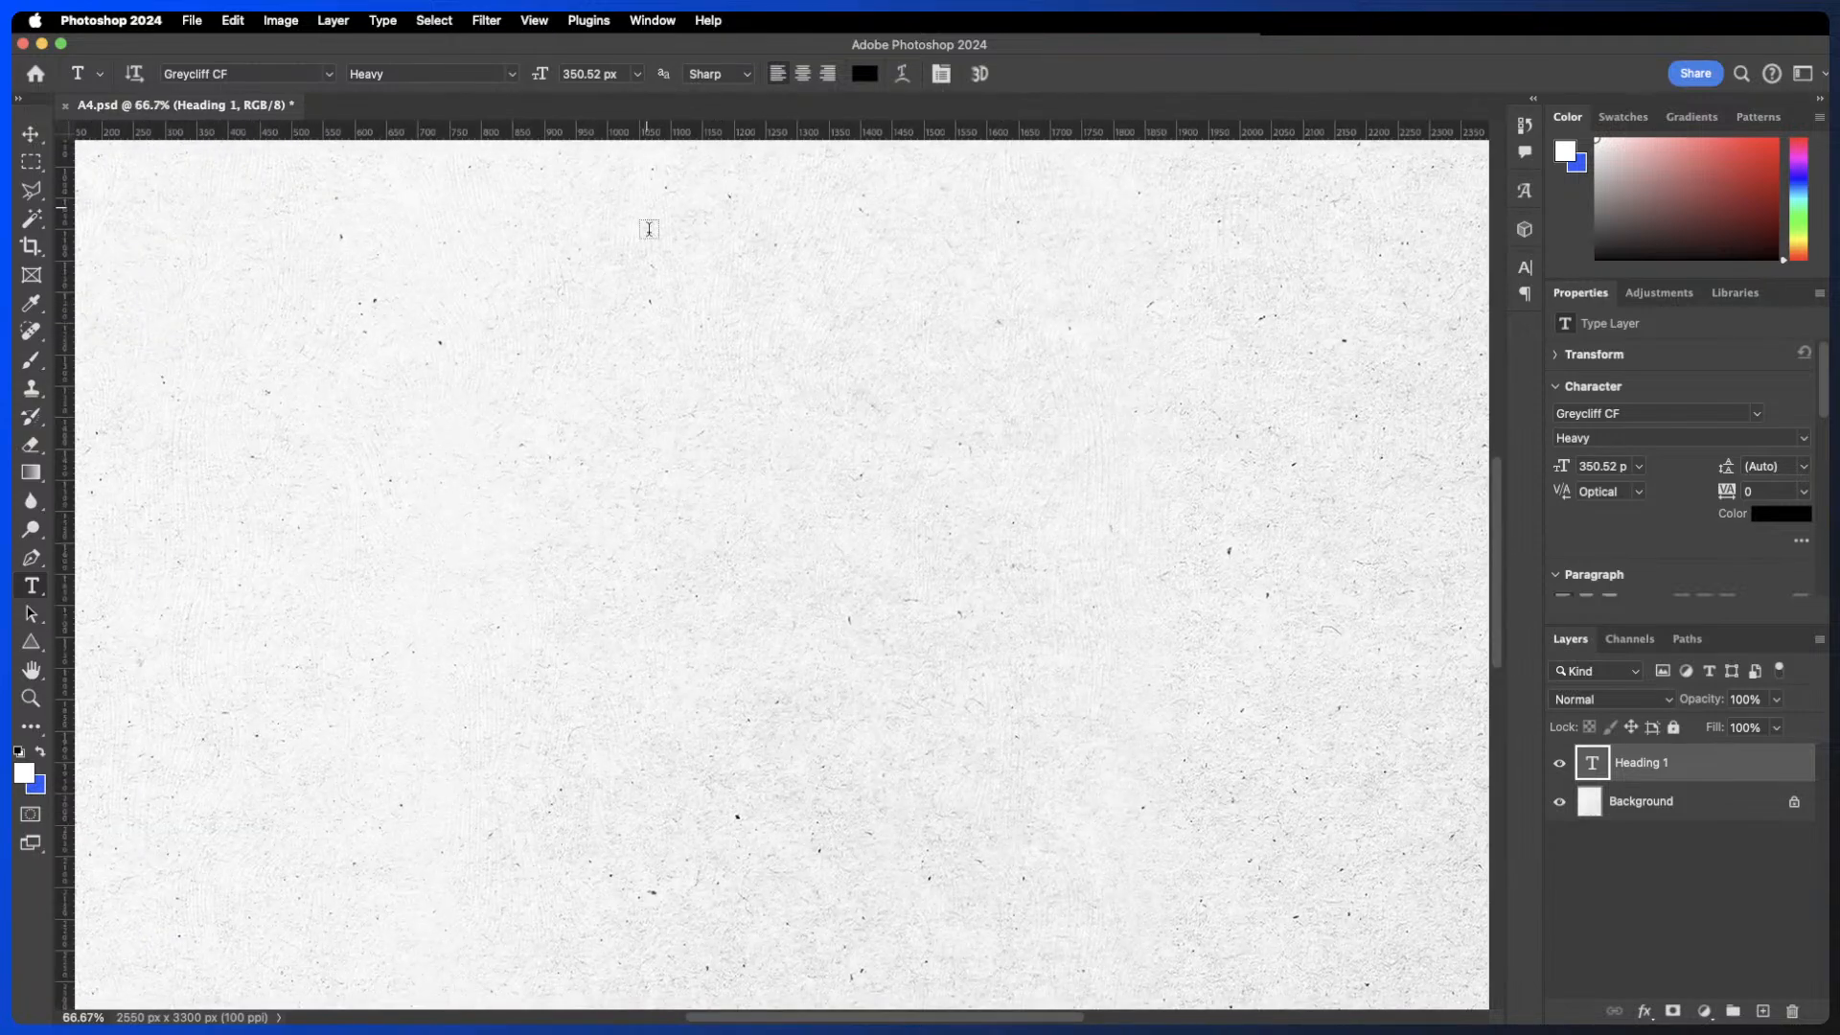
{"action": "key", "text": "space"}
{"action": "left_click_drag", "start_coordinate": [748, 331], "coordinate": [744, 875]}
{"action": "left_click_drag", "start_coordinate": [714, 627], "coordinate": [706, 275]}
{"action": "key", "text": "super+equal"}
{"action": "key", "text": "super+equal"}
{"action": "key", "text": "super+equal"}
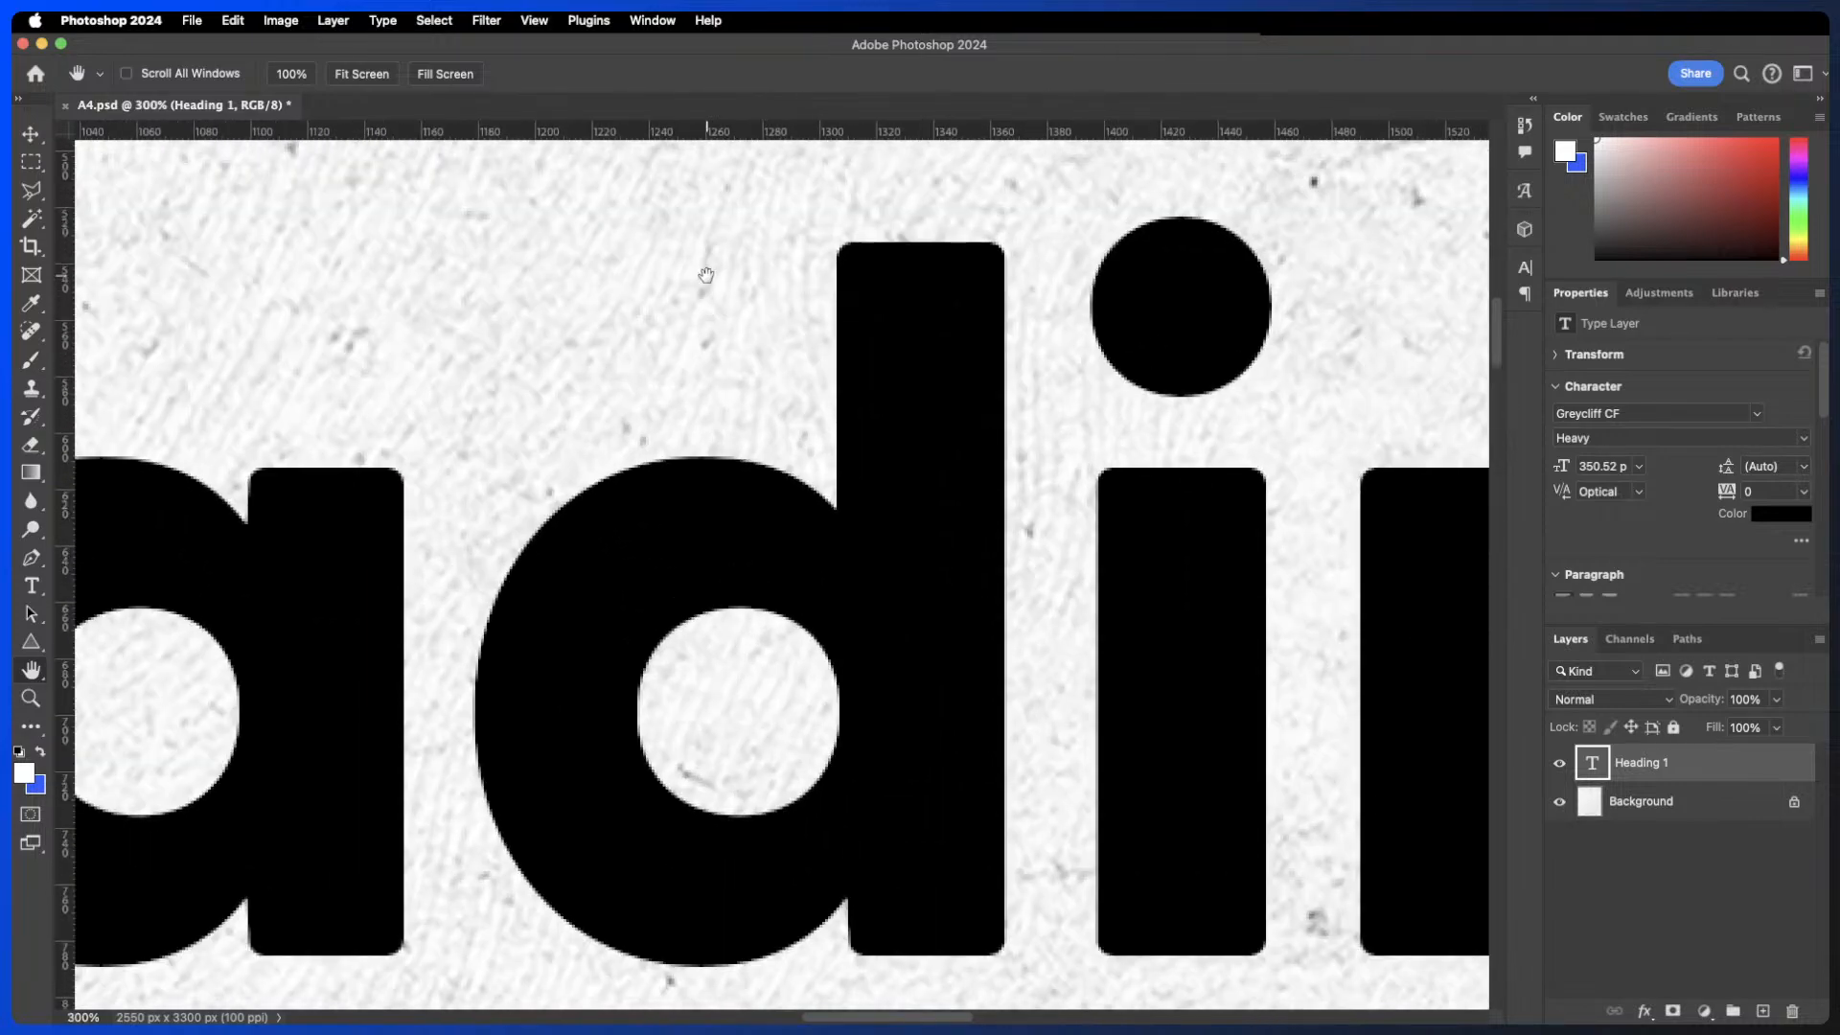
{"action": "left_click_drag", "start_coordinate": [785, 618], "coordinate": [788, 581]}
{"action": "key", "text": "super+equal"}
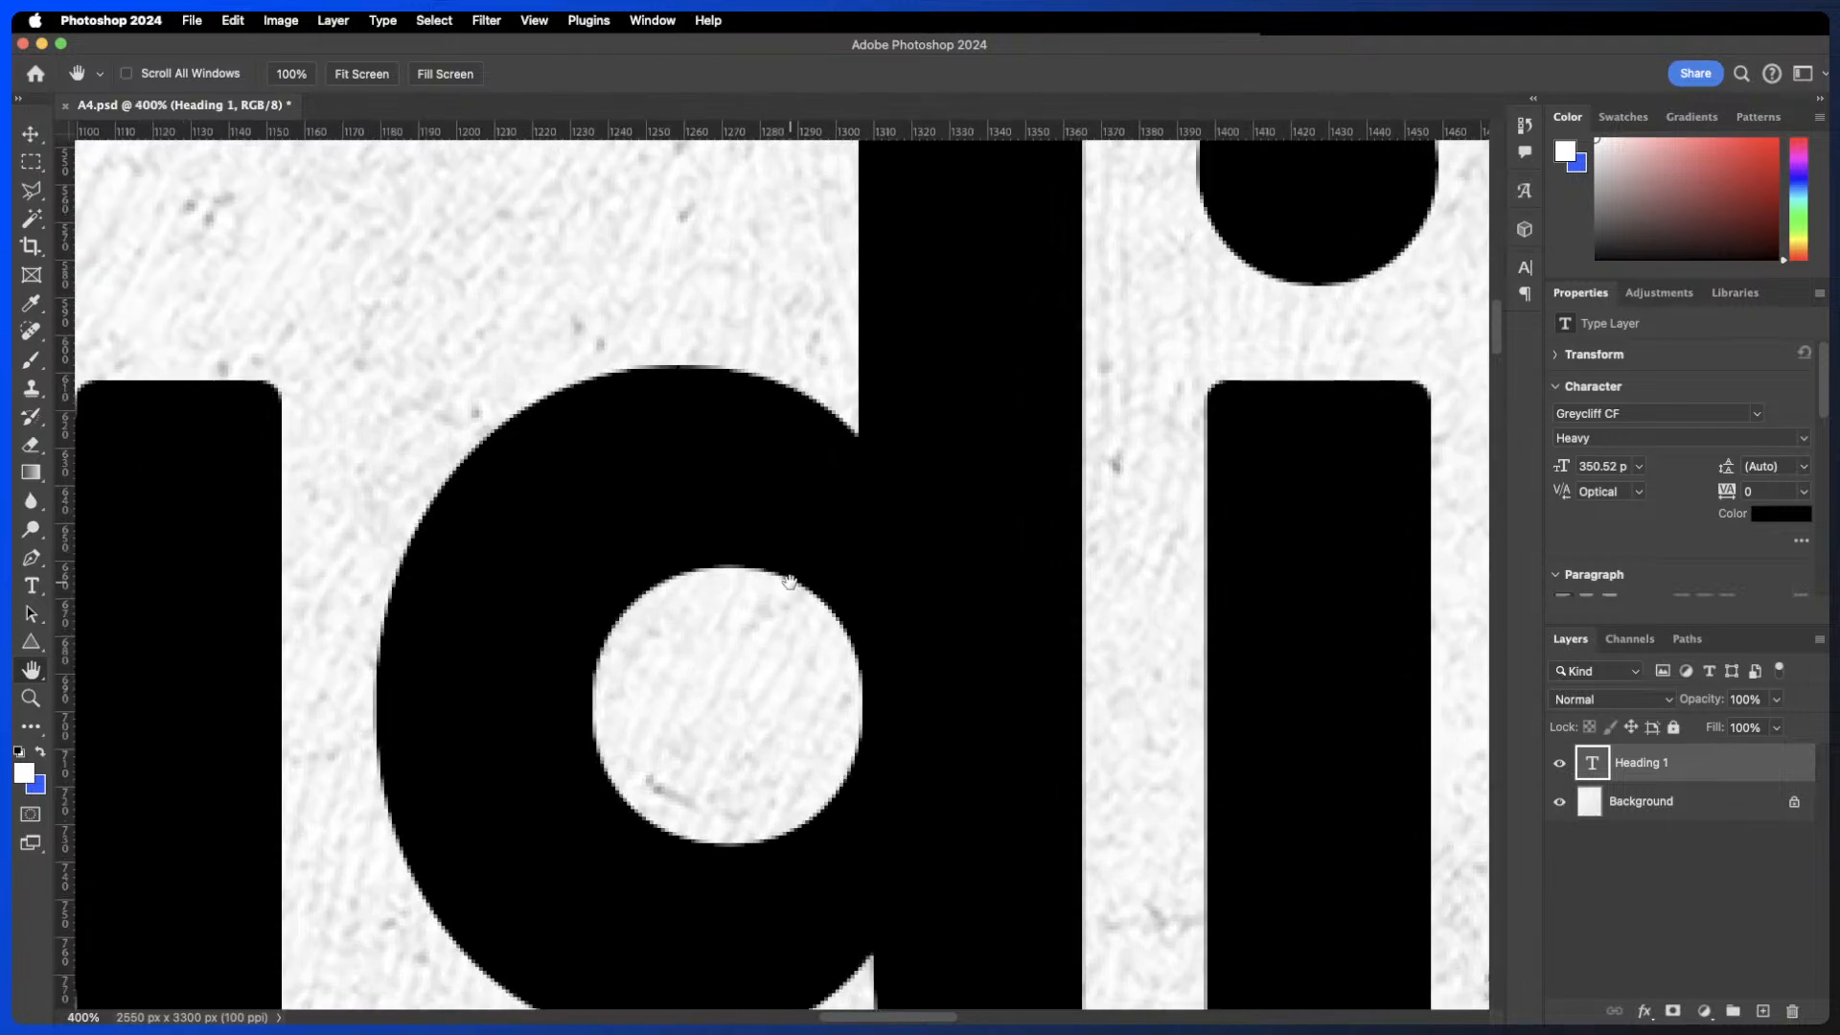
{"action": "left_click_drag", "start_coordinate": [670, 641], "coordinate": [809, 527]}
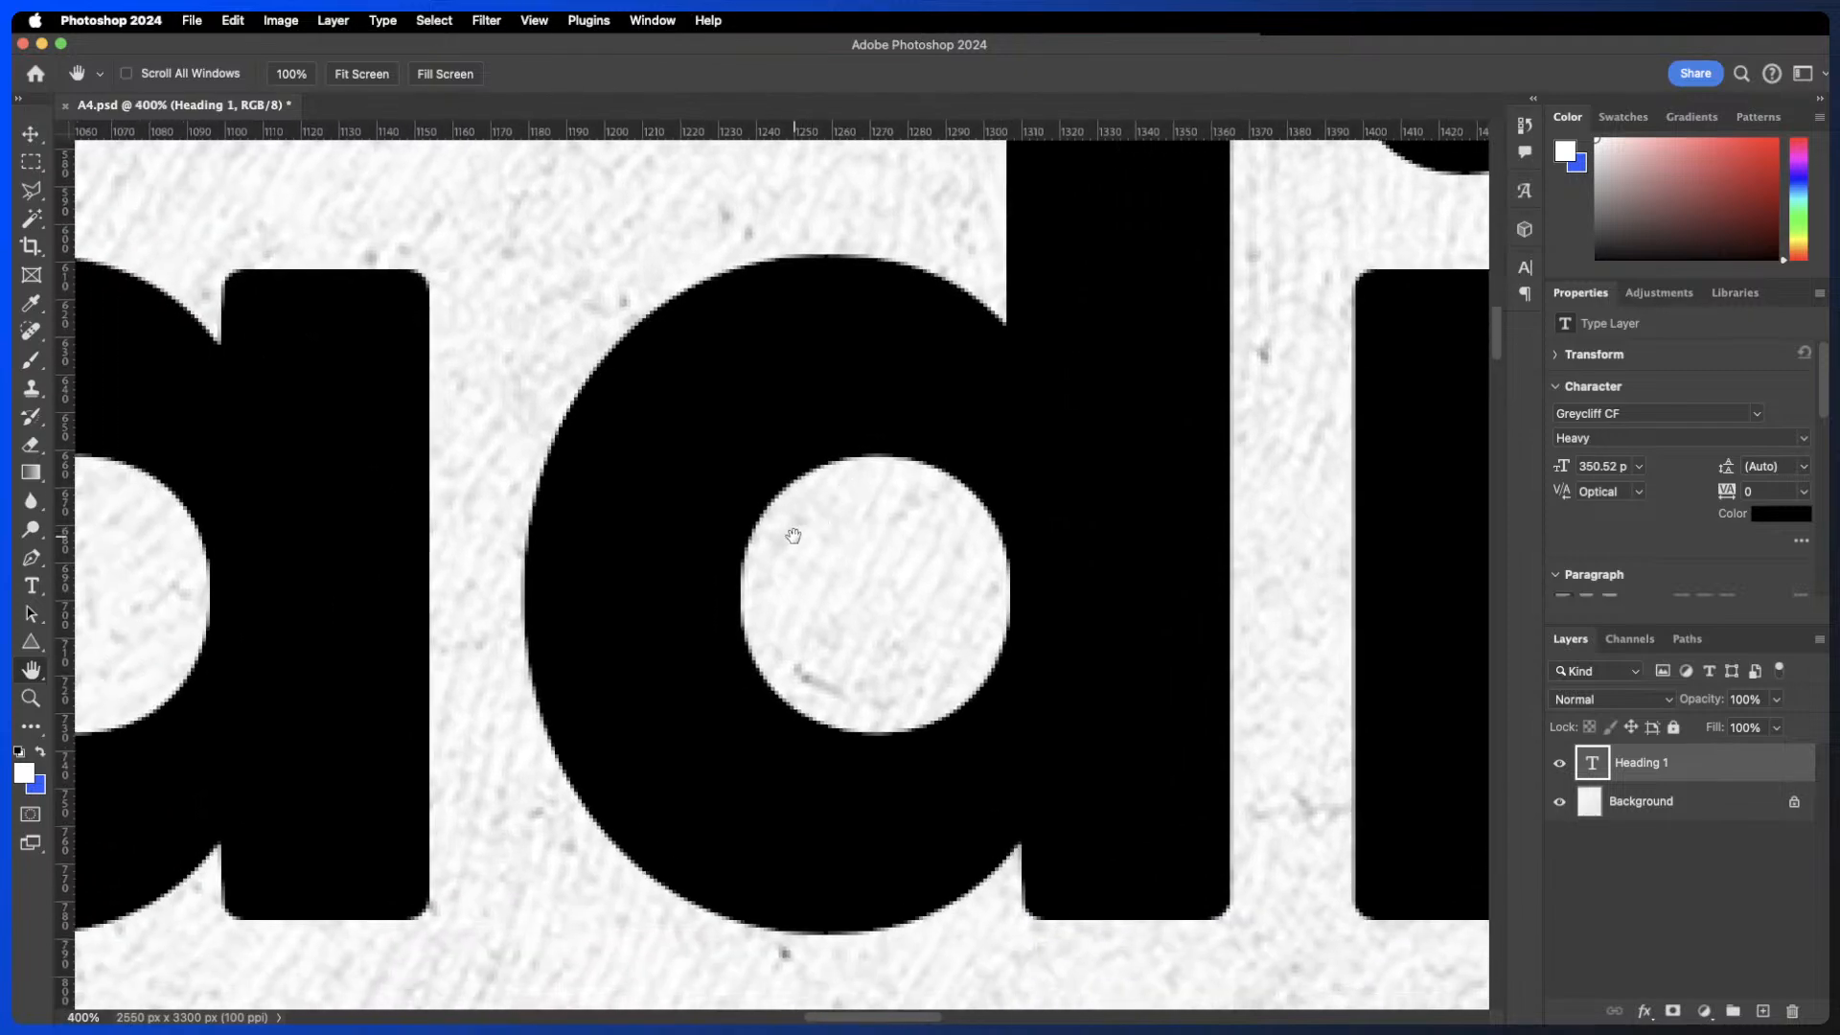
- Set the heading's anti-aliasing method to None and commit the edit
{"action": "key", "text": "v"}
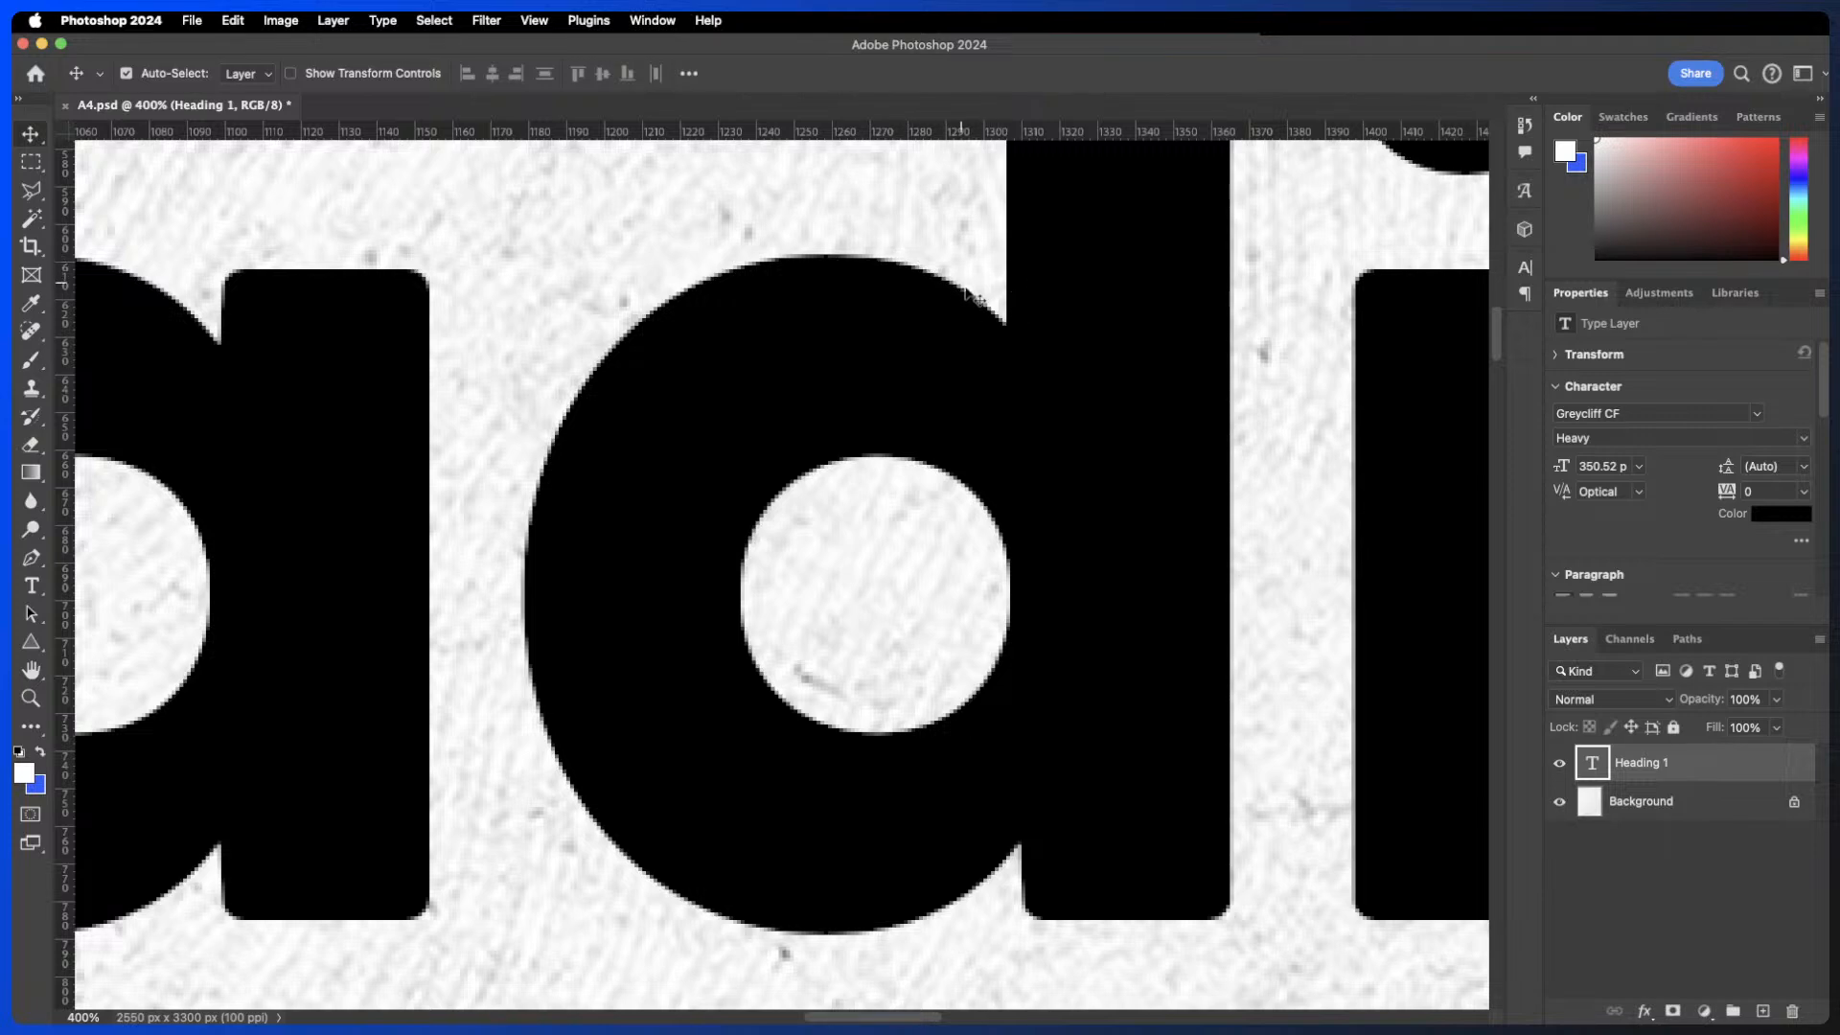
{"action": "double_click", "coordinate": [1014, 358]}
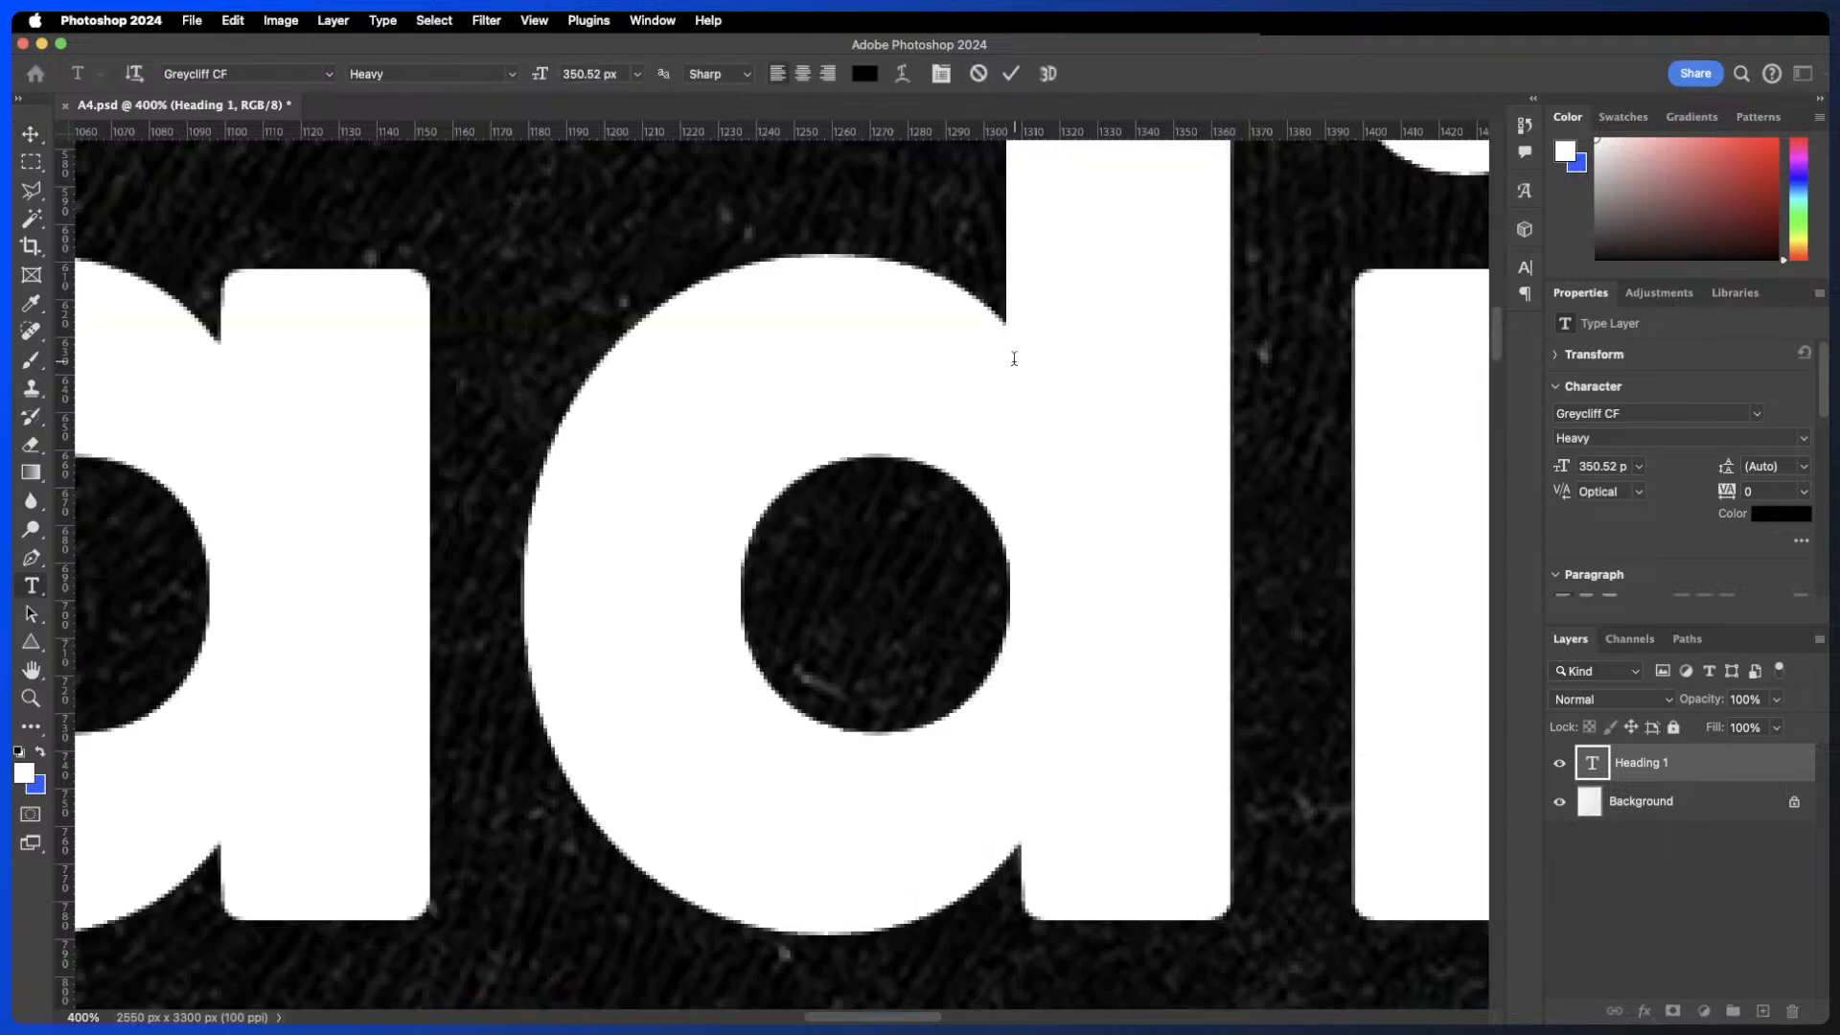
{"action": "left_click", "coordinate": [739, 80]}
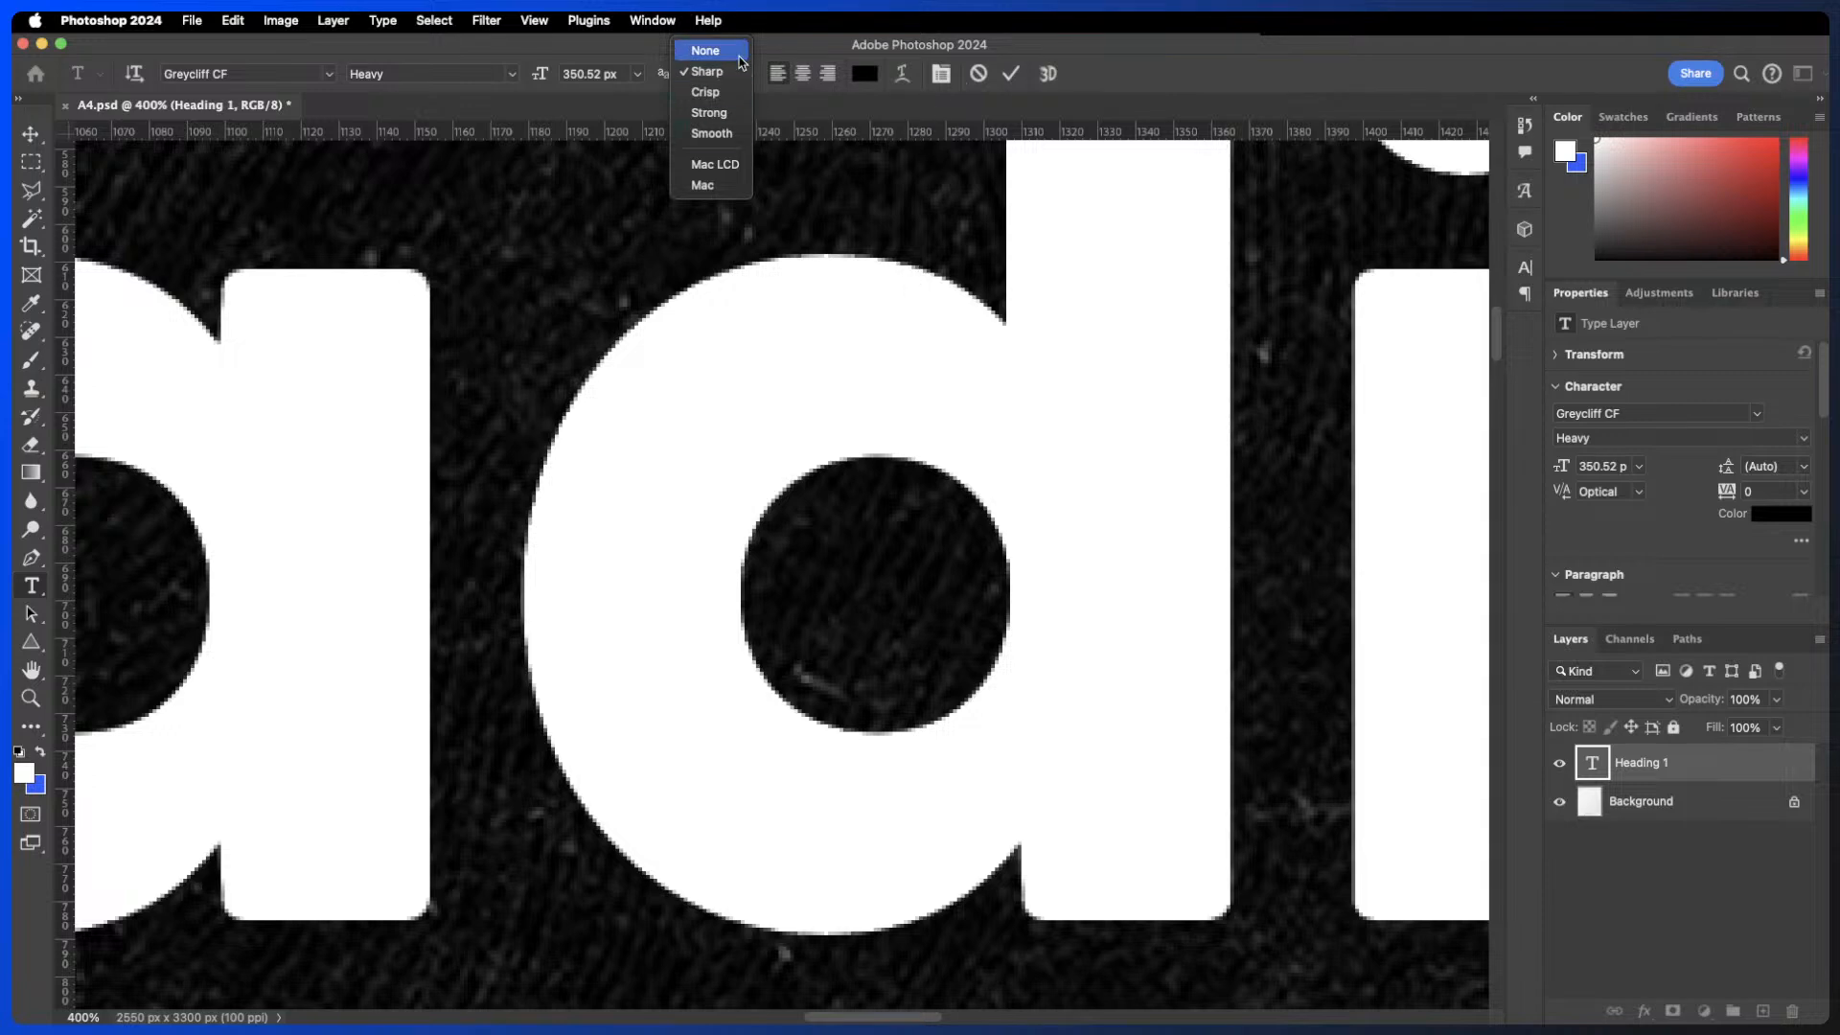
{"action": "left_click", "coordinate": [705, 50]}
{"action": "left_click", "coordinate": [1011, 74]}
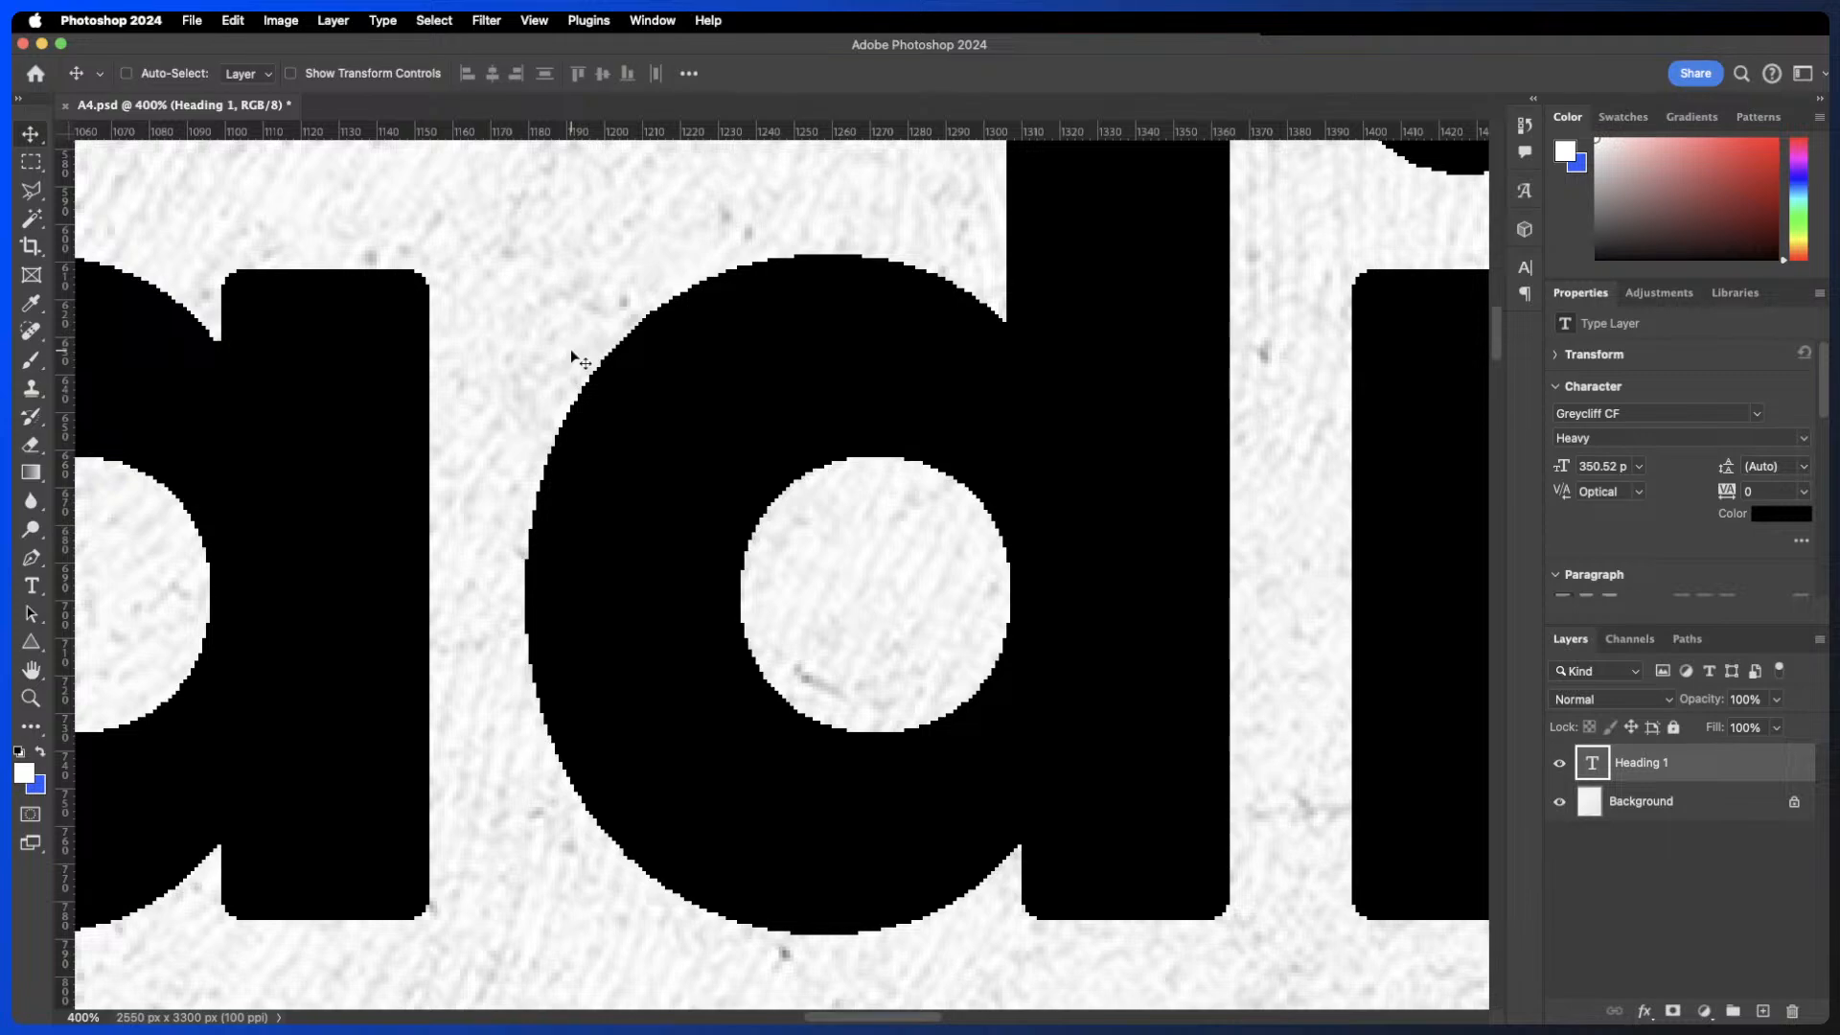
- Set the heading's anti-aliasing method to Smooth and commit the edit
{"action": "key", "text": "super+minus"}
{"action": "key", "text": "super+minus"}
{"action": "key", "text": "super+minus"}
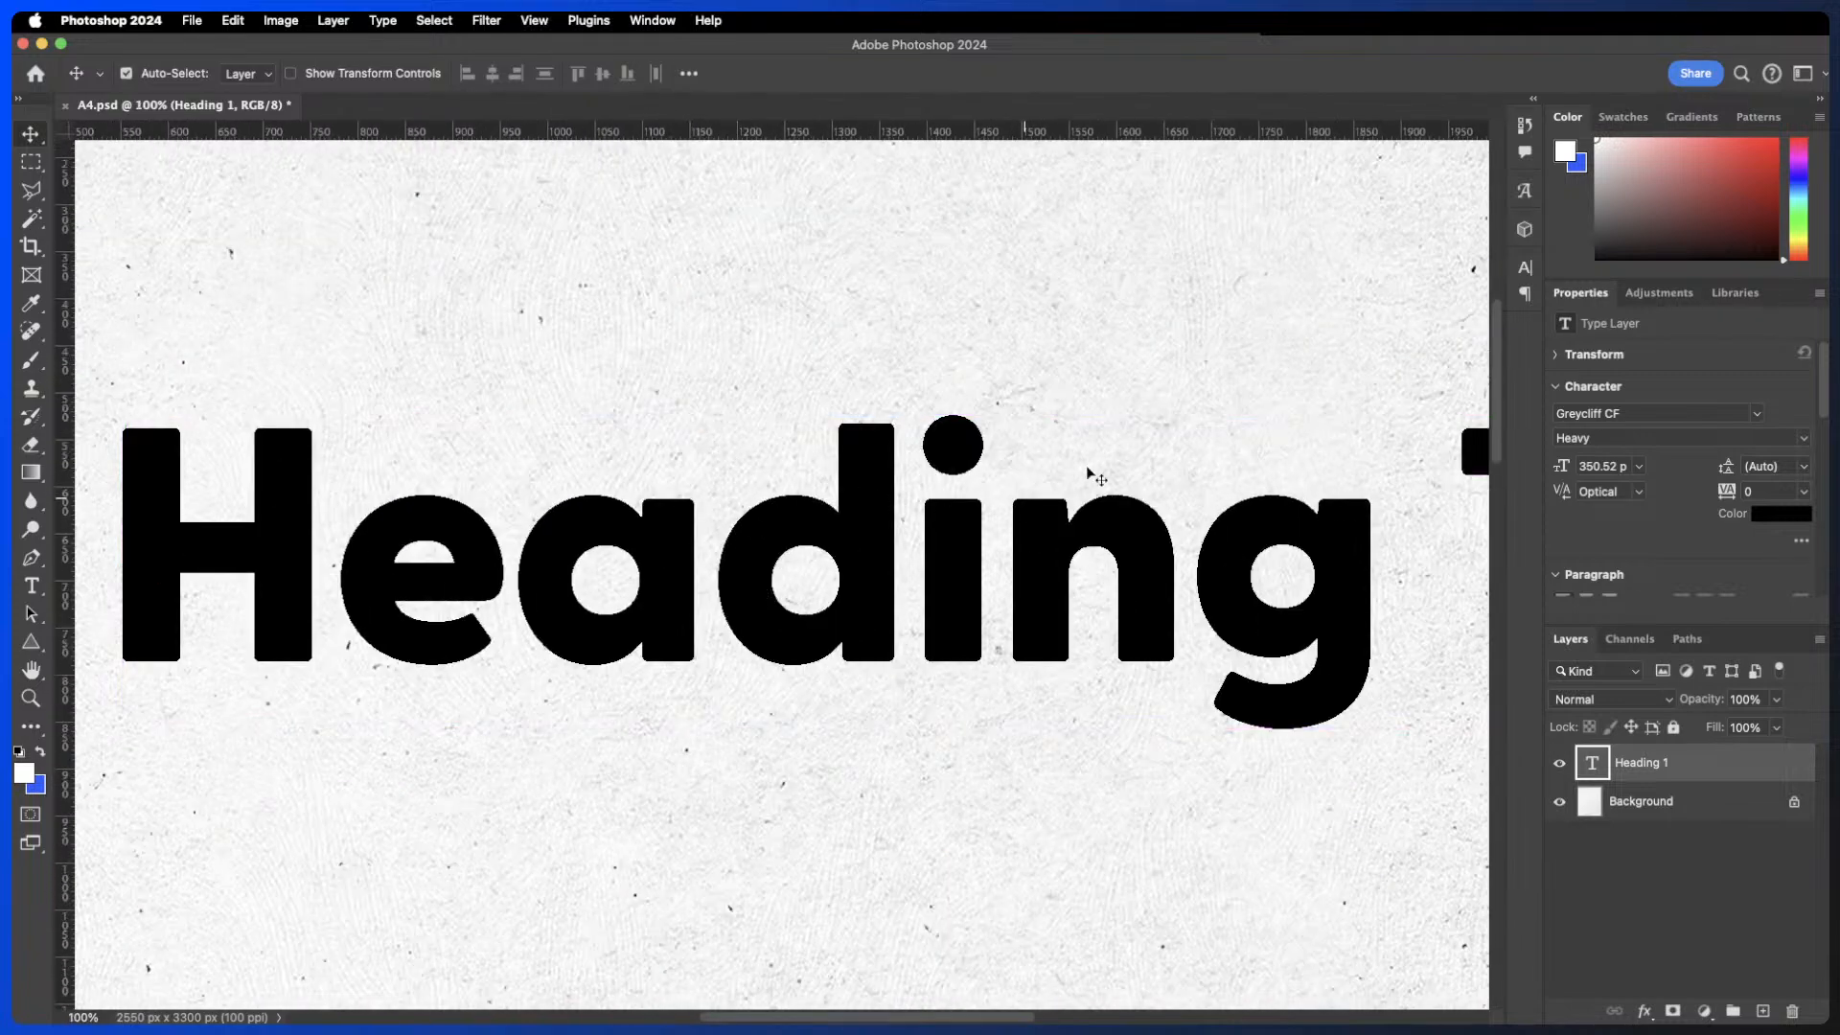
{"action": "key", "text": "super+plus"}
{"action": "key", "text": "super+plus"}
{"action": "key", "text": "super+plus"}
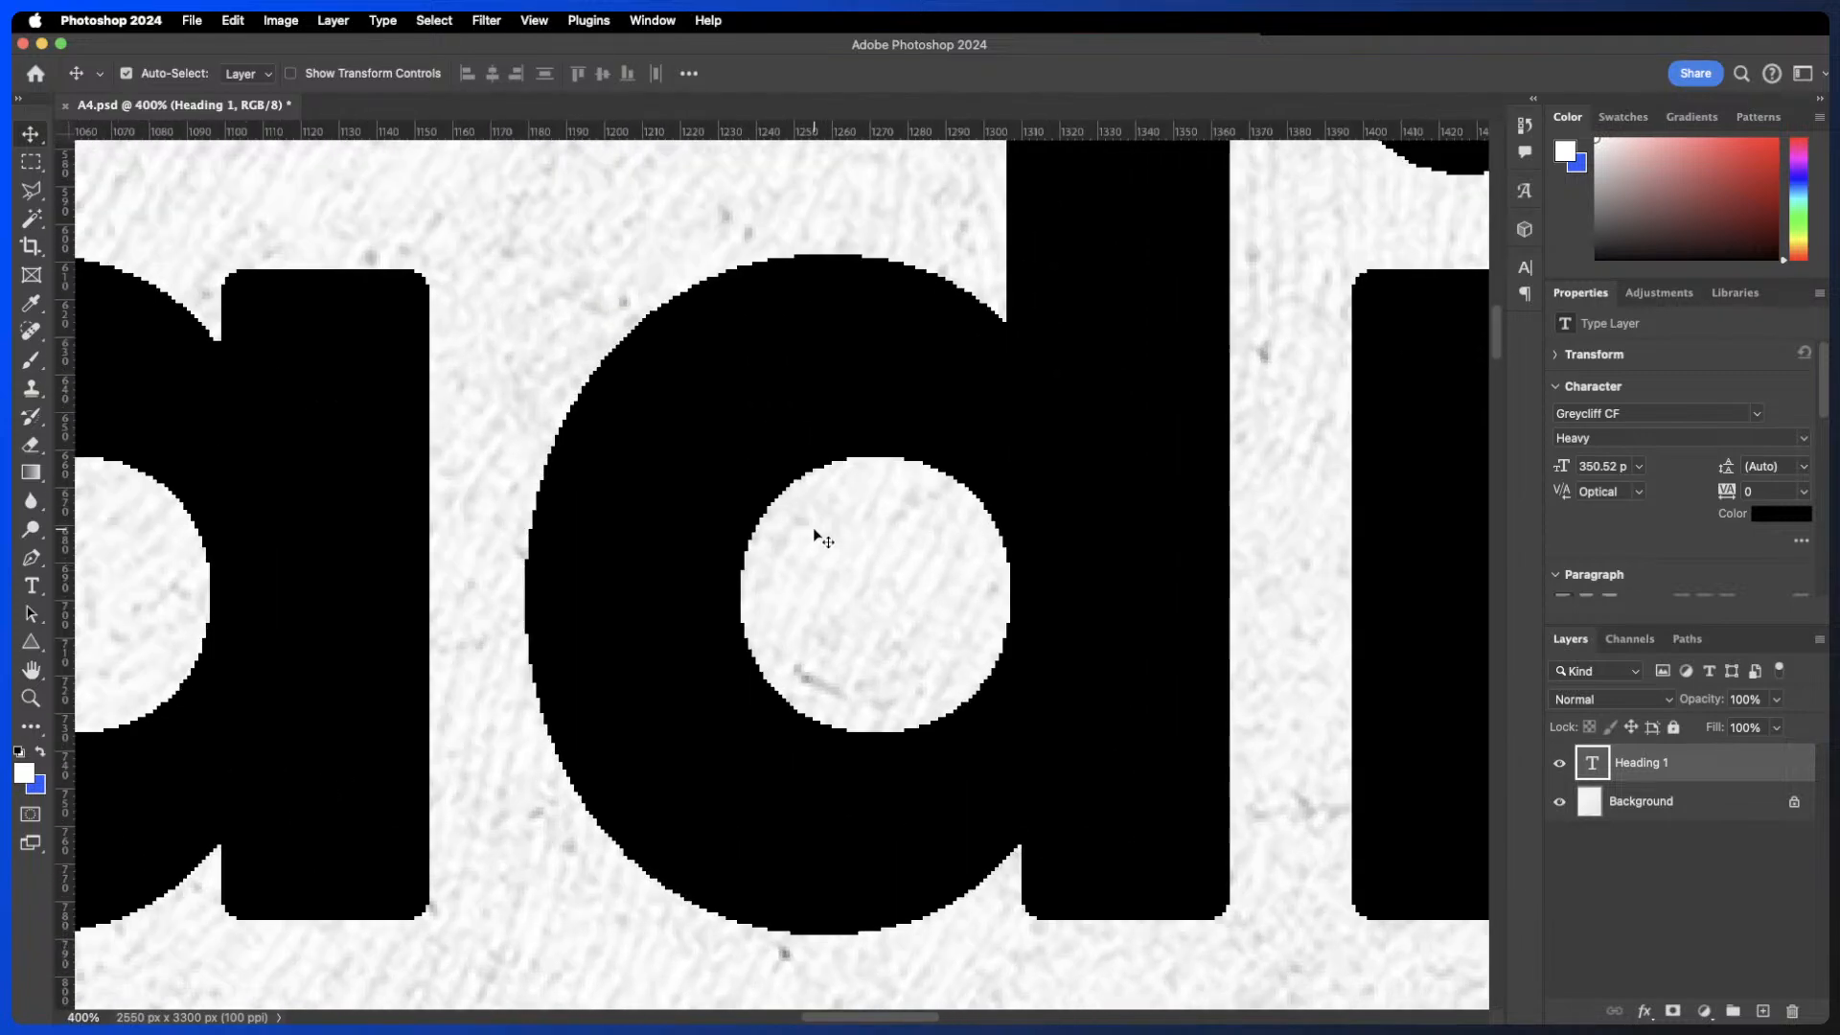
{"action": "double_click", "coordinate": [792, 431]}
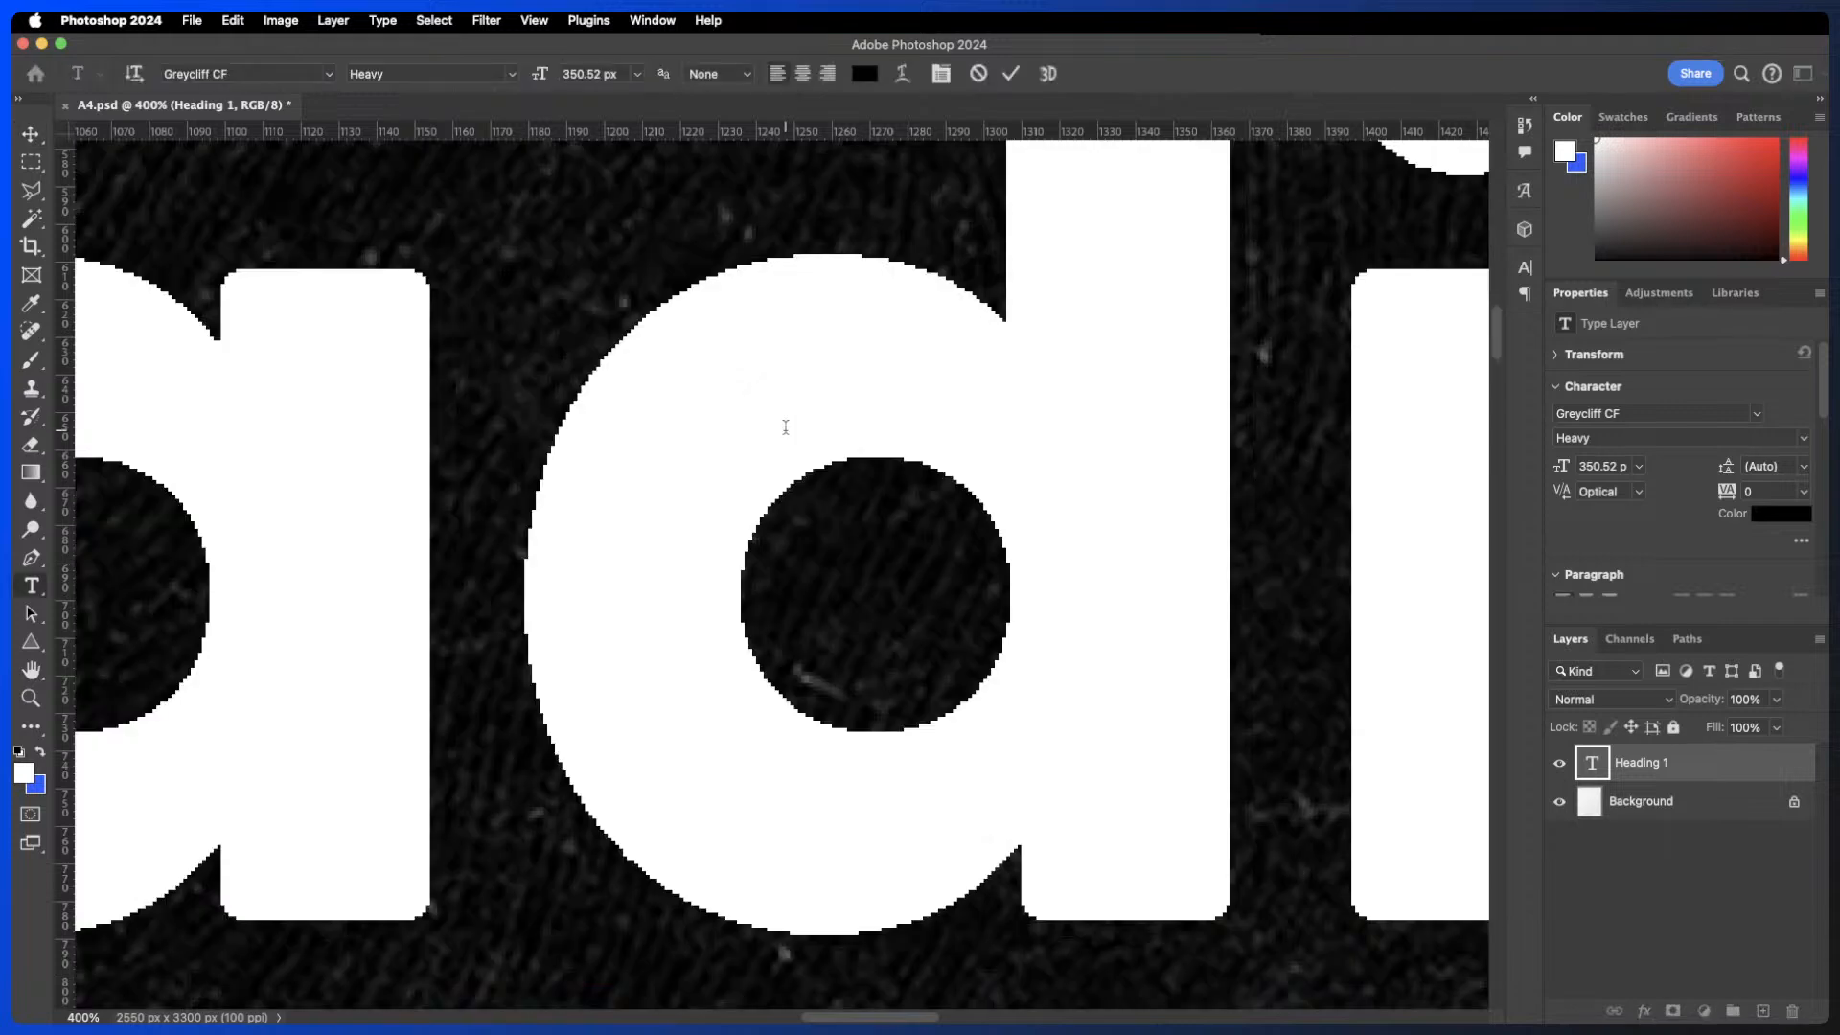
{"action": "left_click", "coordinate": [717, 75]}
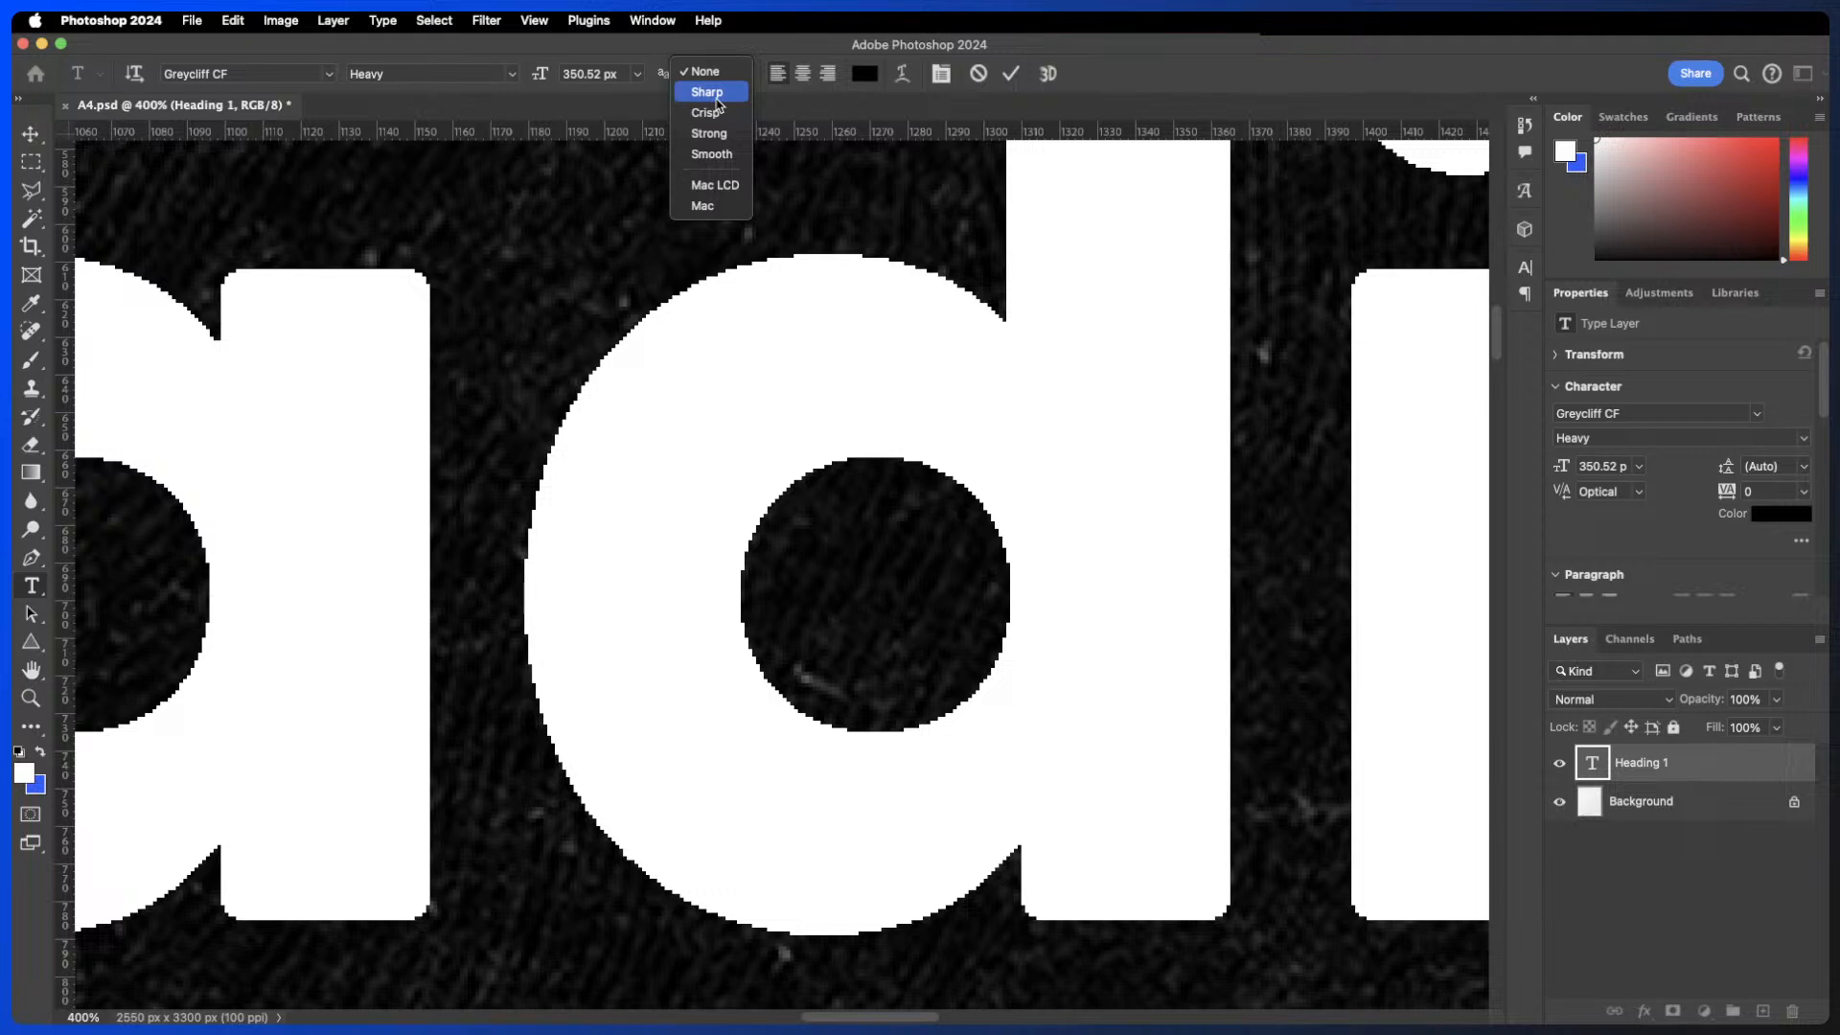
{"action": "left_click", "coordinate": [707, 155]}
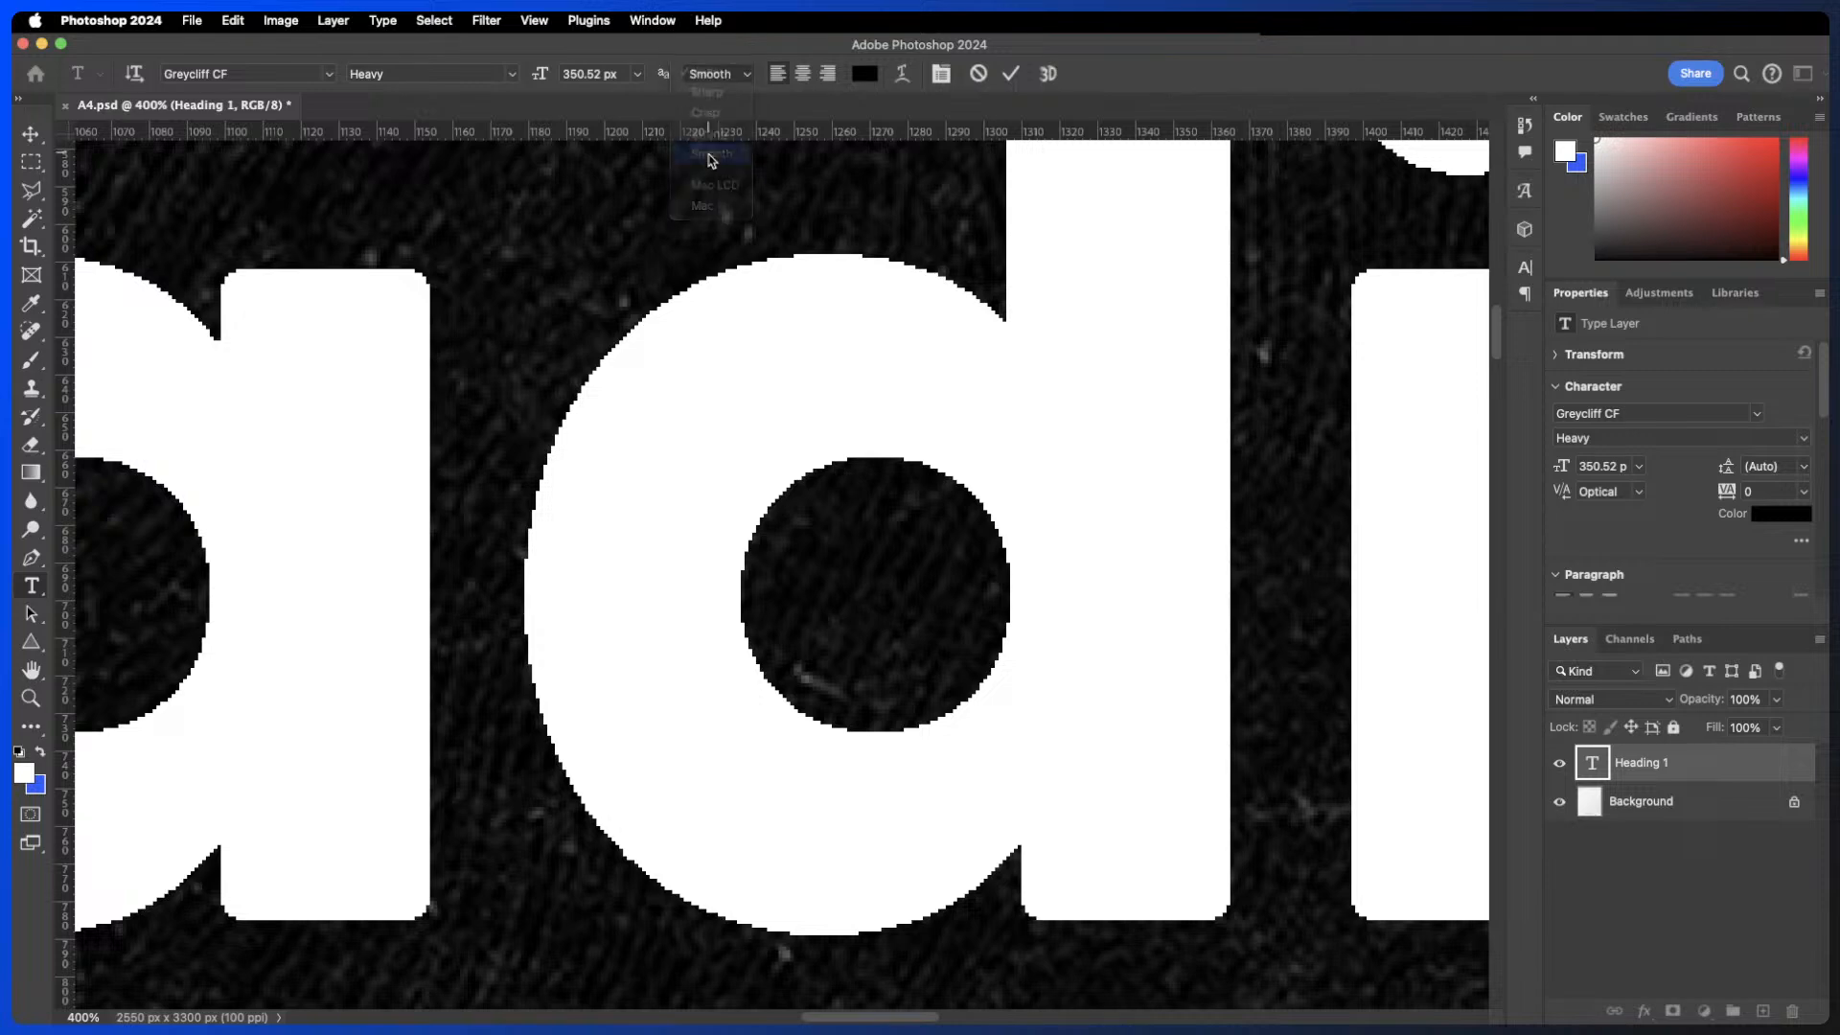
{"action": "left_click", "coordinate": [1014, 73]}
- Apply Strong anti-aliasing to the heading, commit it, then undo that change
{"action": "key", "text": "v"}
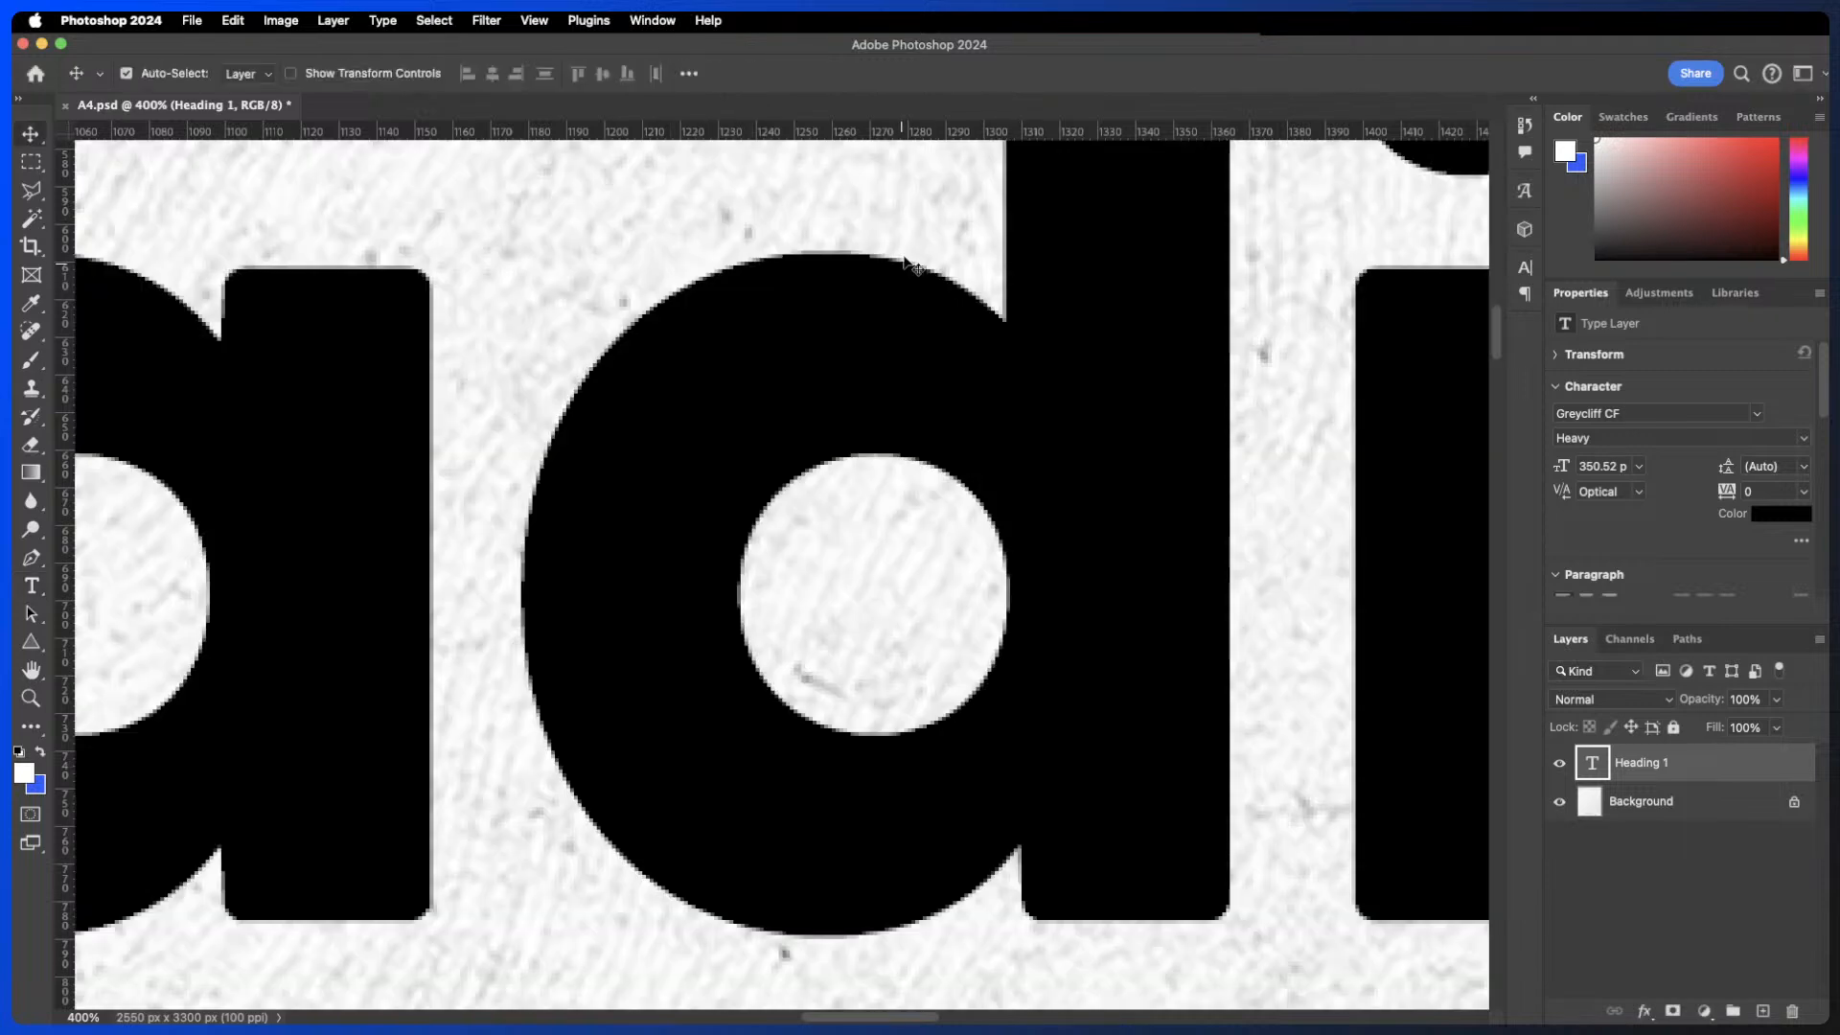
{"action": "key", "text": "t"}
{"action": "double_click", "coordinate": [709, 285]}
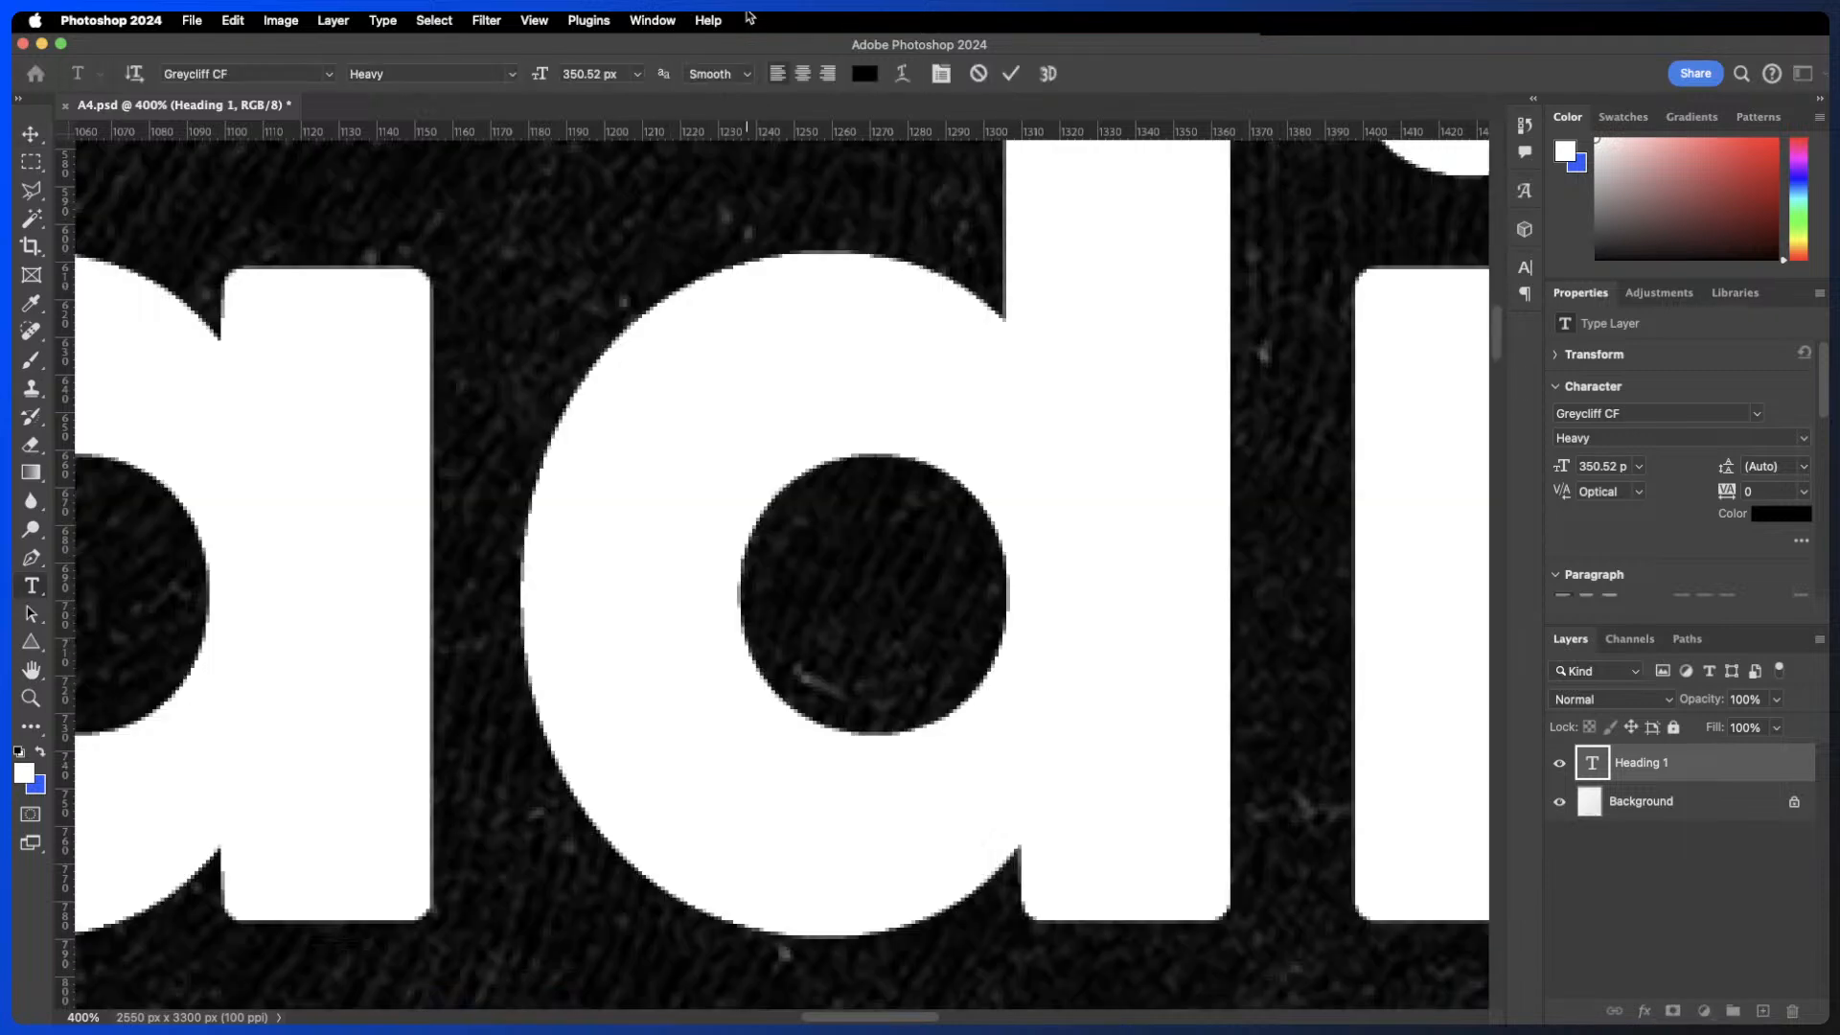
{"action": "left_click", "coordinate": [731, 74]}
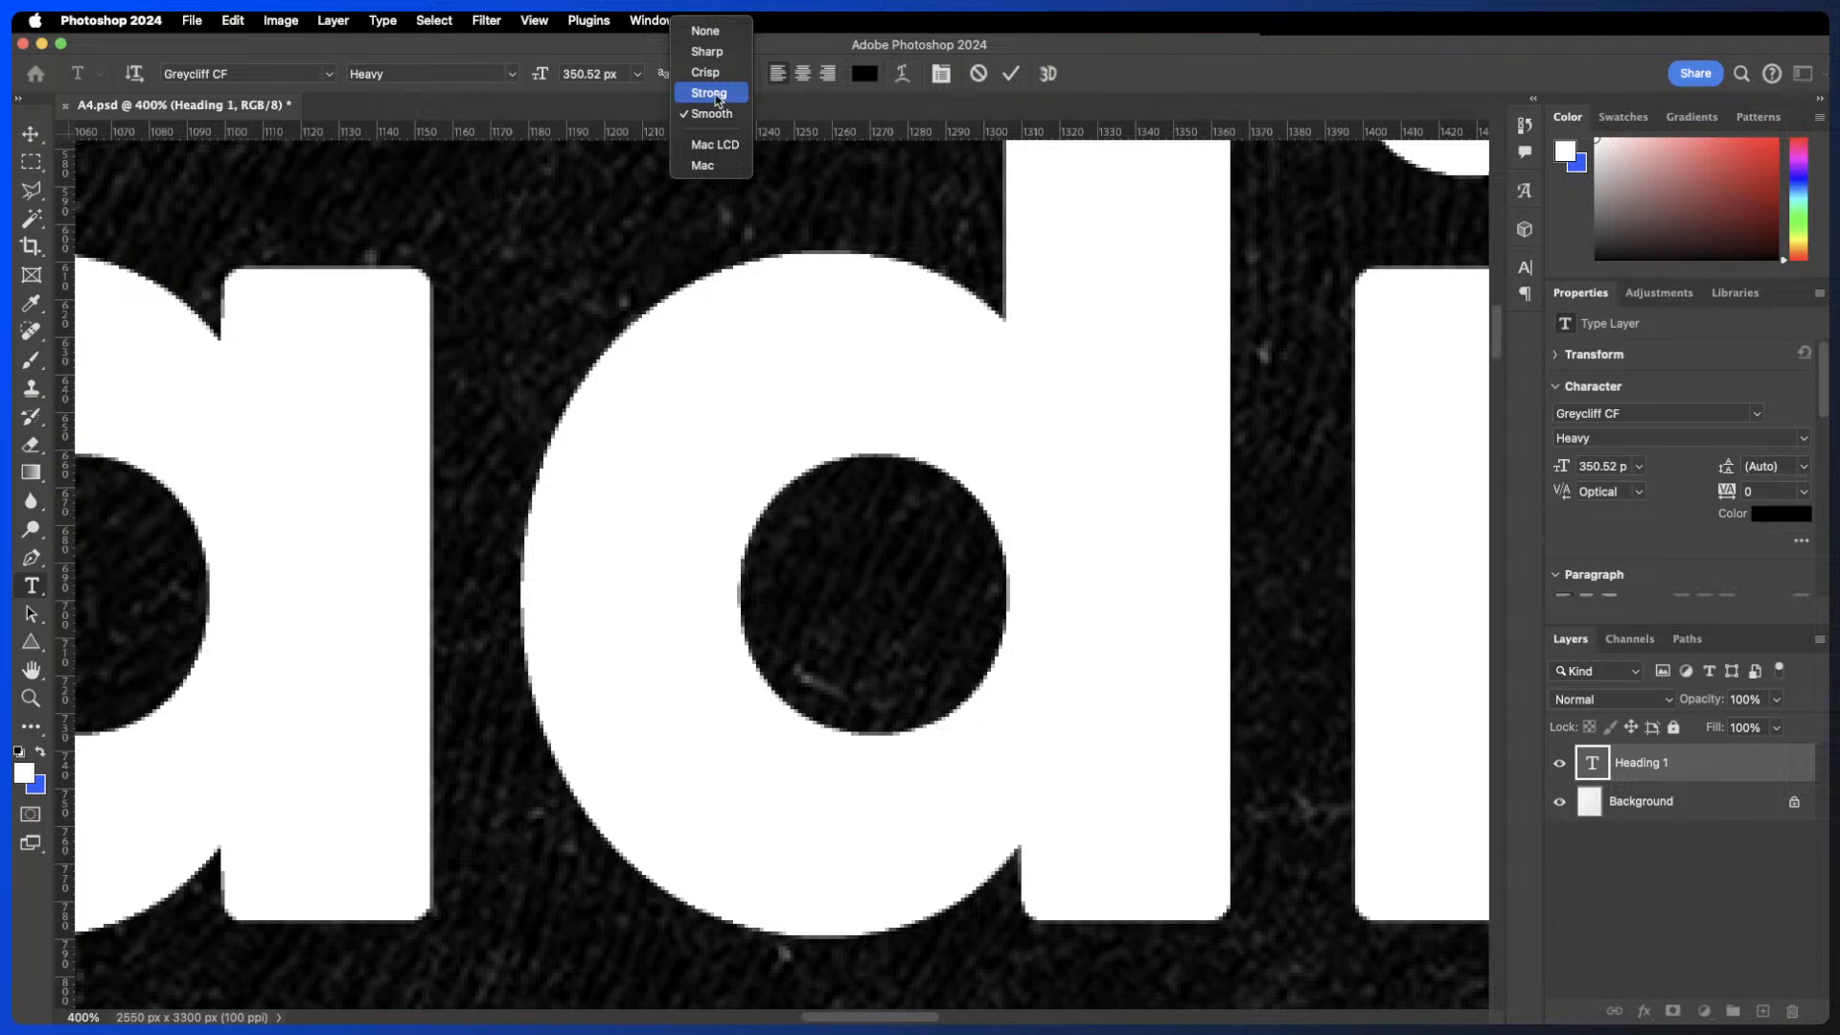
{"action": "left_click", "coordinate": [717, 94]}
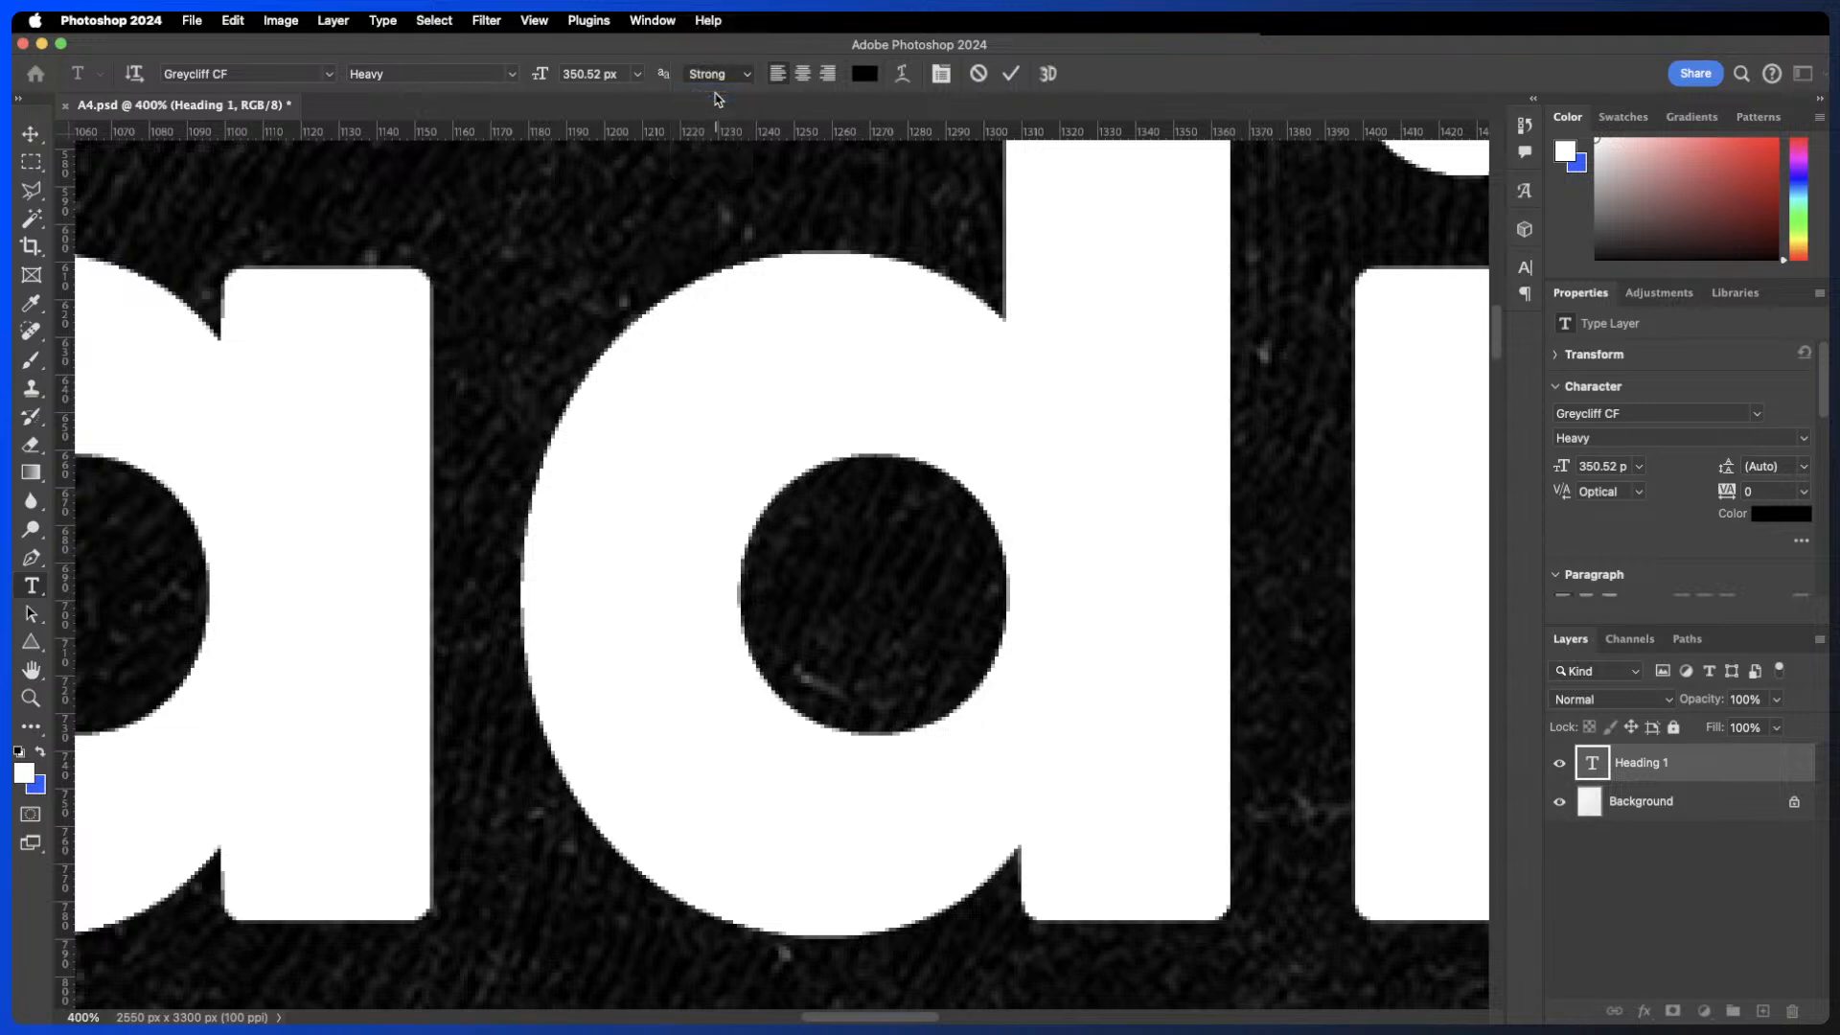
{"action": "left_click", "coordinate": [1010, 74]}
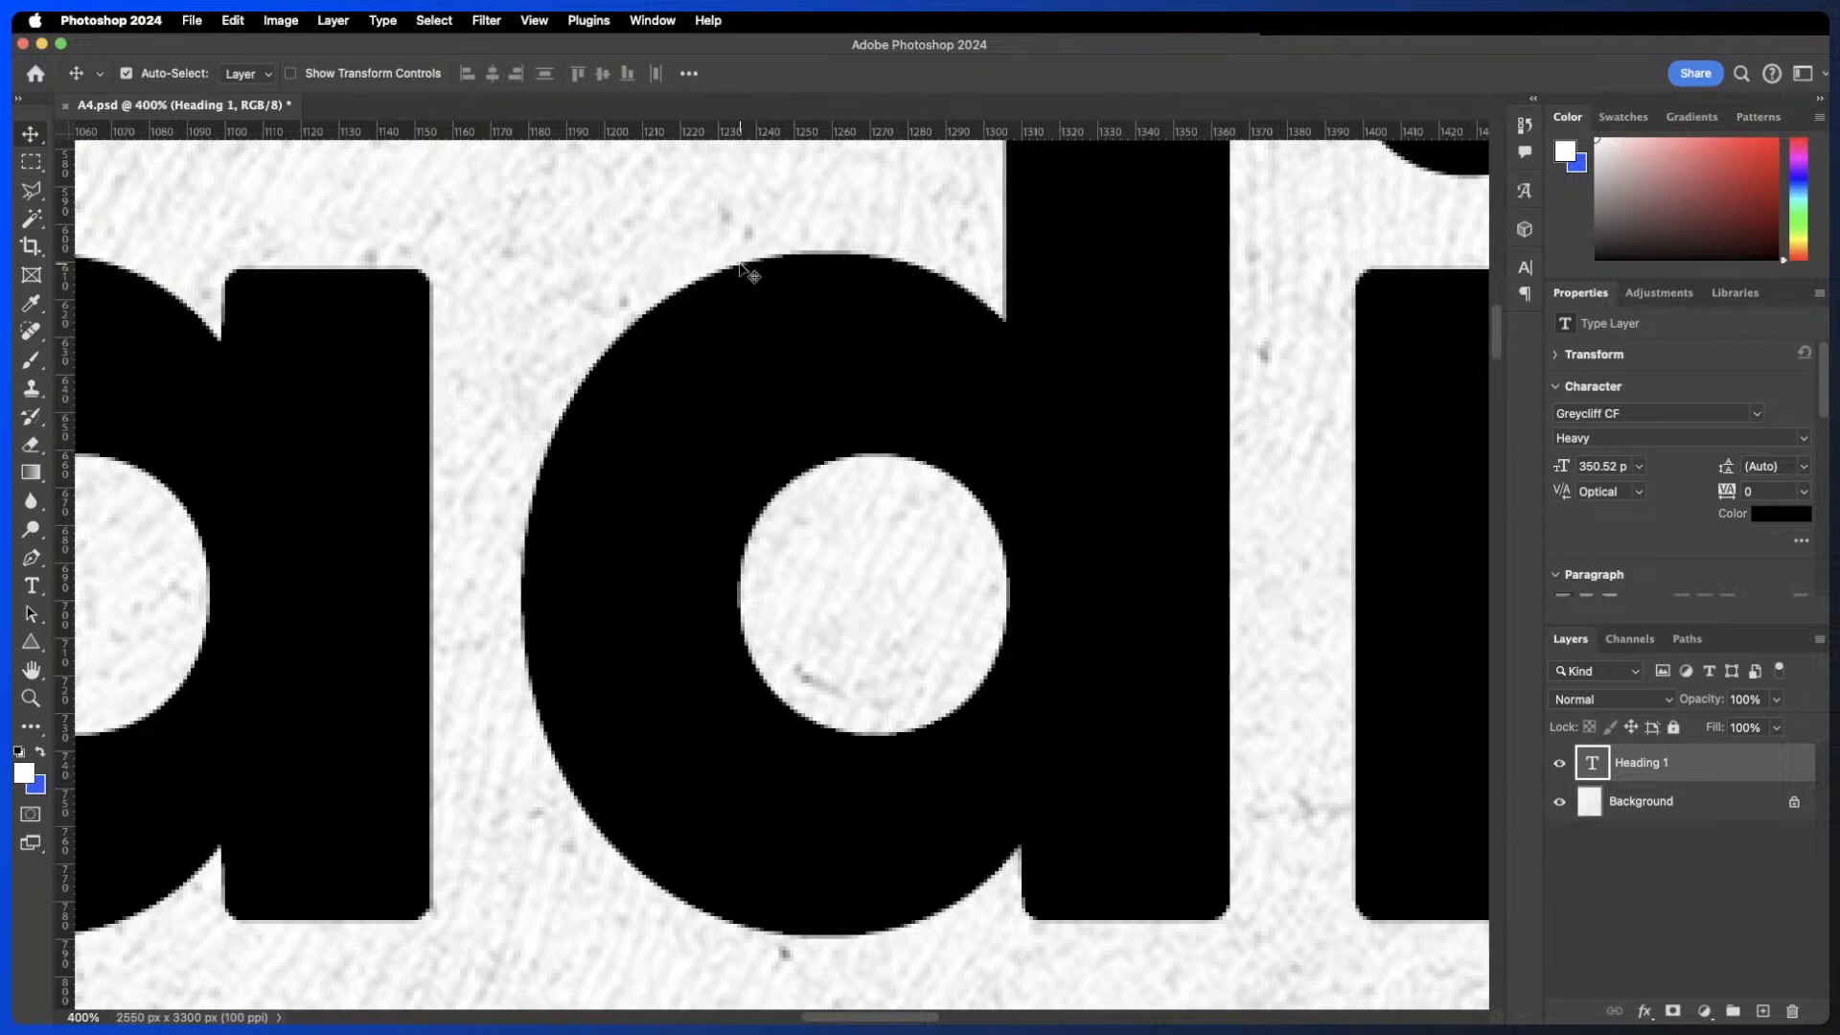
{"action": "key", "text": "super+z"}
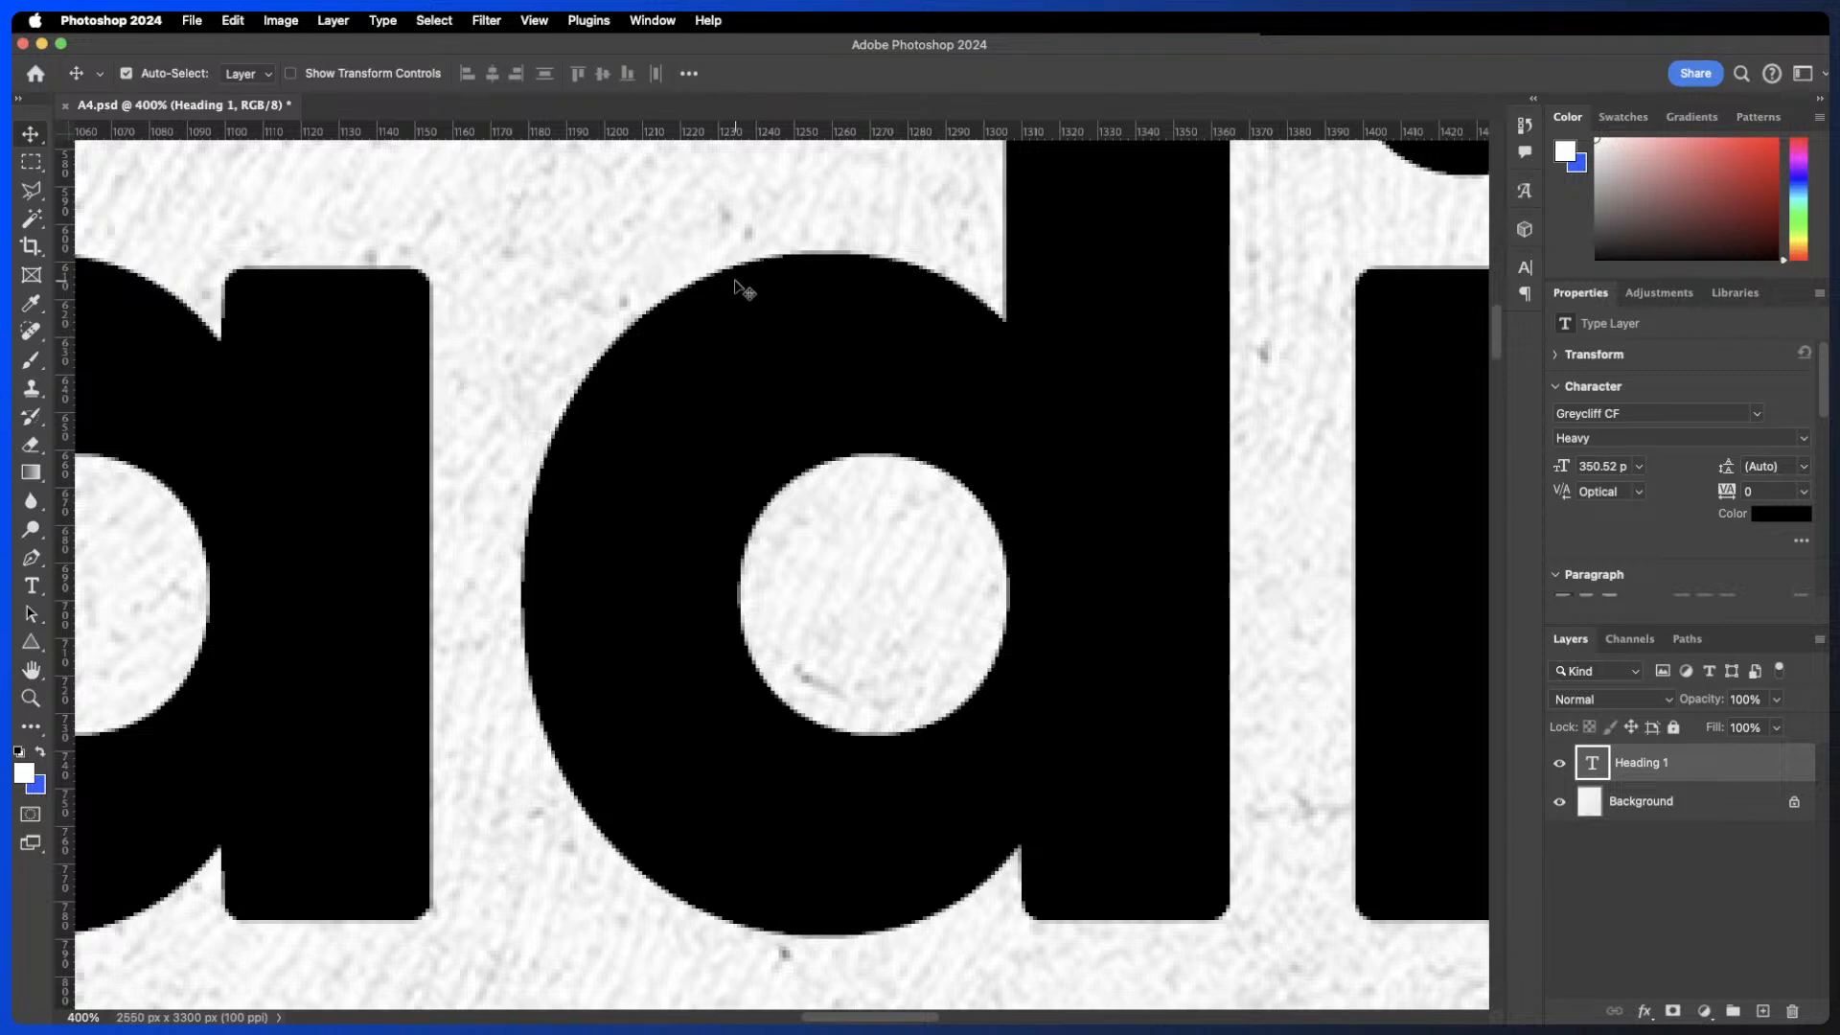
- Apply Sharp anti-aliasing to the heading, then undo and redo the anti-aliasing changes to compare the edges
{"action": "double_click", "coordinate": [735, 277]}
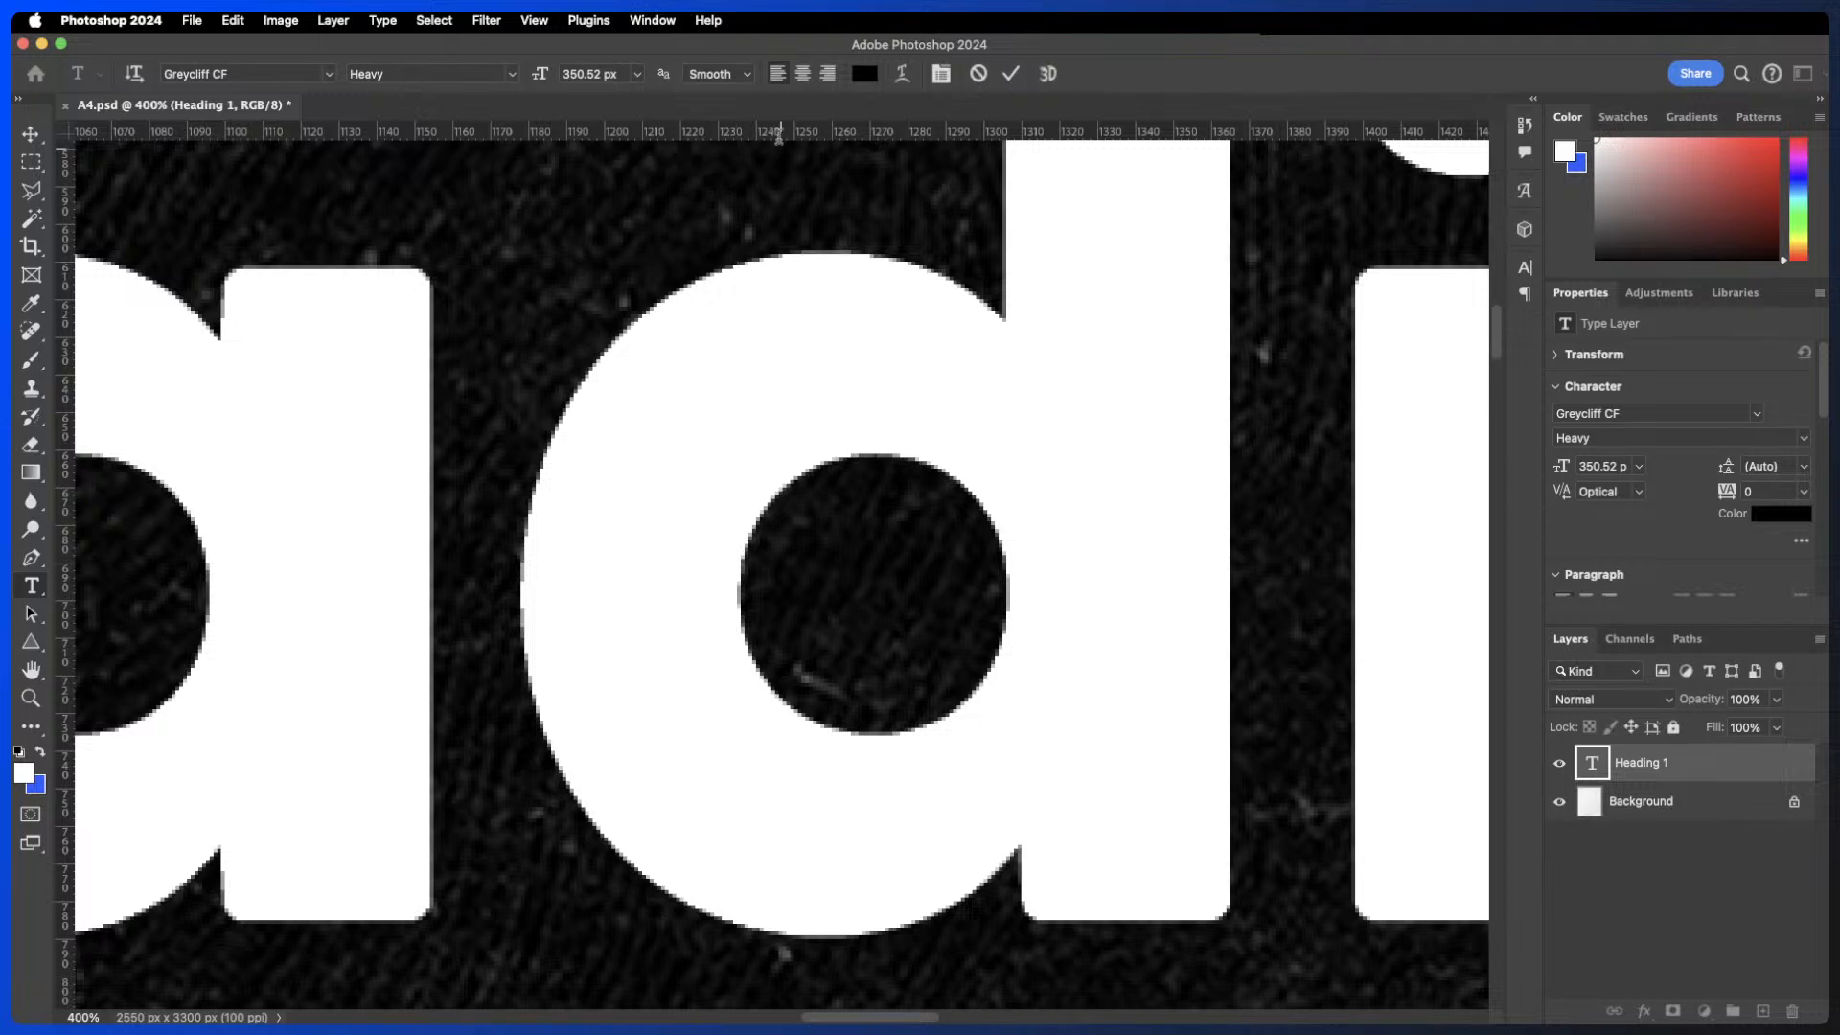
{"action": "left_click", "coordinate": [745, 76]}
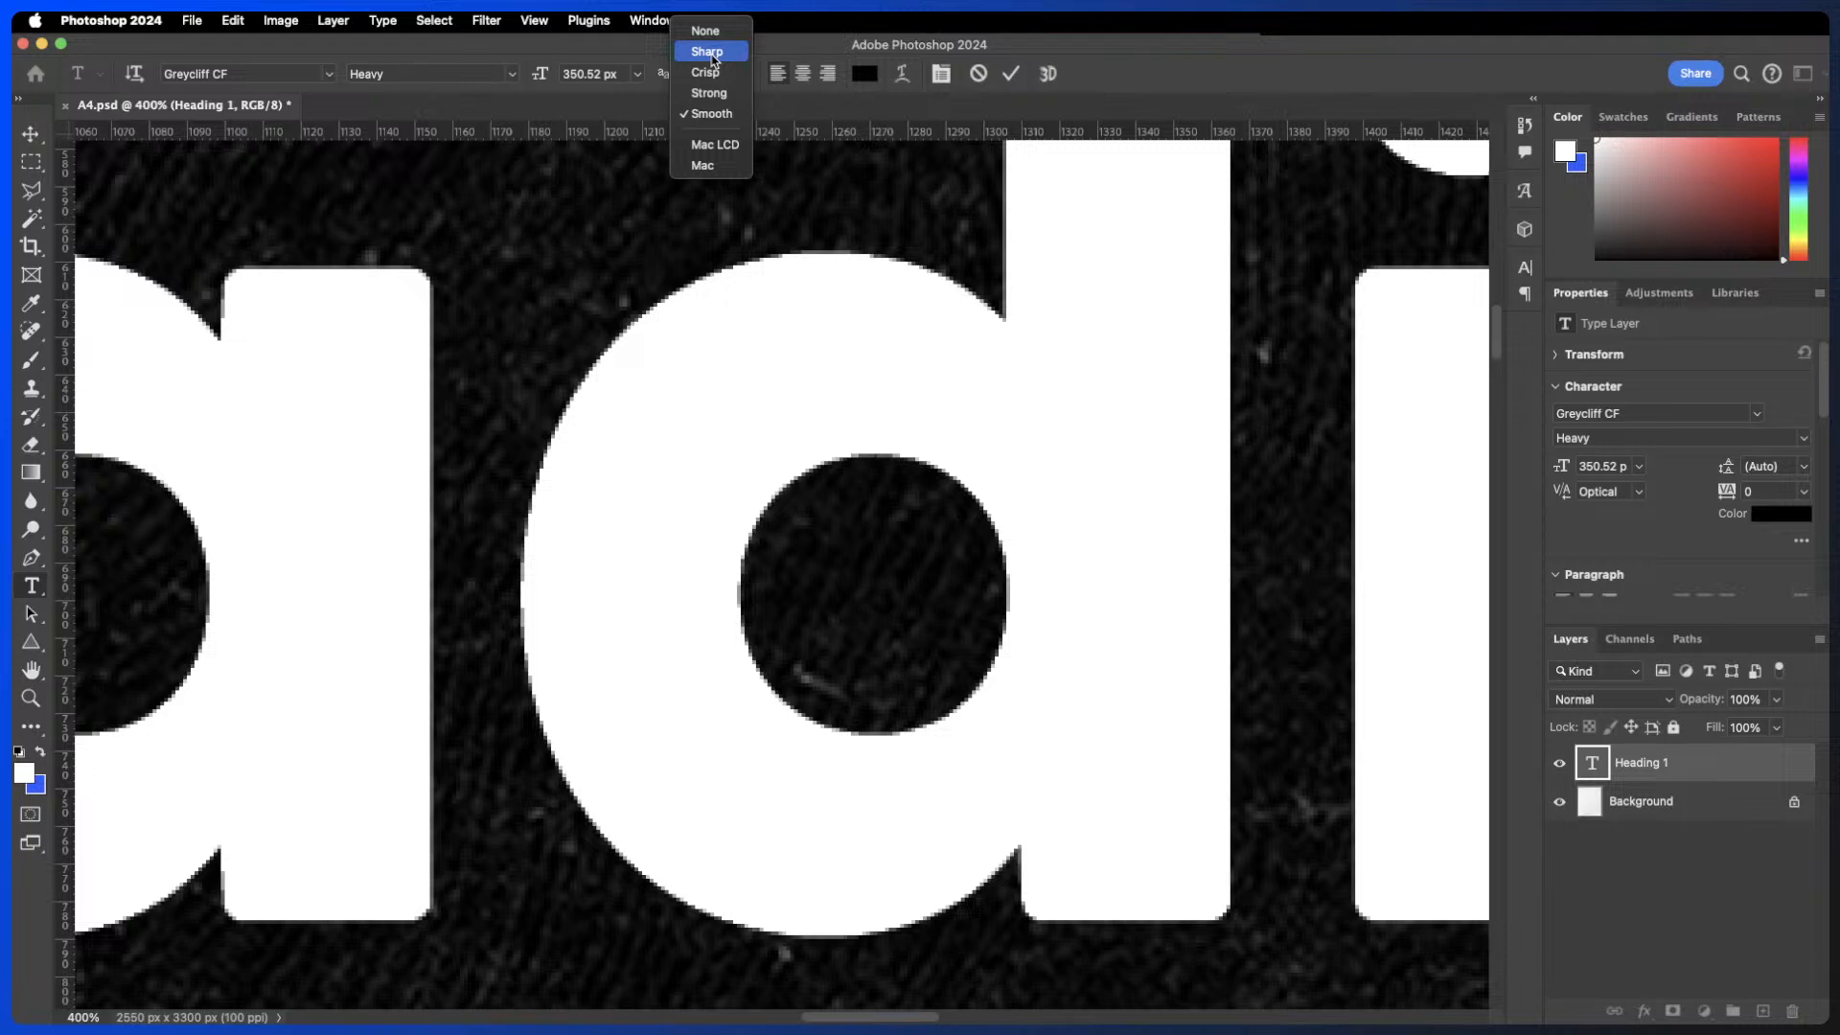
{"action": "left_click", "coordinate": [707, 52]}
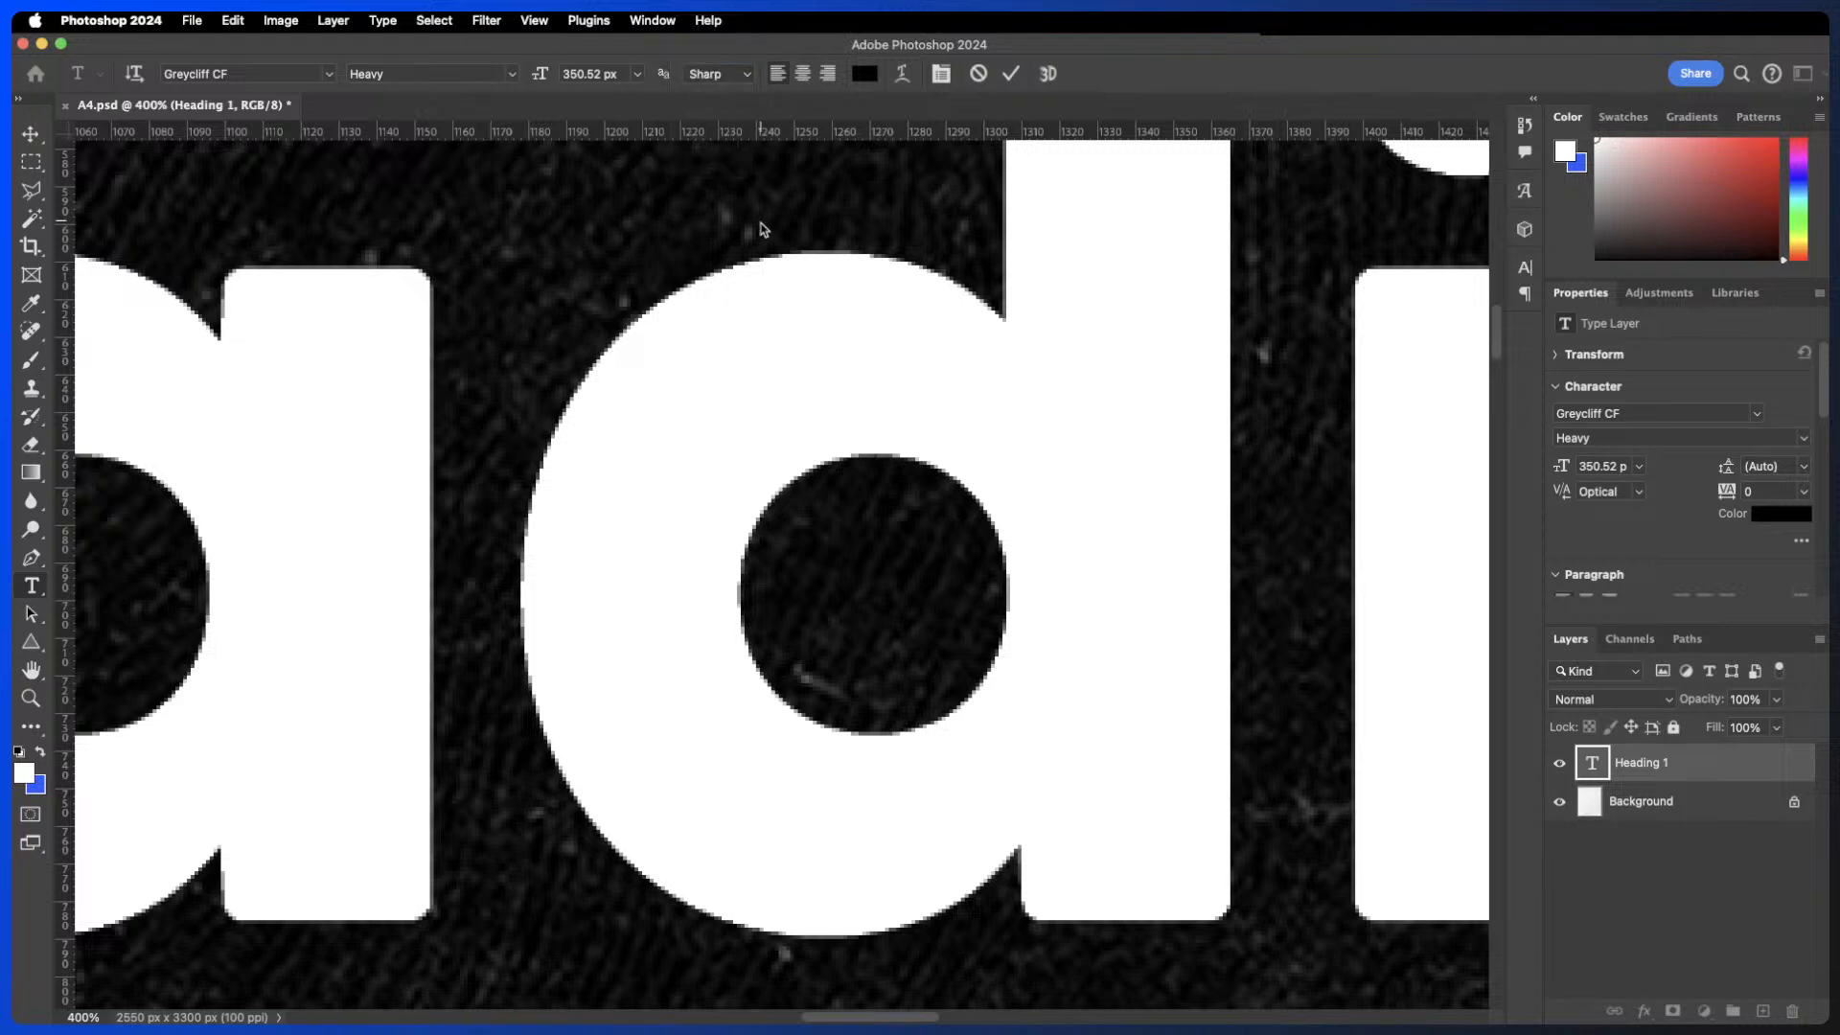
{"action": "left_click", "coordinate": [1011, 73]}
{"action": "key", "text": "super+z"}
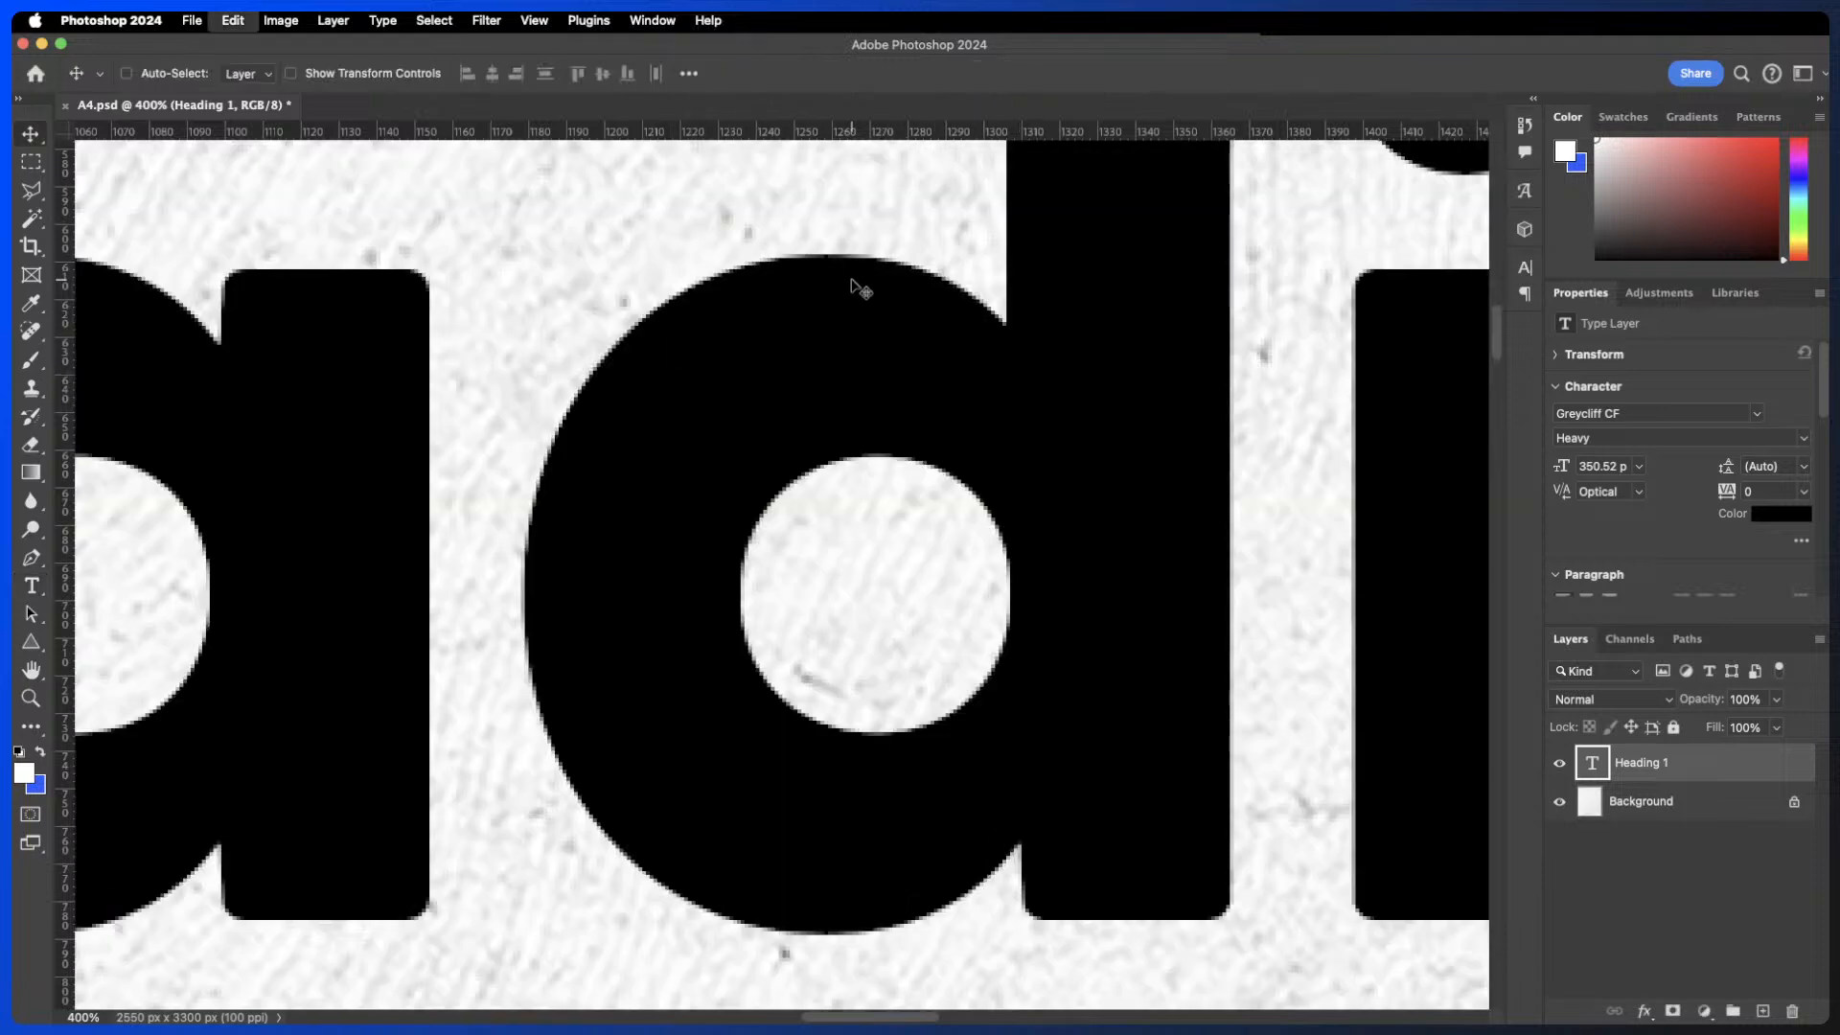
{"action": "key", "text": "super+shift+z"}
{"action": "key", "text": "super+z"}
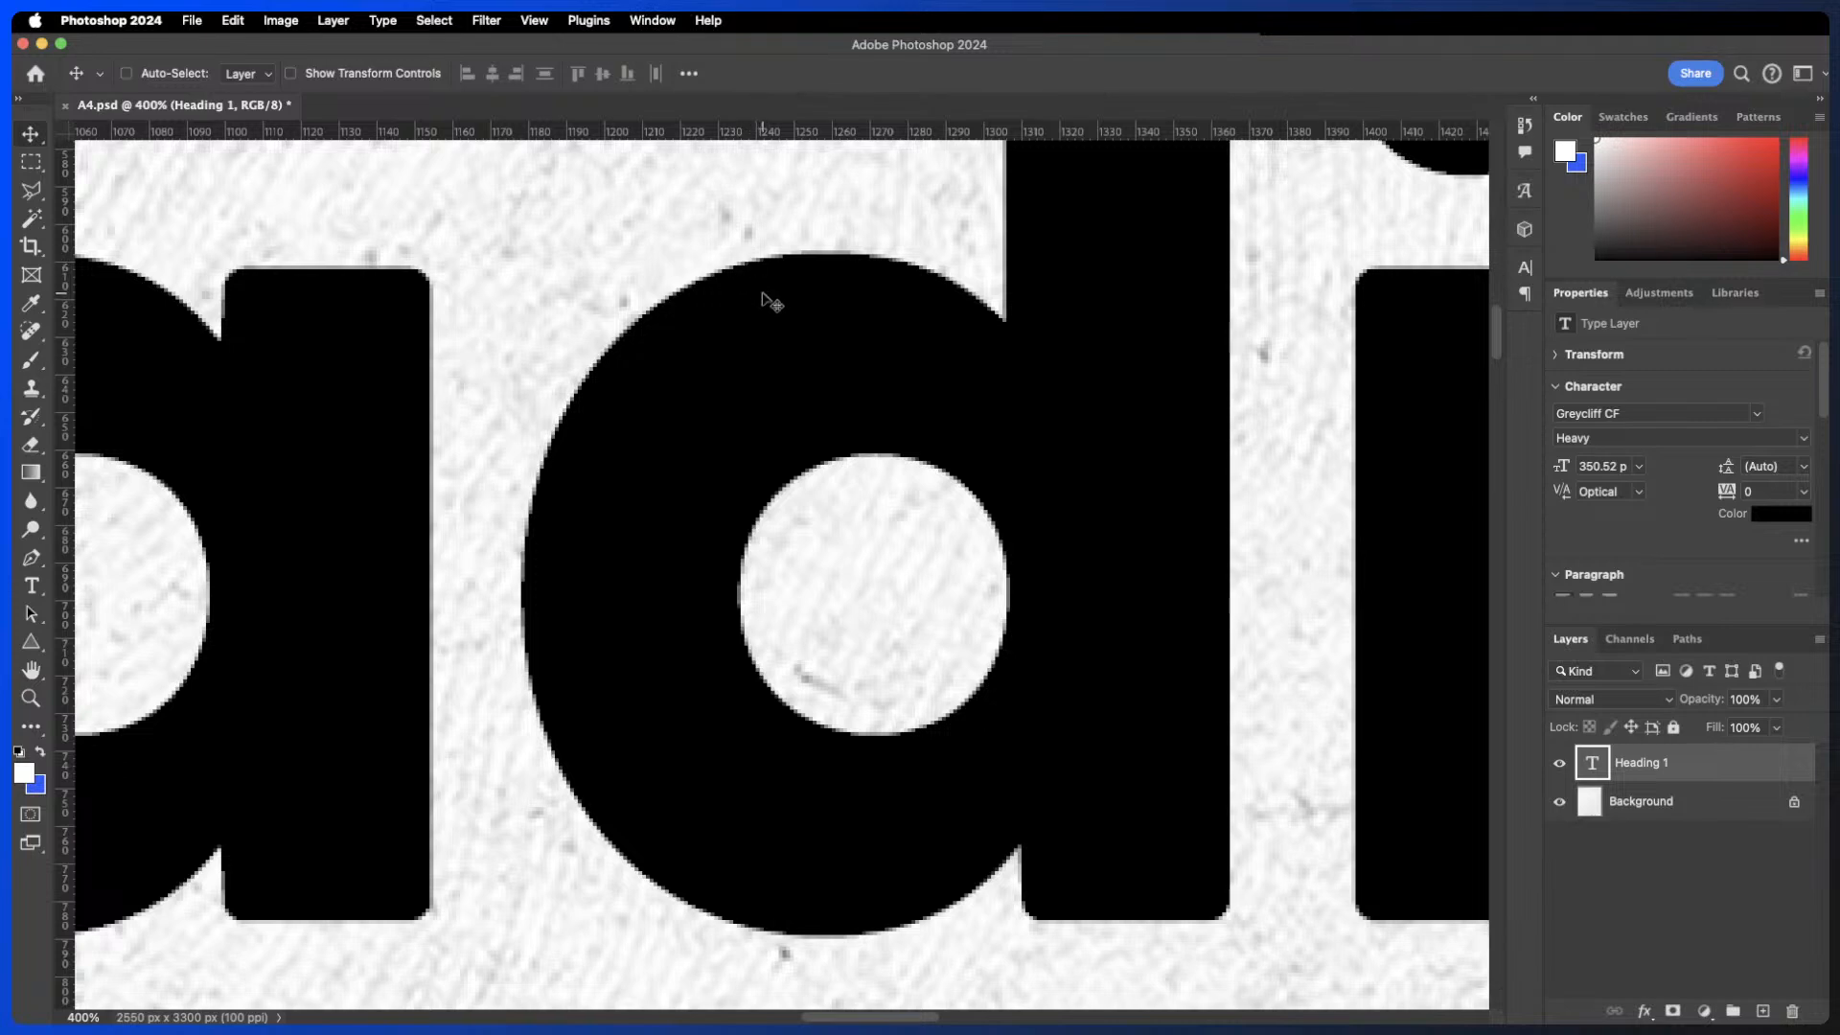
{"action": "key", "text": "super+z"}
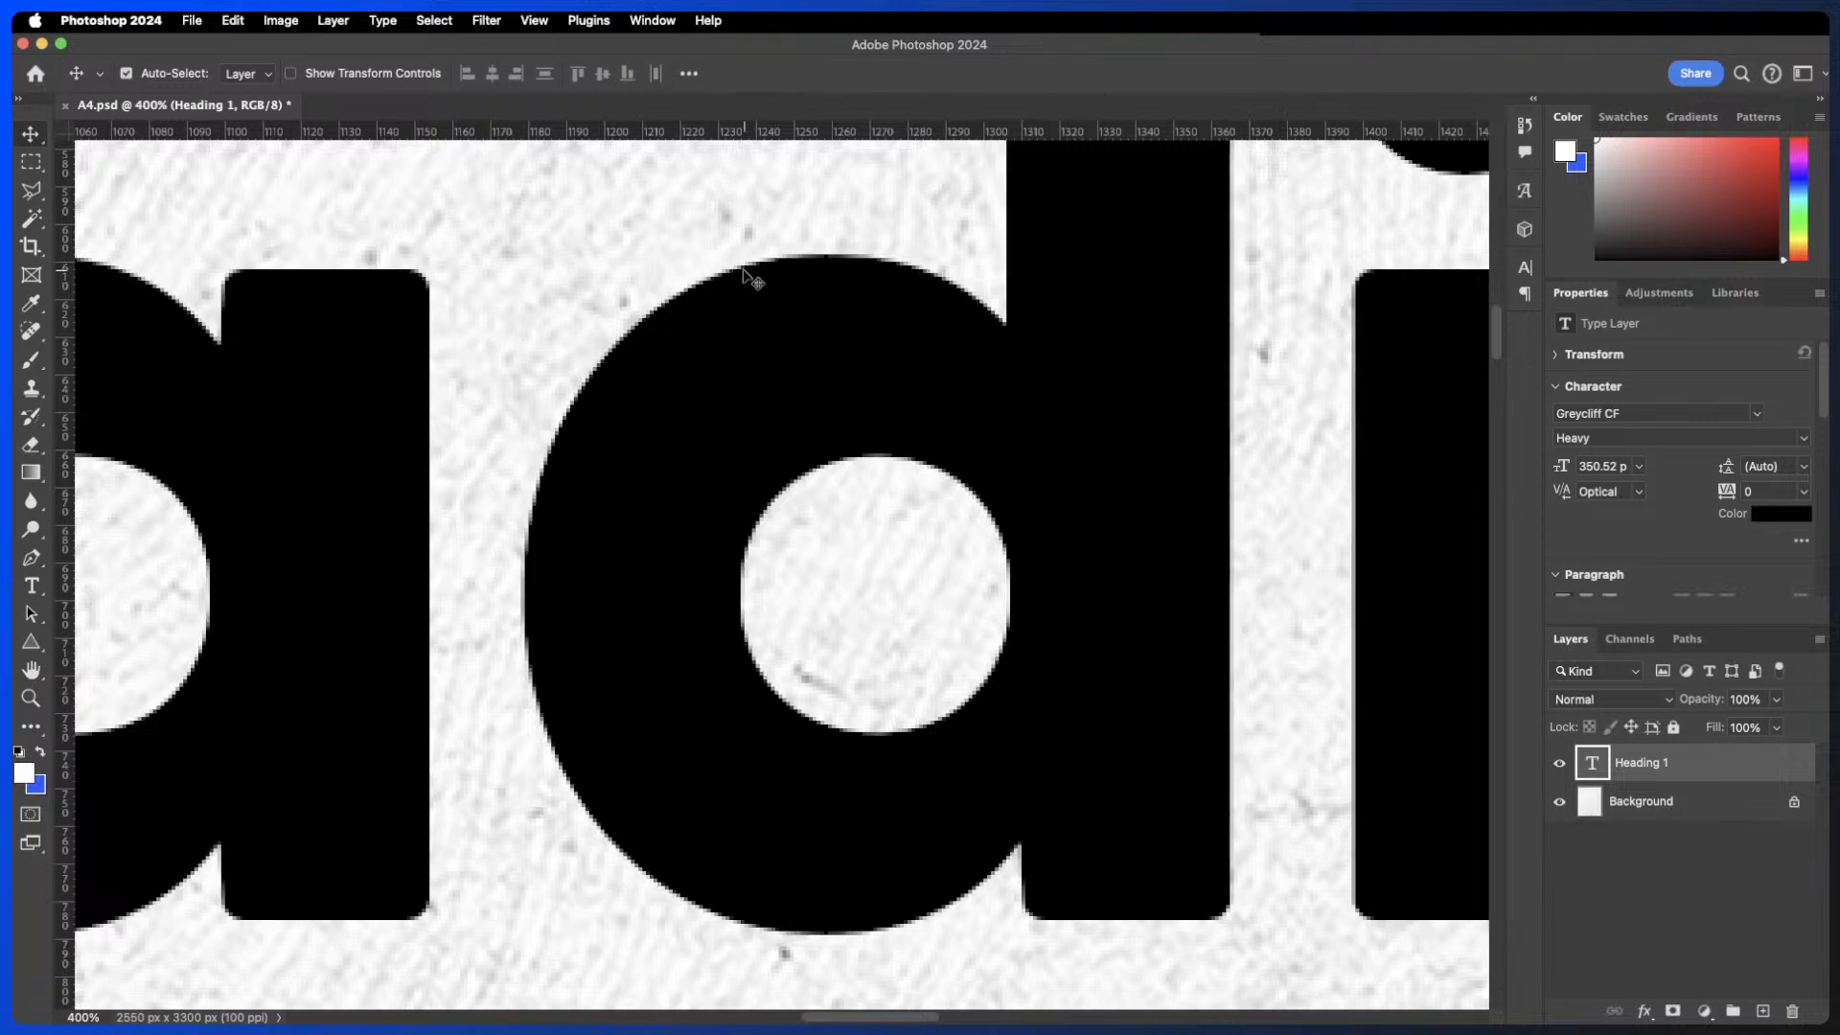
{"action": "key", "text": "super"}
{"action": "key", "text": "super+minus"}
{"action": "key", "text": "super+minus"}
{"action": "key", "text": "super+minus"}
{"action": "key", "text": "super+minus"}
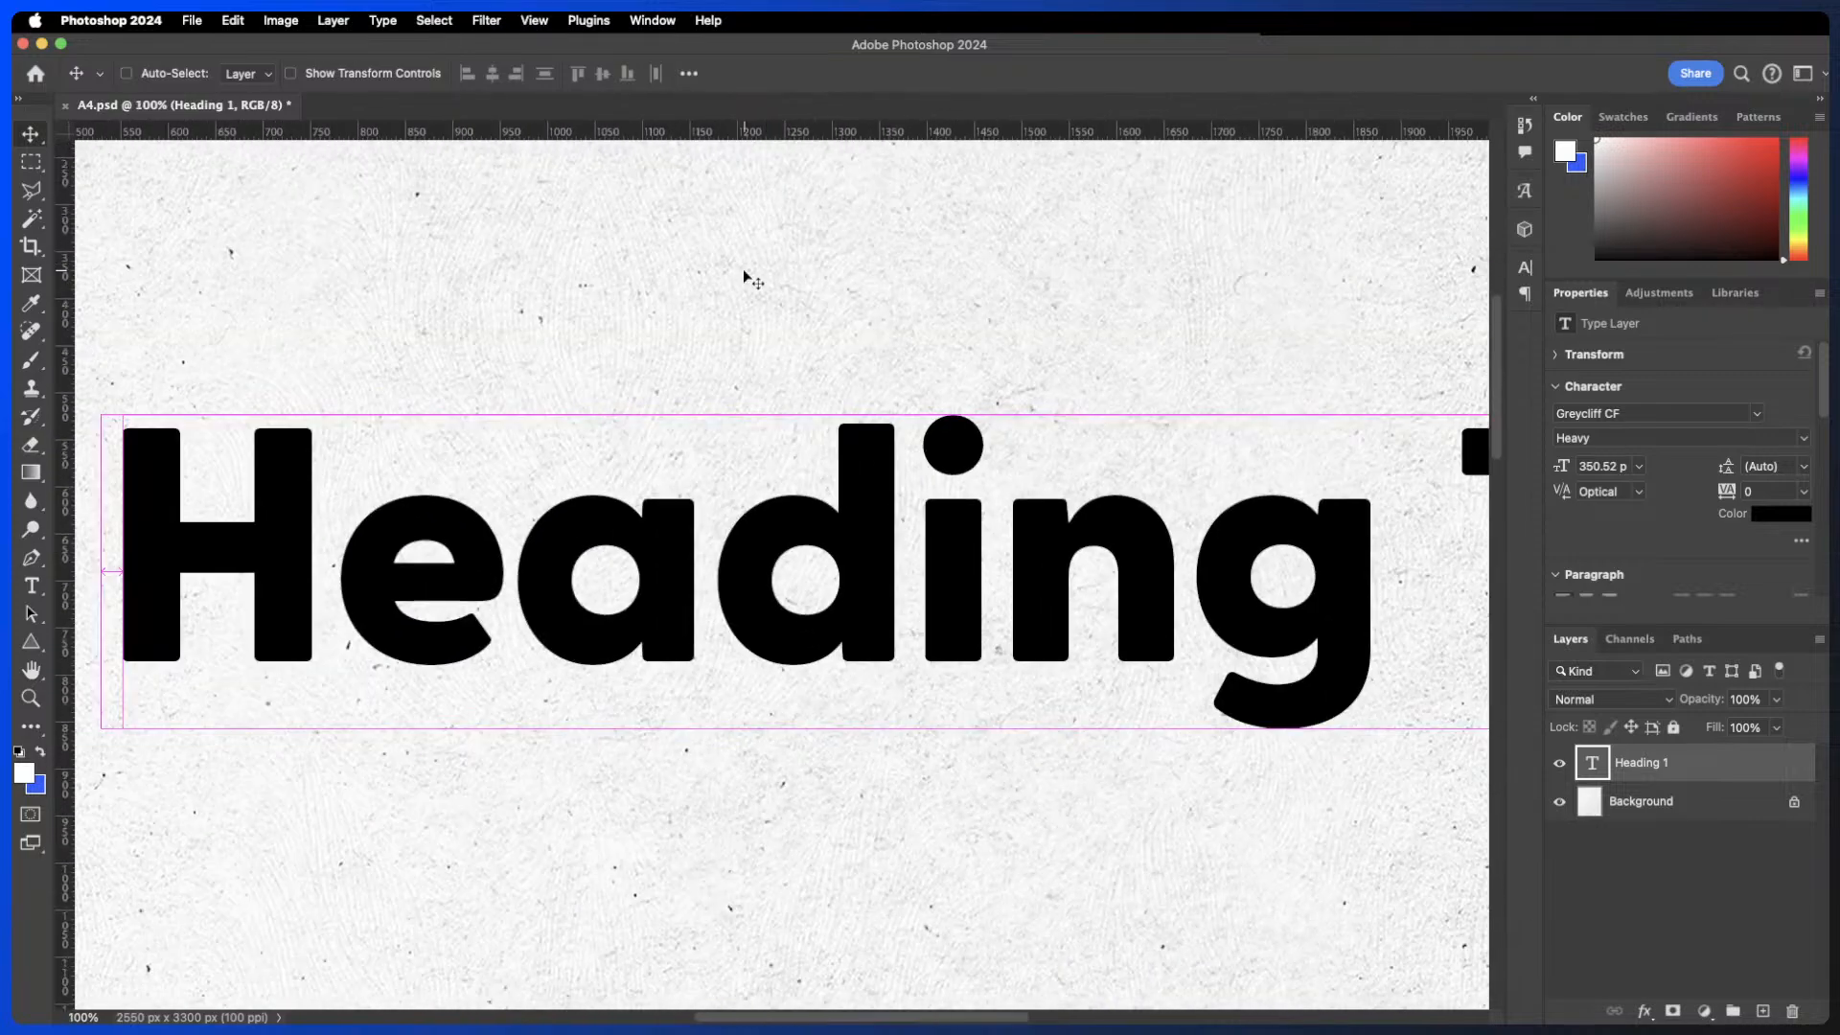
{"action": "key", "text": "super+plus"}
{"action": "key", "text": "super+minus"}
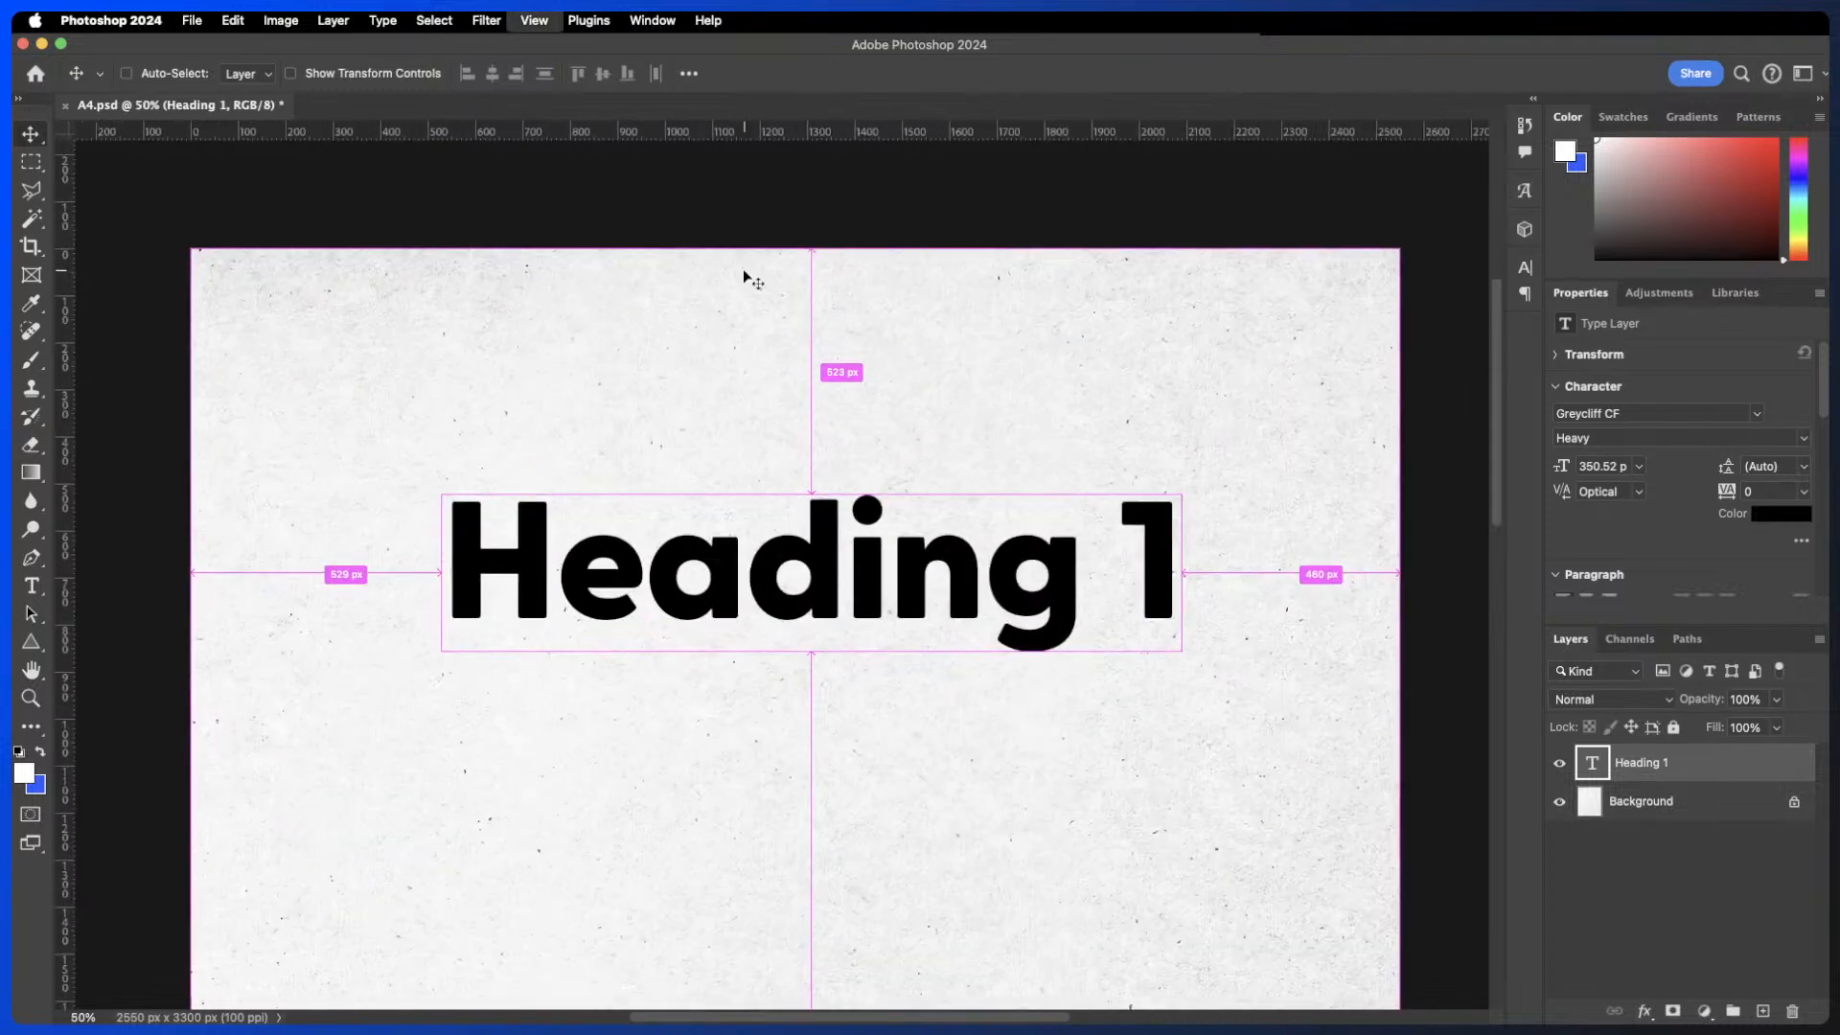
{"action": "key", "text": "super+minus"}
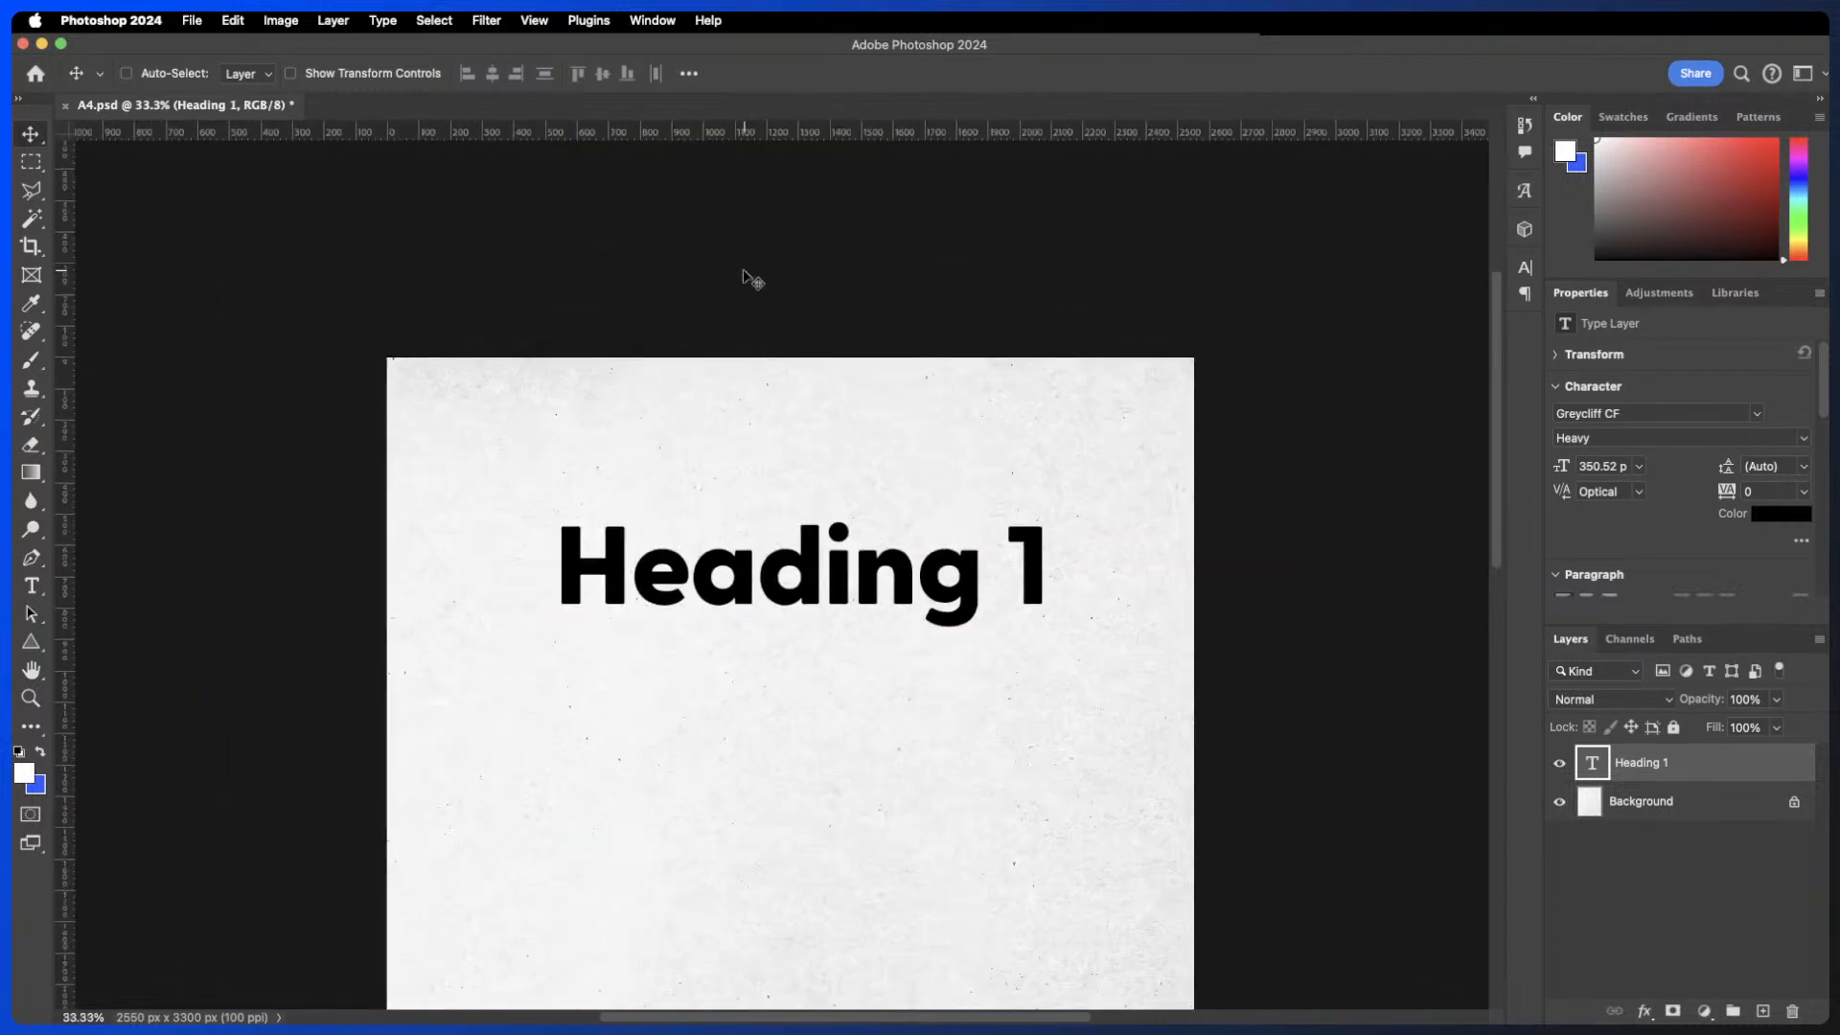
{"action": "scroll", "coordinate": [774, 604], "scroll_direction": "down", "scroll_amount": 2}
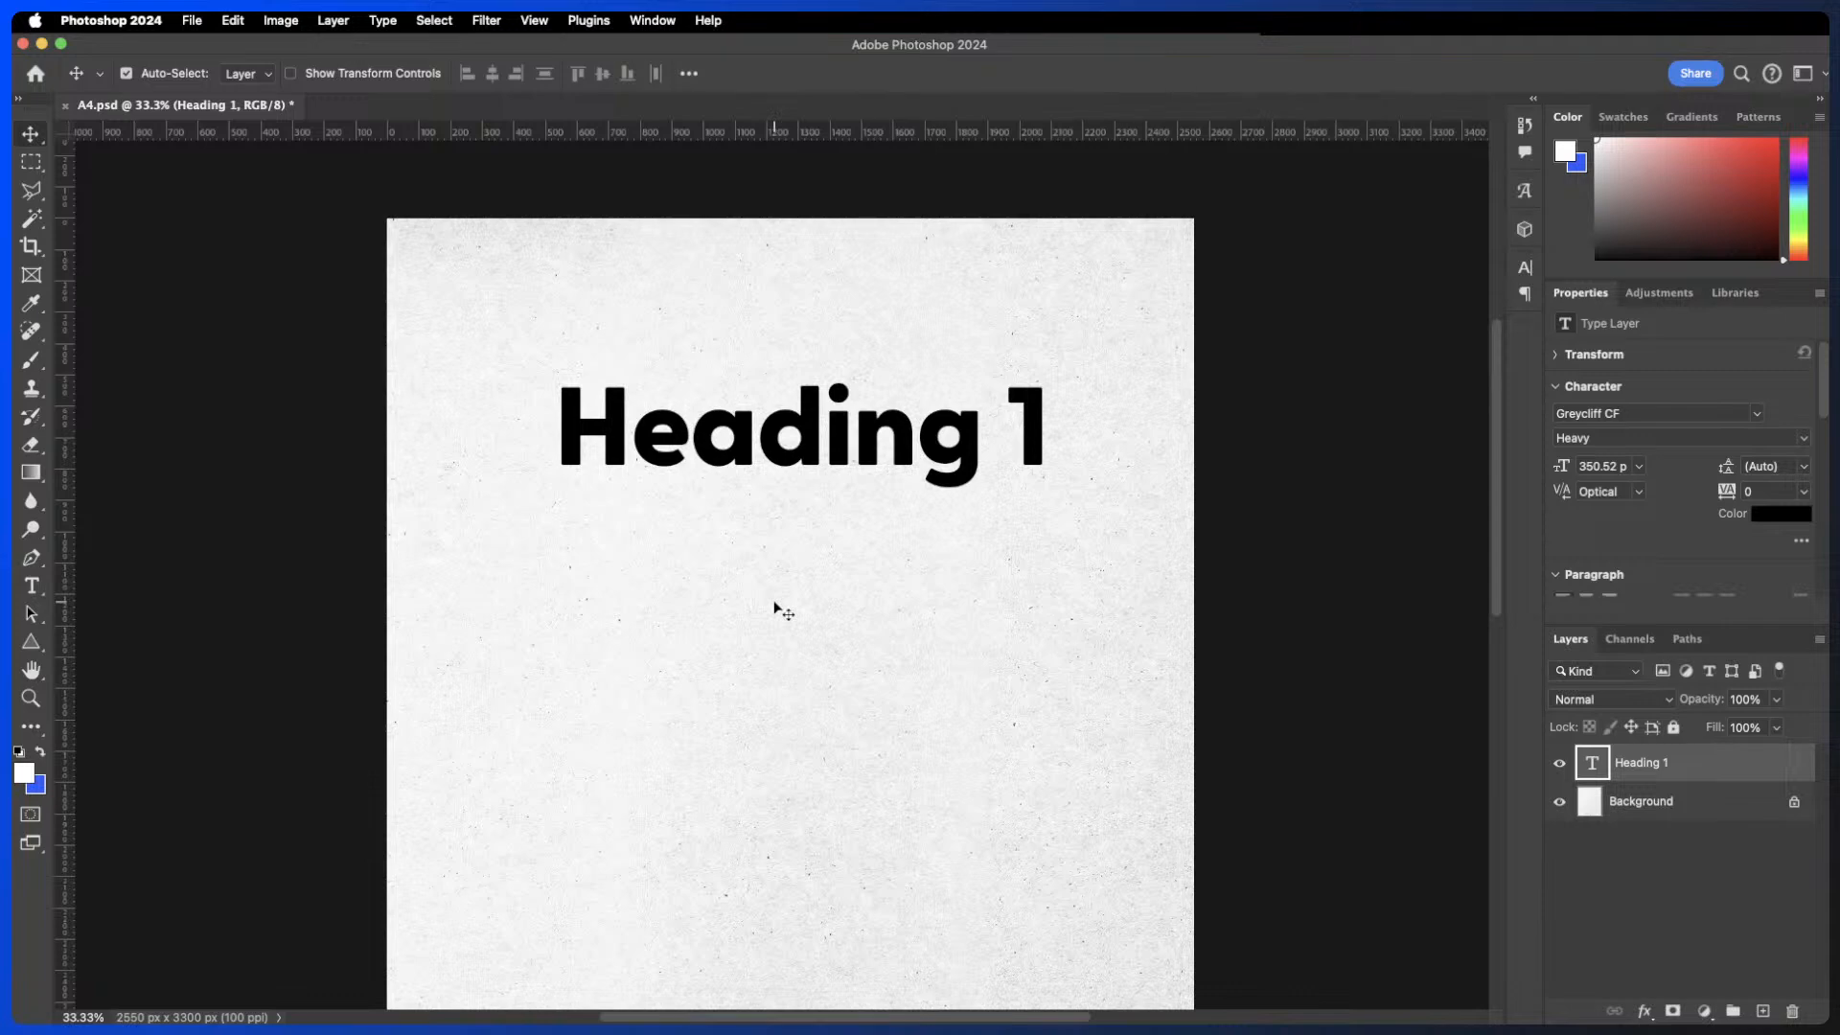
{"action": "key", "text": "t"}
{"action": "scroll", "coordinate": [702, 556], "scroll_direction": "down", "scroll_amount": 2}
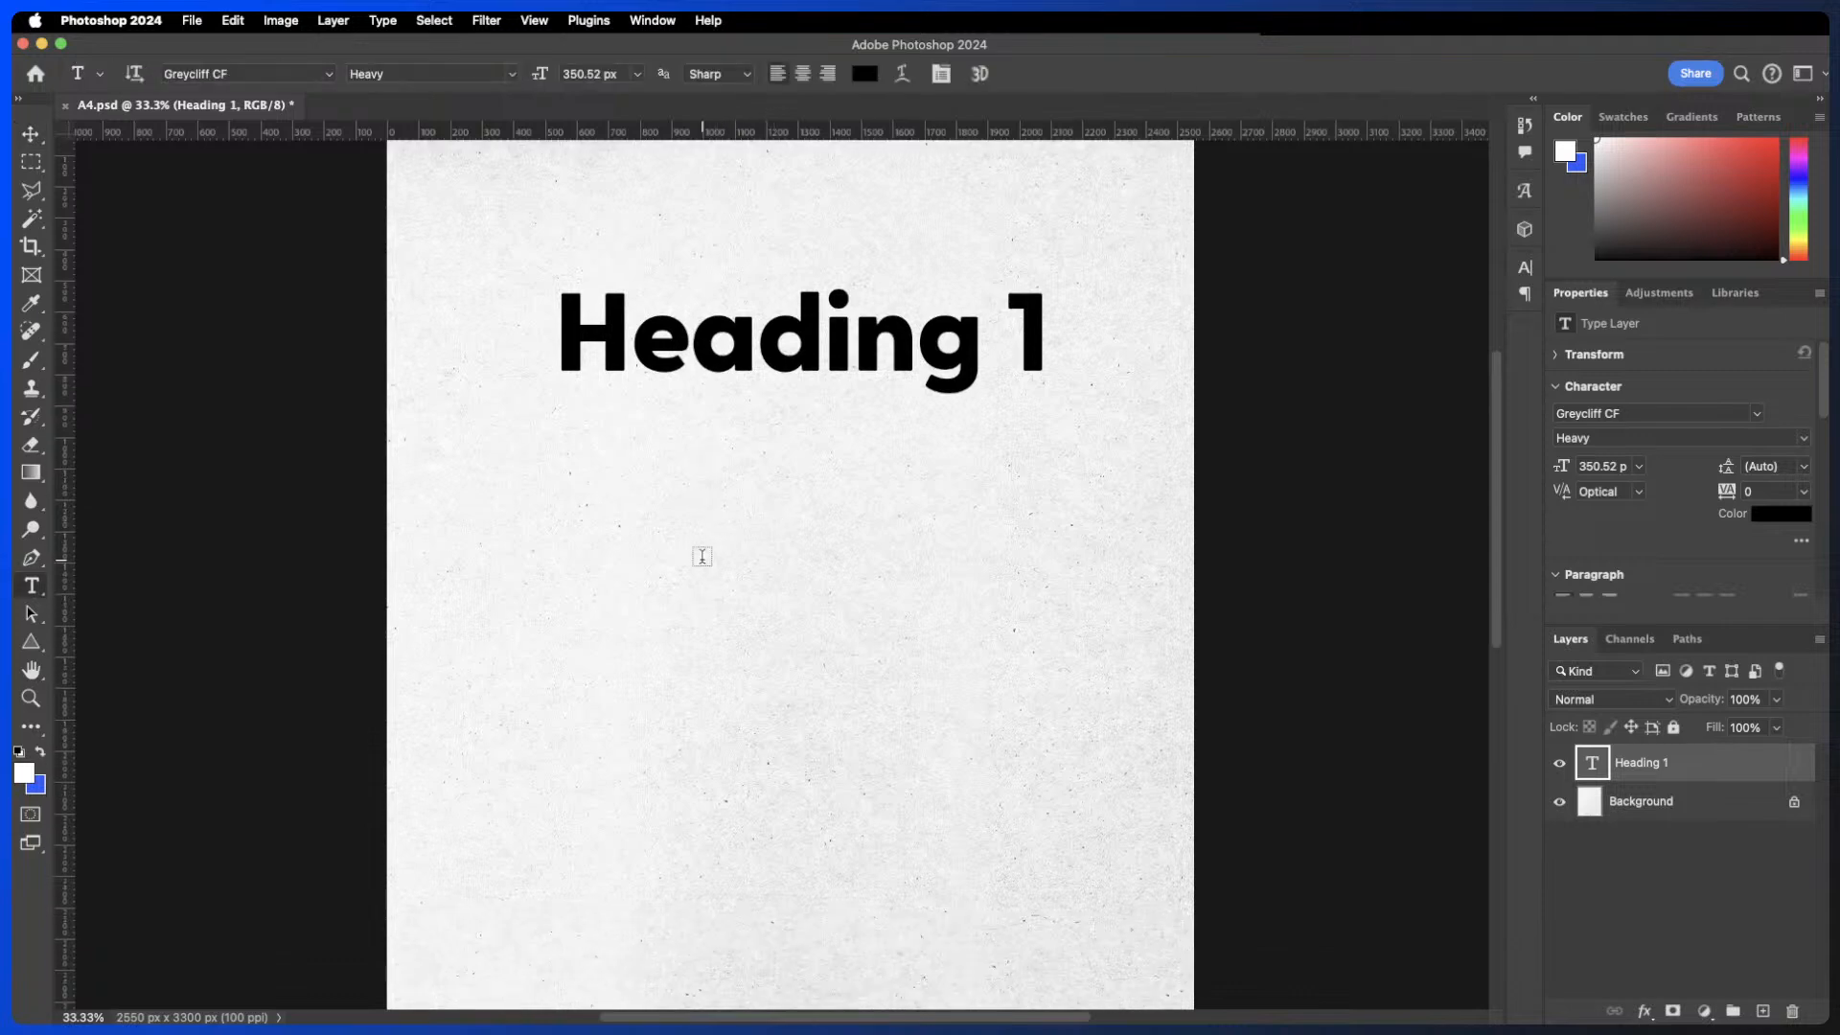
{"action": "scroll", "coordinate": [703, 556], "scroll_direction": "down", "scroll_amount": 1}
{"action": "left_click_drag", "start_coordinate": [440, 416], "coordinate": [1109, 856]}
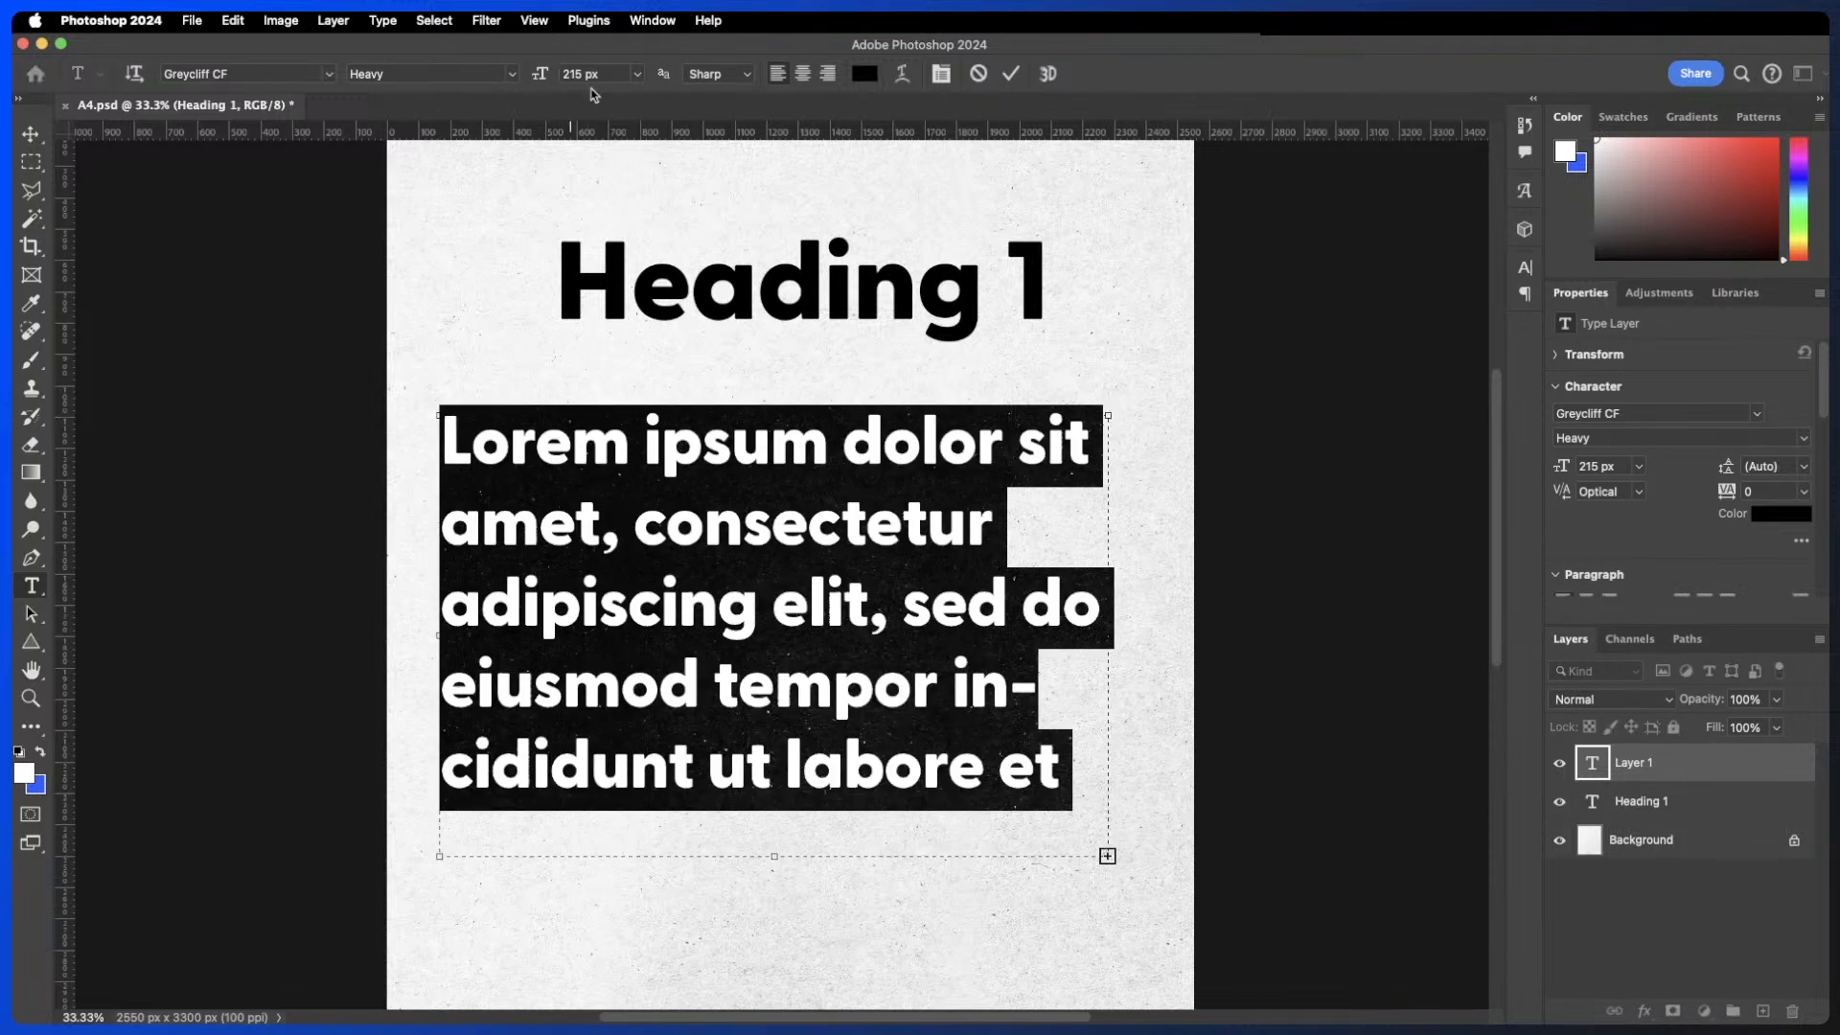
{"action": "left_click_drag", "start_coordinate": [690, 329], "coordinate": [899, 557]}
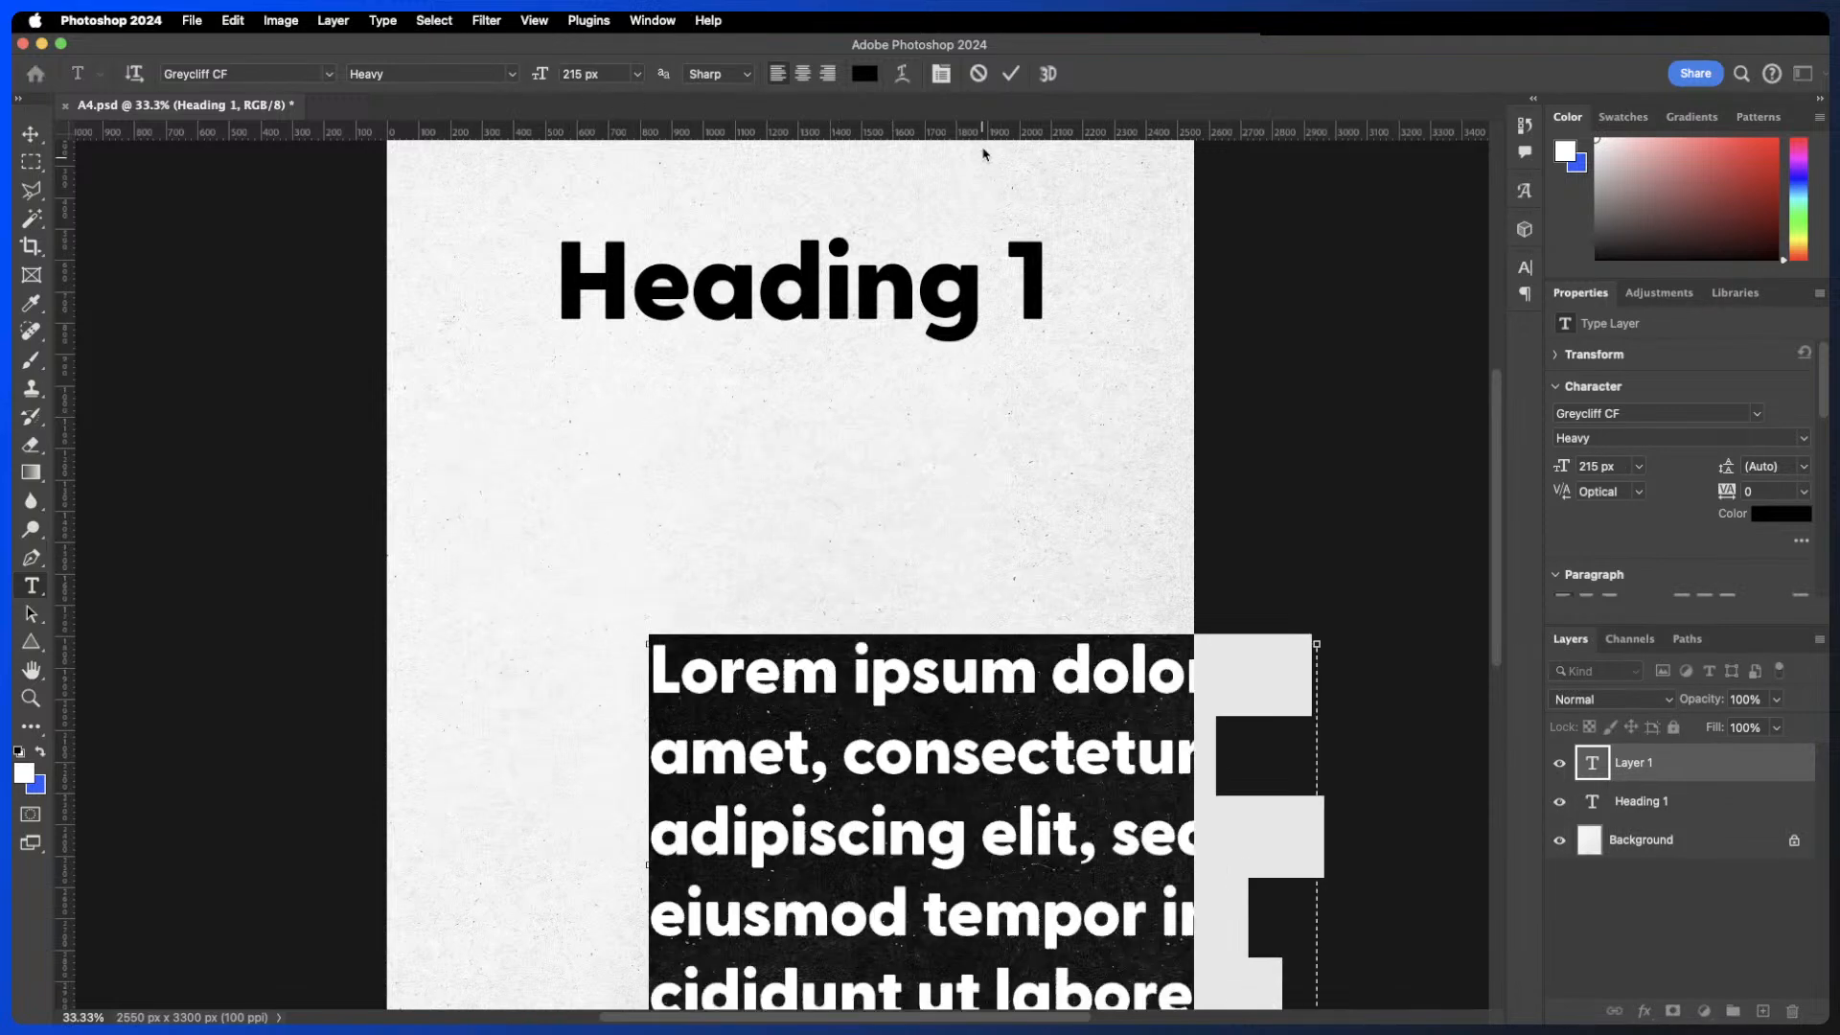
{"action": "left_click", "coordinate": [977, 73]}
- Draw a paragraph text box below the heading and set its placeholder text to Regular at 60 px
{"action": "left_click_drag", "start_coordinate": [470, 416], "coordinate": [1067, 937]}
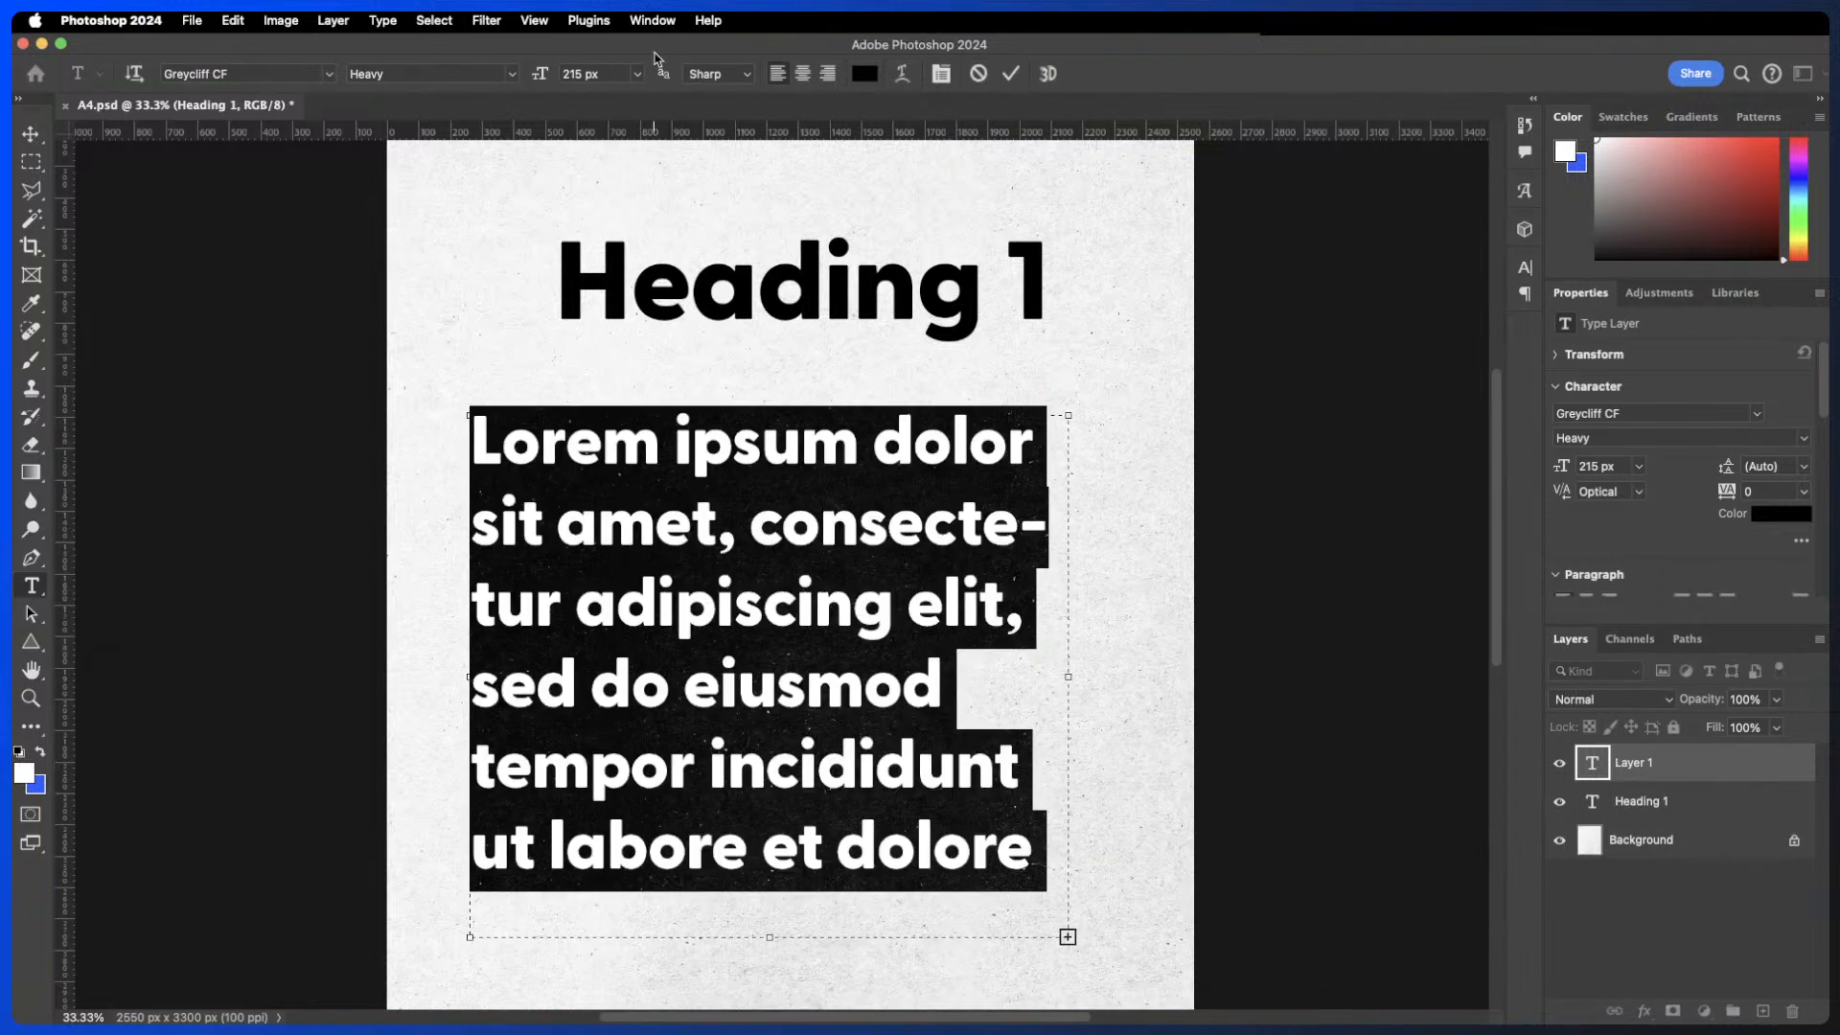
{"action": "left_click", "coordinate": [504, 74]}
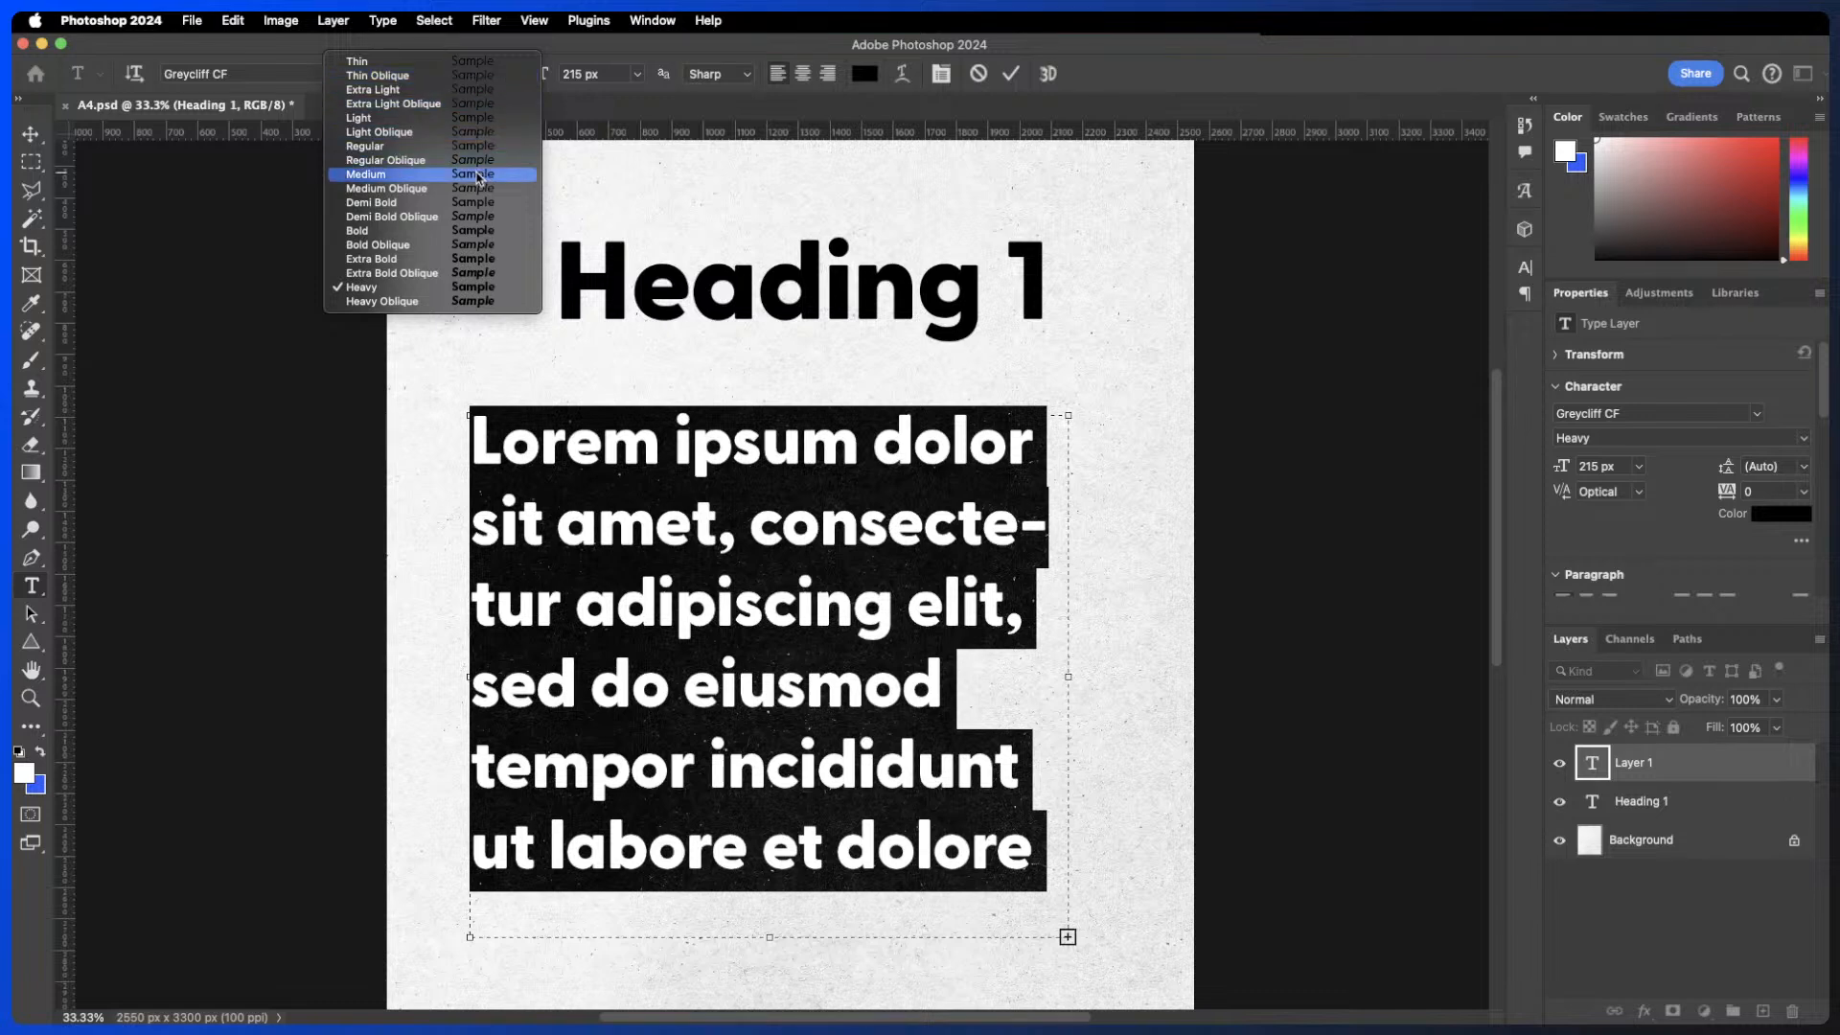
{"action": "left_click", "coordinate": [470, 147]}
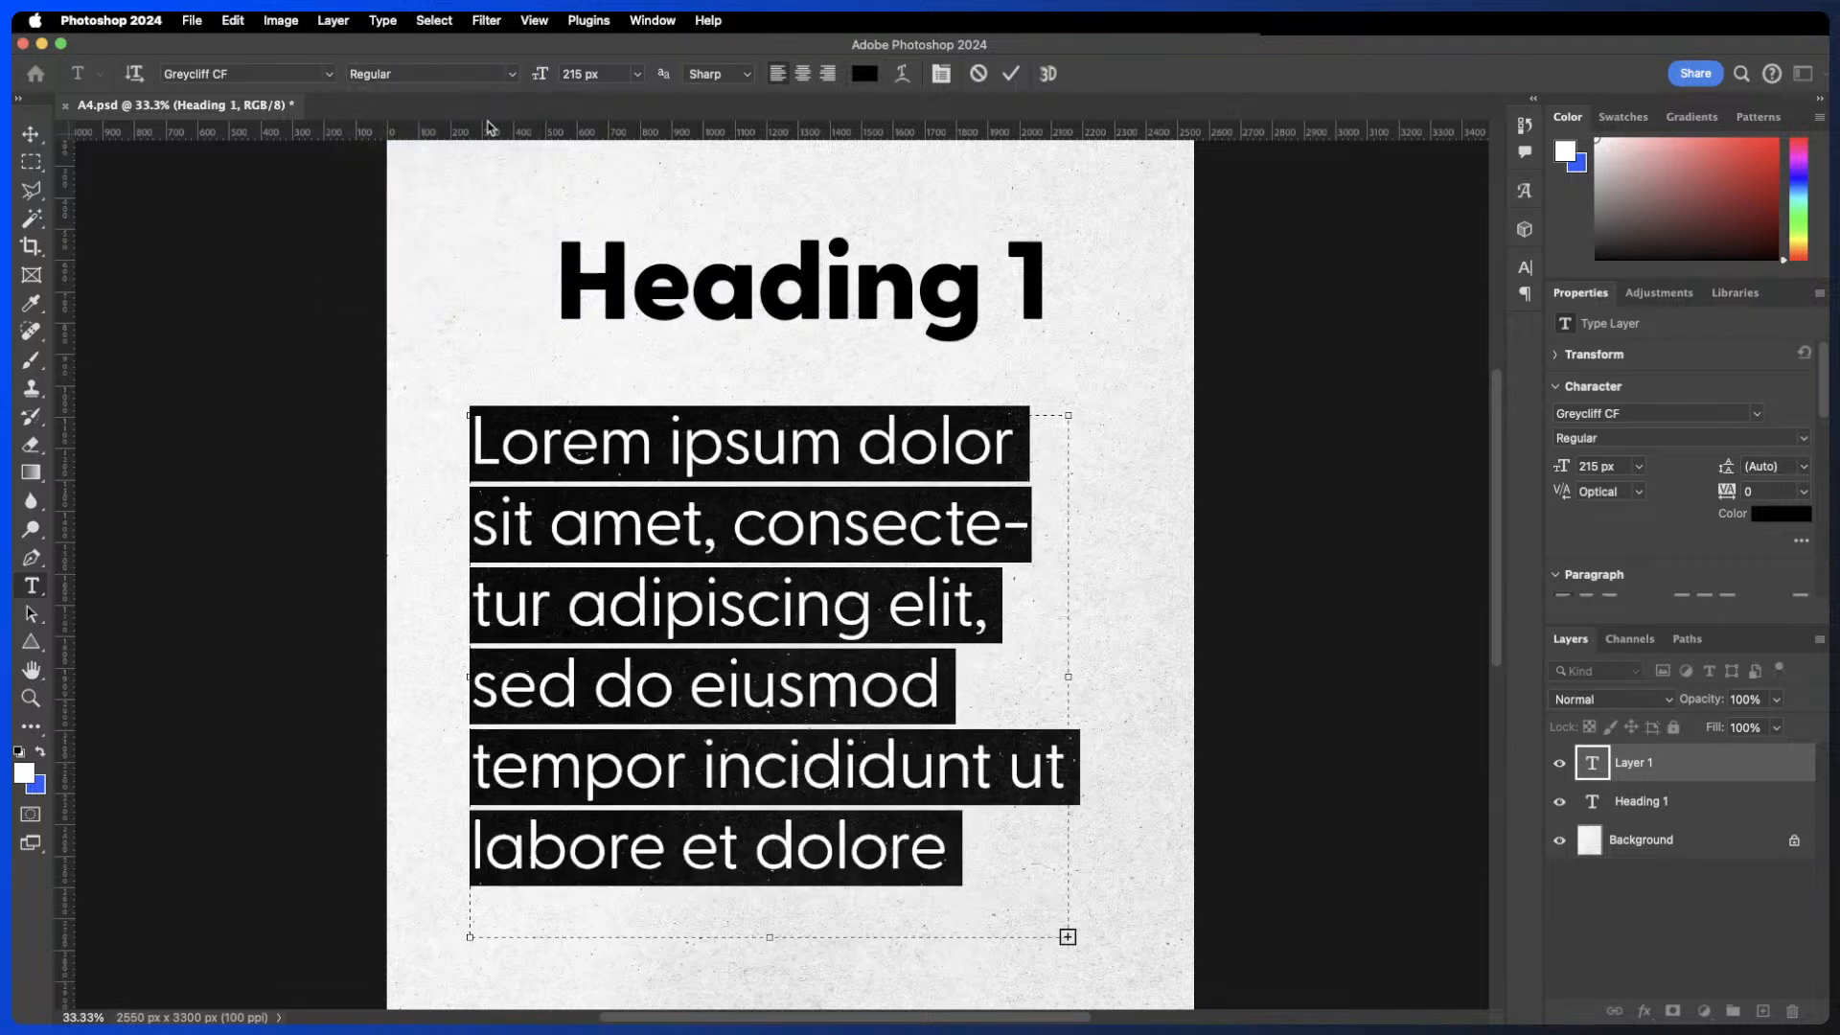
{"action": "left_click", "coordinate": [593, 75]}
{"action": "type", "text": "60"}
{"action": "key", "text": "Return"}
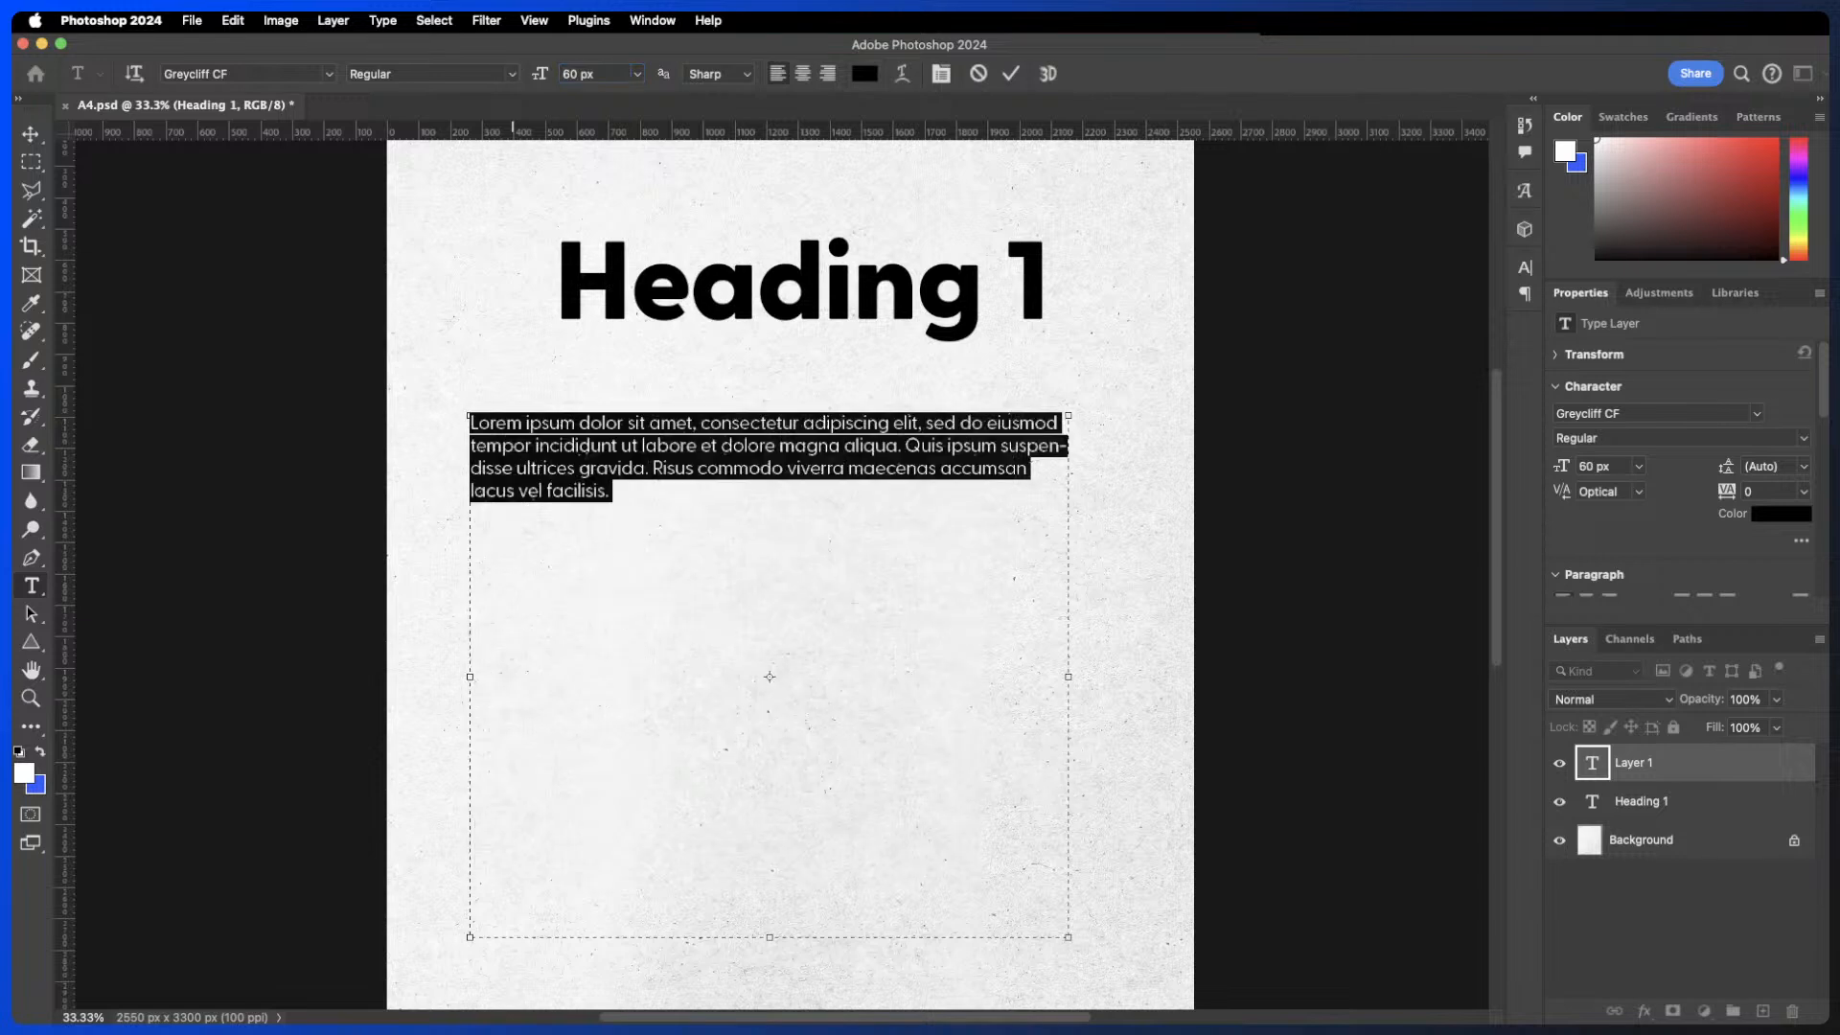
{"action": "left_click", "coordinate": [642, 490]}
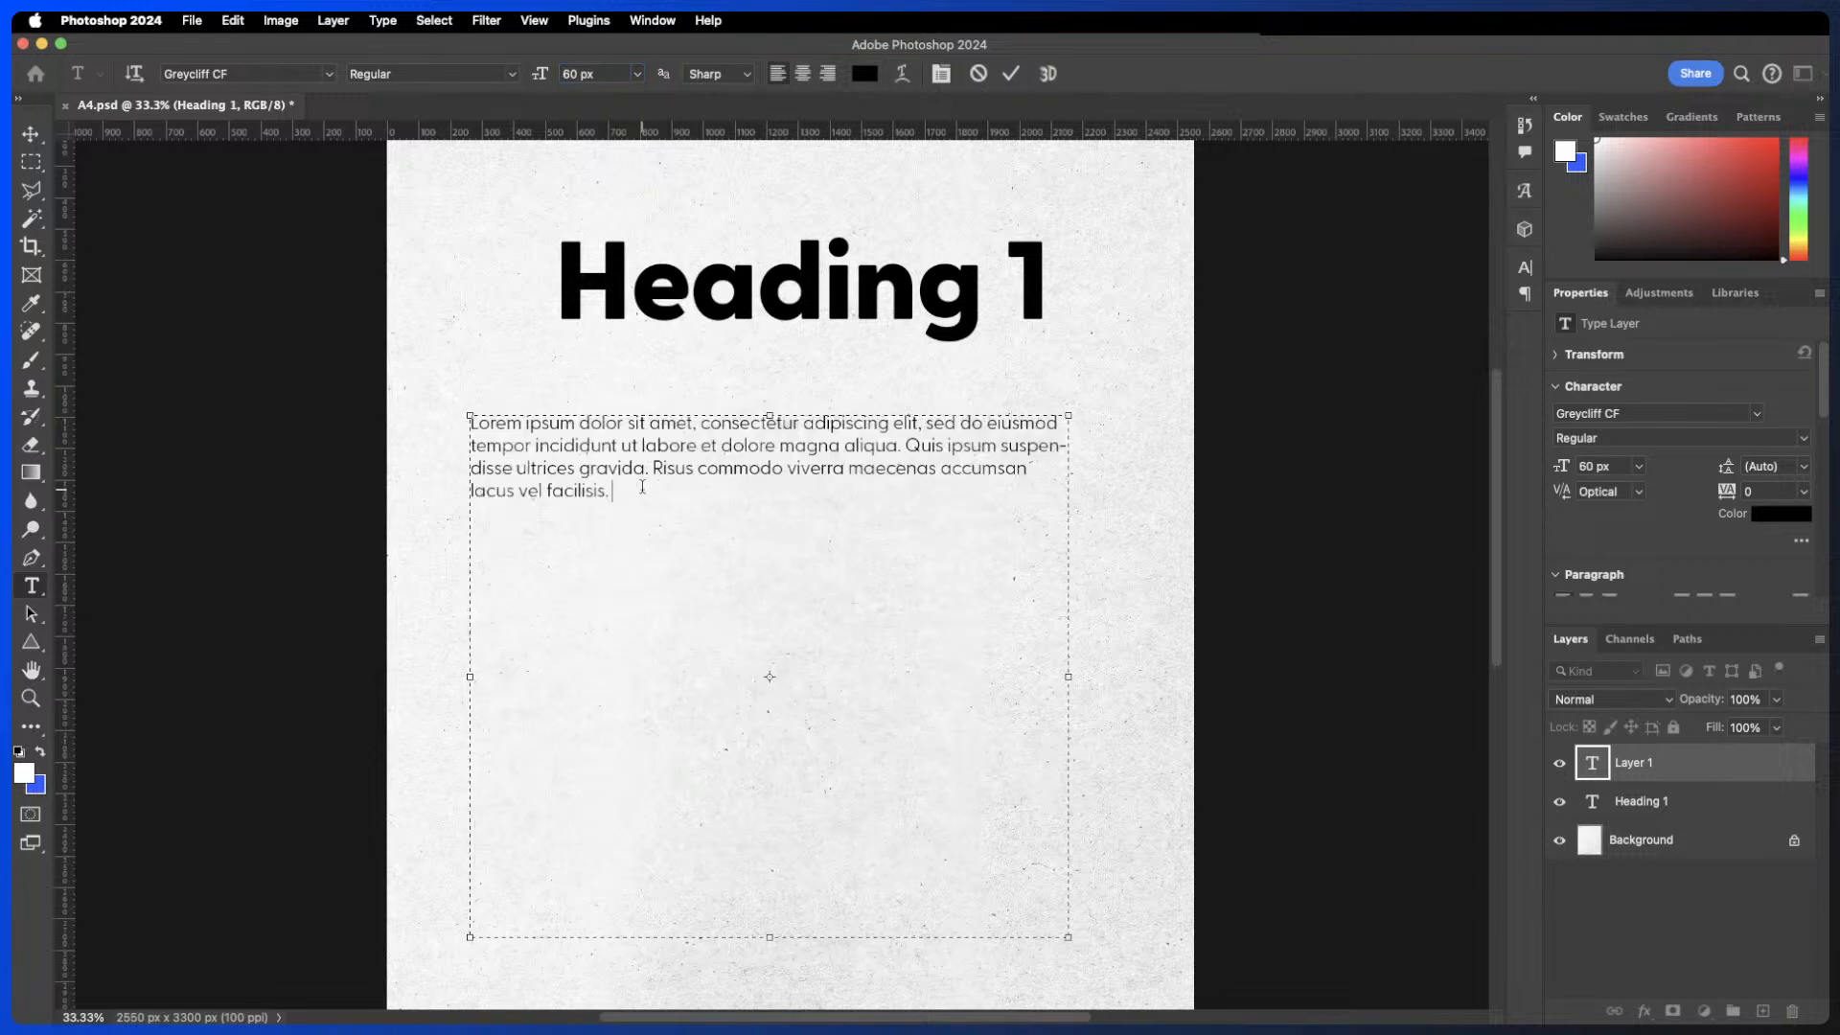
{"action": "left_click_drag", "start_coordinate": [642, 490], "coordinate": [447, 408]}
{"action": "key", "text": "super+c"}
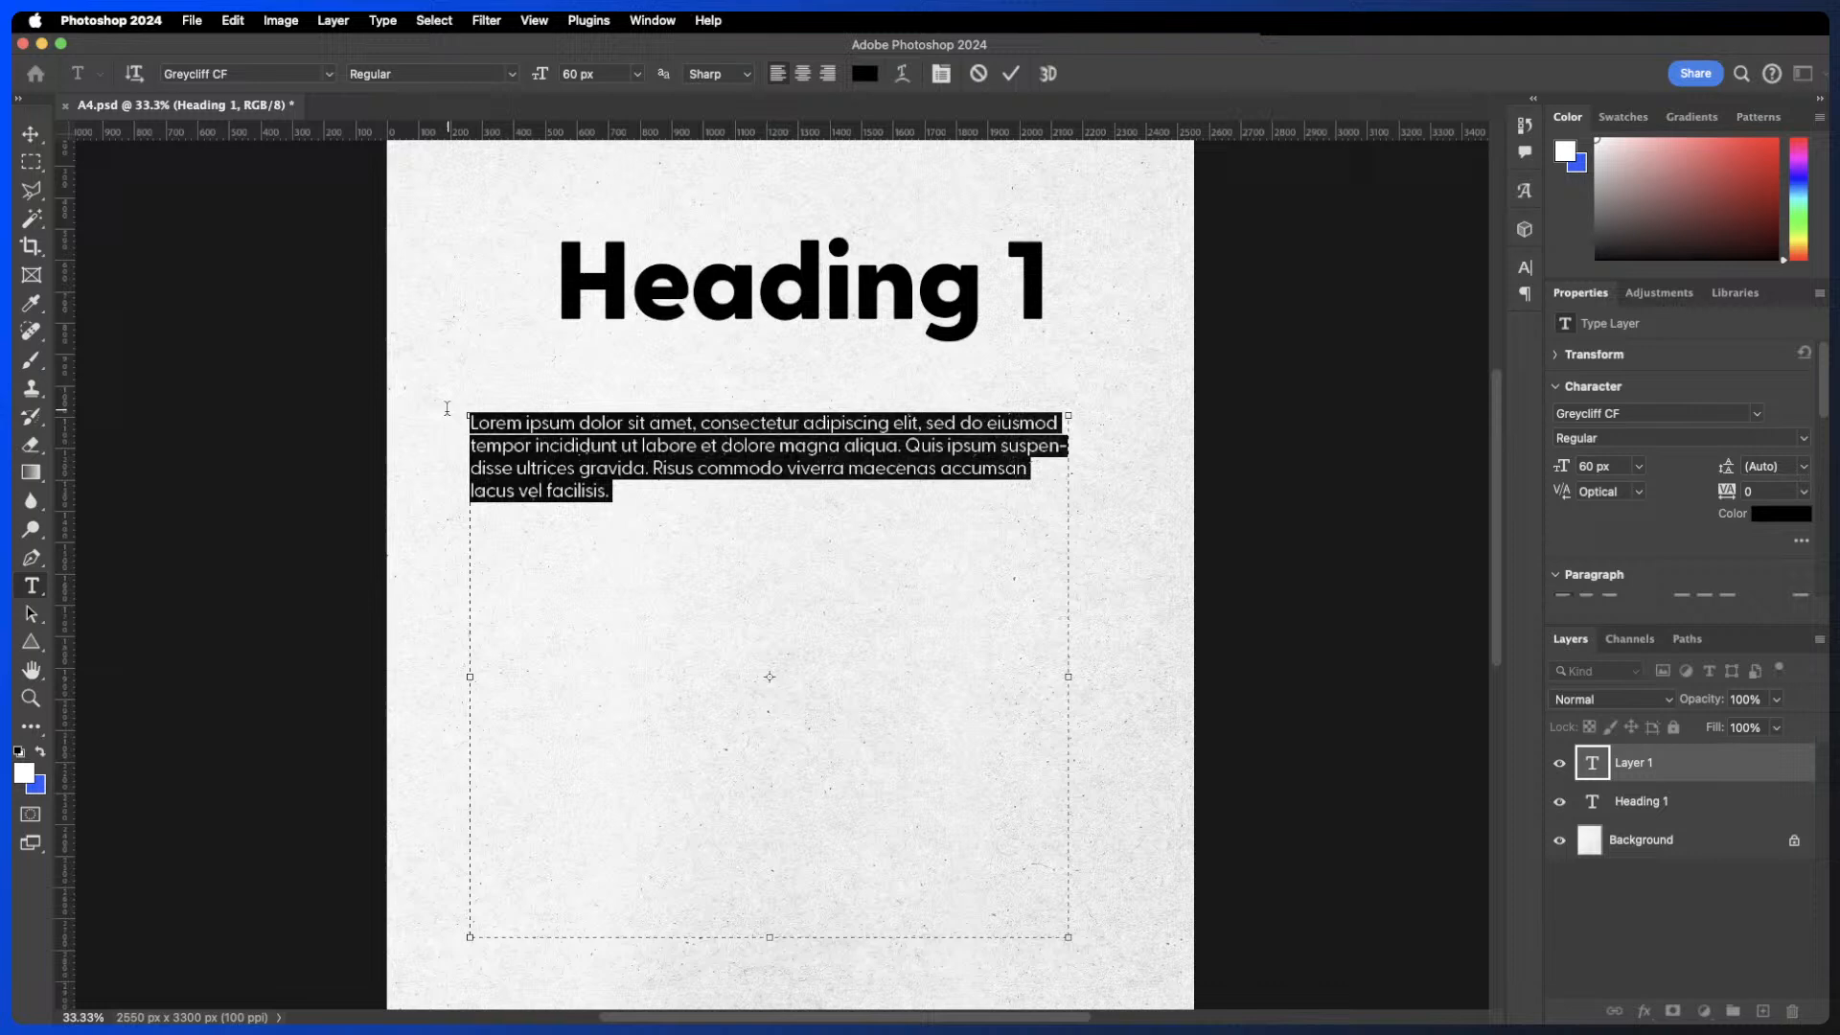
{"action": "left_click", "coordinate": [628, 490]}
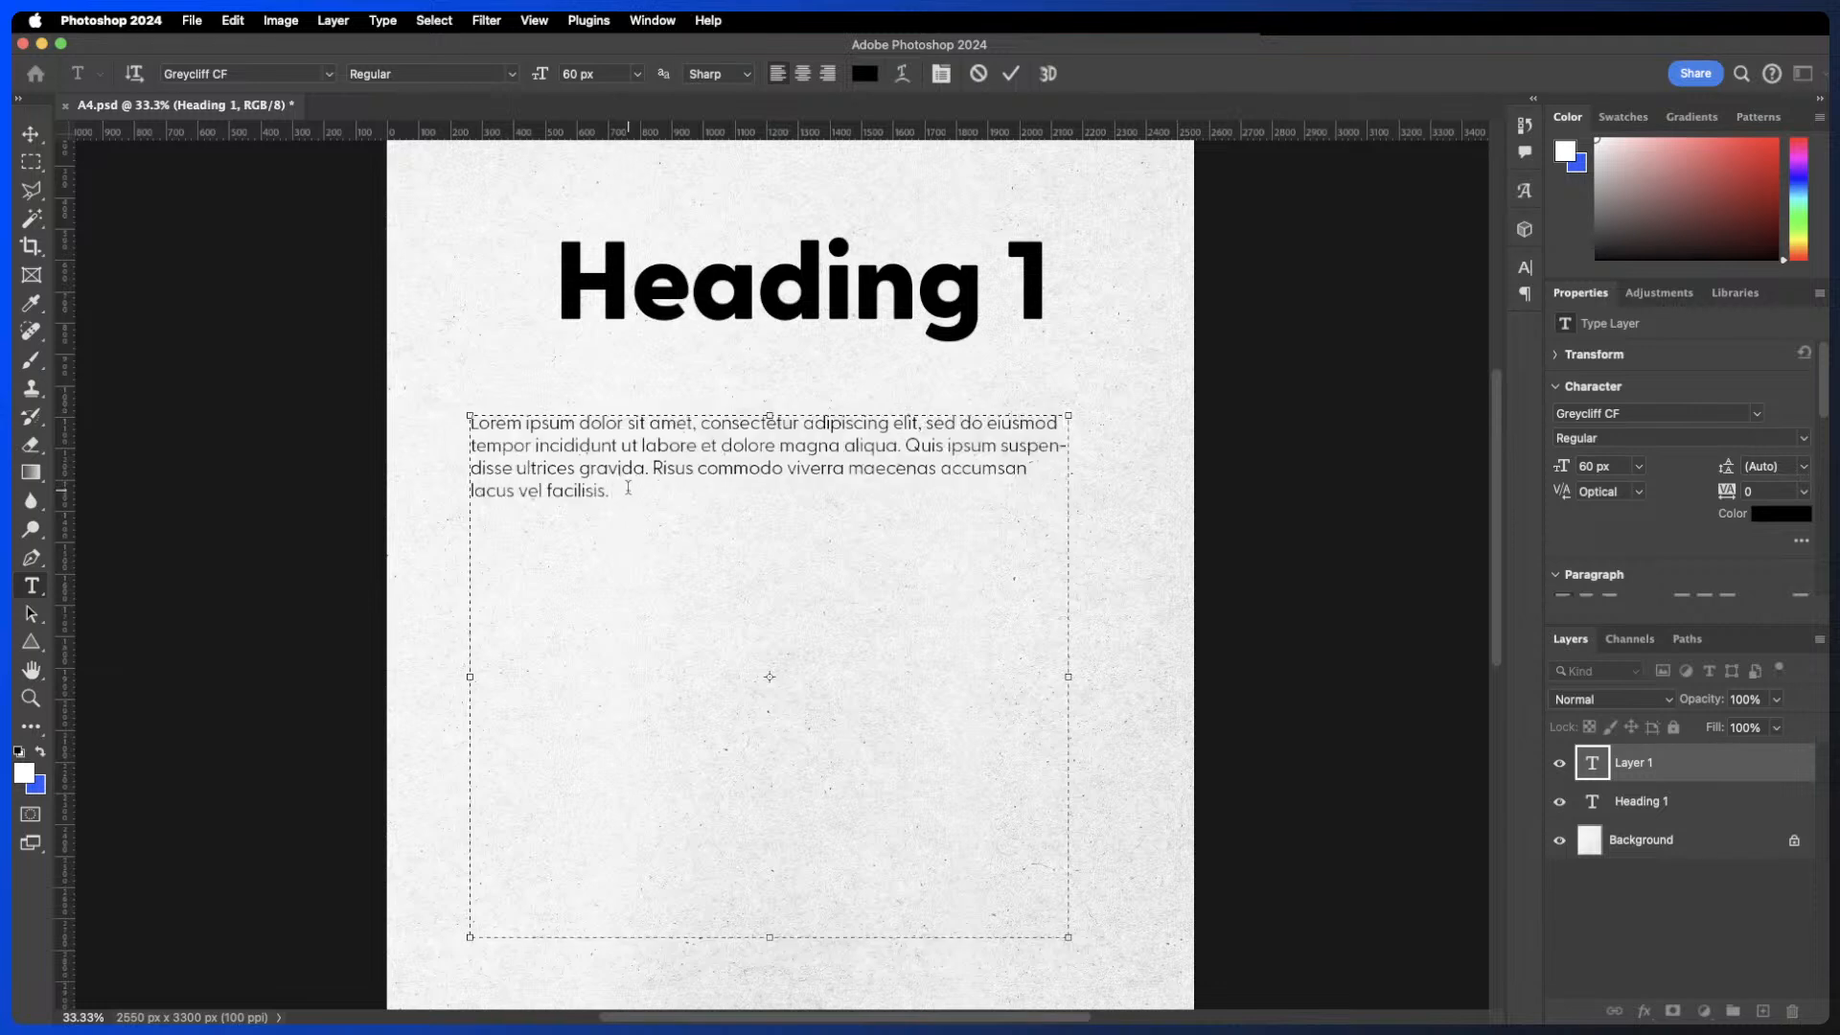
- Paste the copied placeholder text twice into the paragraph box to extend it and commit the text
{"action": "key", "text": "super+v"}
{"action": "key", "text": "super+v"}
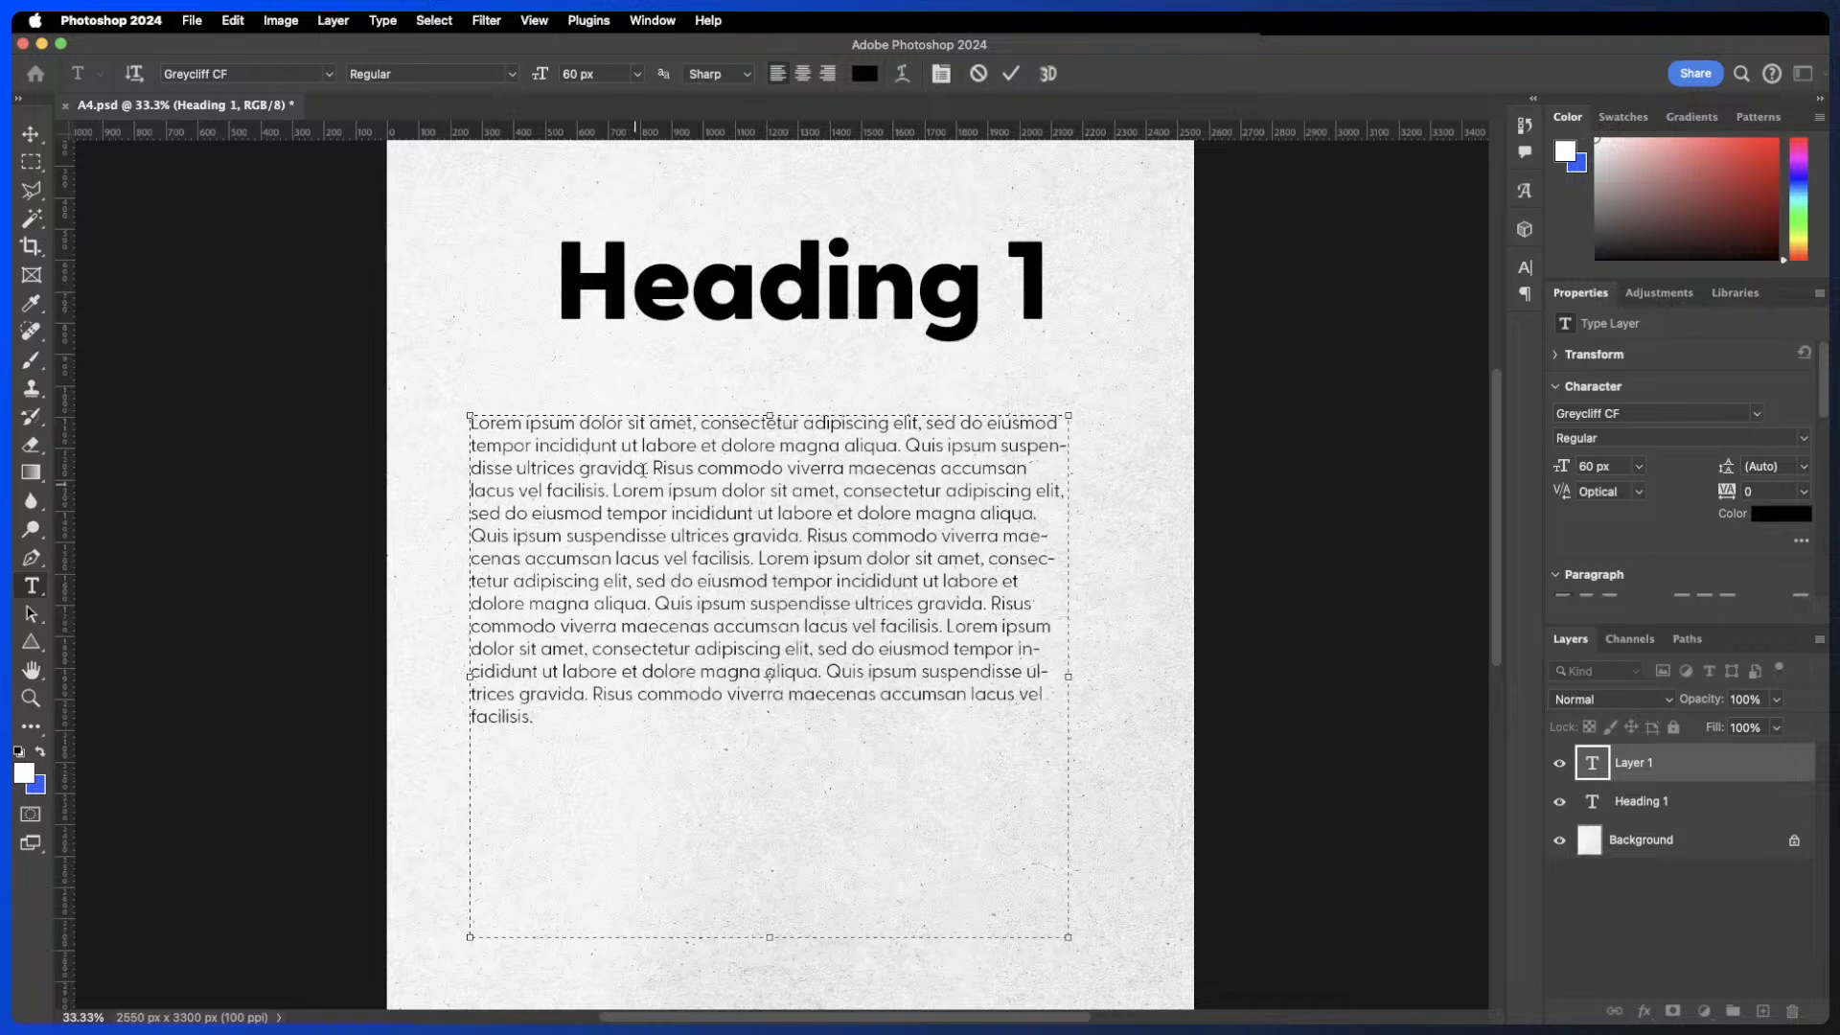
{"action": "left_click", "coordinate": [1013, 75]}
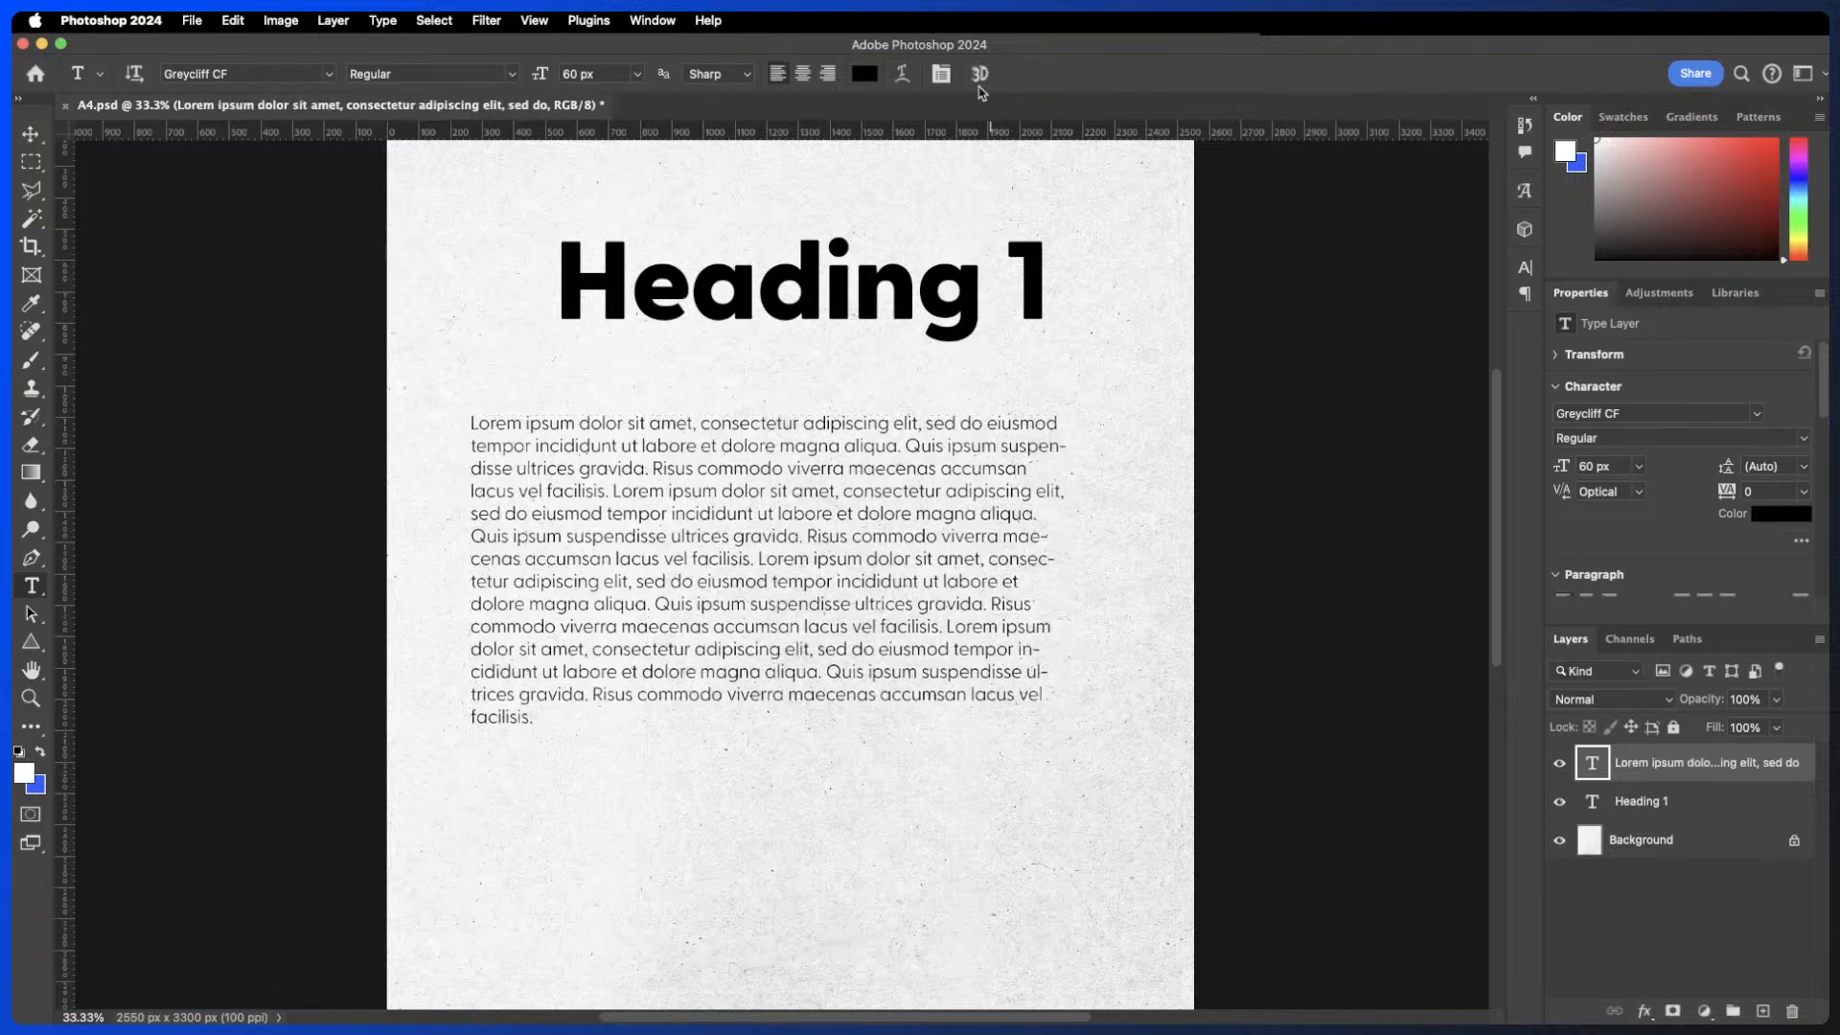
- Scale the Heading 1 text down to about 67% and place it against the left margin
{"action": "key", "text": "v"}
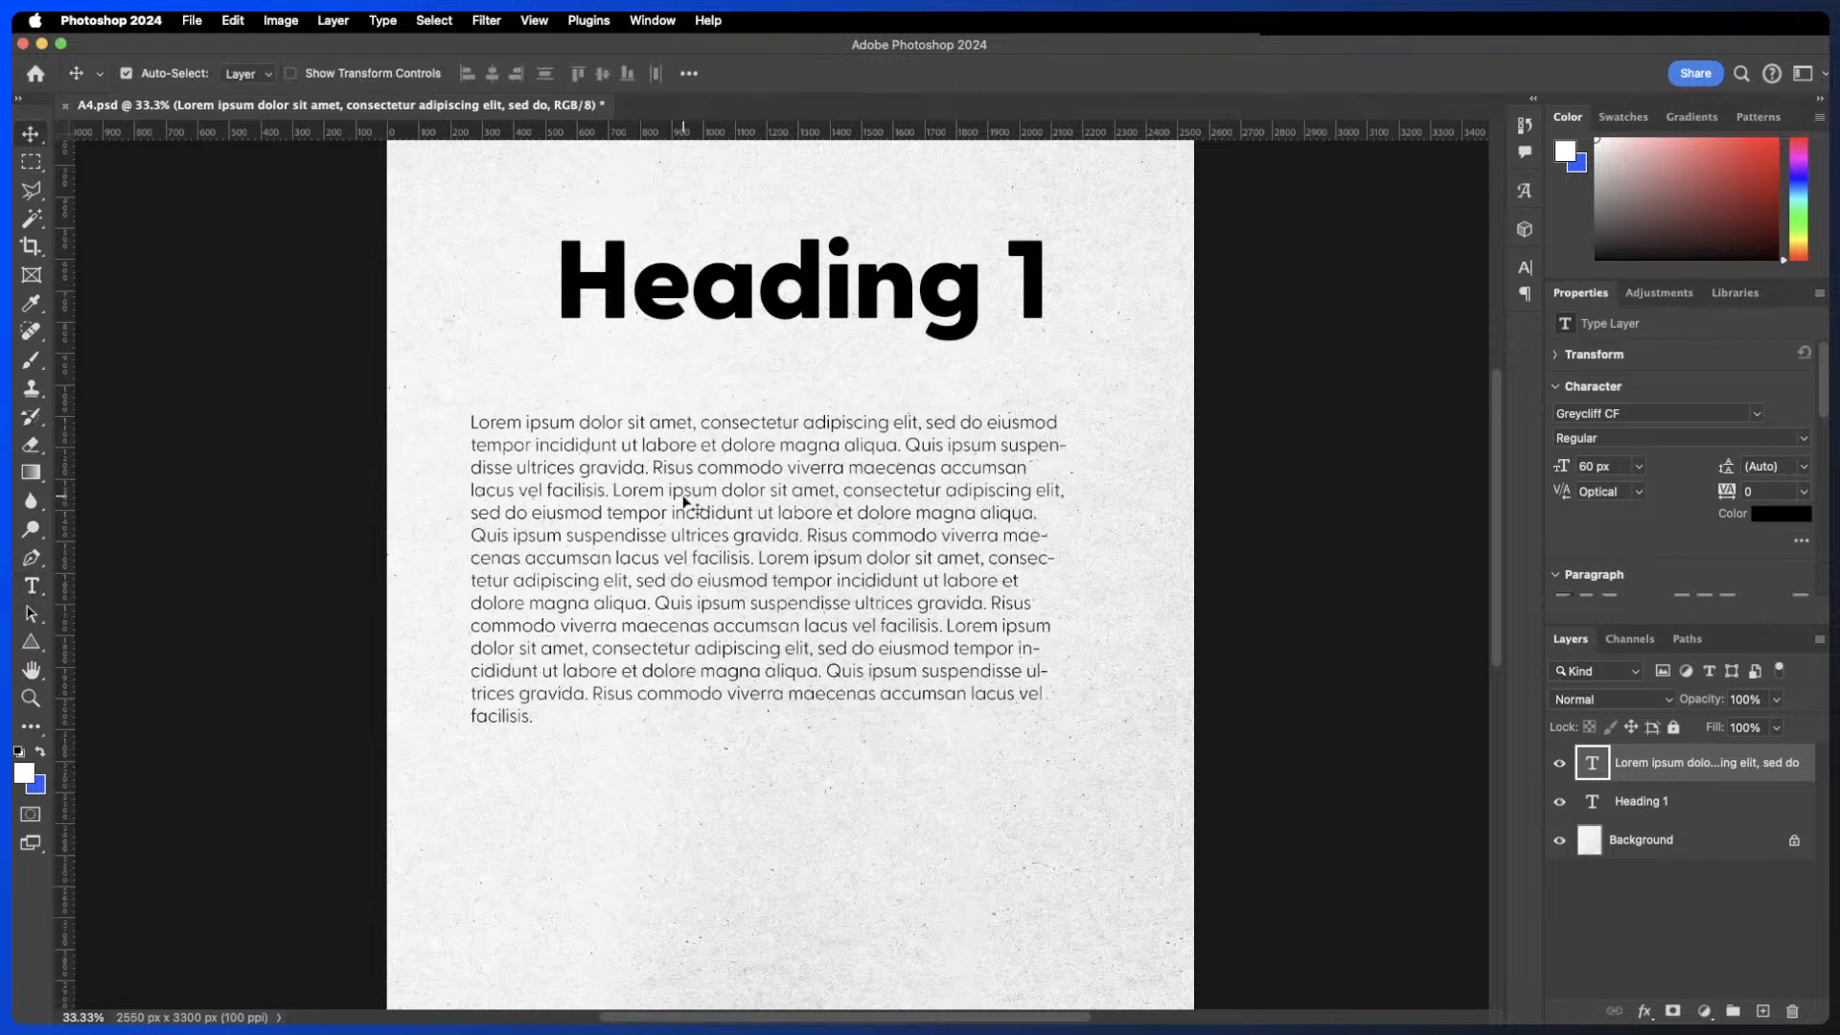
{"action": "left_click", "coordinate": [810, 296], "text": "super"}
{"action": "key", "text": "super+t"}
{"action": "left_click_drag", "start_coordinate": [1051, 287], "coordinate": [743, 331]}
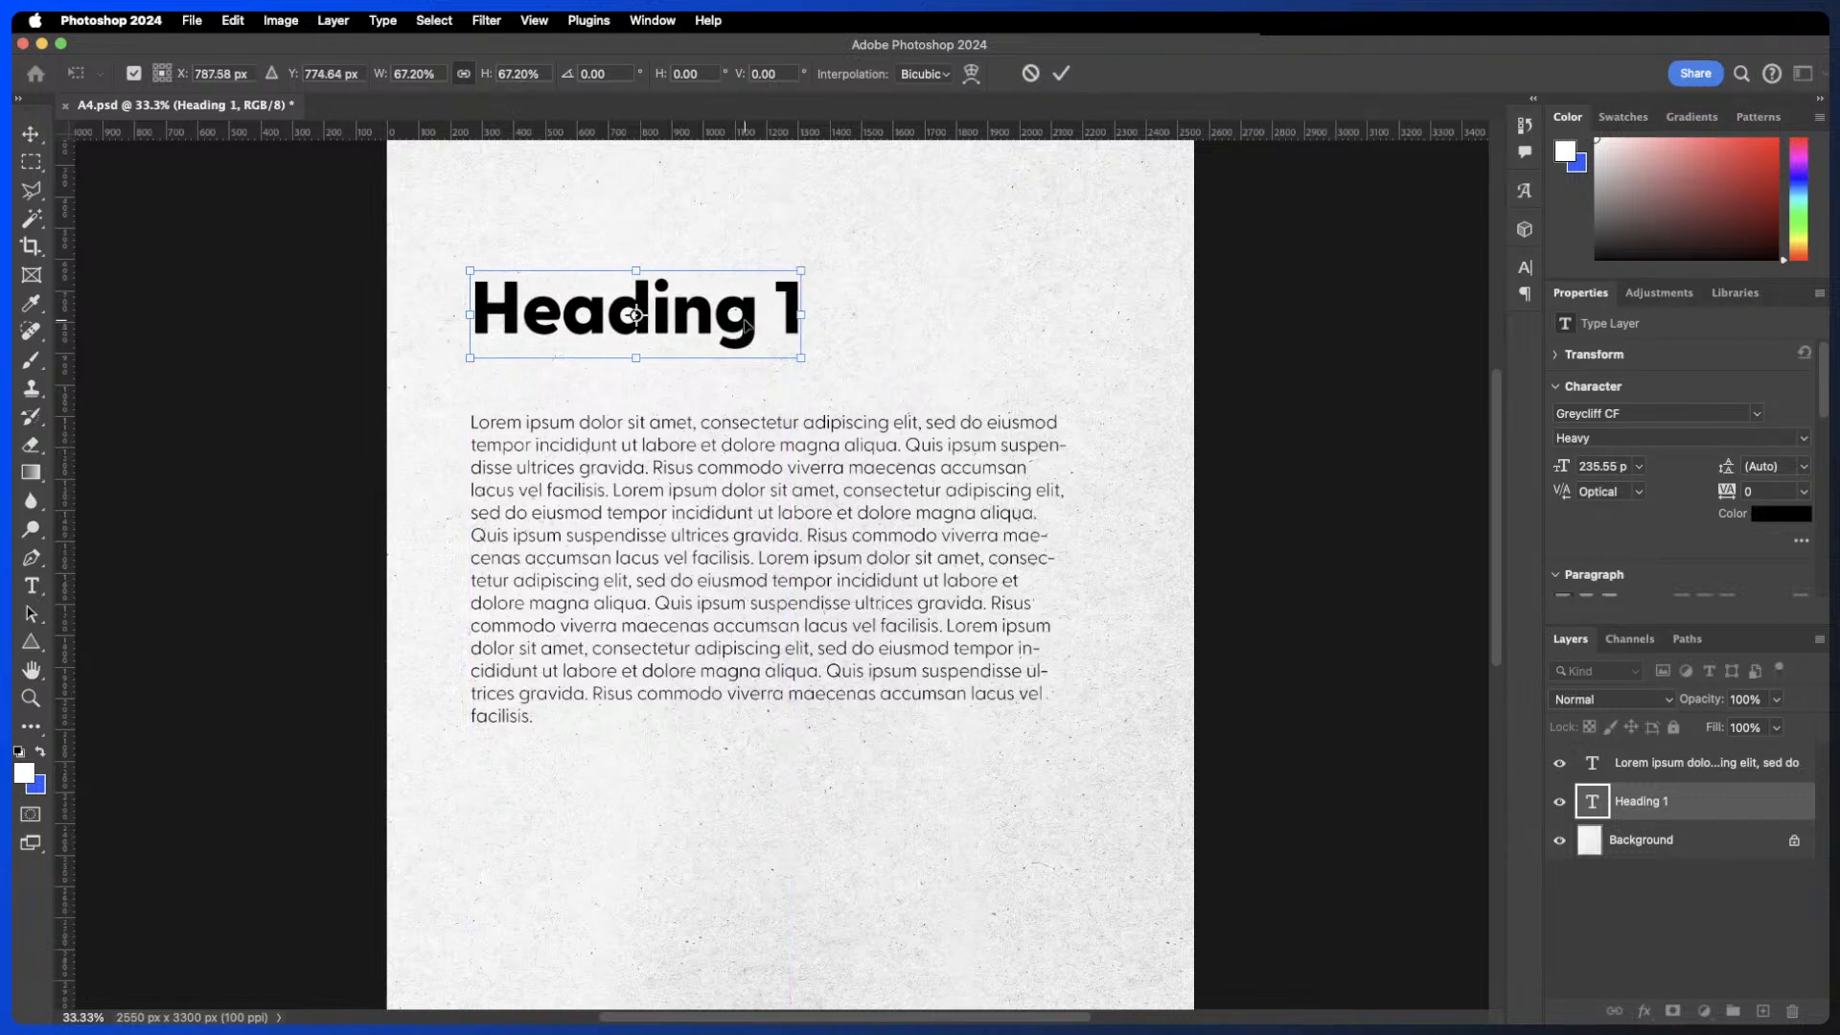
{"action": "key", "text": "Return"}
- Select the heading's text to check its settings, then move the heading slightly down and left
{"action": "double_click", "coordinate": [751, 318]}
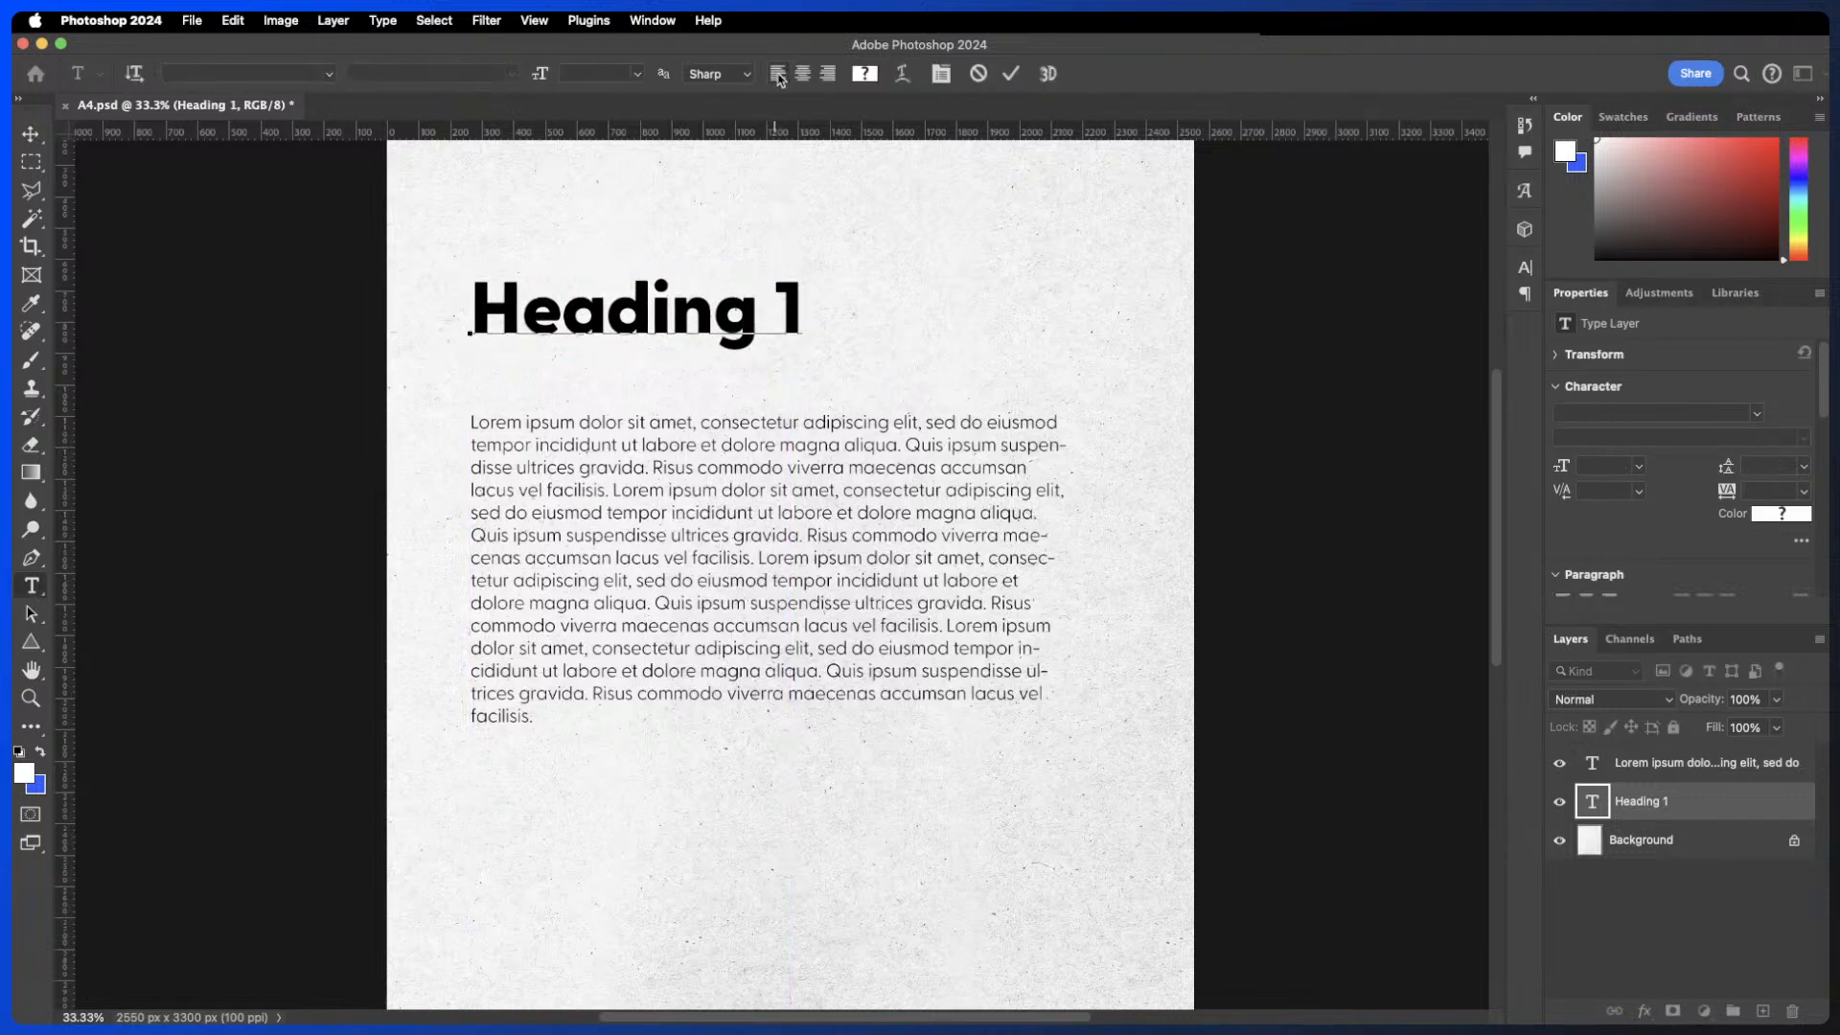
{"action": "key", "text": "super+a"}
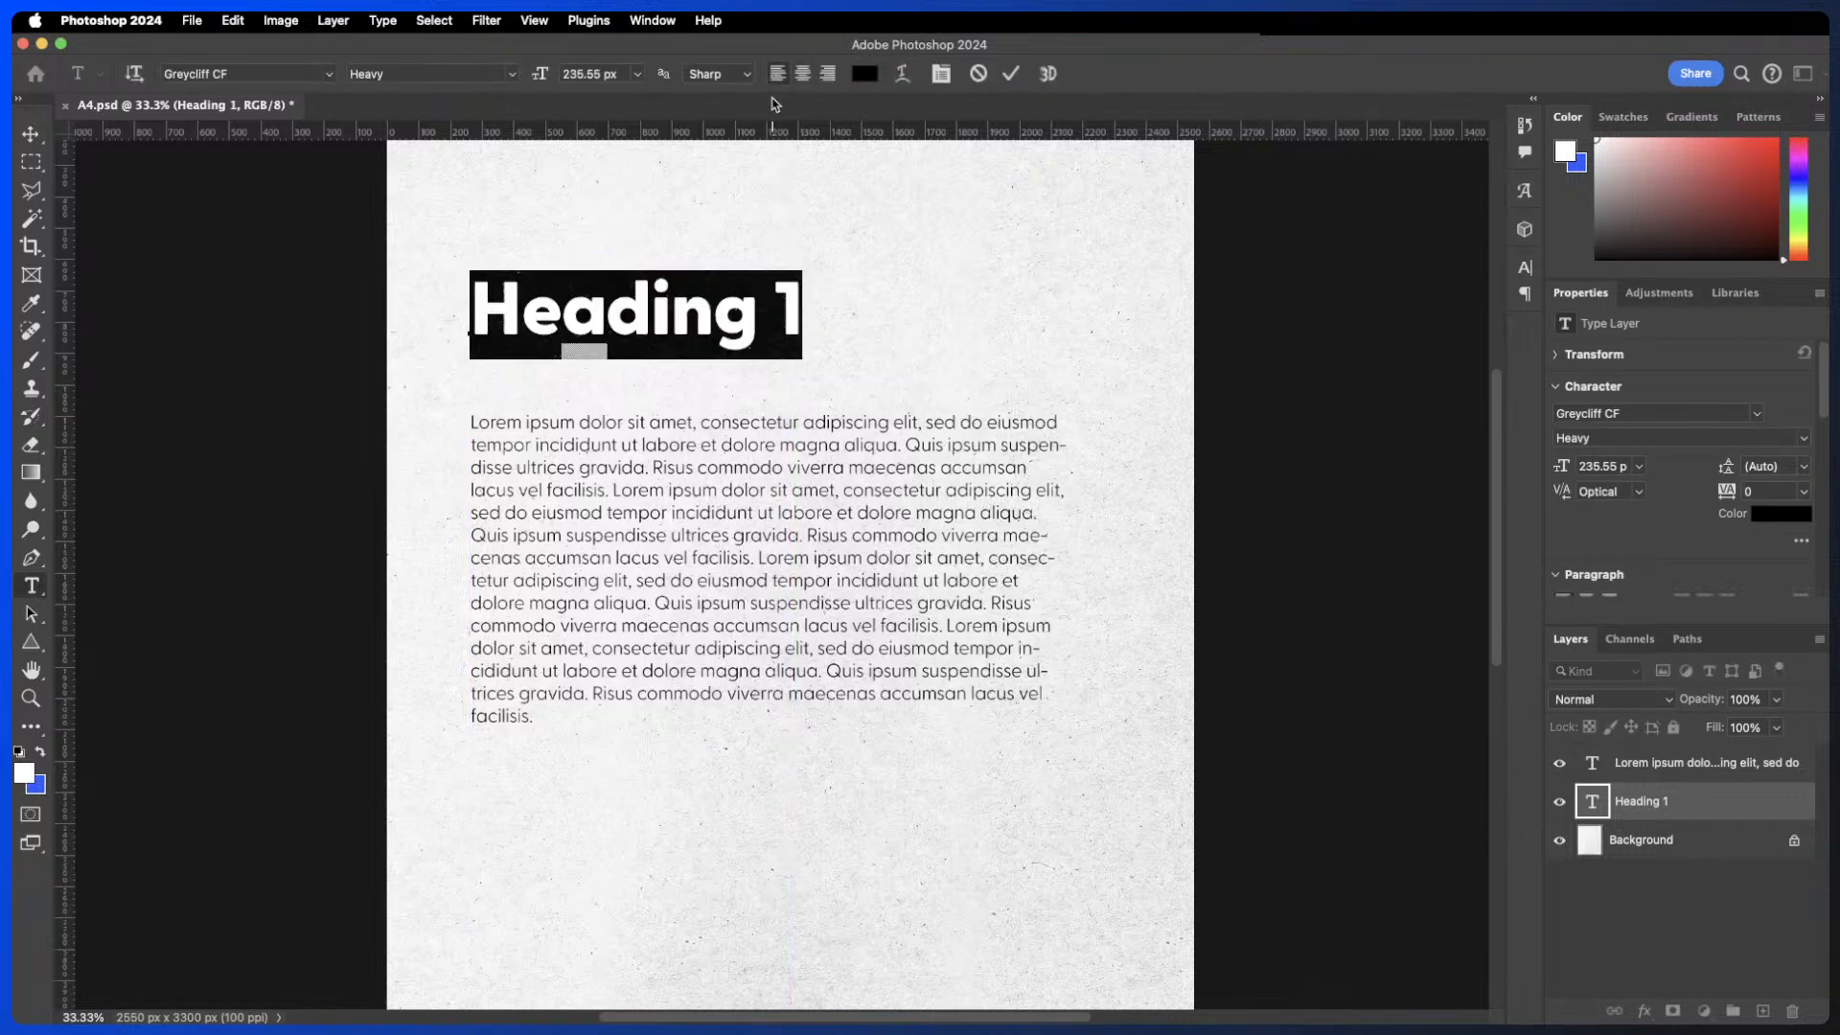
{"action": "left_click", "coordinate": [1010, 73]}
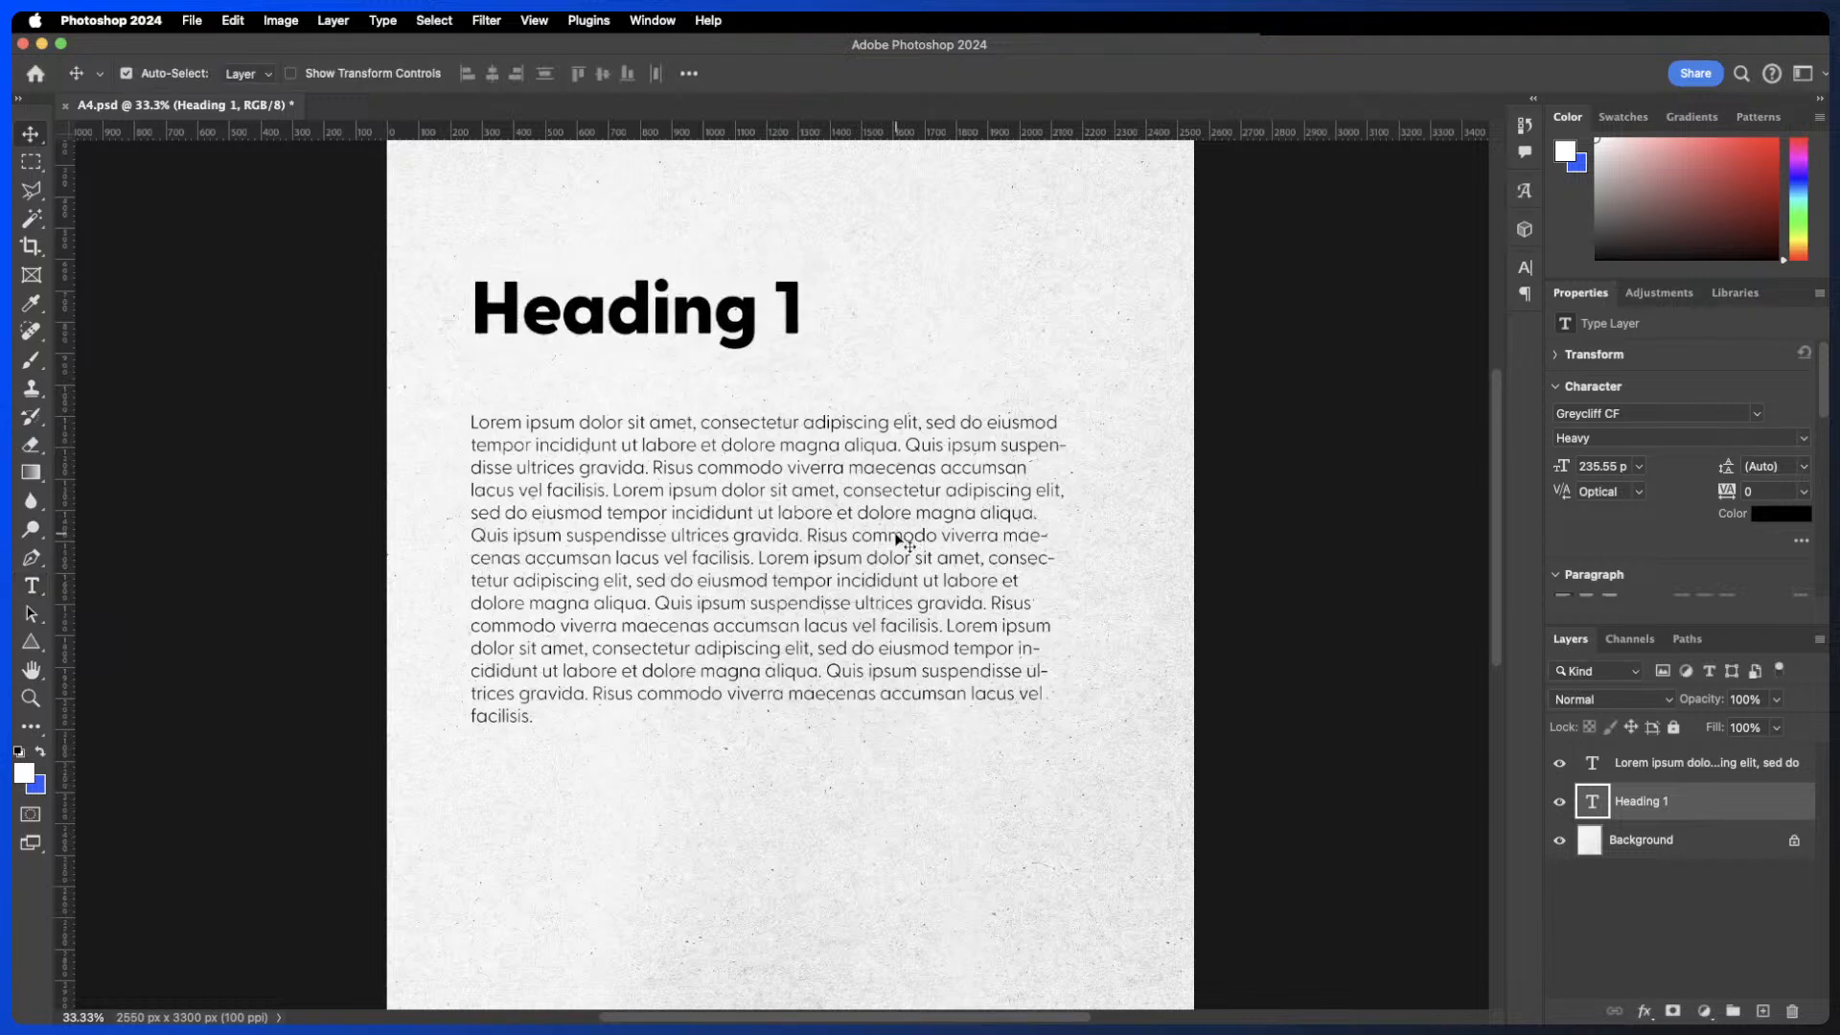
{"action": "left_click_drag", "start_coordinate": [738, 330], "coordinate": [710, 347]}
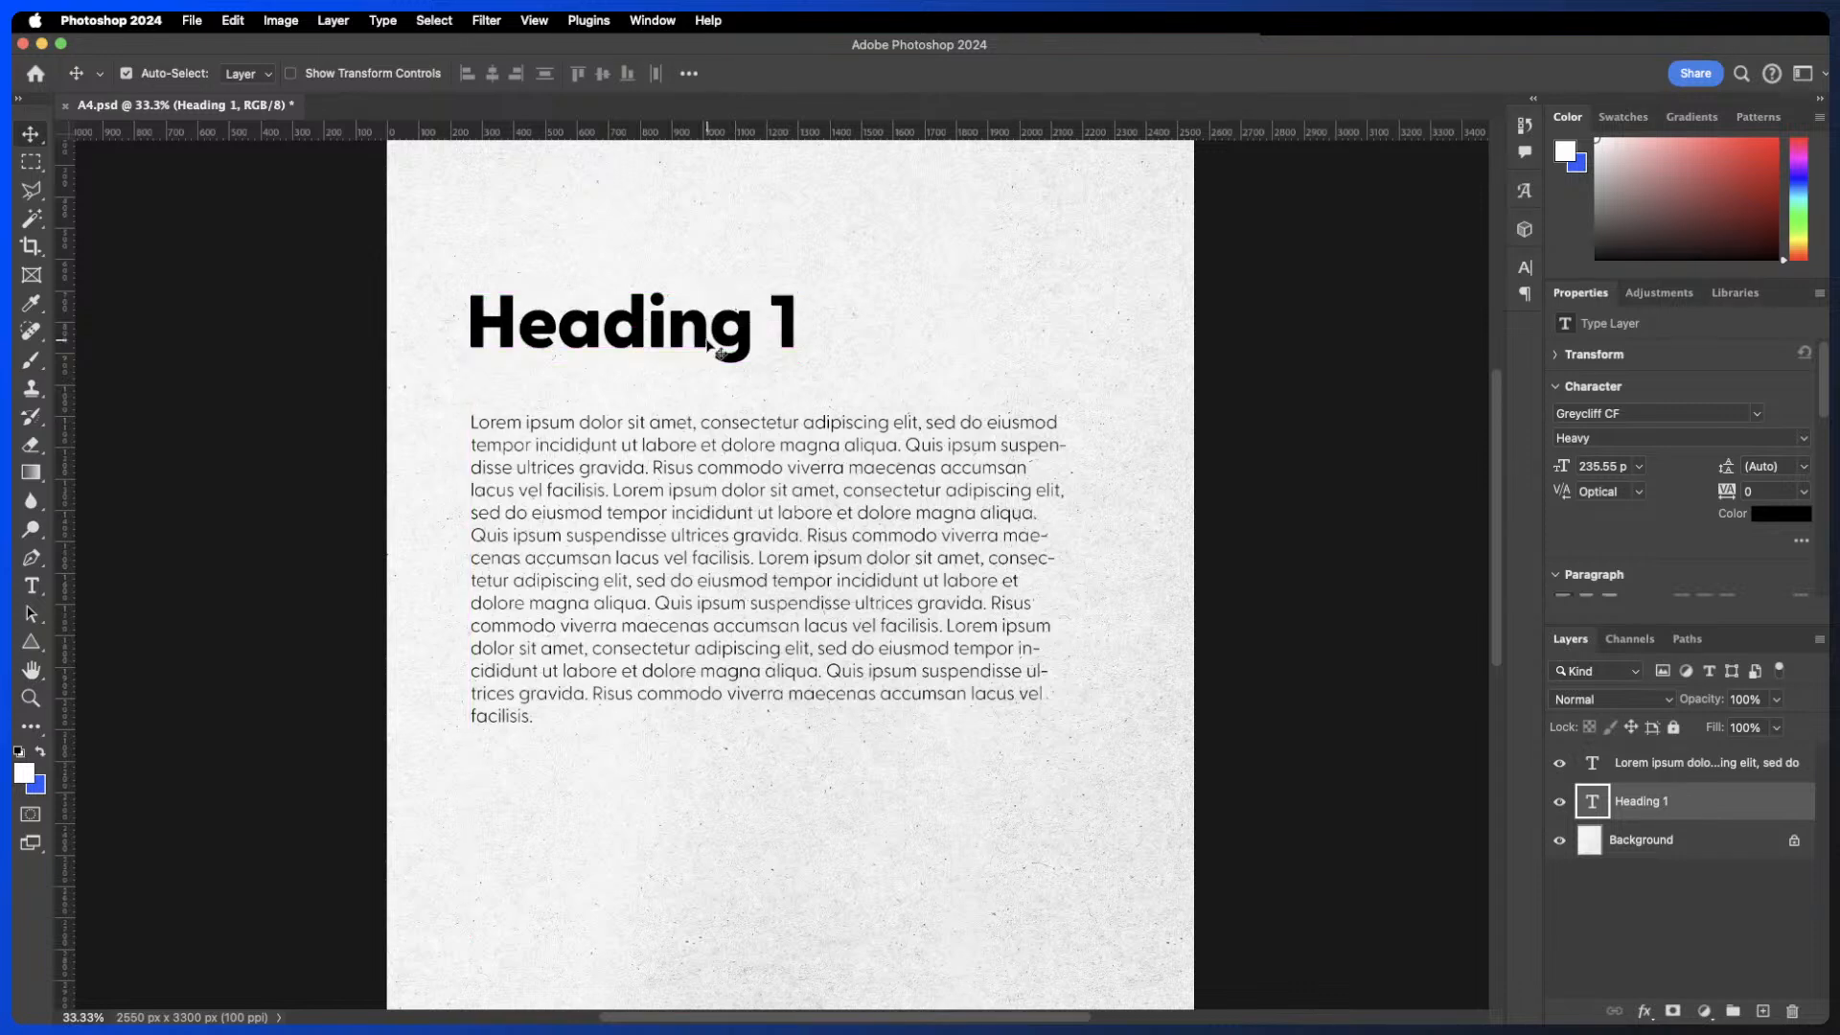
- Try scaling the heading down further to about 77%
{"action": "key", "text": "super+t"}
{"action": "left_click_drag", "start_coordinate": [635, 280], "coordinate": [634, 341]}
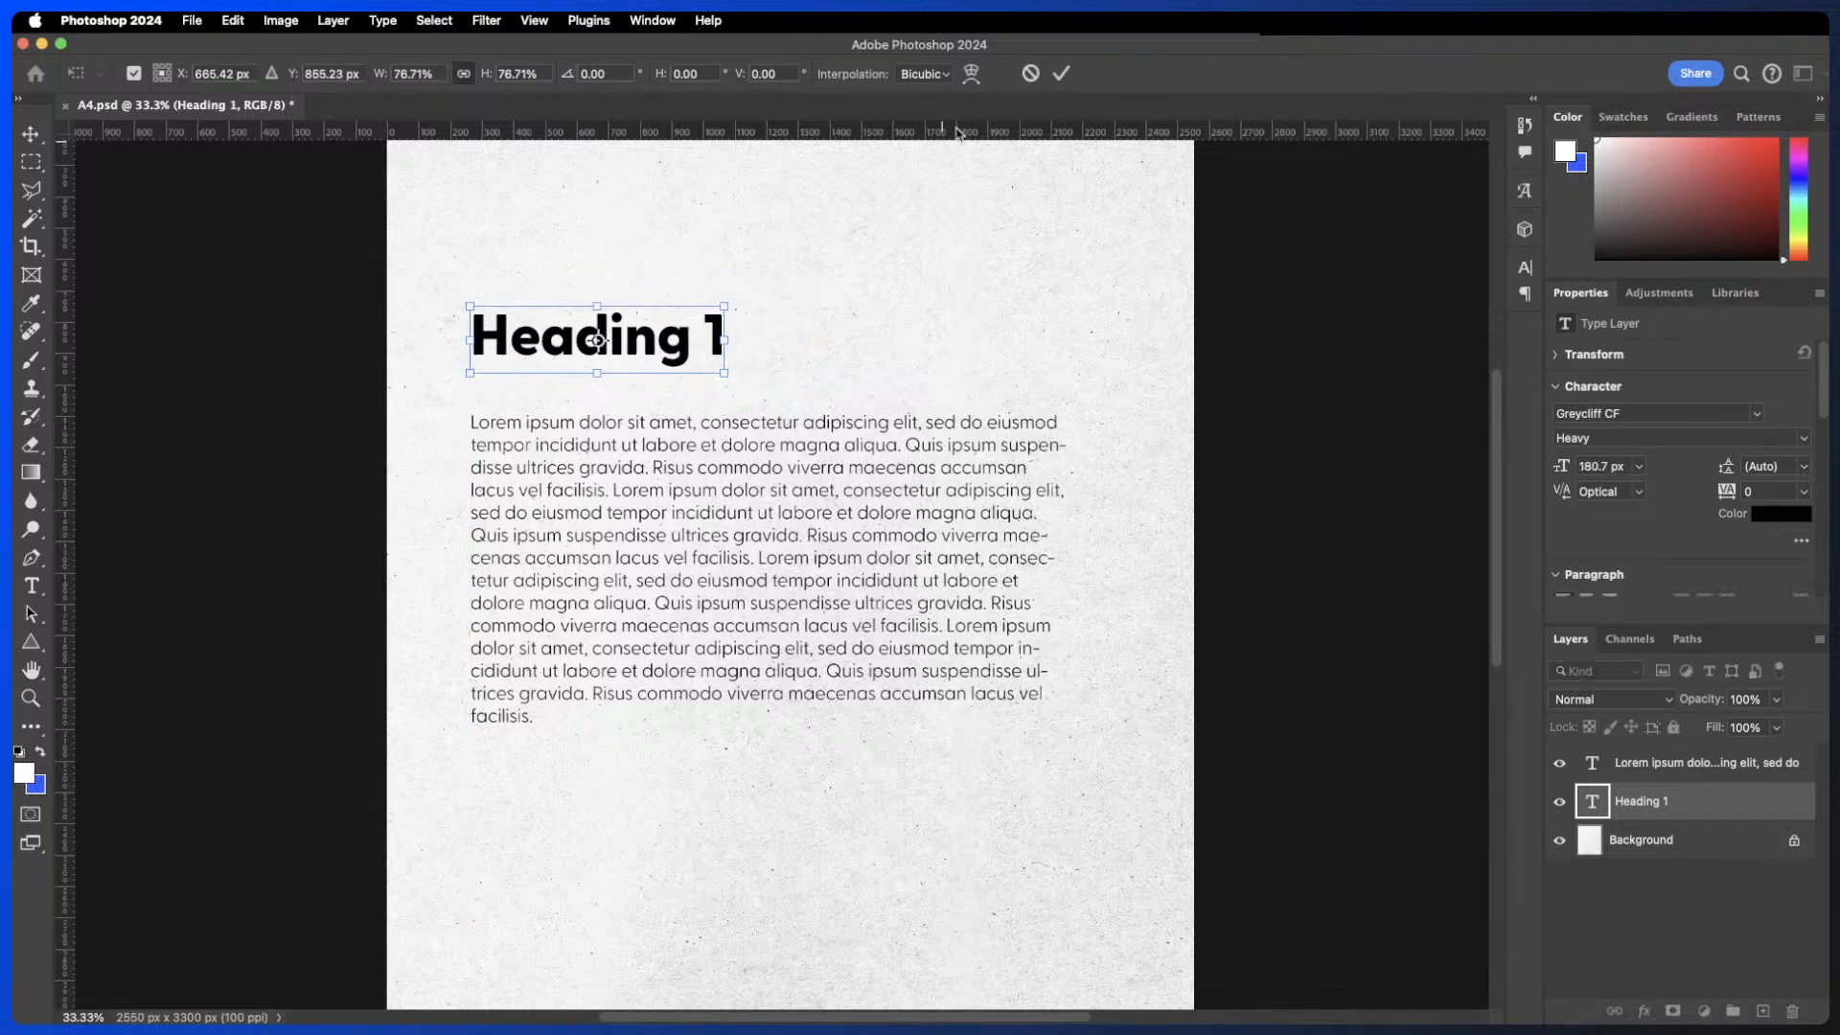
{"action": "left_click", "coordinate": [1061, 73]}
{"action": "left_click_drag", "start_coordinate": [744, 399], "coordinate": [744, 397]}
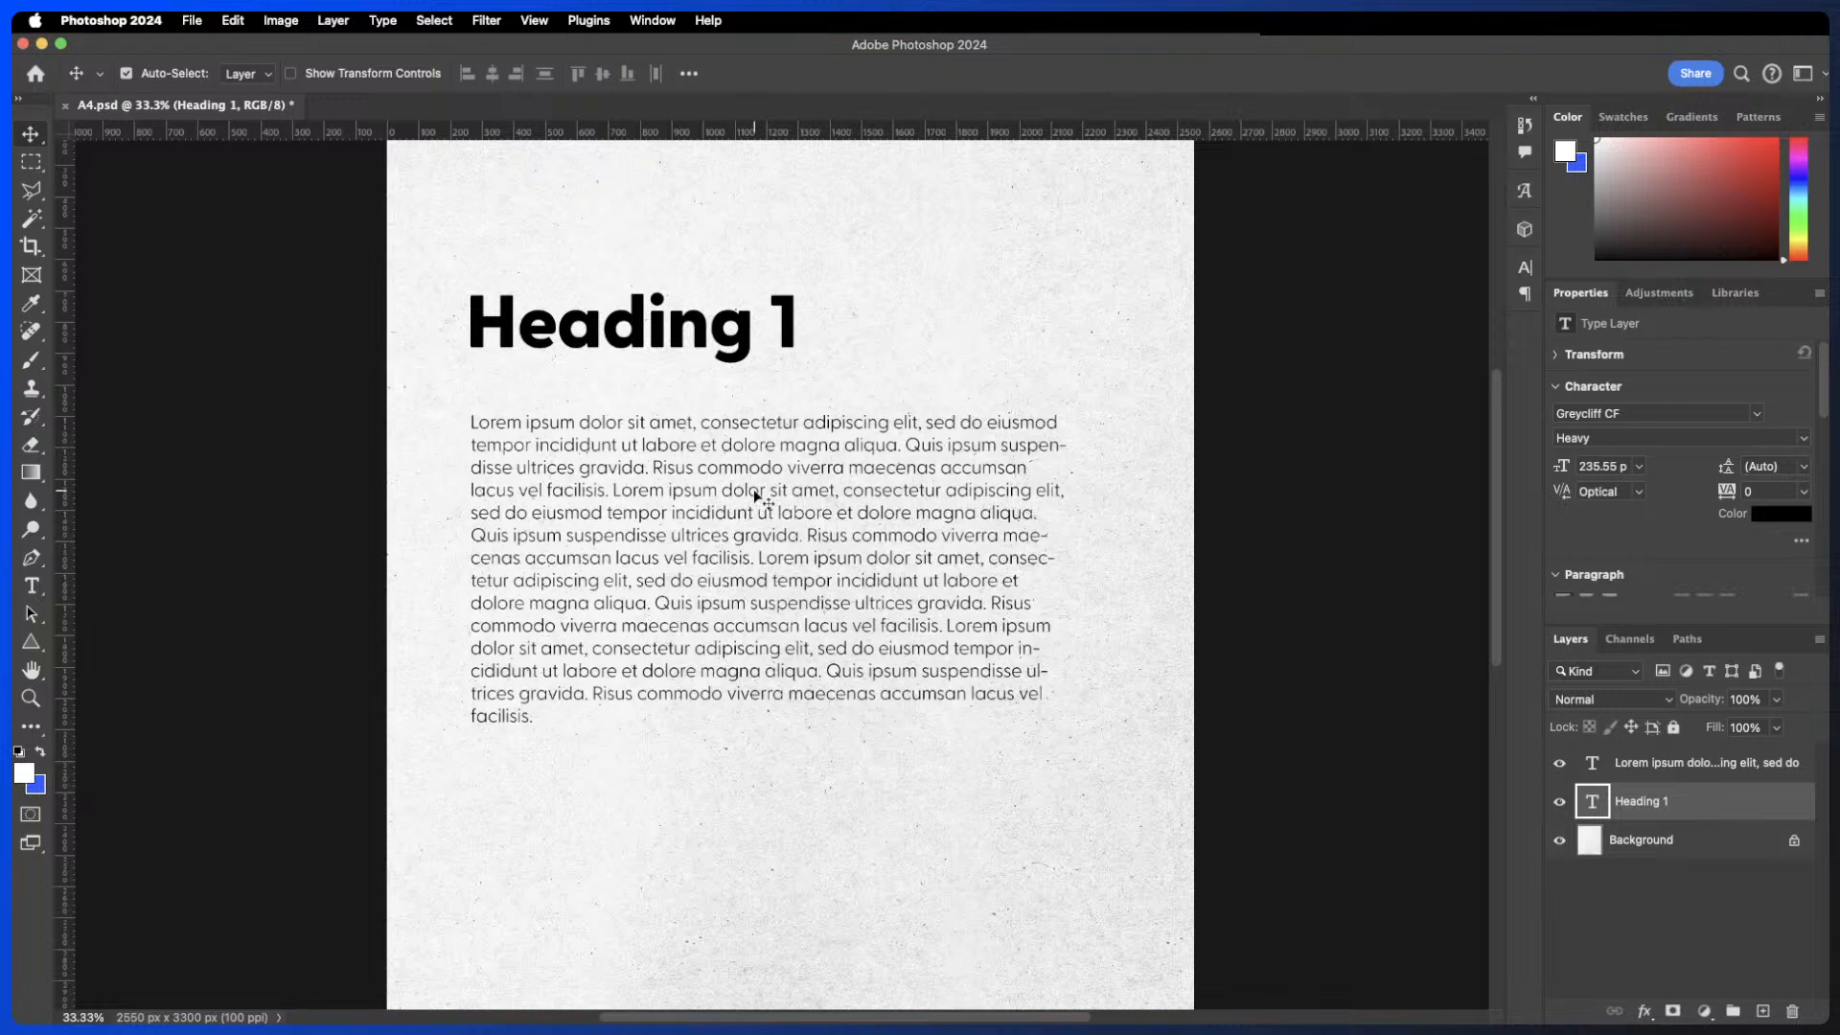
- Check the paragraph's text settings, then change the heading's text to Heading 2
{"action": "double_click", "coordinate": [726, 508]}
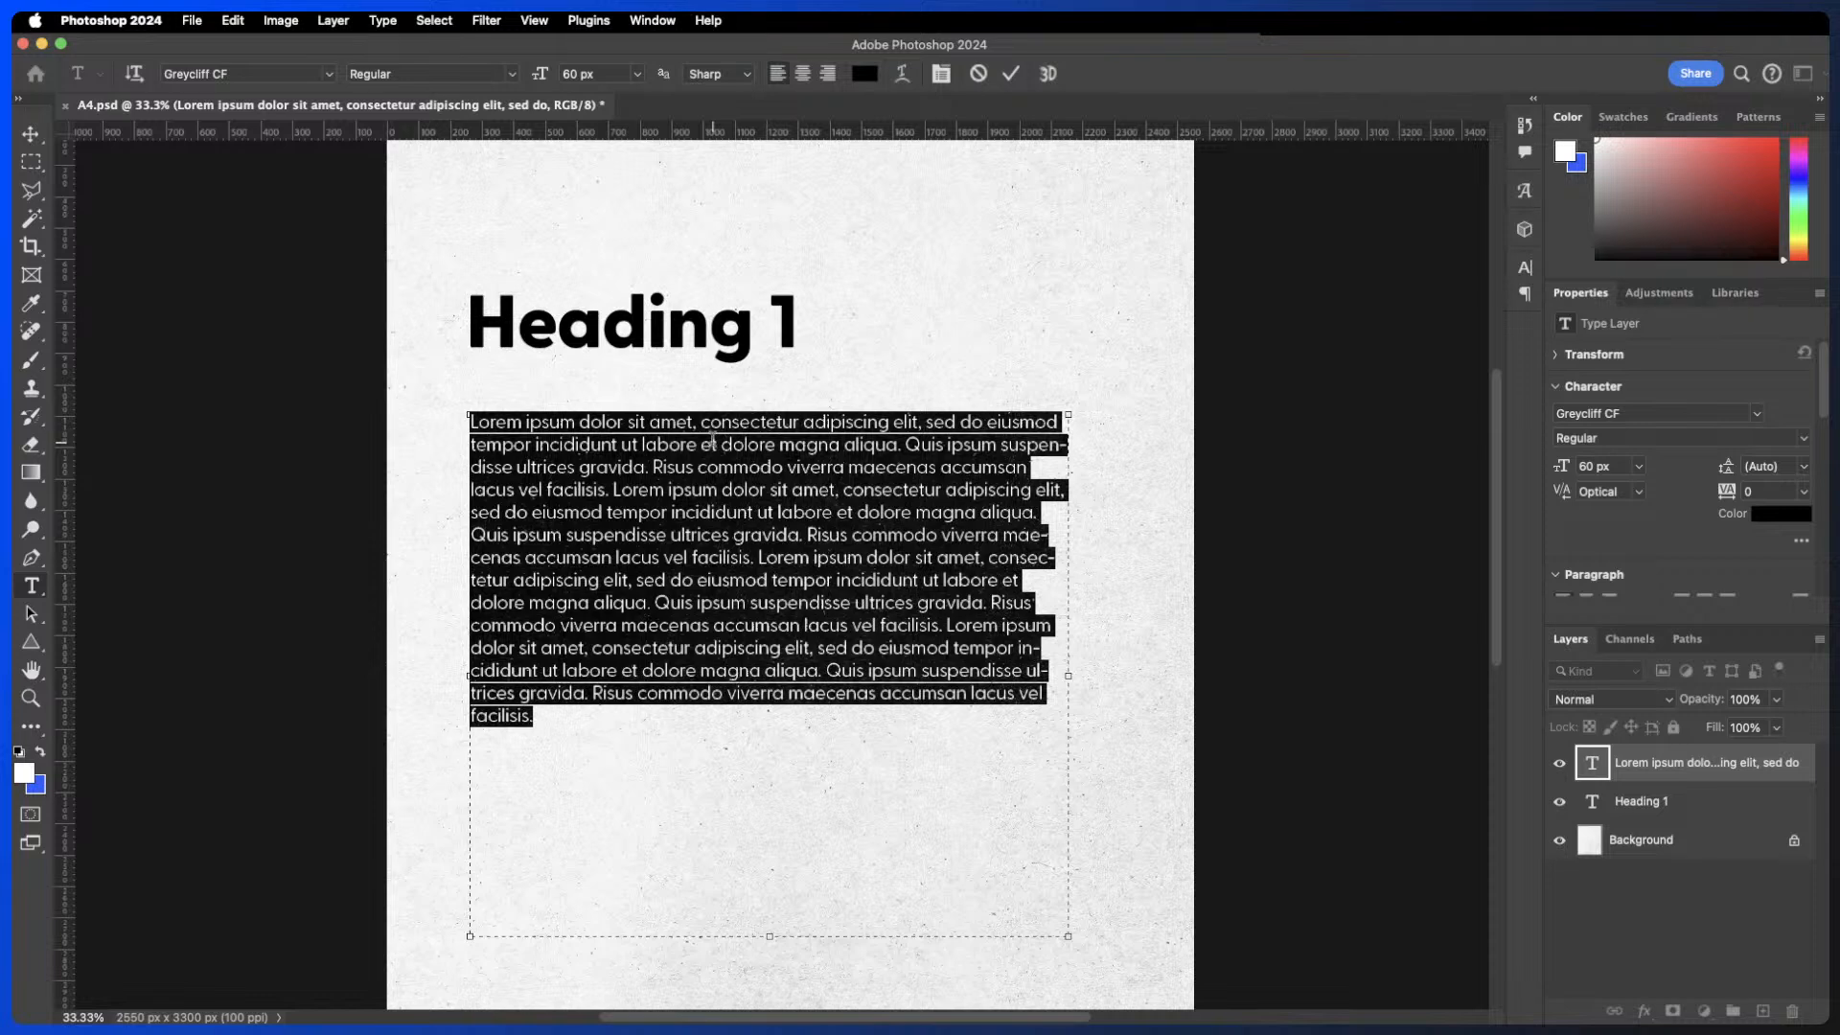
{"action": "left_click", "coordinate": [1011, 74]}
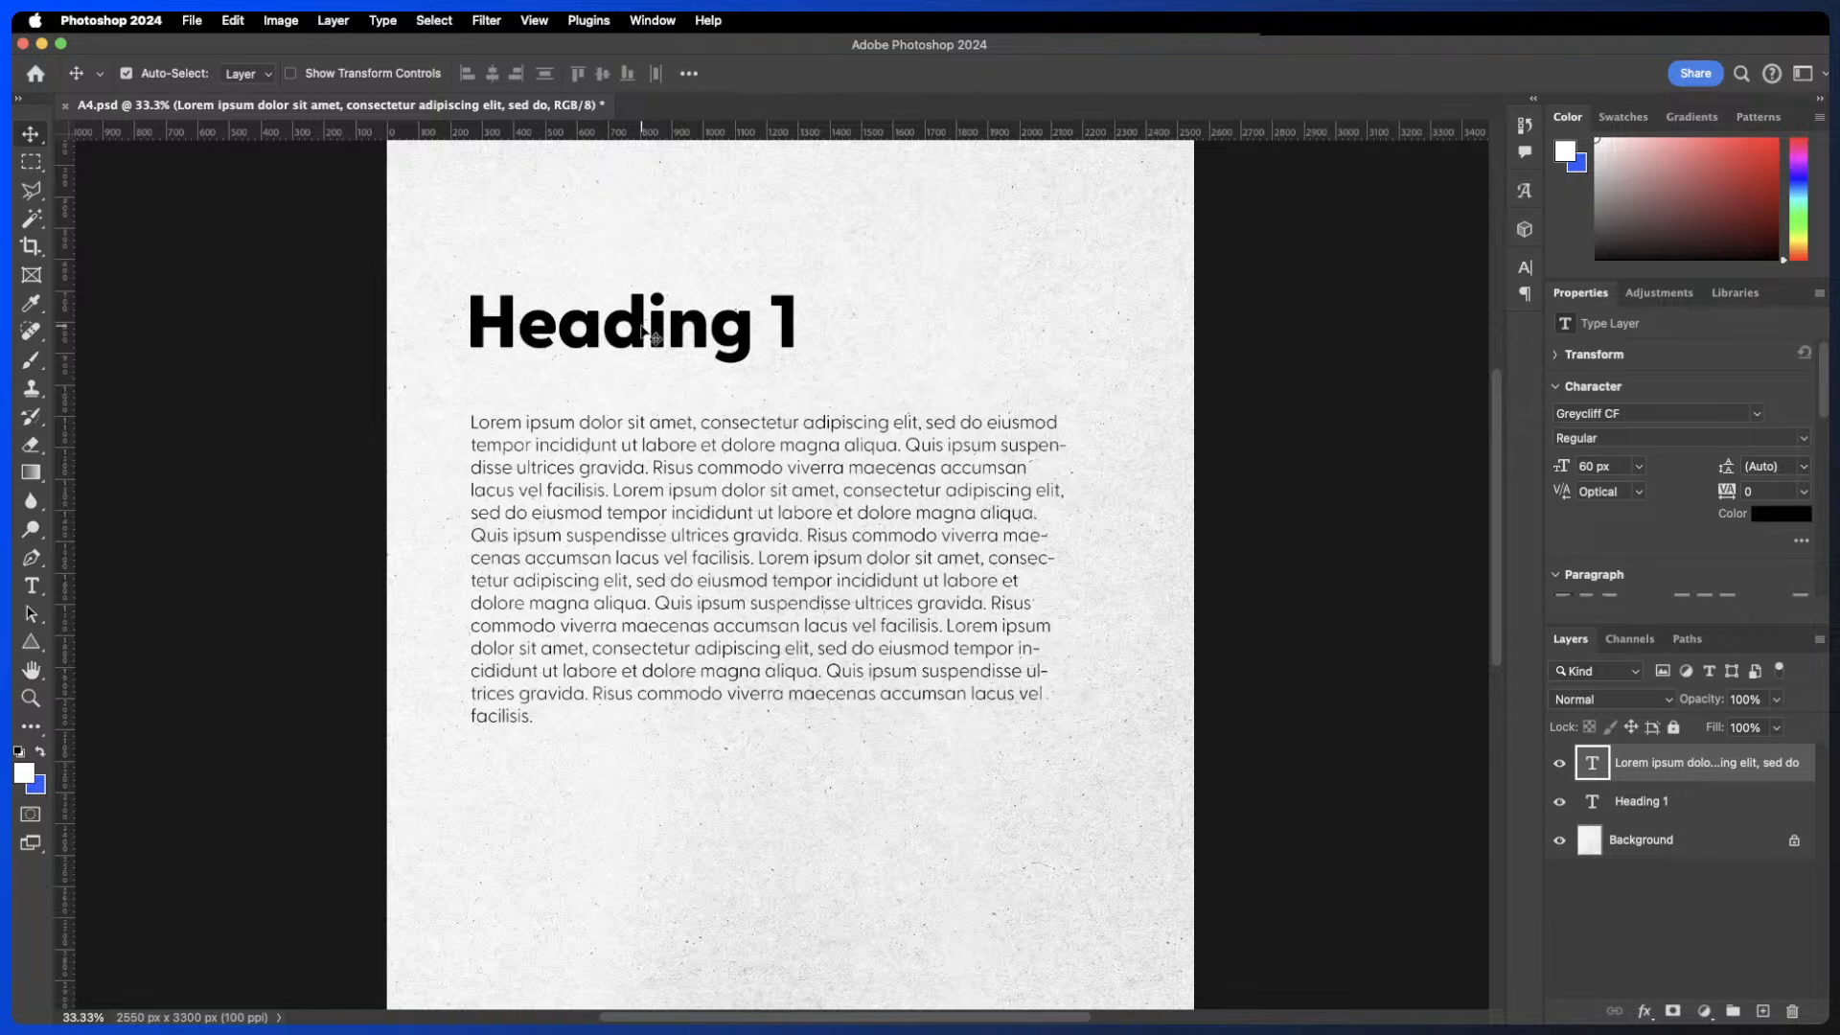
{"action": "double_click", "coordinate": [655, 337]}
{"action": "left_click", "coordinate": [791, 314]}
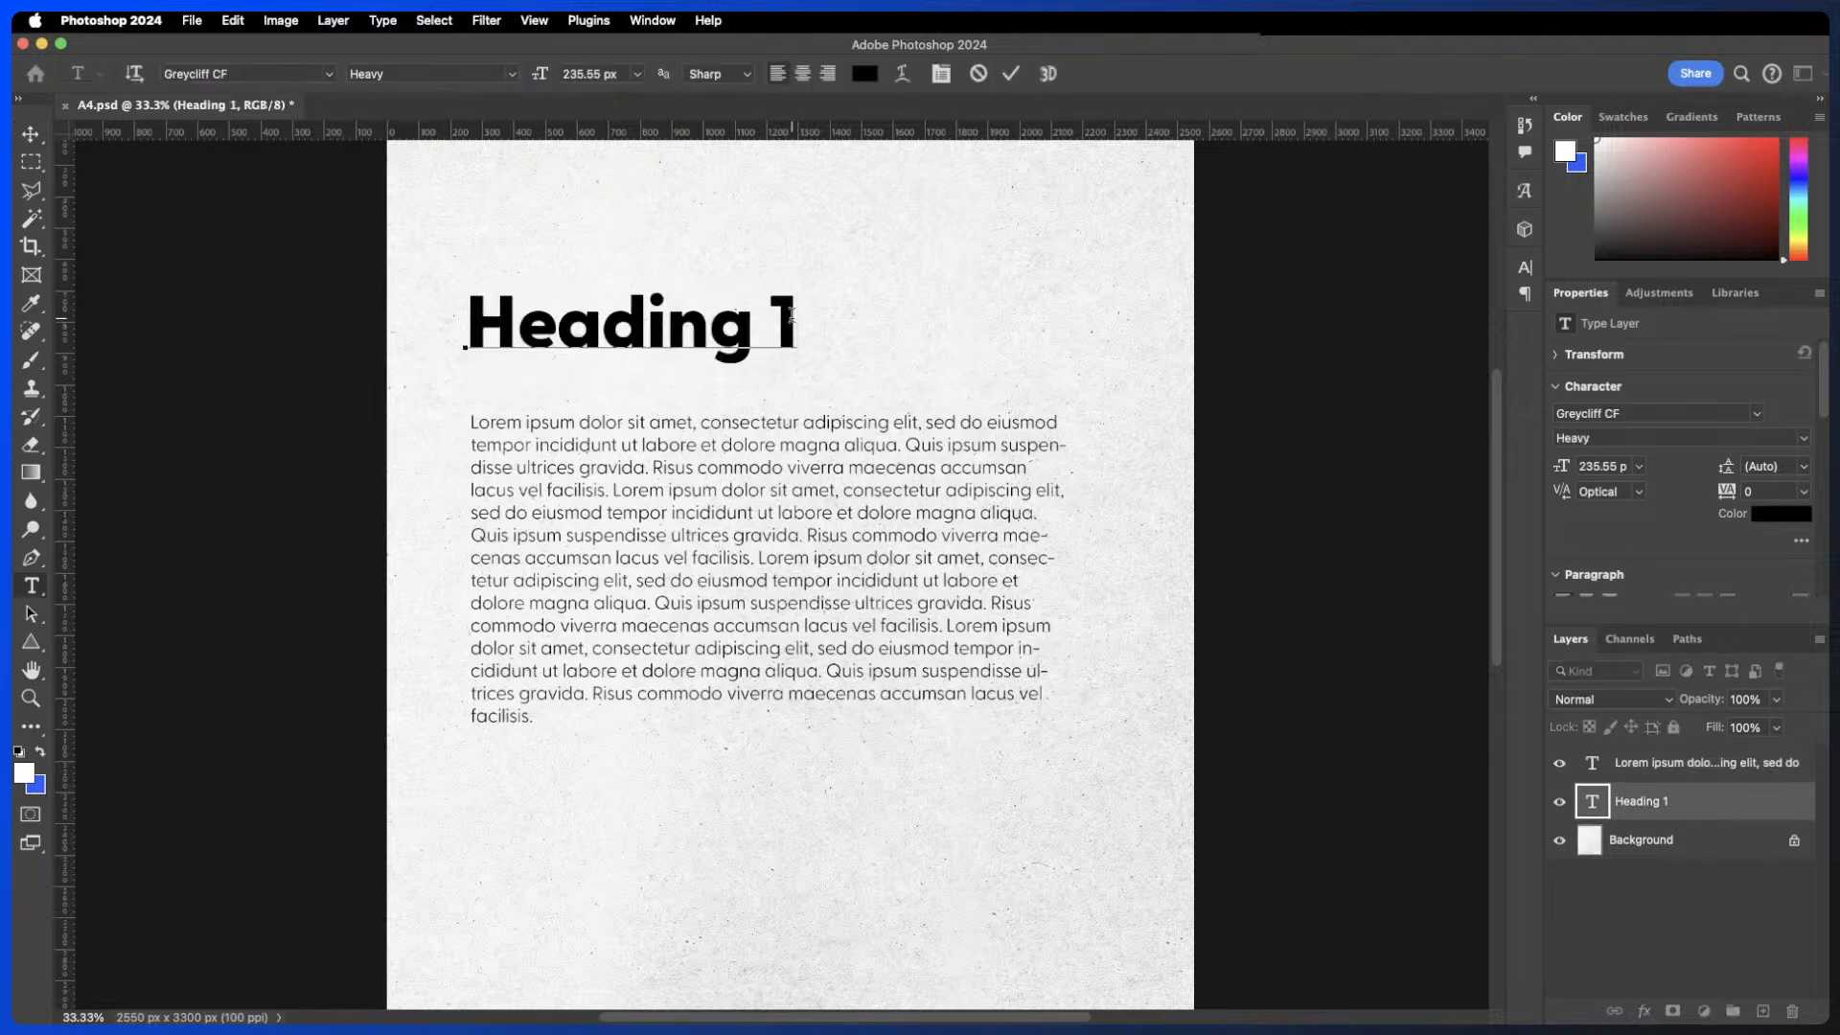
{"action": "key", "text": "BackSpace"}
{"action": "type", "text": "2"}
- Set Heading 2's font size to 60*1.618 px and commit the edit
{"action": "left_click_drag", "start_coordinate": [799, 316], "coordinate": [432, 292]}
{"action": "left_click", "coordinate": [596, 70]}
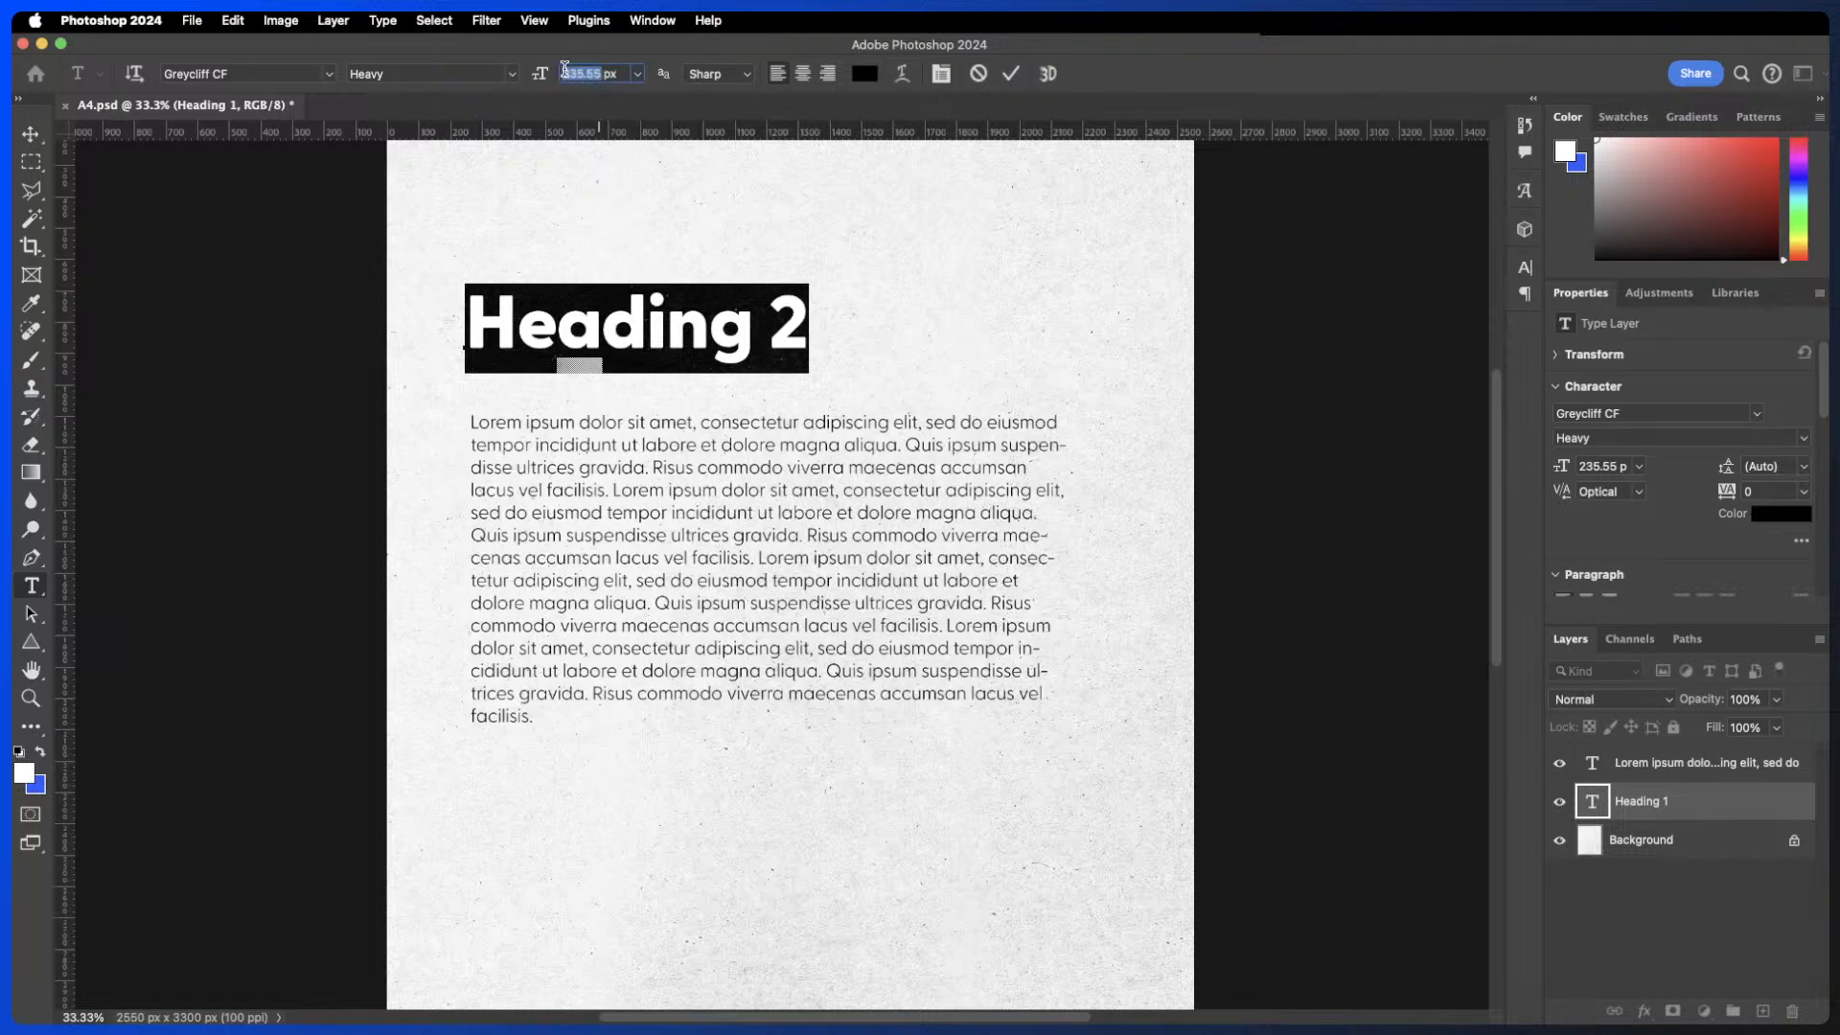
{"action": "type", "text": "60"}
{"action": "key", "text": "Return"}
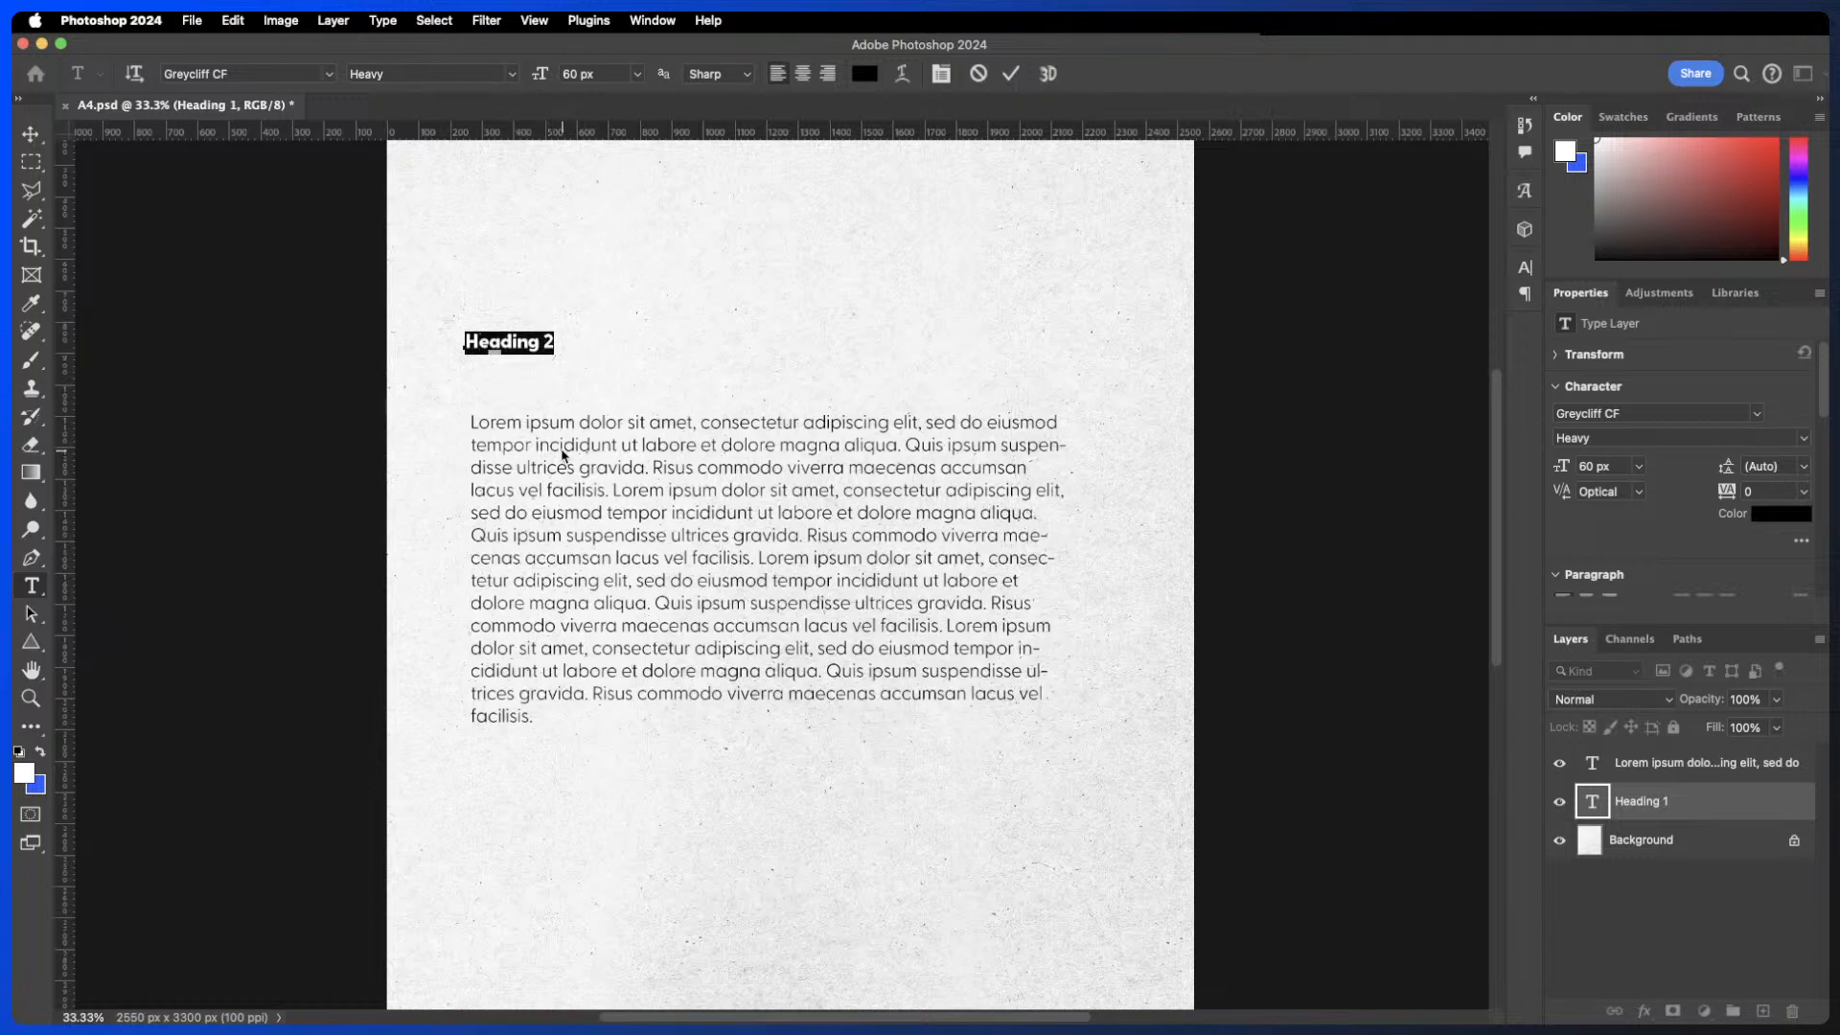
{"action": "left_click", "coordinate": [575, 74]}
{"action": "type", "text": "60"}
{"action": "type", "text": "*1.618"}
{"action": "key", "text": "Return"}
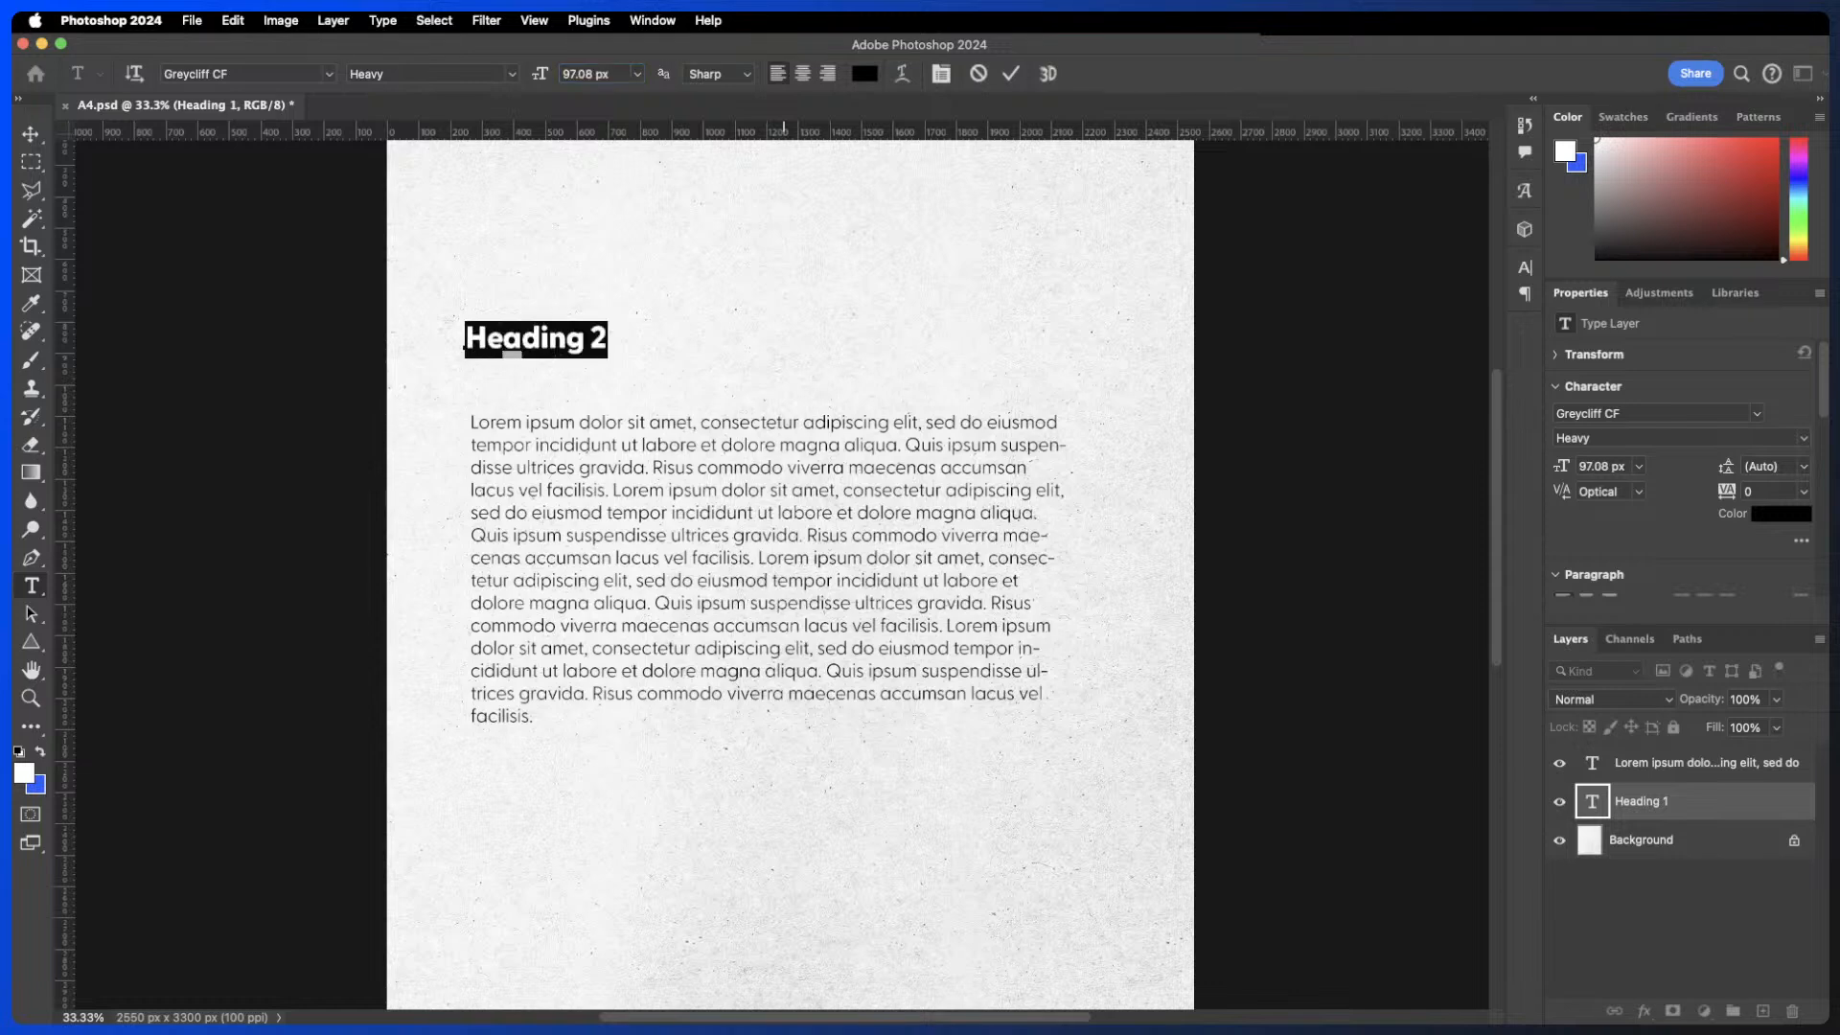
{"action": "left_click", "coordinate": [1006, 74]}
{"action": "key", "text": "v"}
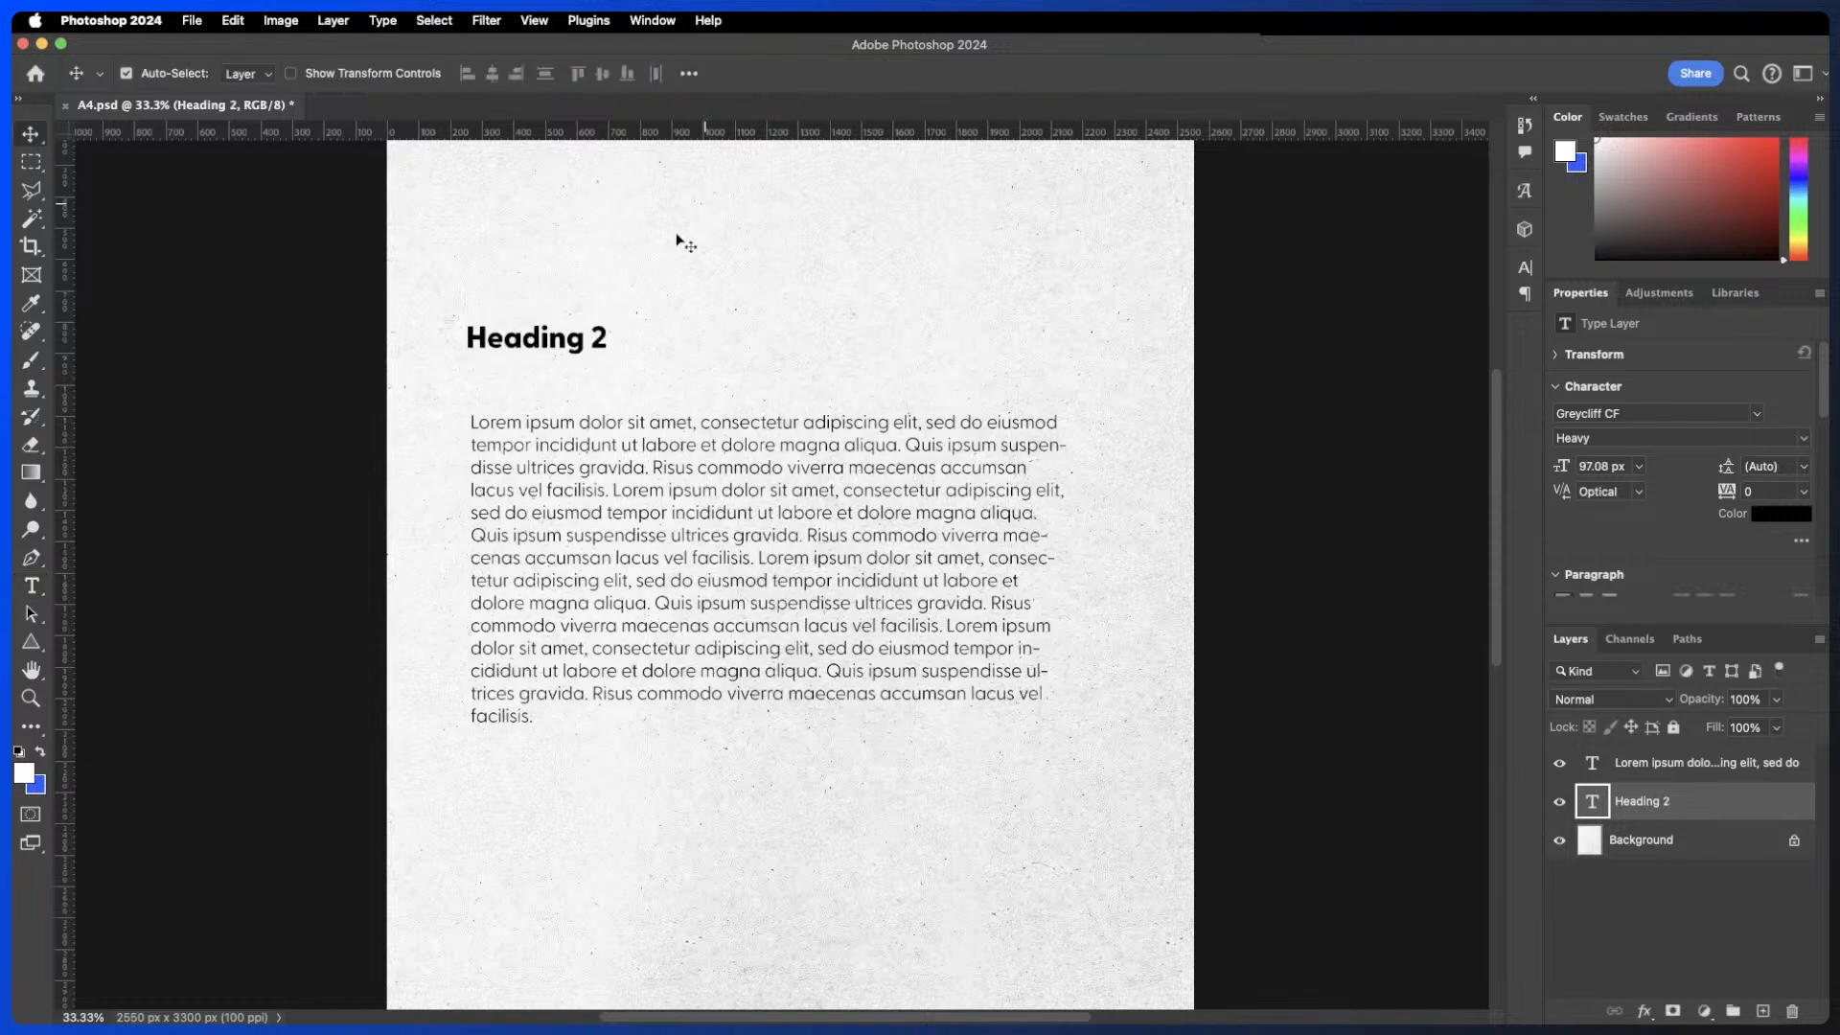
- Move Heading 2 just above the paragraph and duplicate it directly above itself
{"action": "left_click_drag", "start_coordinate": [557, 345], "coordinate": [596, 403]}
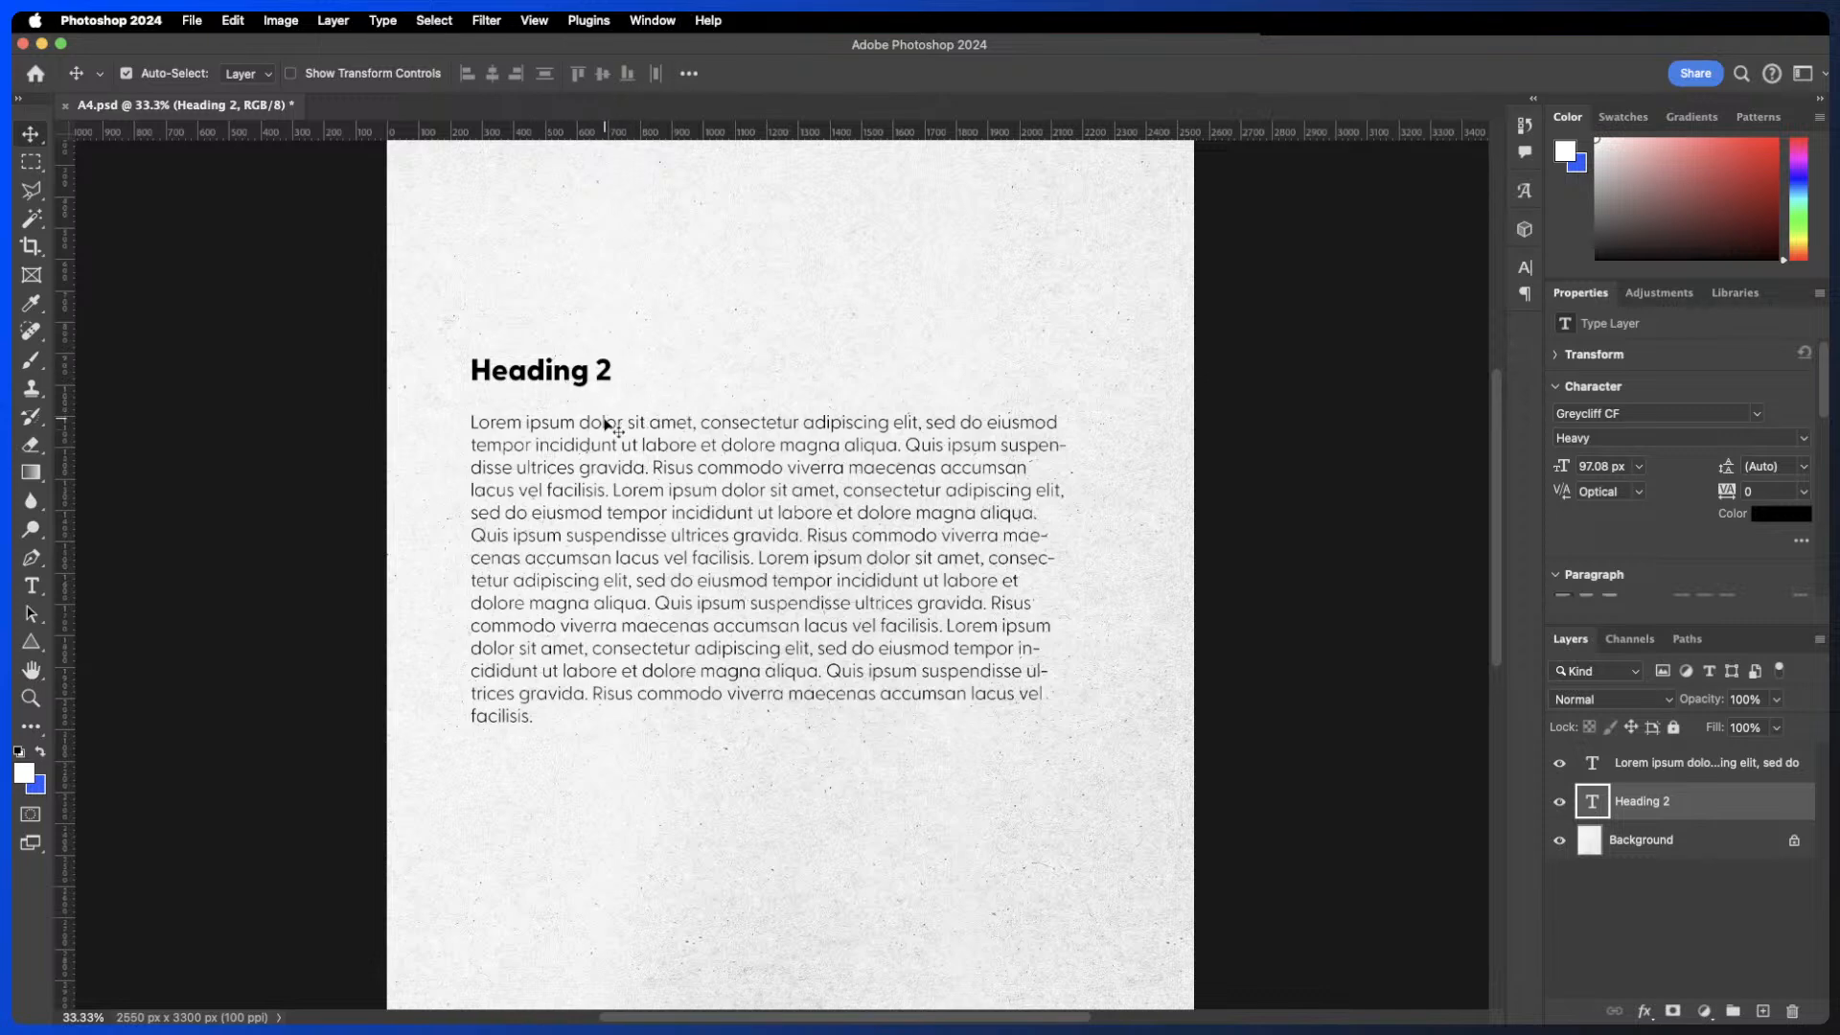
{"action": "left_click_drag", "start_coordinate": [579, 376], "coordinate": [578, 319]}
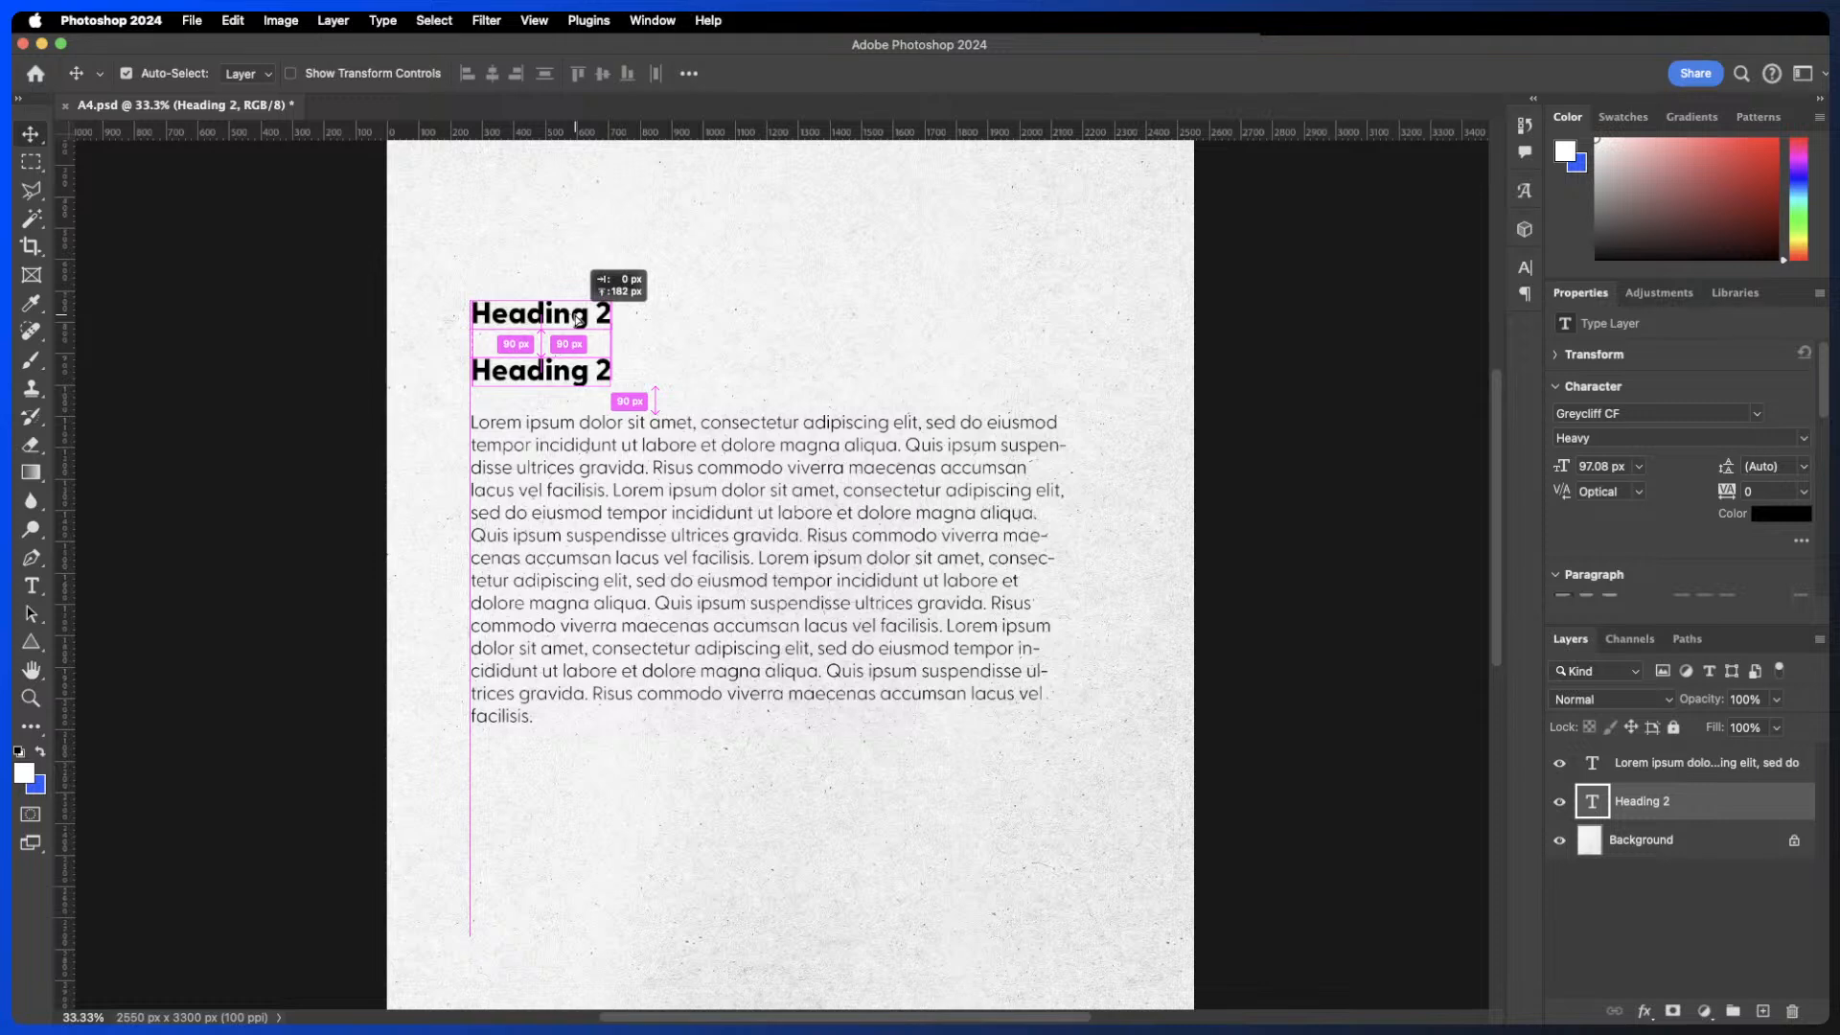
{"action": "left_click_drag", "start_coordinate": [578, 318], "coordinate": [577, 319]}
- Change the duplicate heading's text to Heading 1
{"action": "double_click", "coordinate": [578, 319]}
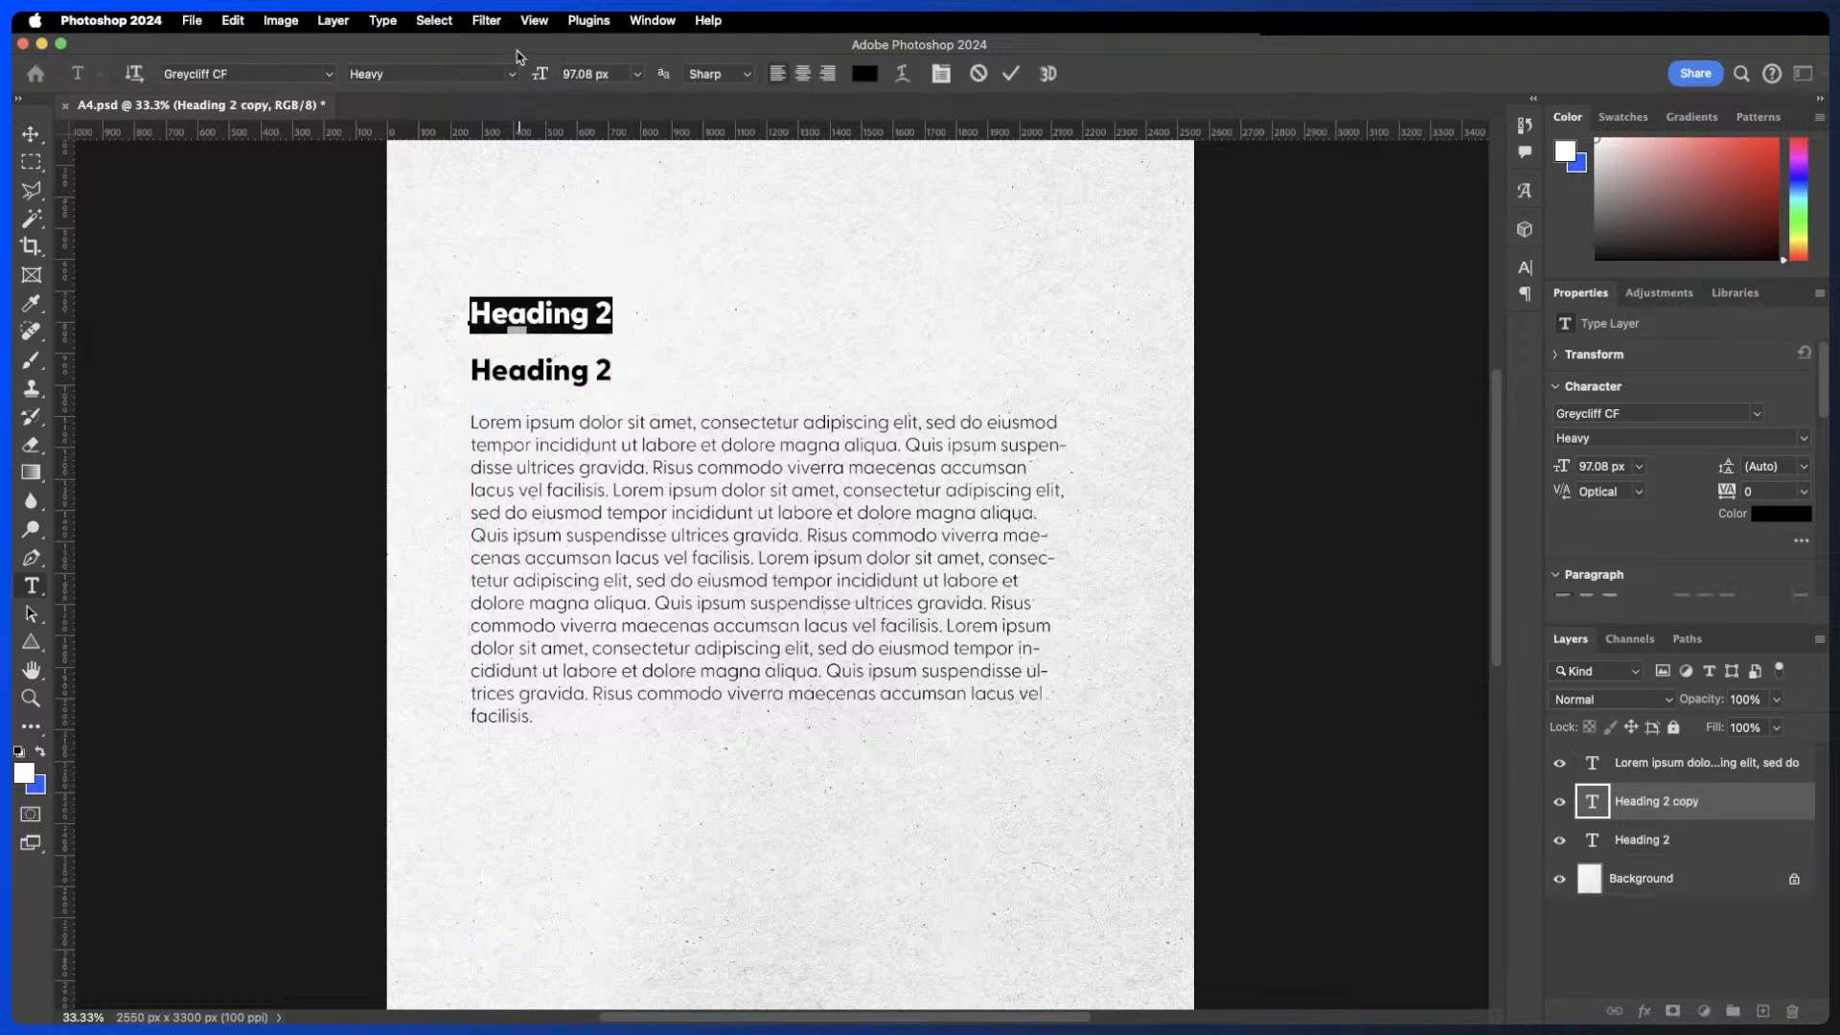
{"action": "key", "text": "Right"}
{"action": "key", "text": "BackSpace"}
{"action": "type", "text": "1"}
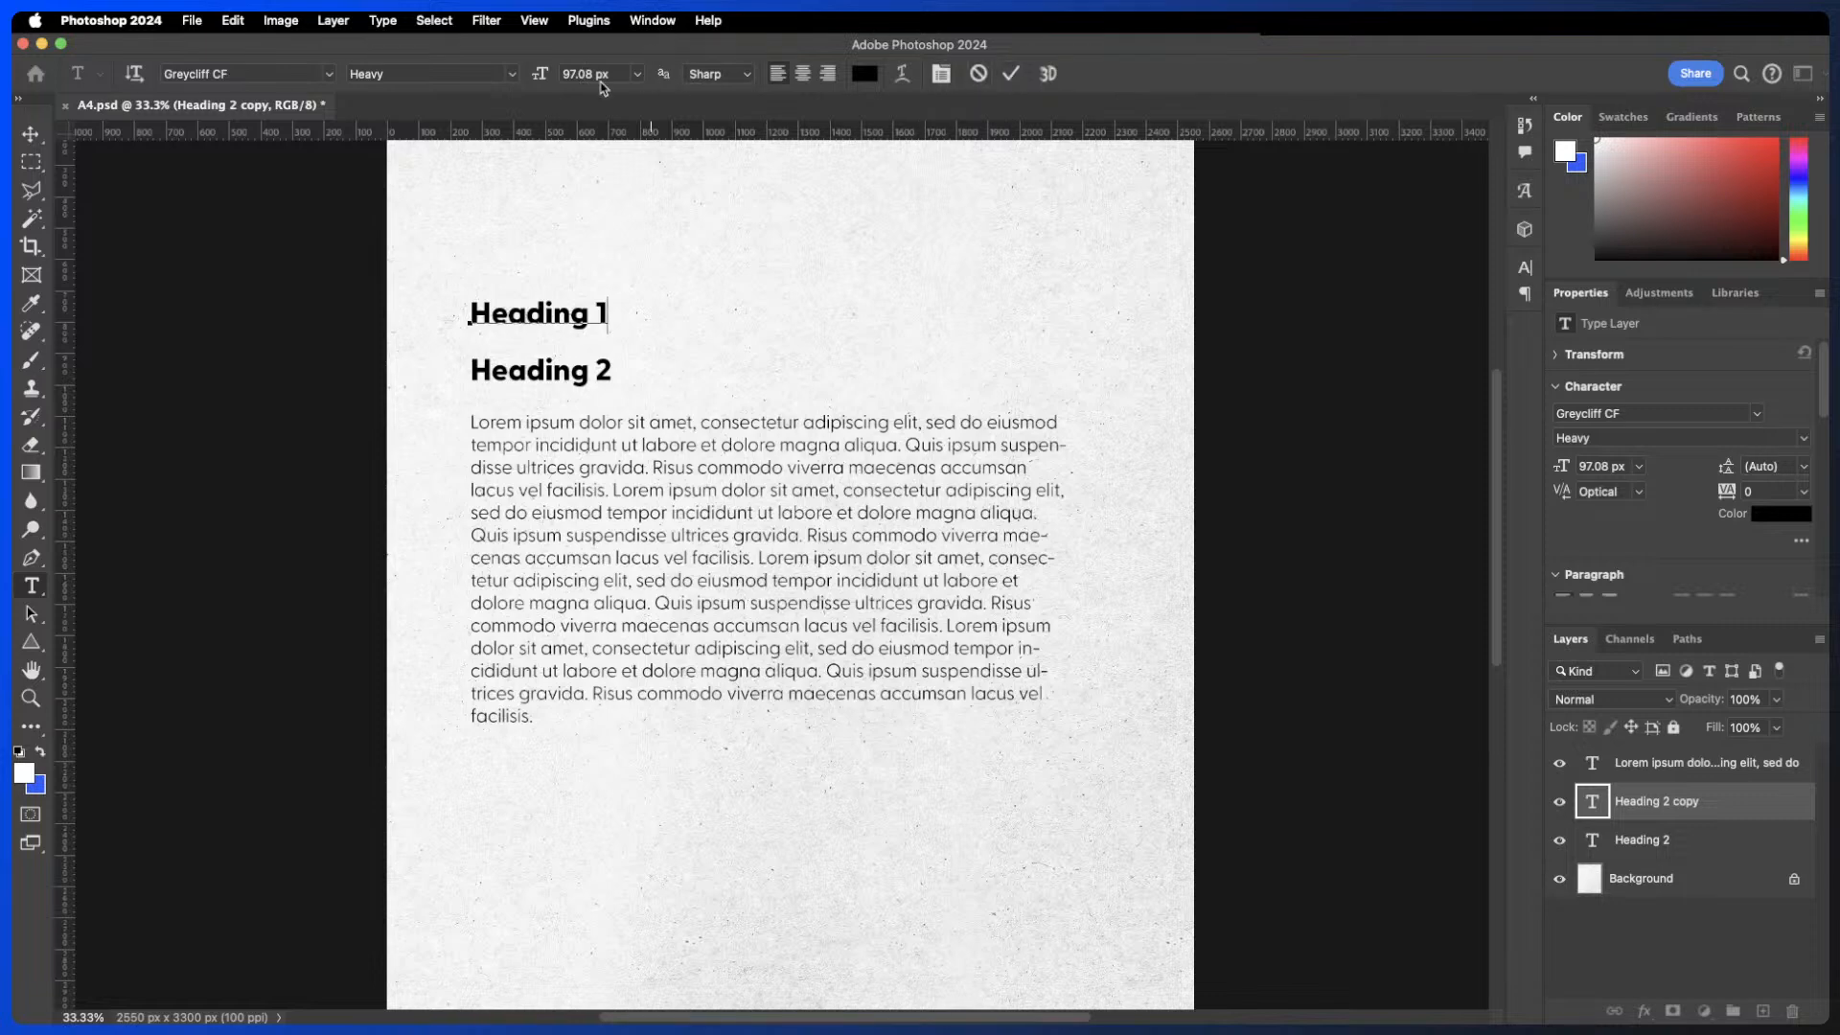
- Multiply Heading 1's font size by 1.618, commit it, and nudge the heading up slightly
{"action": "left_click_drag", "start_coordinate": [608, 307], "coordinate": [424, 308]}
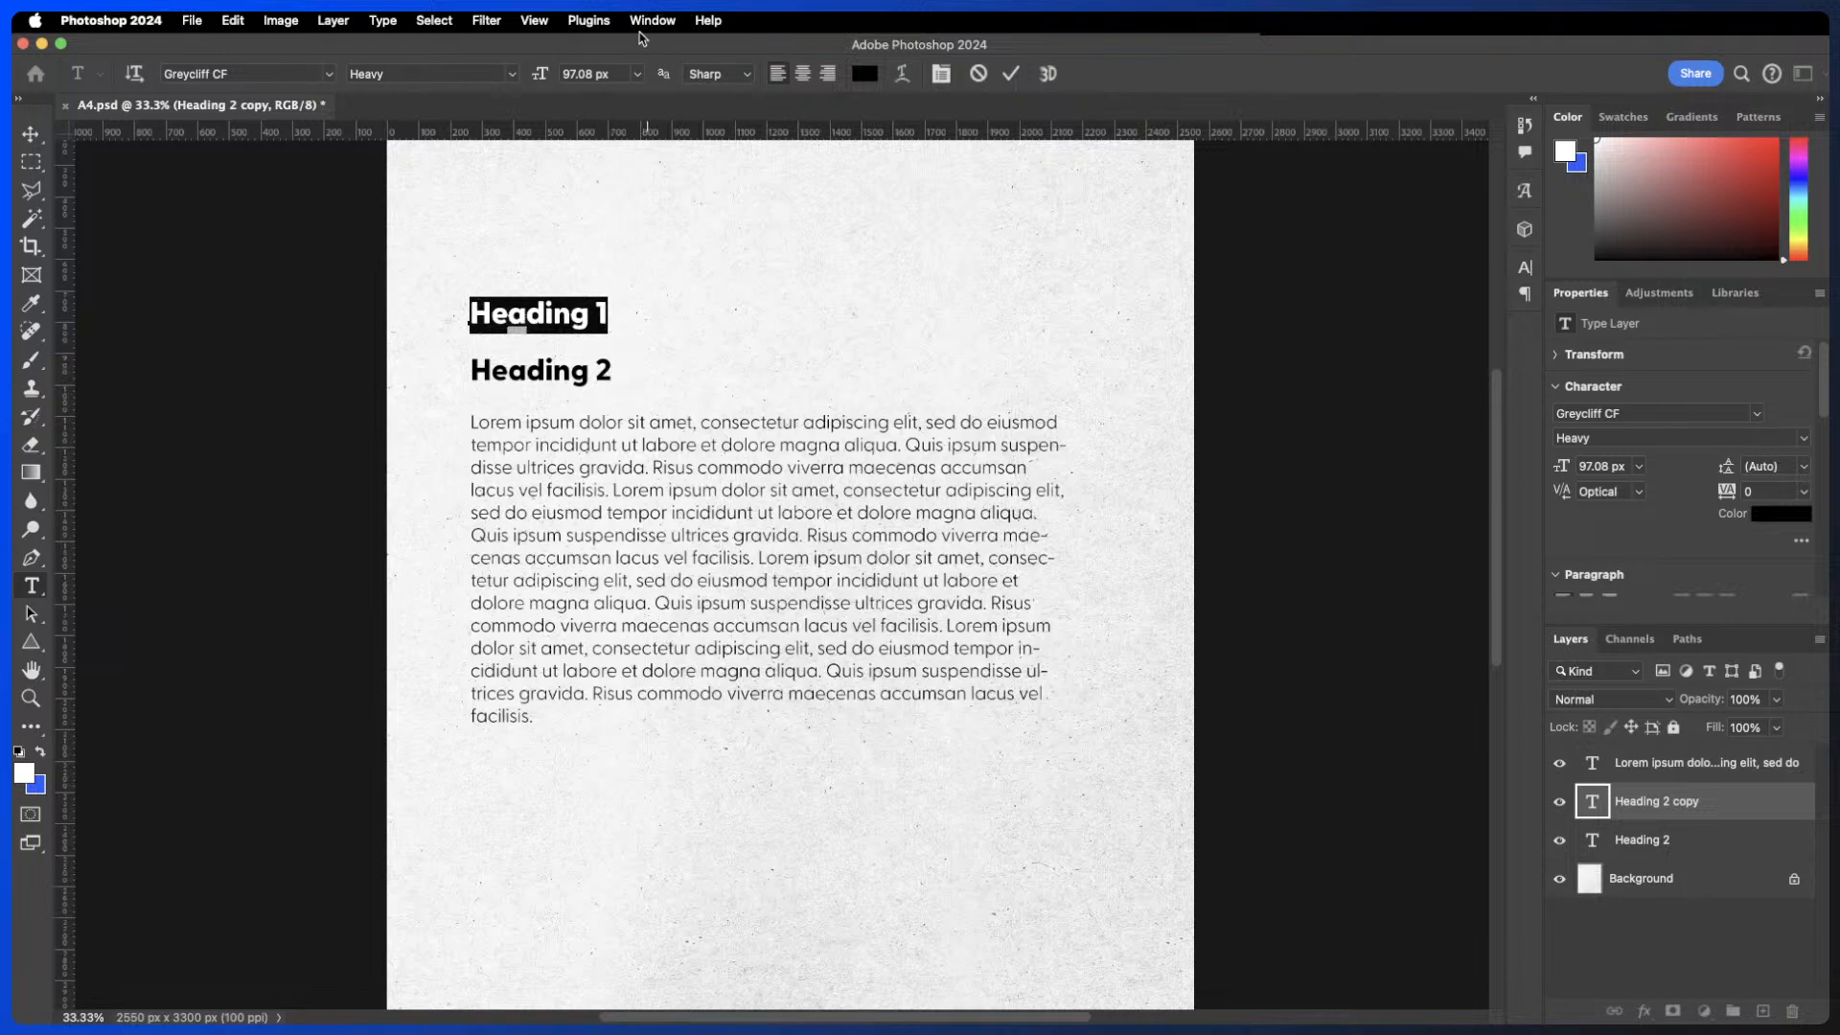
{"action": "left_click", "coordinate": [594, 75]}
{"action": "left_click", "coordinate": [594, 75]}
{"action": "type", "text": "*1.618"}
{"action": "left_click", "coordinate": [1014, 74]}
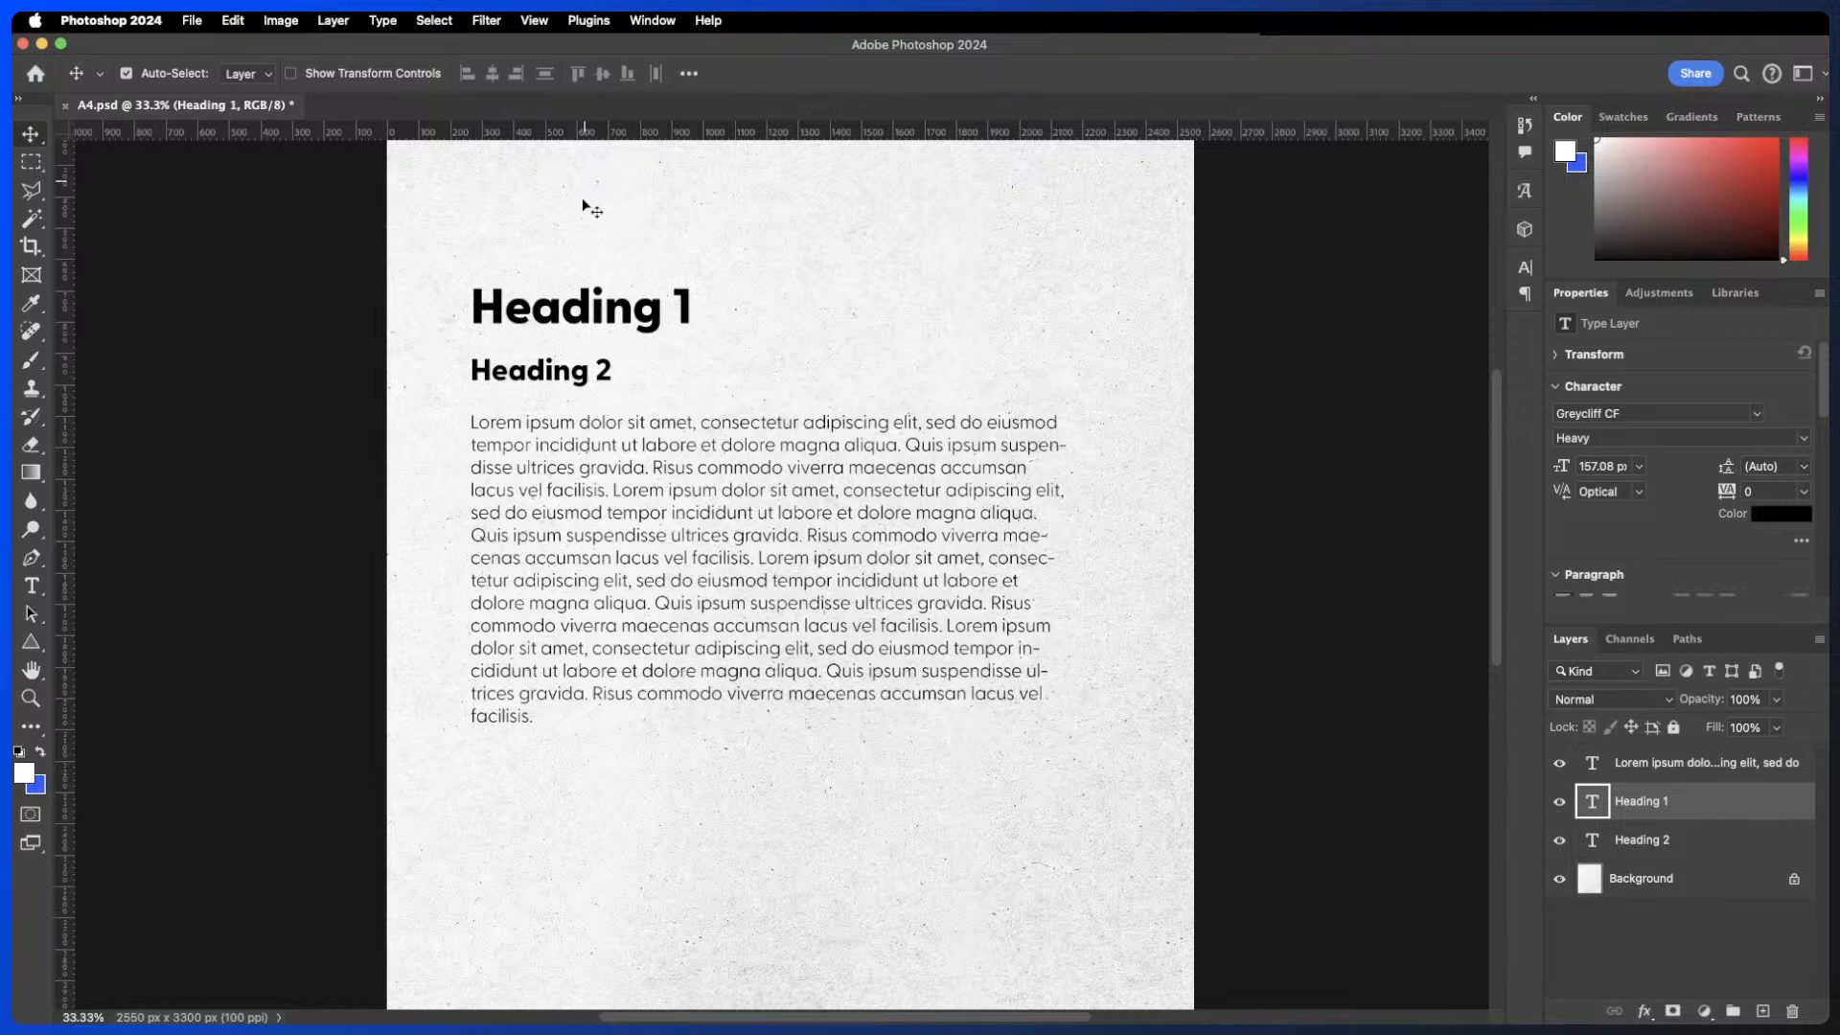
{"action": "left_click_drag", "start_coordinate": [596, 312], "coordinate": [596, 307]}
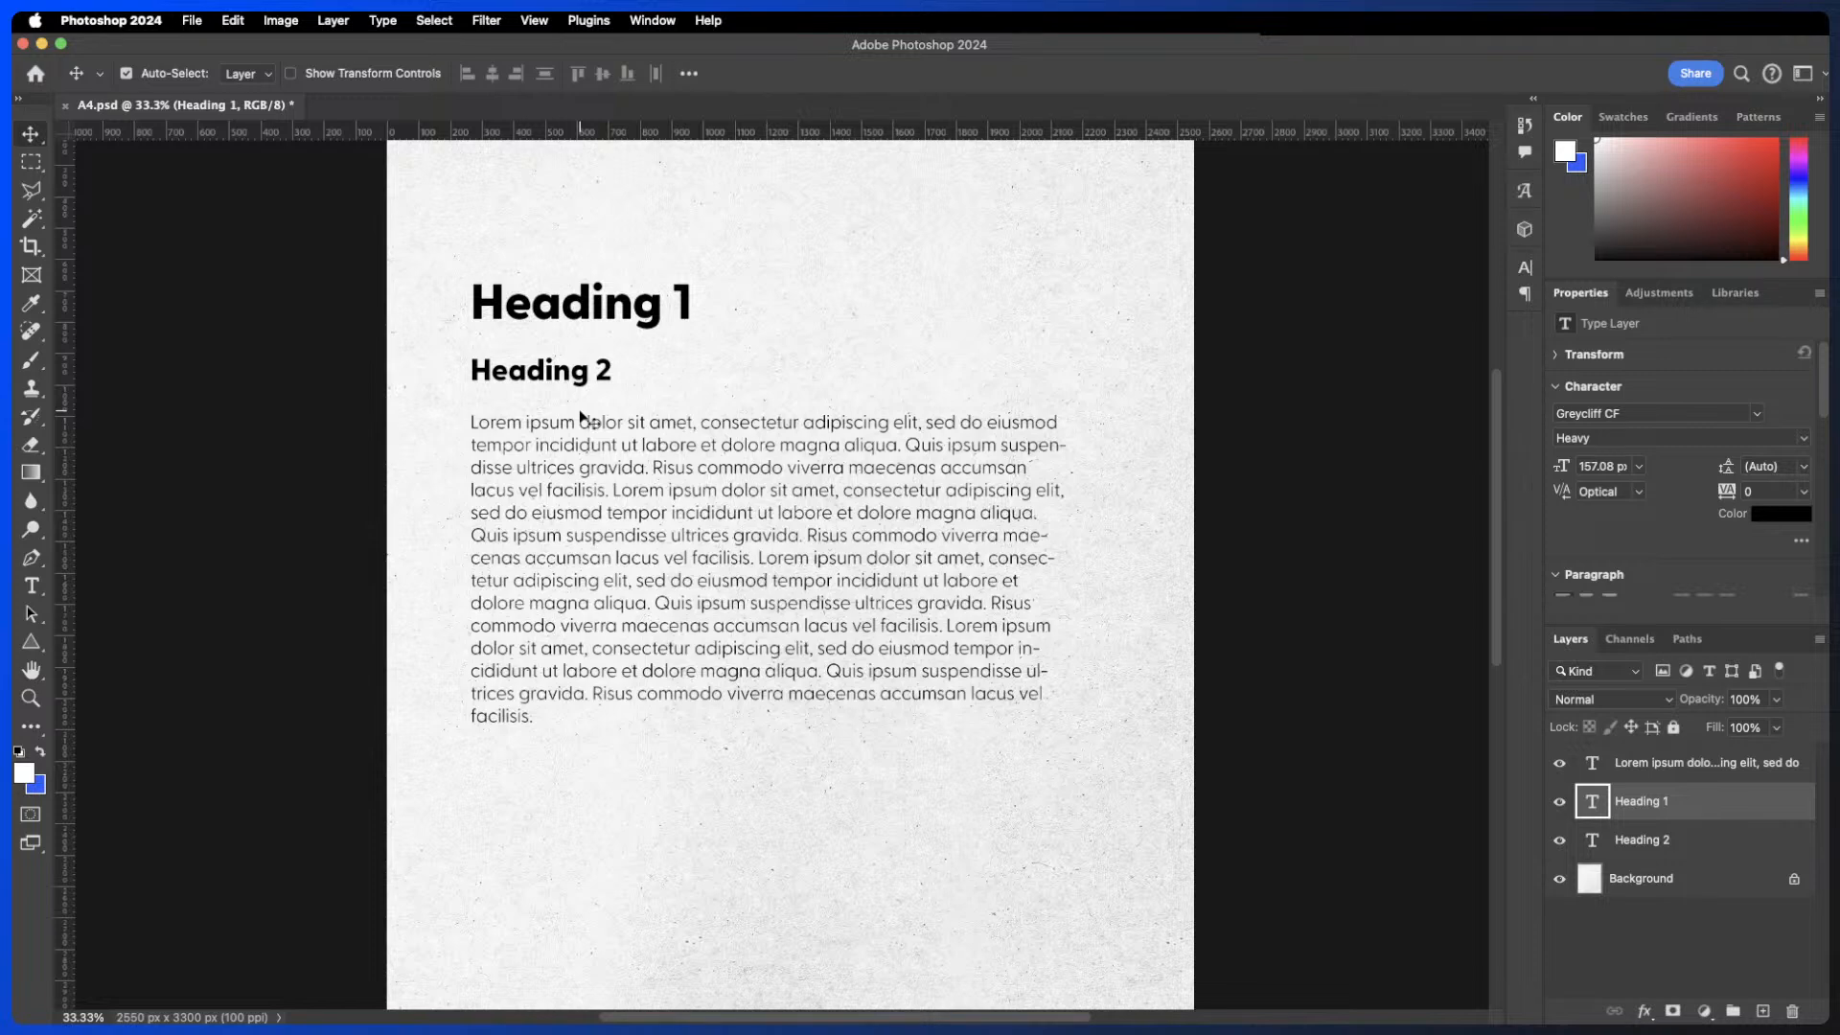
- Try recolouring the letter g in Heading 1 with a red text colour
{"action": "double_click", "coordinate": [596, 309]}
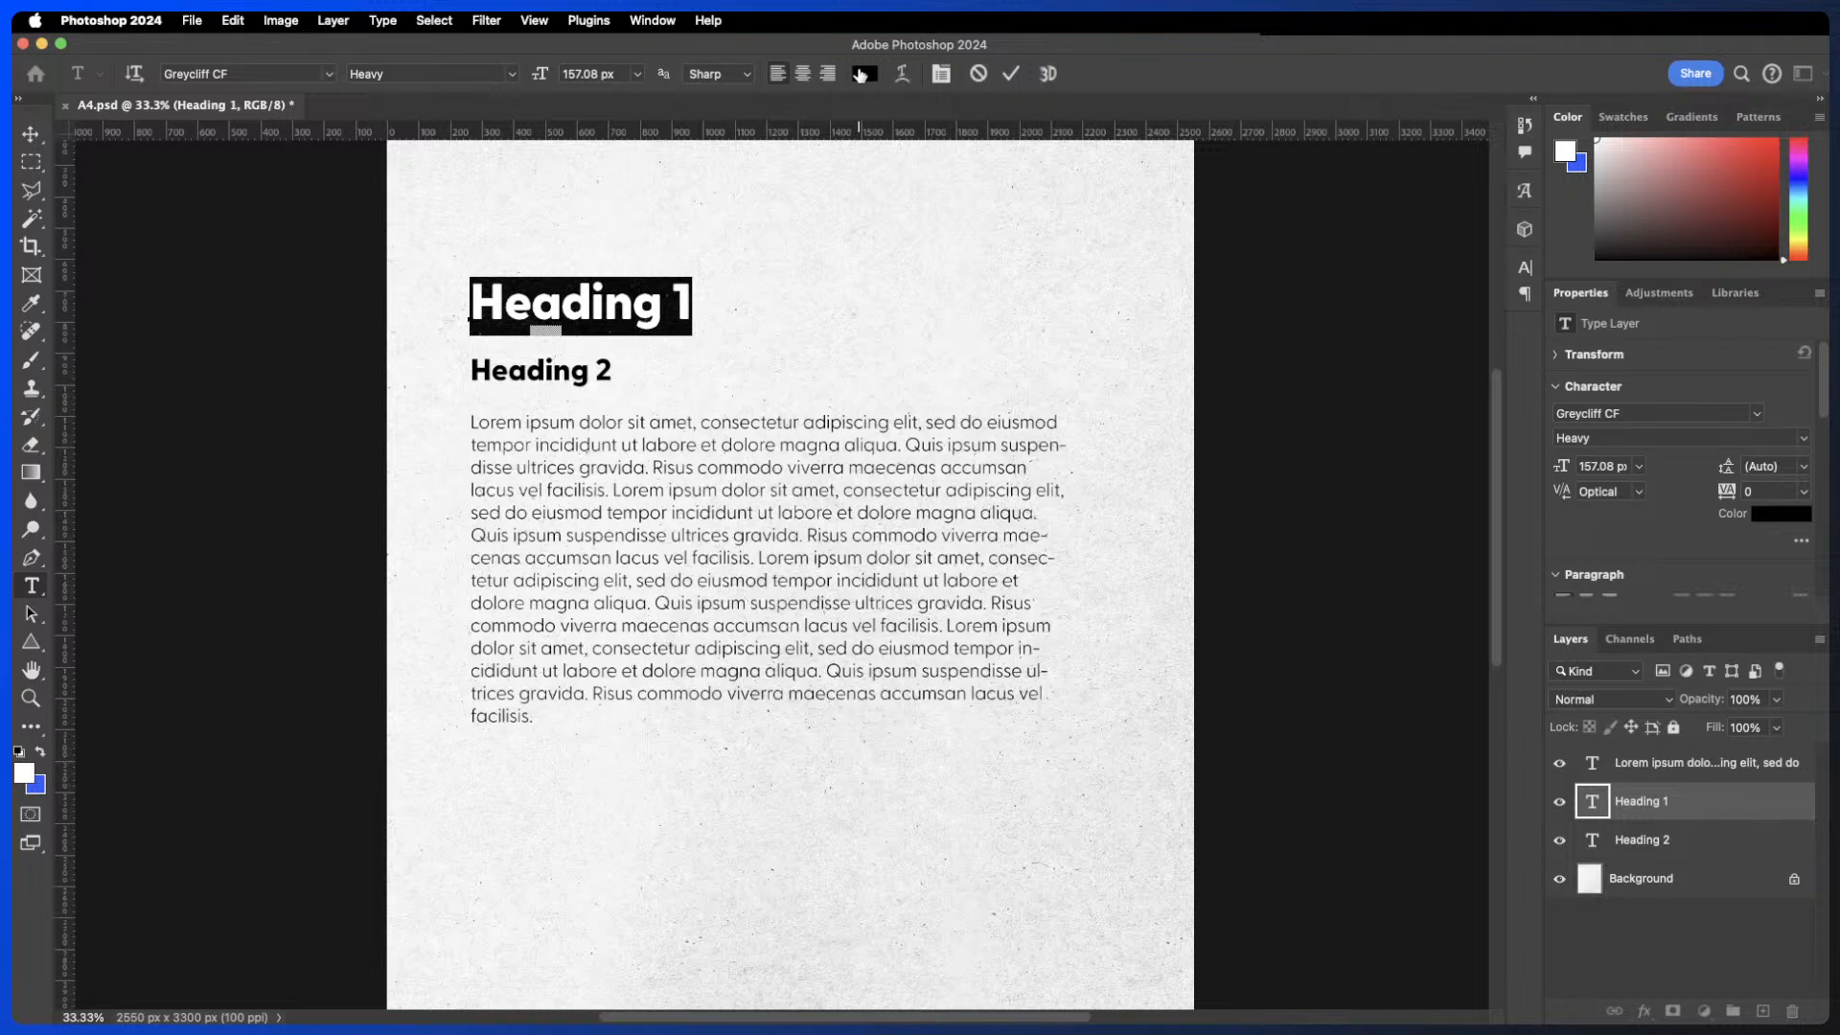
{"action": "left_click_drag", "start_coordinate": [662, 292], "coordinate": [644, 288]}
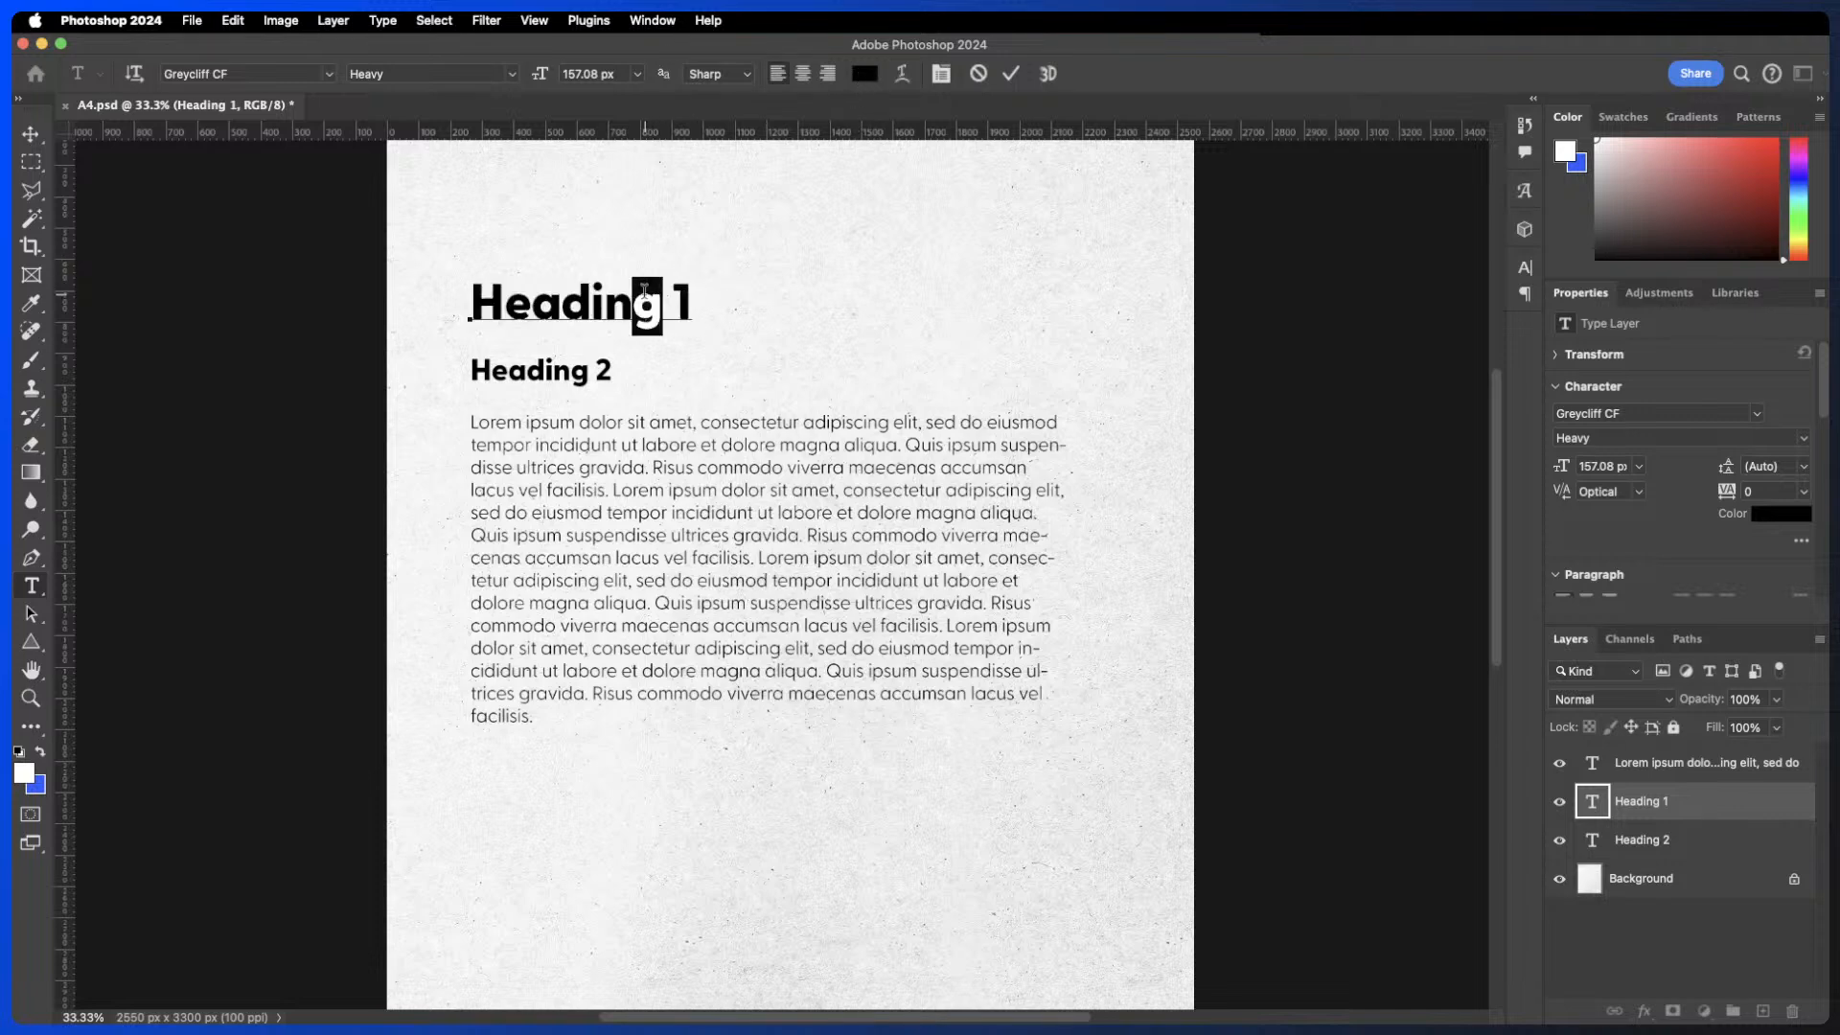
{"action": "left_click", "coordinate": [865, 75]}
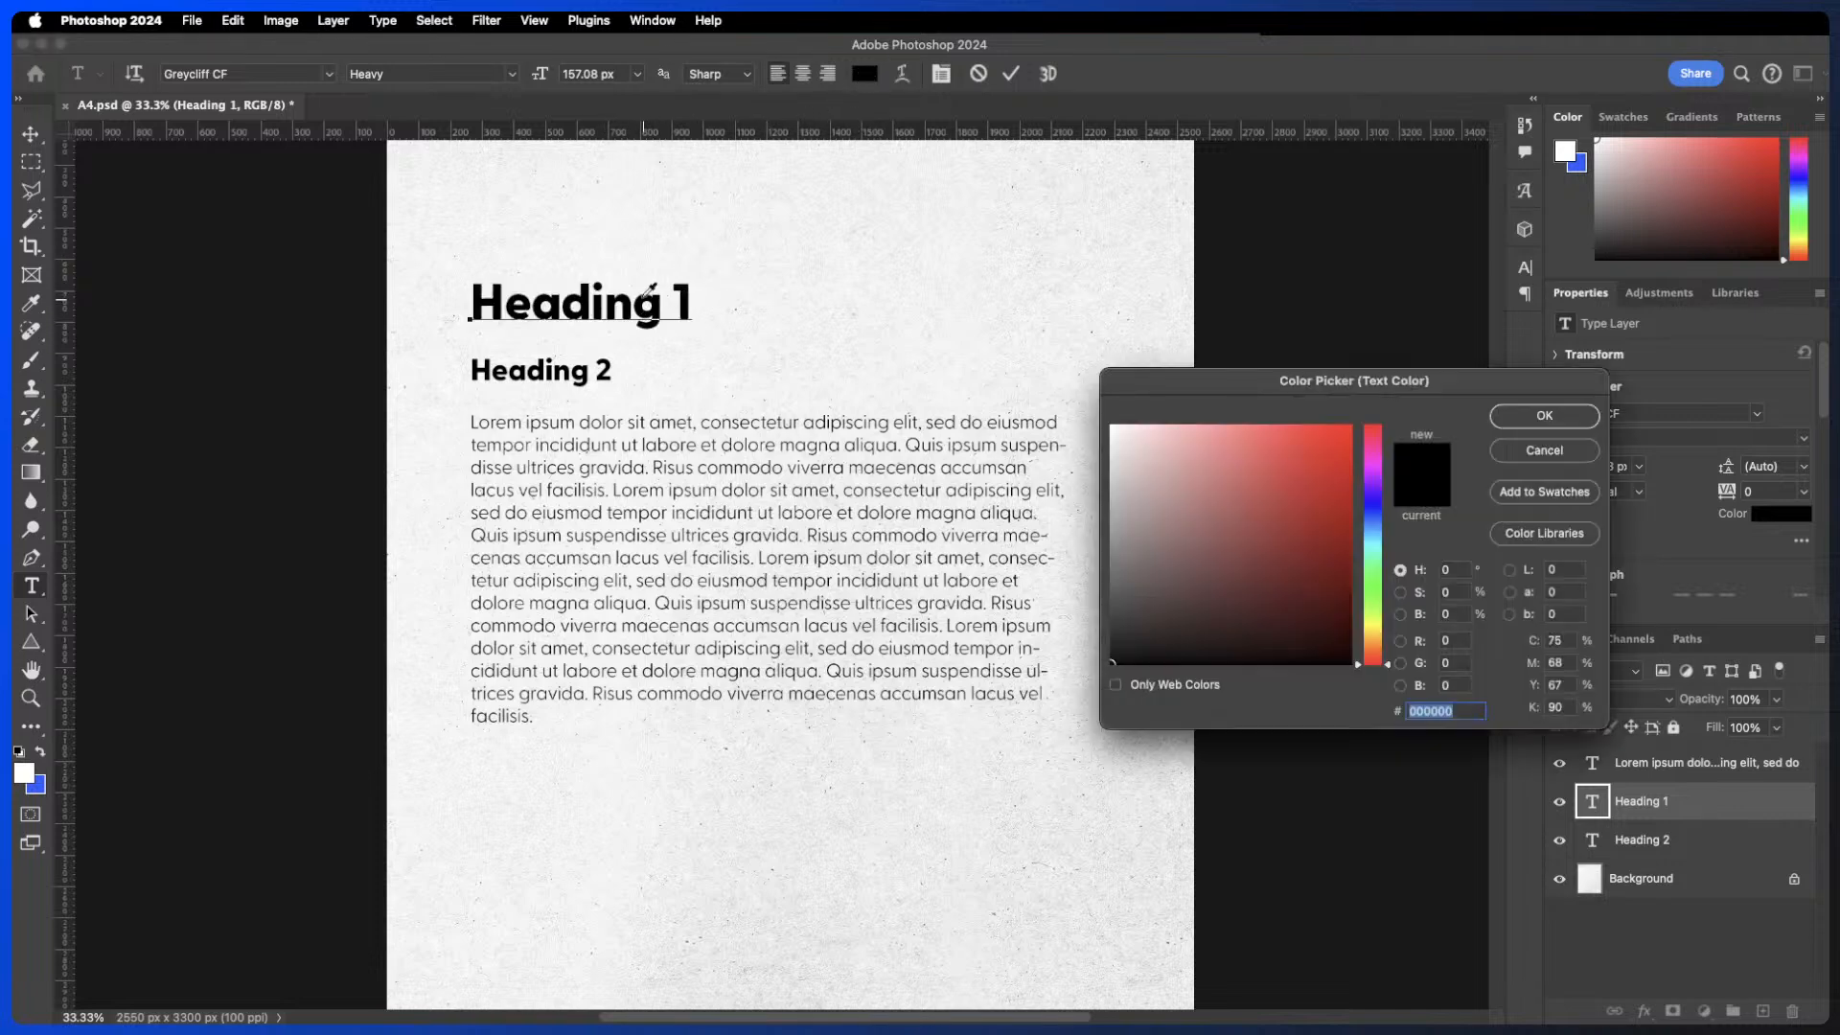
{"action": "left_click", "coordinate": [1279, 448]}
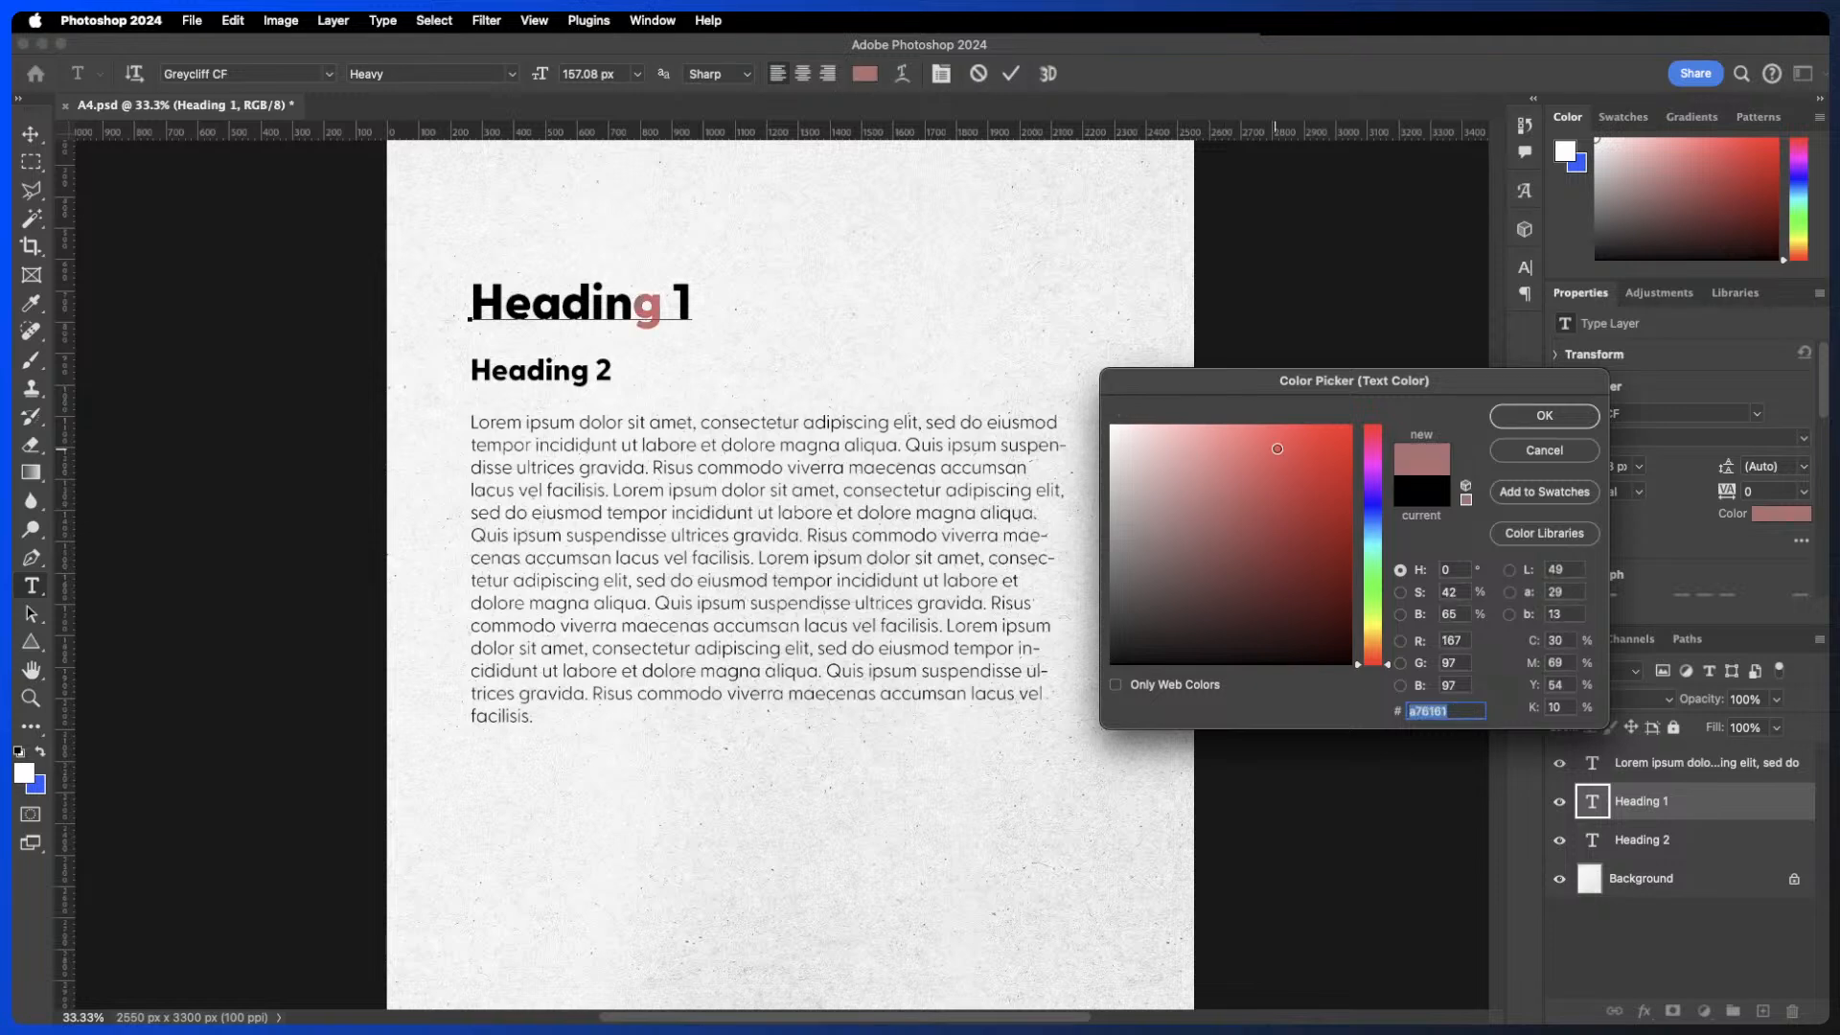
{"action": "left_click", "coordinate": [1503, 418]}
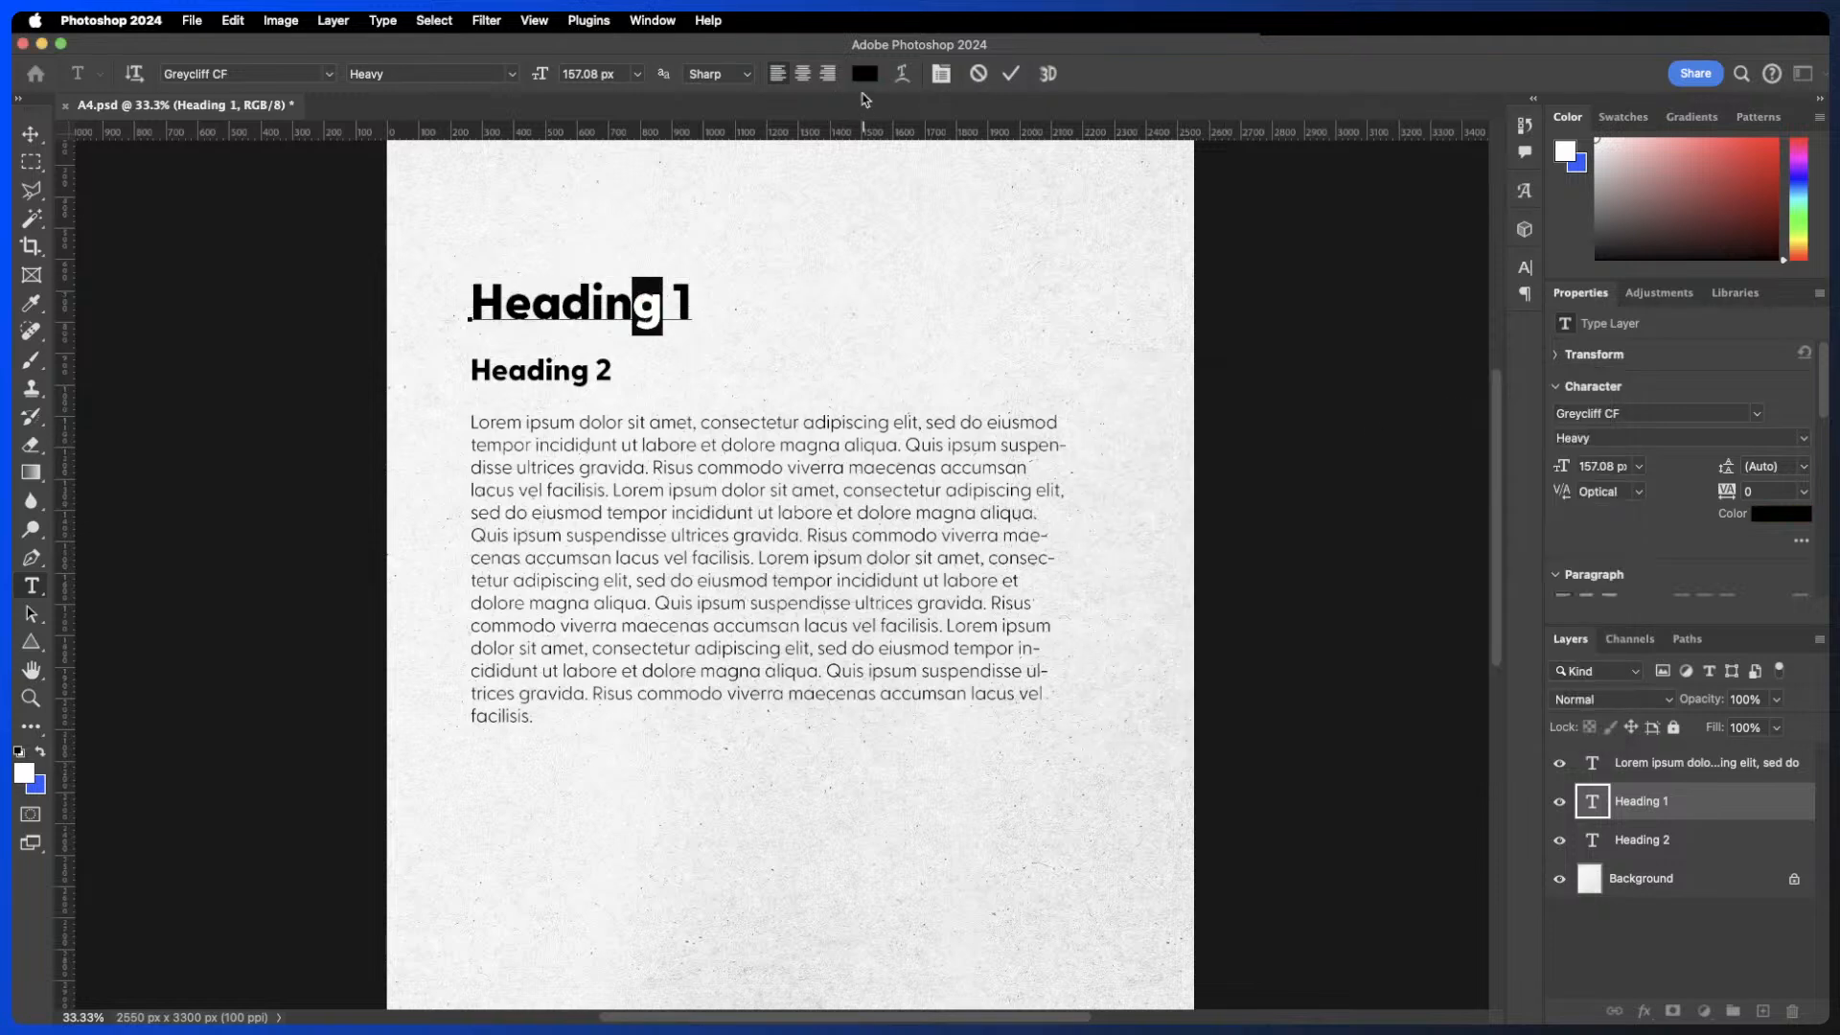
{"action": "left_click_drag", "start_coordinate": [694, 291], "coordinate": [427, 286]}
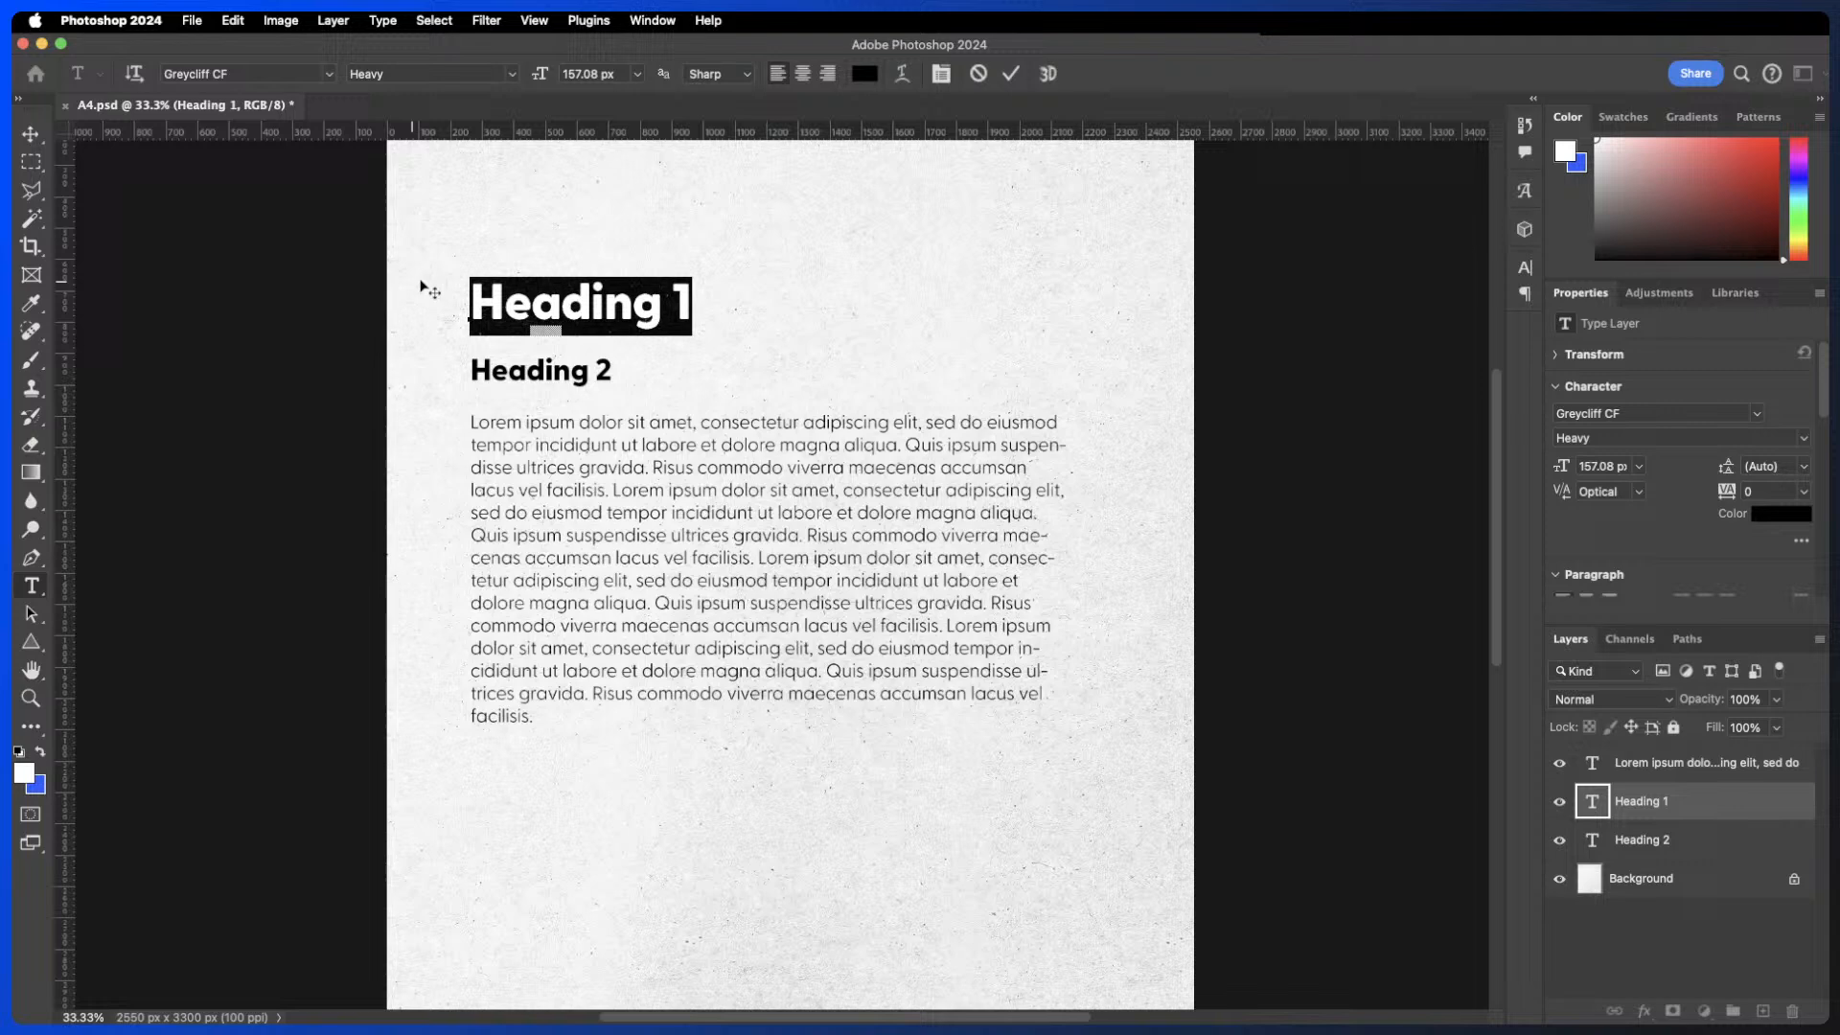
{"action": "left_click", "coordinate": [902, 74]}
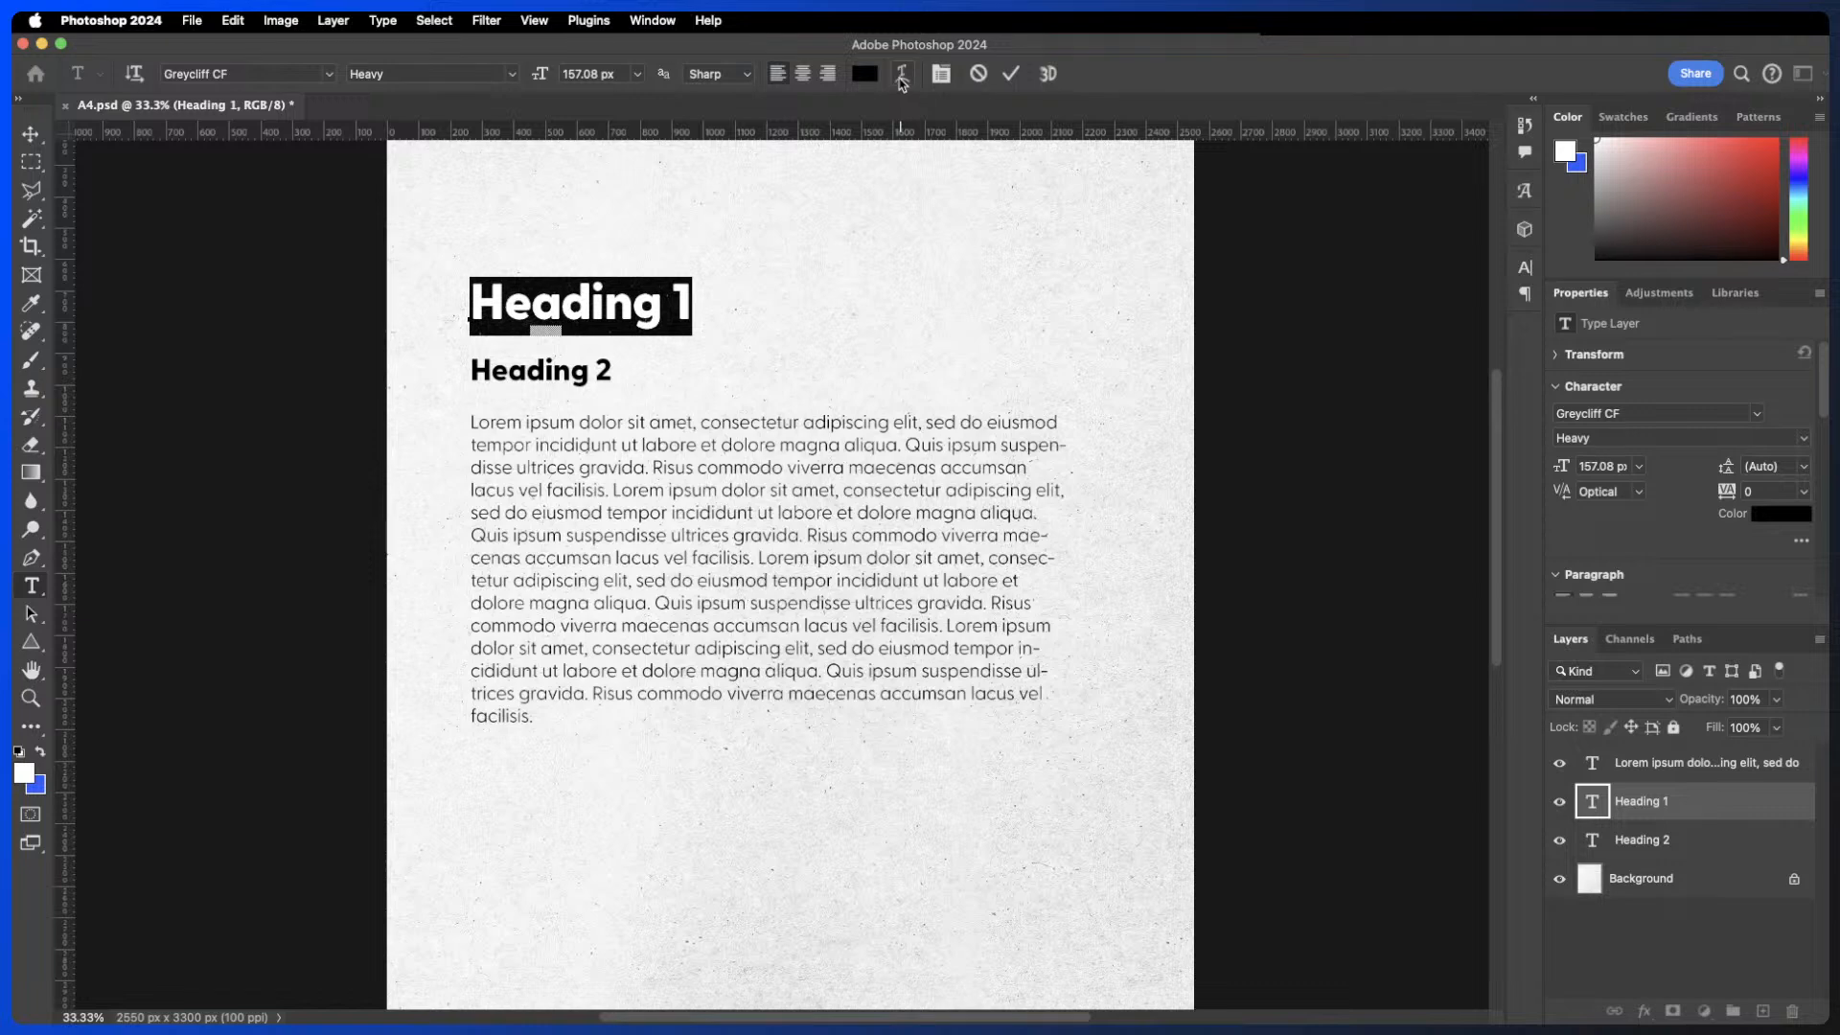
{"action": "left_click", "coordinate": [1011, 74]}
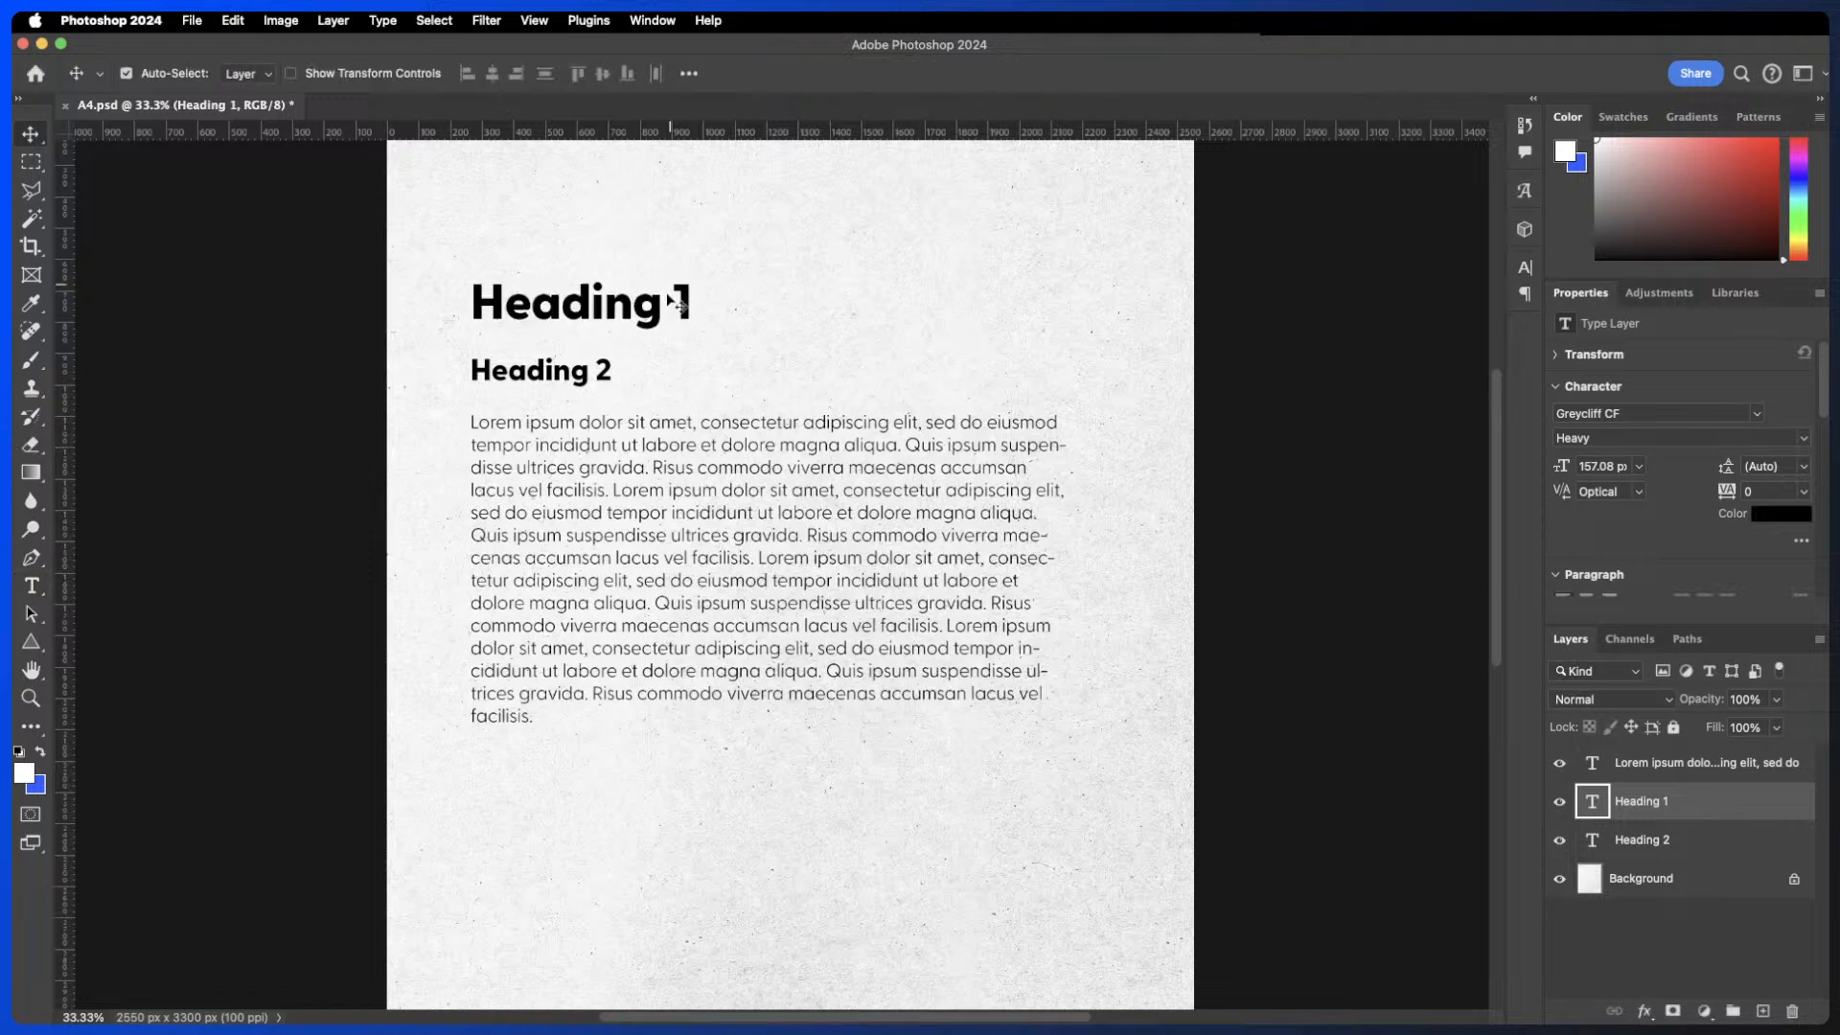
- Convert the Heading 1 layer to a smart object
{"action": "right_click", "coordinate": [1707, 805]}
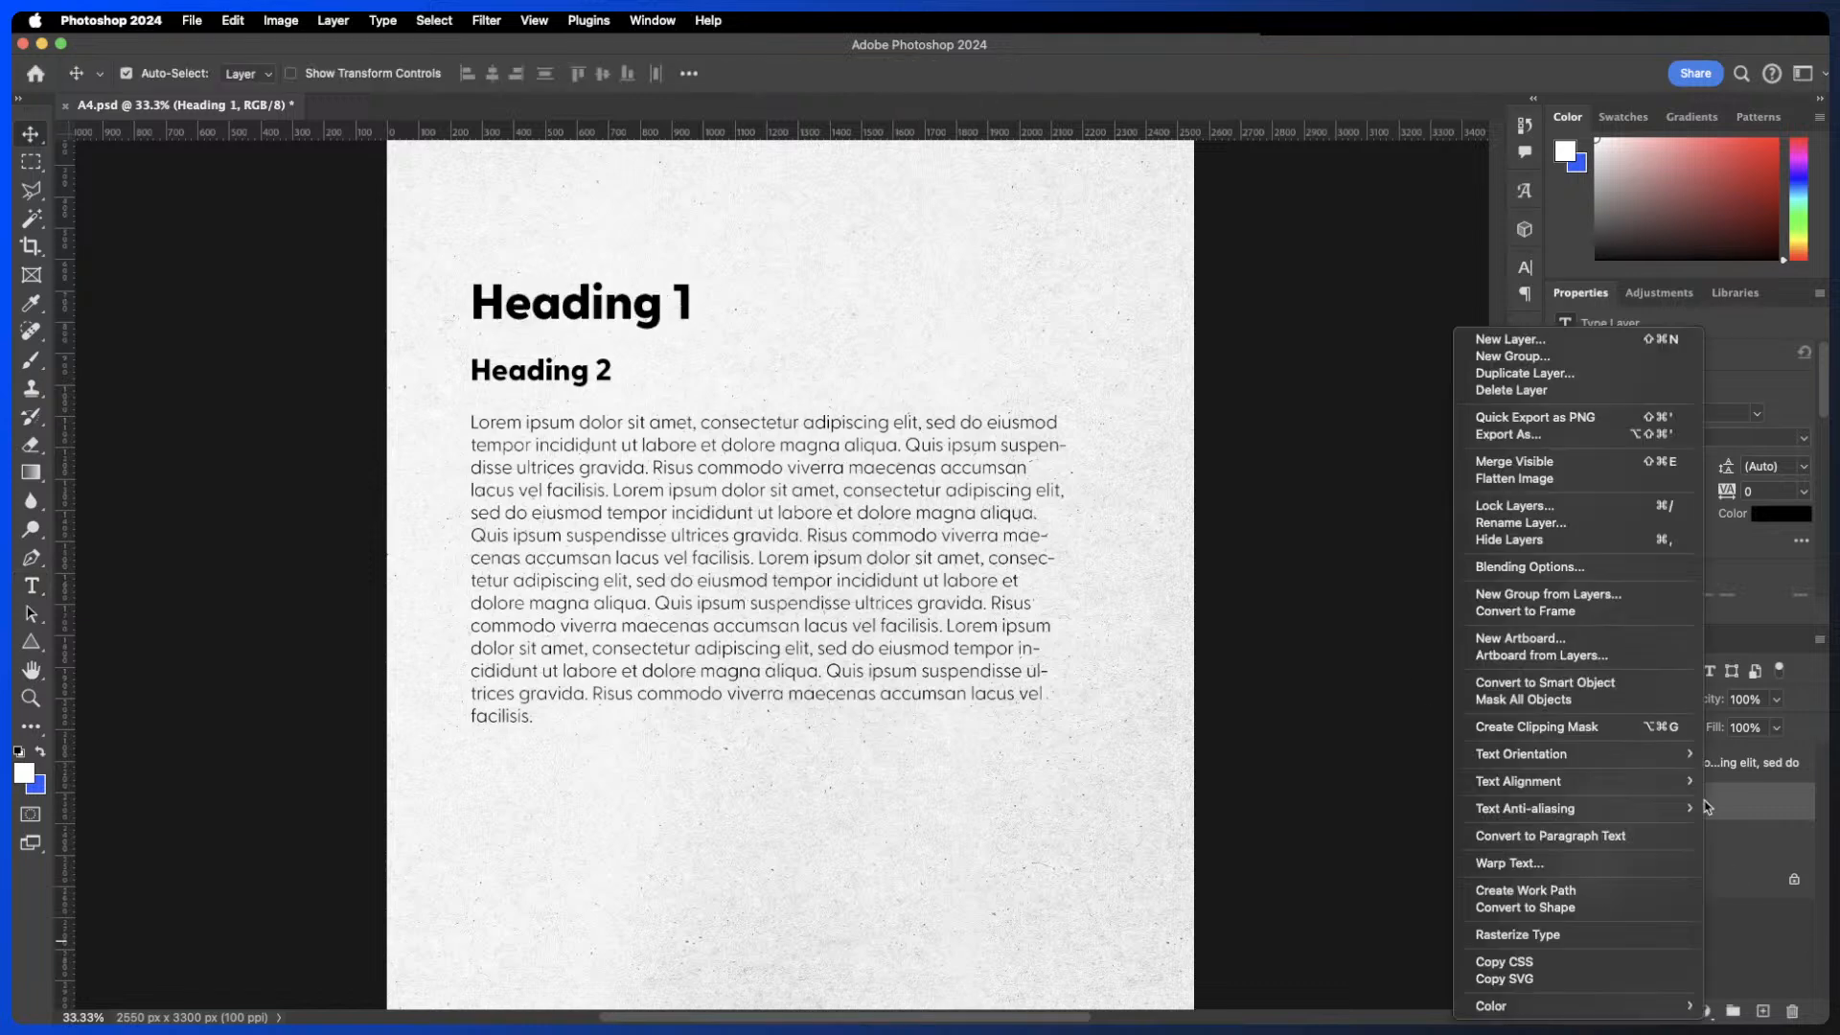
{"action": "left_click", "coordinate": [1616, 686]}
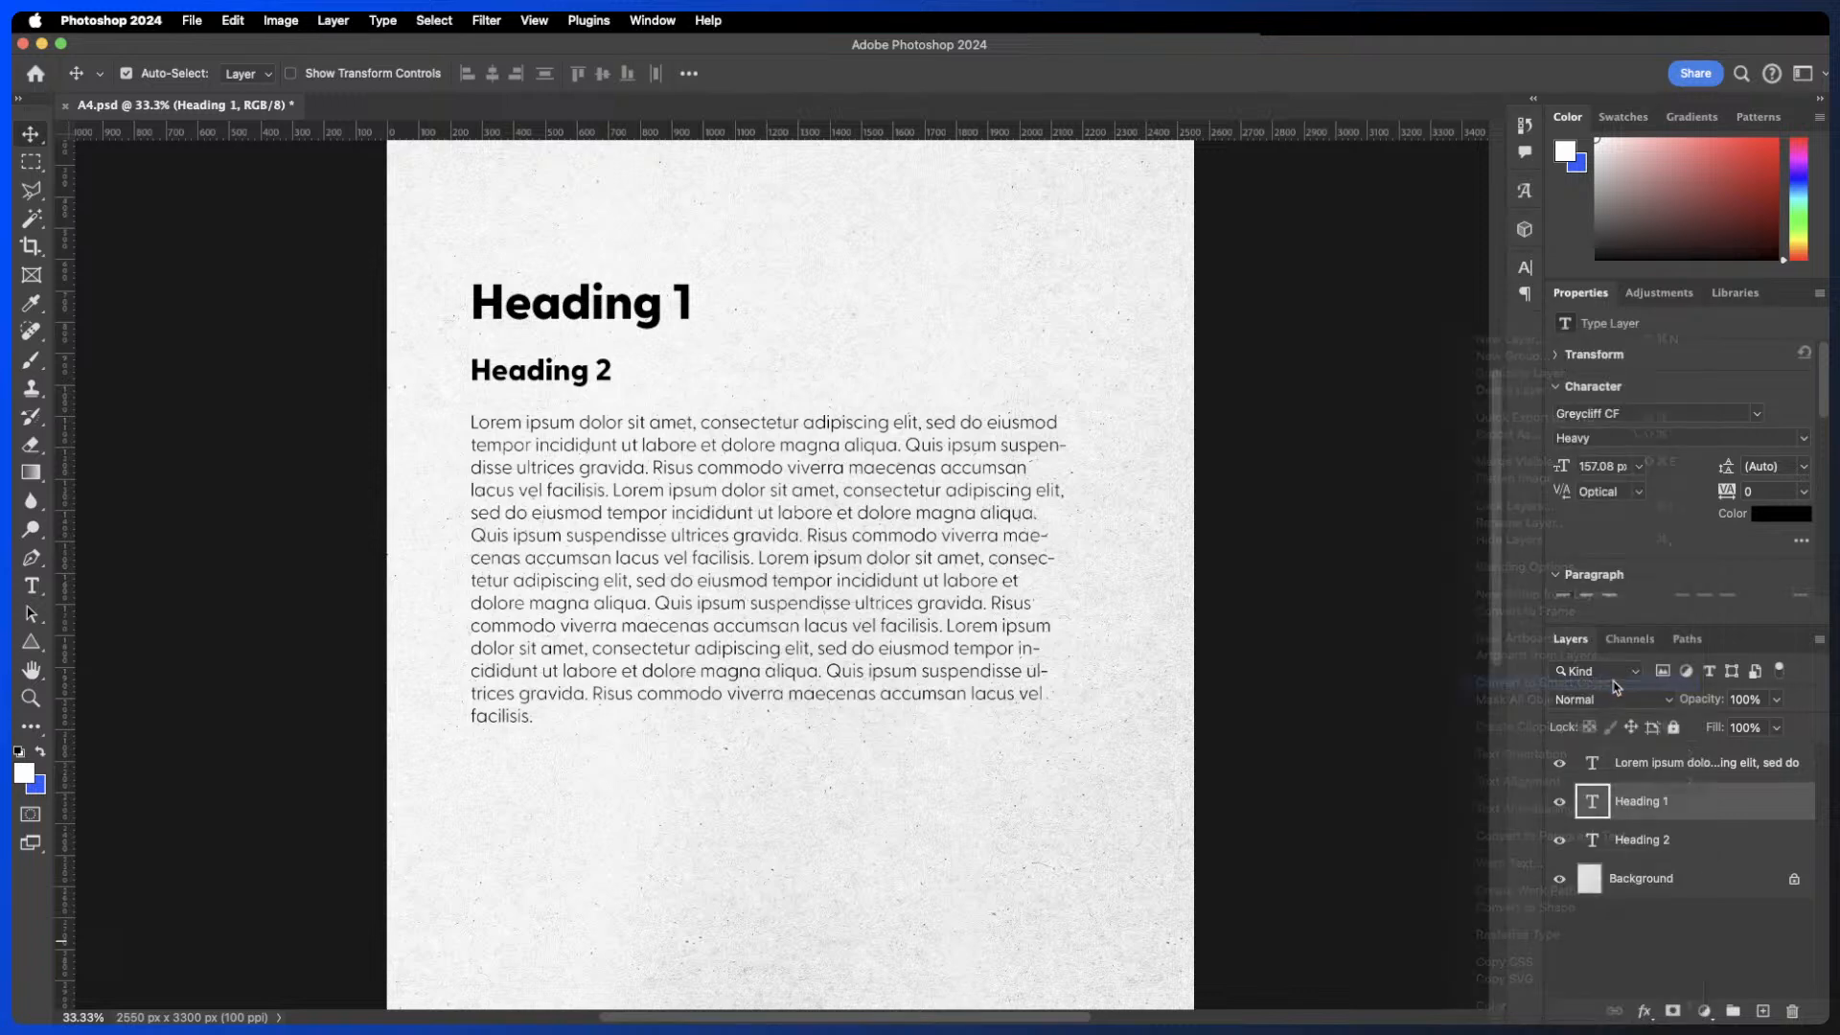
- Warp the Heading 1 smart object by pulling its right end down and outward, then commit the warp
{"action": "left_click", "coordinate": [232, 20]}
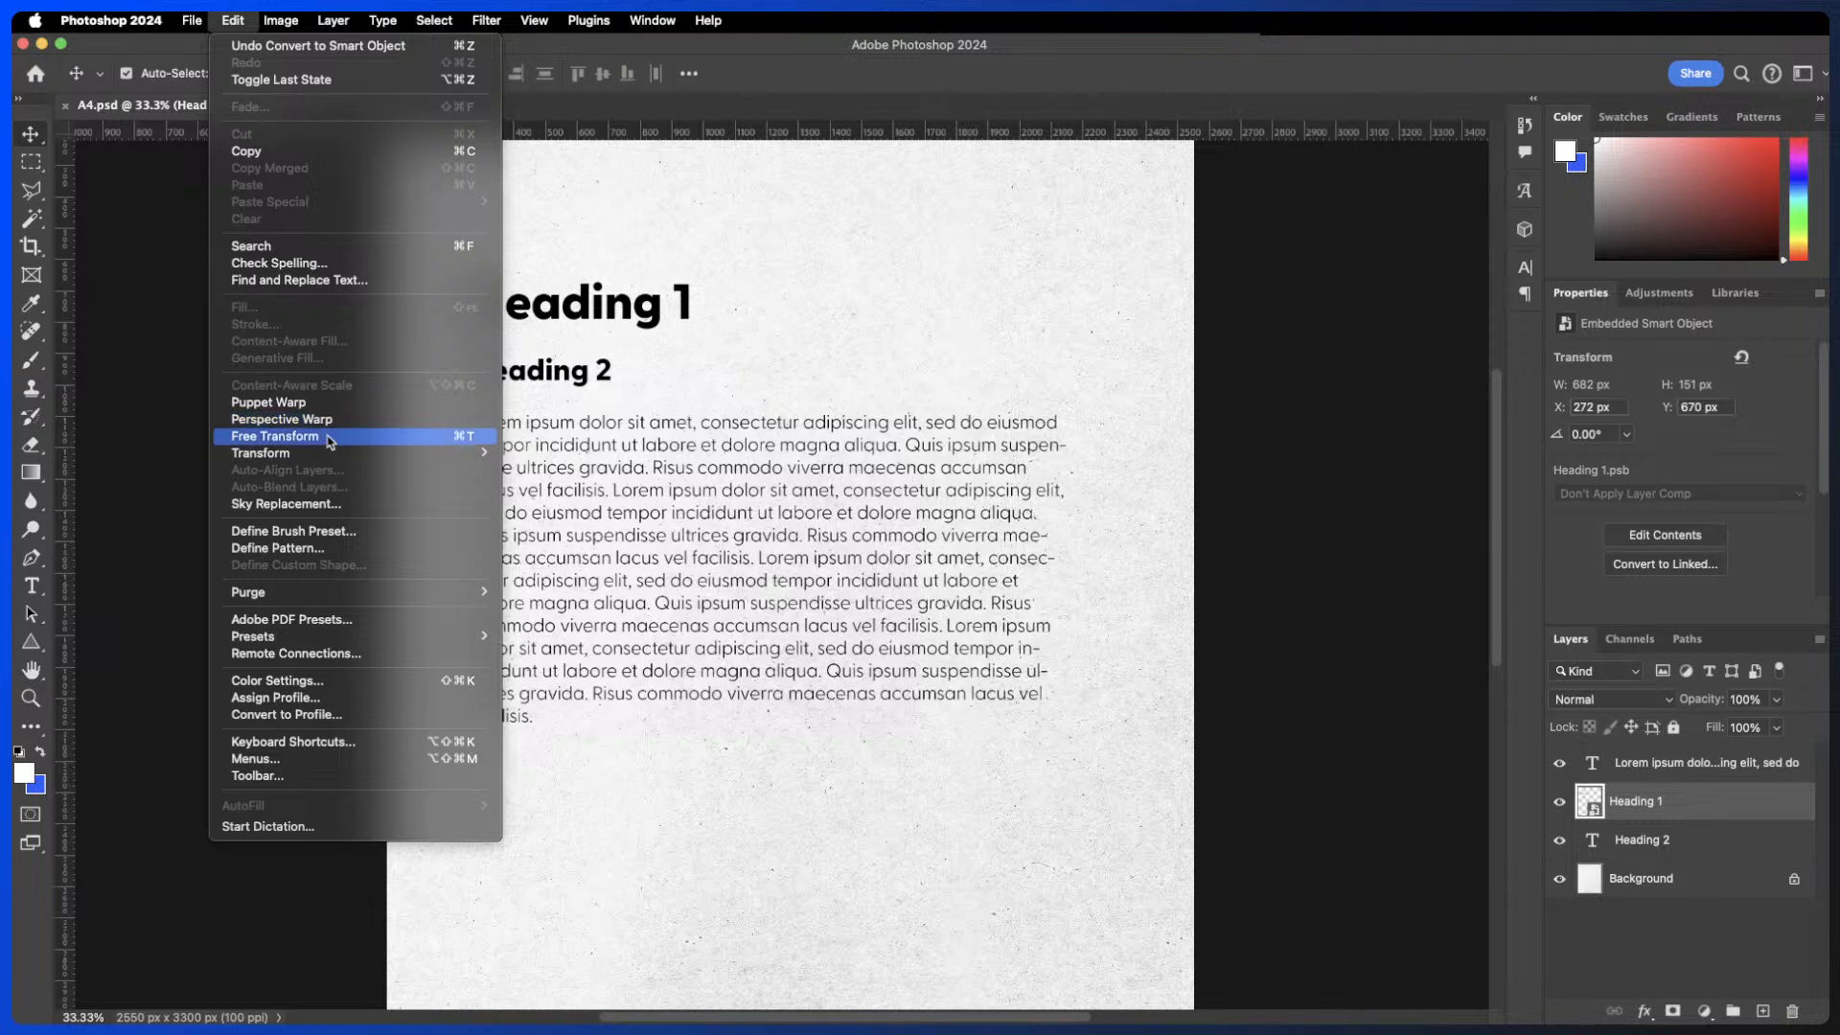
{"action": "mouse_move", "coordinate": [326, 453]}
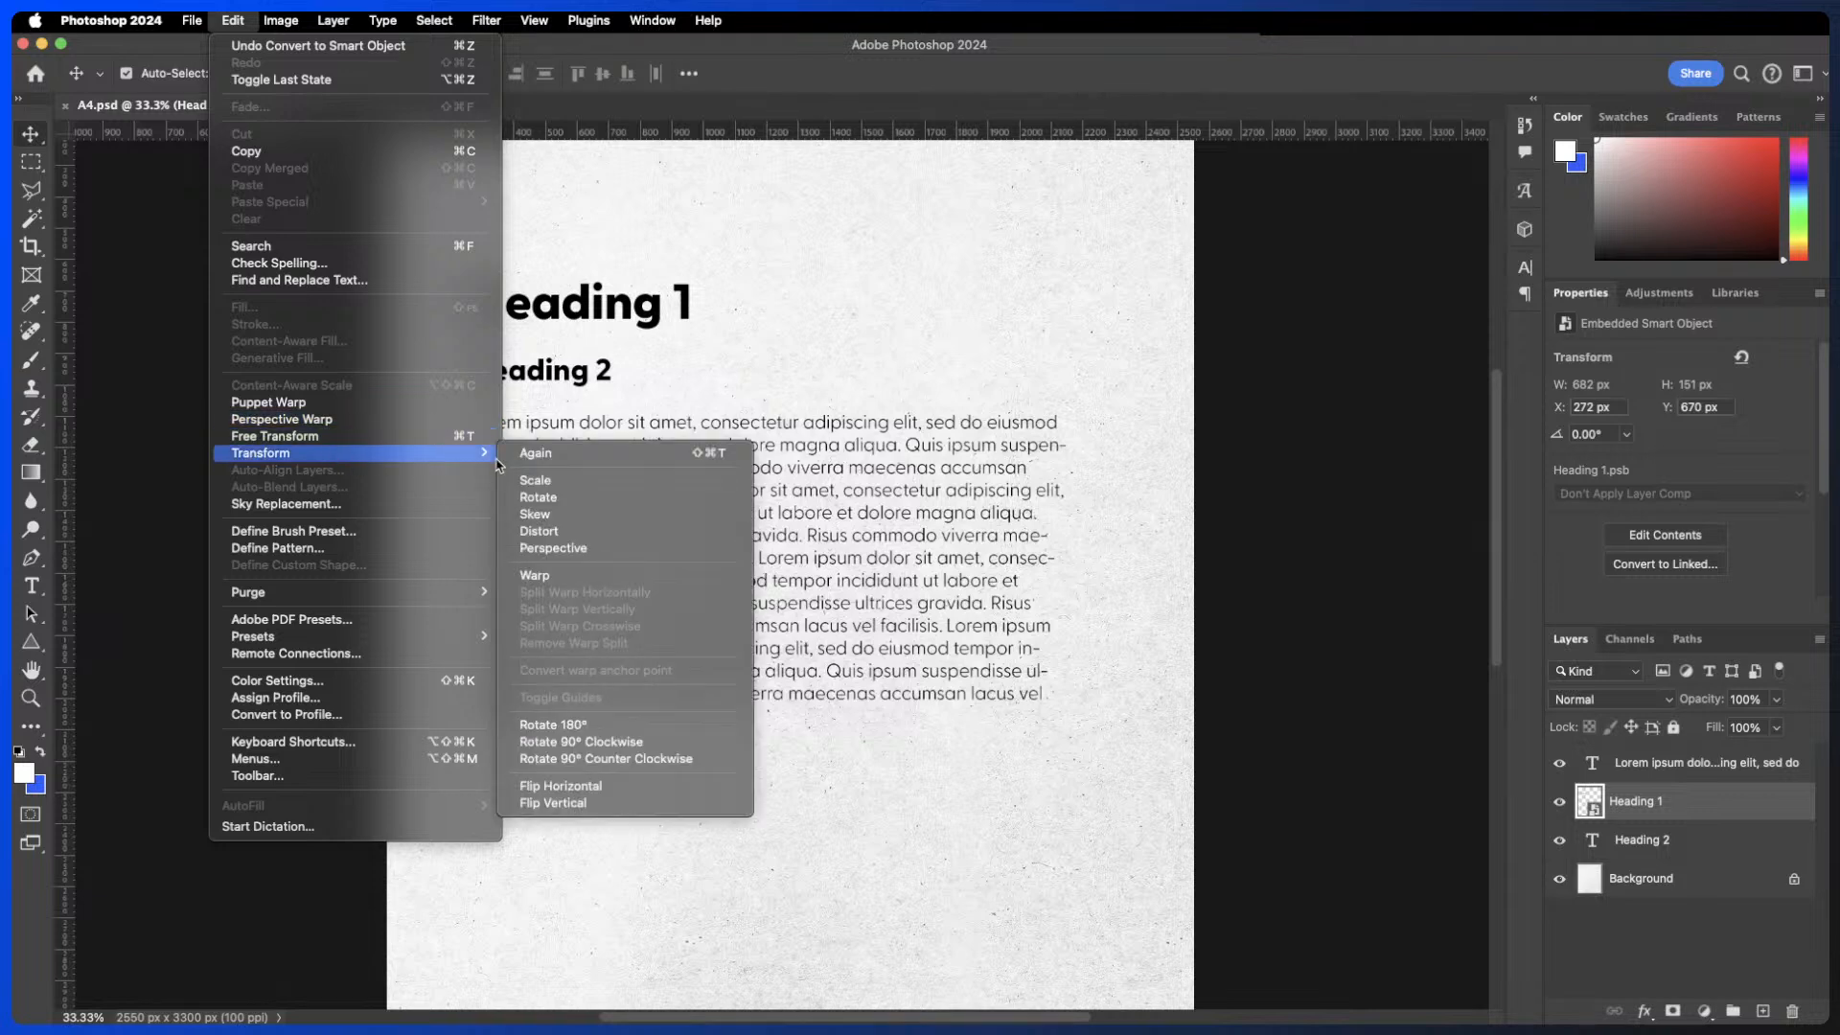
{"action": "left_click", "coordinate": [589, 578]}
{"action": "left_click_drag", "start_coordinate": [657, 314], "coordinate": [733, 388]}
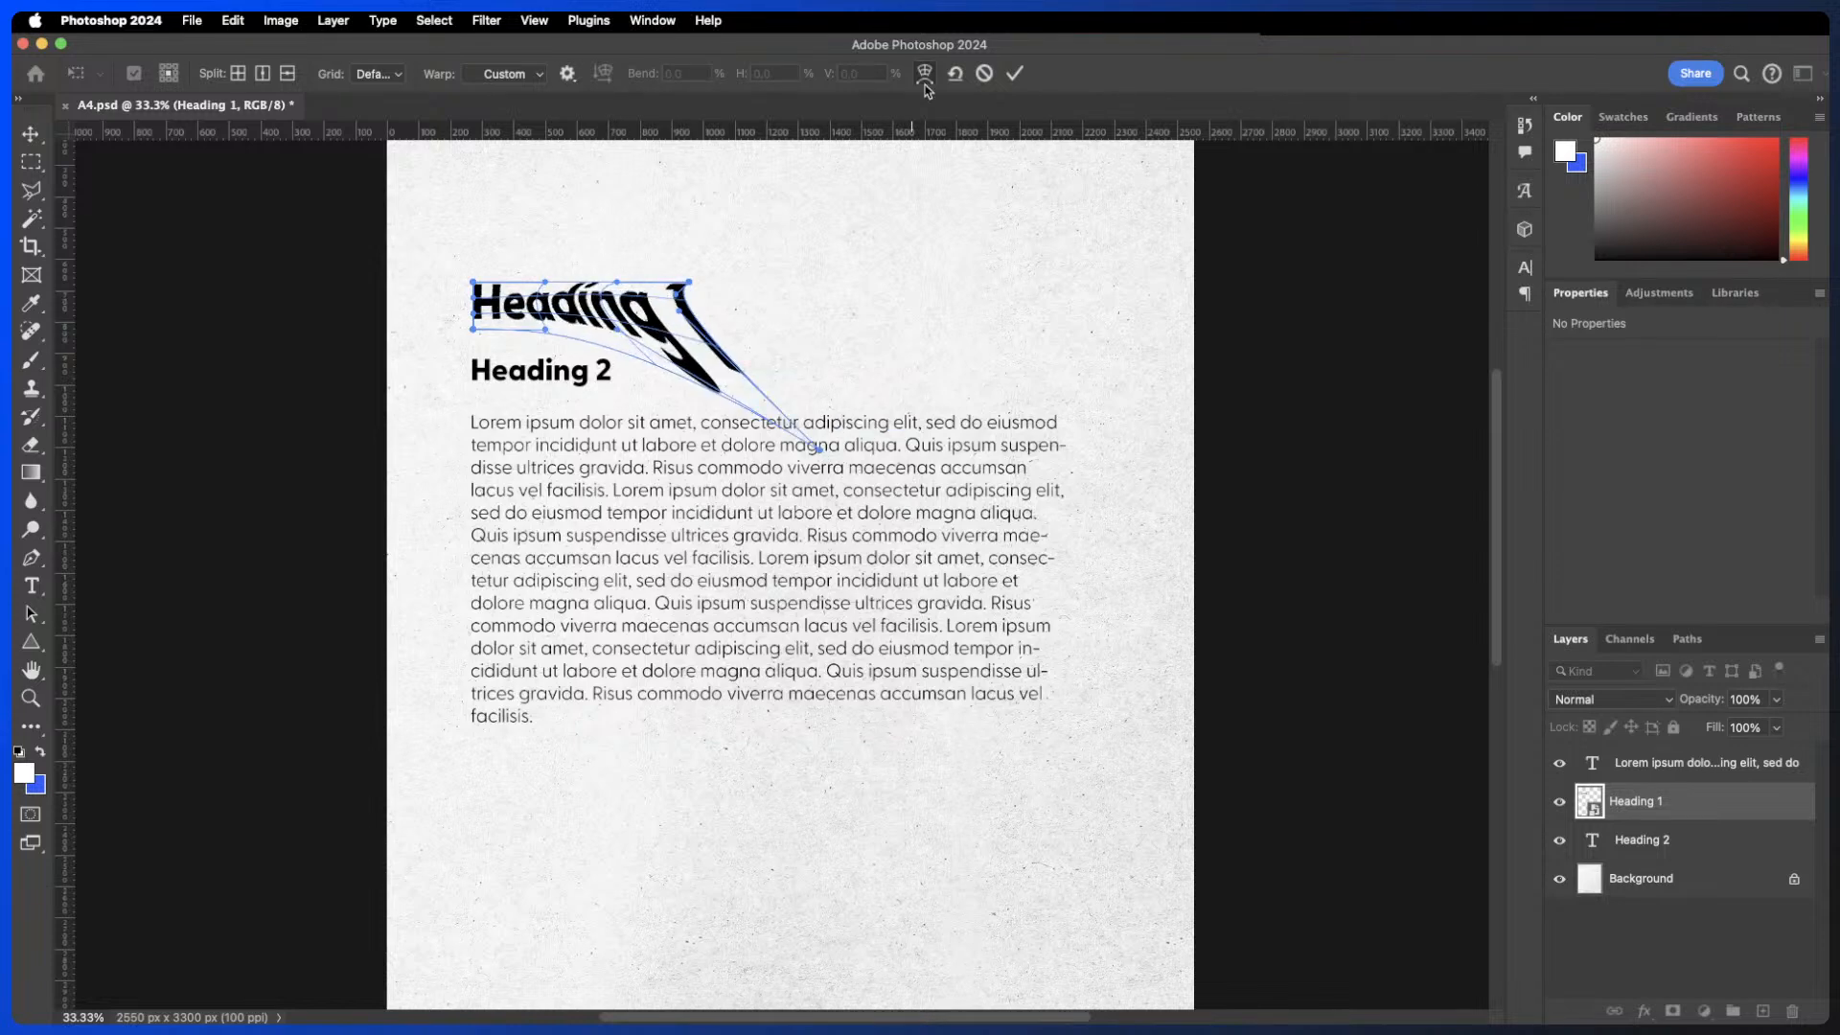
{"action": "left_click", "coordinate": [1015, 73]}
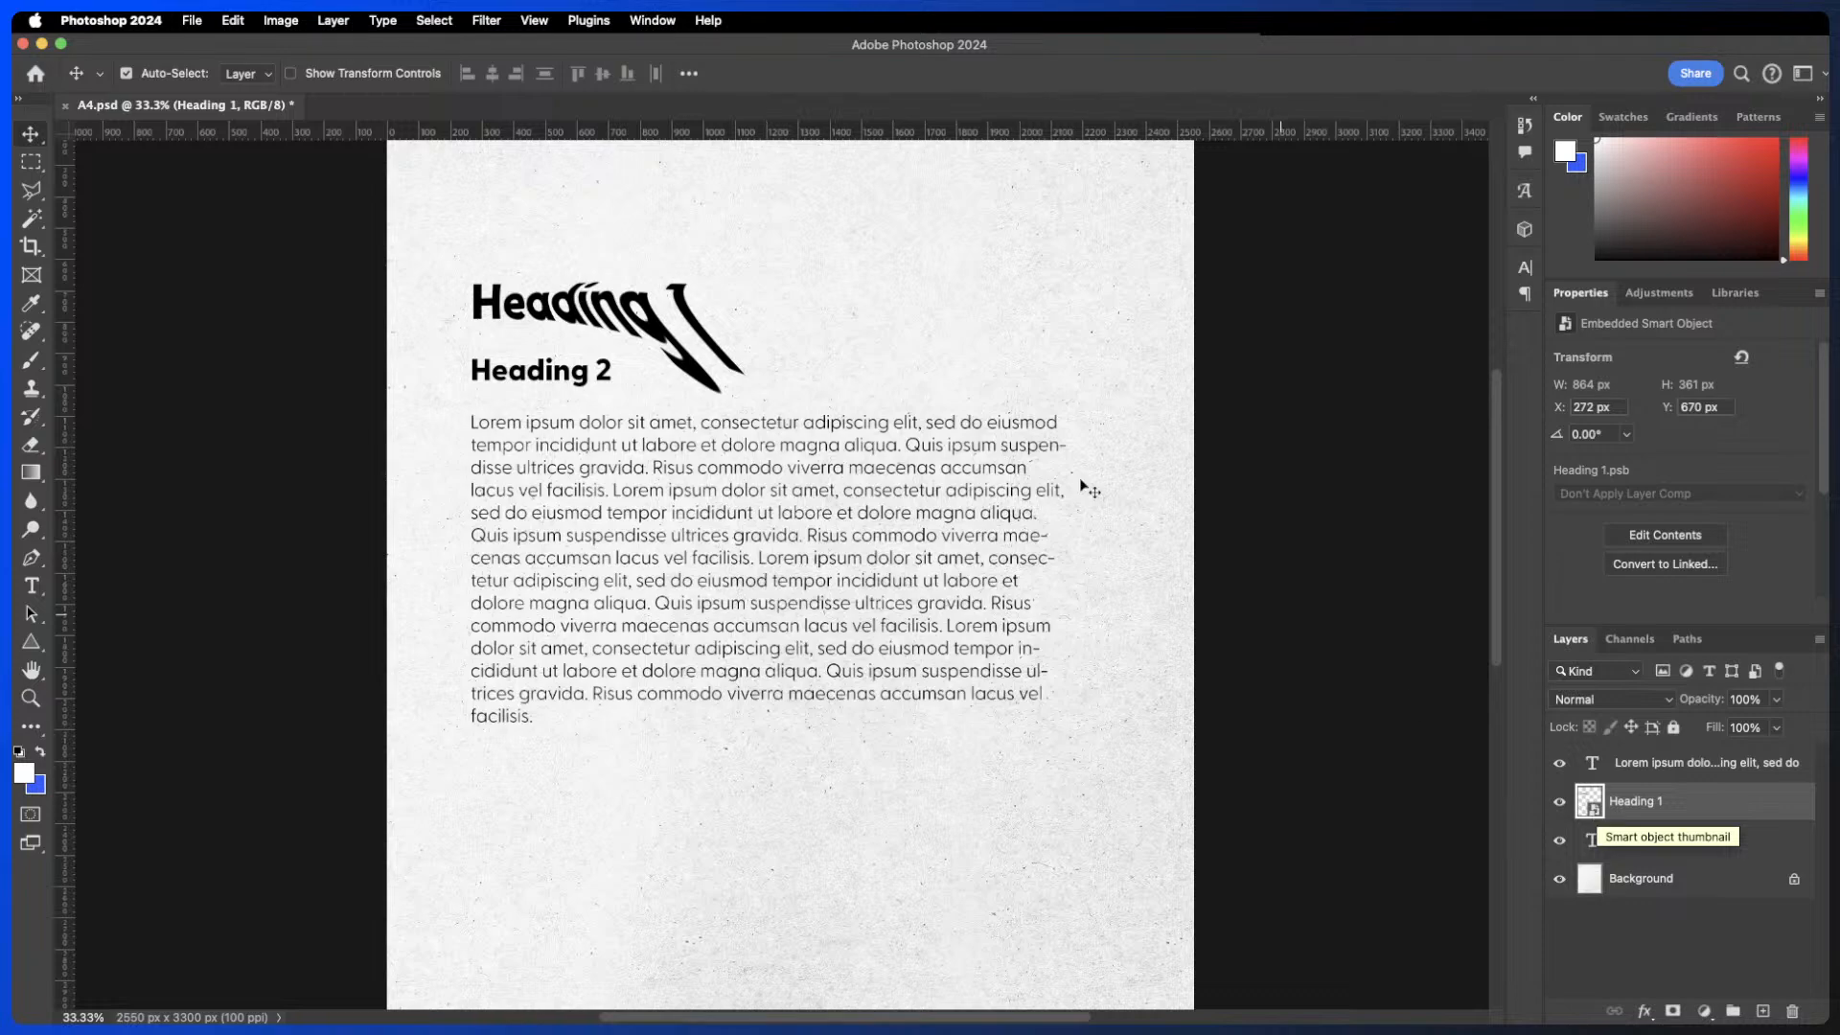
- Undo the warp and the smart object conversion of Heading 1
{"action": "key", "text": "super+equal"}
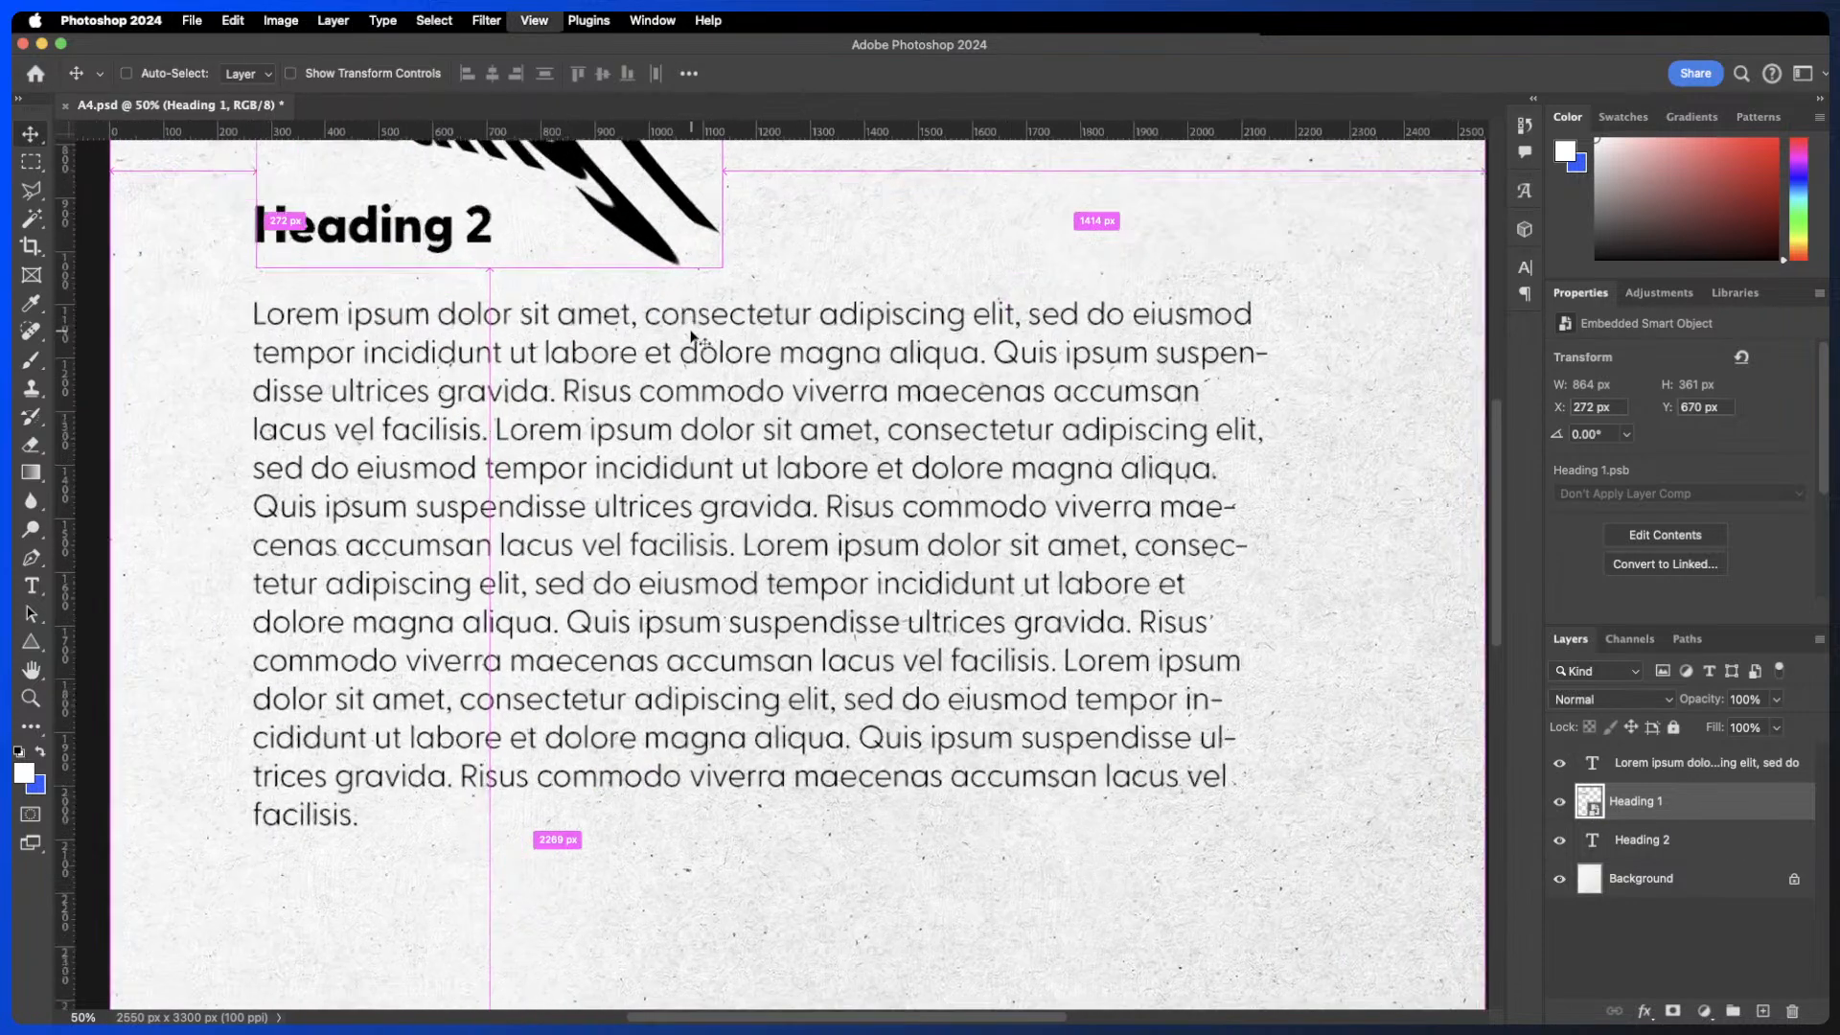
{"action": "key", "text": "super+equal"}
{"action": "scroll", "coordinate": [679, 341], "scroll_direction": "up", "scroll_amount": 3}
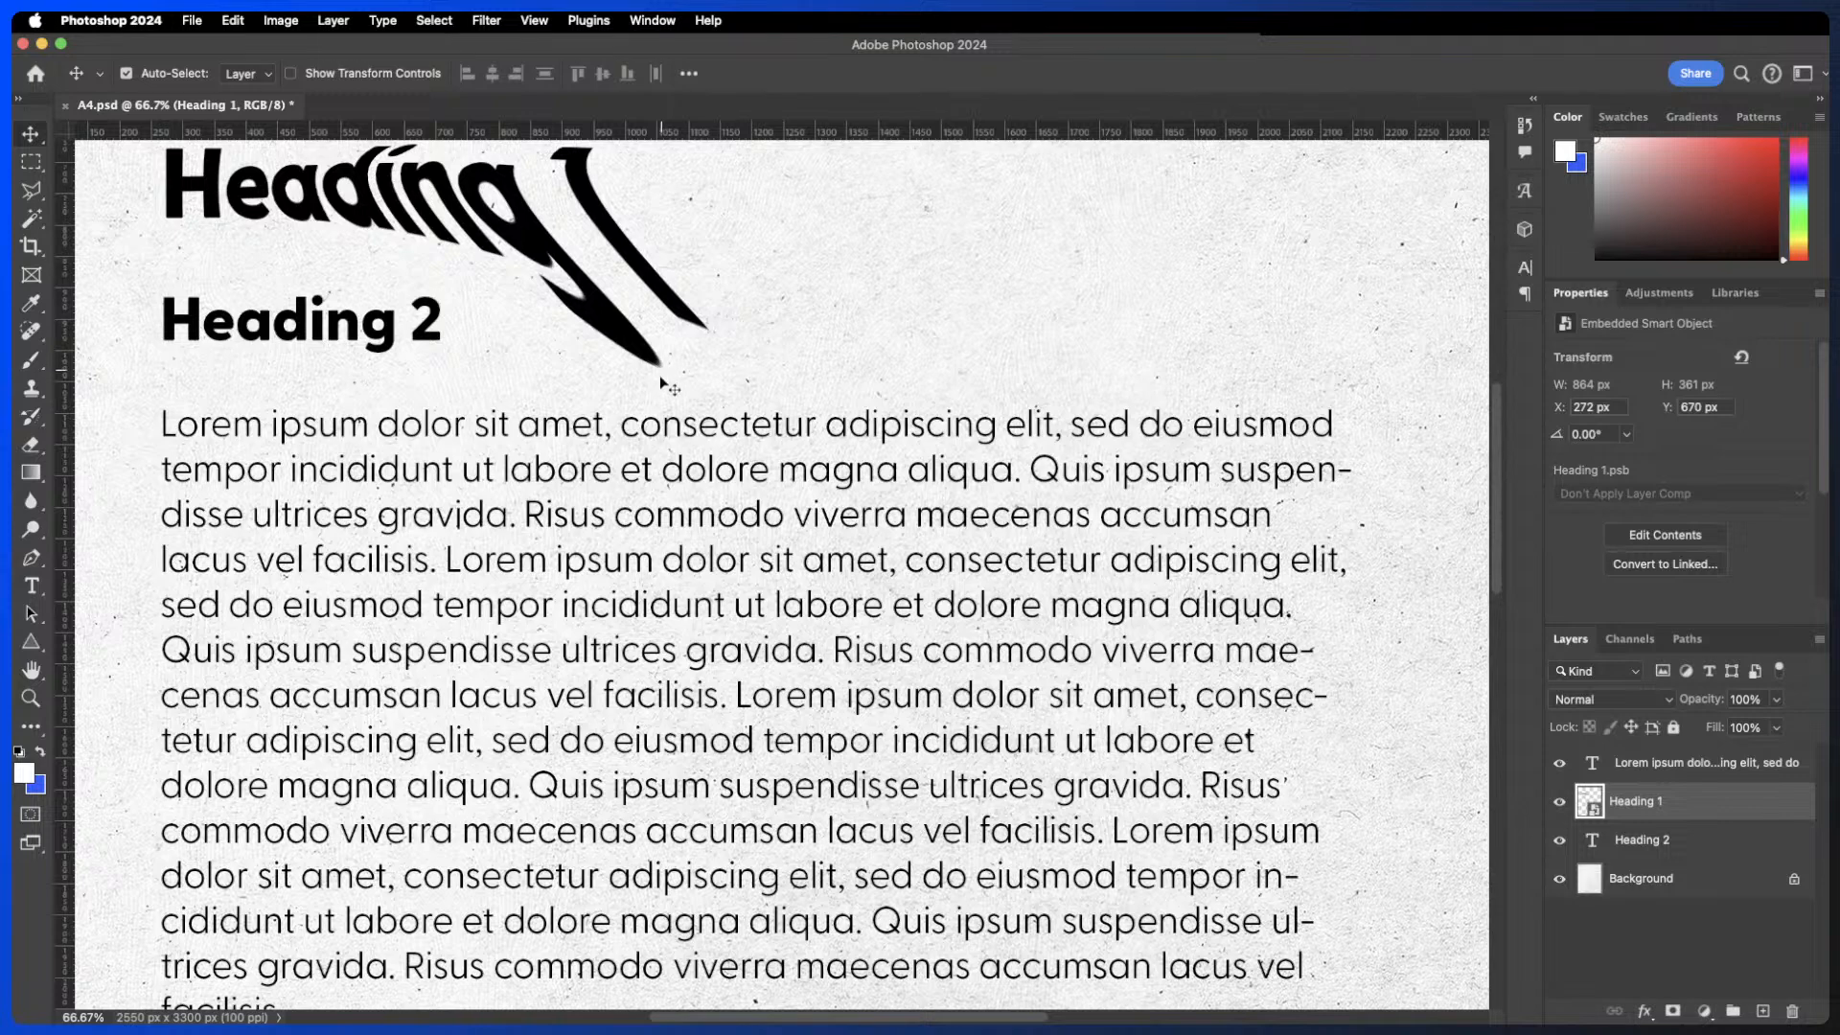
{"action": "key", "text": "super+minus"}
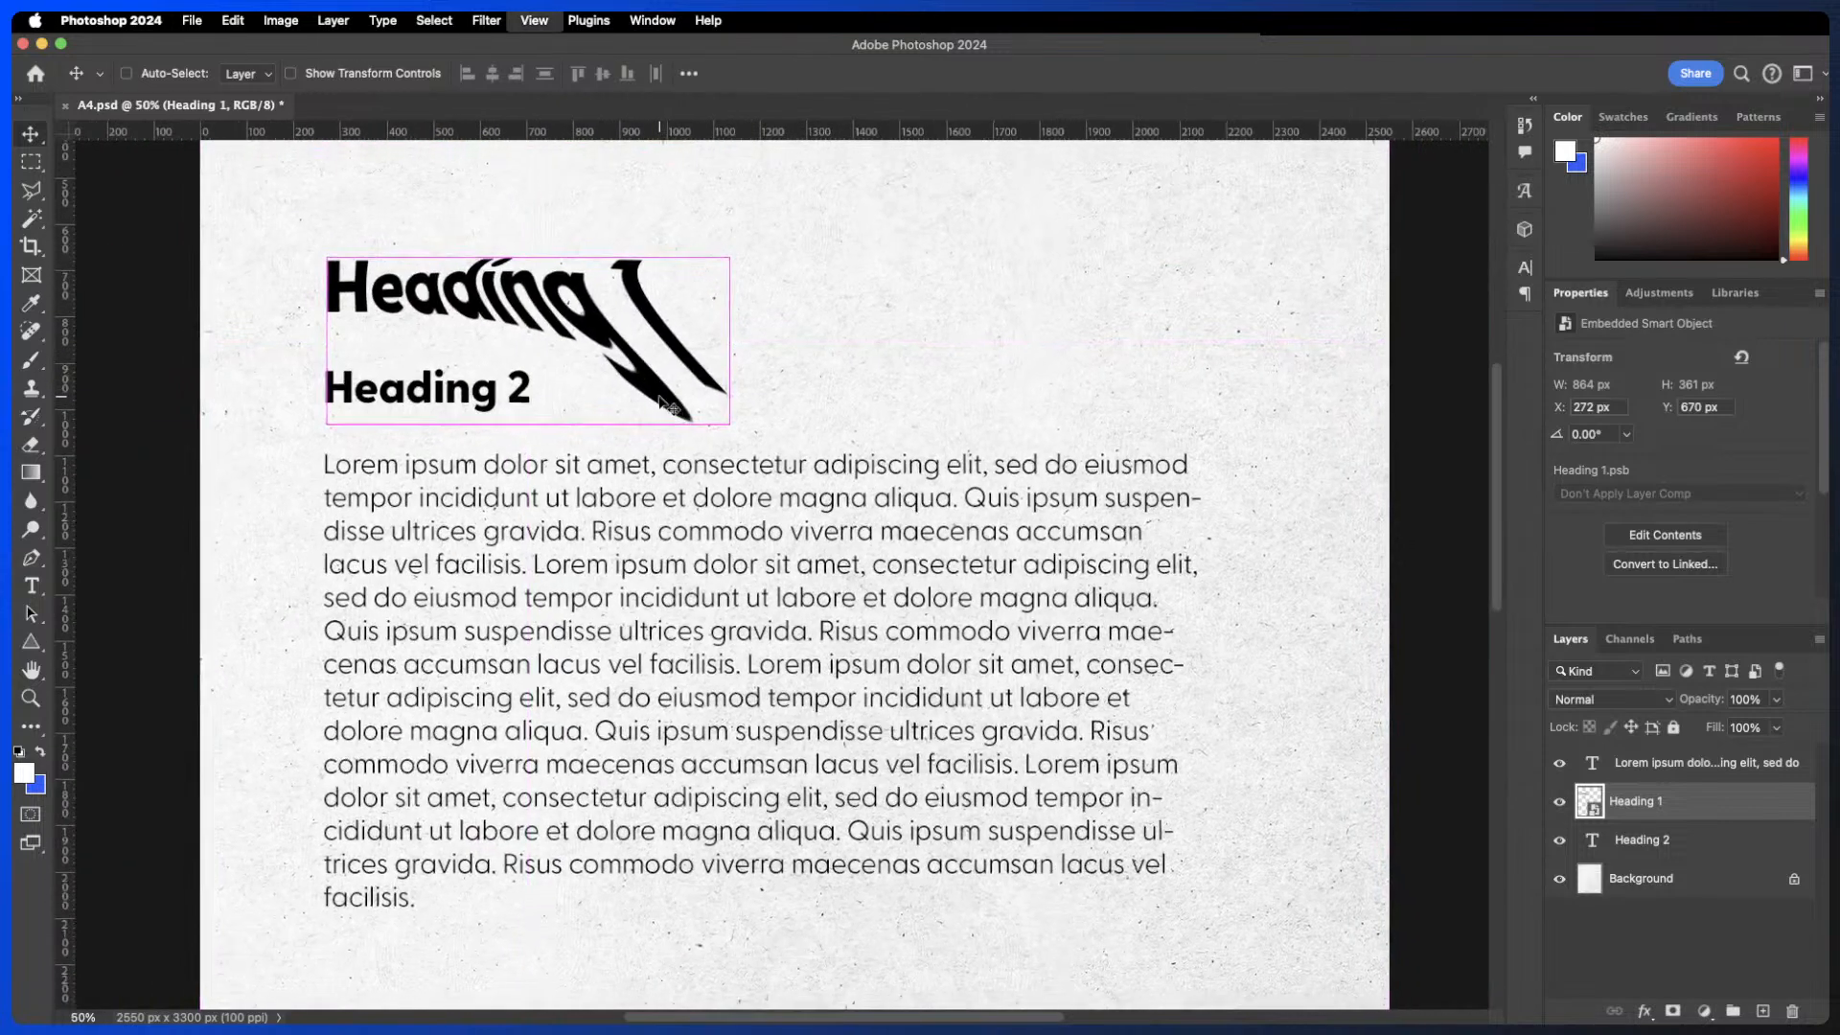
{"action": "key", "text": "super+minus"}
{"action": "key", "text": "super+z"}
{"action": "key", "text": "super+z"}
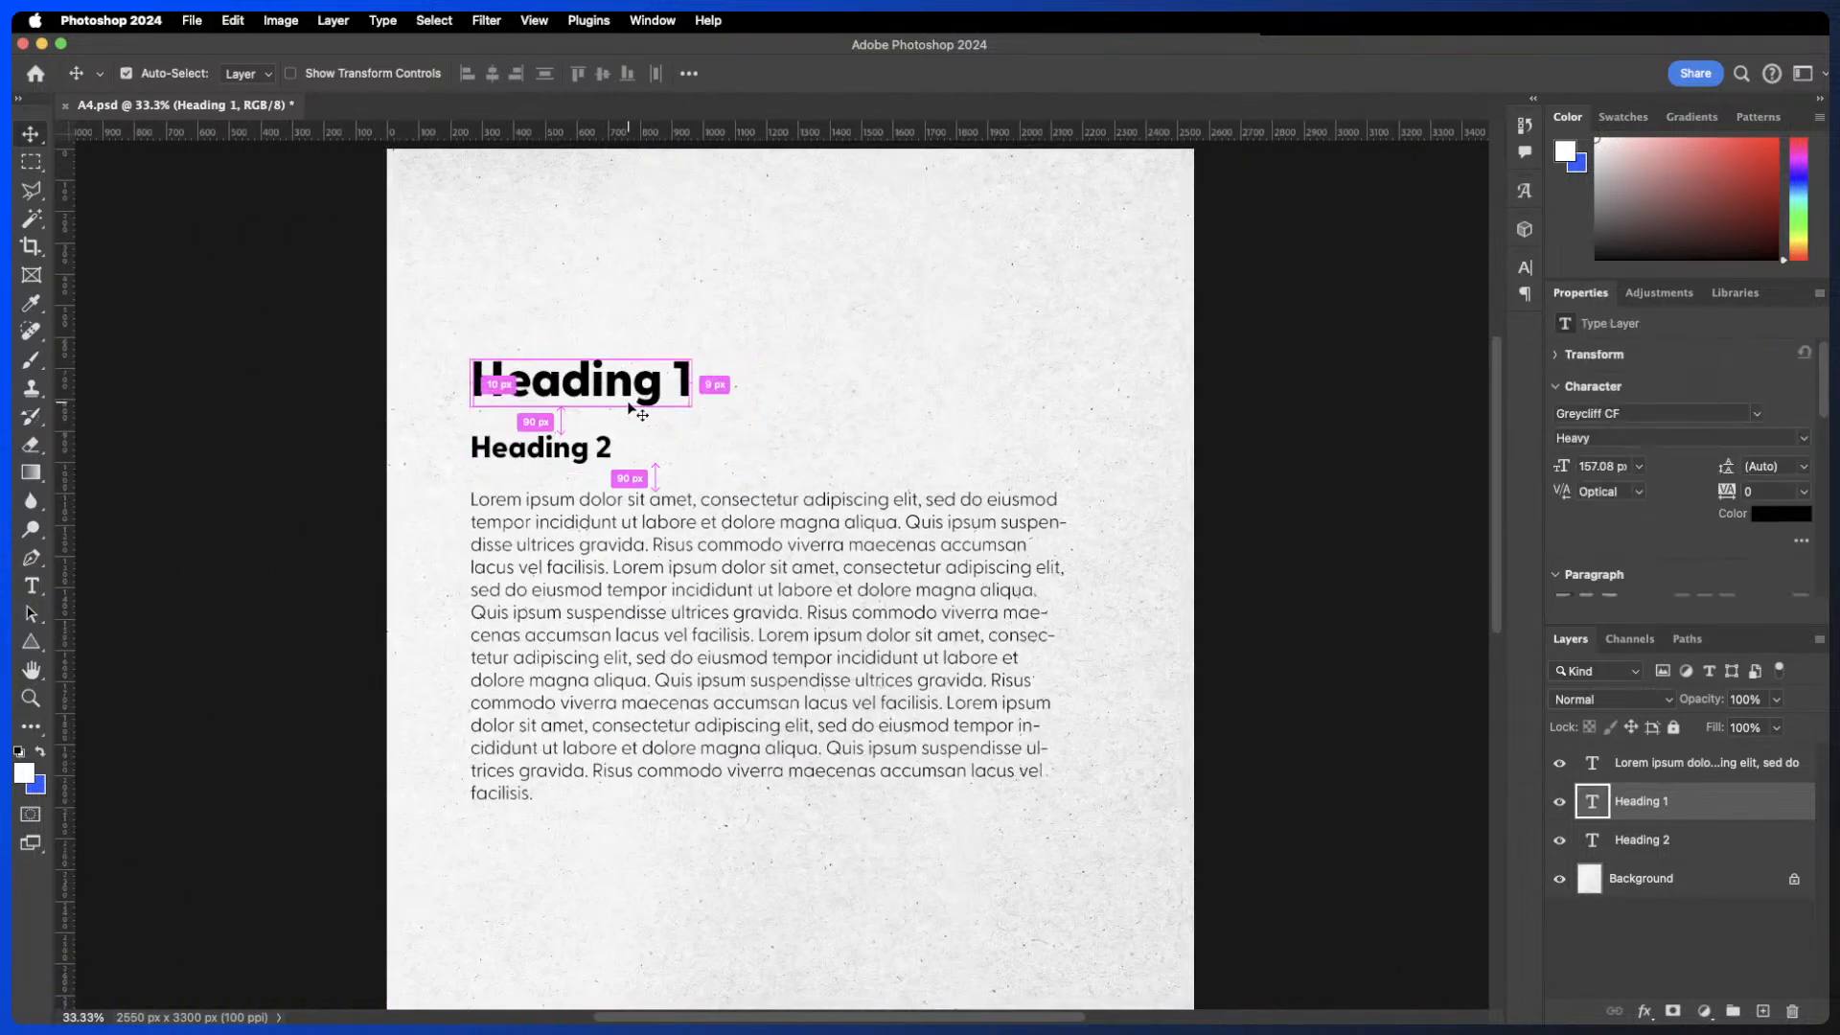
- Open Warp Text for the Heading 1 text and try the Arc style, adjusting bend and horizontal and vertical distortion
{"action": "double_click", "coordinate": [1592, 801]}
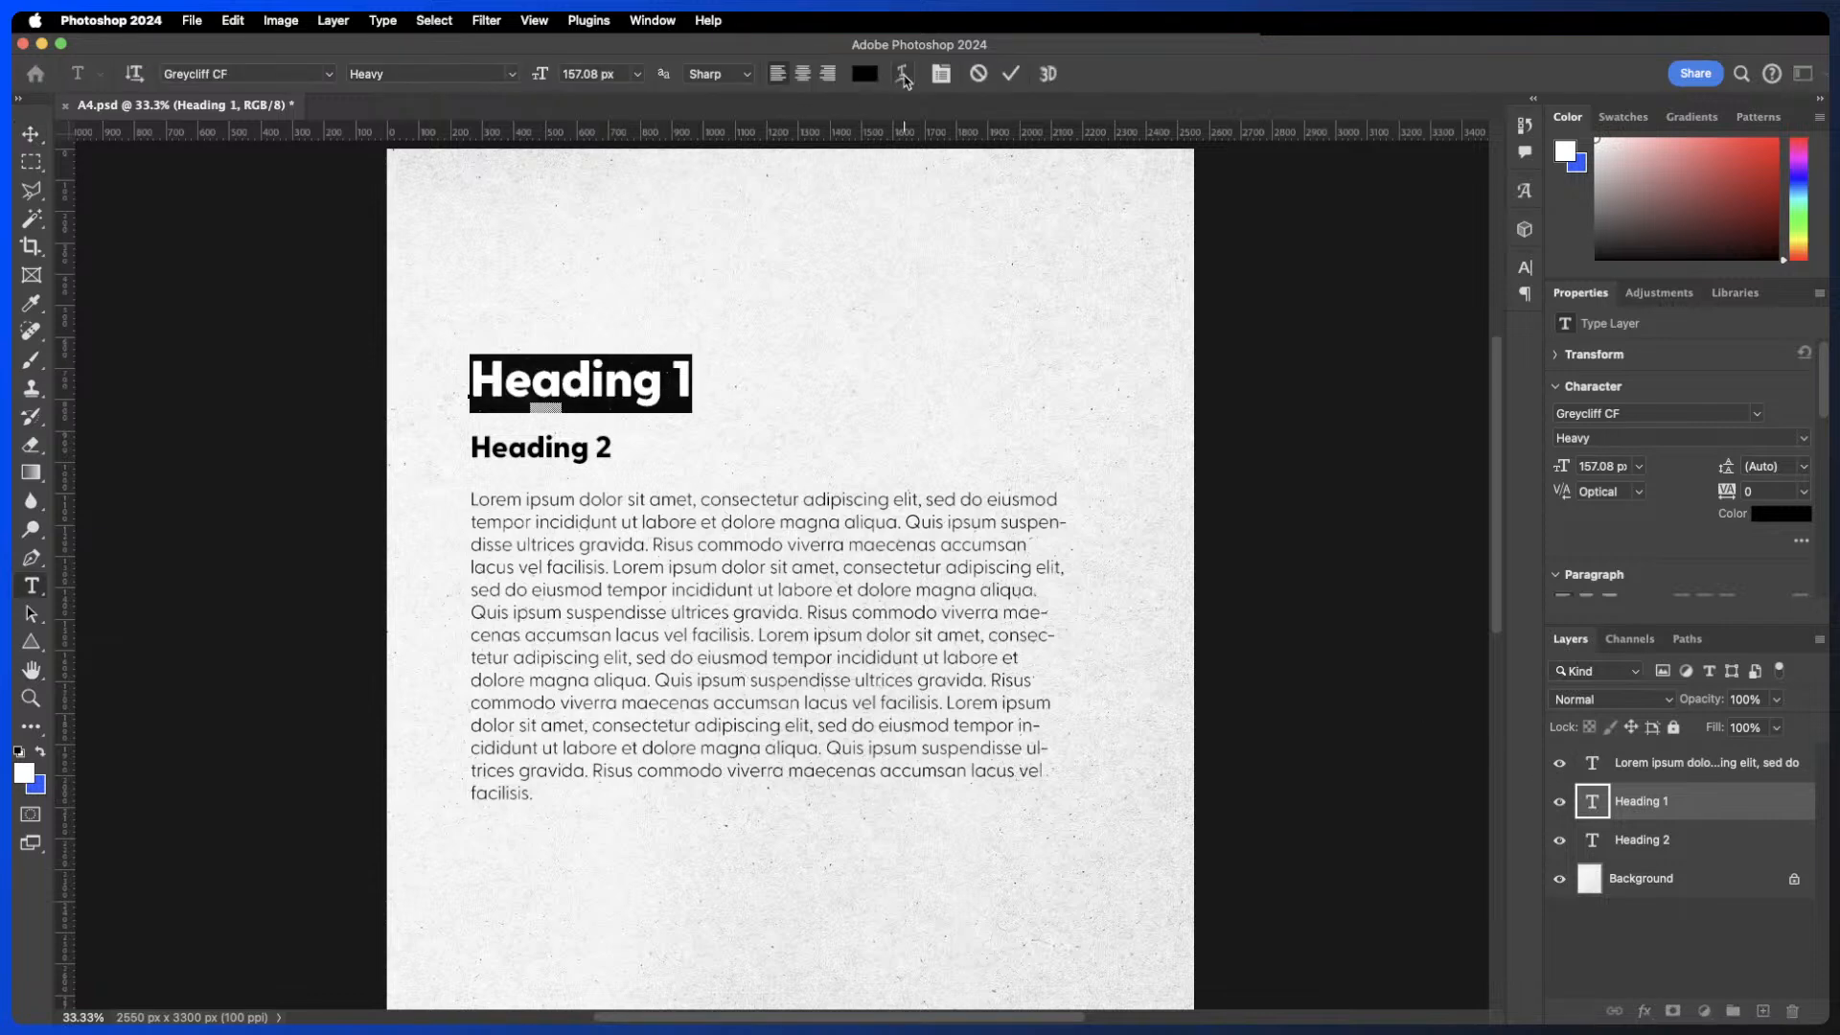
{"action": "left_click", "coordinate": [903, 77]}
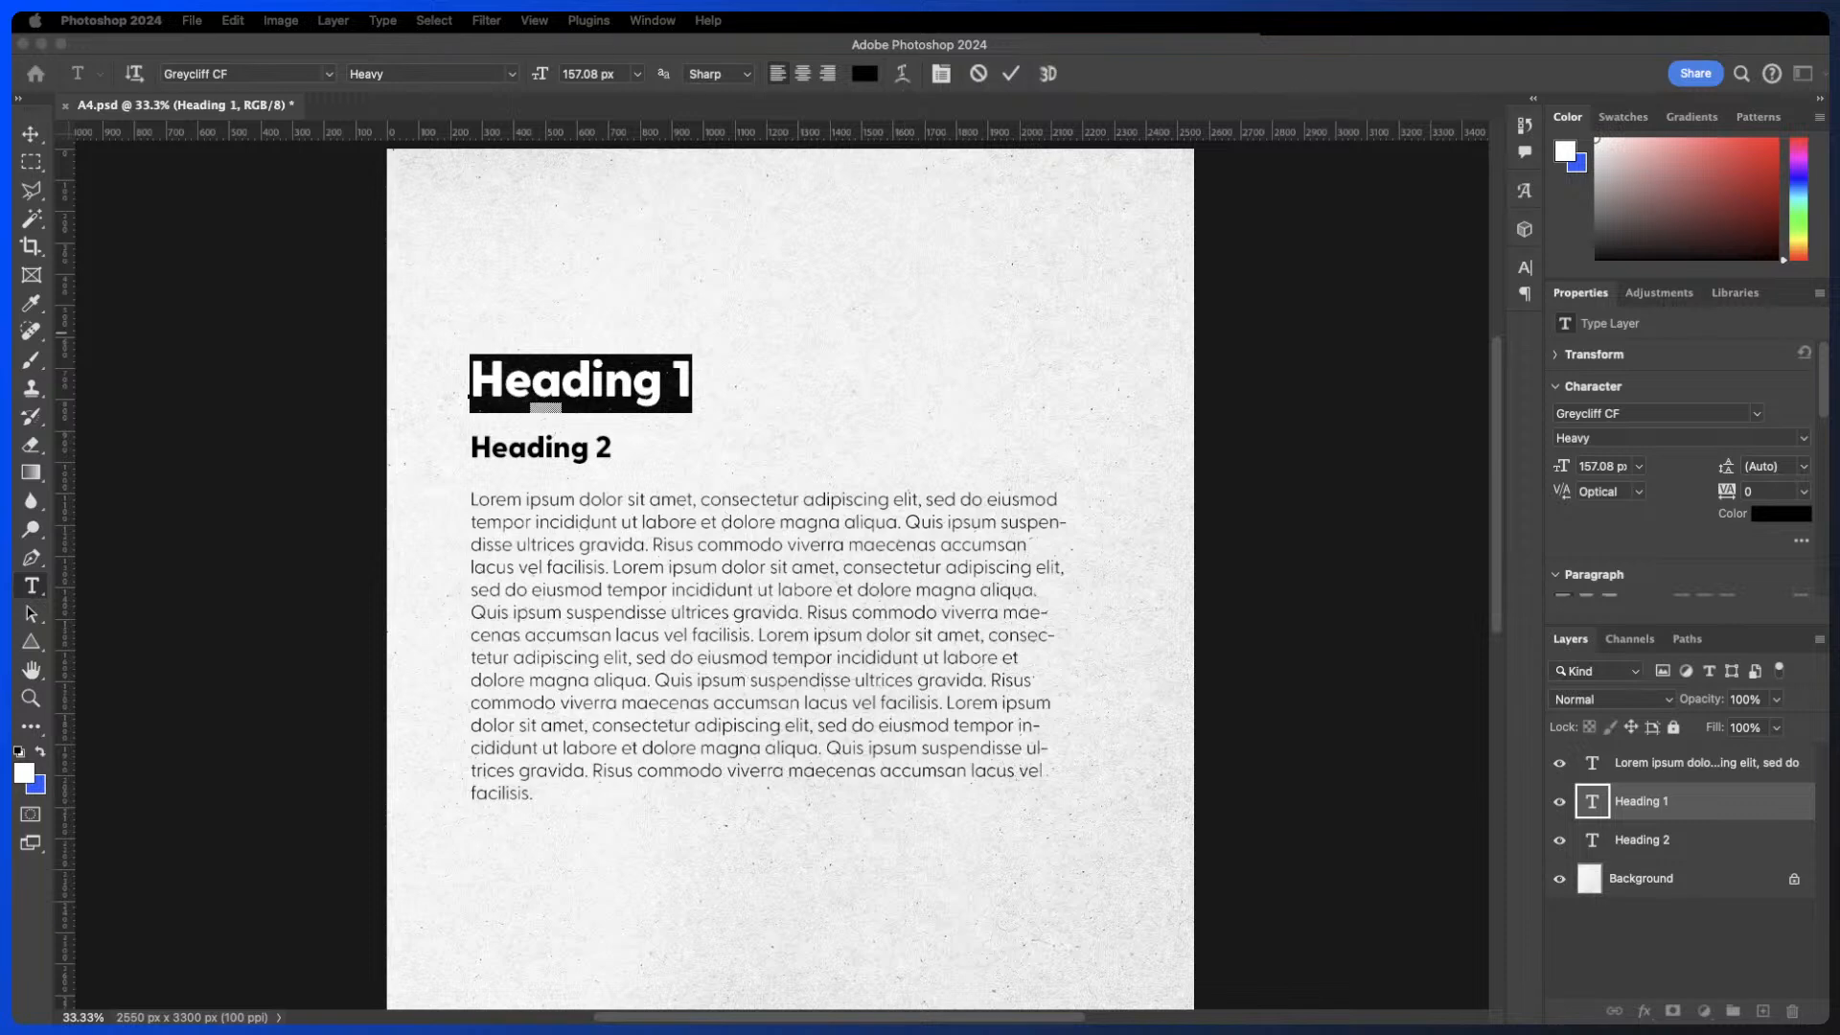
{"action": "left_click_drag", "start_coordinate": [722, 326], "coordinate": [1147, 222]}
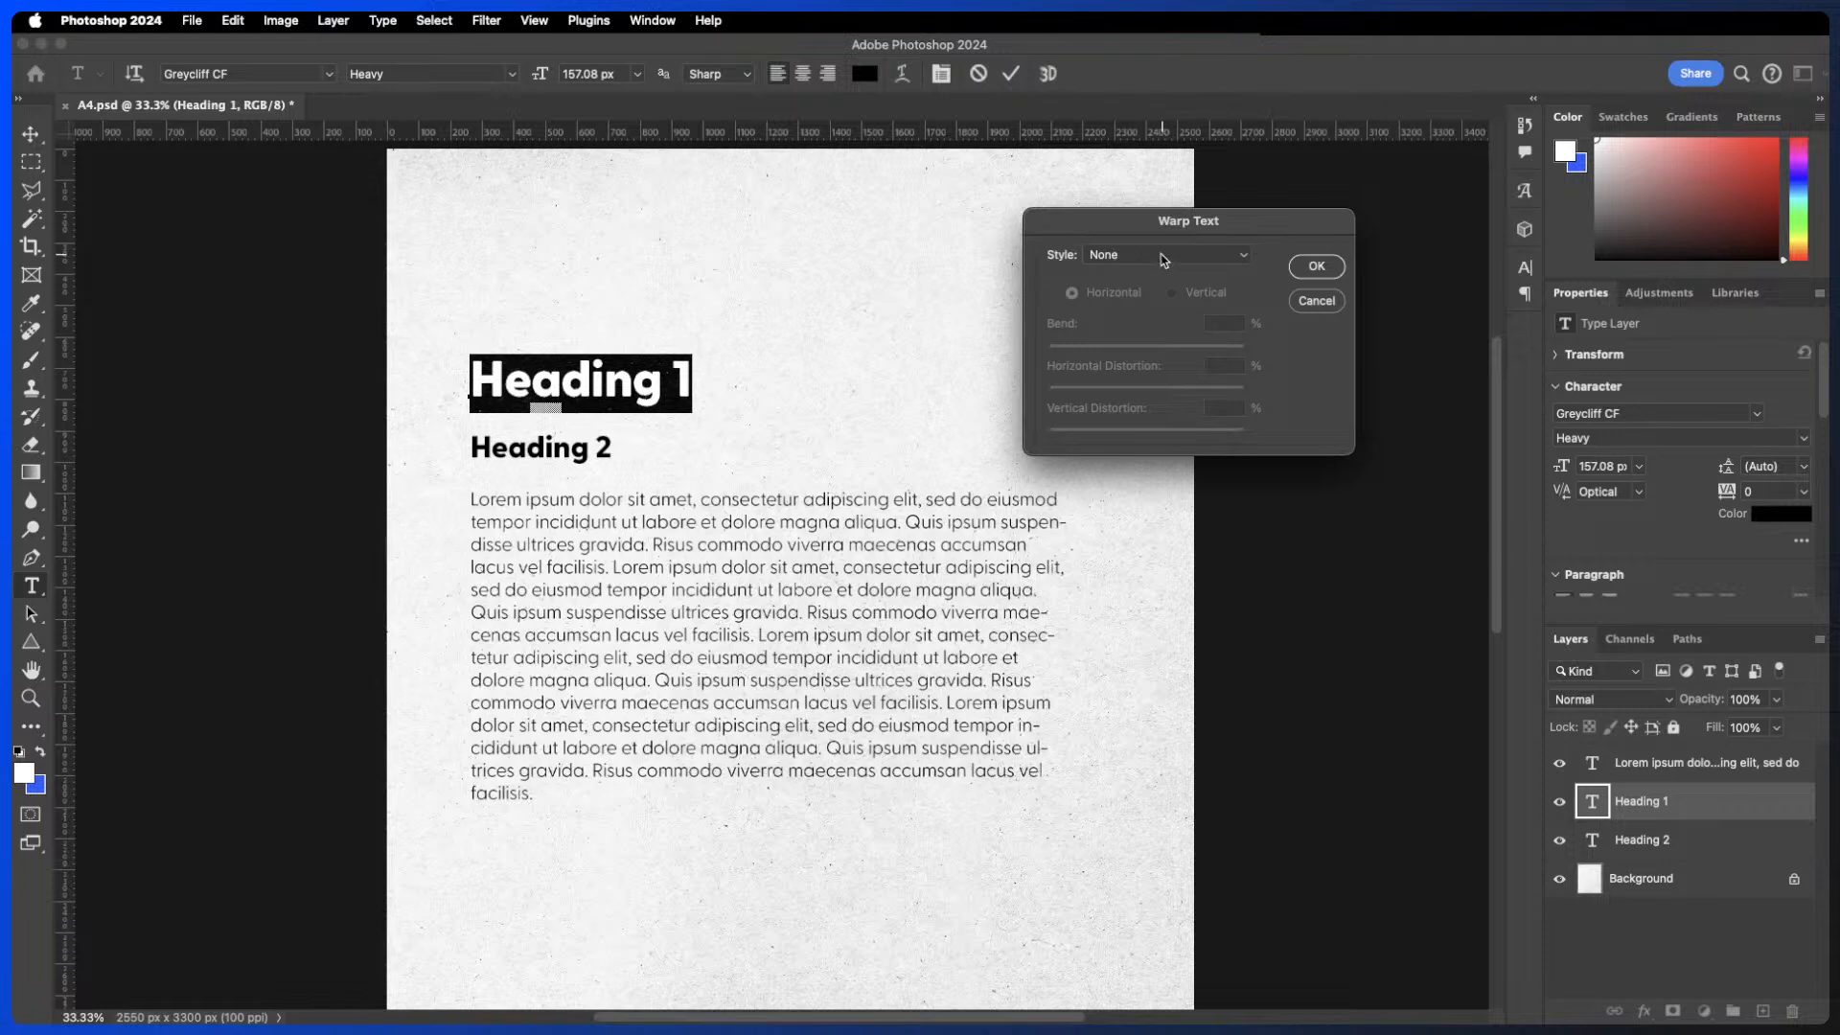
{"action": "left_click", "coordinate": [1164, 258]}
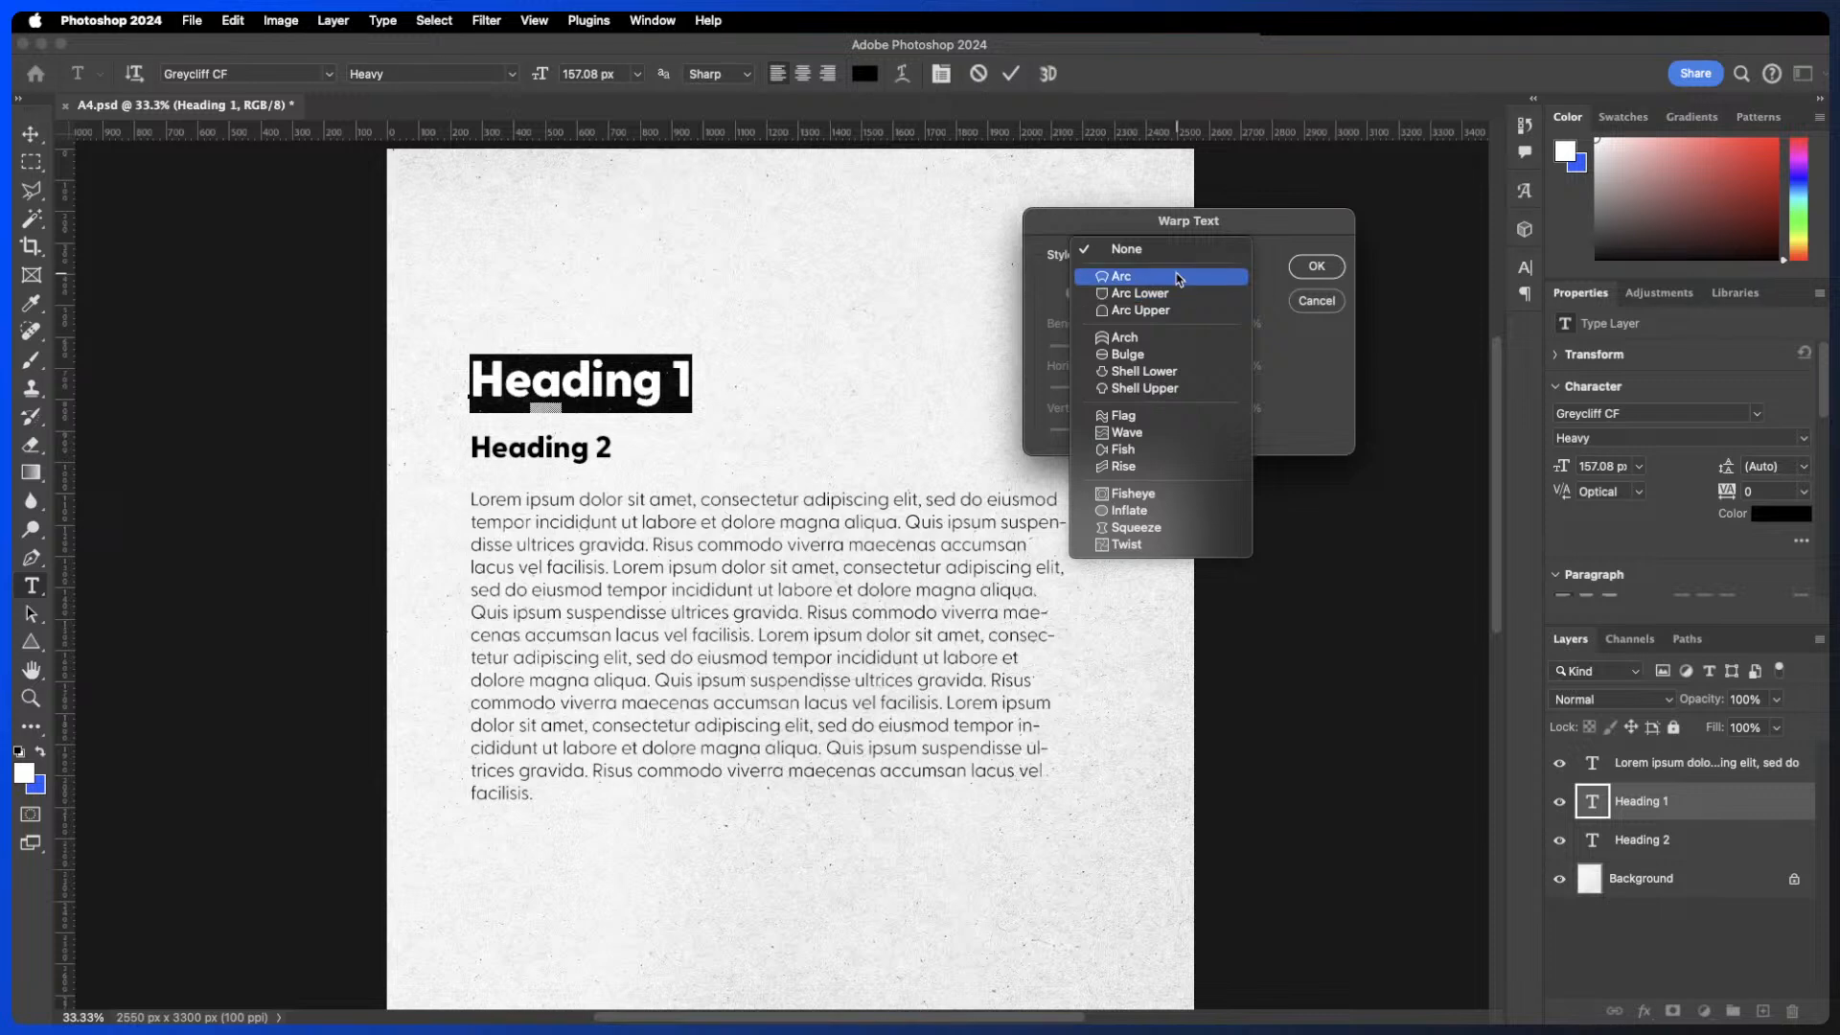
{"action": "left_click", "coordinate": [1178, 277]}
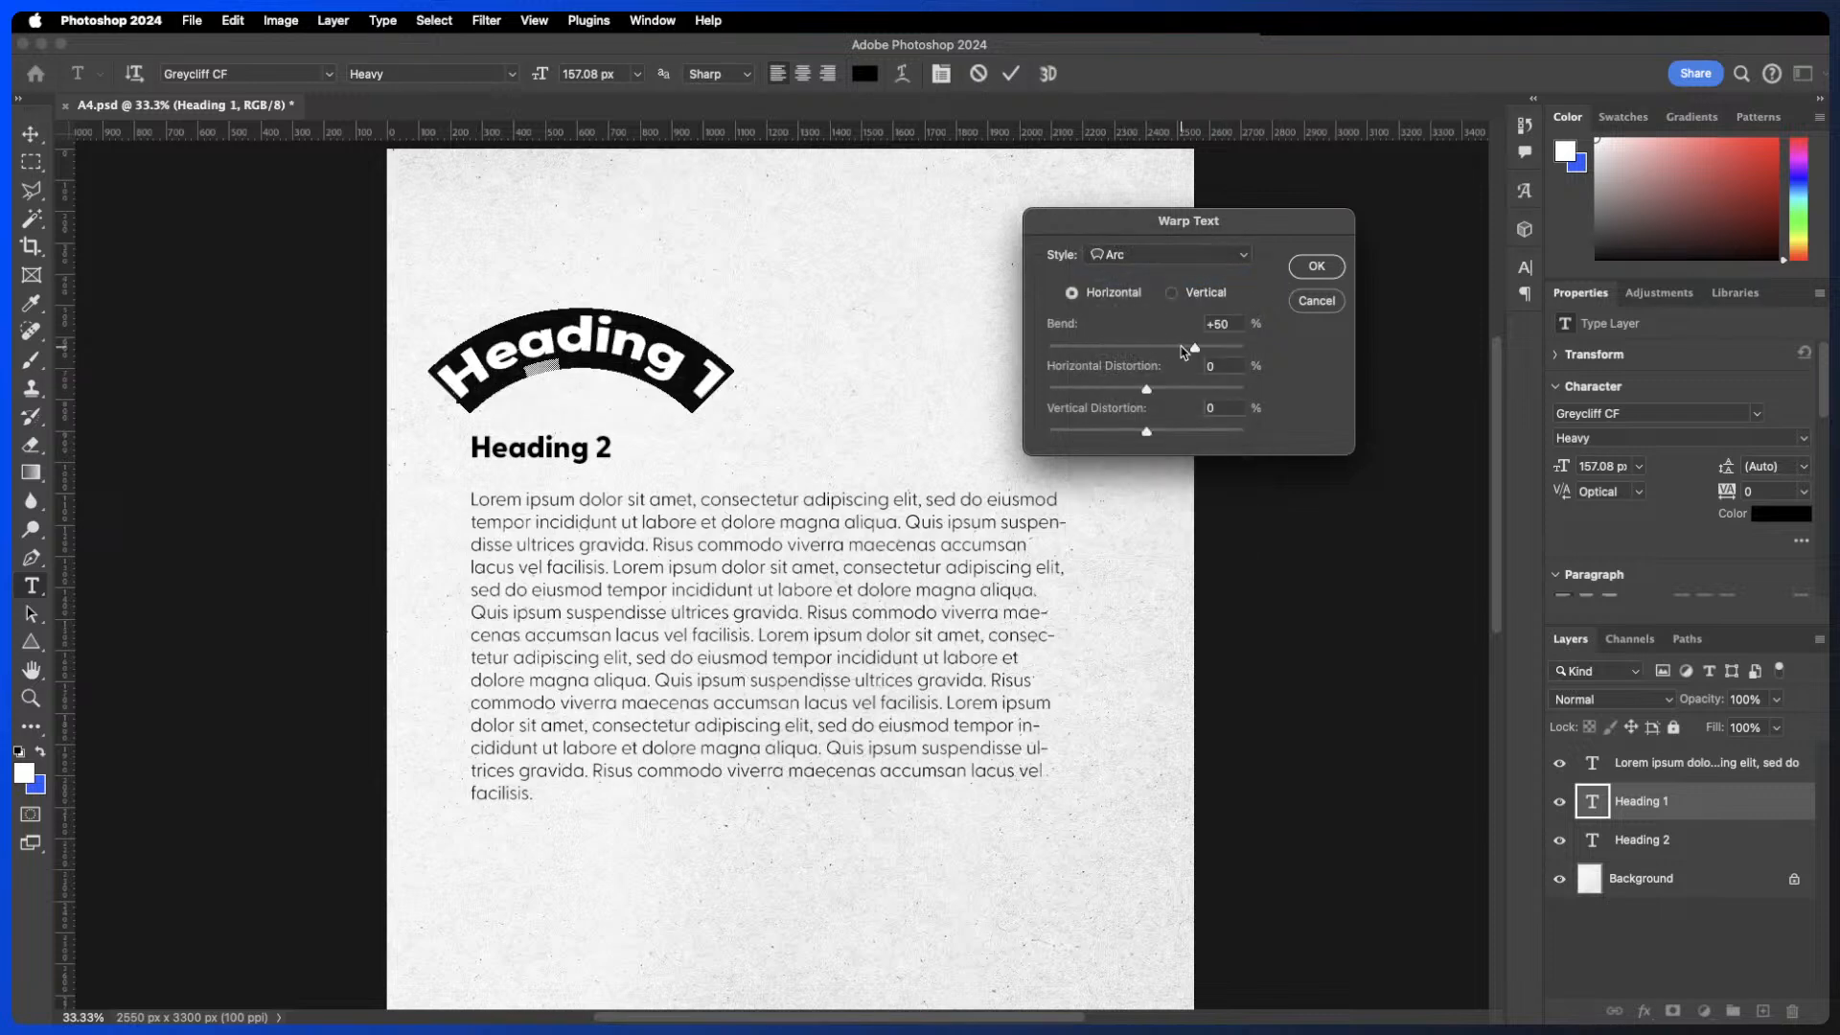
{"action": "left_click_drag", "start_coordinate": [1185, 351], "coordinate": [1136, 354]}
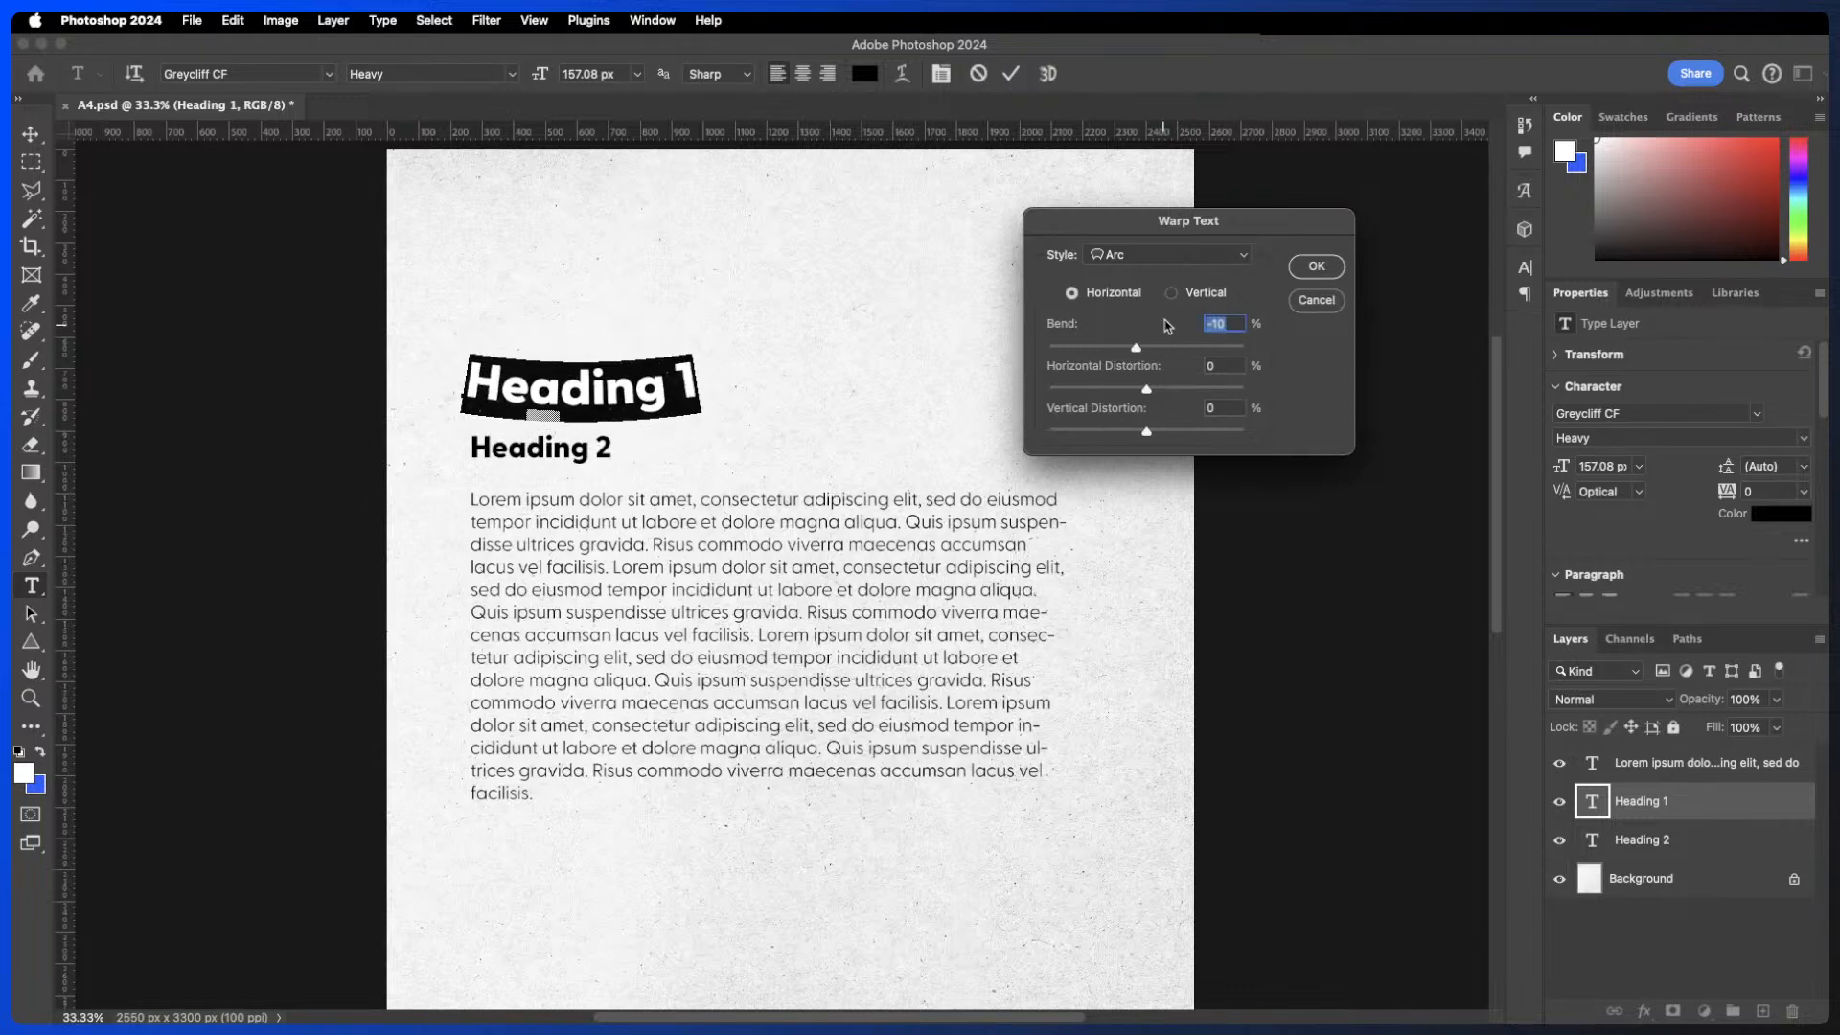
{"action": "left_click", "coordinate": [1172, 295]}
{"action": "left_click", "coordinate": [1088, 297]}
{"action": "left_click_drag", "start_coordinate": [1146, 388], "coordinate": [1160, 430]}
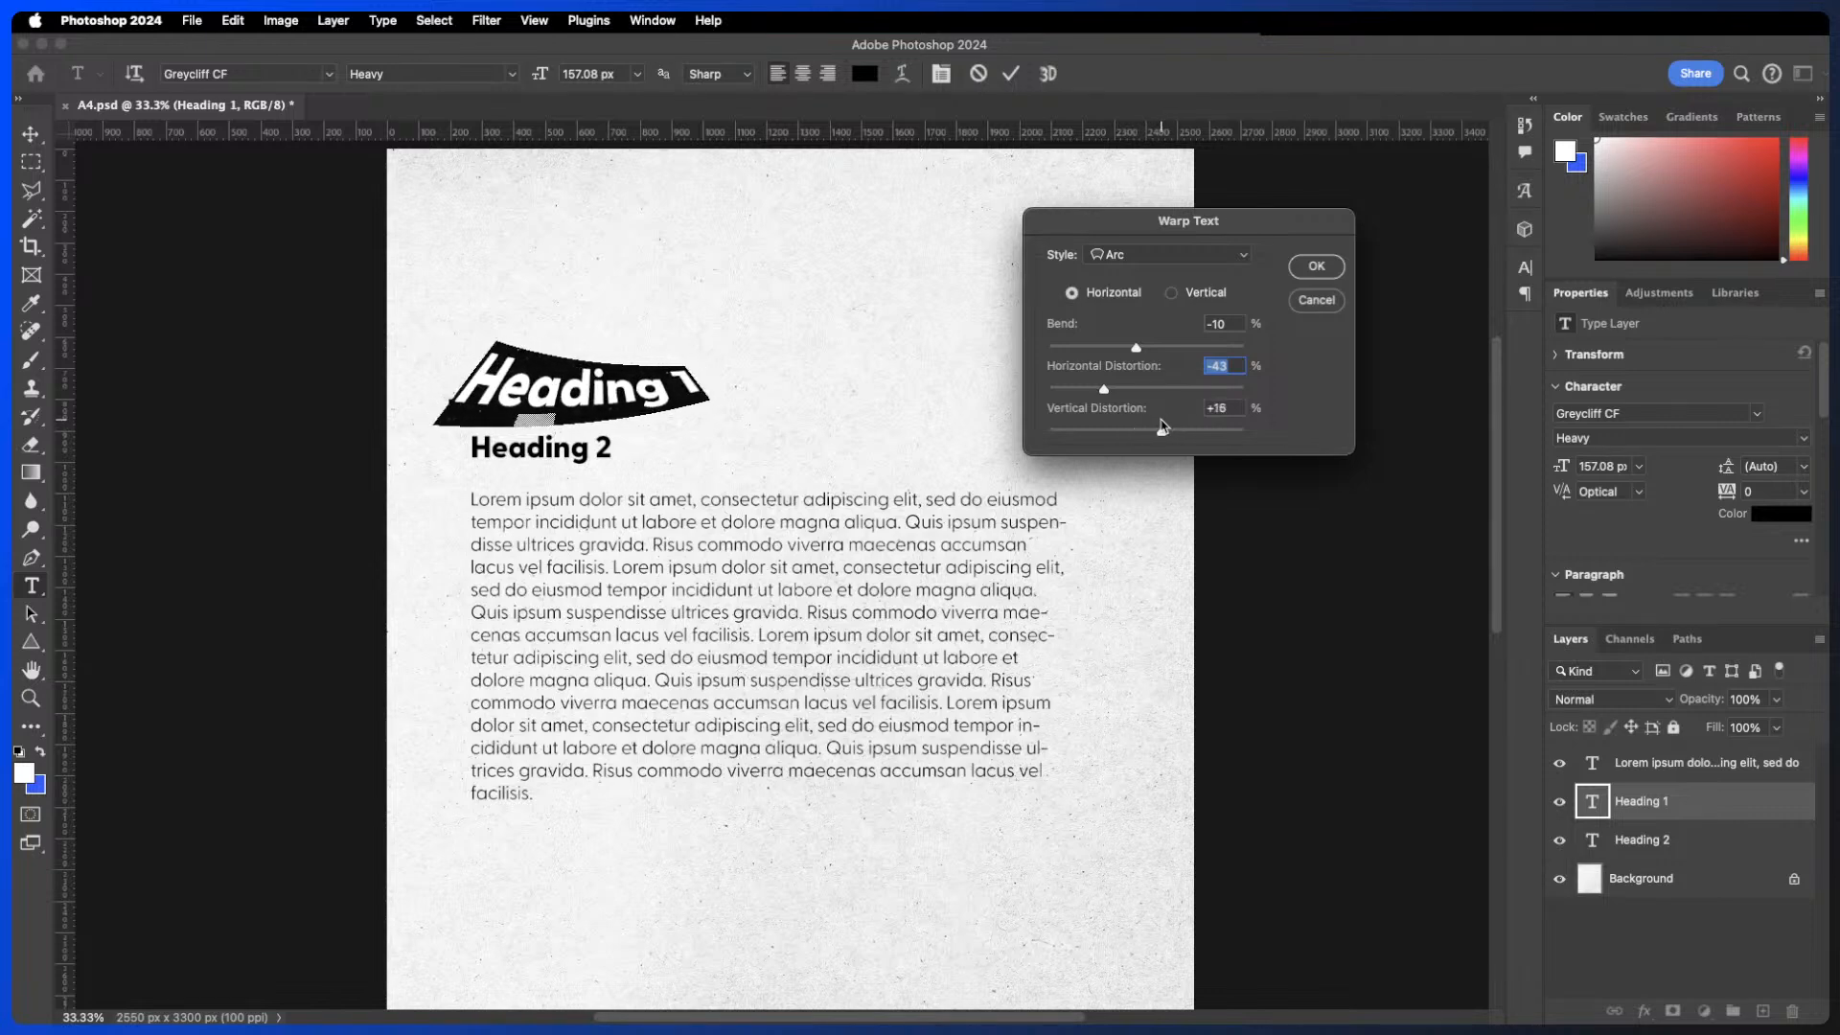
{"action": "left_click_drag", "start_coordinate": [1136, 347], "coordinate": [1134, 389]}
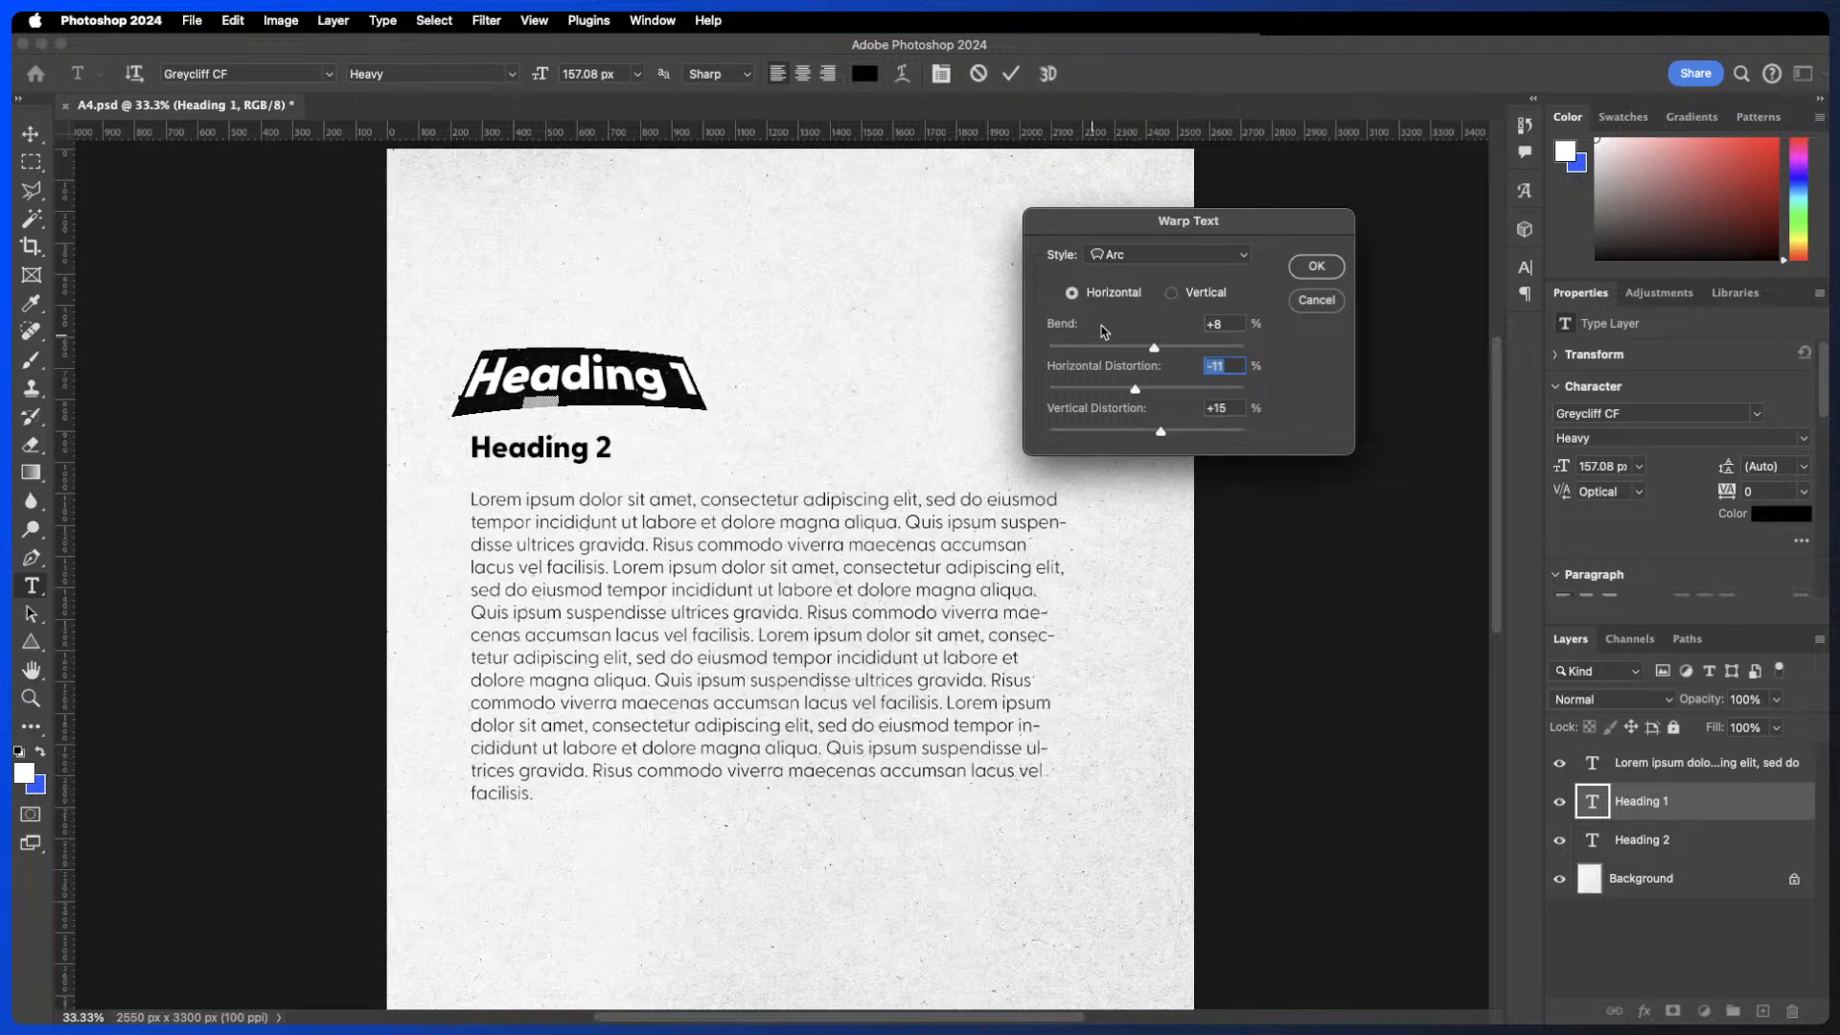
- Try the Arch and Fish warp styles, raising bend to +96% and distortions to +81% and +40%
{"action": "left_click", "coordinate": [1129, 253]}
{"action": "left_click", "coordinate": [1102, 219]}
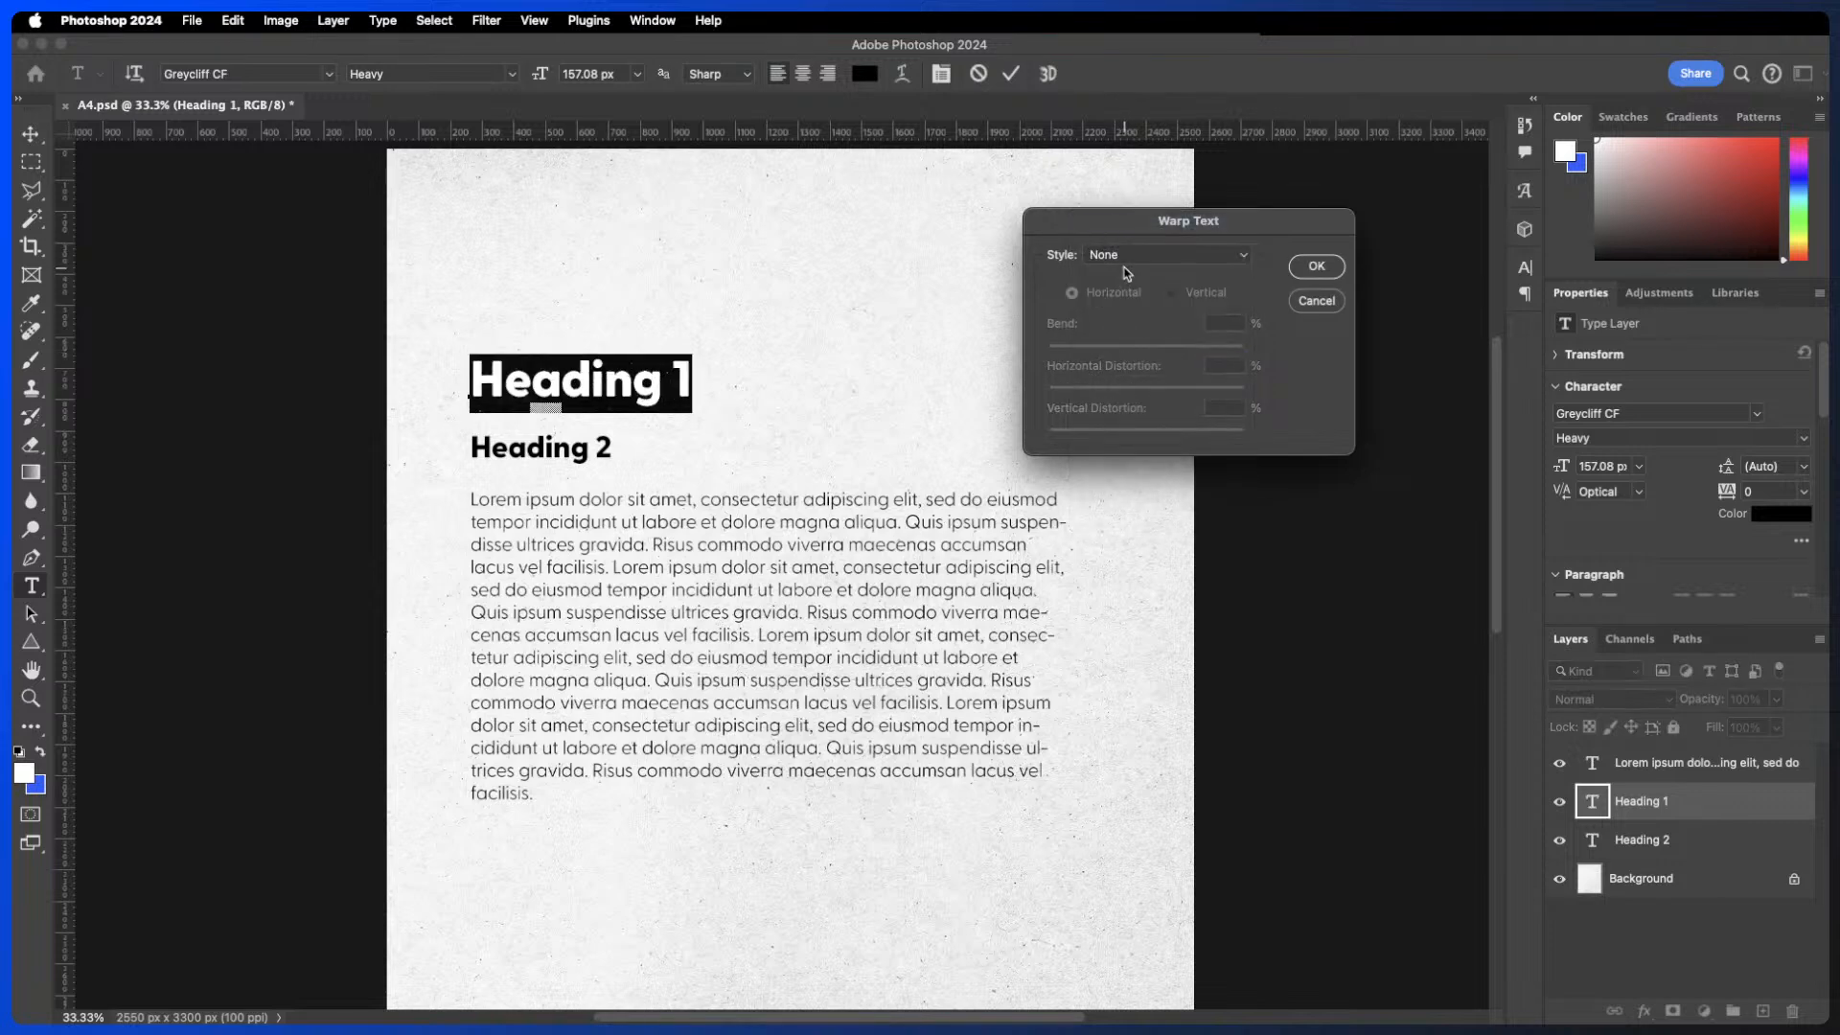
{"action": "left_click", "coordinate": [1134, 254]}
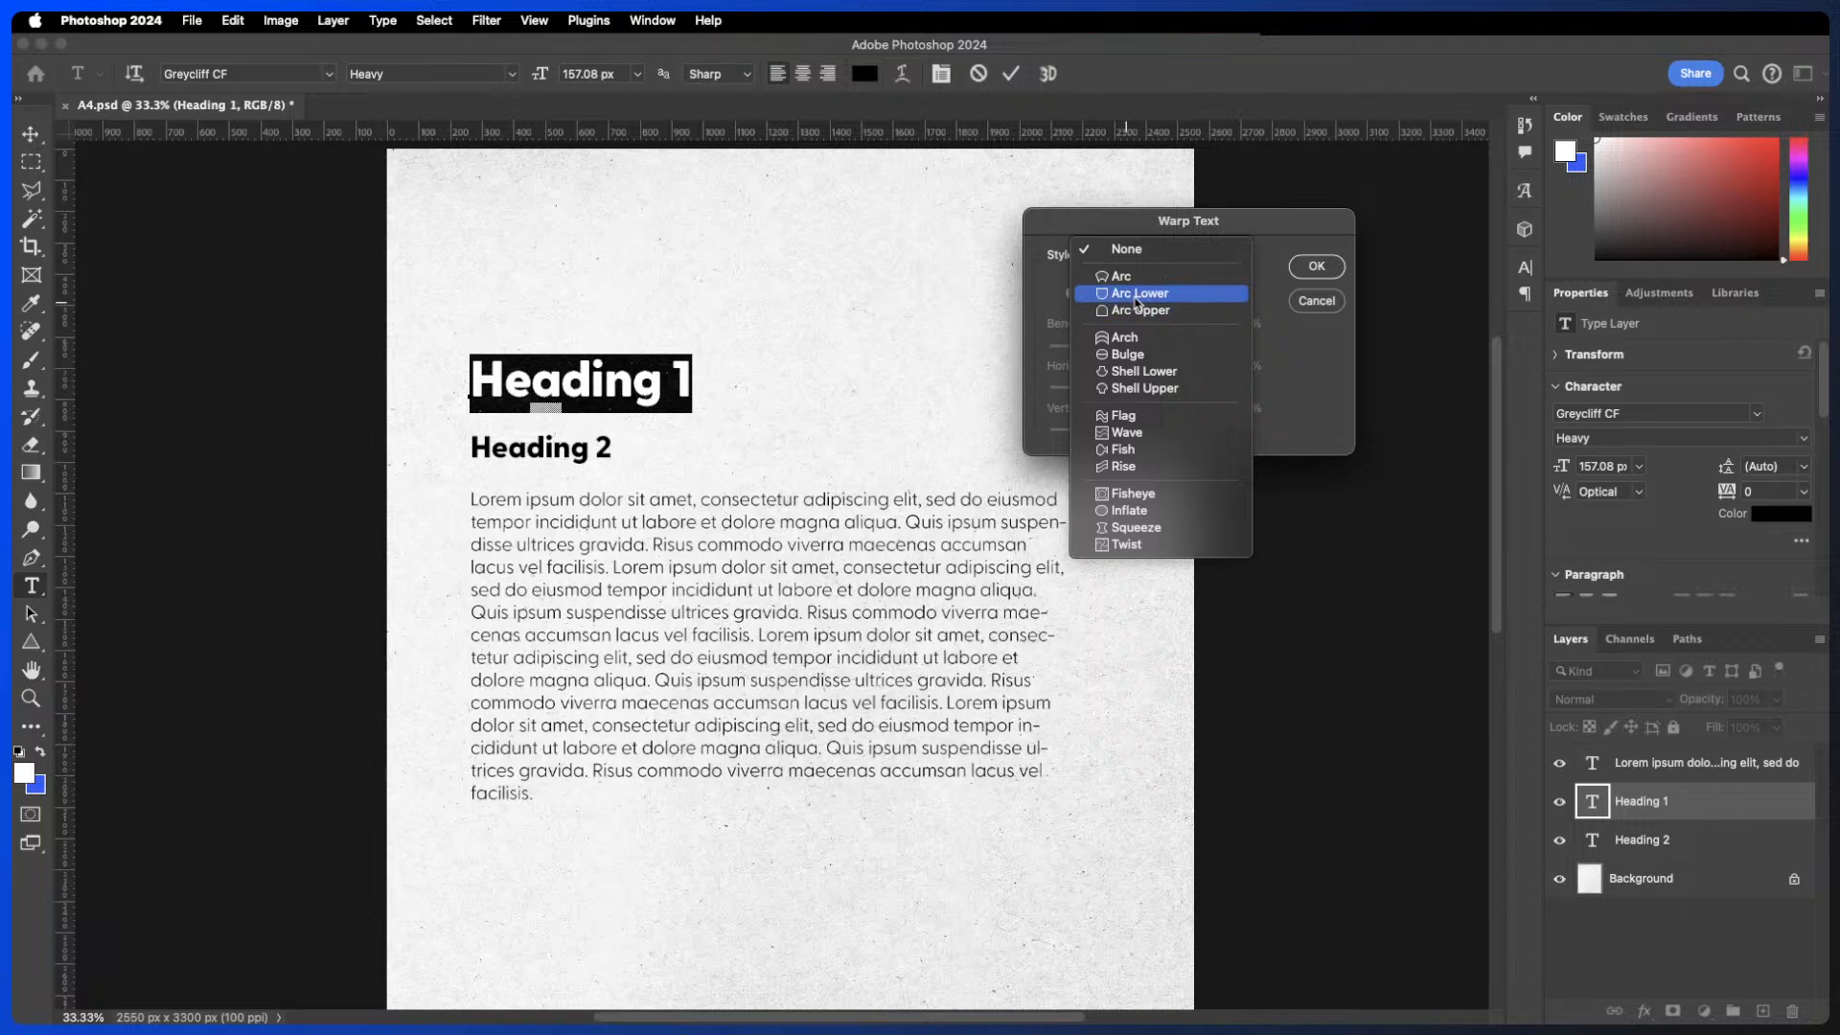
{"action": "left_click", "coordinate": [1118, 335]}
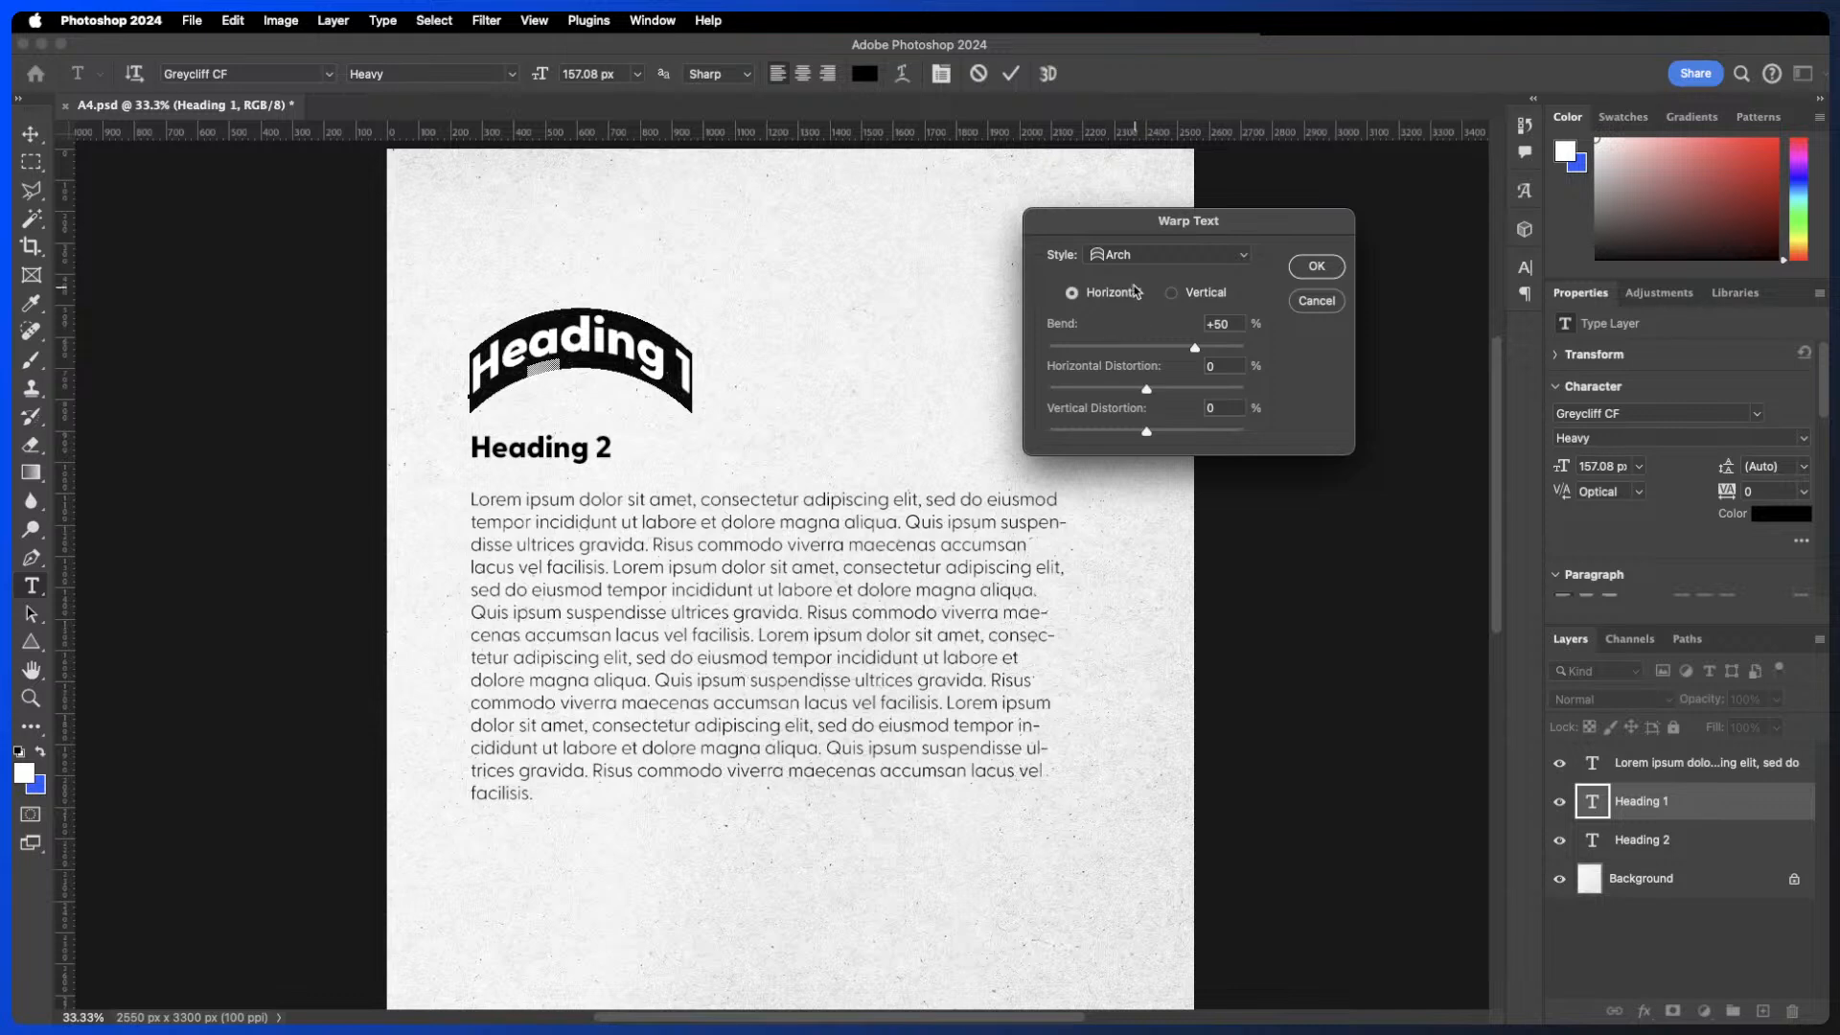
{"action": "left_click", "coordinate": [1137, 255]}
{"action": "left_click", "coordinate": [1139, 363]}
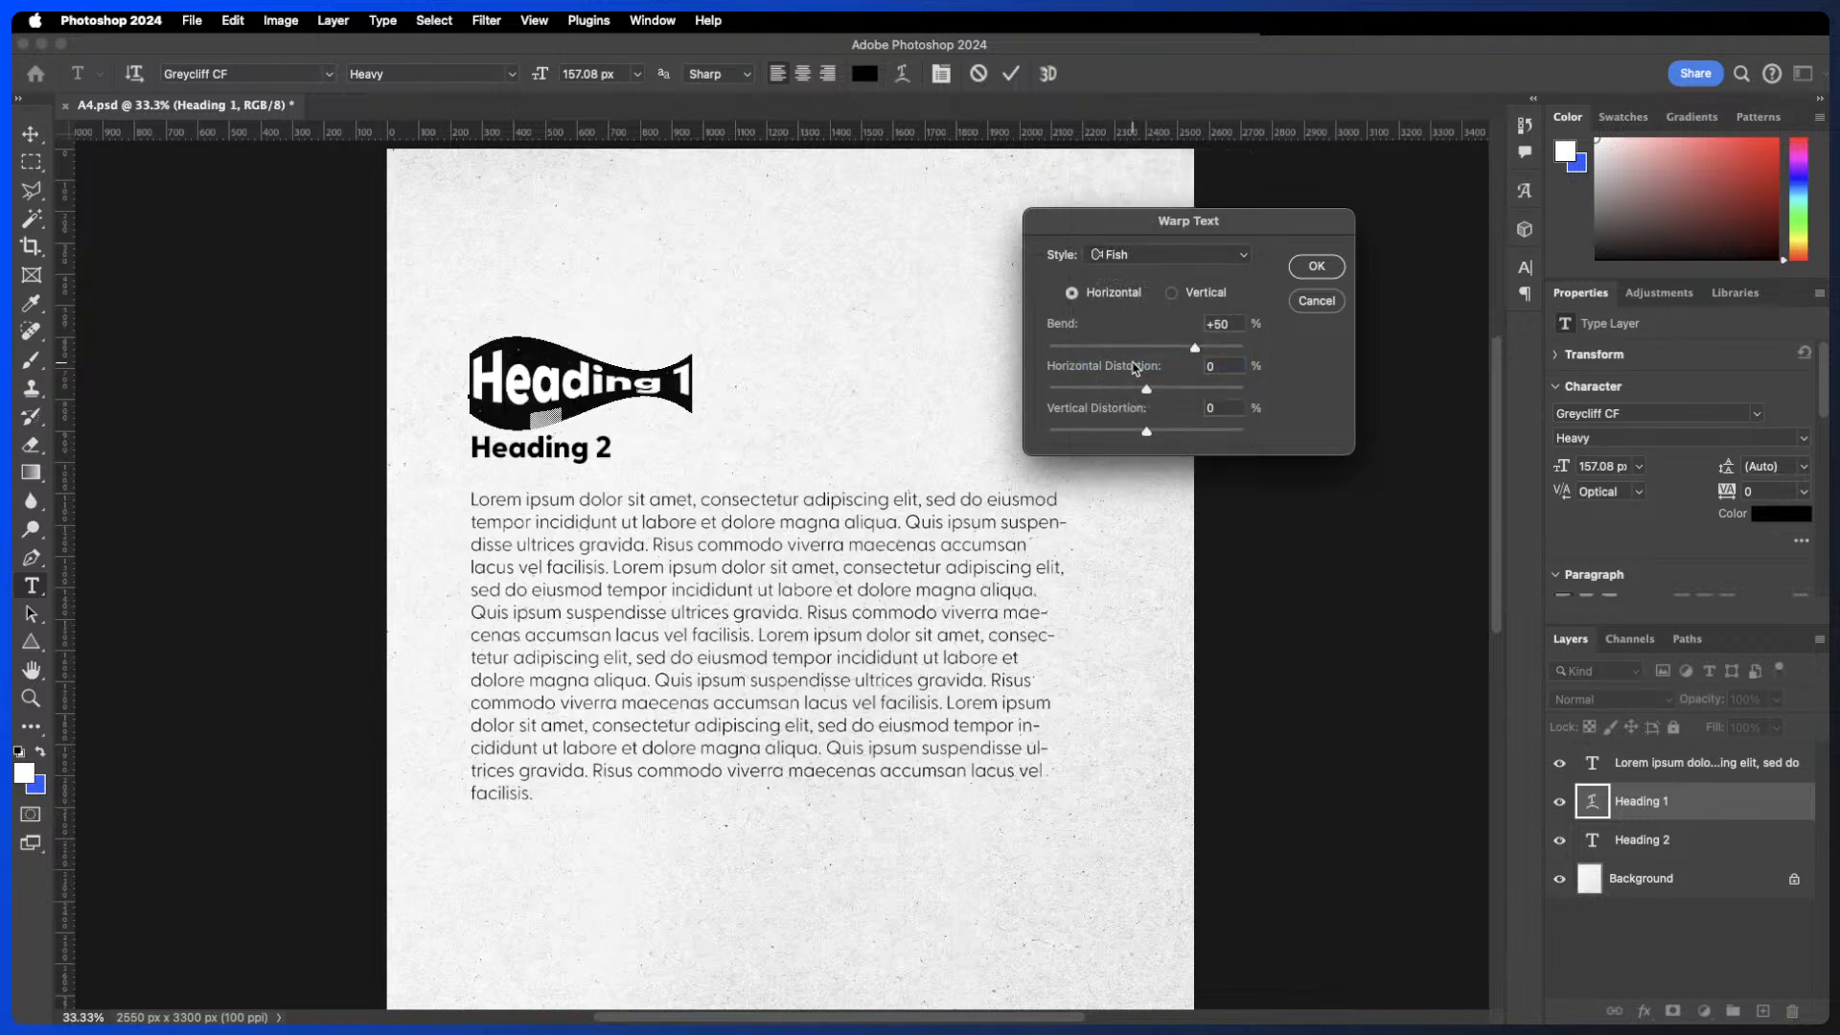
{"action": "left_click_drag", "start_coordinate": [1194, 347], "coordinate": [1231, 388]}
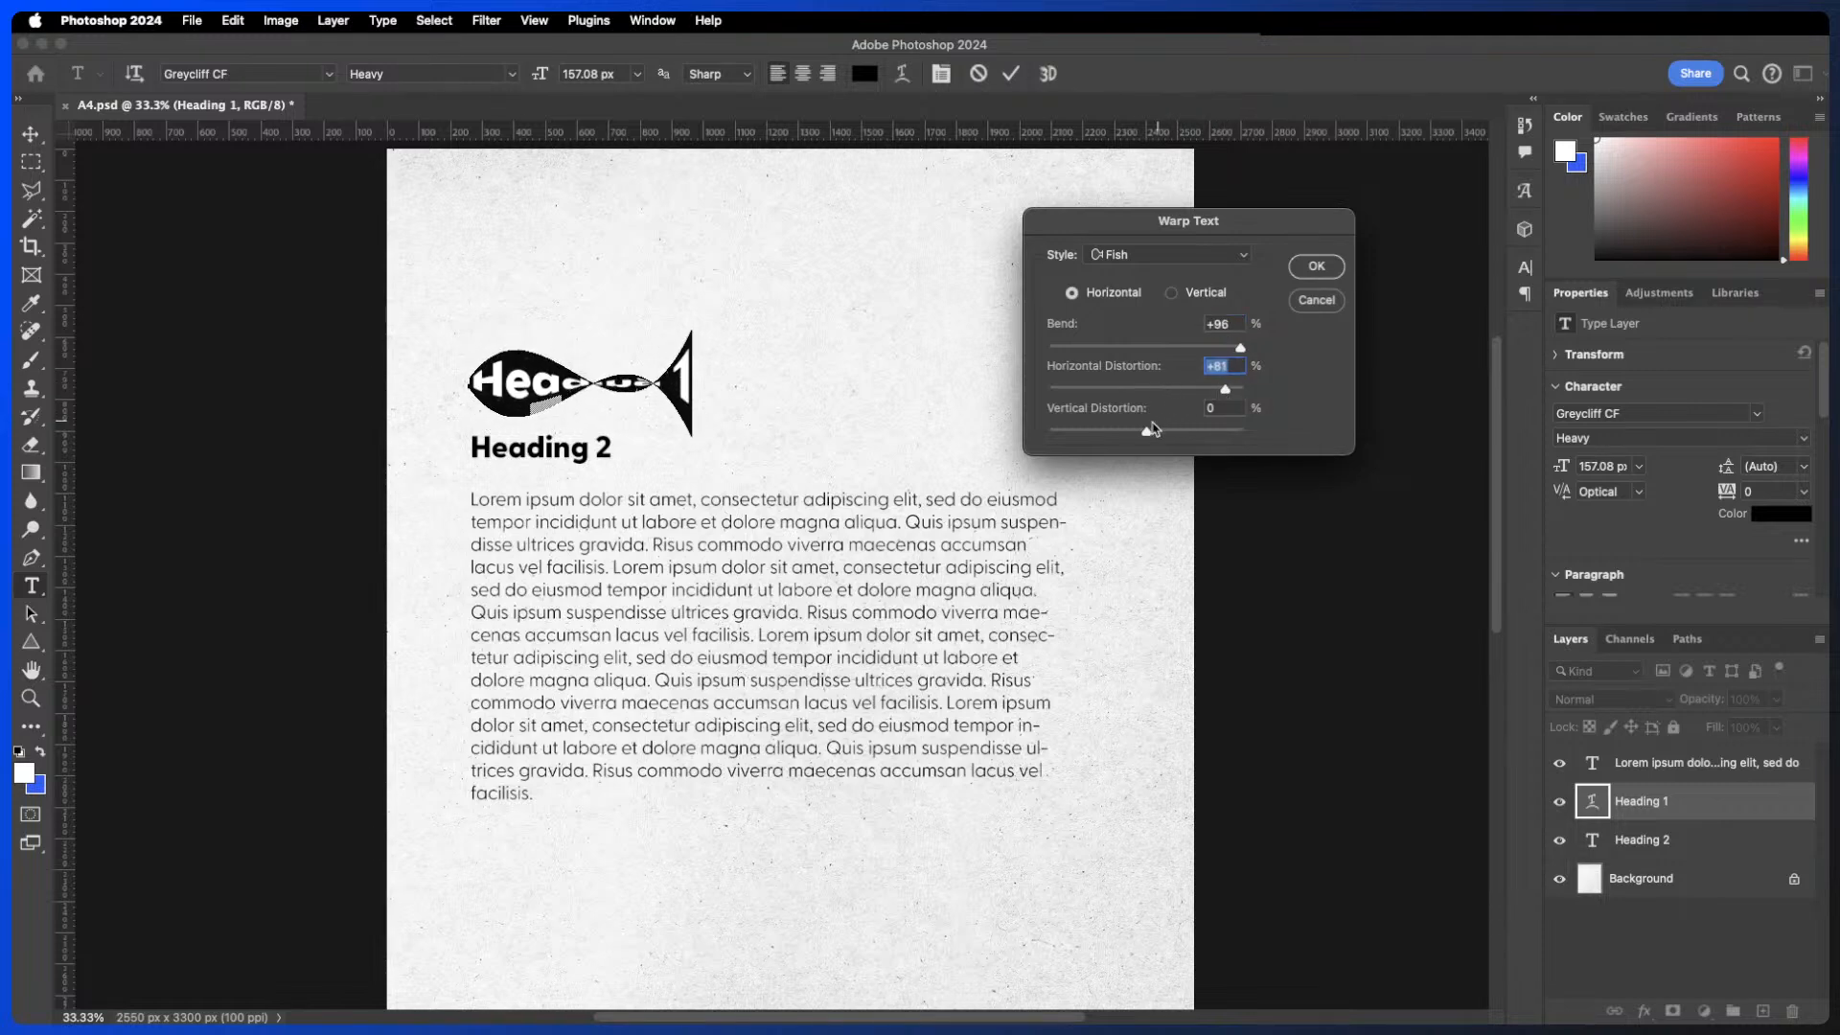
{"action": "left_click_drag", "start_coordinate": [1146, 431], "coordinate": [1186, 431]}
- Try the Squeeze warp style with +47% bend, then cancel Warp Text and commit the heading
{"action": "left_click", "coordinate": [1117, 262]}
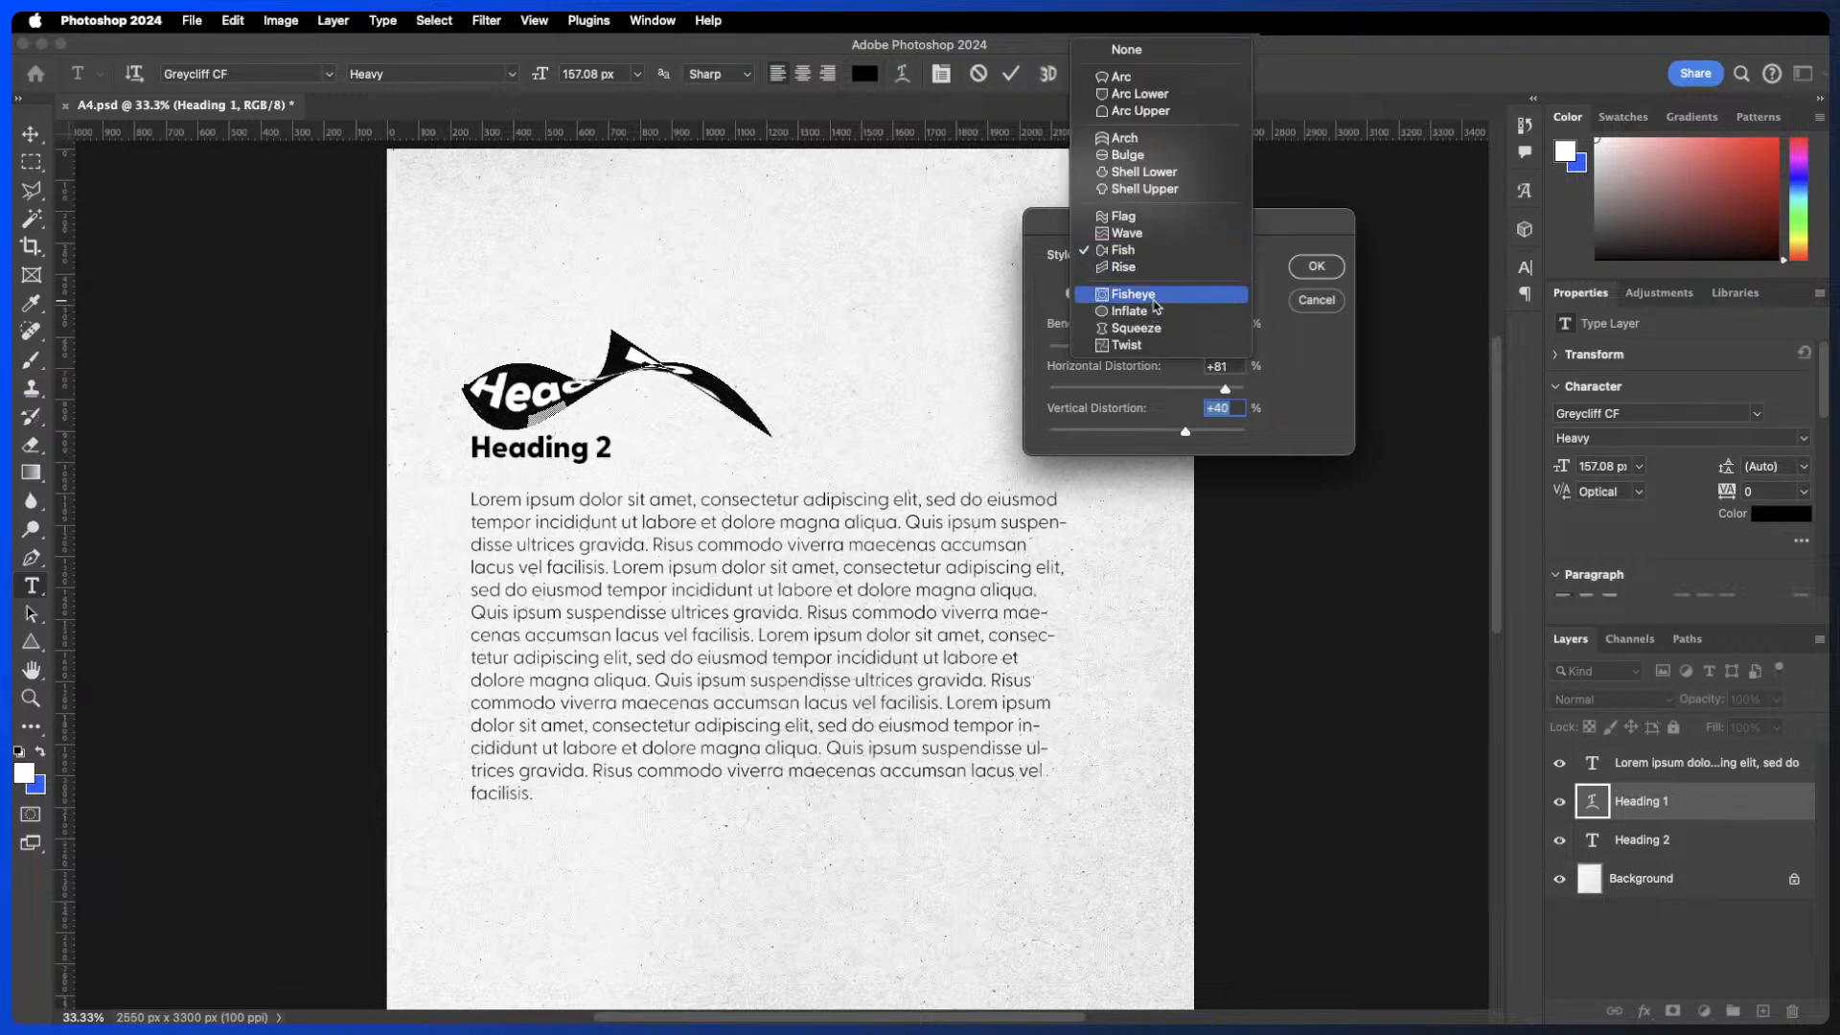
{"action": "left_click", "coordinate": [1148, 328]}
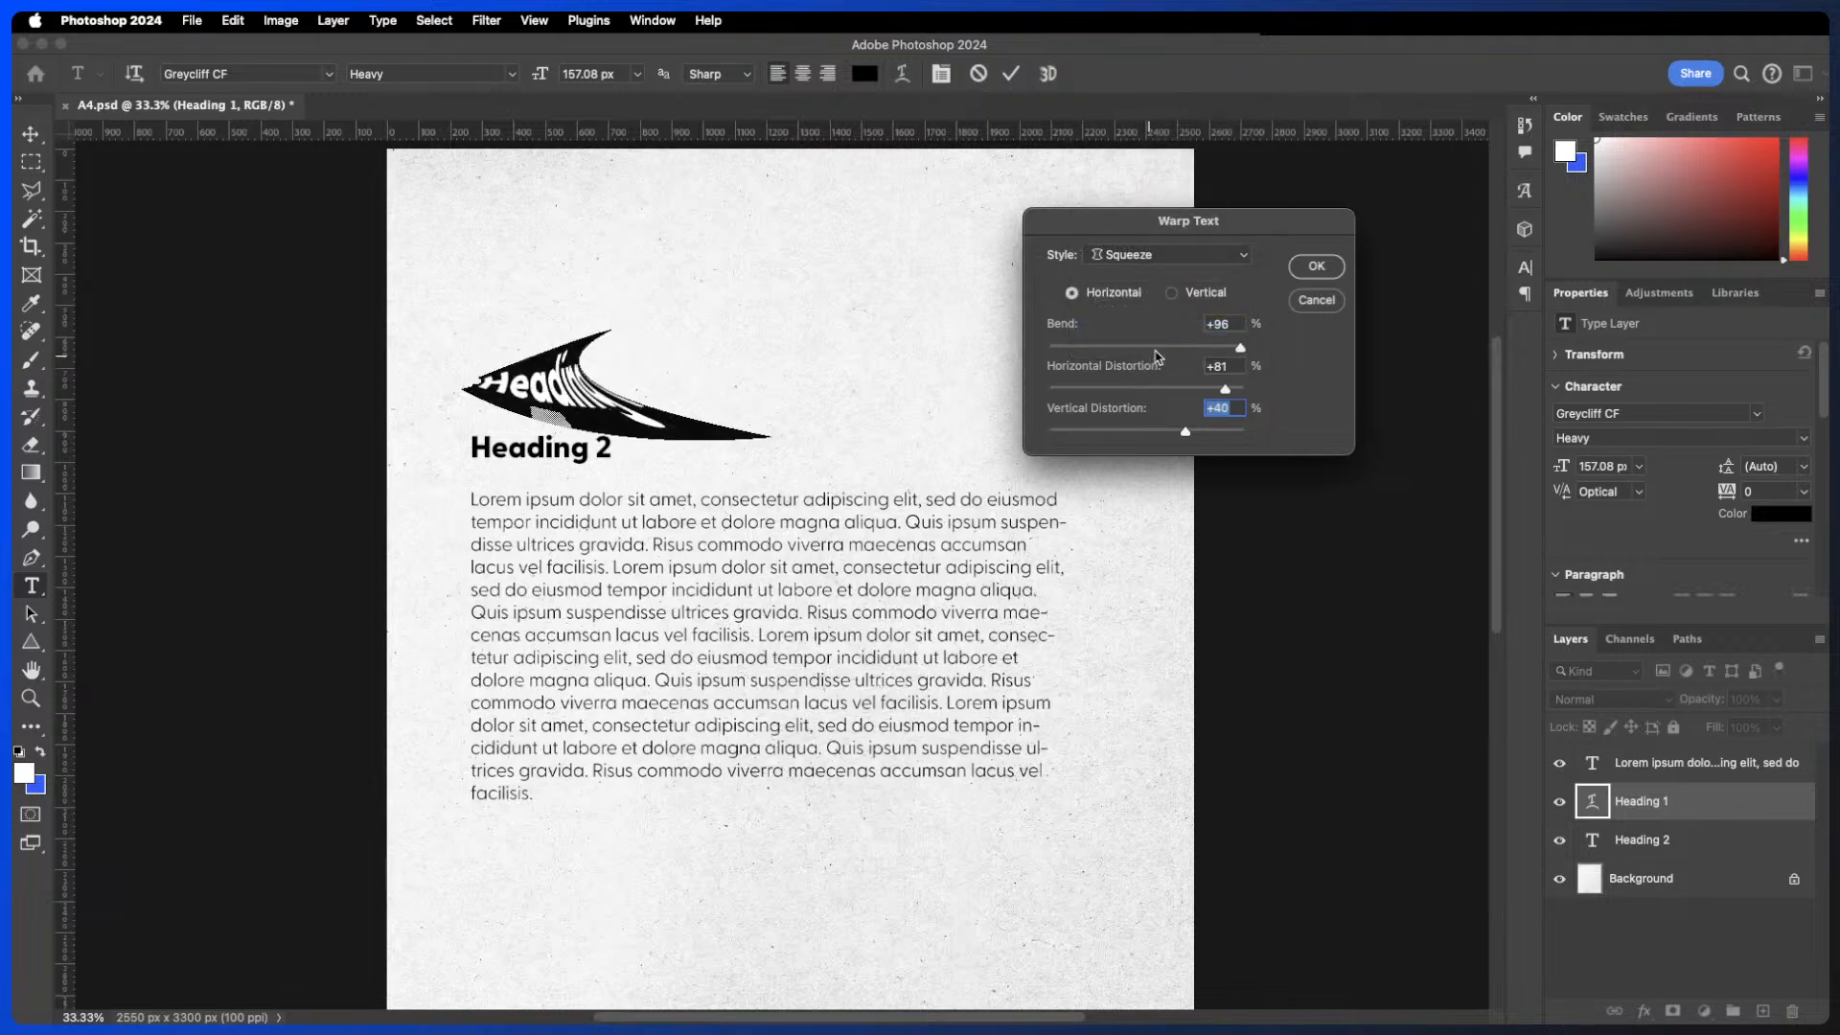
{"action": "mouse_move", "coordinate": [1204, 345]}
{"action": "left_mouse_down"}
{"action": "mouse_move", "coordinate": [1114, 349]}
{"action": "mouse_move", "coordinate": [1215, 343]}
{"action": "mouse_move", "coordinate": [1090, 323]}
{"action": "mouse_move", "coordinate": [1192, 333]}
{"action": "left_mouse_up"}
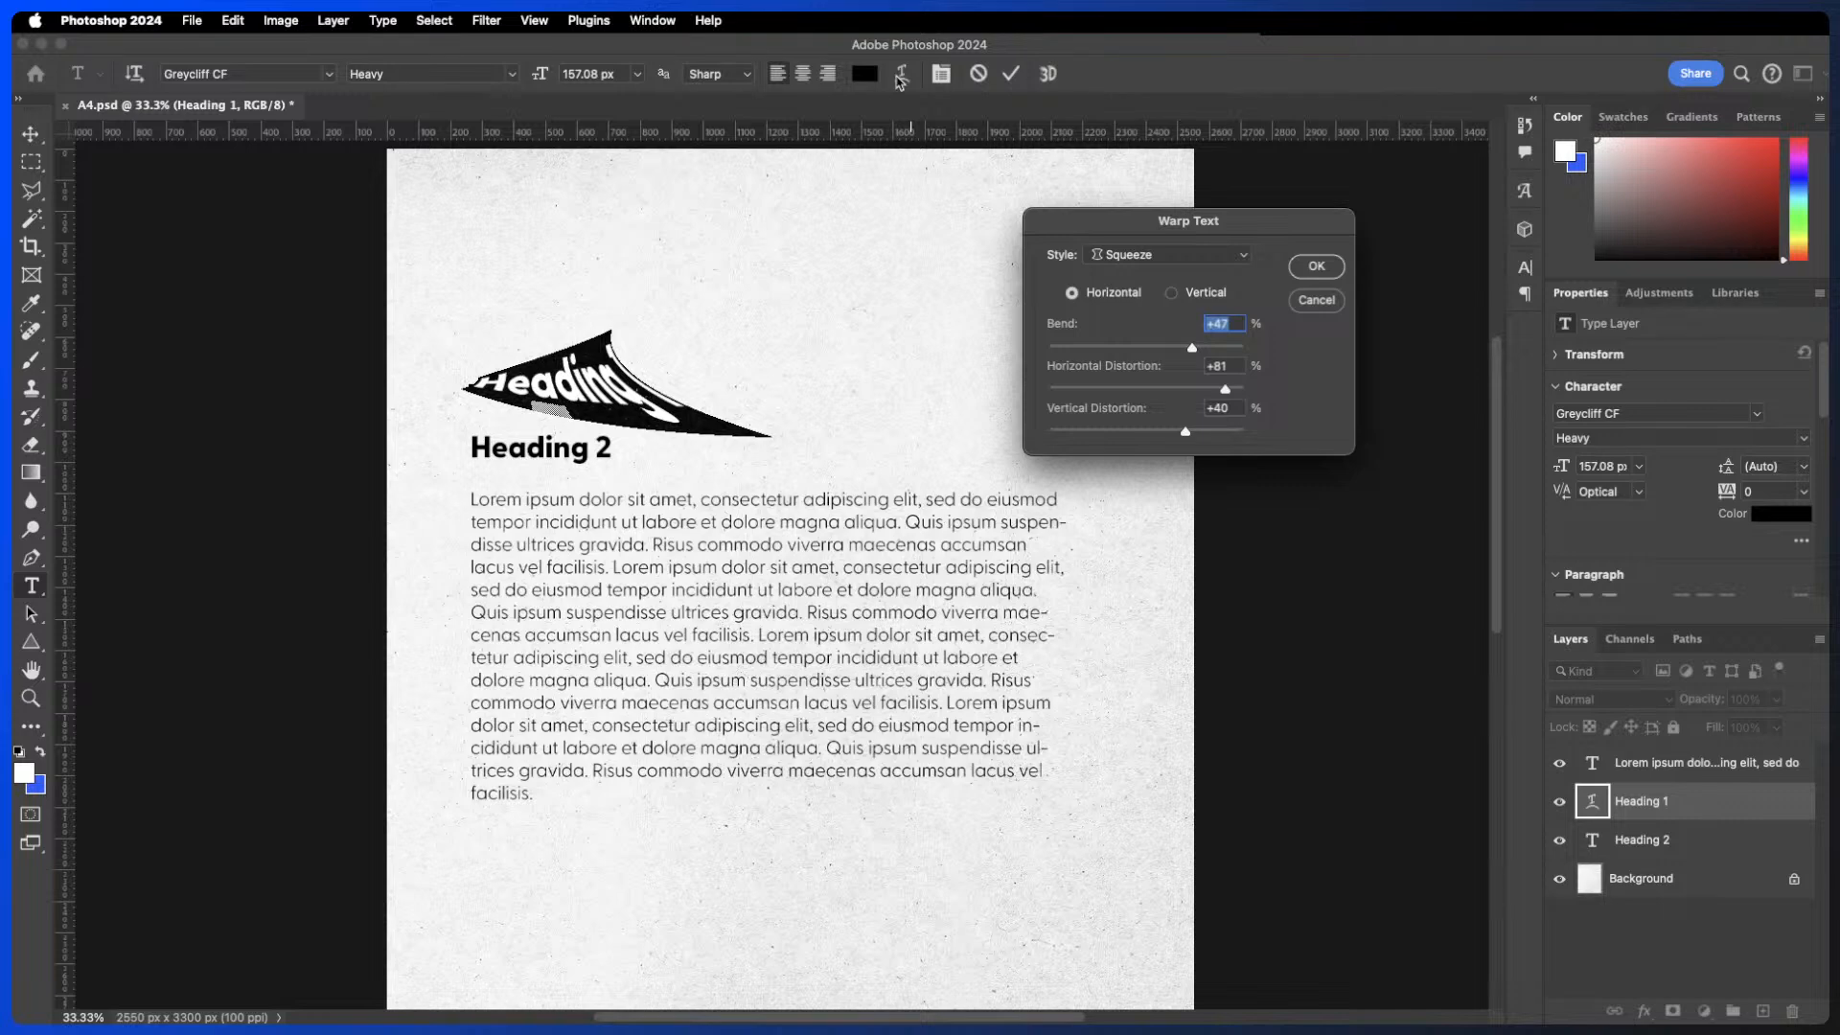
{"action": "left_click", "coordinate": [1317, 301]}
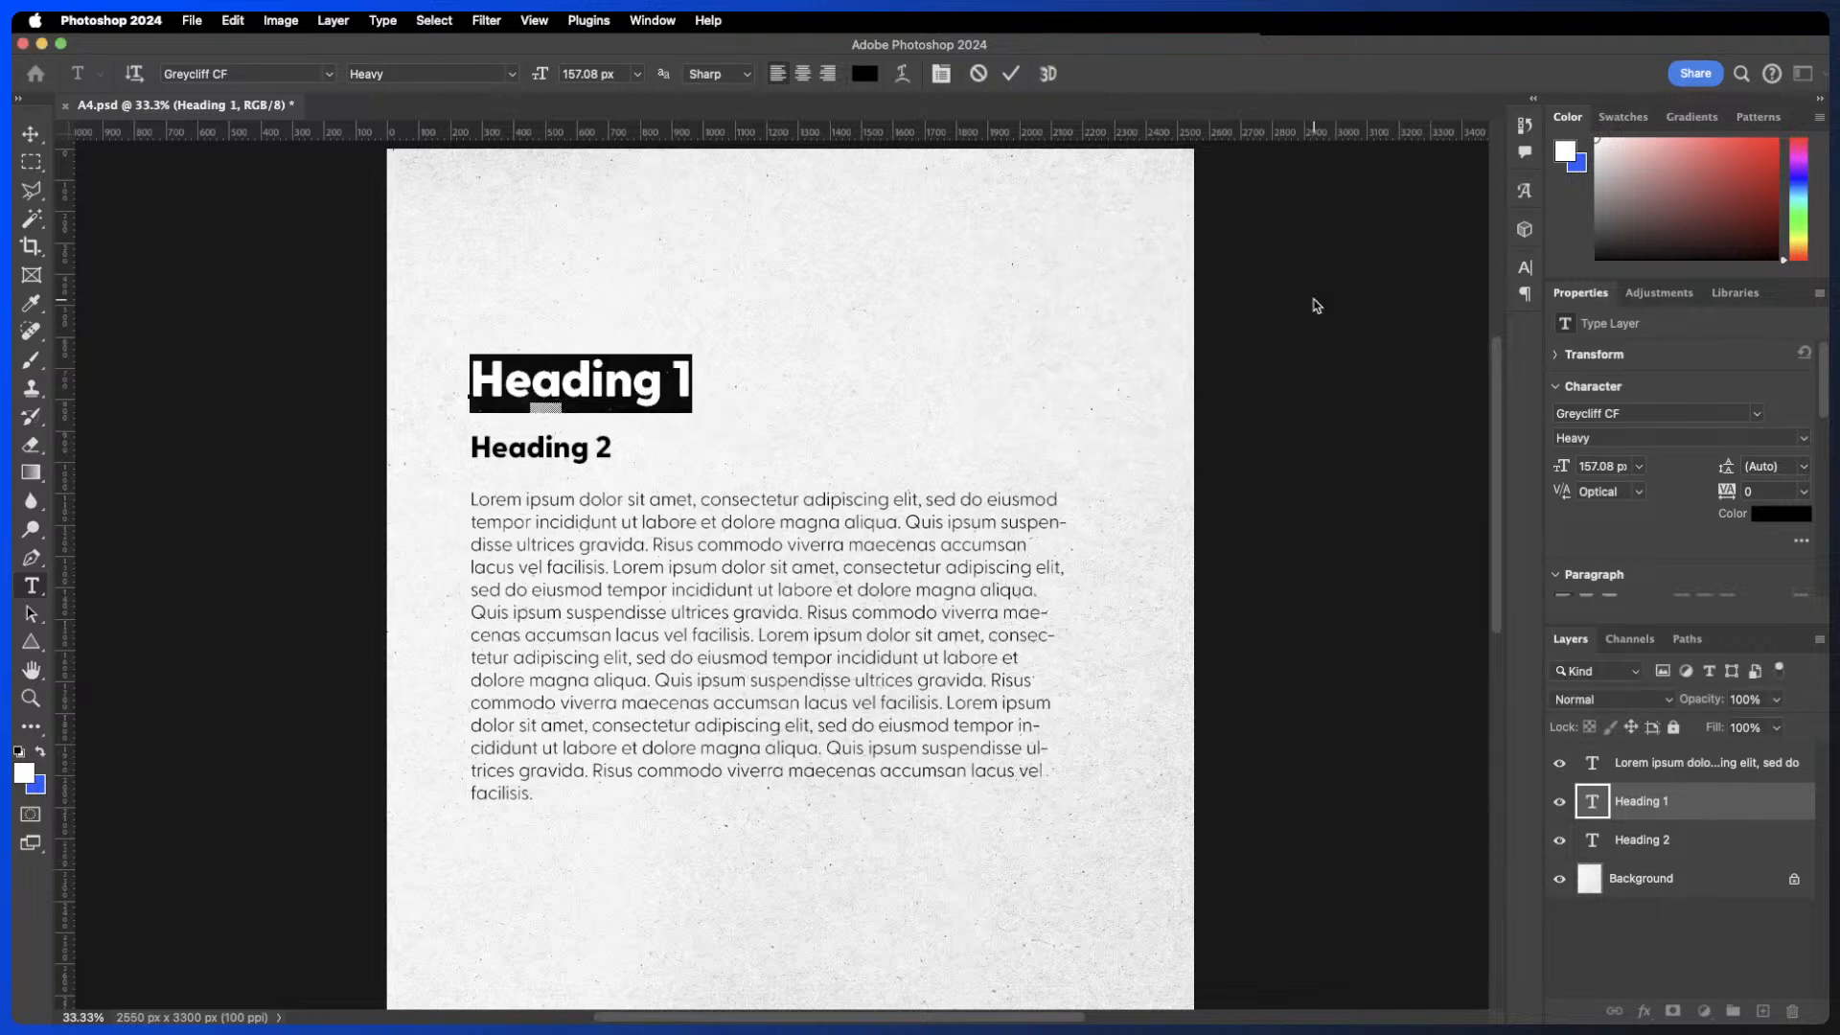
{"action": "left_click", "coordinate": [1010, 77]}
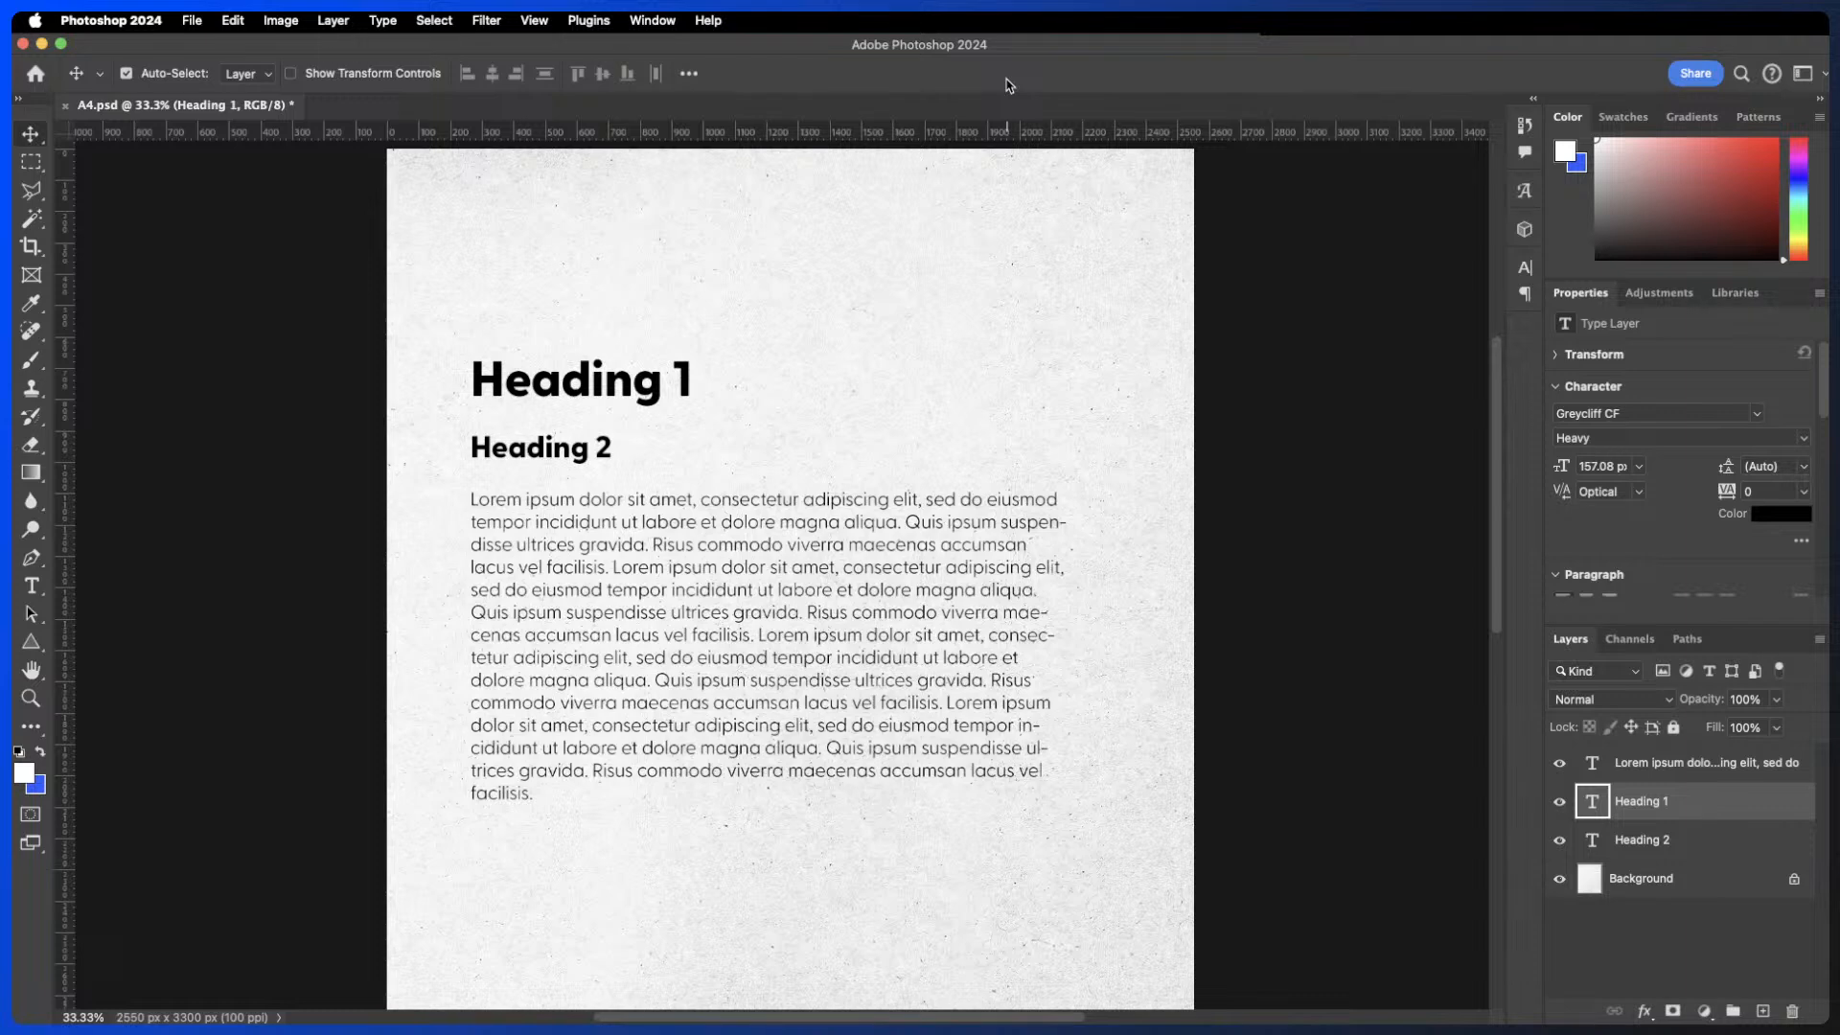
- Replace the whole body paragraph's text with a few random letters
{"action": "double_click", "coordinate": [653, 587]}
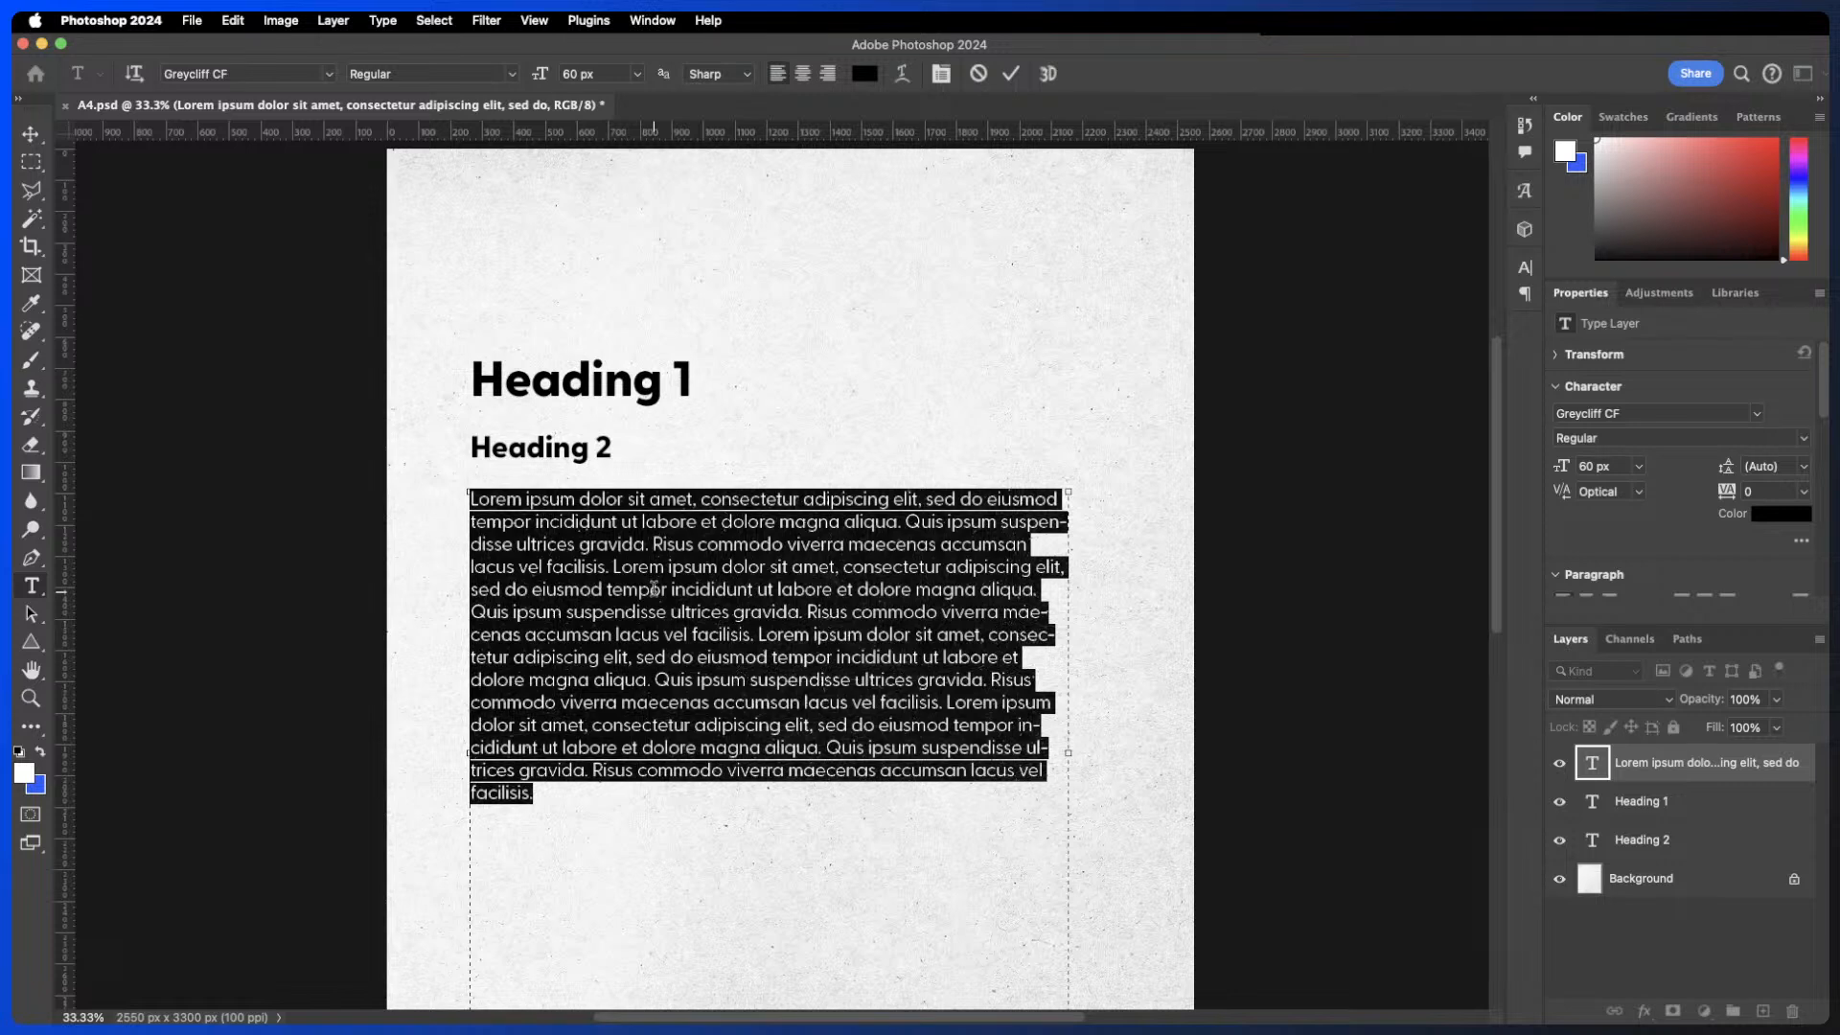
{"action": "key", "text": "BackSpace"}
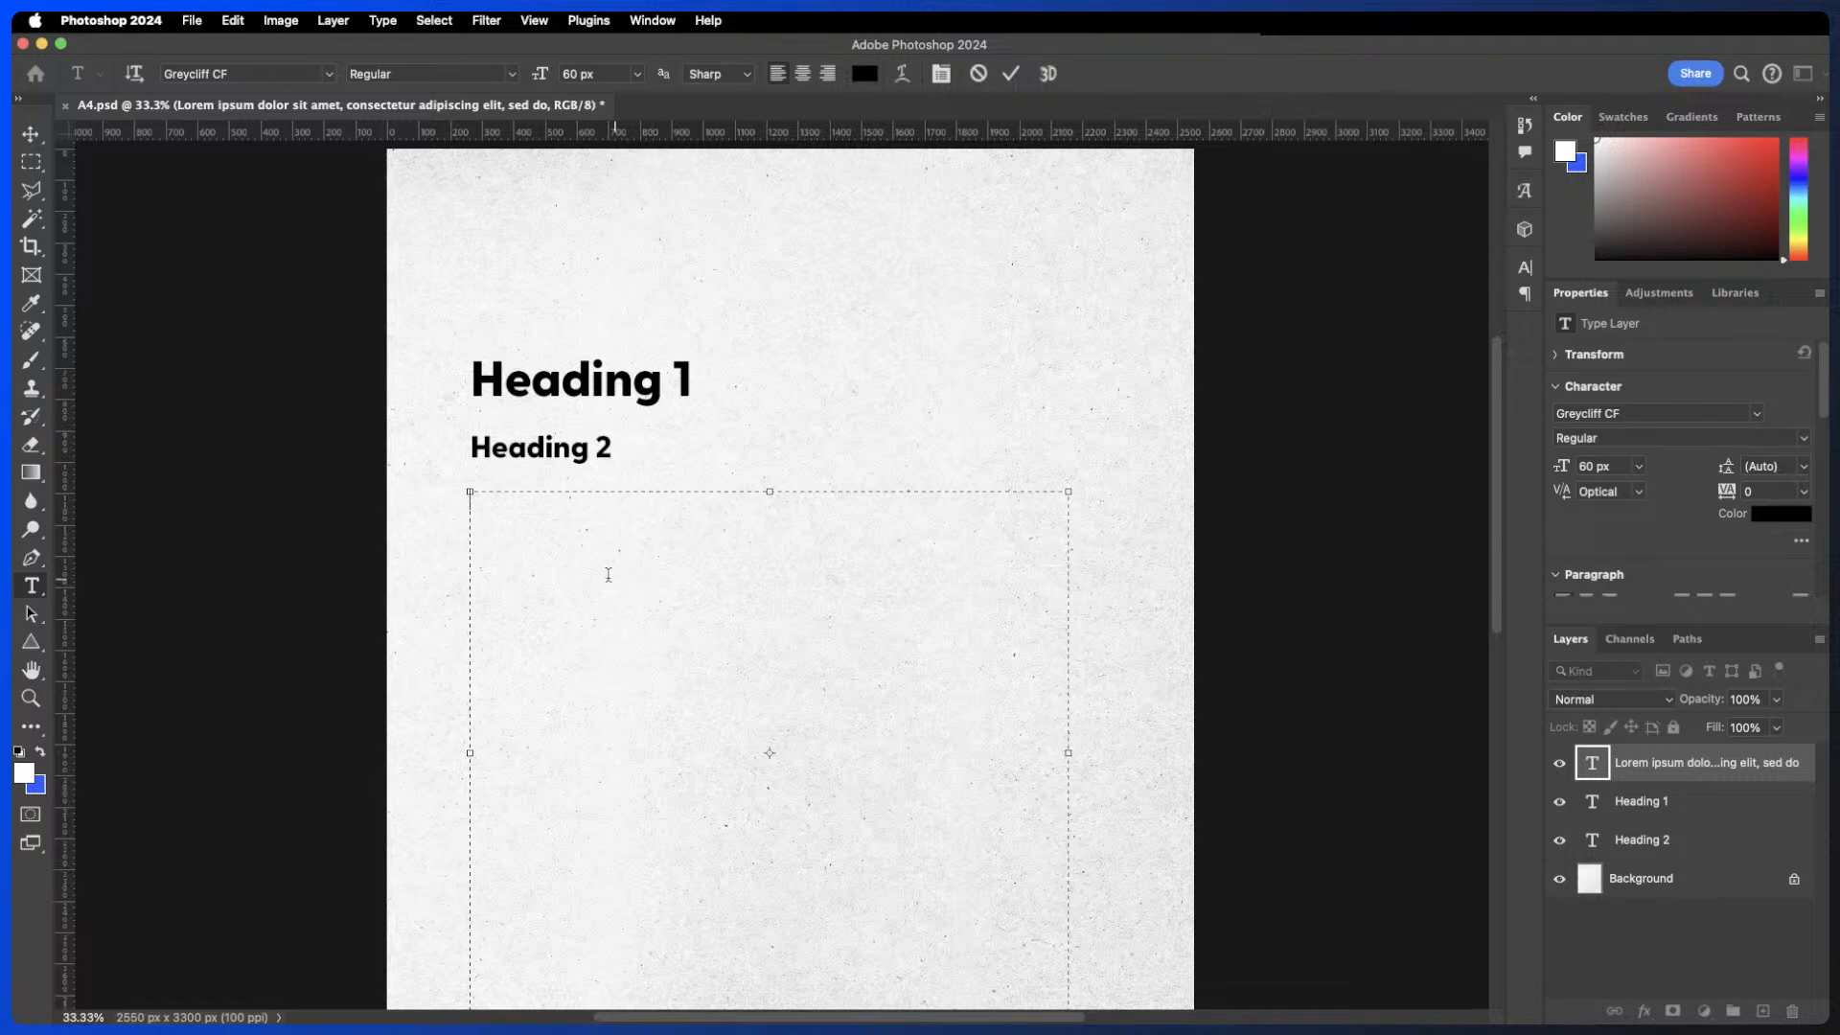
{"action": "type", "text": "dfhsajkdfhjsa"}
{"action": "key", "text": "BackSpace"}
{"action": "key", "text": "BackSpace"}
{"action": "key", "text": "BackSpace"}
{"action": "key", "text": "BackSpace"}
{"action": "key", "text": "BackSpace"}
{"action": "key", "text": "BackSpace"}
{"action": "key", "text": "BackSpace"}
{"action": "key", "text": "BackSpace"}
{"action": "key", "text": "BackSpace"}
{"action": "key", "text": "BackSpace"}
{"action": "key", "text": "BackSpace"}
{"action": "key", "text": "BackSpace"}
{"action": "key", "text": "BackSpace"}
{"action": "type", "text": "dsafa"}
- Select all the paragraph text and set its font to Apple Color Emoji
{"action": "key", "text": "super+a"}
{"action": "left_click", "coordinate": [329, 73]}
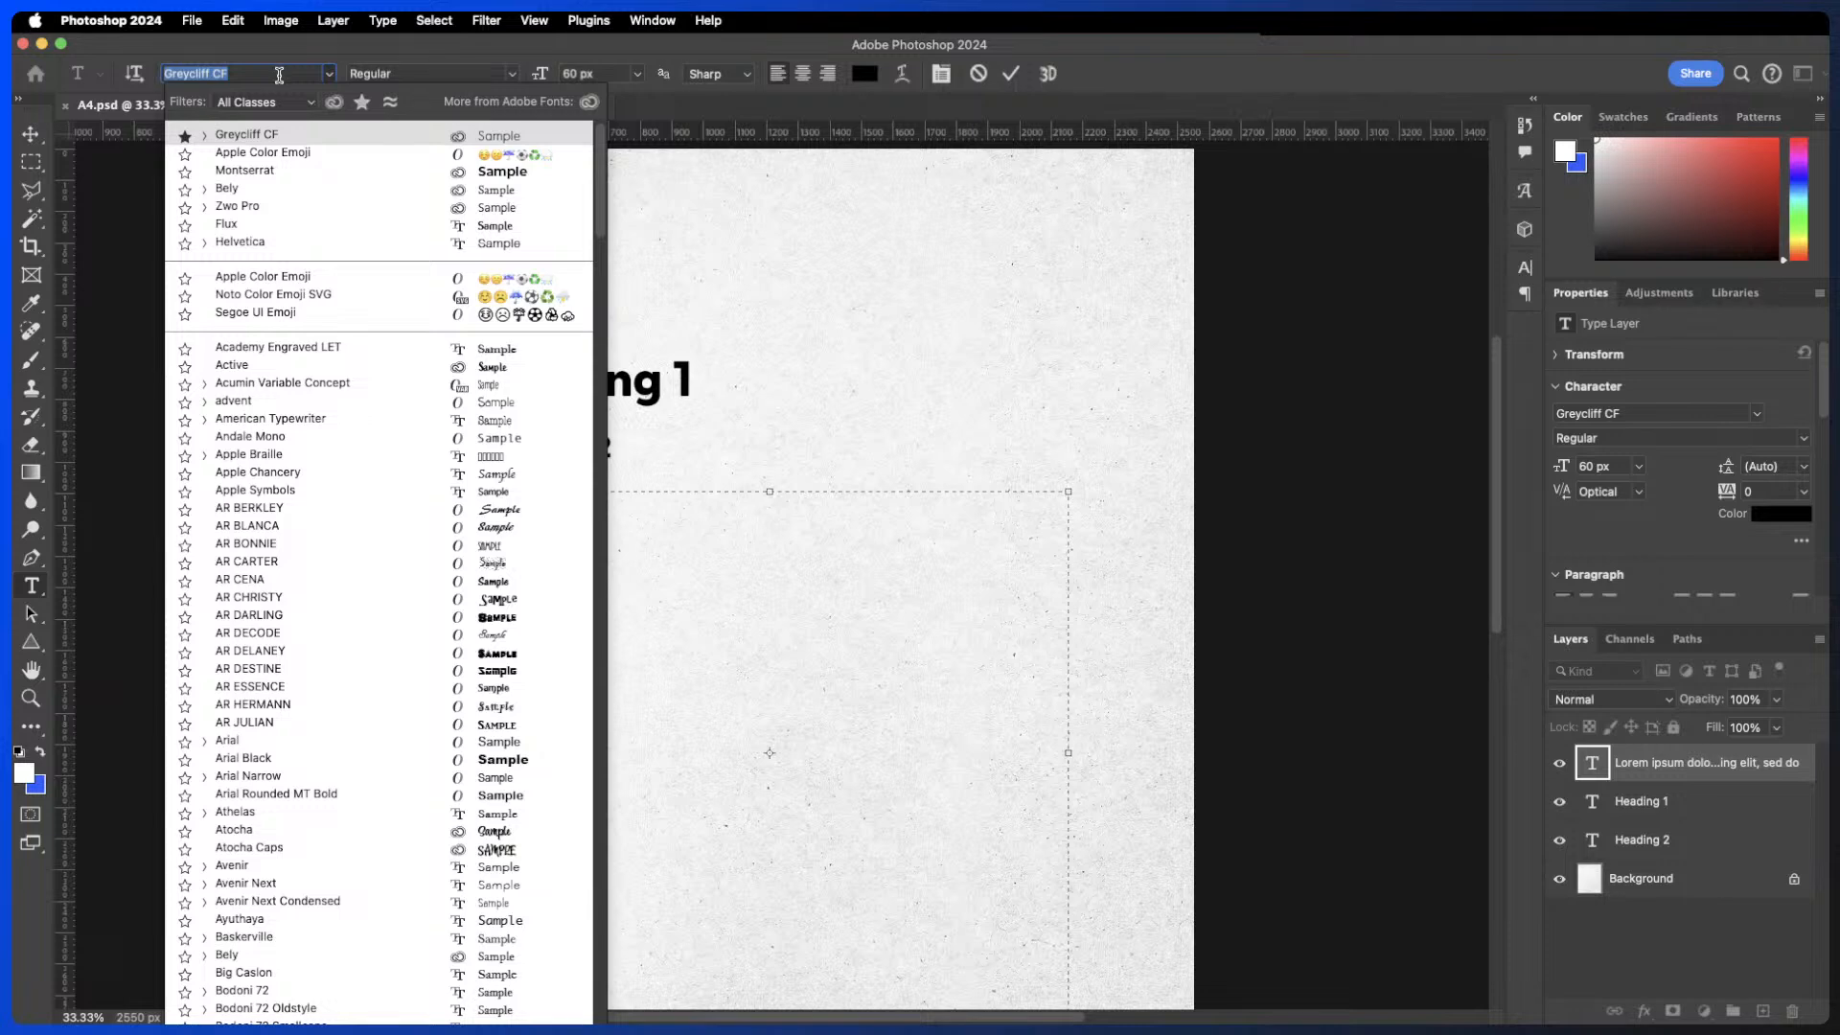
{"action": "type", "text": "emoji"}
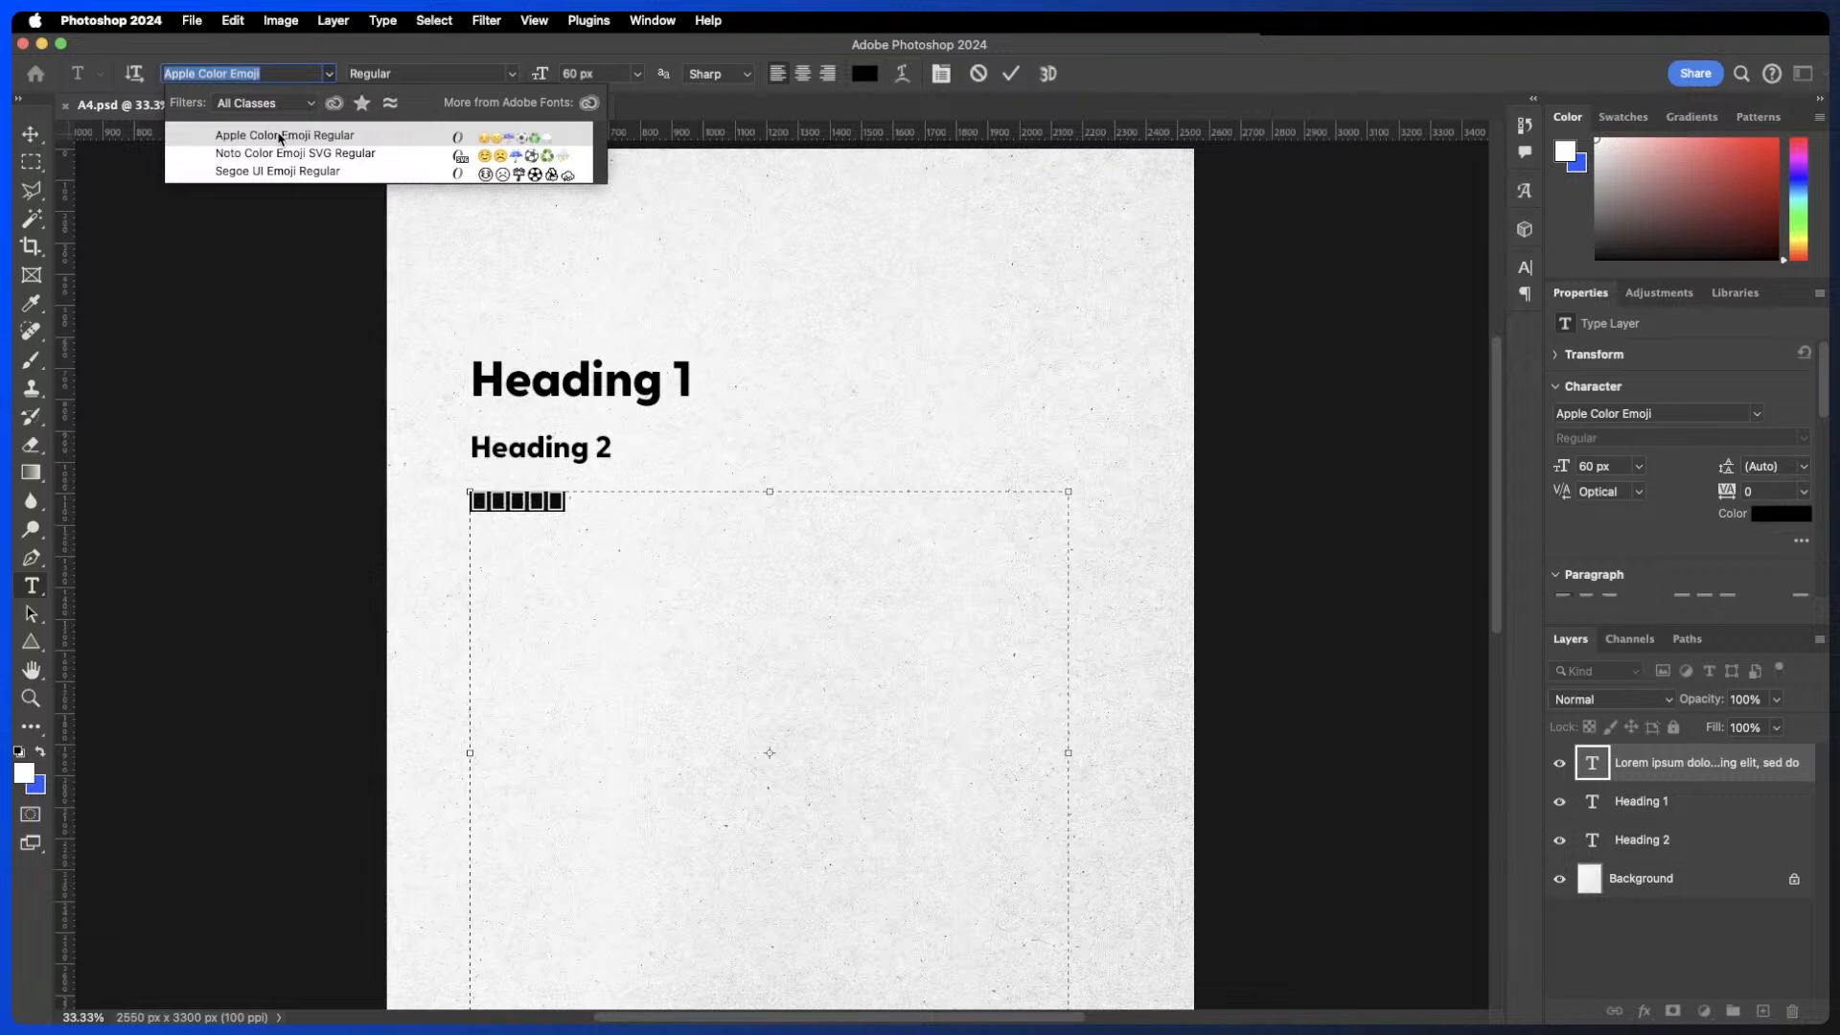
{"action": "left_click", "coordinate": [279, 137]}
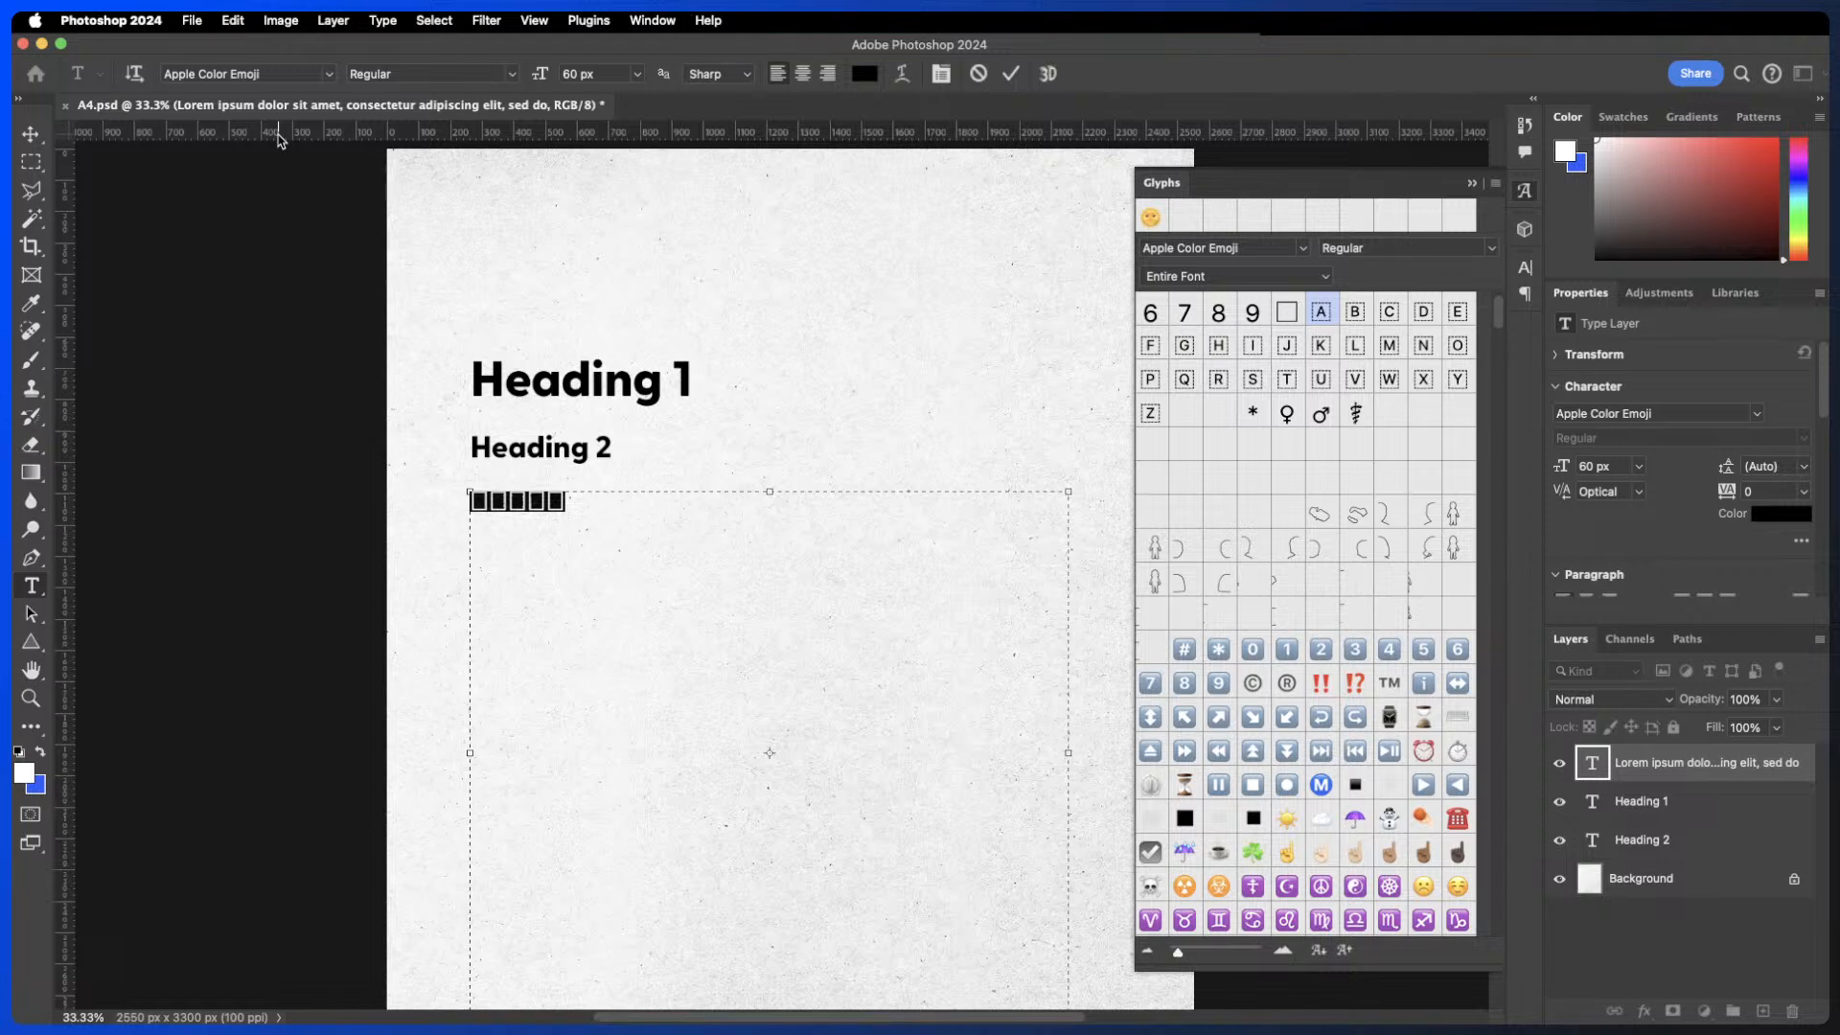
- Scroll the Glyphs panel to the smiley emoji, insert one into the paragraph, and leave text editing
{"action": "left_click", "coordinate": [654, 20]}
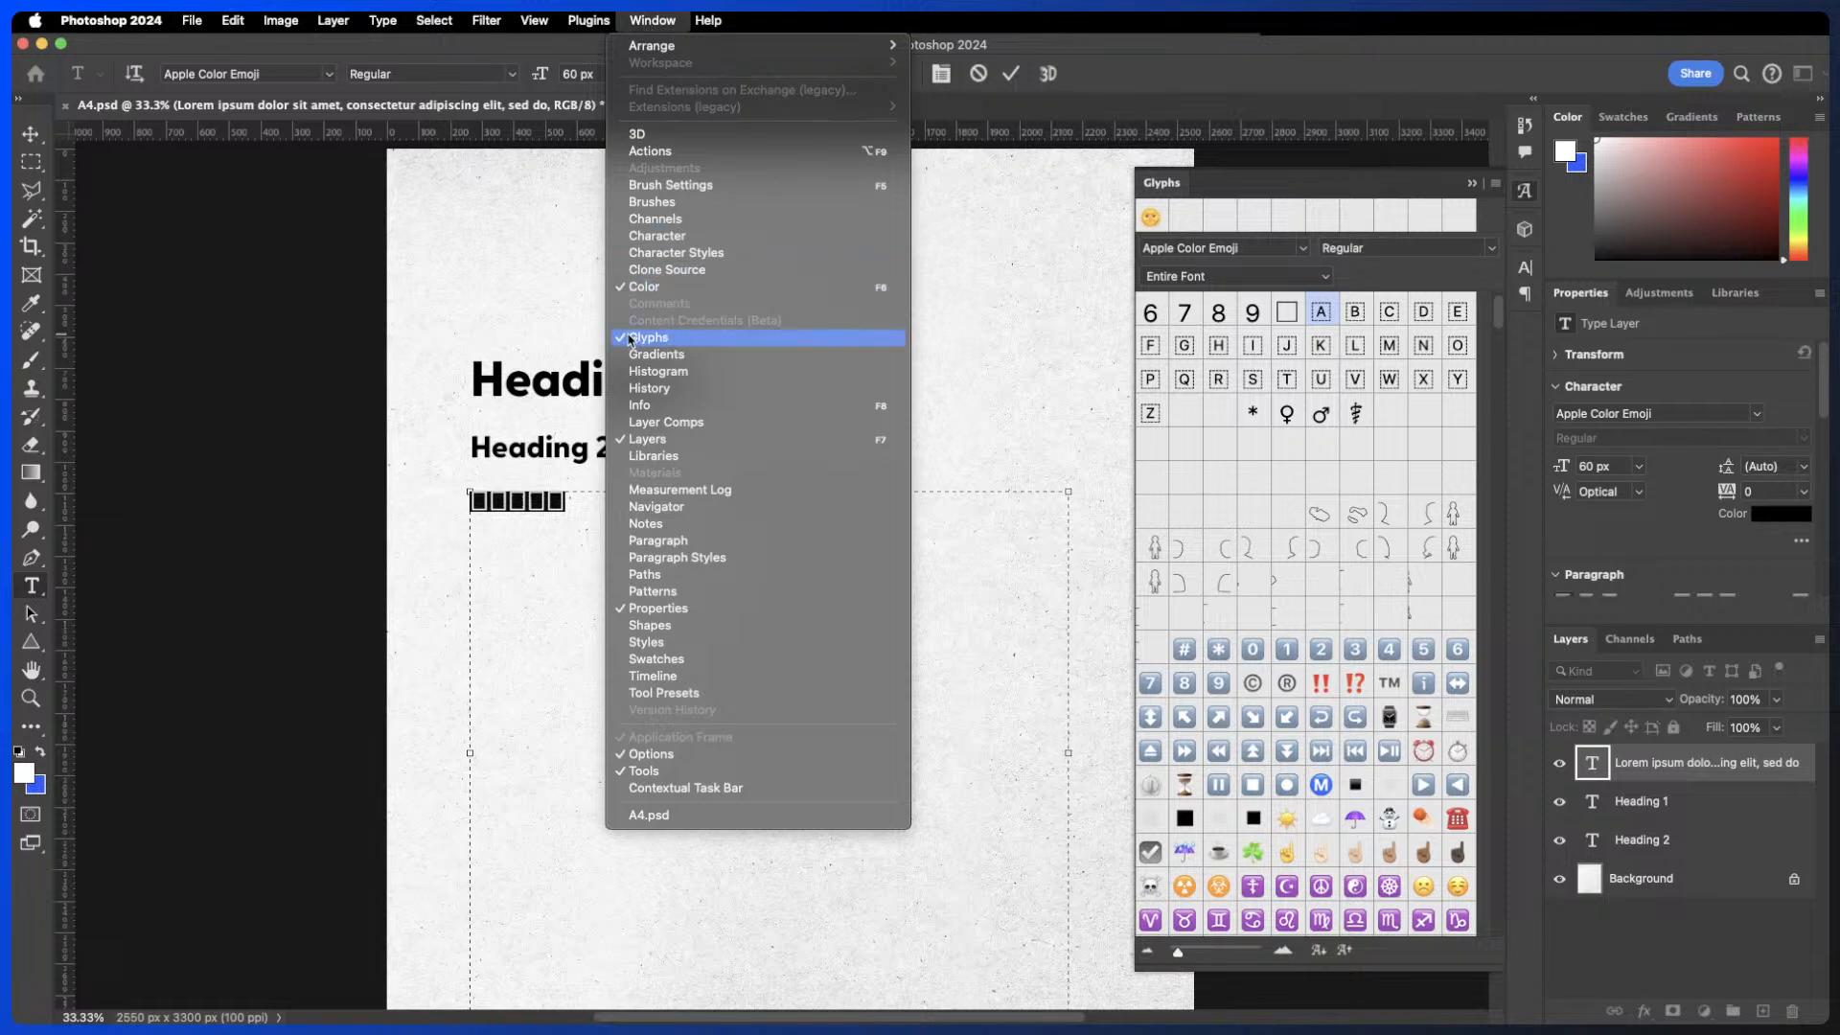
{"action": "left_click", "coordinate": [642, 15]}
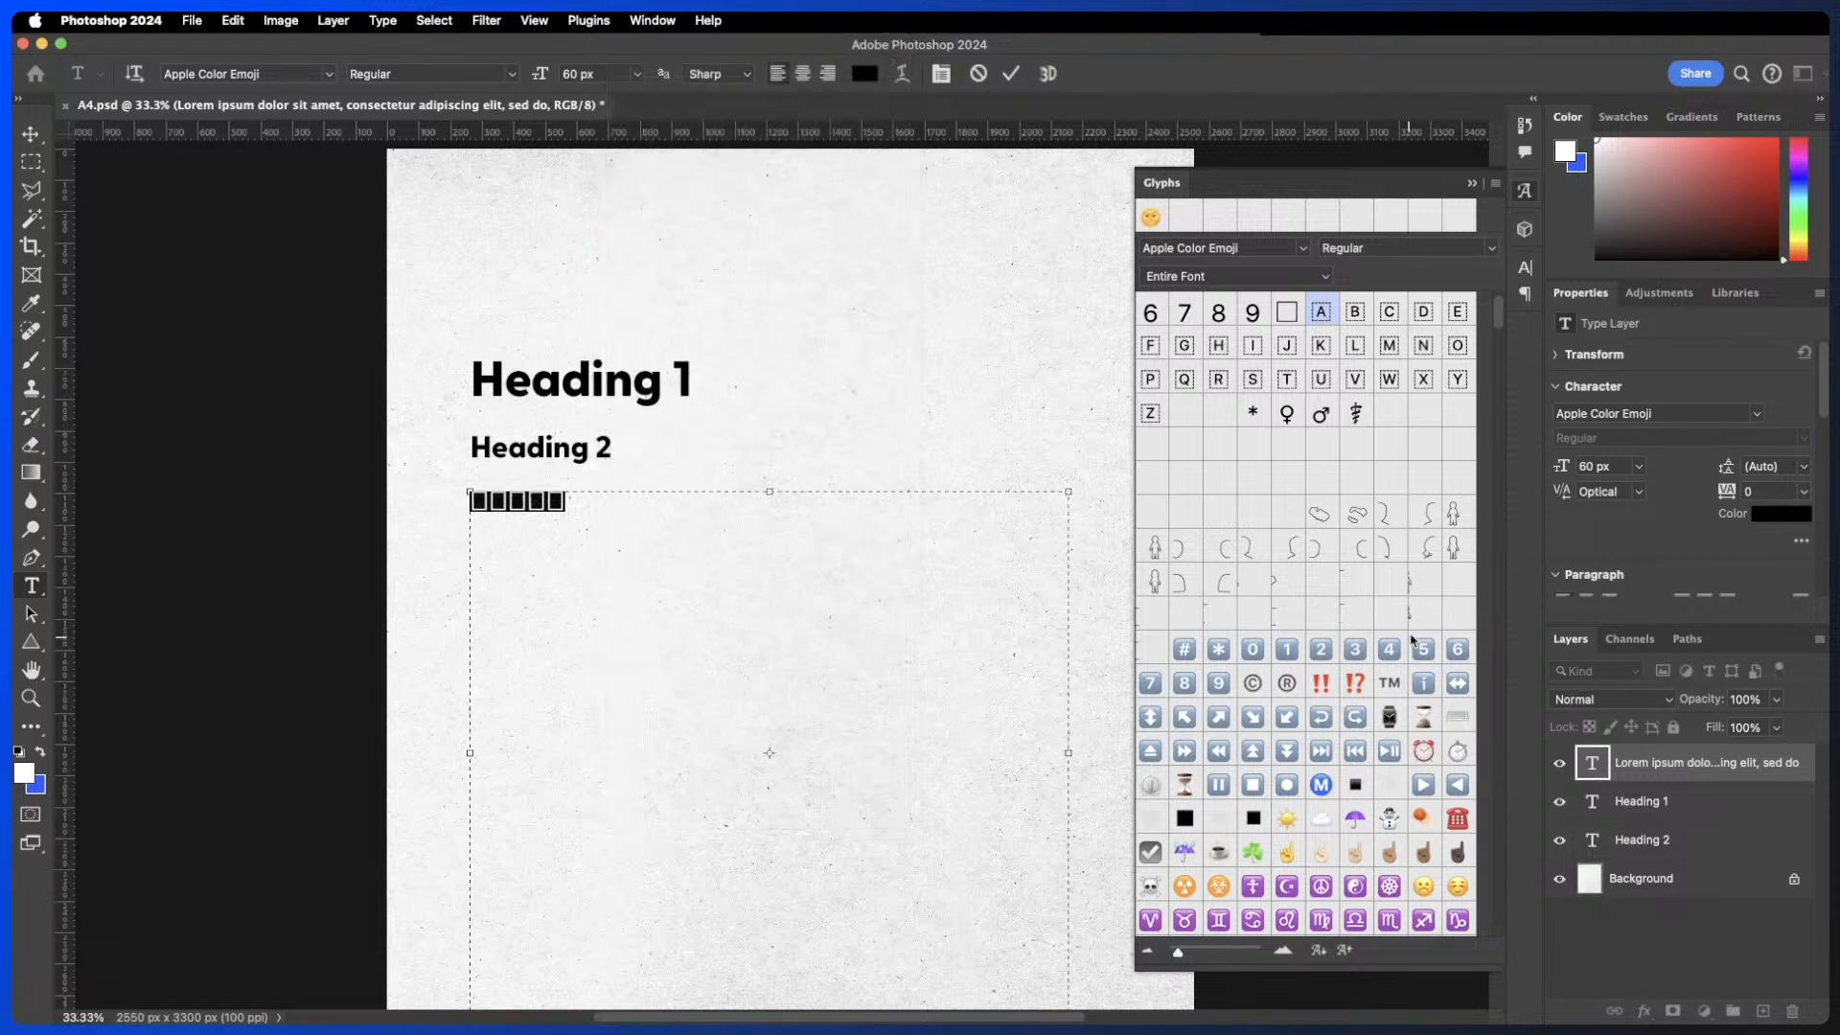
{"action": "scroll", "coordinate": [1368, 618], "scroll_direction": "down", "scroll_amount": 5}
{"action": "scroll", "coordinate": [1369, 618], "scroll_direction": "down", "scroll_amount": 2}
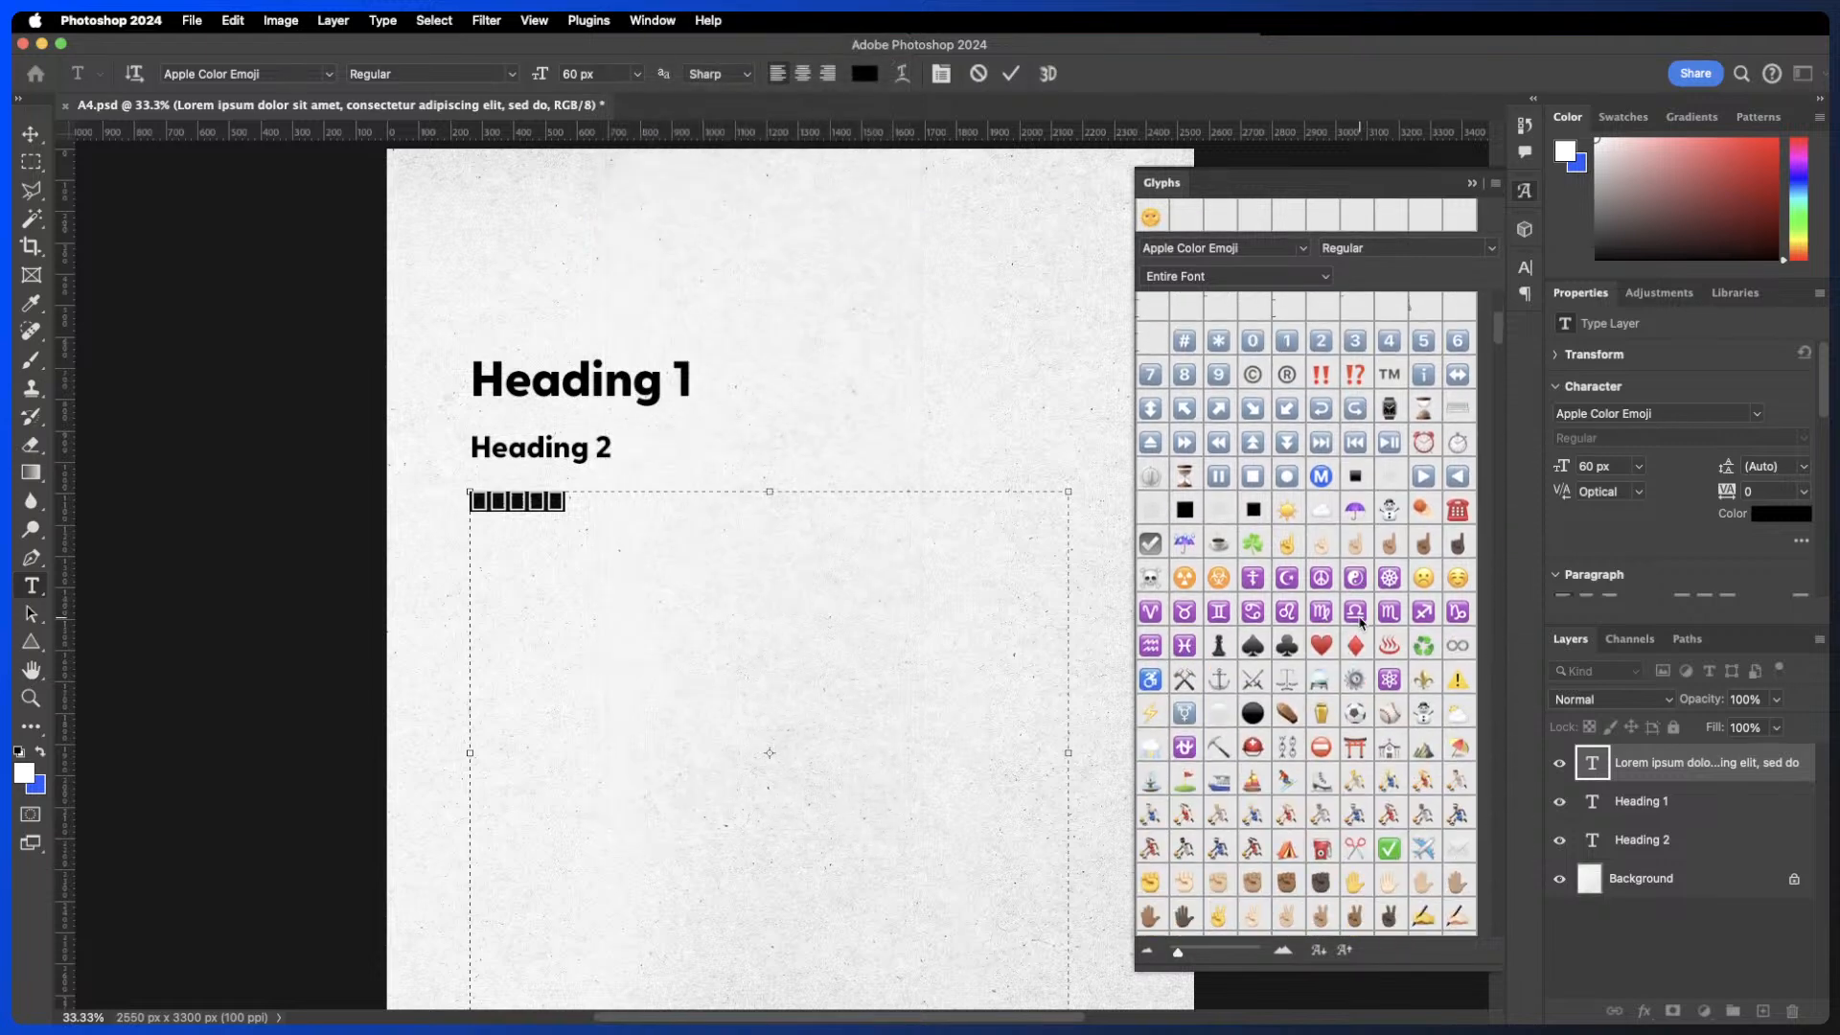
{"action": "scroll", "coordinate": [1361, 621], "scroll_direction": "down", "scroll_amount": 15}
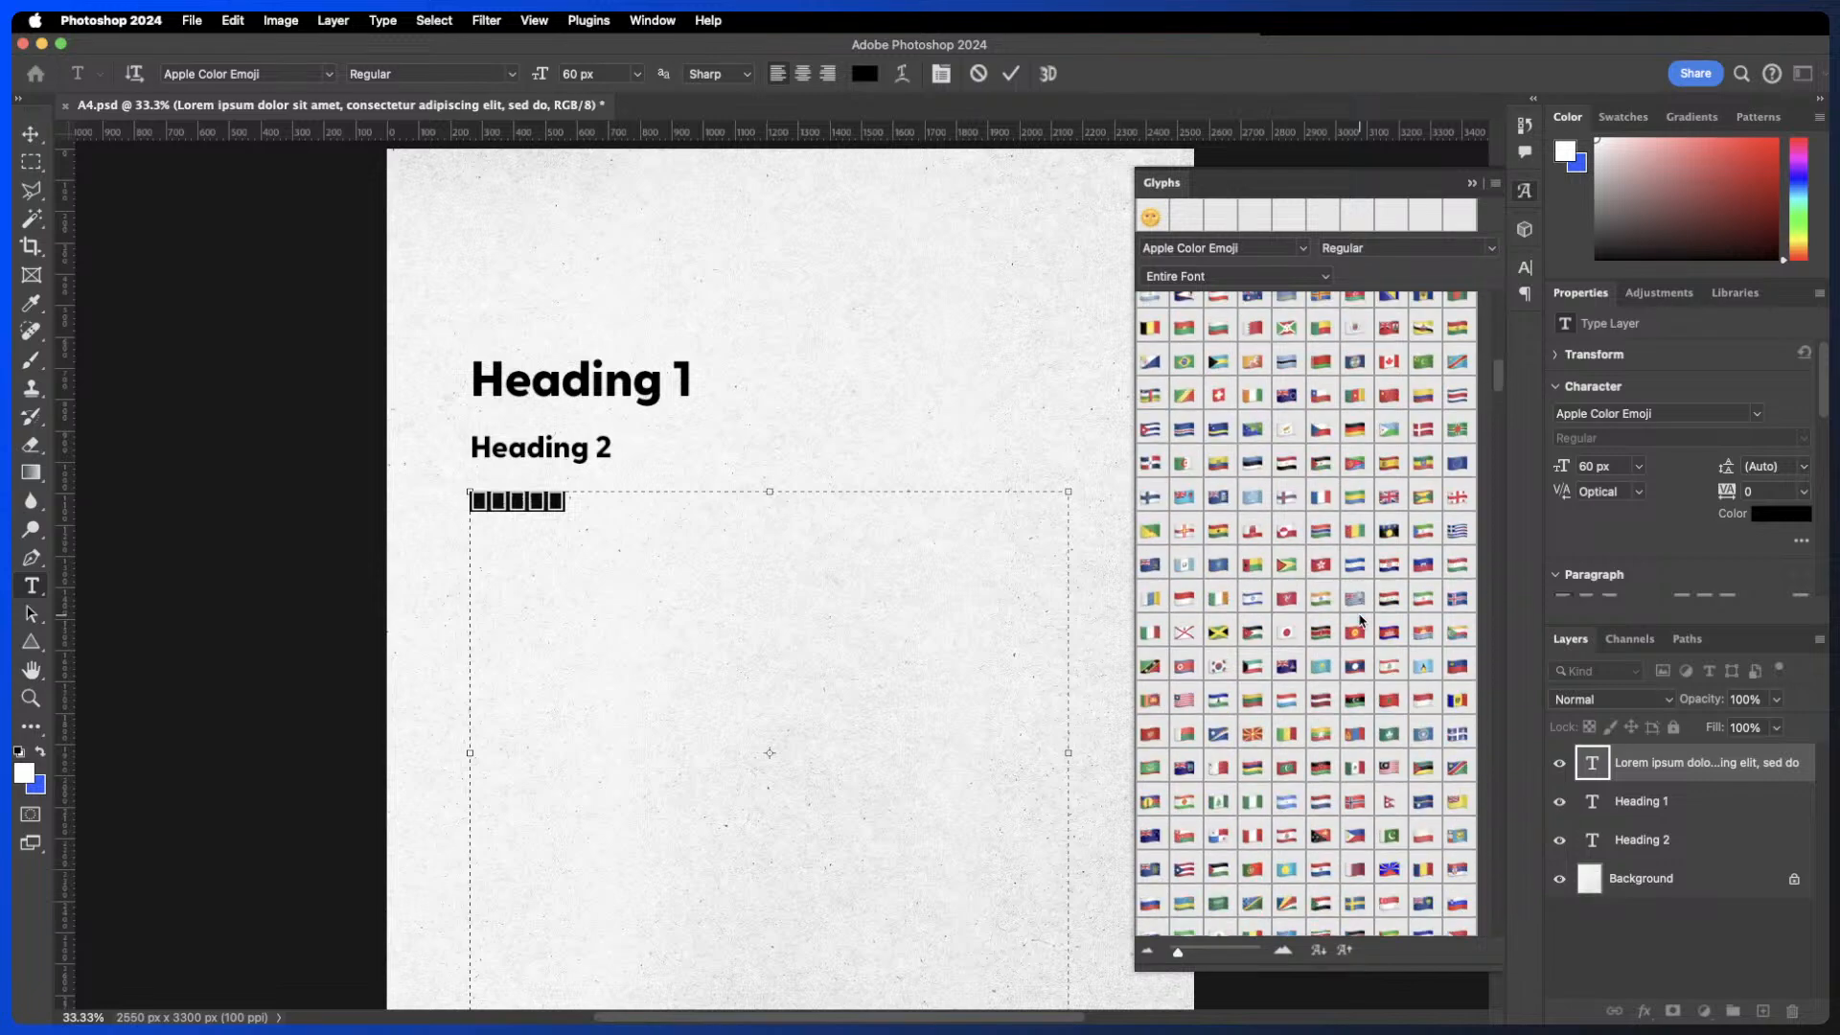
{"action": "scroll", "coordinate": [1359, 622], "scroll_direction": "down", "scroll_amount": 7}
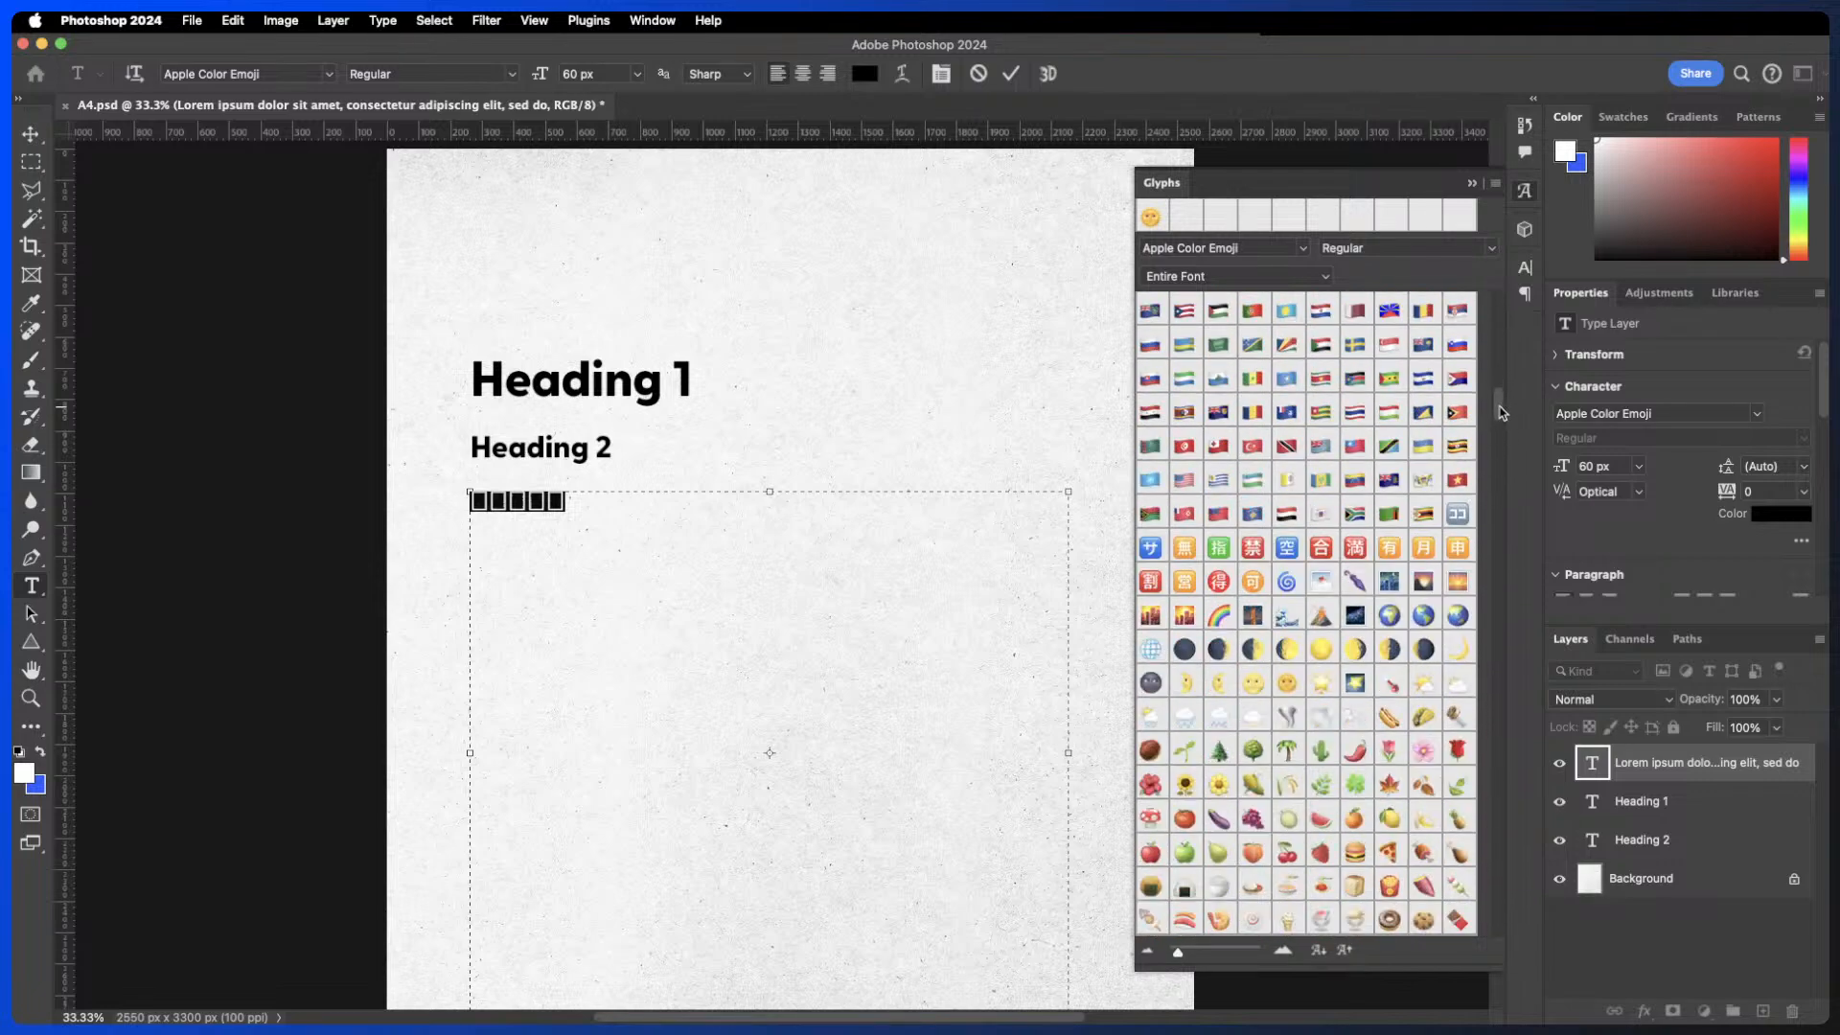
{"action": "left_click_drag", "start_coordinate": [1499, 407], "coordinate": [1501, 664]}
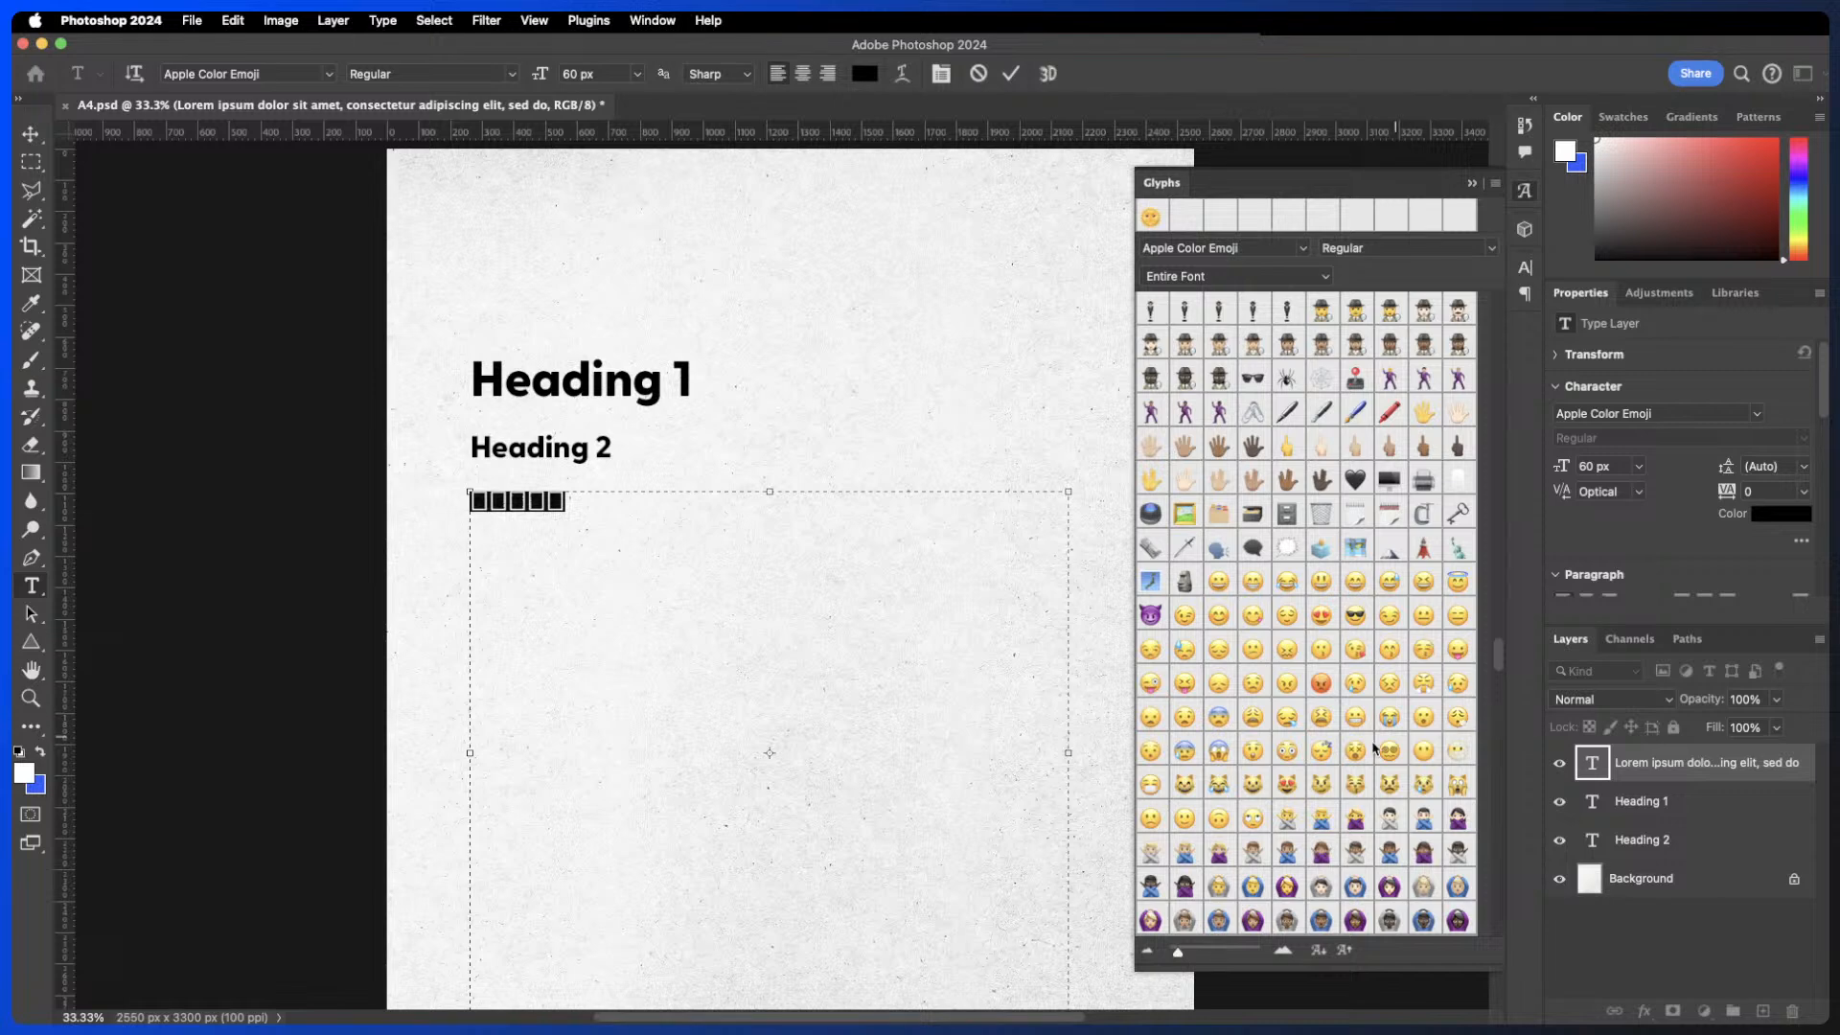
{"action": "double_click", "coordinate": [1185, 817]}
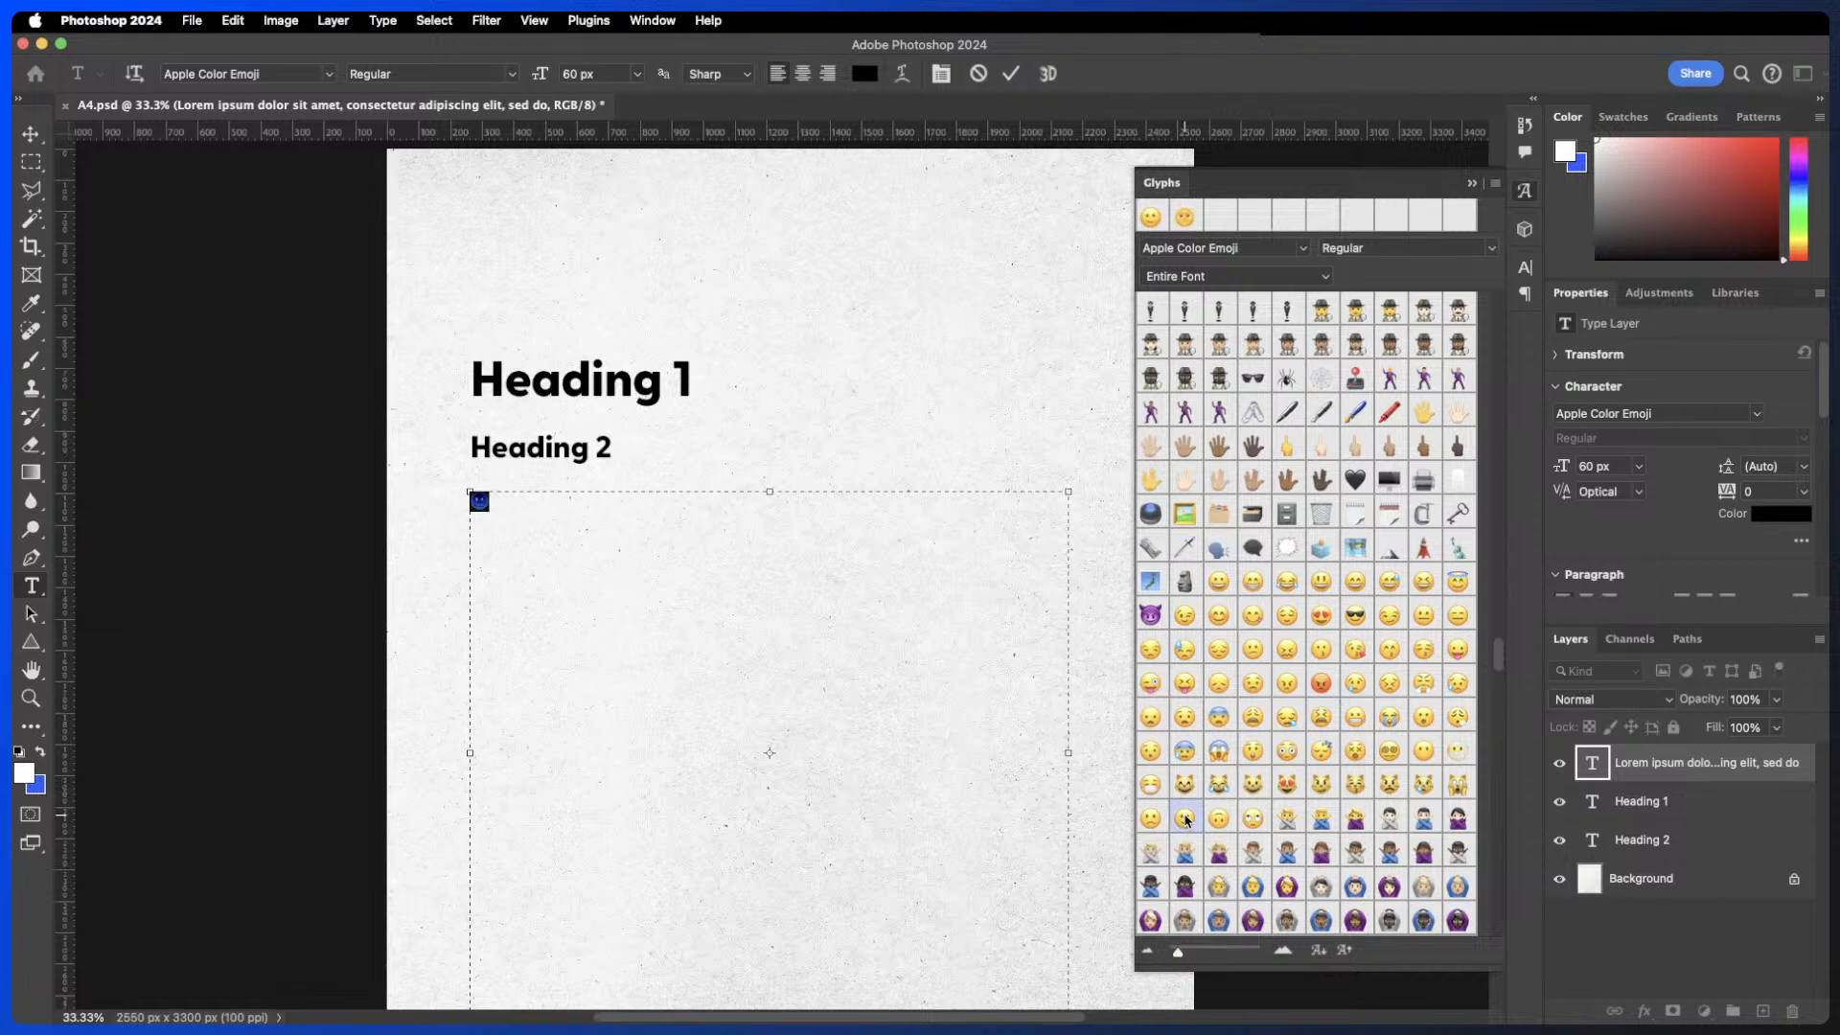
{"action": "left_click", "coordinate": [1011, 74]}
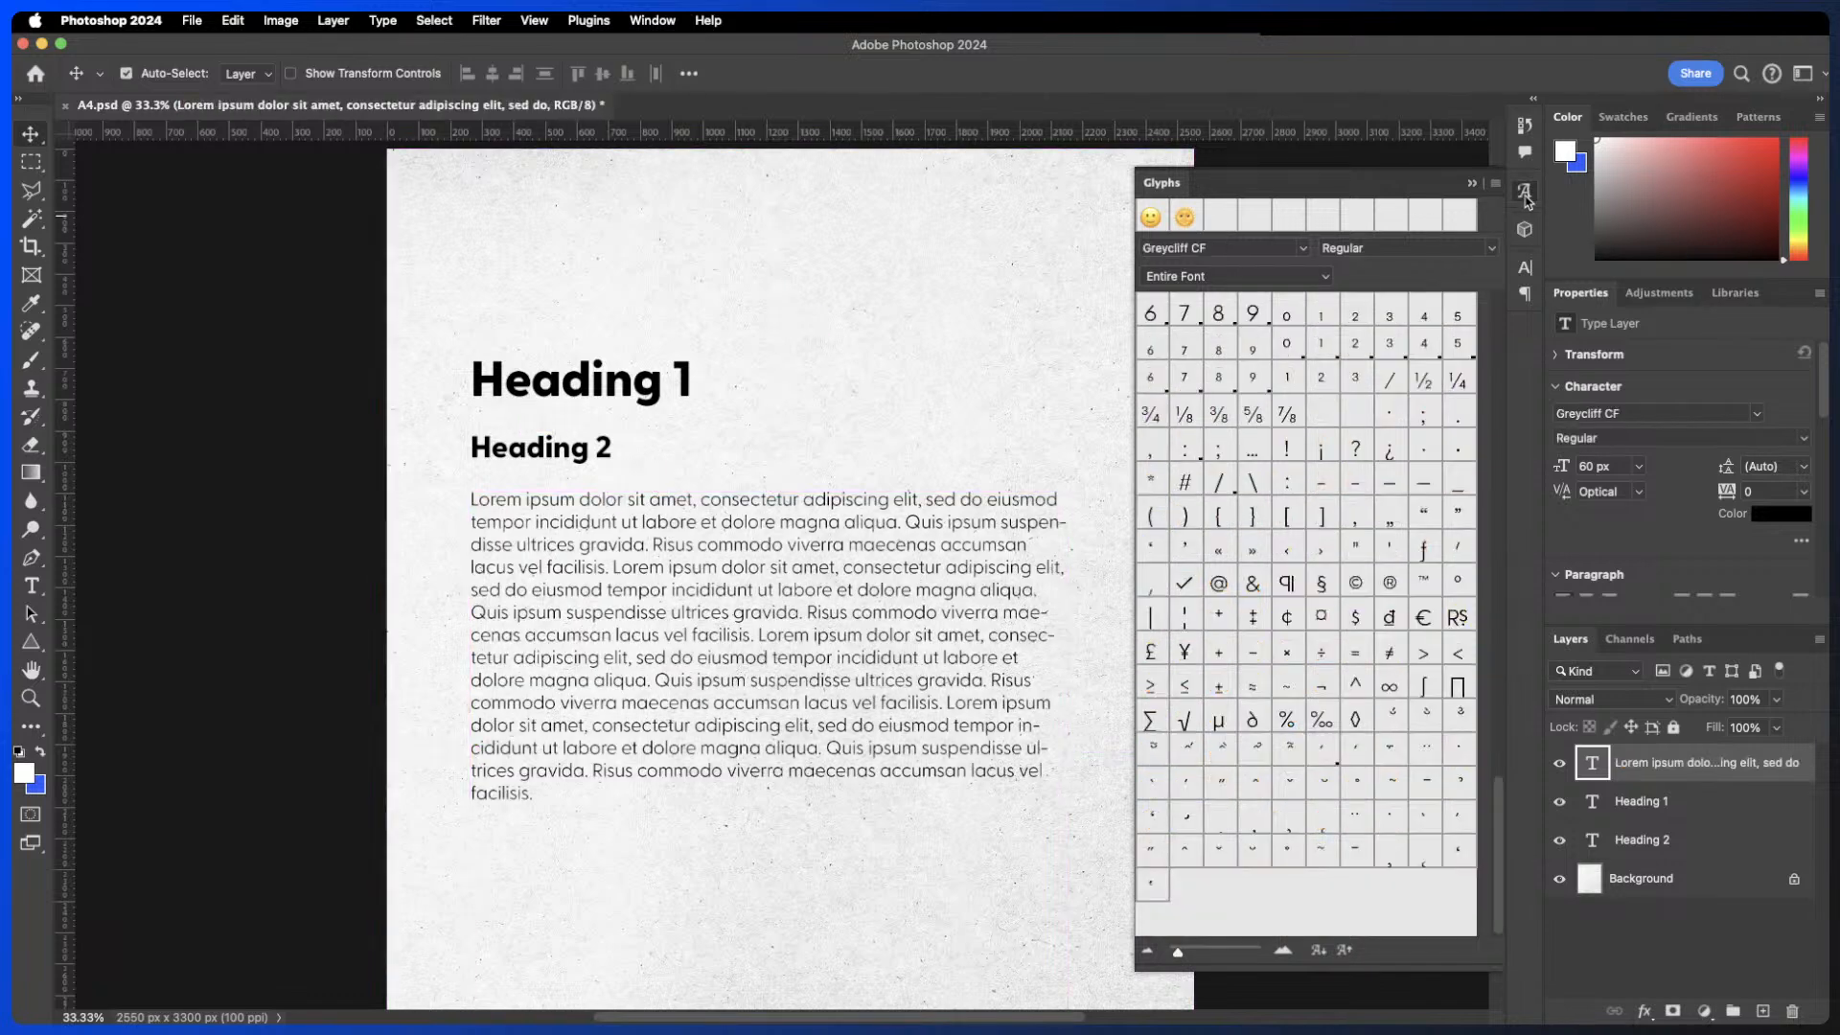
- Close the Glyphs panel, zoom in, and open the Heading 1 text for editing
{"action": "left_click", "coordinate": [1526, 196]}
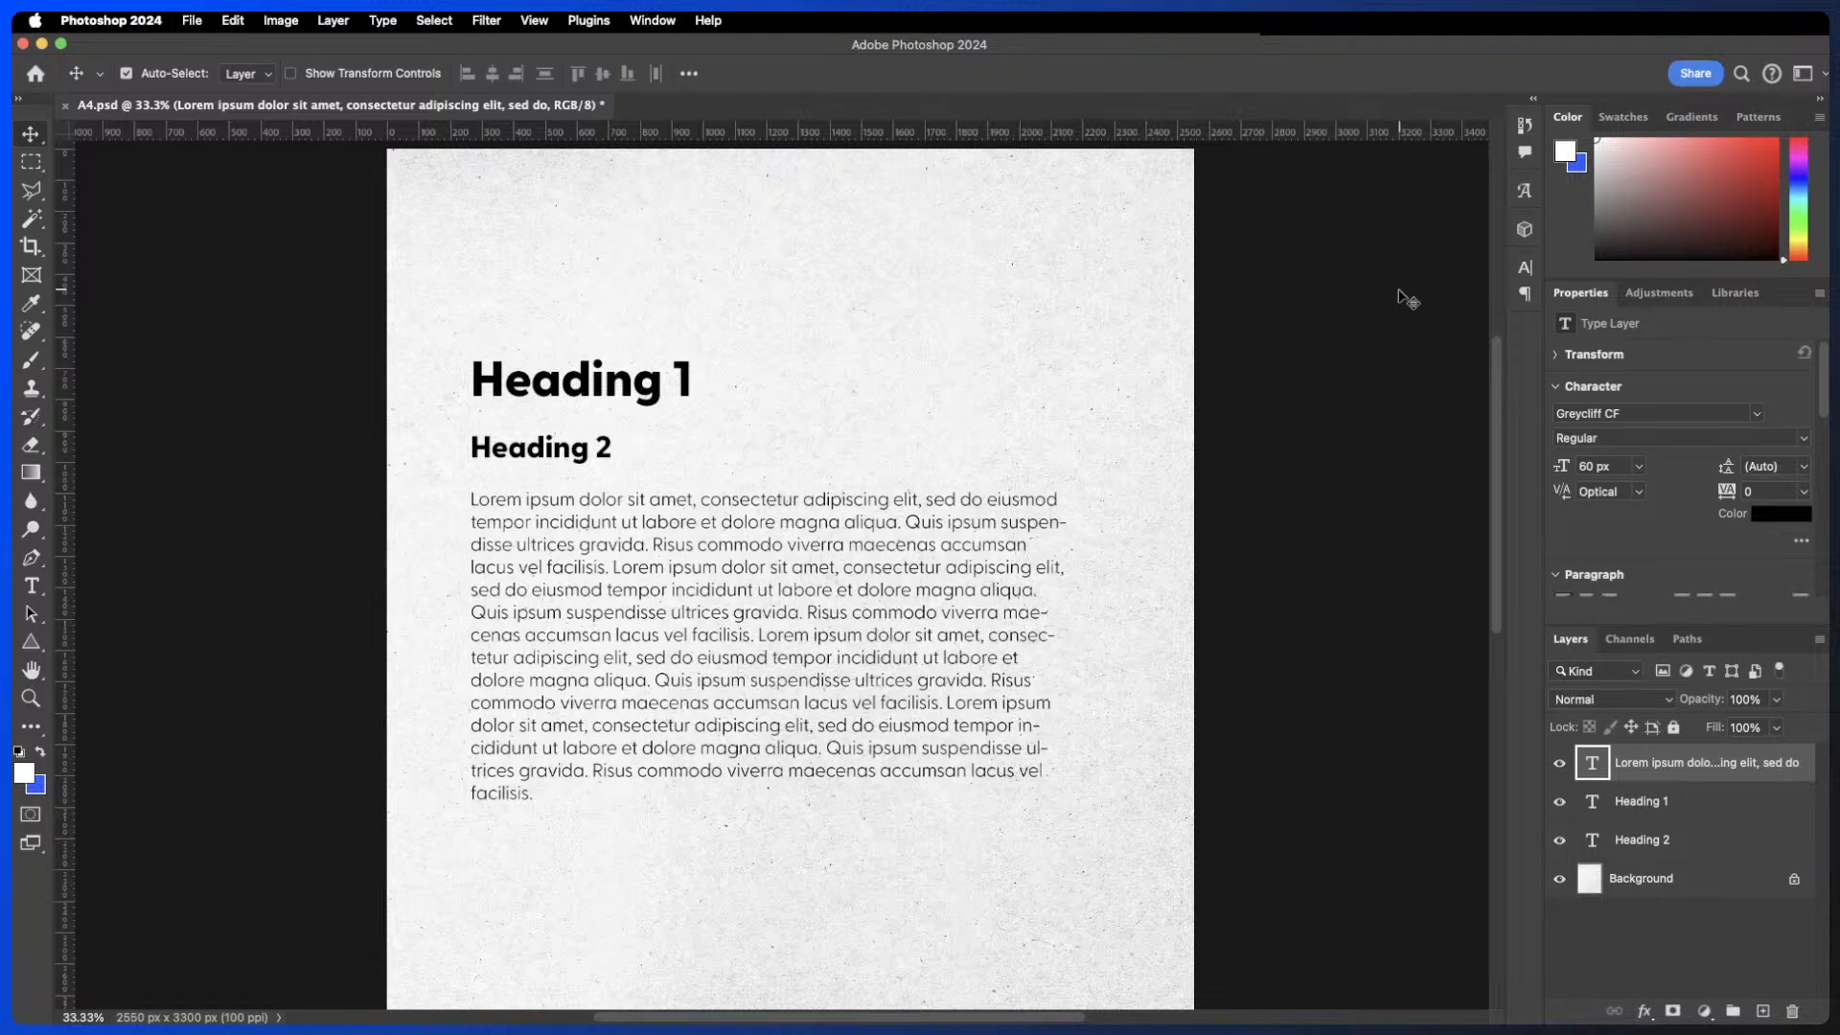
{"action": "key", "text": "super+plus"}
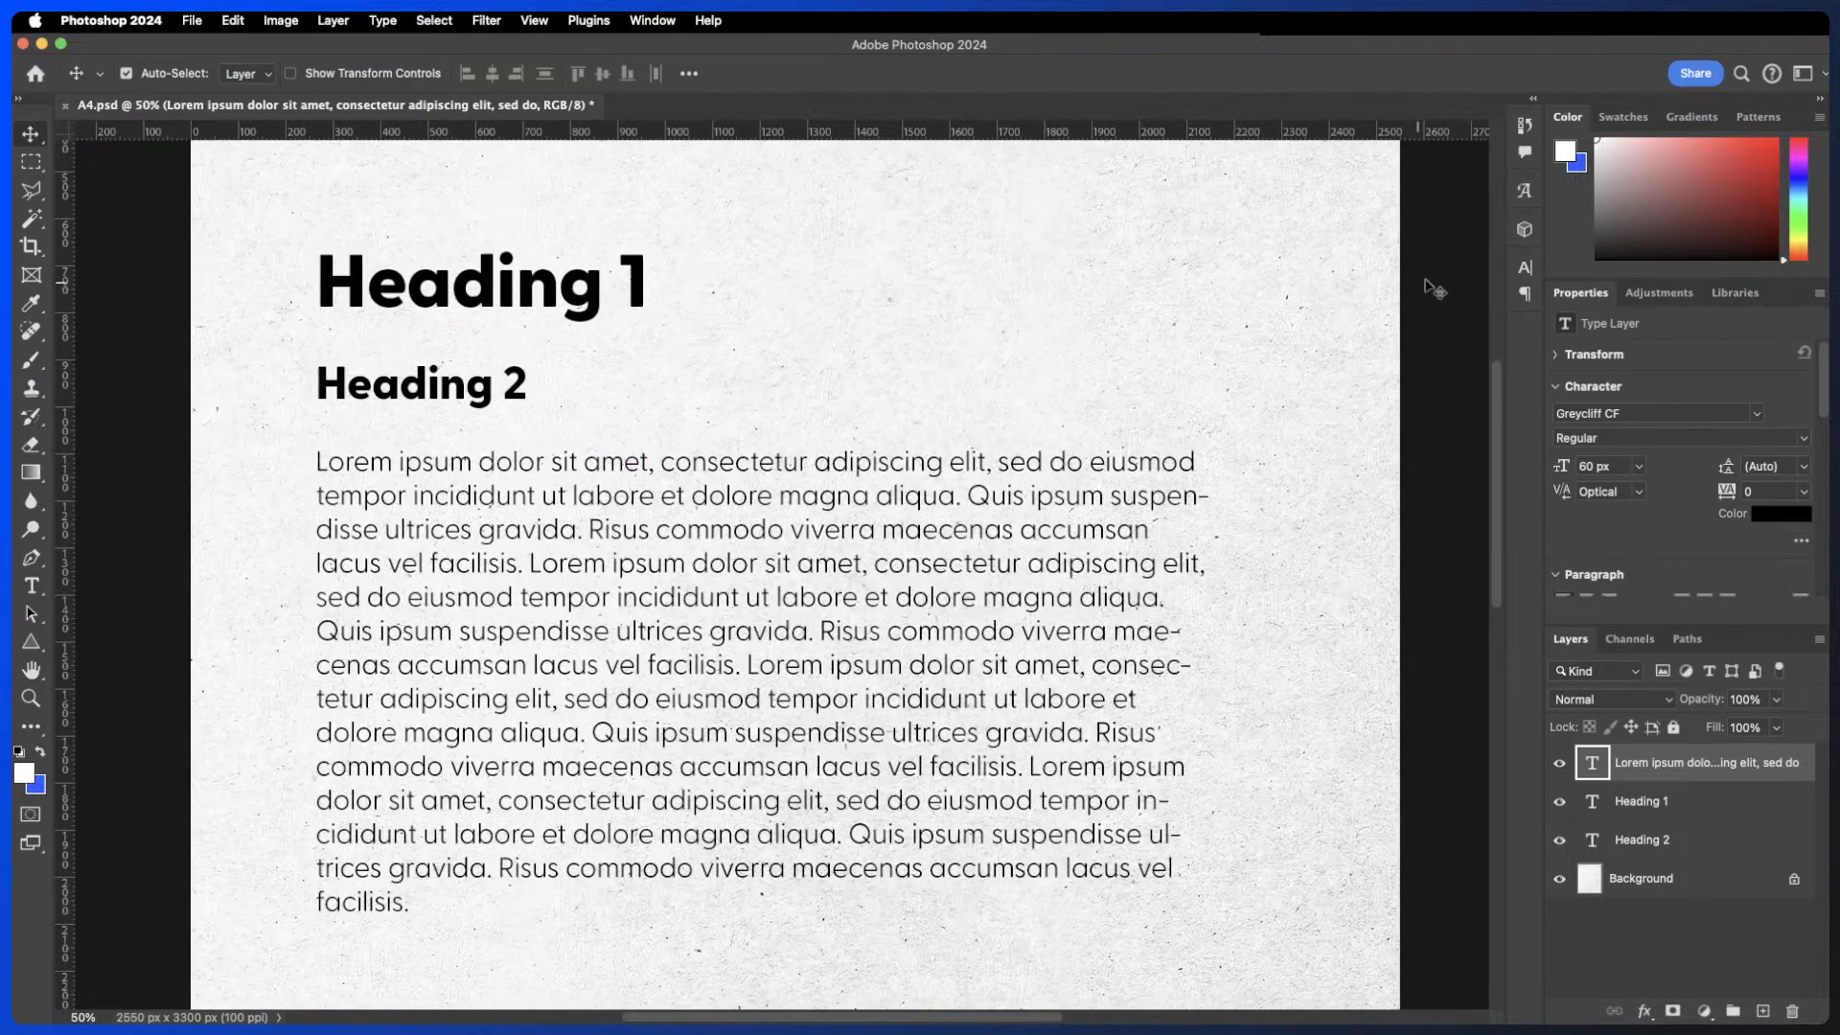
{"action": "left_click", "coordinate": [596, 291]}
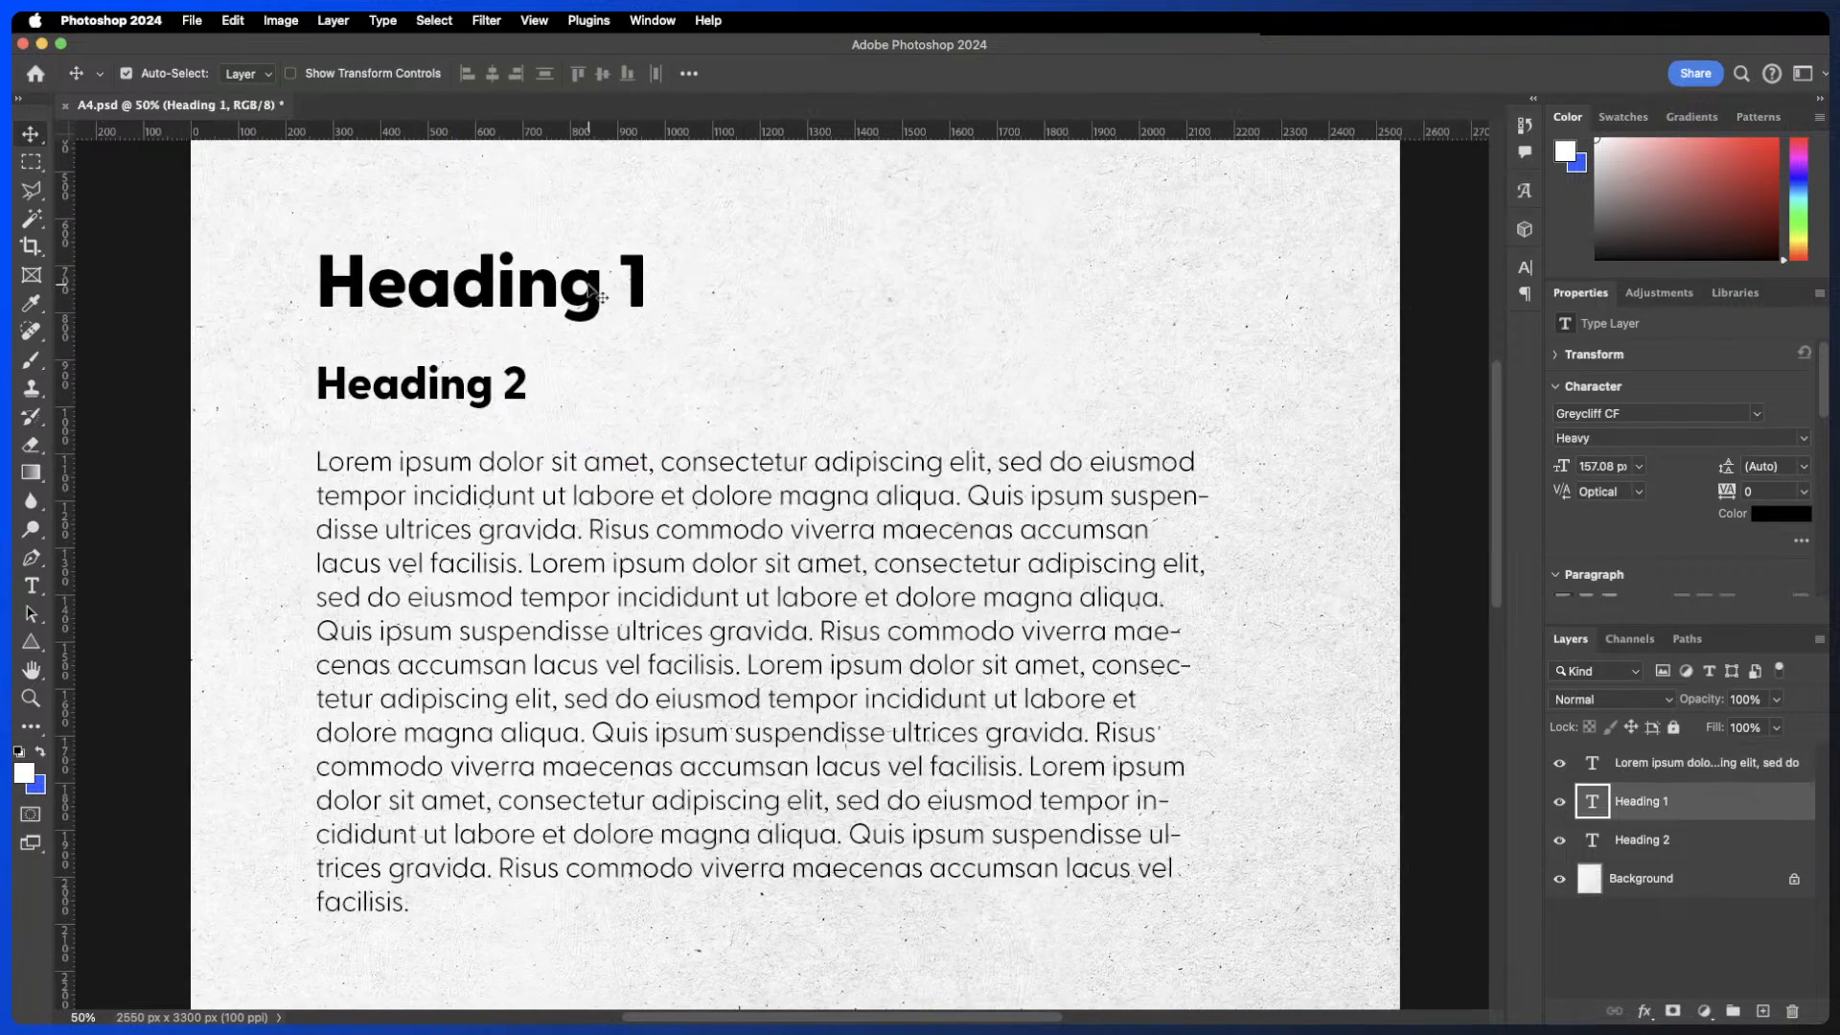
{"action": "double_click", "coordinate": [596, 292]}
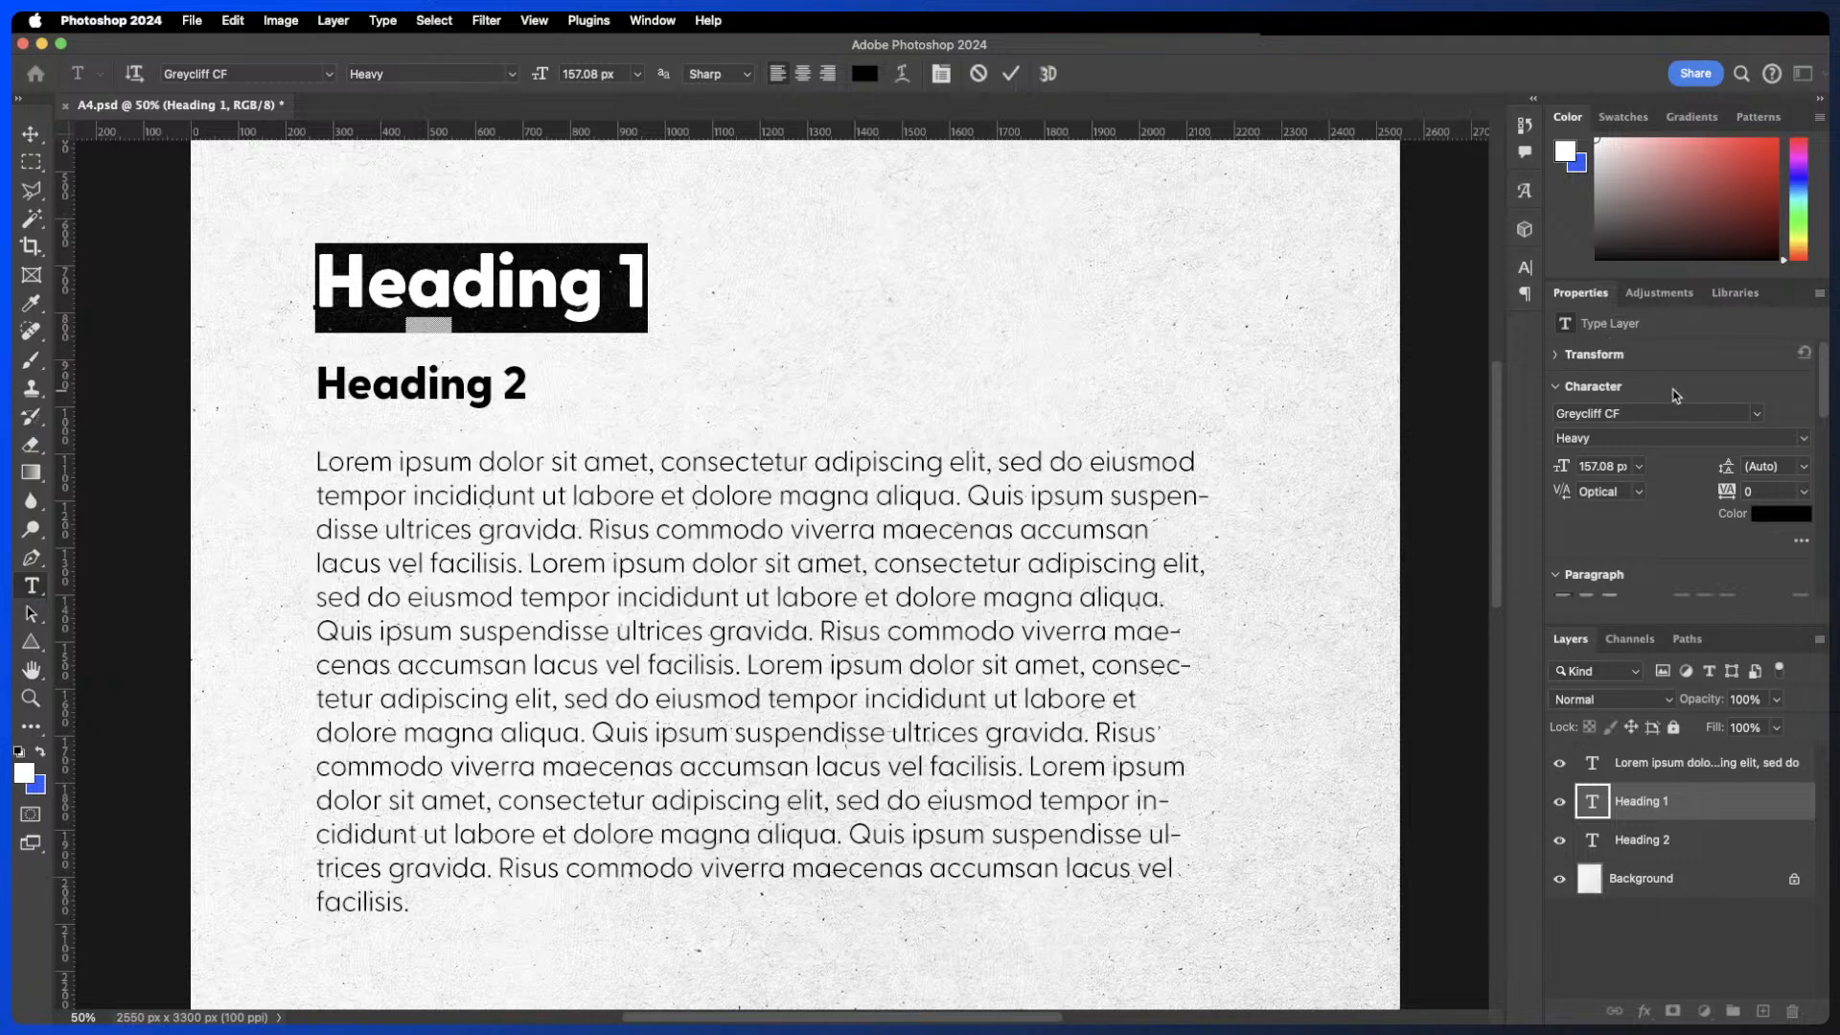
{"action": "scroll", "coordinate": [1820, 403], "scroll_direction": "down", "scroll_amount": 2}
{"action": "scroll", "coordinate": [1820, 410], "scroll_direction": "down", "scroll_amount": 3}
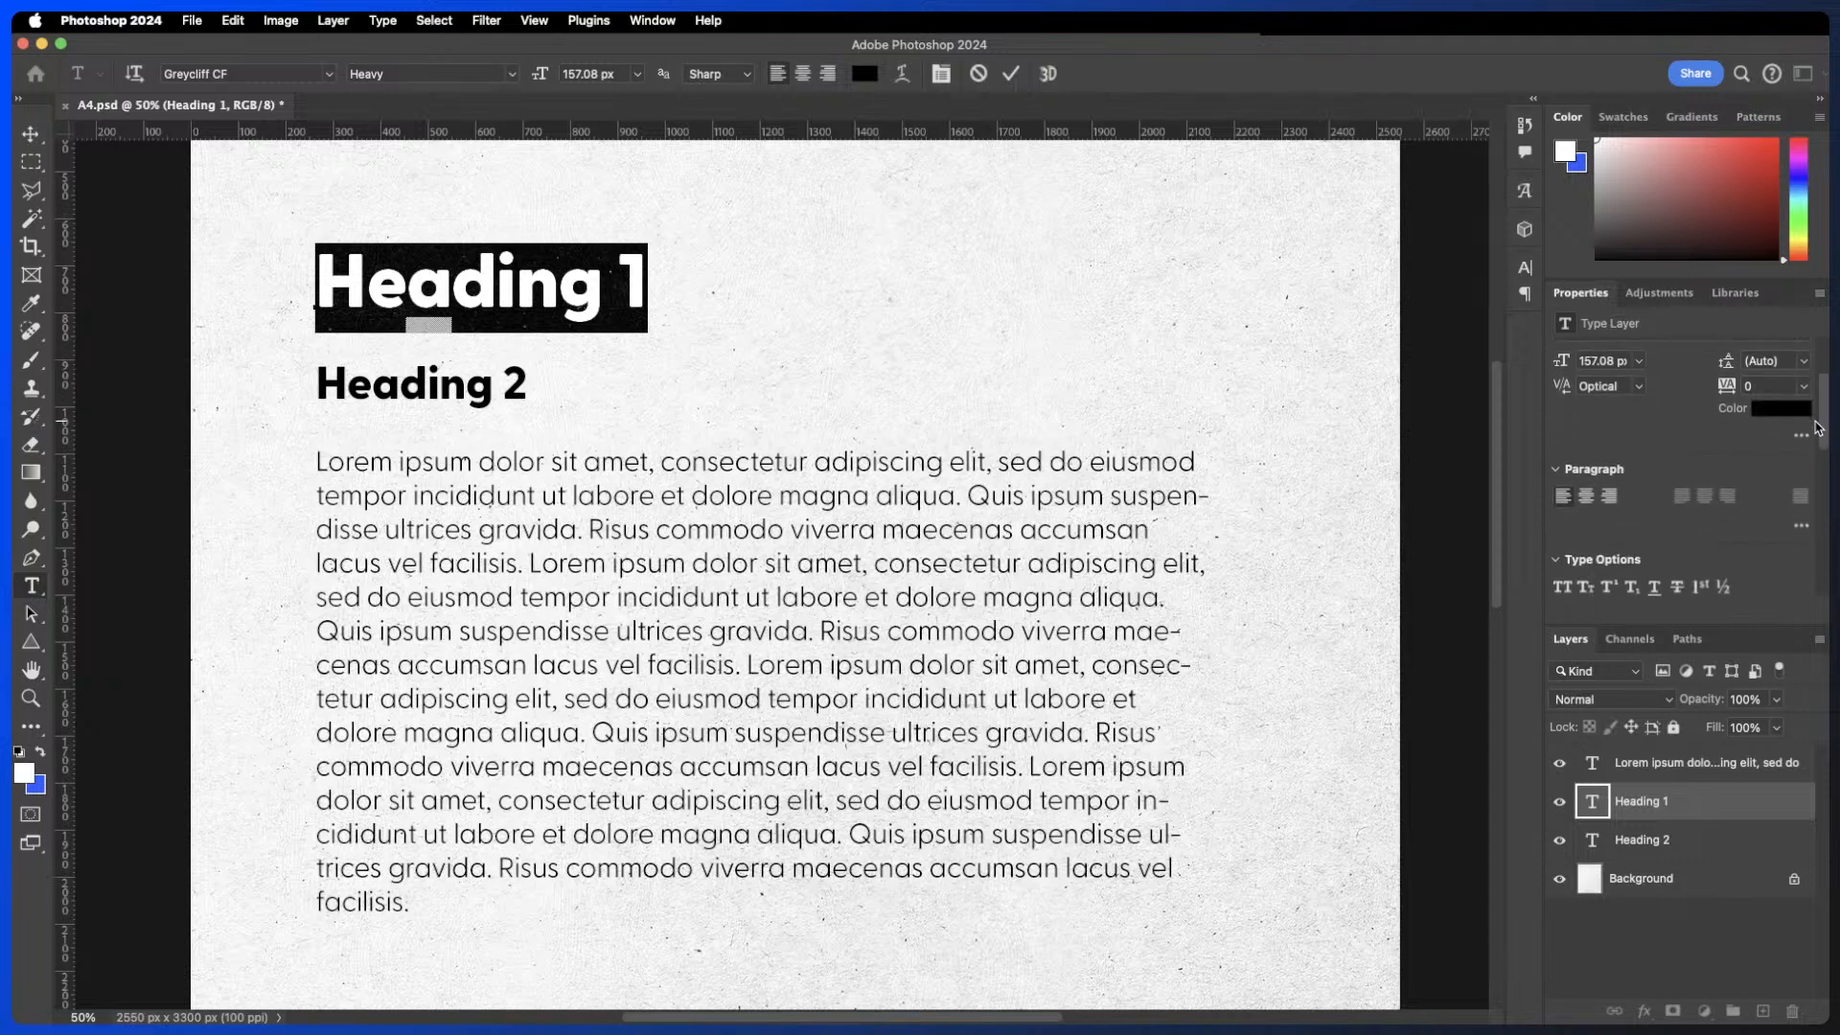
{"action": "scroll", "coordinate": [1806, 425], "scroll_direction": "up", "scroll_amount": 5}
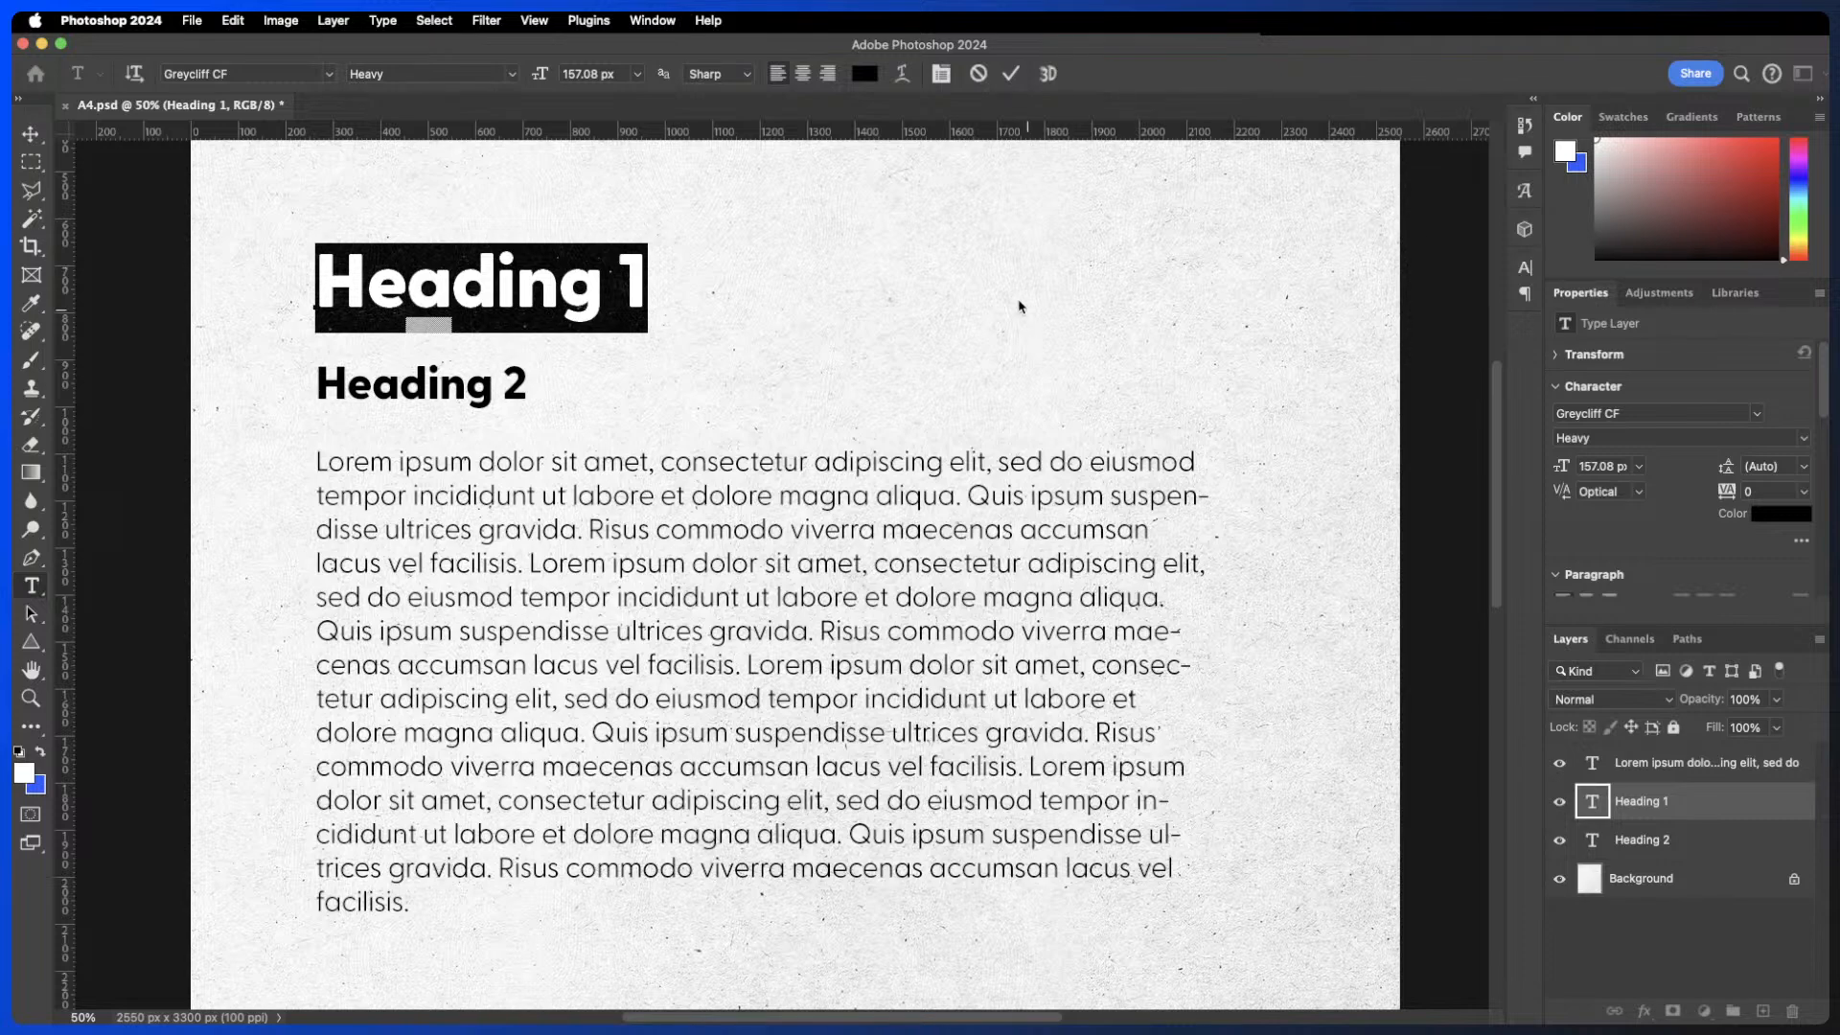
- Open the Character panel, move it beside the page, and switch to its Paragraph tab
{"action": "left_click", "coordinate": [661, 20]}
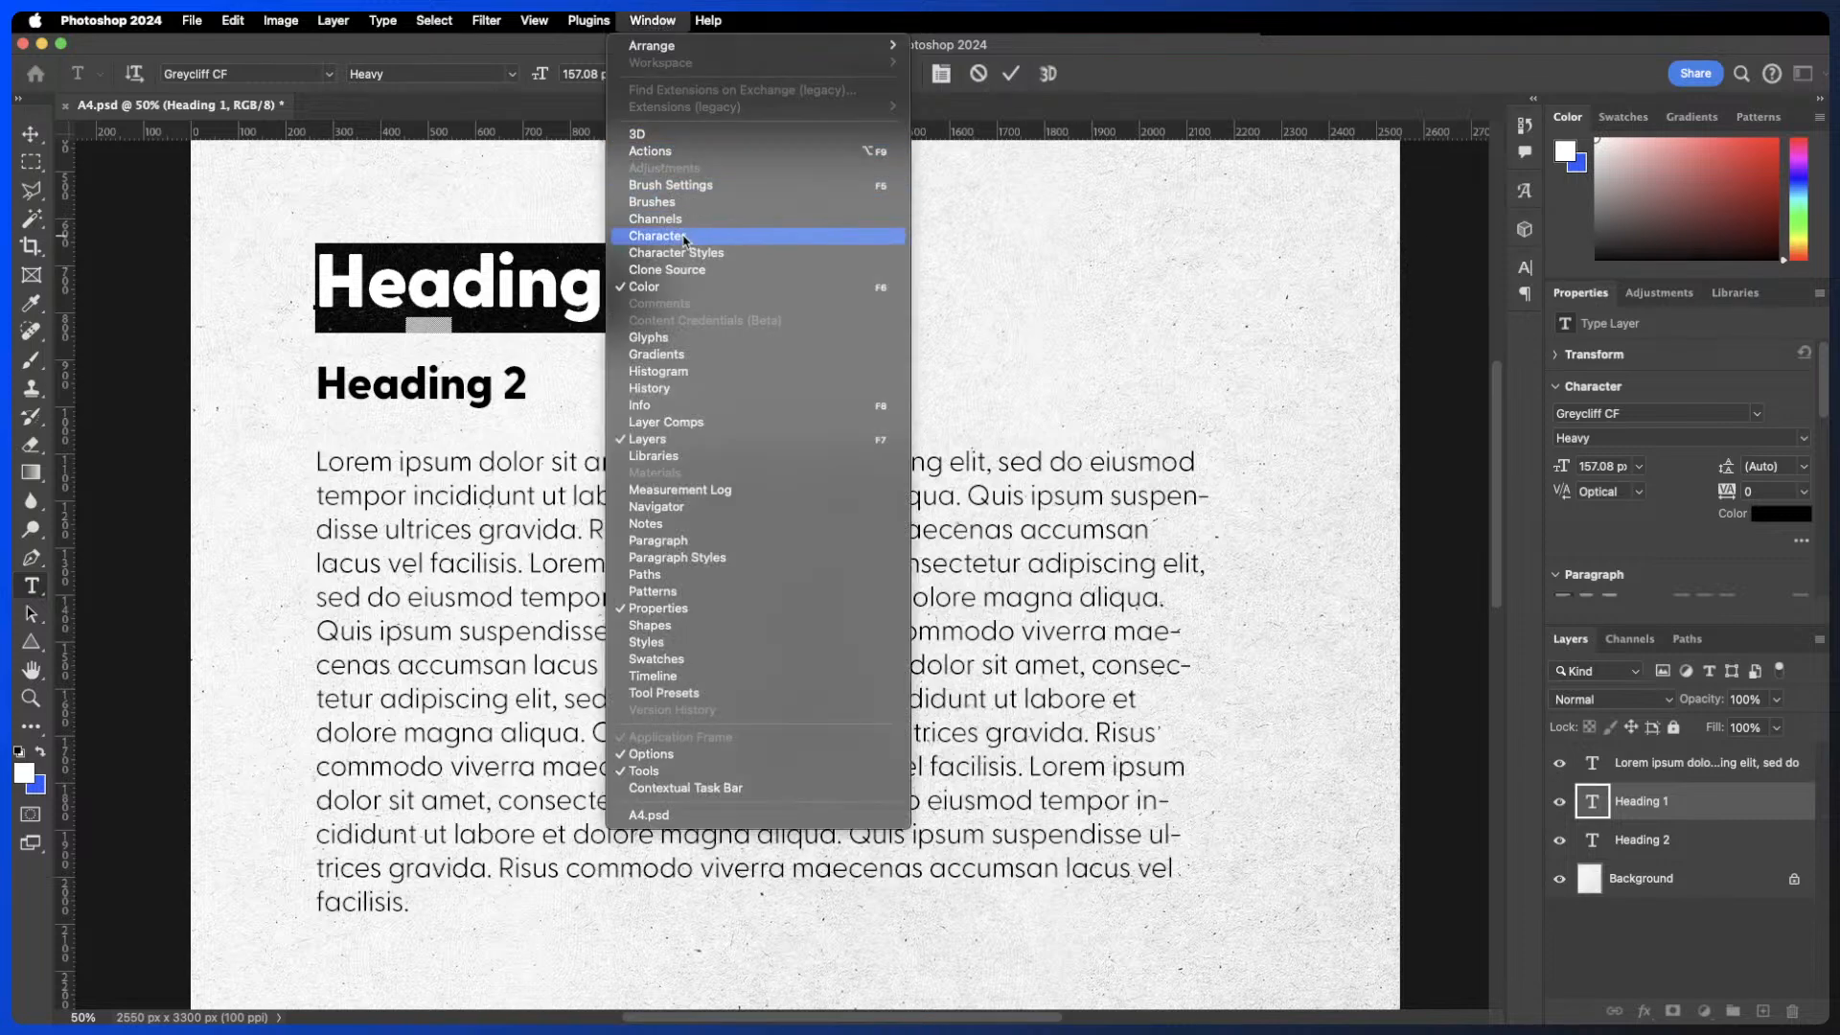
{"action": "left_click", "coordinate": [657, 236]}
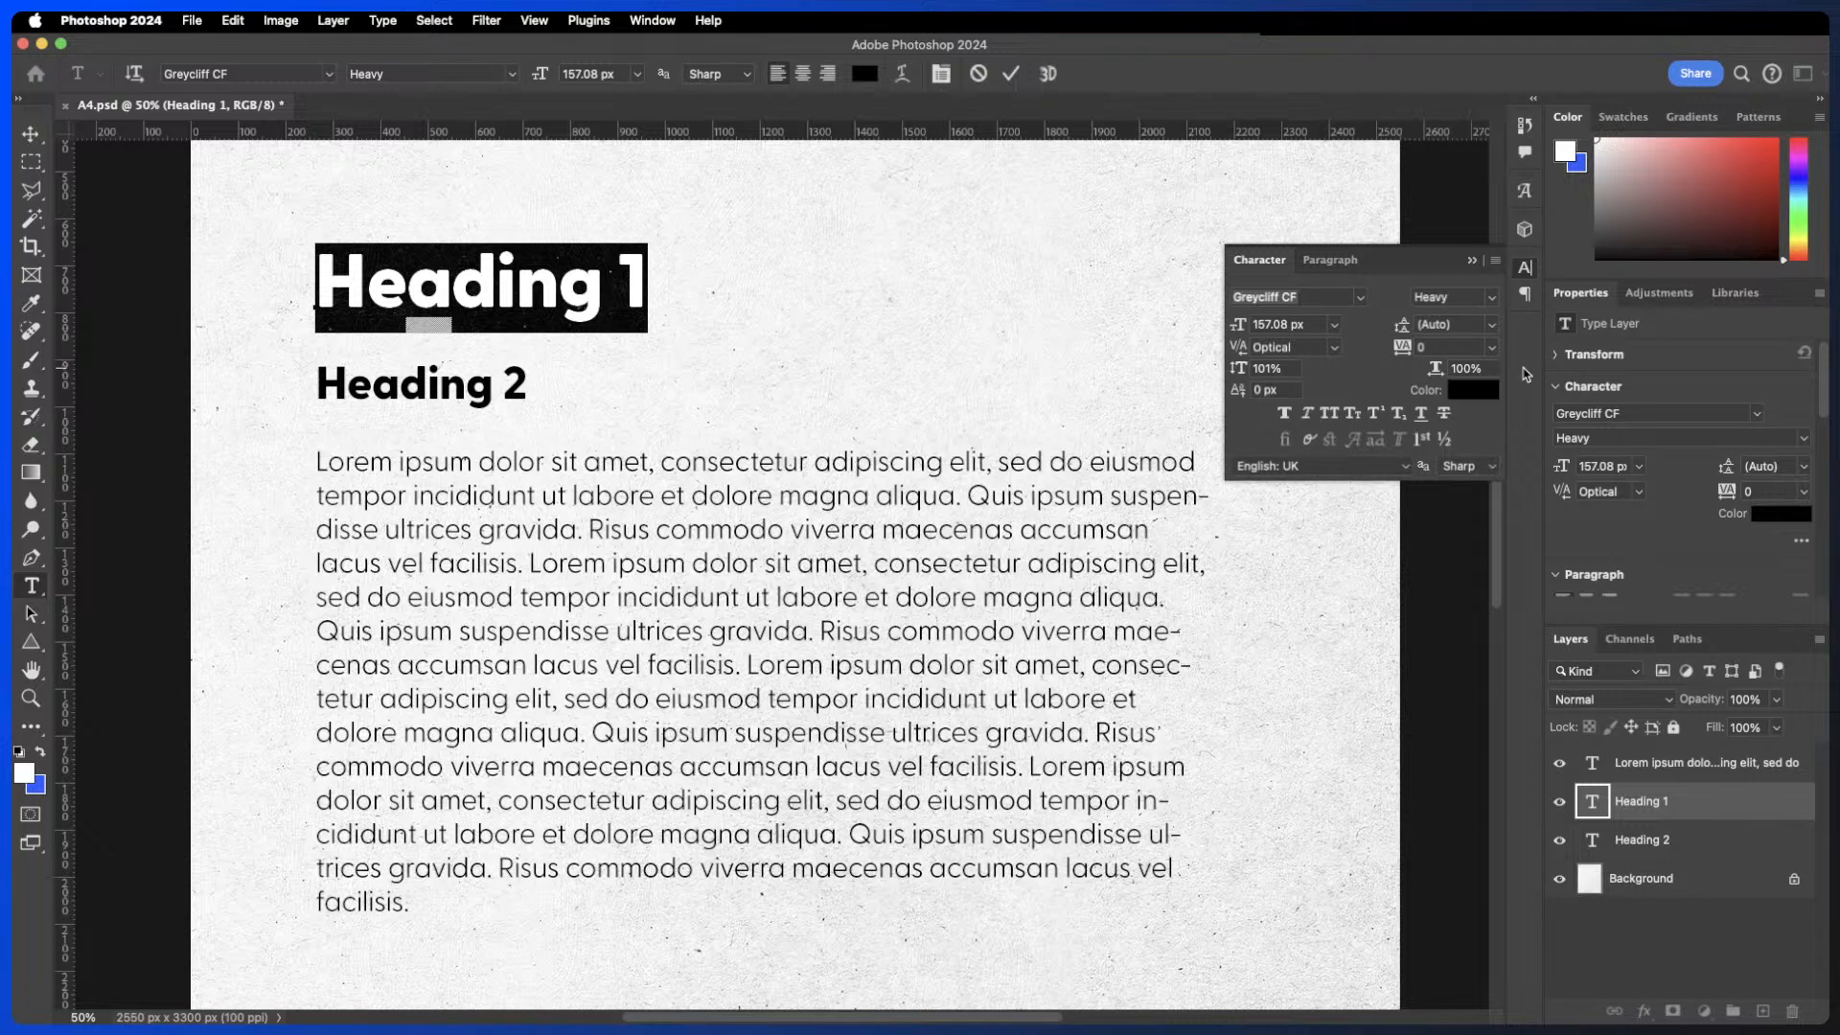
{"action": "left_click_drag", "start_coordinate": [1394, 280], "coordinate": [1265, 222]}
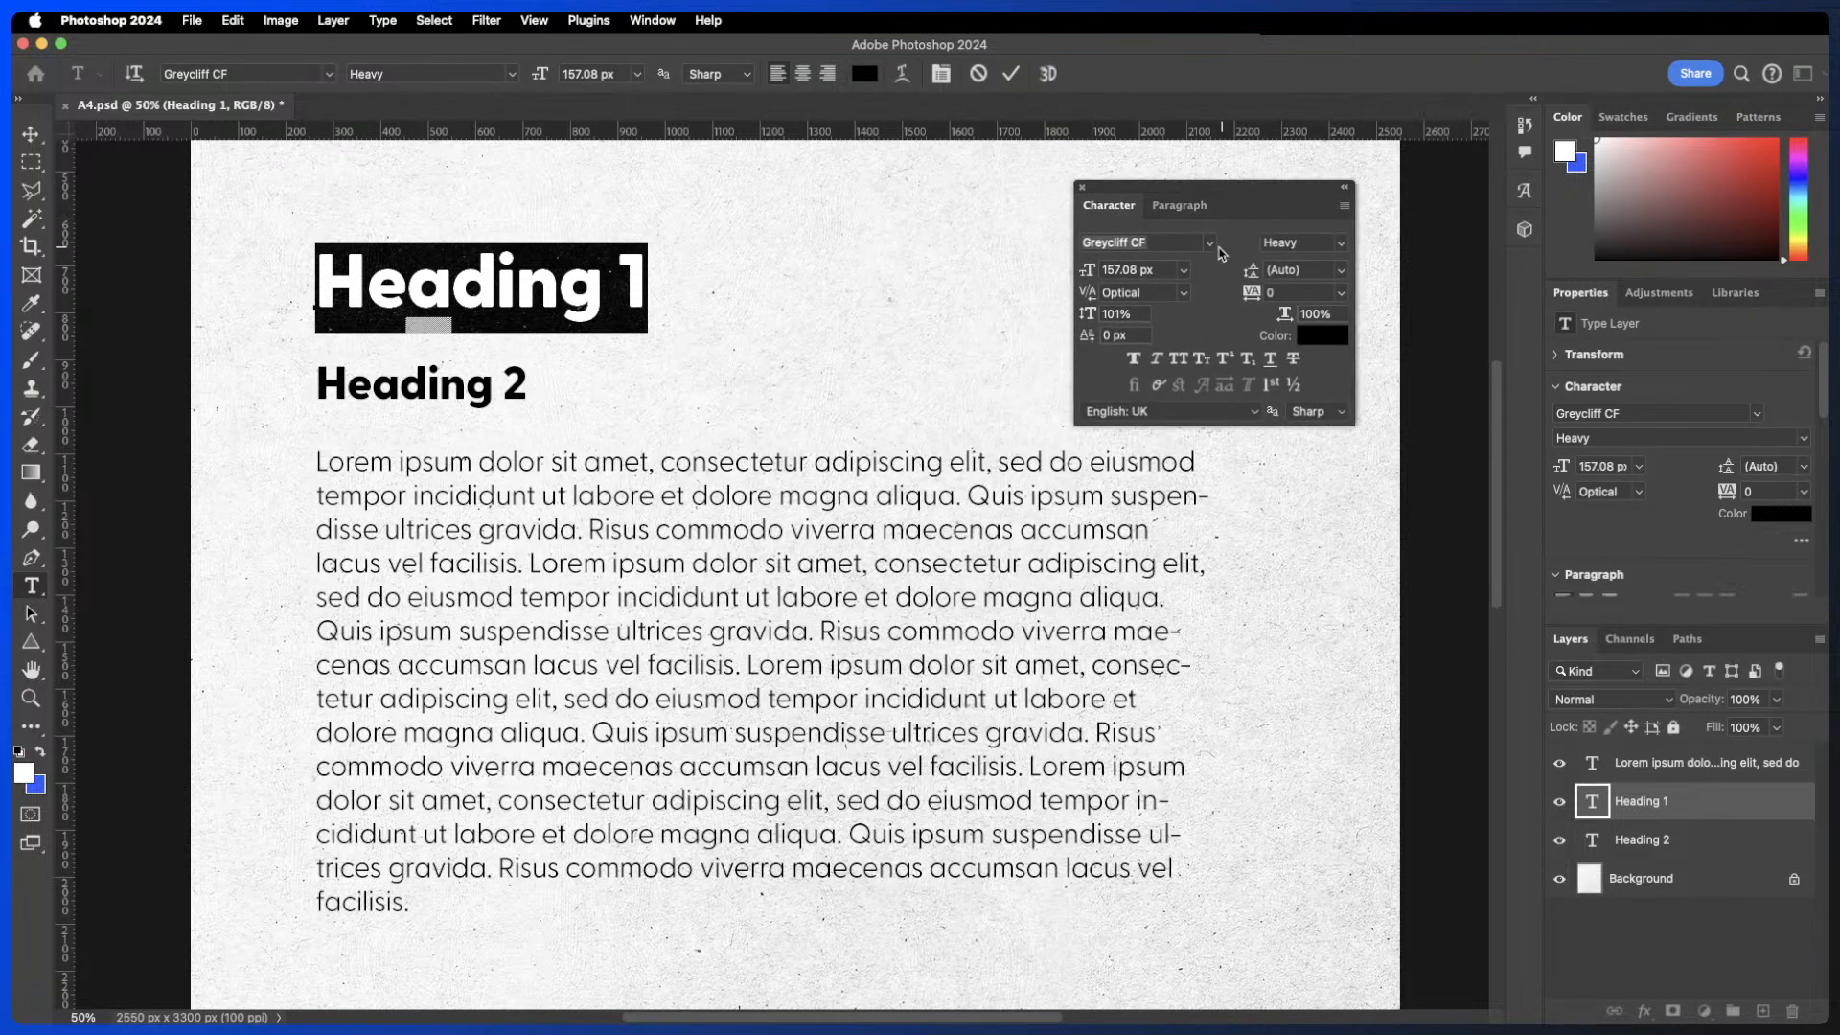
{"action": "left_click_drag", "start_coordinate": [1257, 207], "coordinate": [1256, 193]}
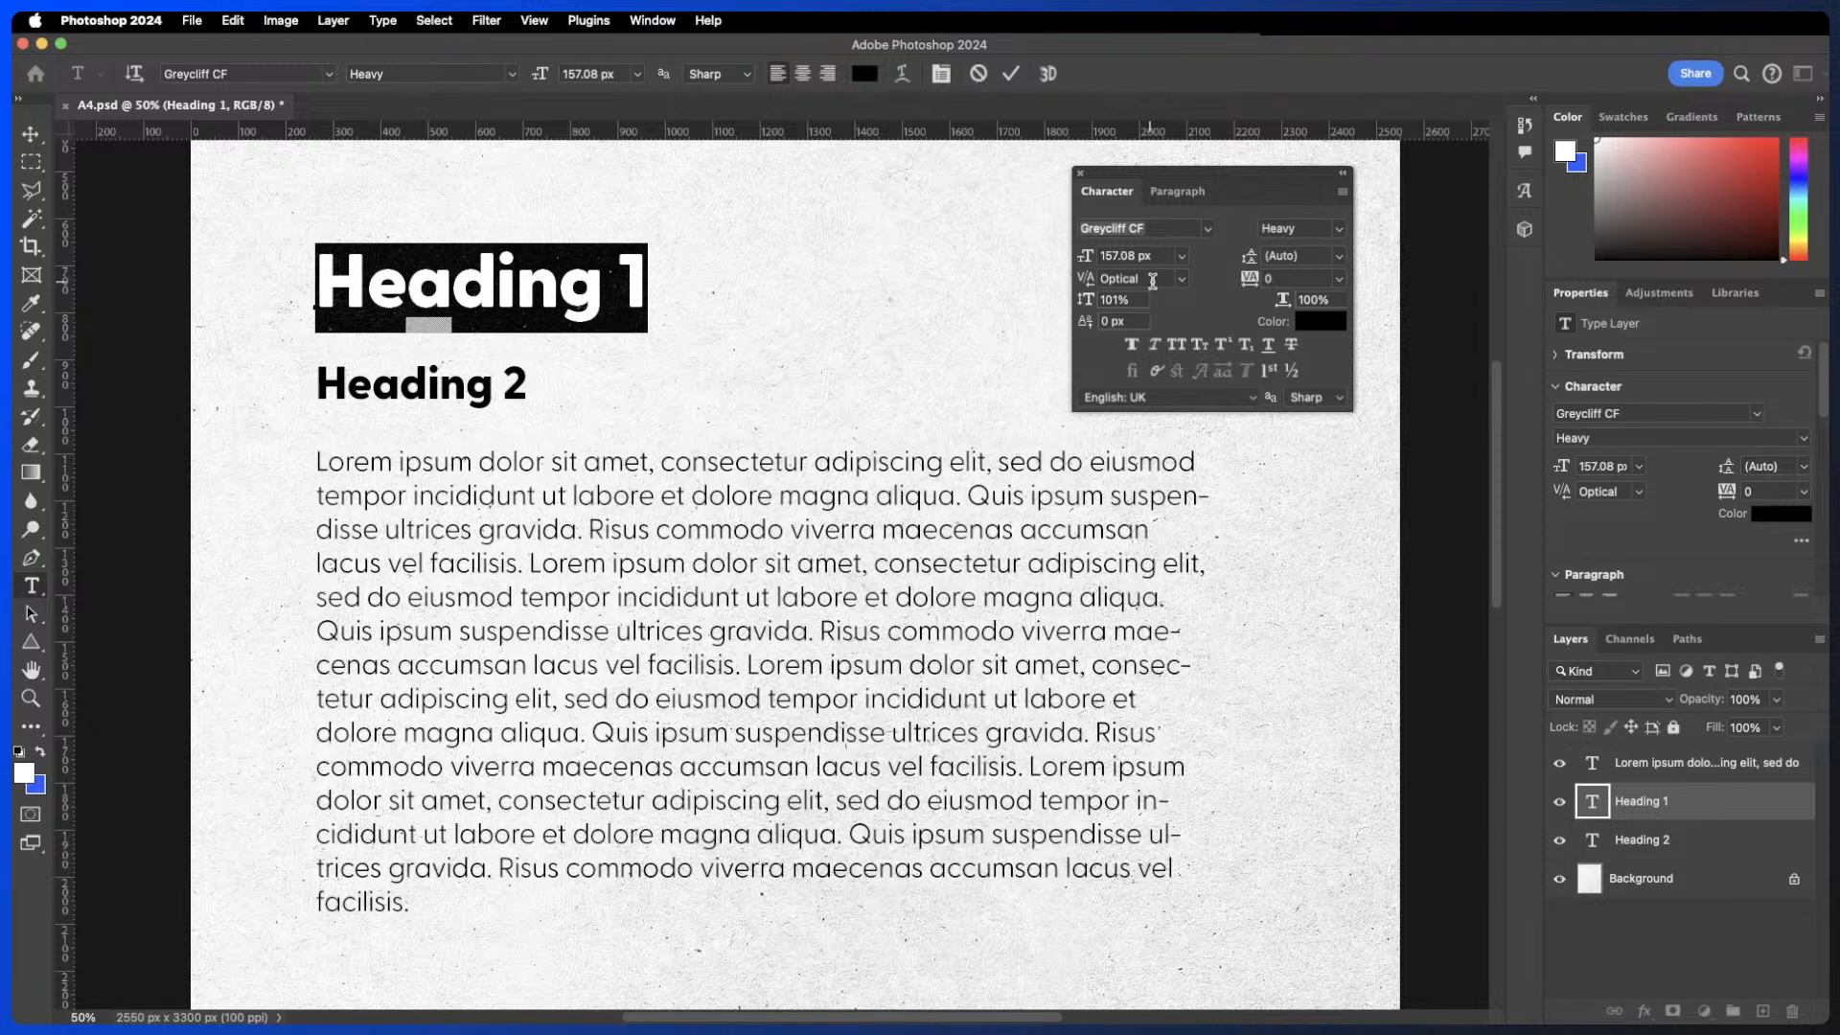
{"action": "left_click", "coordinate": [1180, 193]}
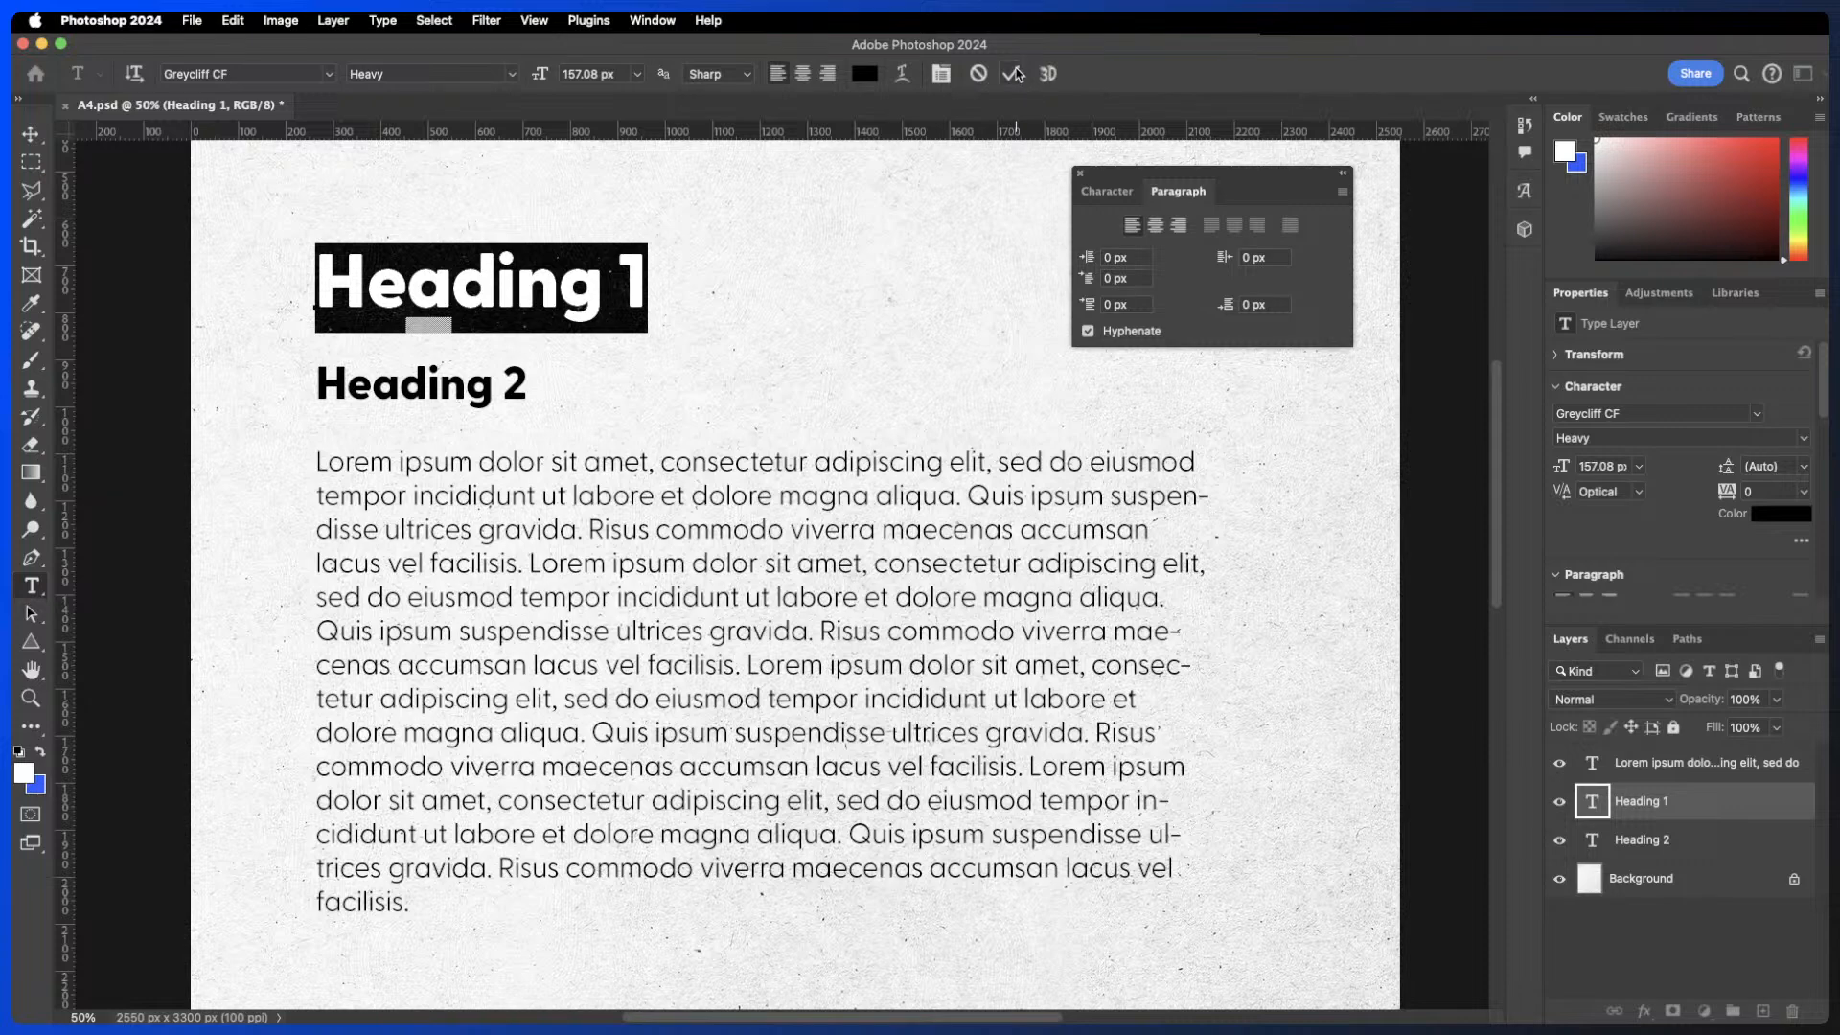
- Commit the heading, select all the body text, and try centre, right and justify alignments before returning to left alignment
{"action": "left_click", "coordinate": [1012, 74]}
{"action": "key", "text": "v"}
{"action": "left_click", "coordinate": [1006, 621]}
{"action": "double_click", "coordinate": [1006, 621]}
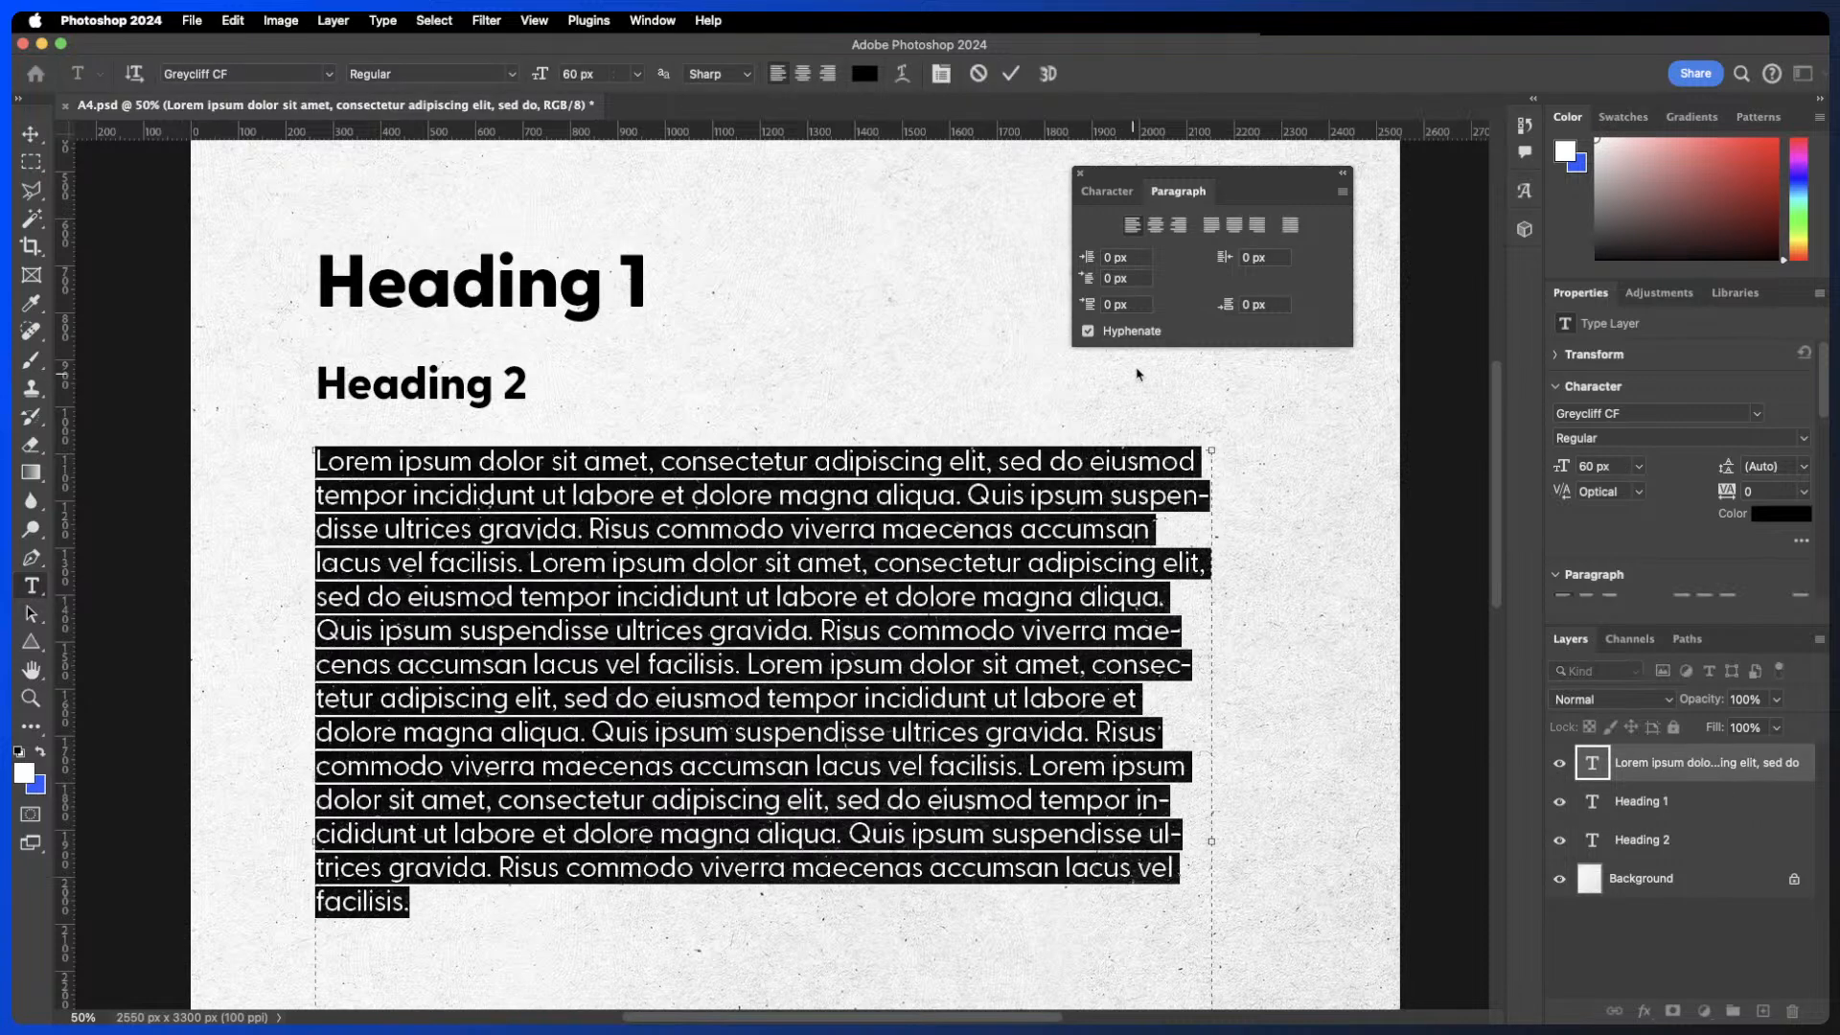
{"action": "left_click", "coordinate": [1159, 225]}
{"action": "left_click", "coordinate": [1184, 228]}
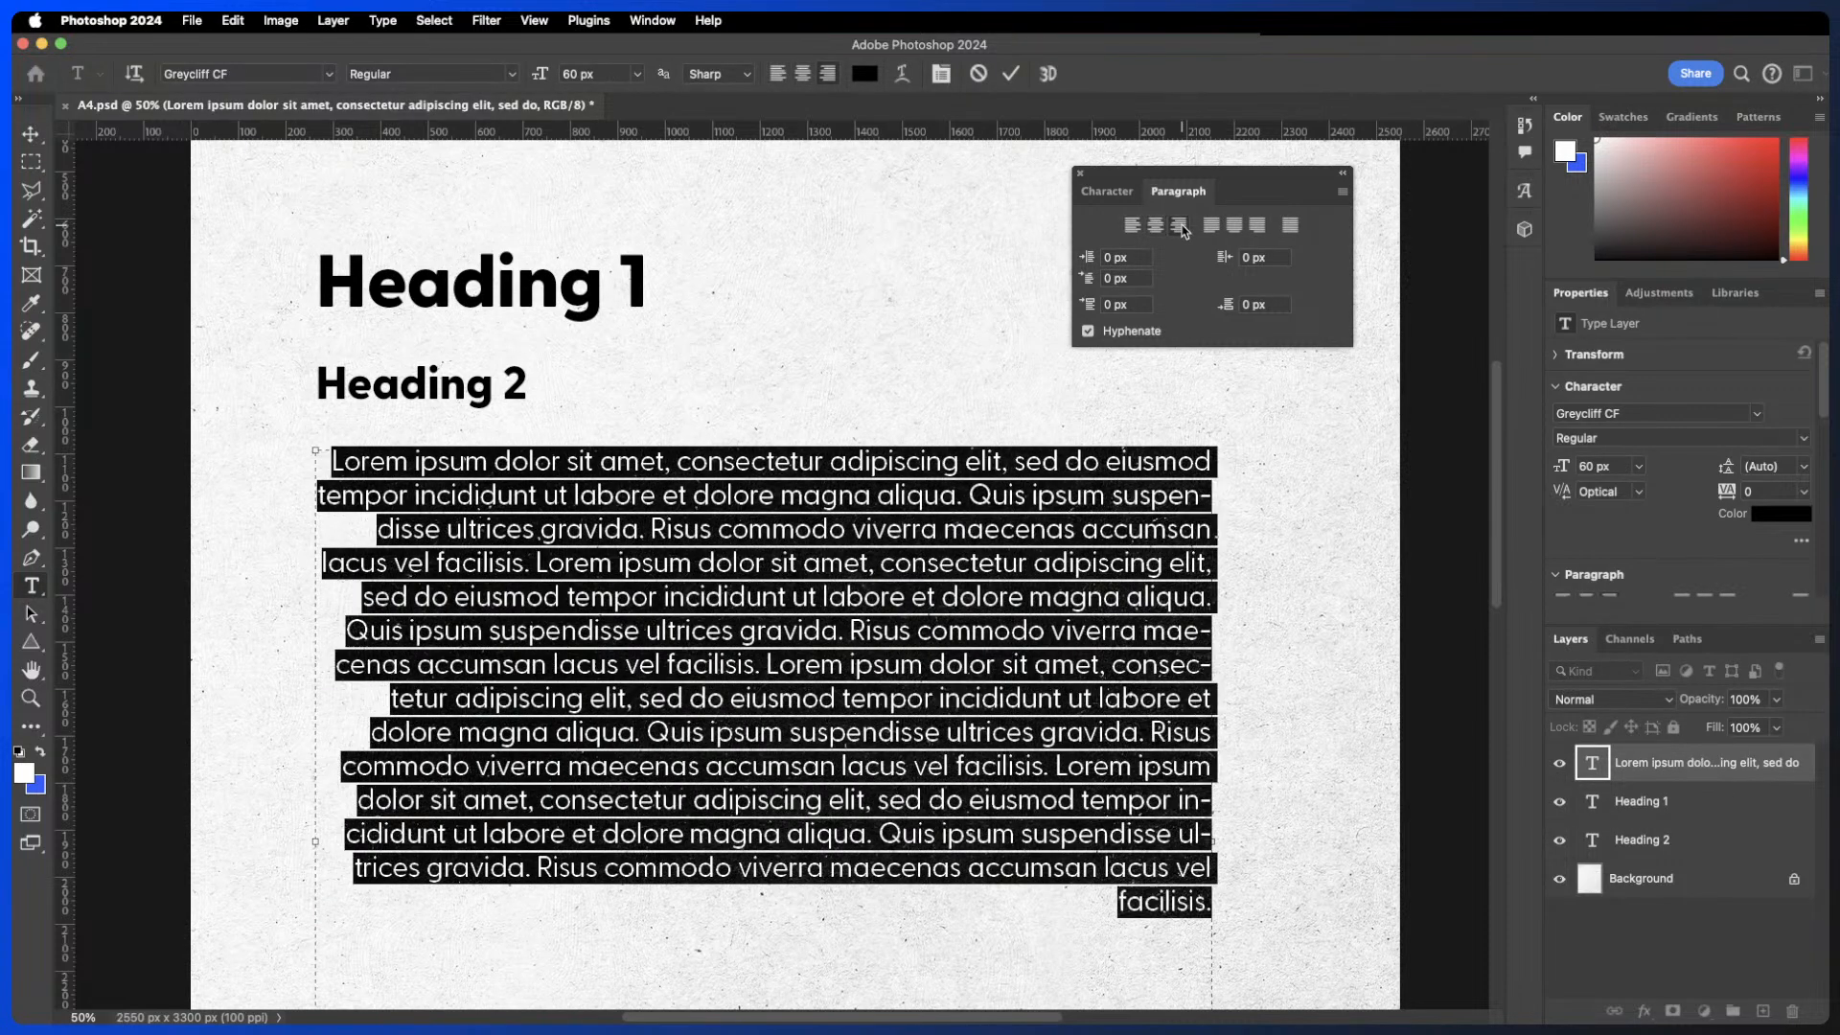
{"action": "left_click", "coordinate": [1132, 226]}
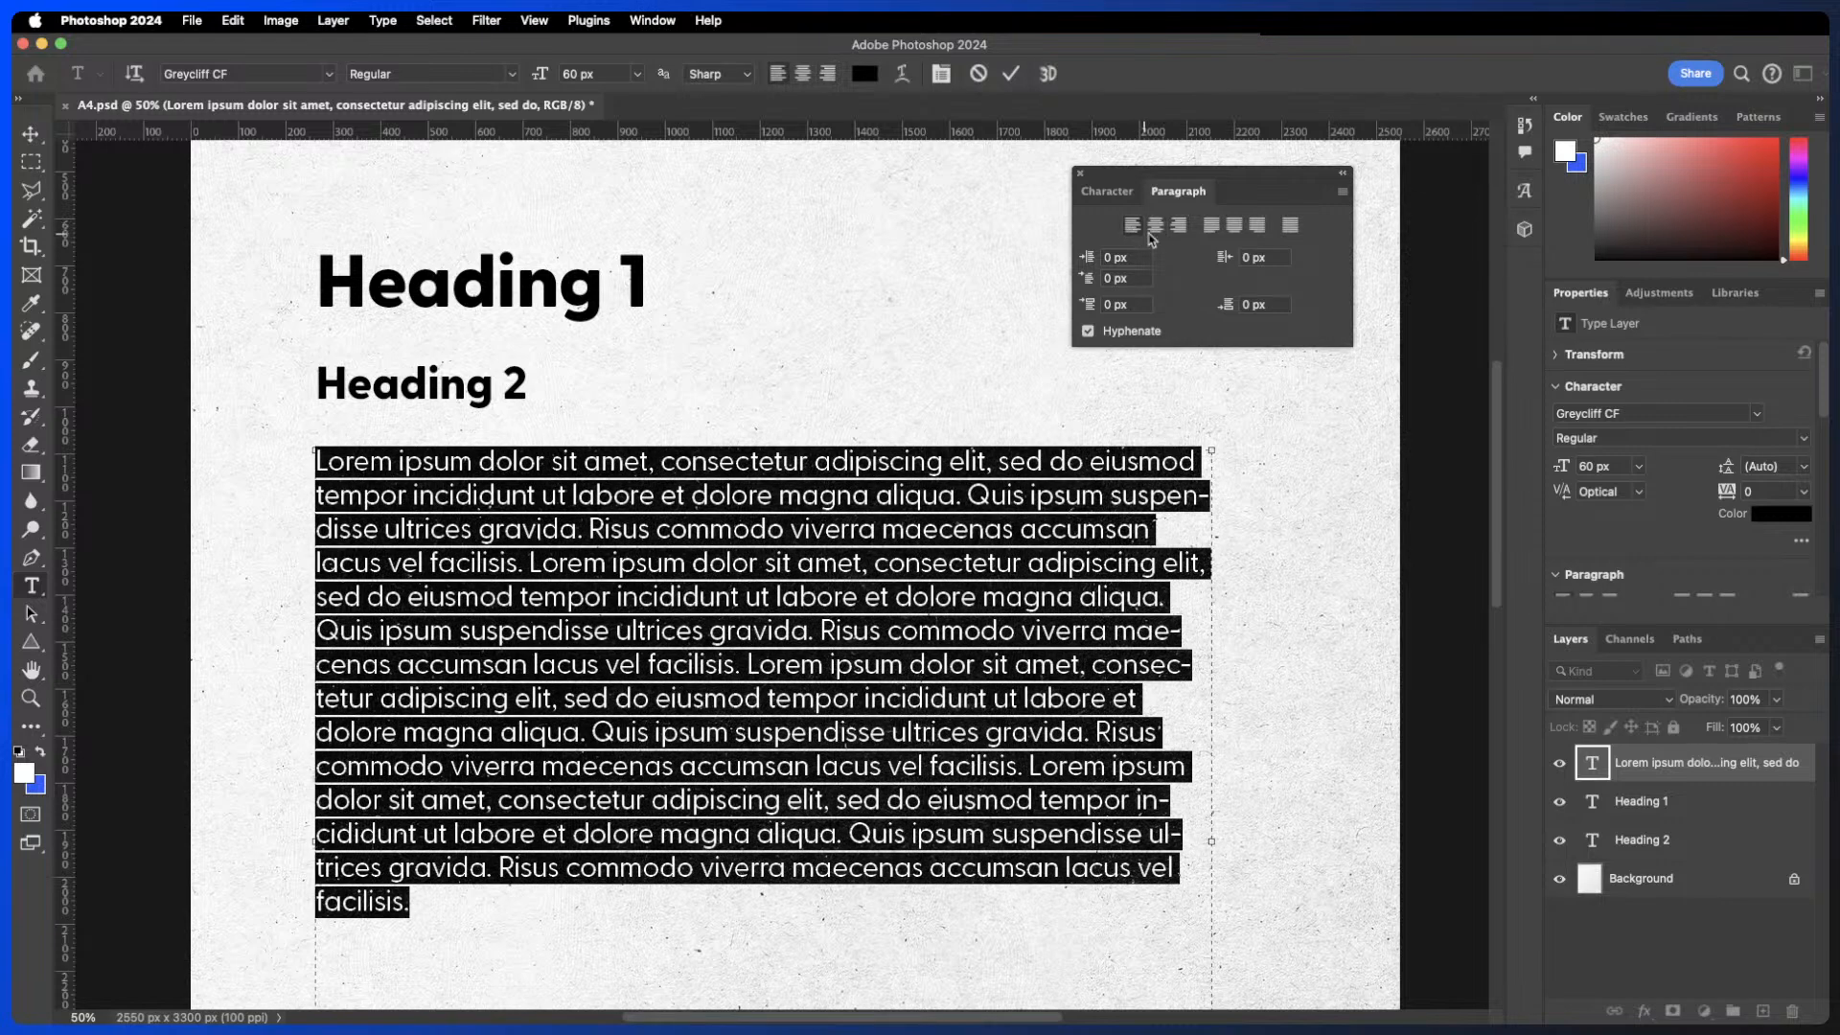
{"action": "left_click", "coordinate": [1210, 228]}
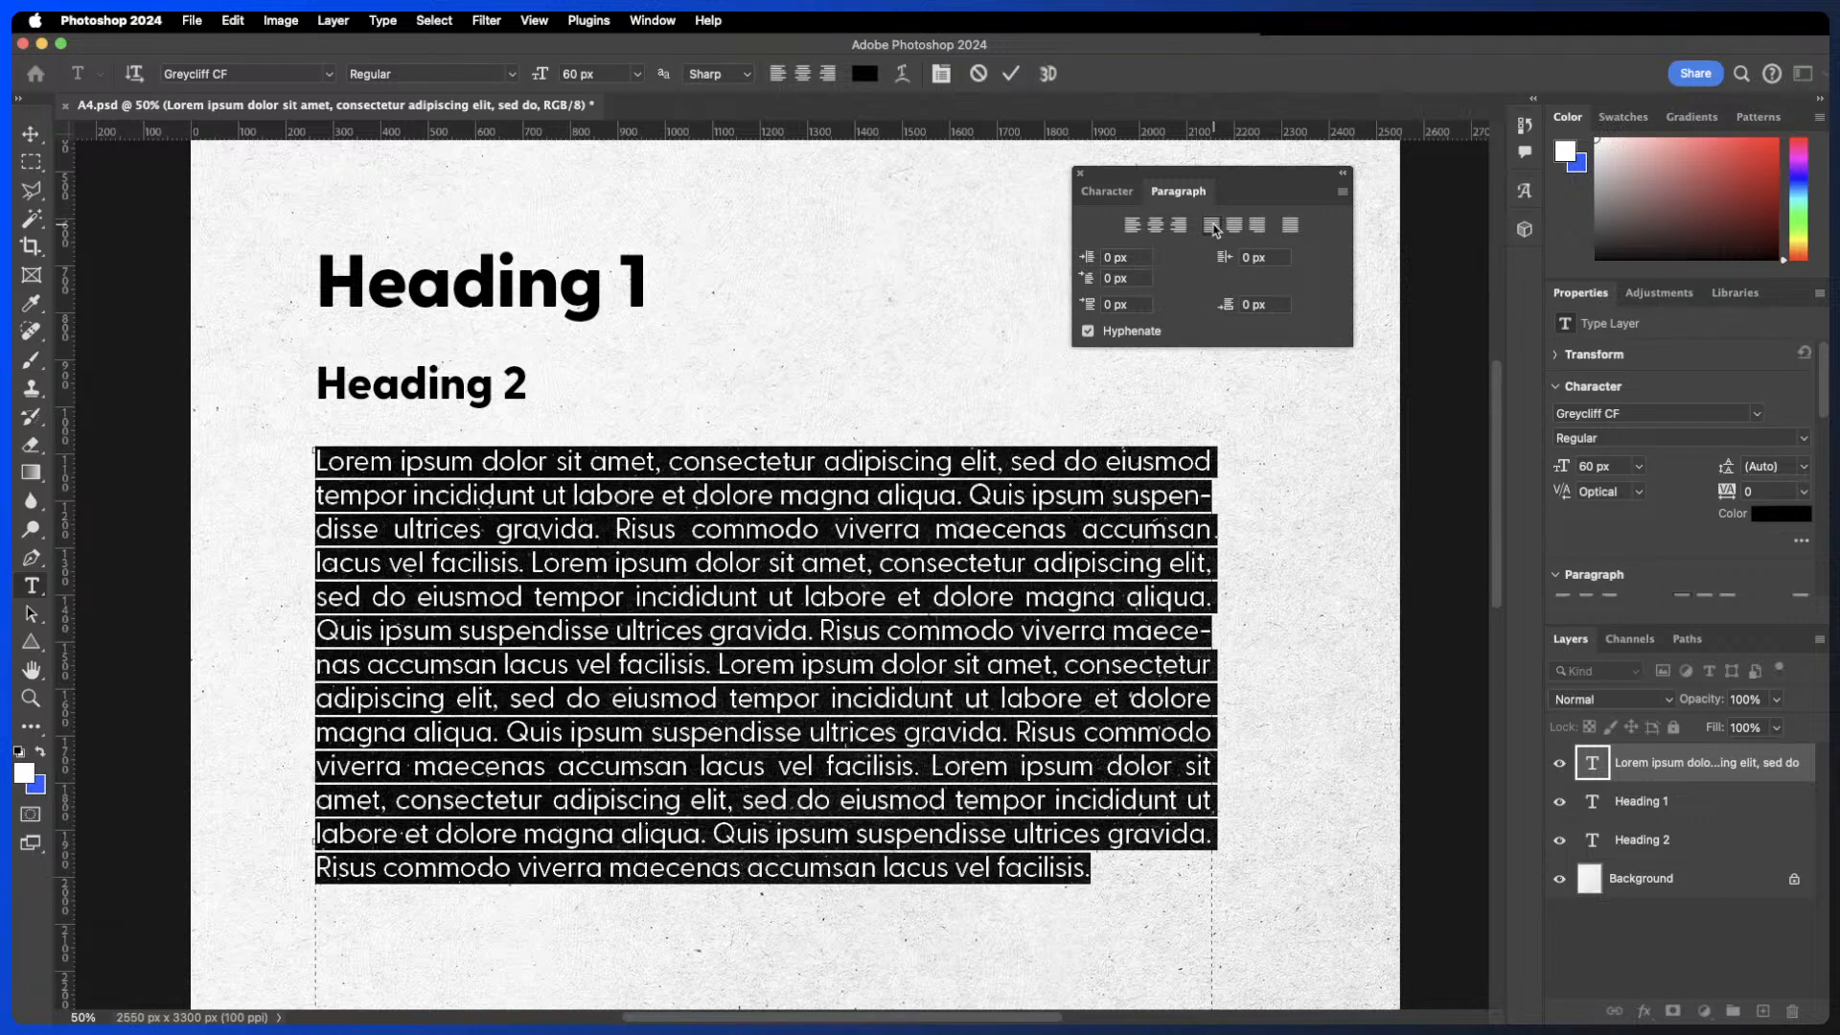
{"action": "left_click", "coordinate": [1131, 226]}
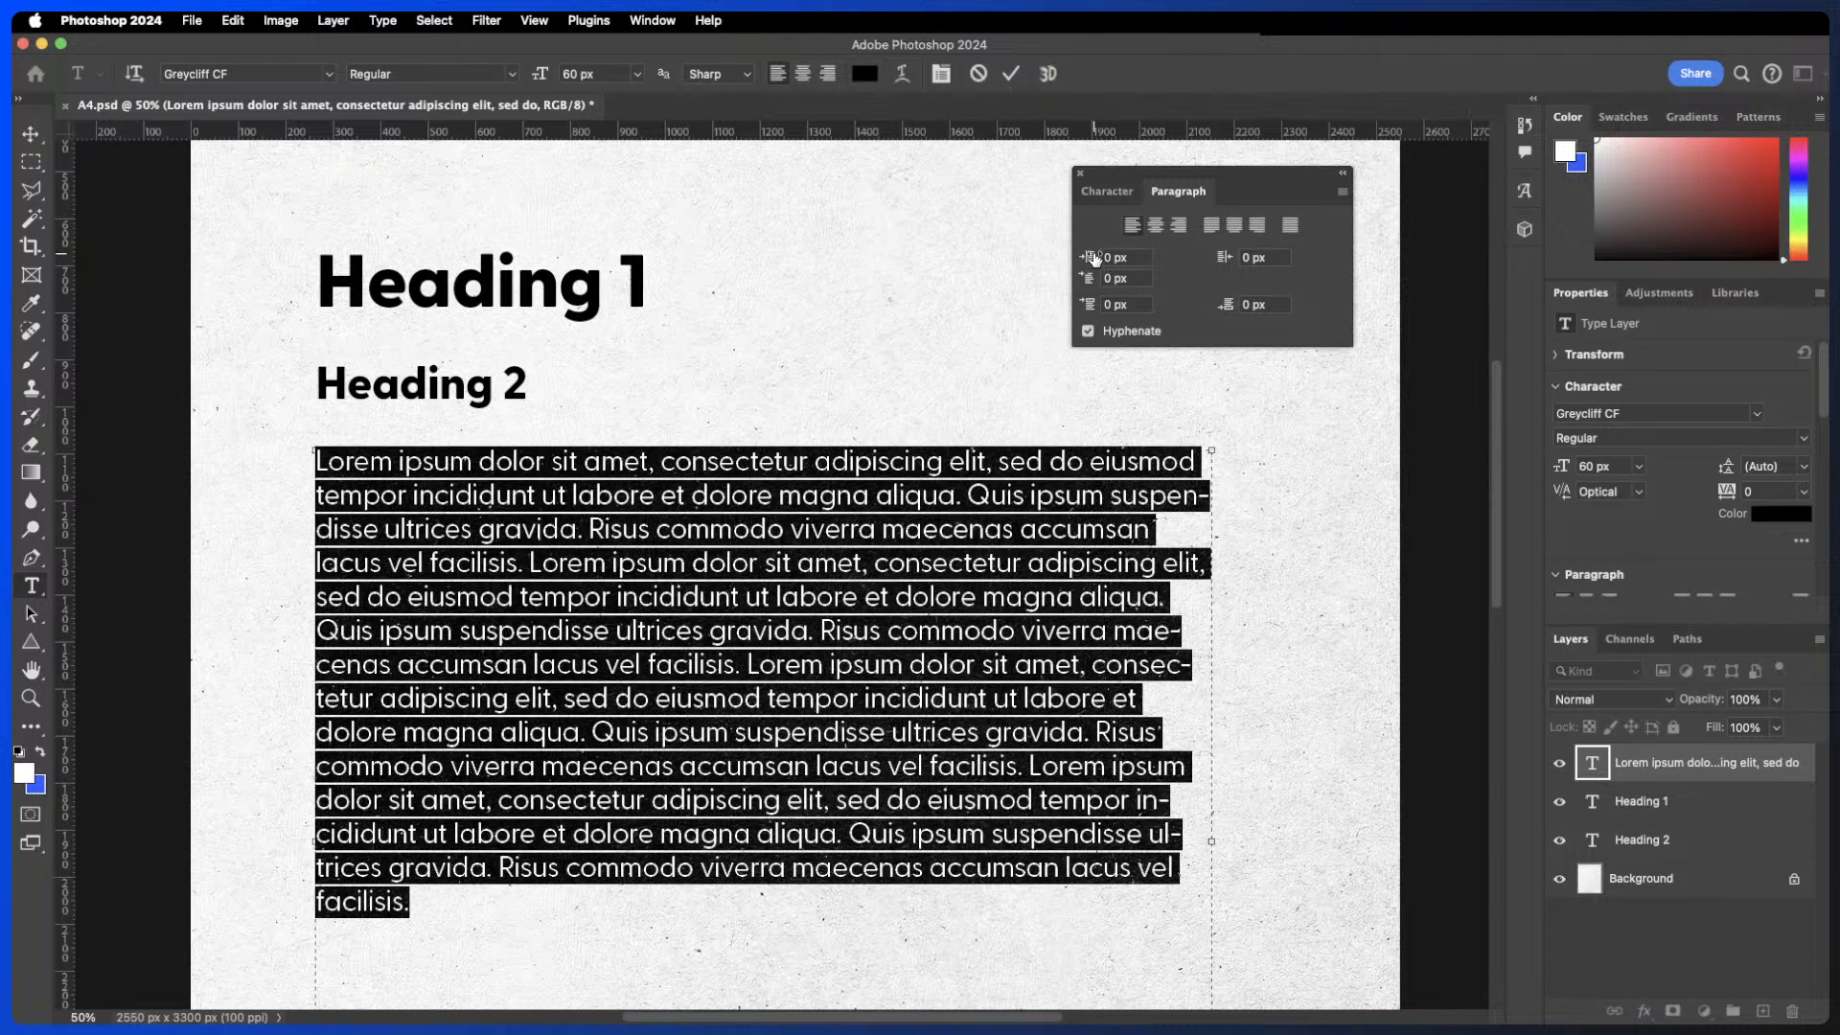
- Try scrubbing the left and right indents of the body text, resetting each to 0 px
{"action": "mouse_move", "coordinate": [1088, 257]}
{"action": "left_mouse_down"}
{"action": "mouse_move", "coordinate": [1130, 252]}
{"action": "mouse_move", "coordinate": [1087, 251]}
{"action": "left_mouse_up"}
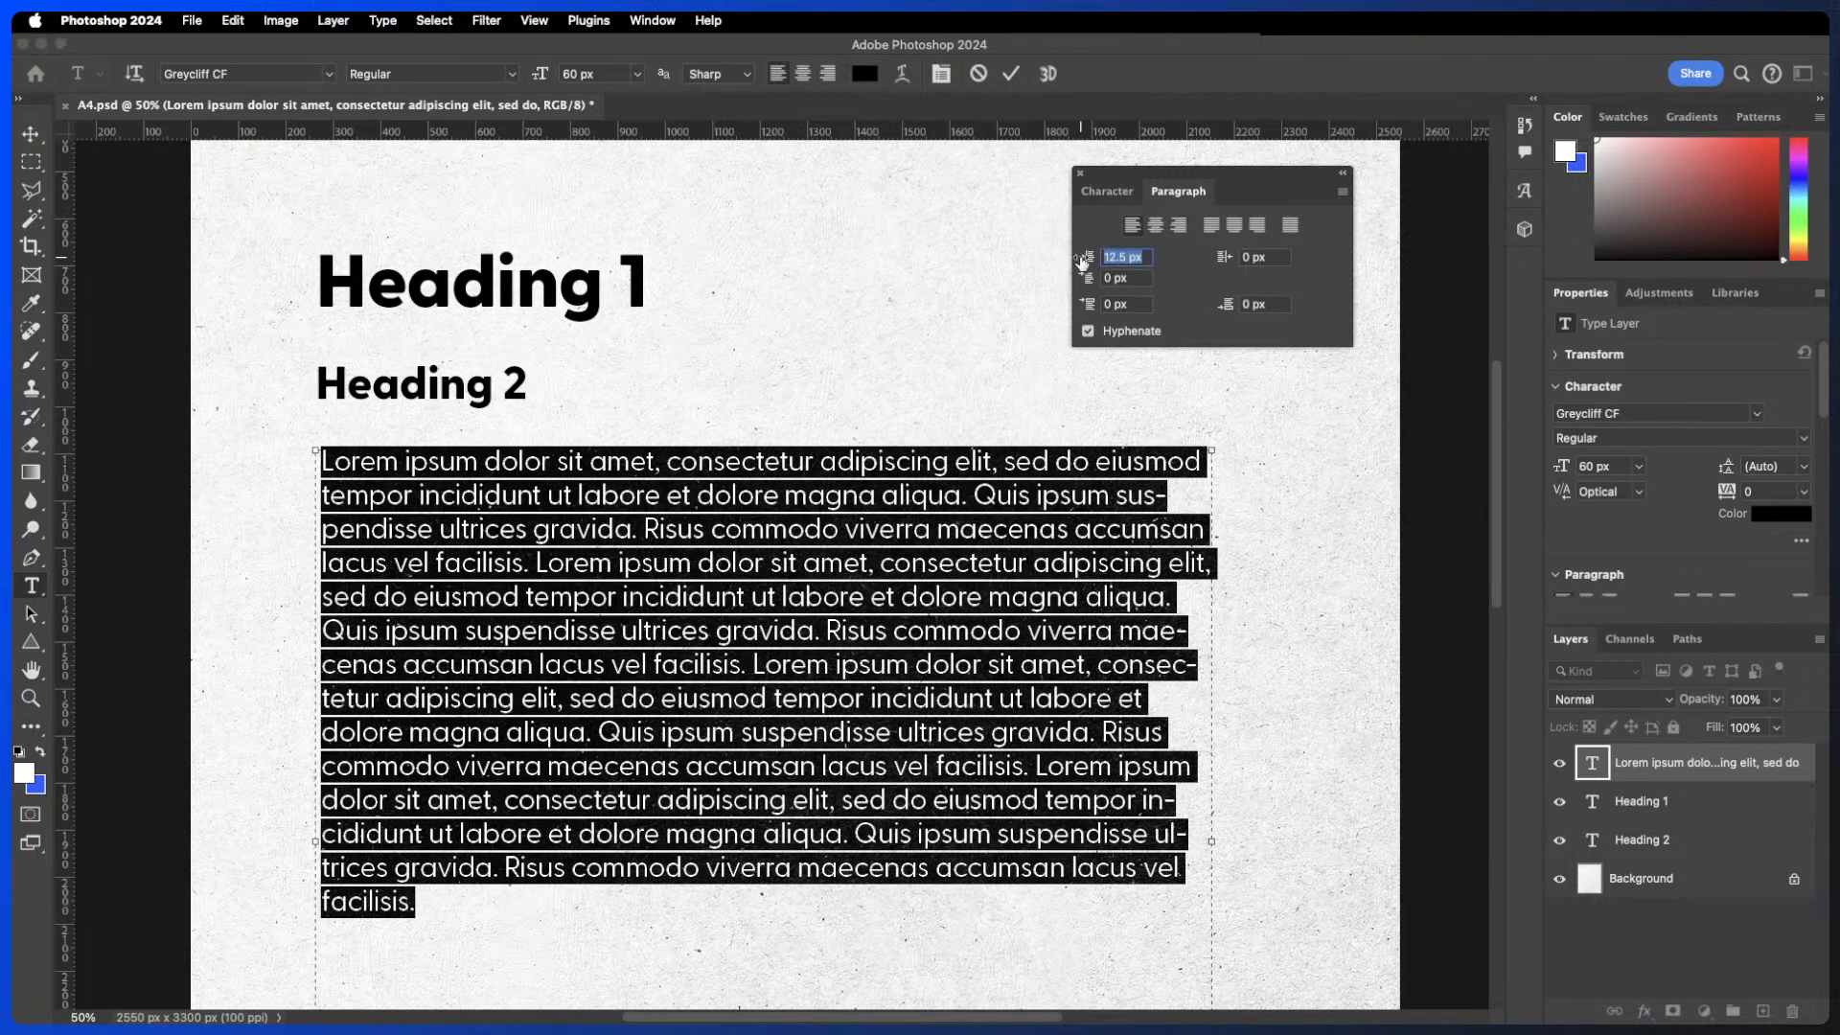
{"action": "type", "text": "0"}
{"action": "key", "text": "Return"}
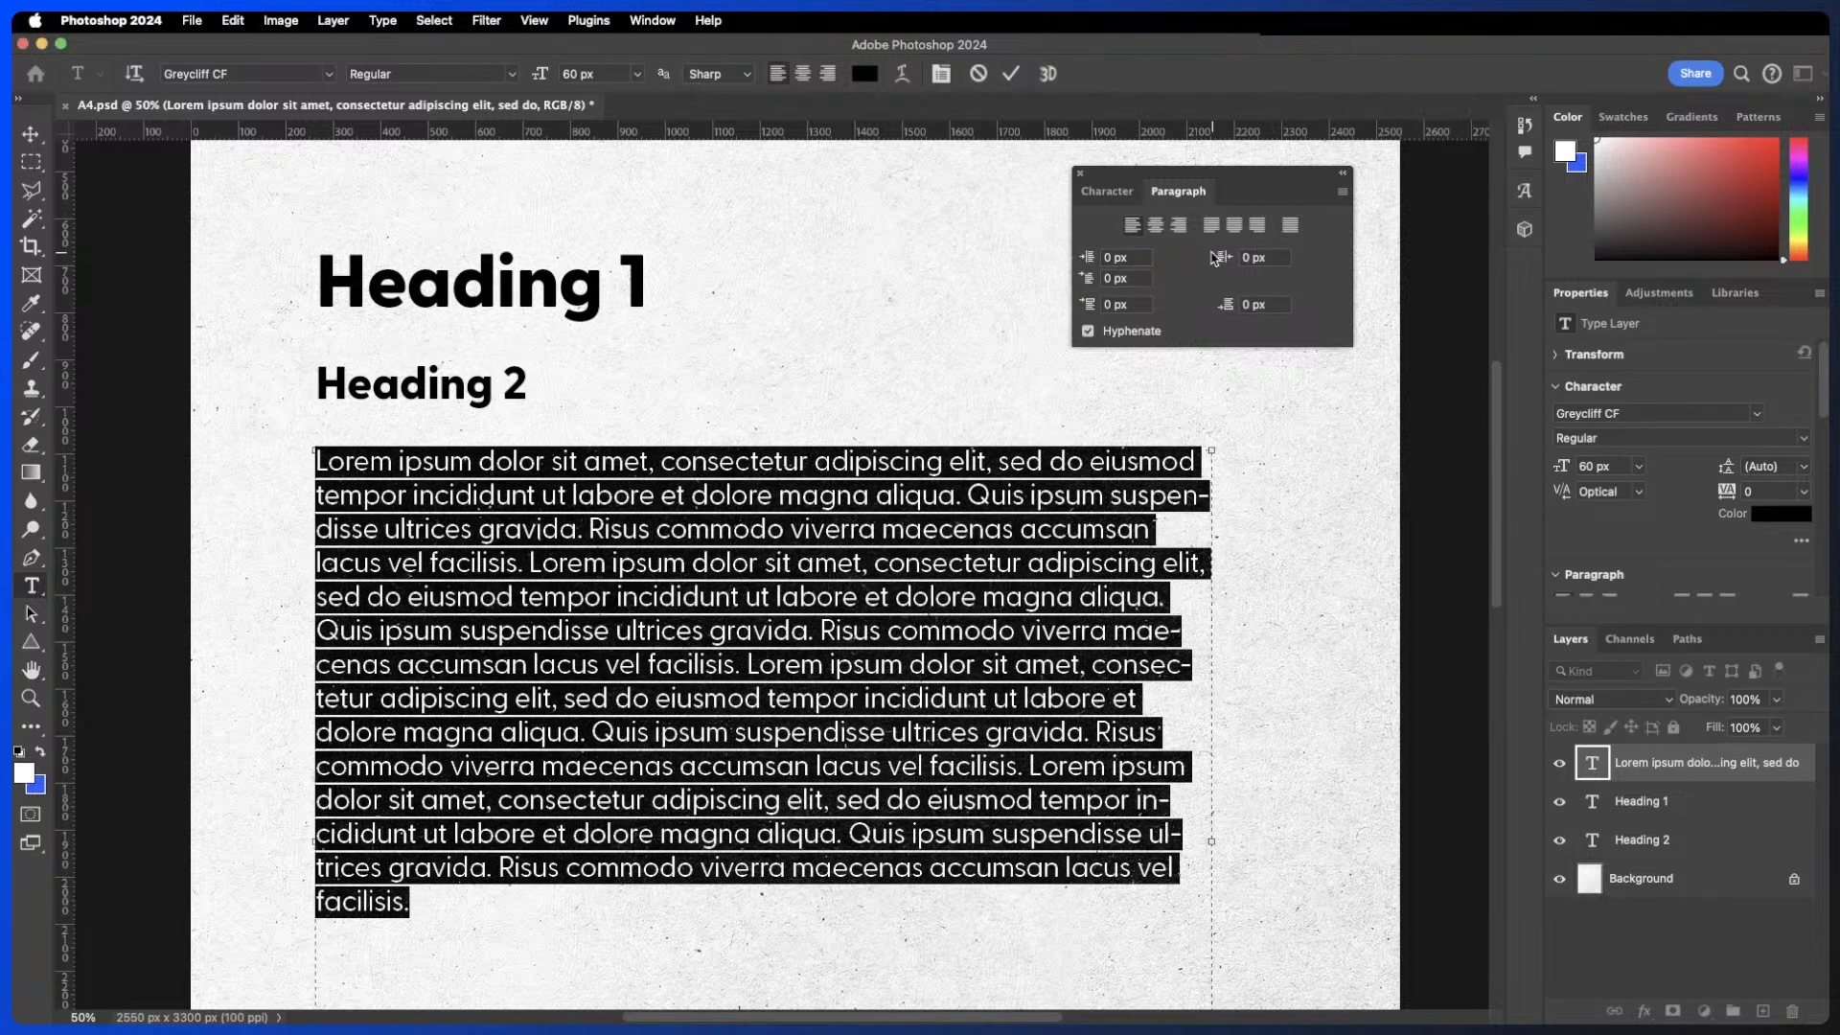
{"action": "left_click", "coordinate": [1227, 257]}
{"action": "left_click_drag", "start_coordinate": [1228, 256], "coordinate": [1272, 257]}
{"action": "type", "text": "0"}
{"action": "key", "text": "Return"}
- Try scrubbing the first-line indent, then reset it to 0 px
{"action": "left_click_drag", "start_coordinate": [1089, 278], "coordinate": [1428, 286]}
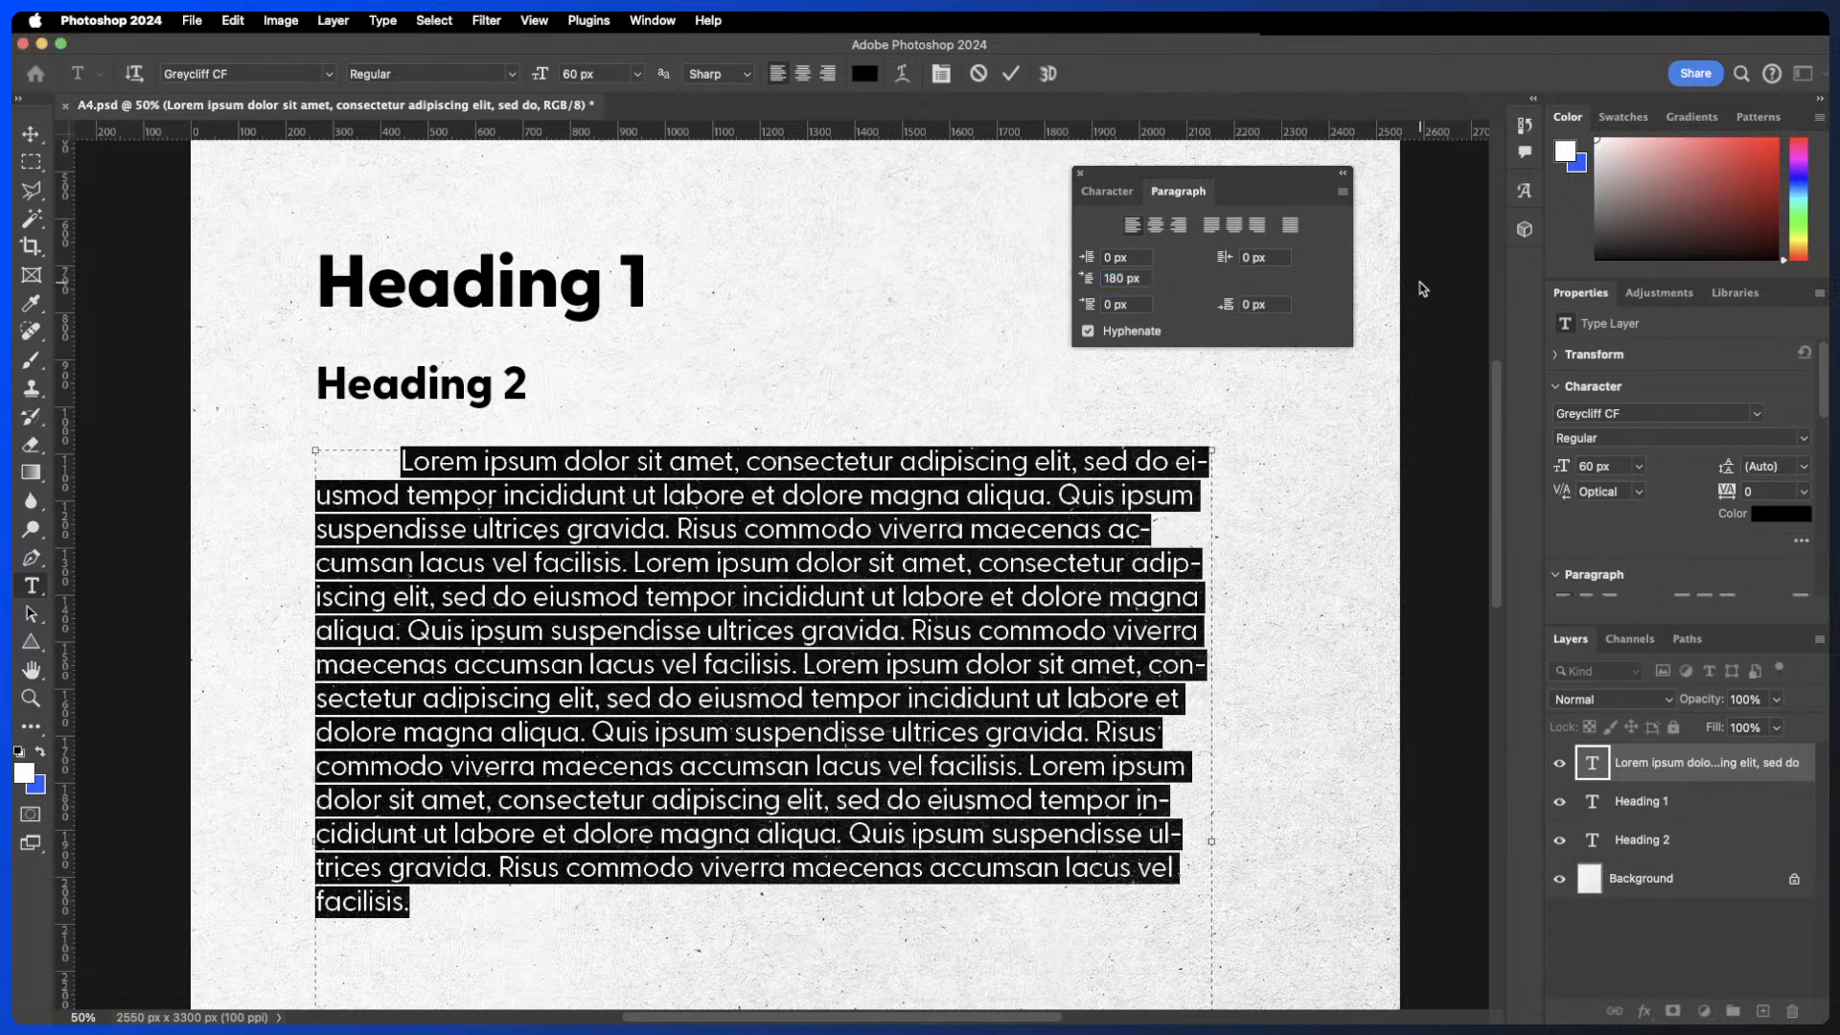
{"action": "left_click", "coordinate": [1140, 277]}
{"action": "left_click_drag", "start_coordinate": [1140, 277], "coordinate": [1055, 281]}
{"action": "type", "text": "0"}
{"action": "key", "text": "Return"}
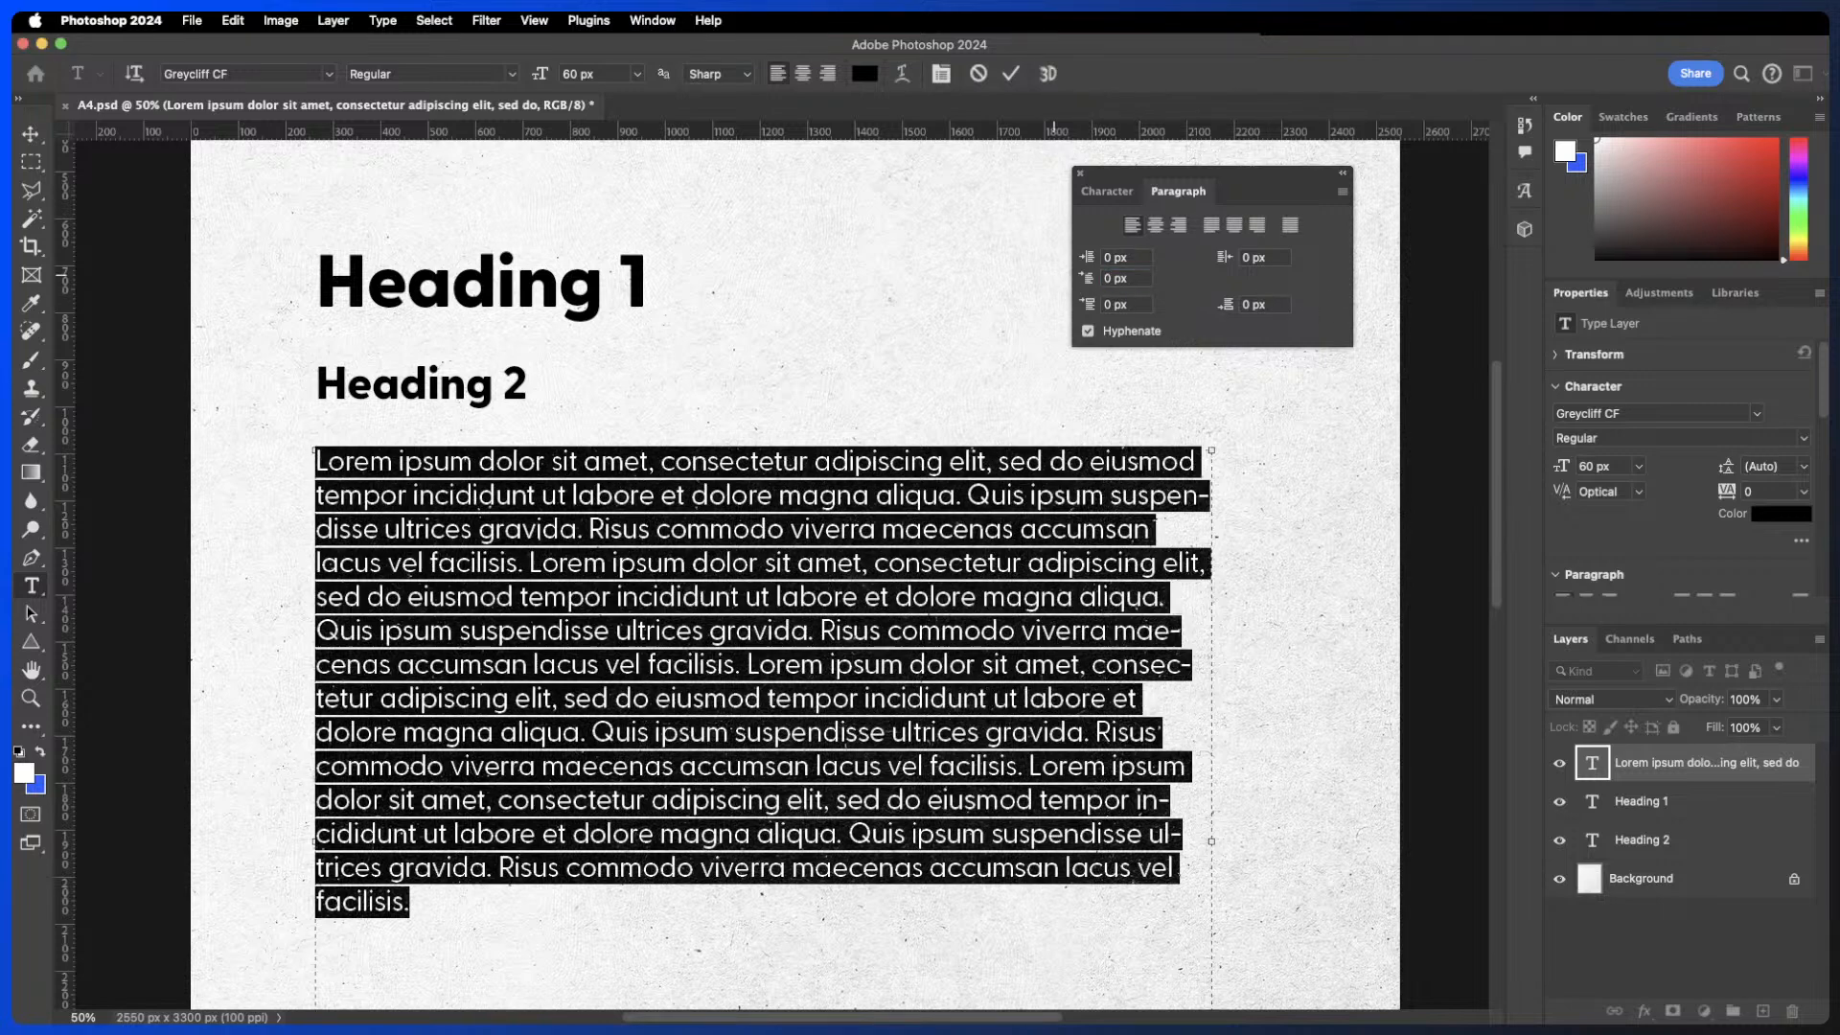
- Set the body paragraph's space before to 48 px
{"action": "left_click", "coordinate": [1112, 304]}
{"action": "type", "text": "48"}
{"action": "key", "text": "Return"}
- Split the body text into two paragraphs at the 'Lorem' in the middle of the seventh line
{"action": "double_click", "coordinate": [749, 663]}
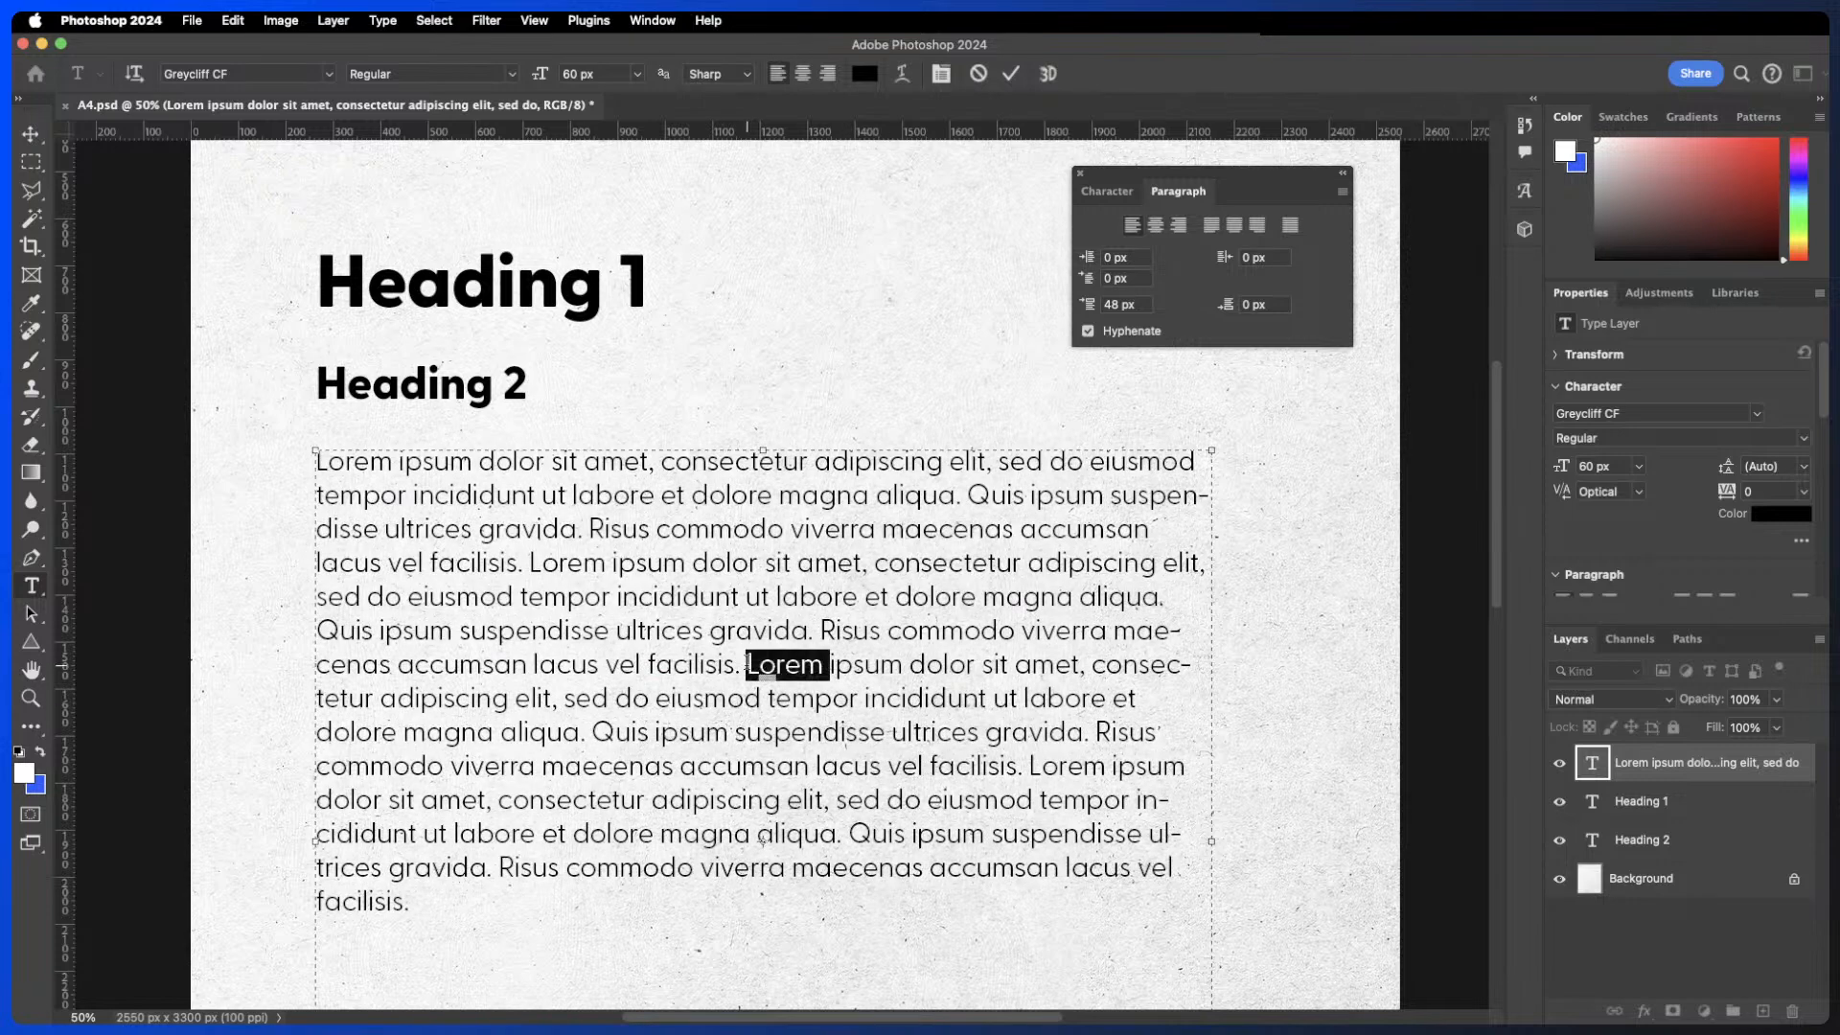
{"action": "left_click", "coordinate": [747, 663]}
{"action": "key", "text": "Return"}
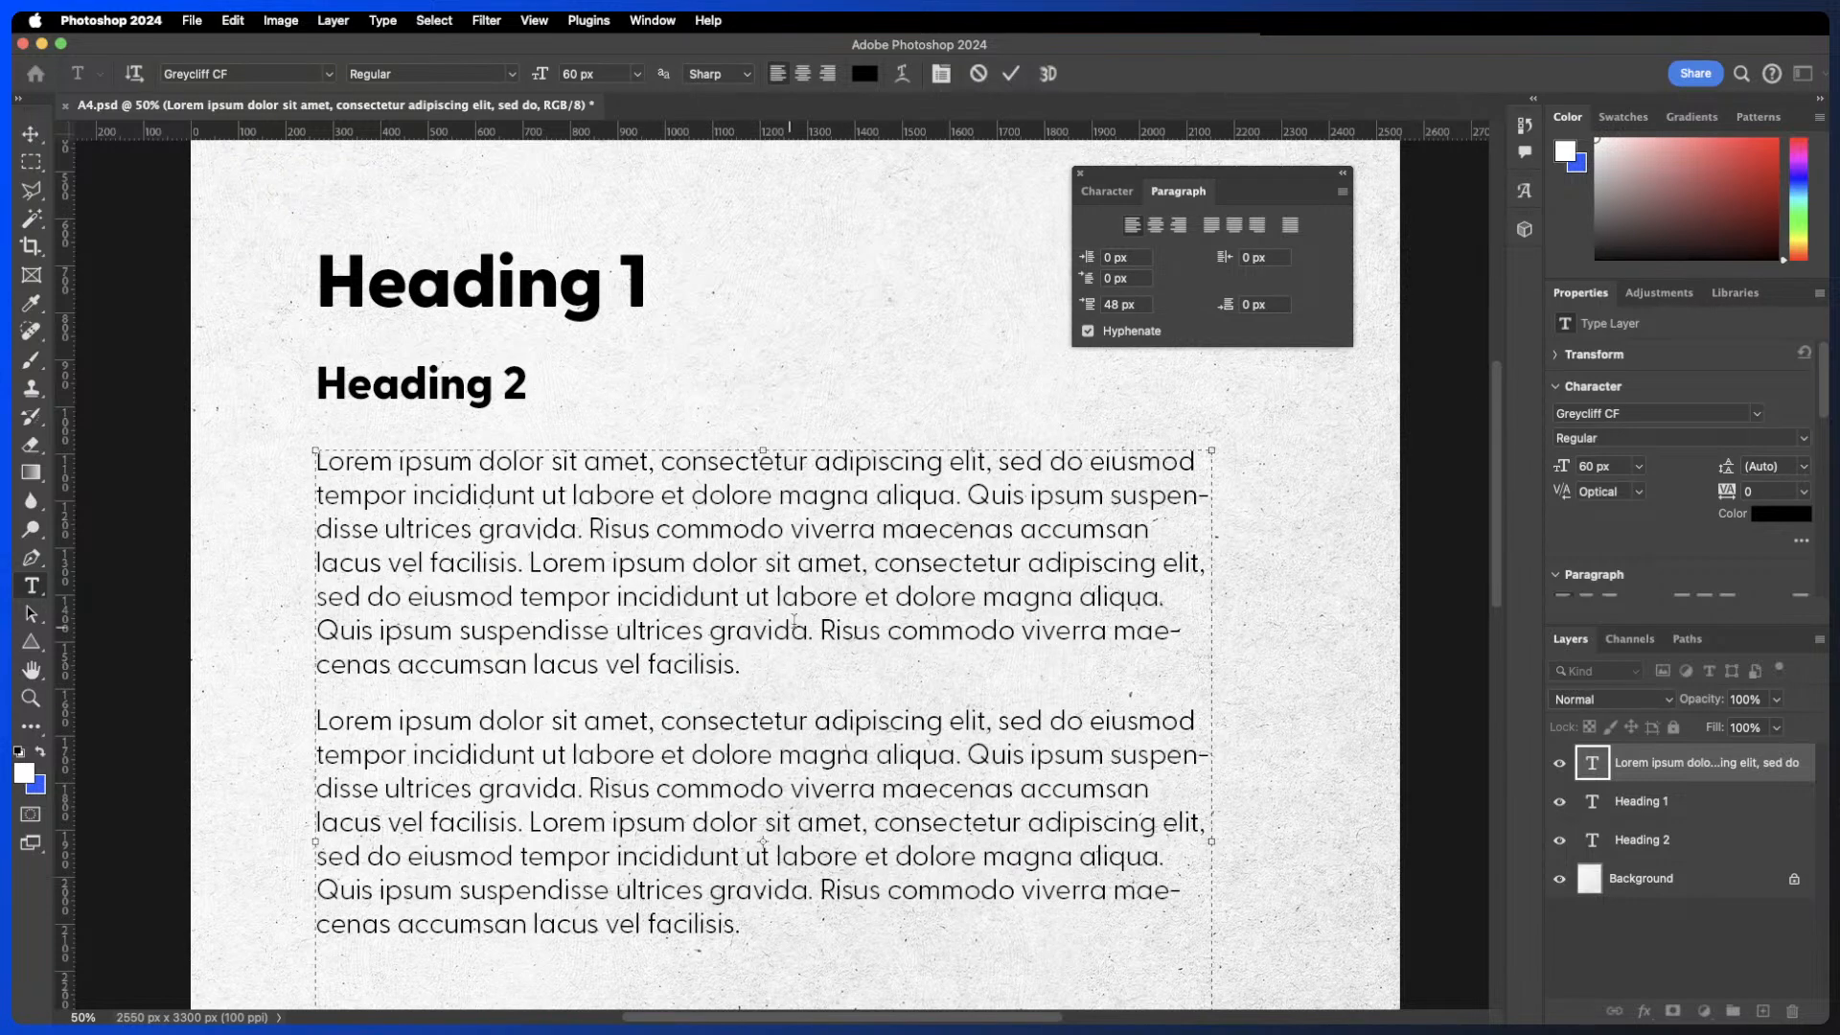
- Select all the body text, set space before and space after to 0 px, and turn off Hyphenate
{"action": "double_click", "coordinate": [799, 743]}
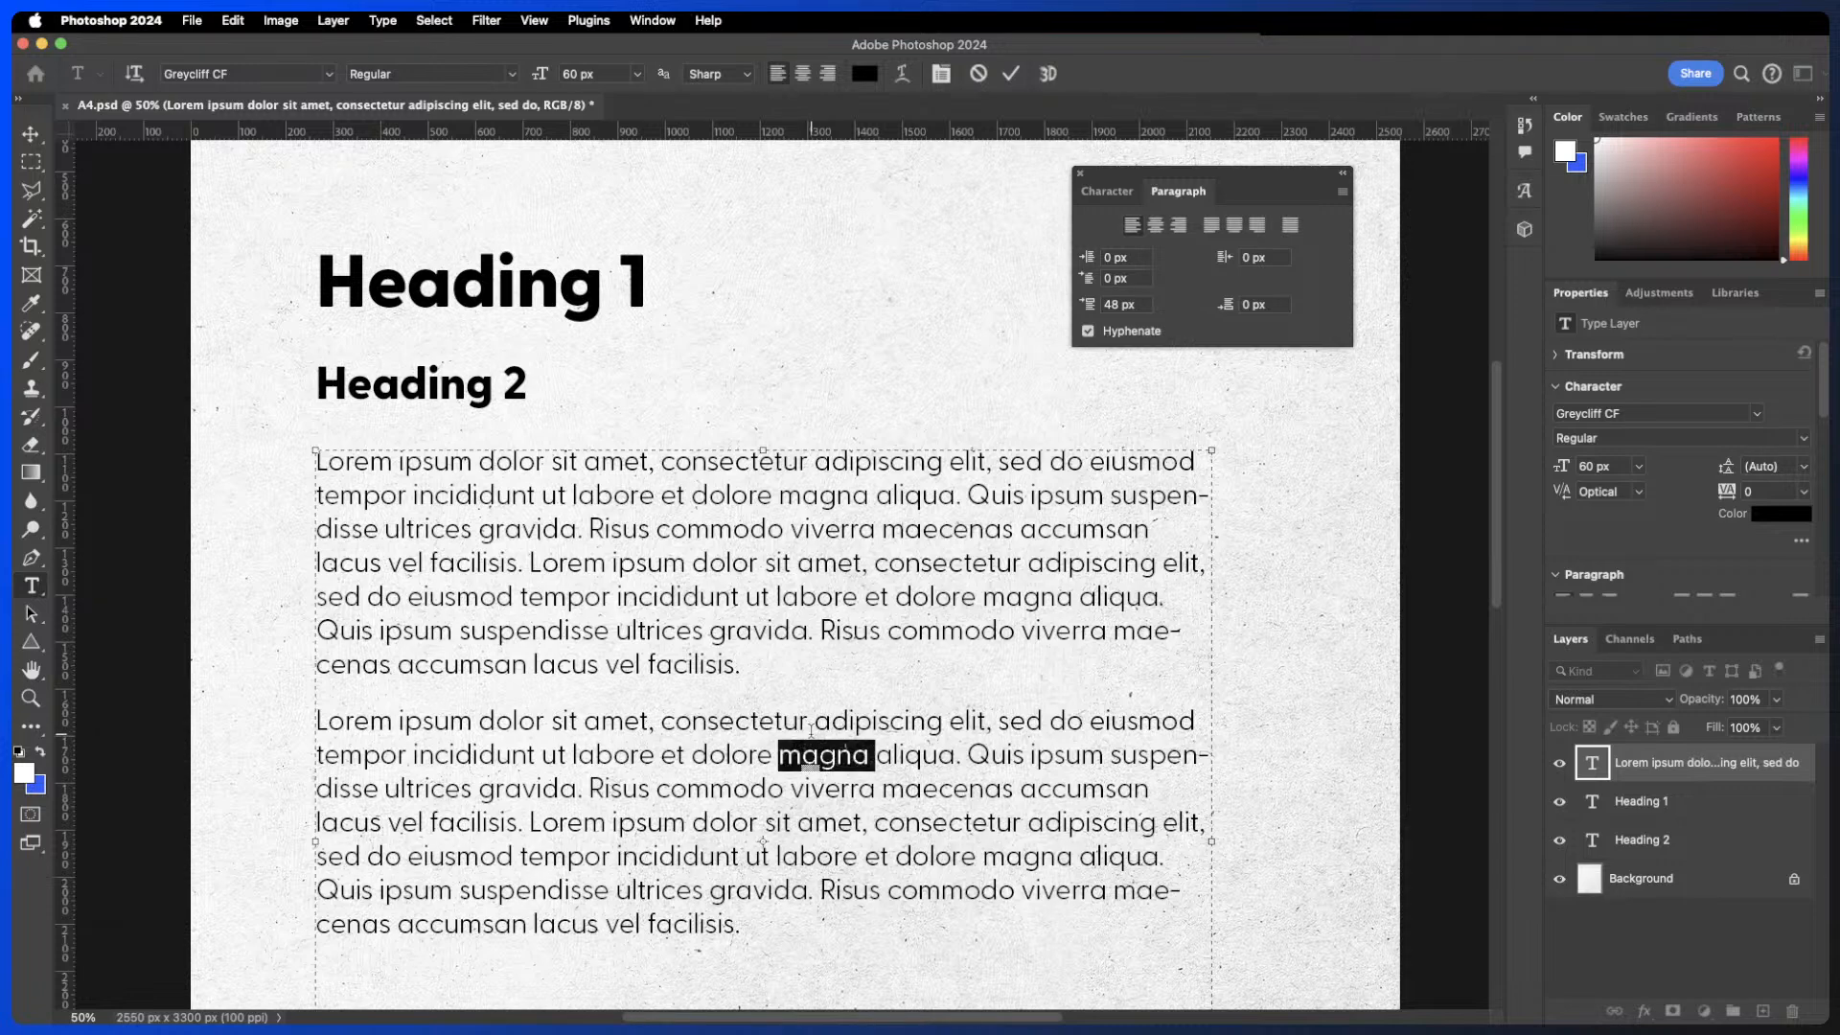
{"action": "key", "text": "super+a"}
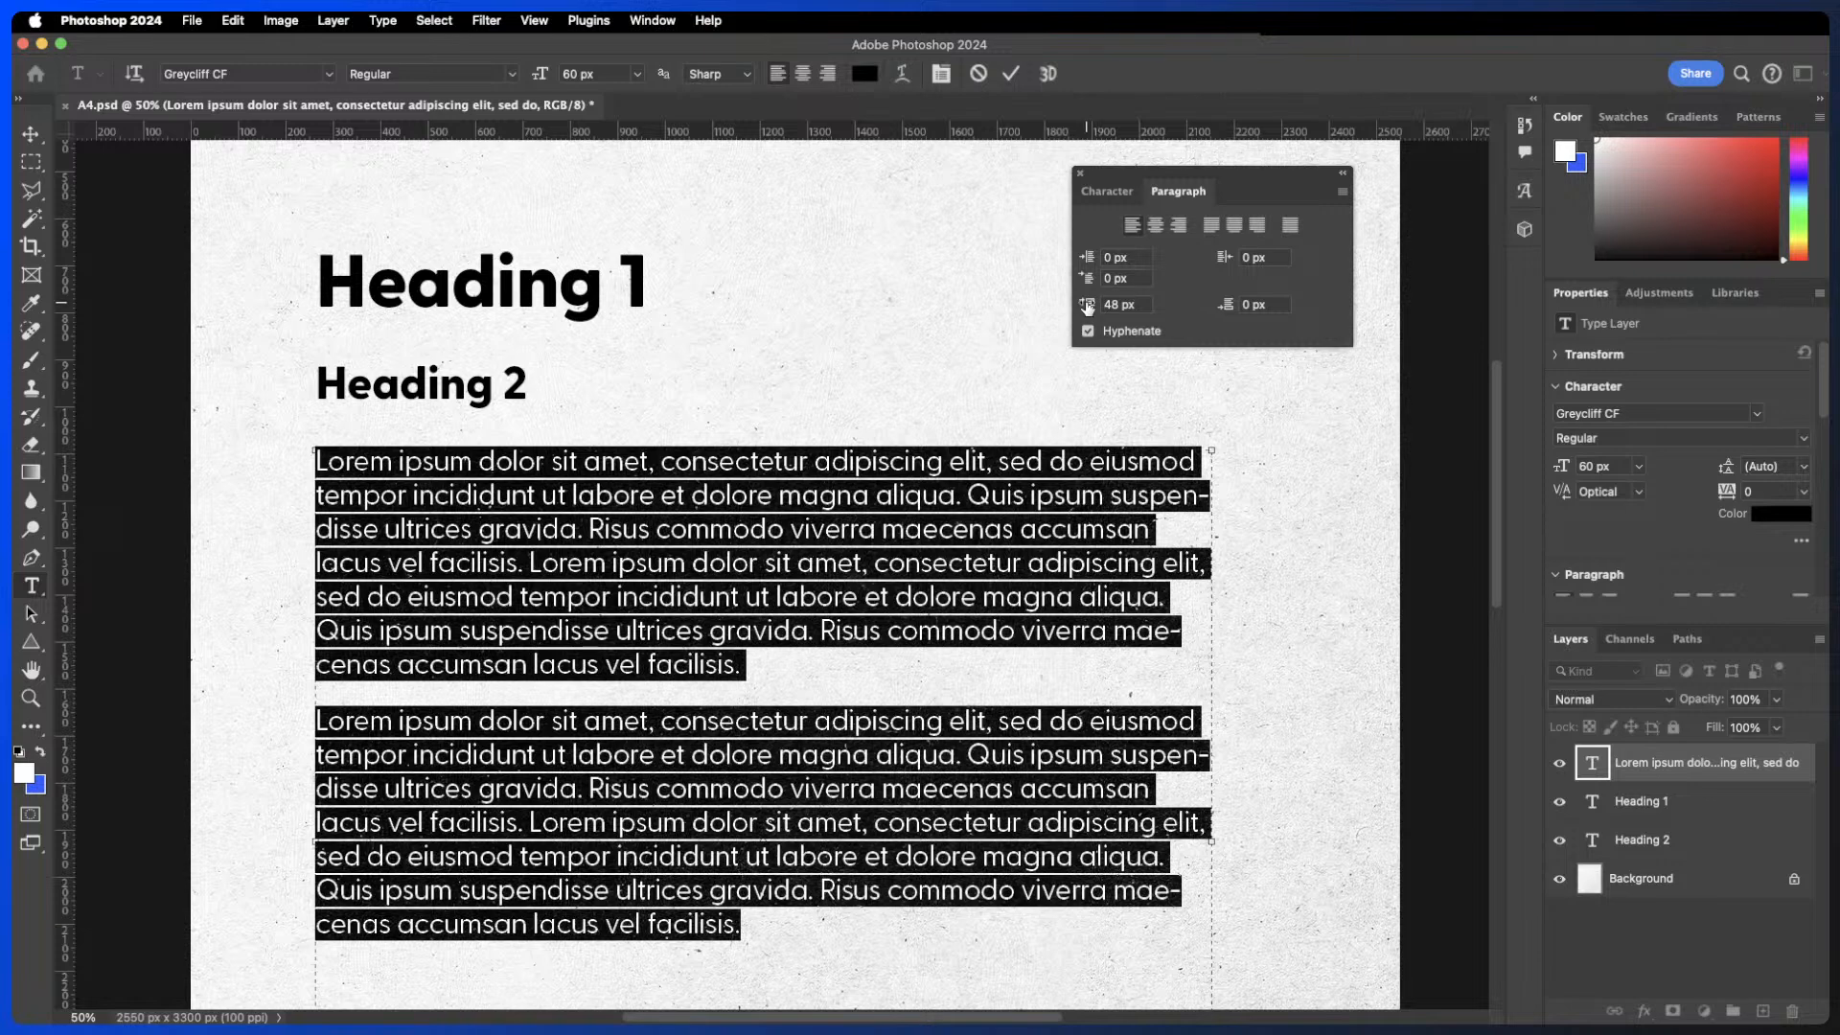
{"action": "mouse_move", "coordinate": [1088, 304]}
{"action": "left_mouse_down"}
{"action": "mouse_move", "coordinate": [1018, 306]}
{"action": "mouse_move", "coordinate": [1083, 307]}
{"action": "left_mouse_up"}
{"action": "left_click", "coordinate": [1252, 305]}
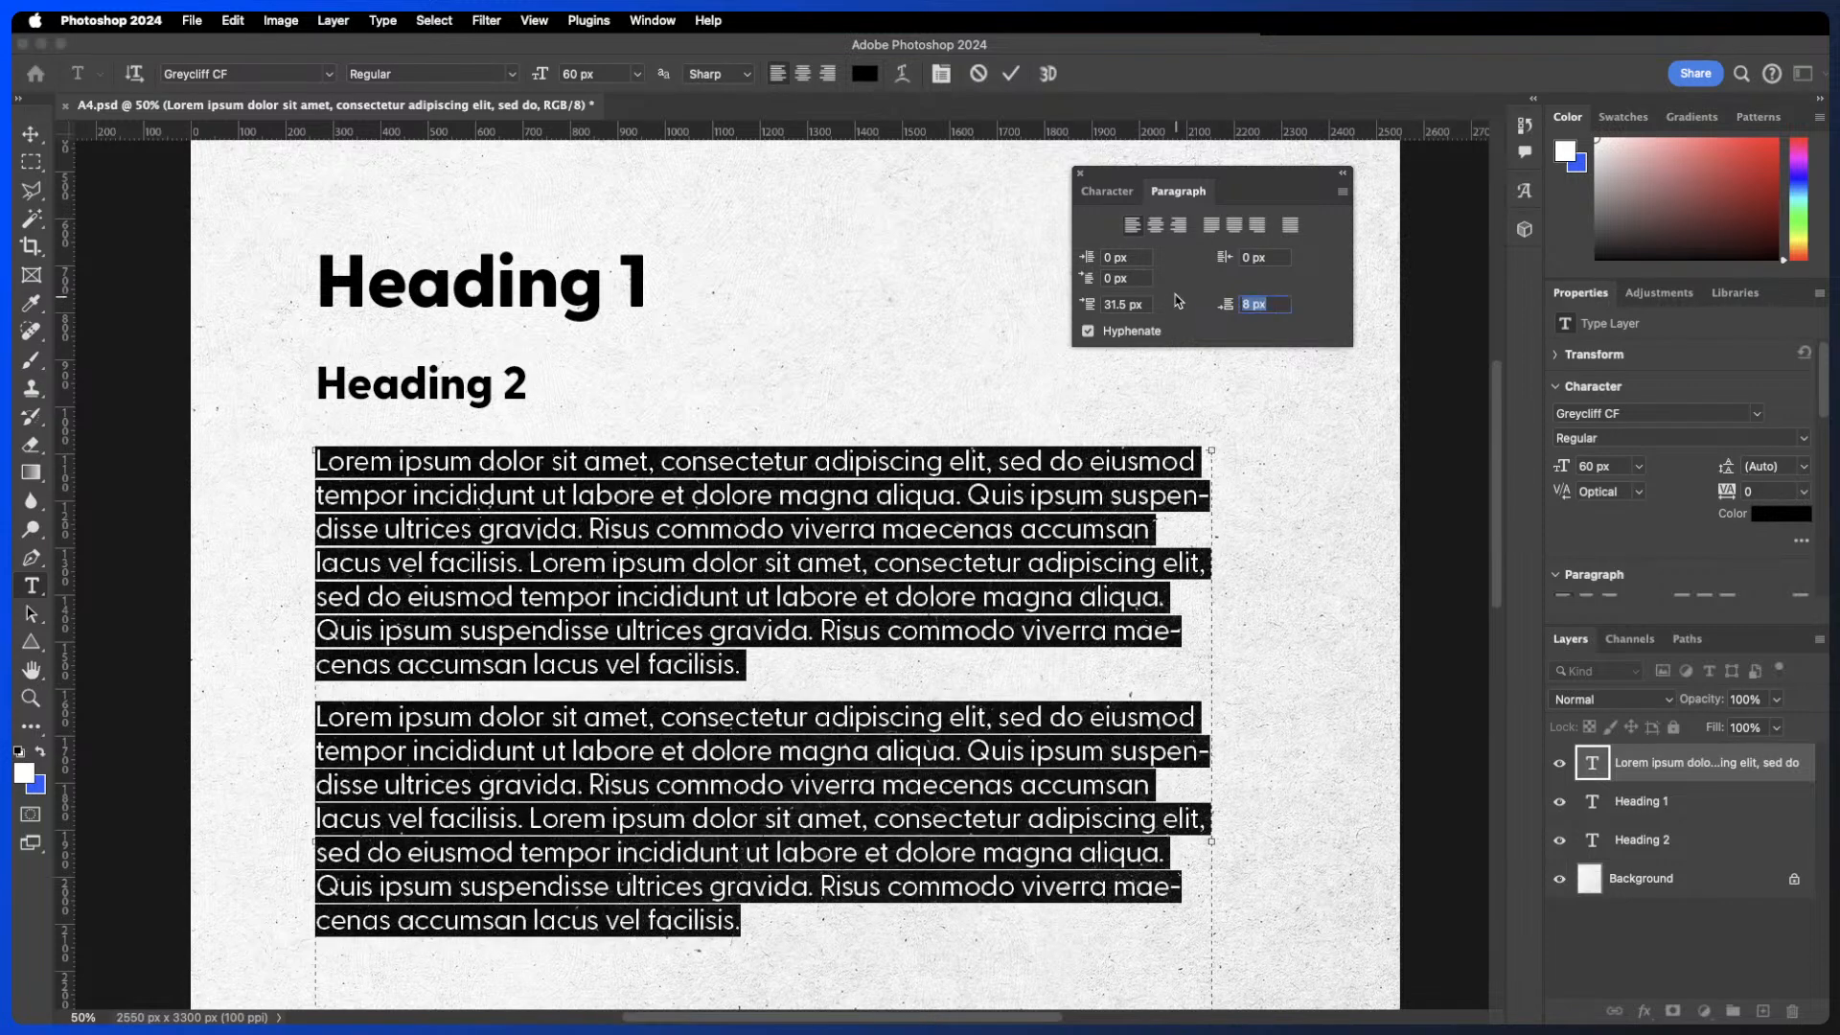
{"action": "type", "text": "0"}
{"action": "left_click", "coordinate": [1145, 305]}
{"action": "type", "text": "0"}
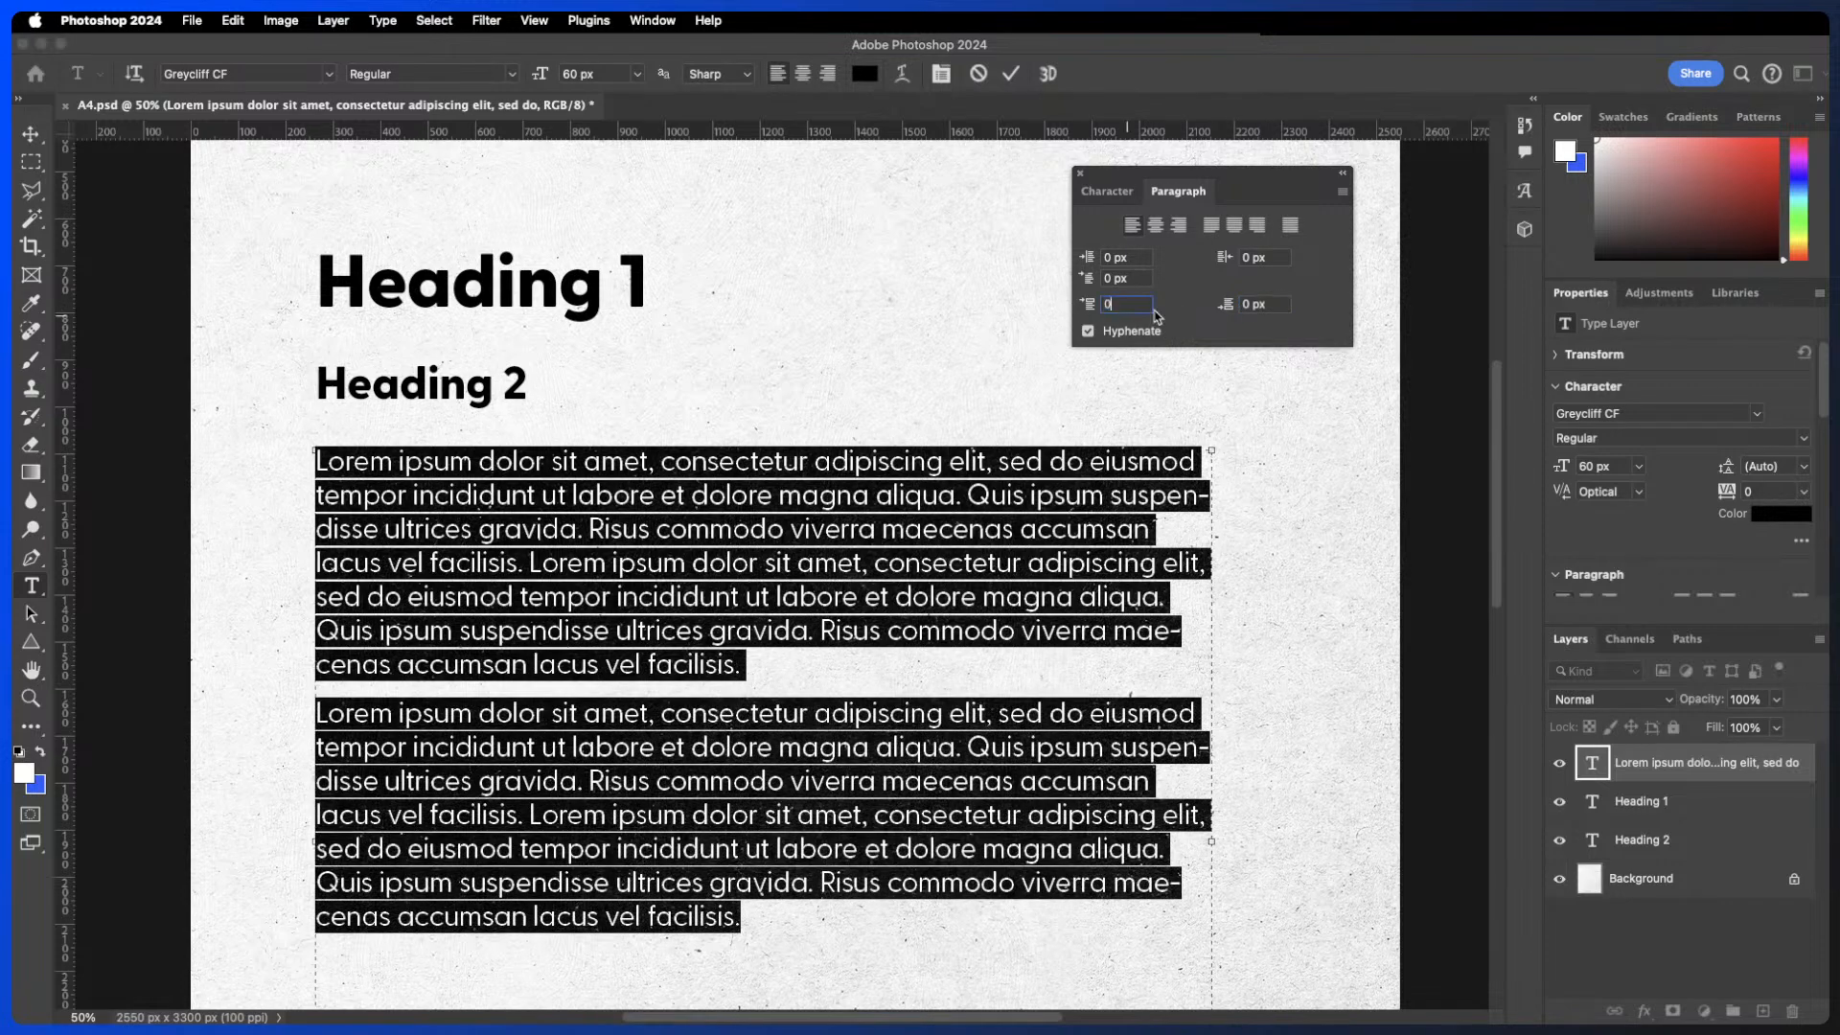
{"action": "key", "text": "Return"}
{"action": "left_click", "coordinate": [1087, 331]}
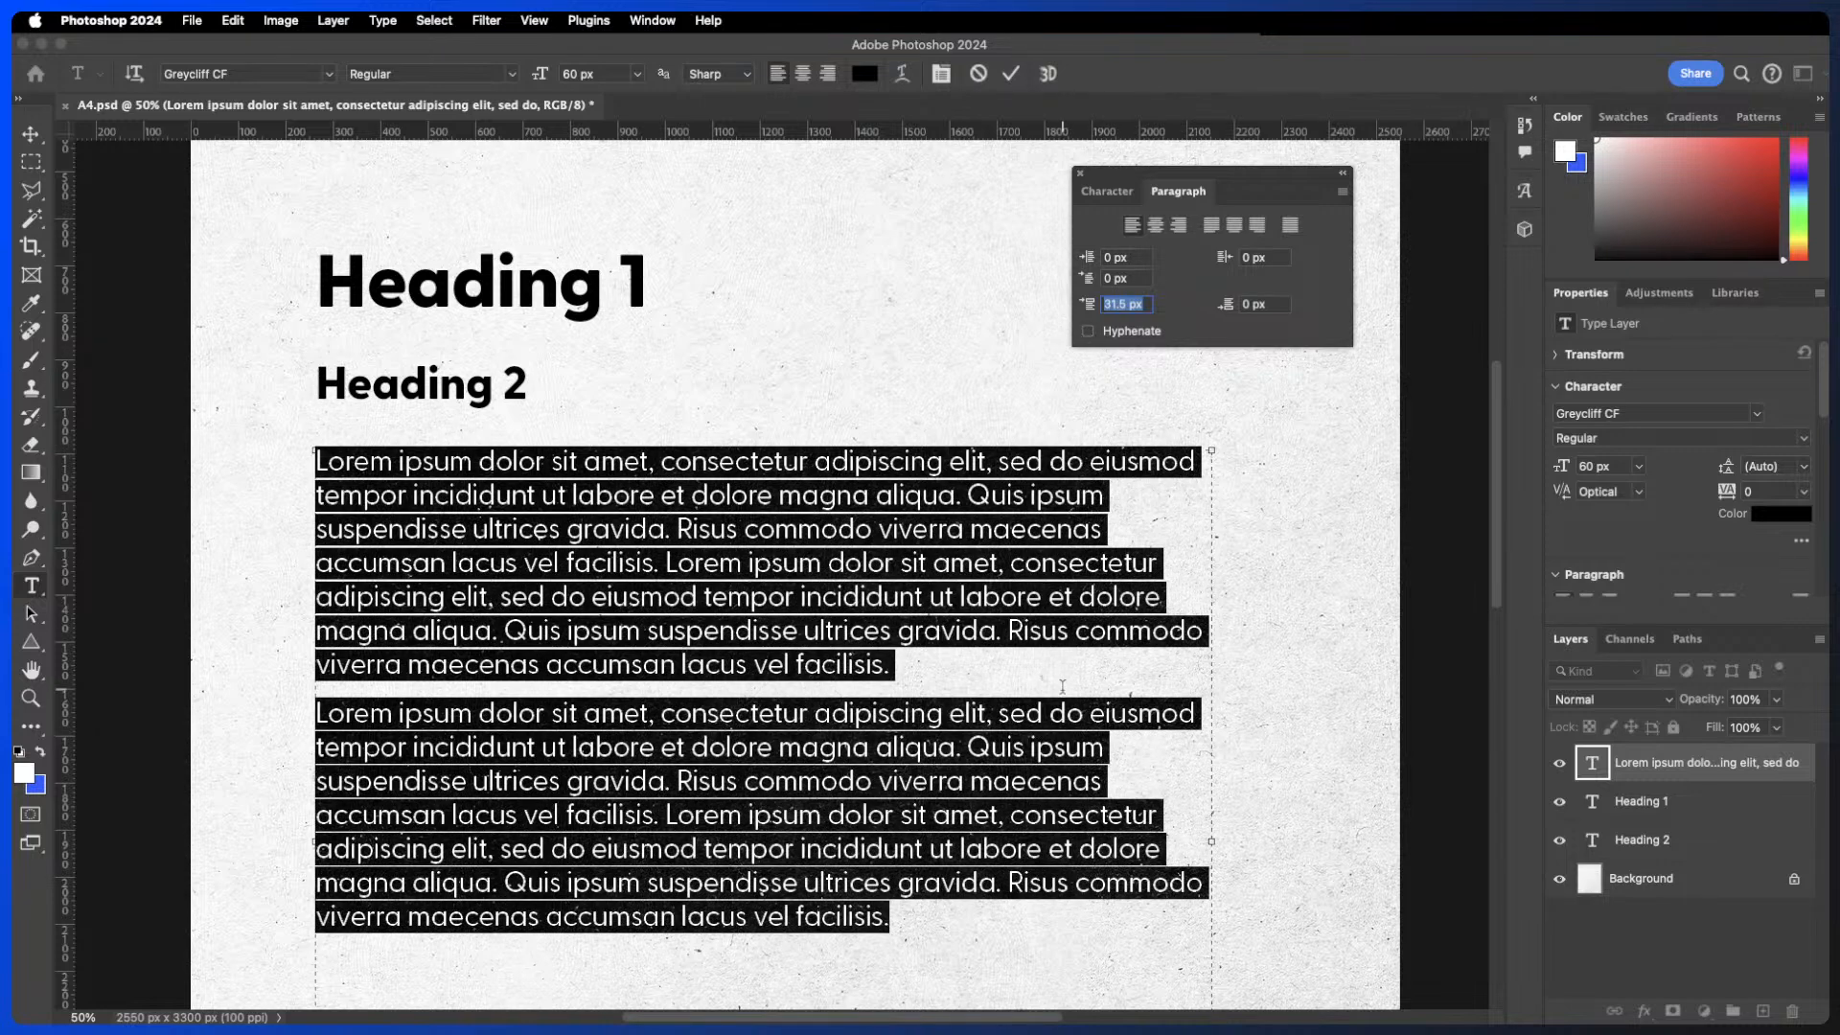
- Turn Hyphenate back on for the body text and set its kerning to Metrics
{"action": "left_click", "coordinate": [1088, 331]}
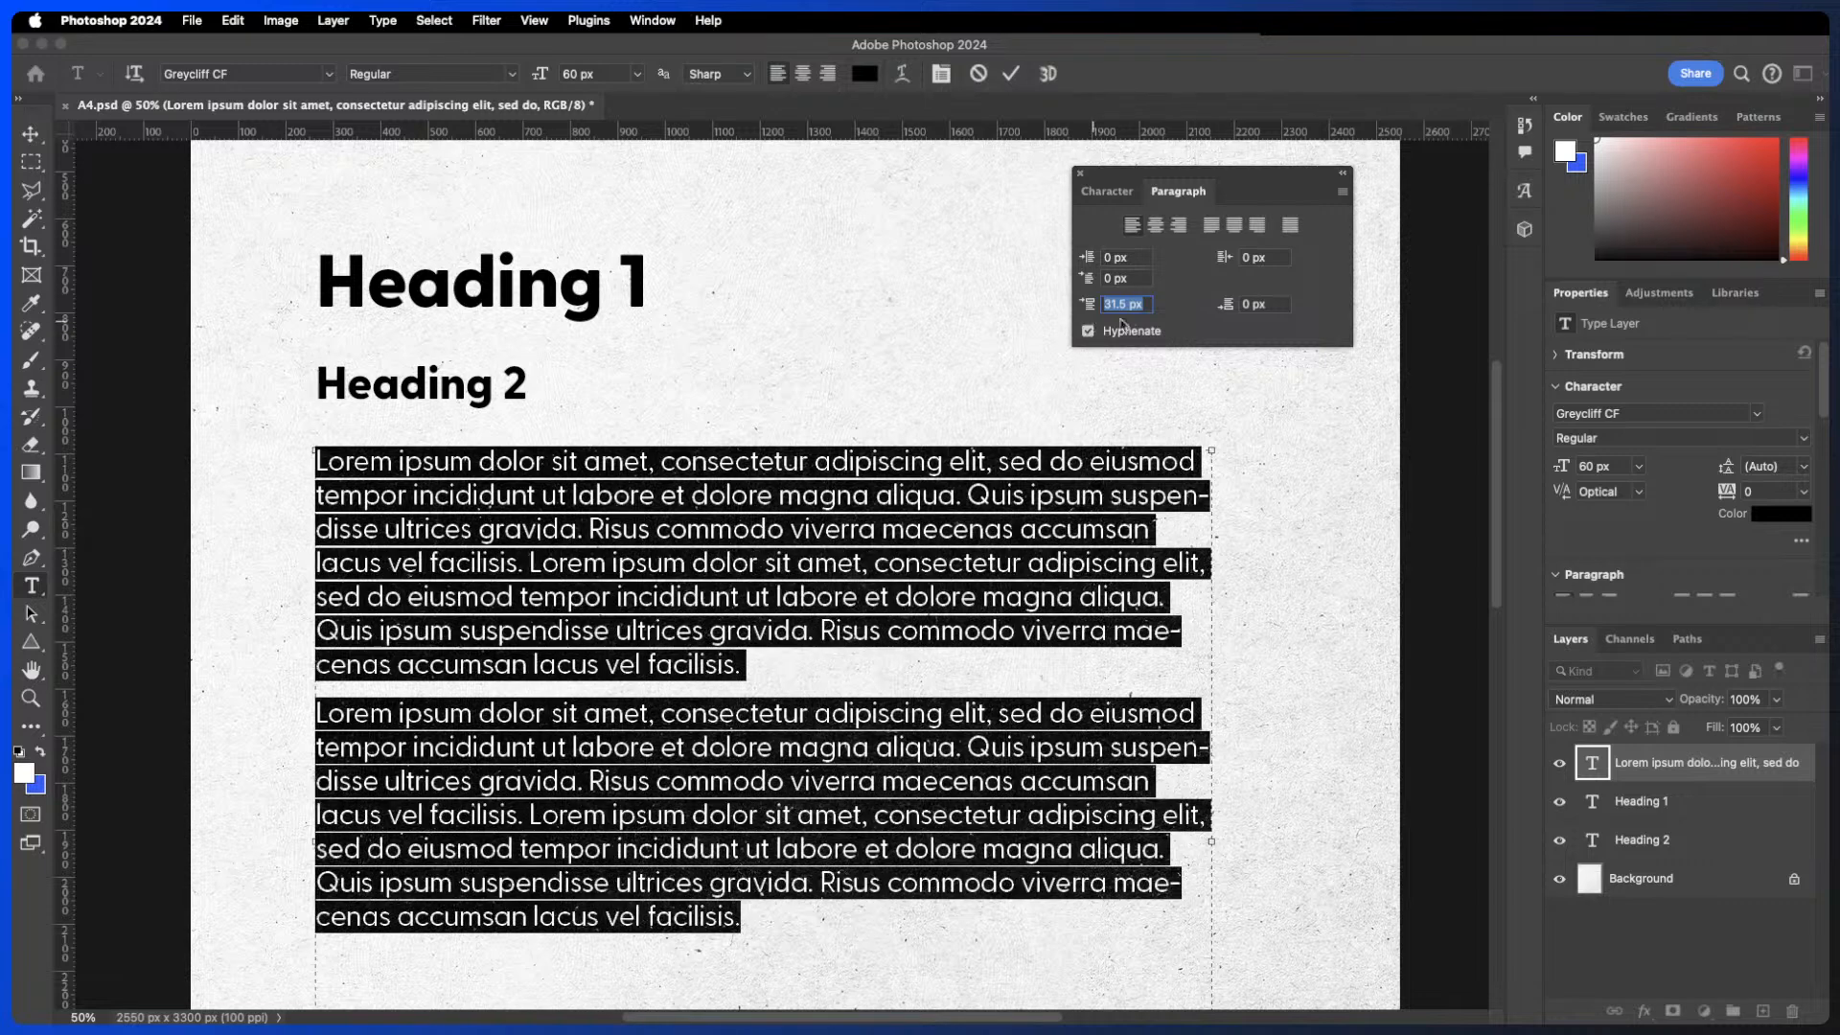
{"action": "left_click", "coordinate": [1116, 193]}
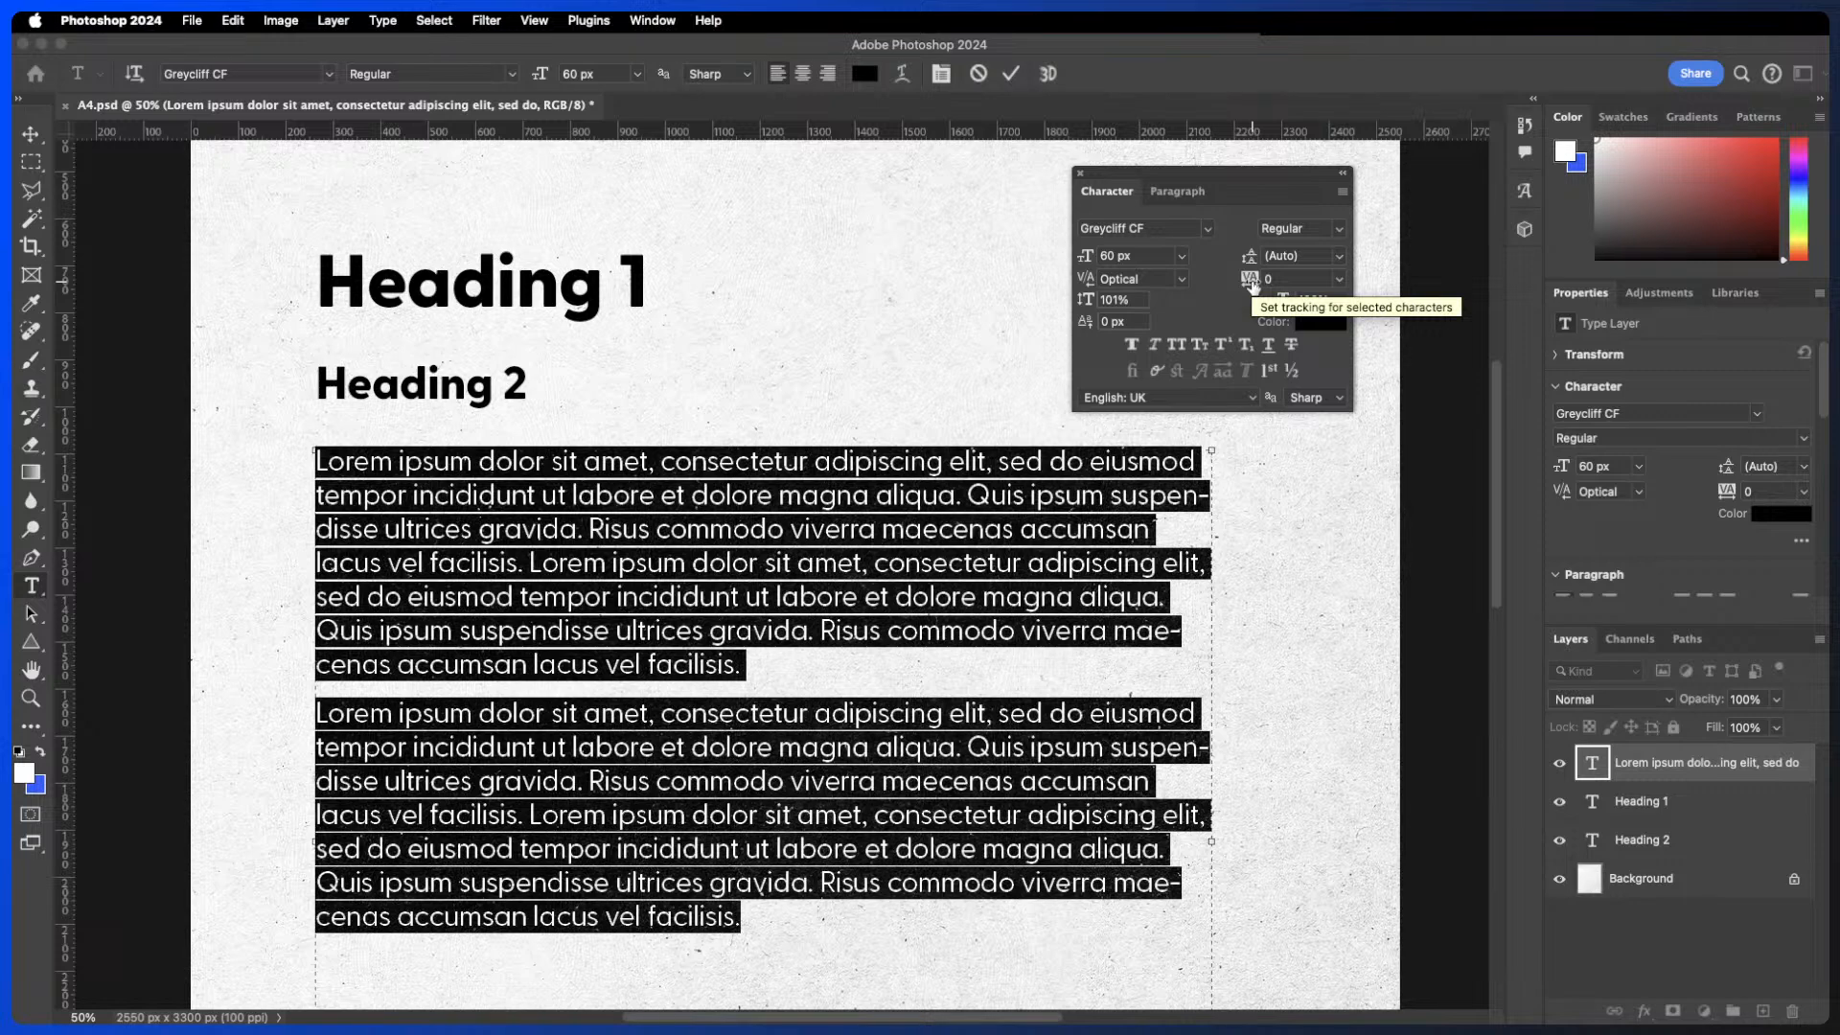
{"action": "left_click", "coordinate": [1181, 278]}
{"action": "left_click", "coordinate": [1150, 278]}
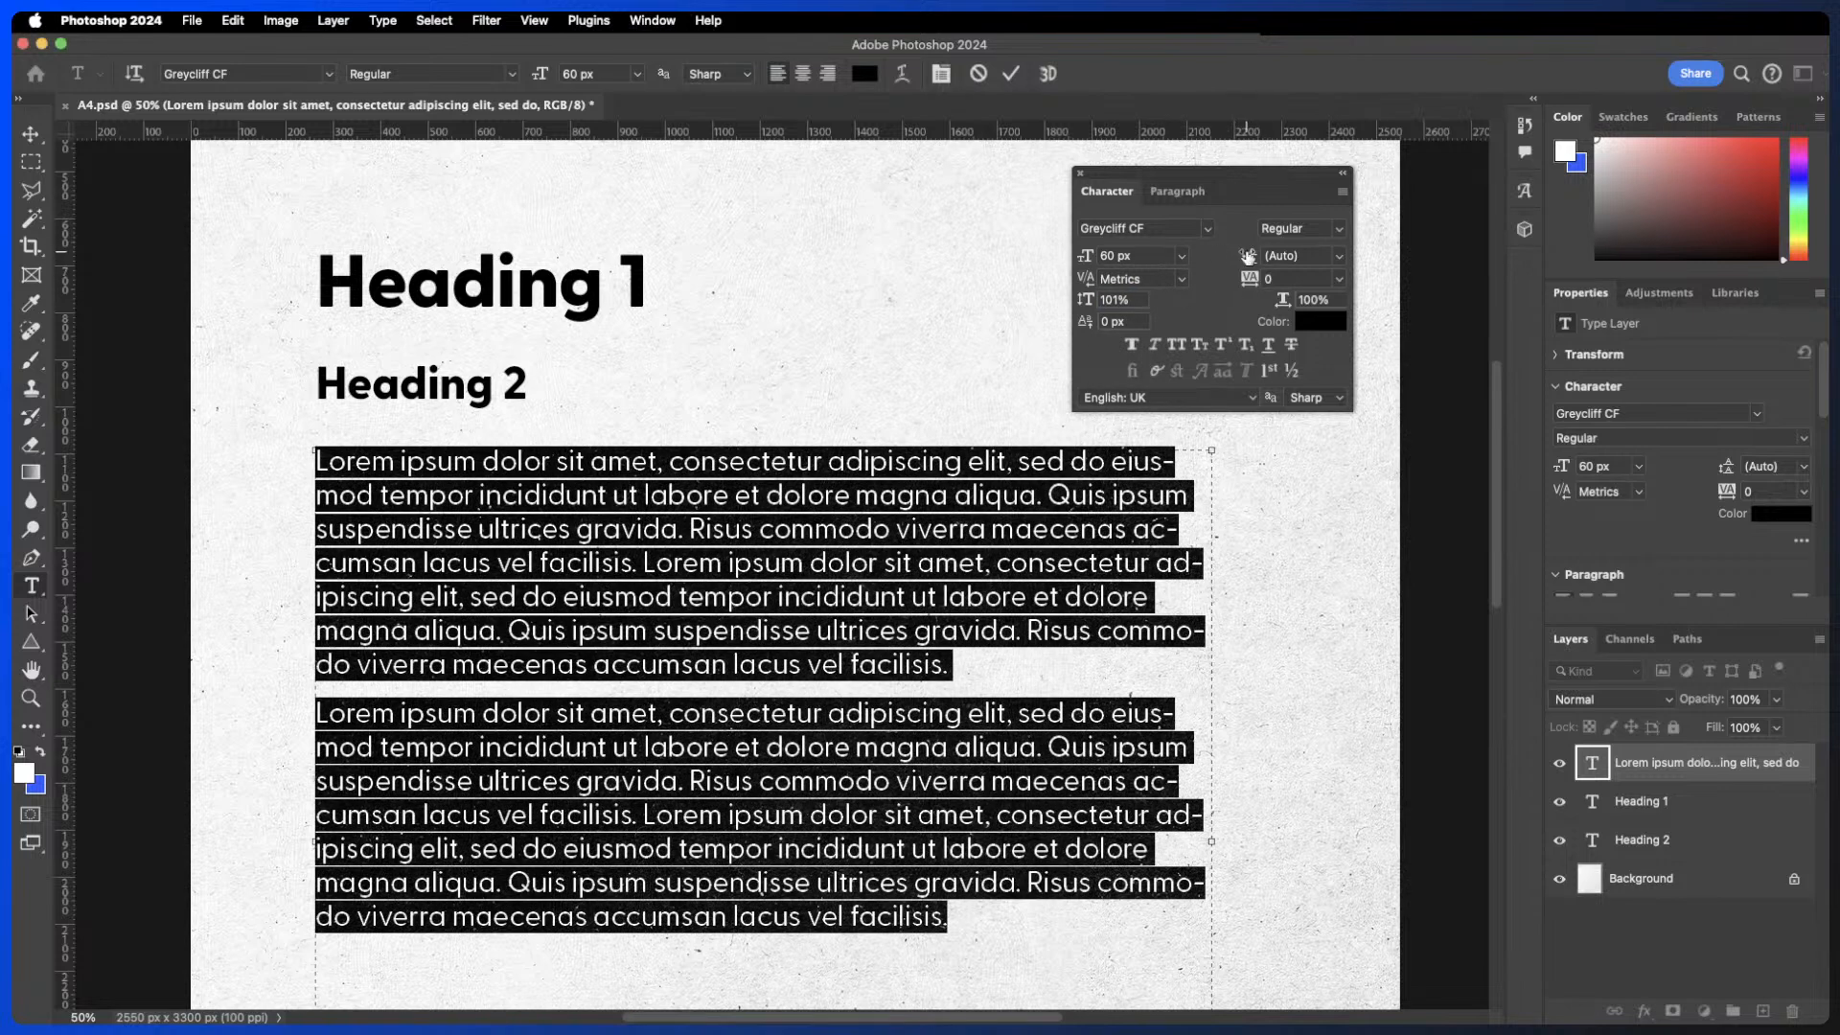
{"action": "left_click", "coordinate": [1010, 75]}
{"action": "double_click", "coordinate": [499, 378]}
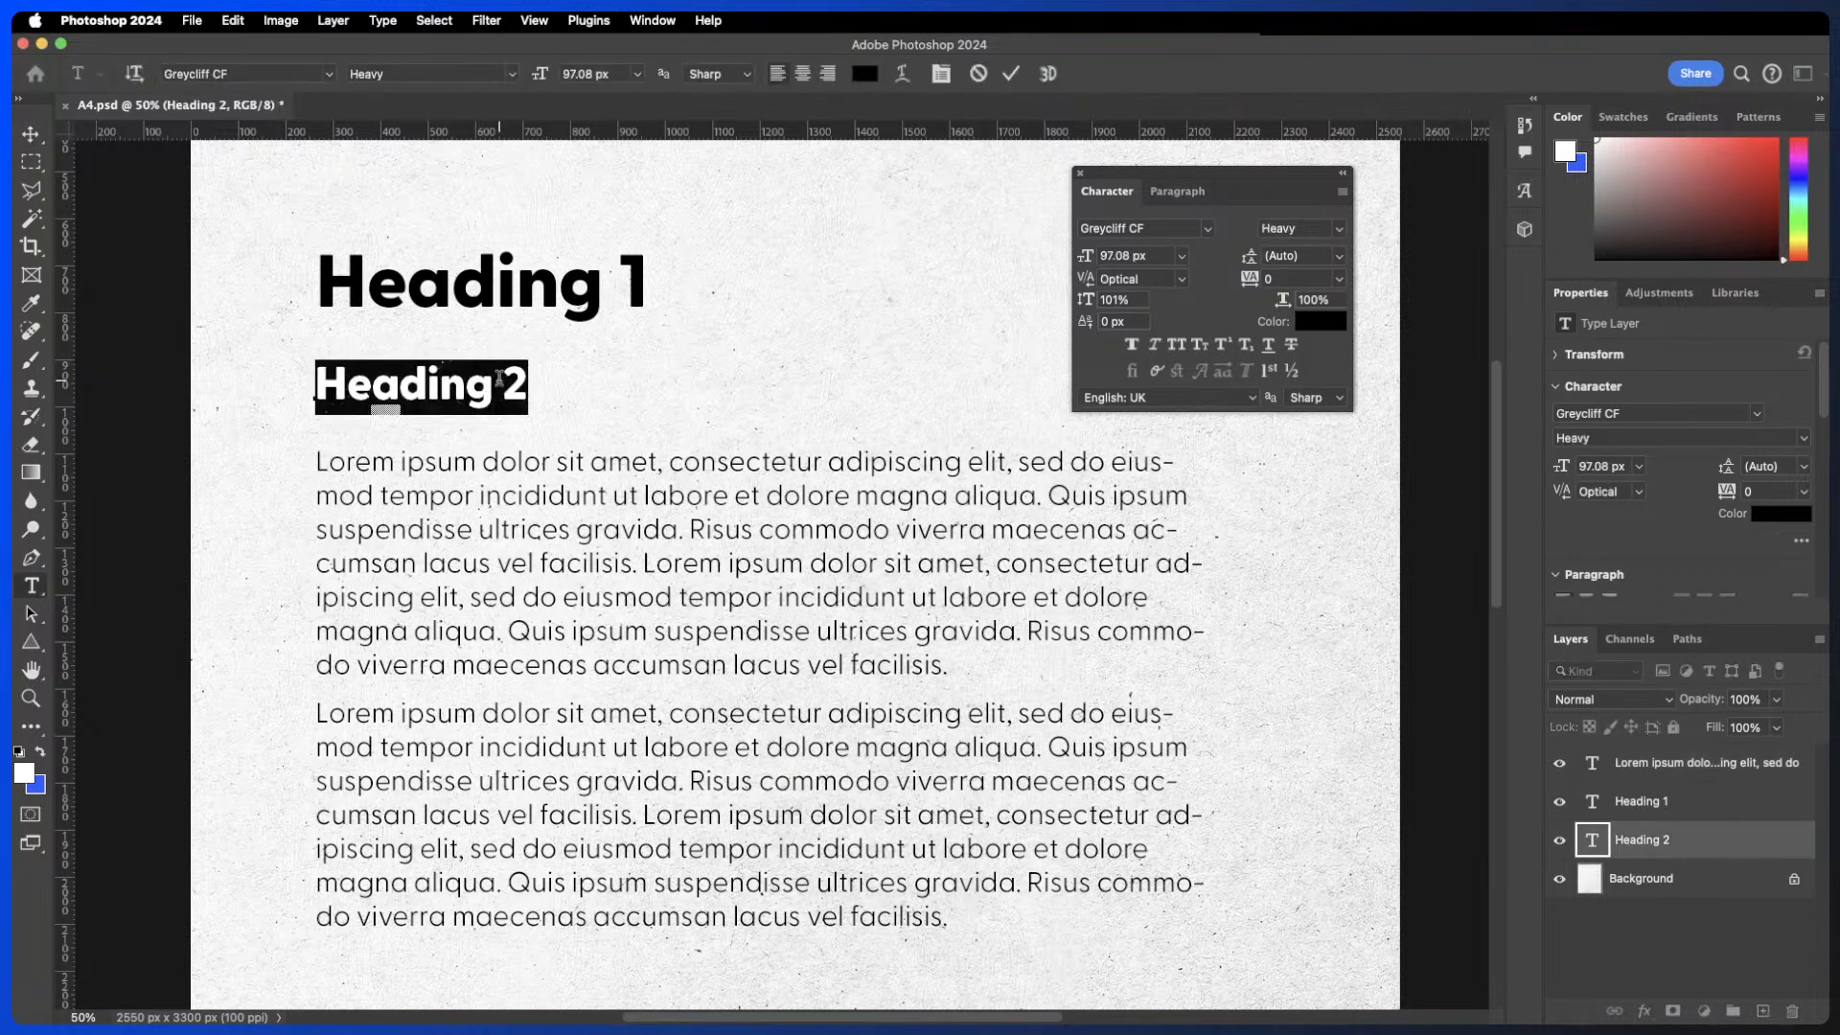
{"action": "type", "text": "Leading"}
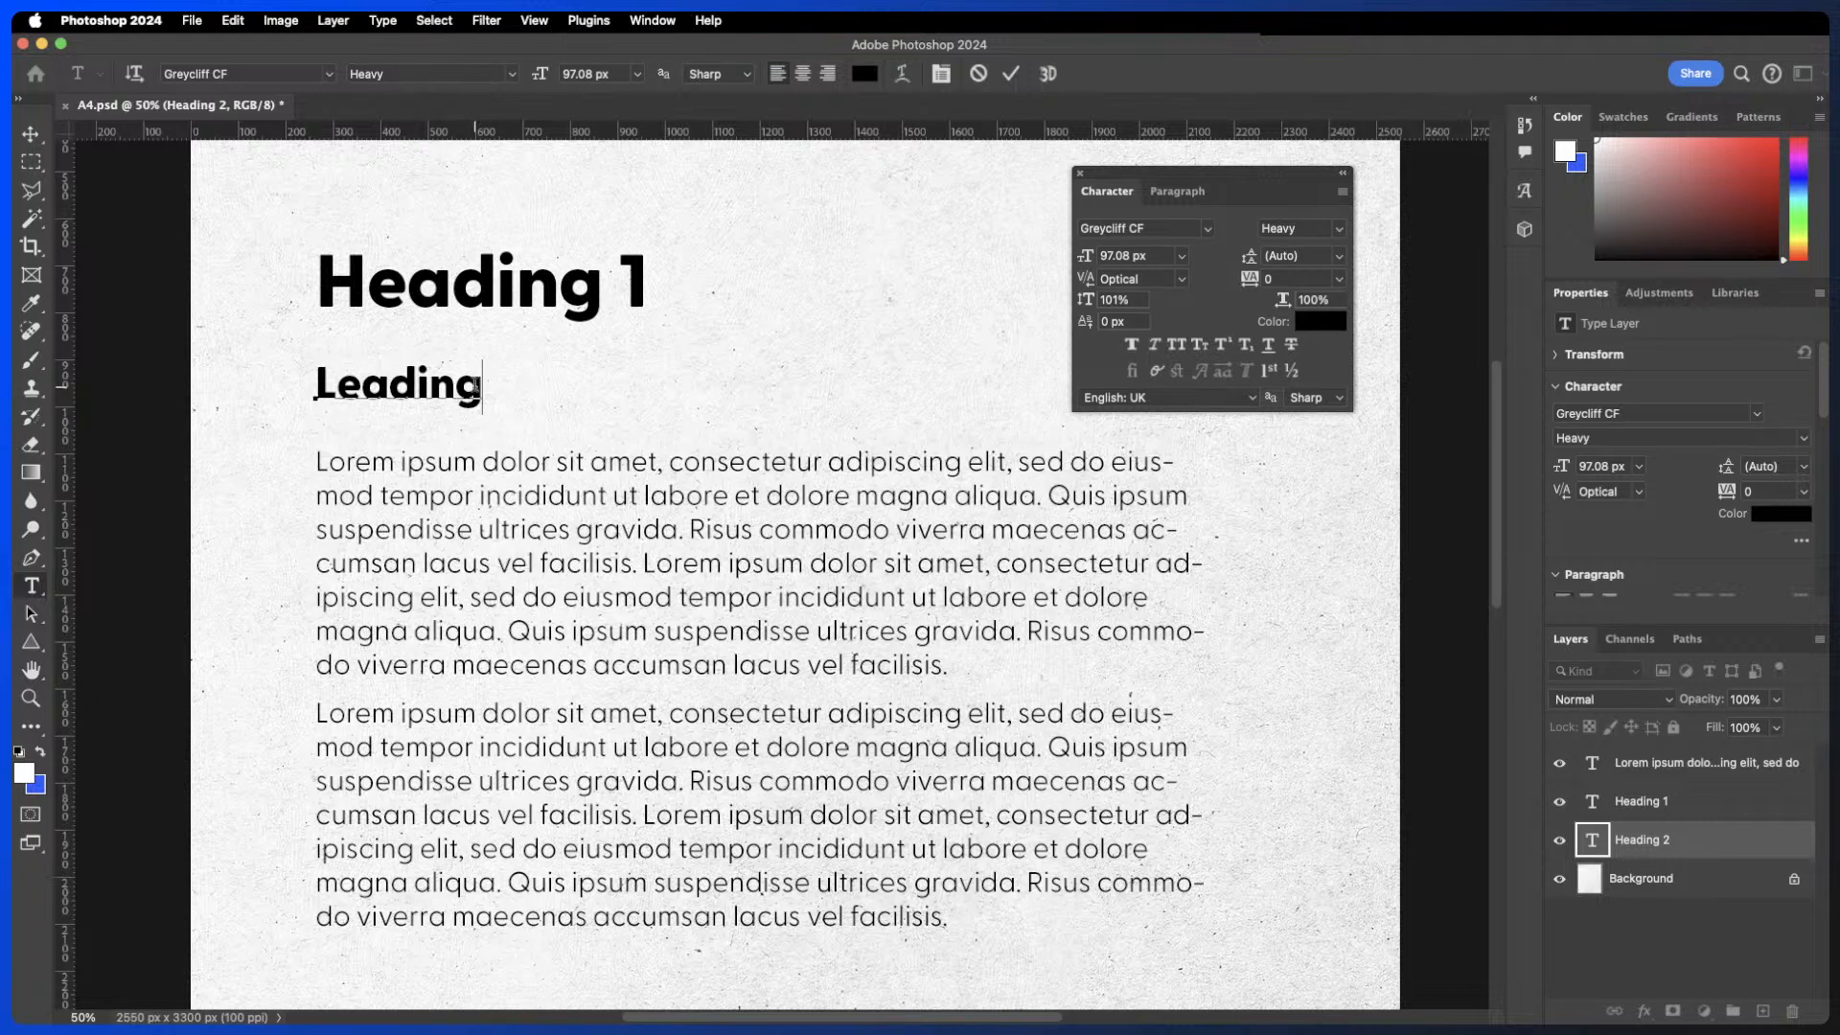
{"action": "left_click_drag", "start_coordinate": [476, 386], "coordinate": [305, 381]}
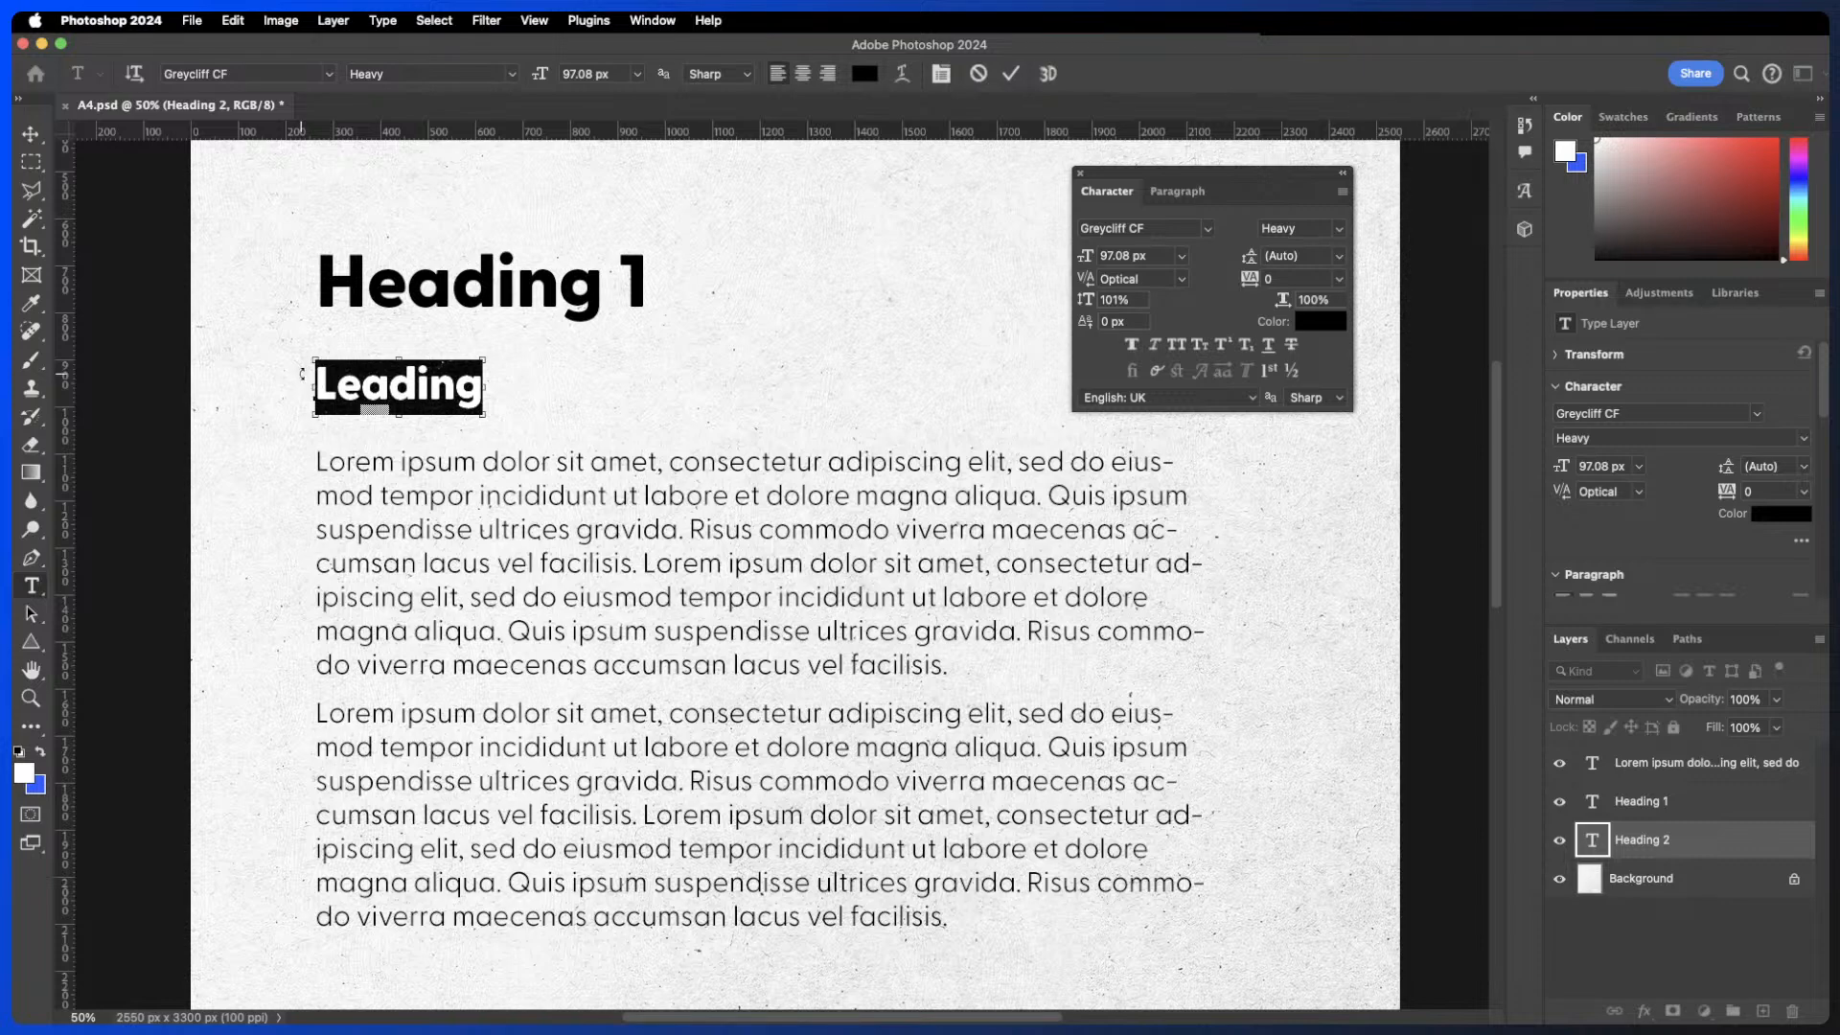
{"action": "left_click", "coordinate": [978, 74]}
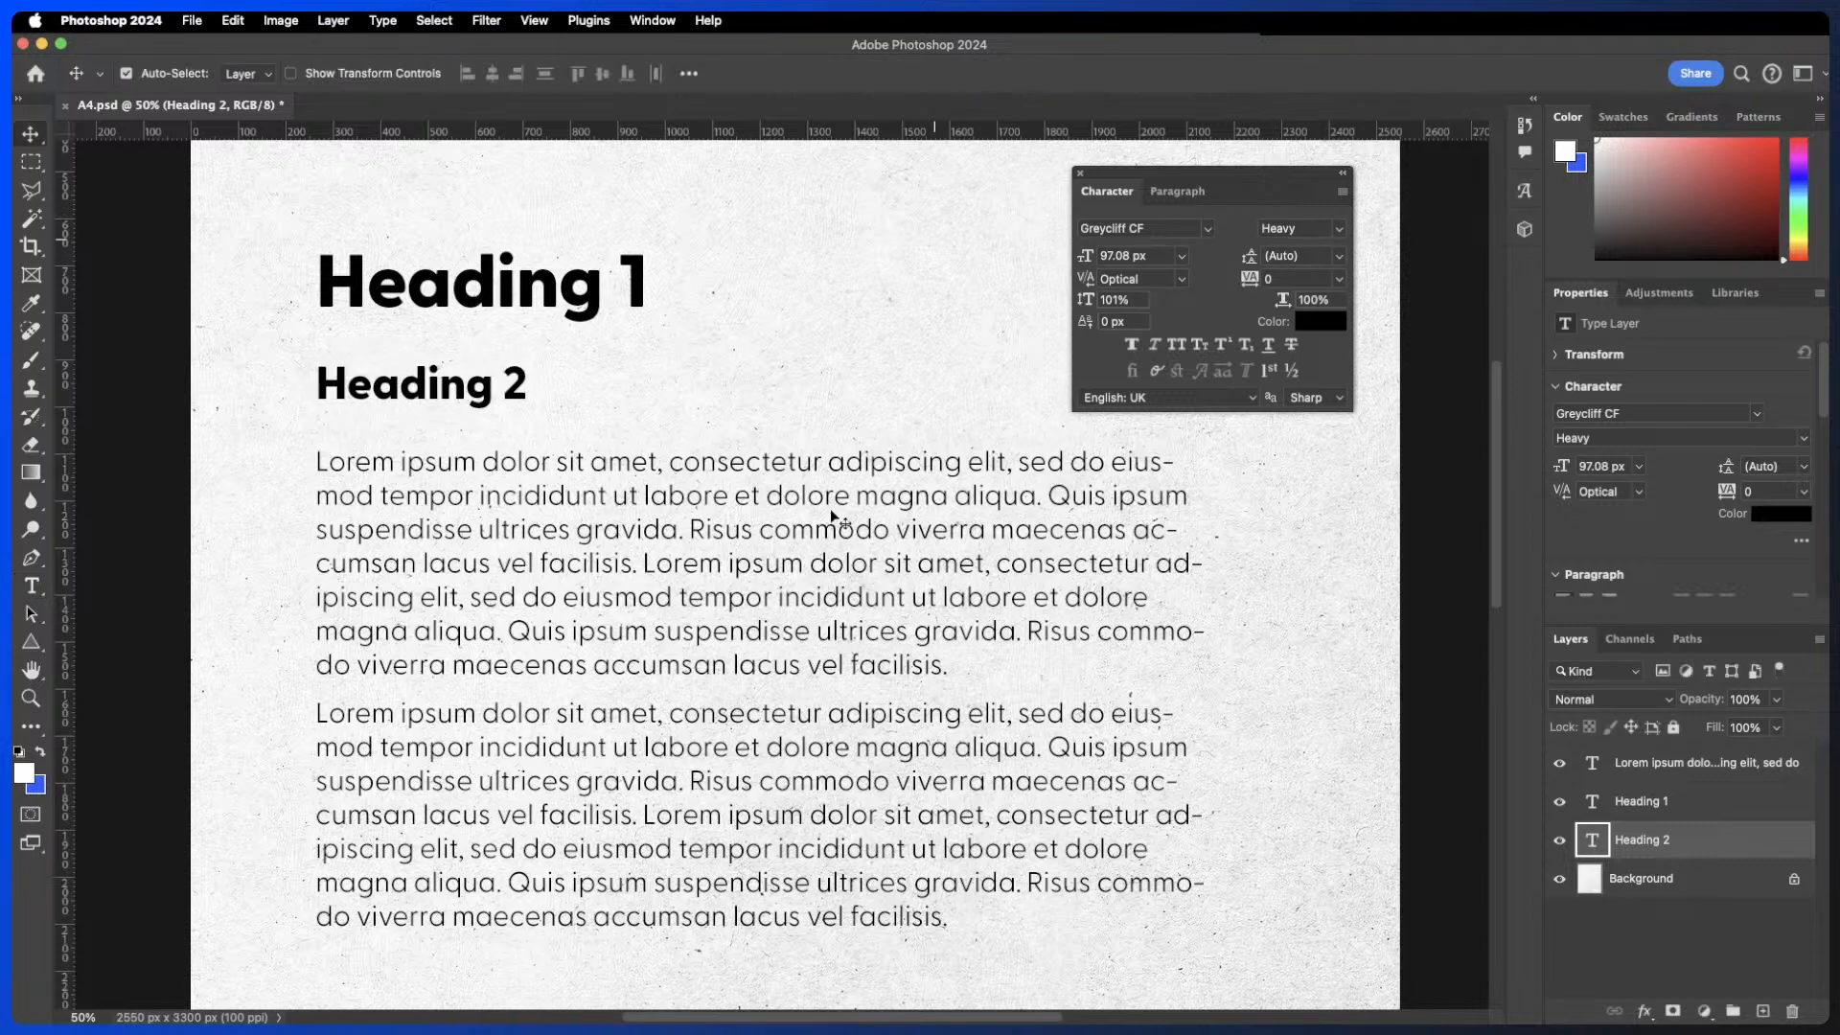
- Select all the body text and set its leading to 72 px
{"action": "left_click", "coordinate": [780, 512]}
{"action": "double_click", "coordinate": [780, 514]}
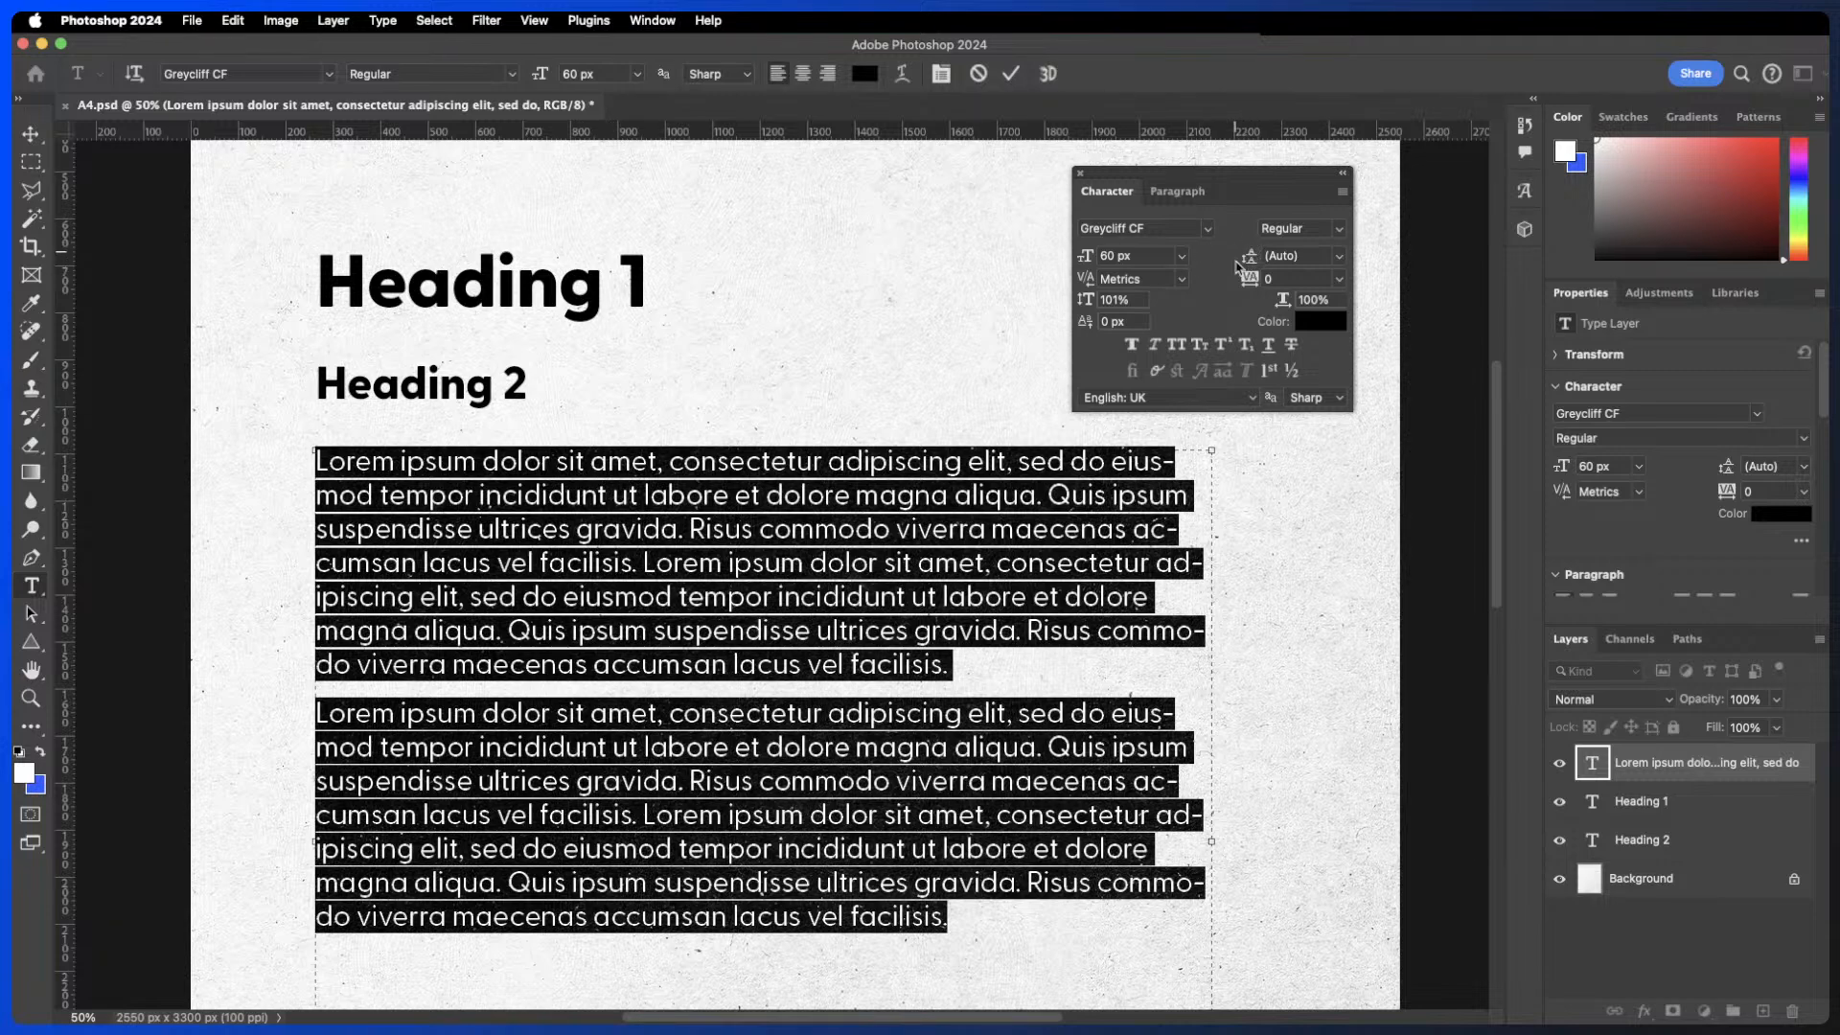
{"action": "mouse_move", "coordinate": [1249, 260]}
{"action": "left_mouse_down"}
{"action": "mouse_move", "coordinate": [1274, 257]}
{"action": "mouse_move", "coordinate": [1176, 249]}
{"action": "mouse_move", "coordinate": [1314, 244]}
{"action": "mouse_move", "coordinate": [1232, 250]}
{"action": "left_mouse_up"}
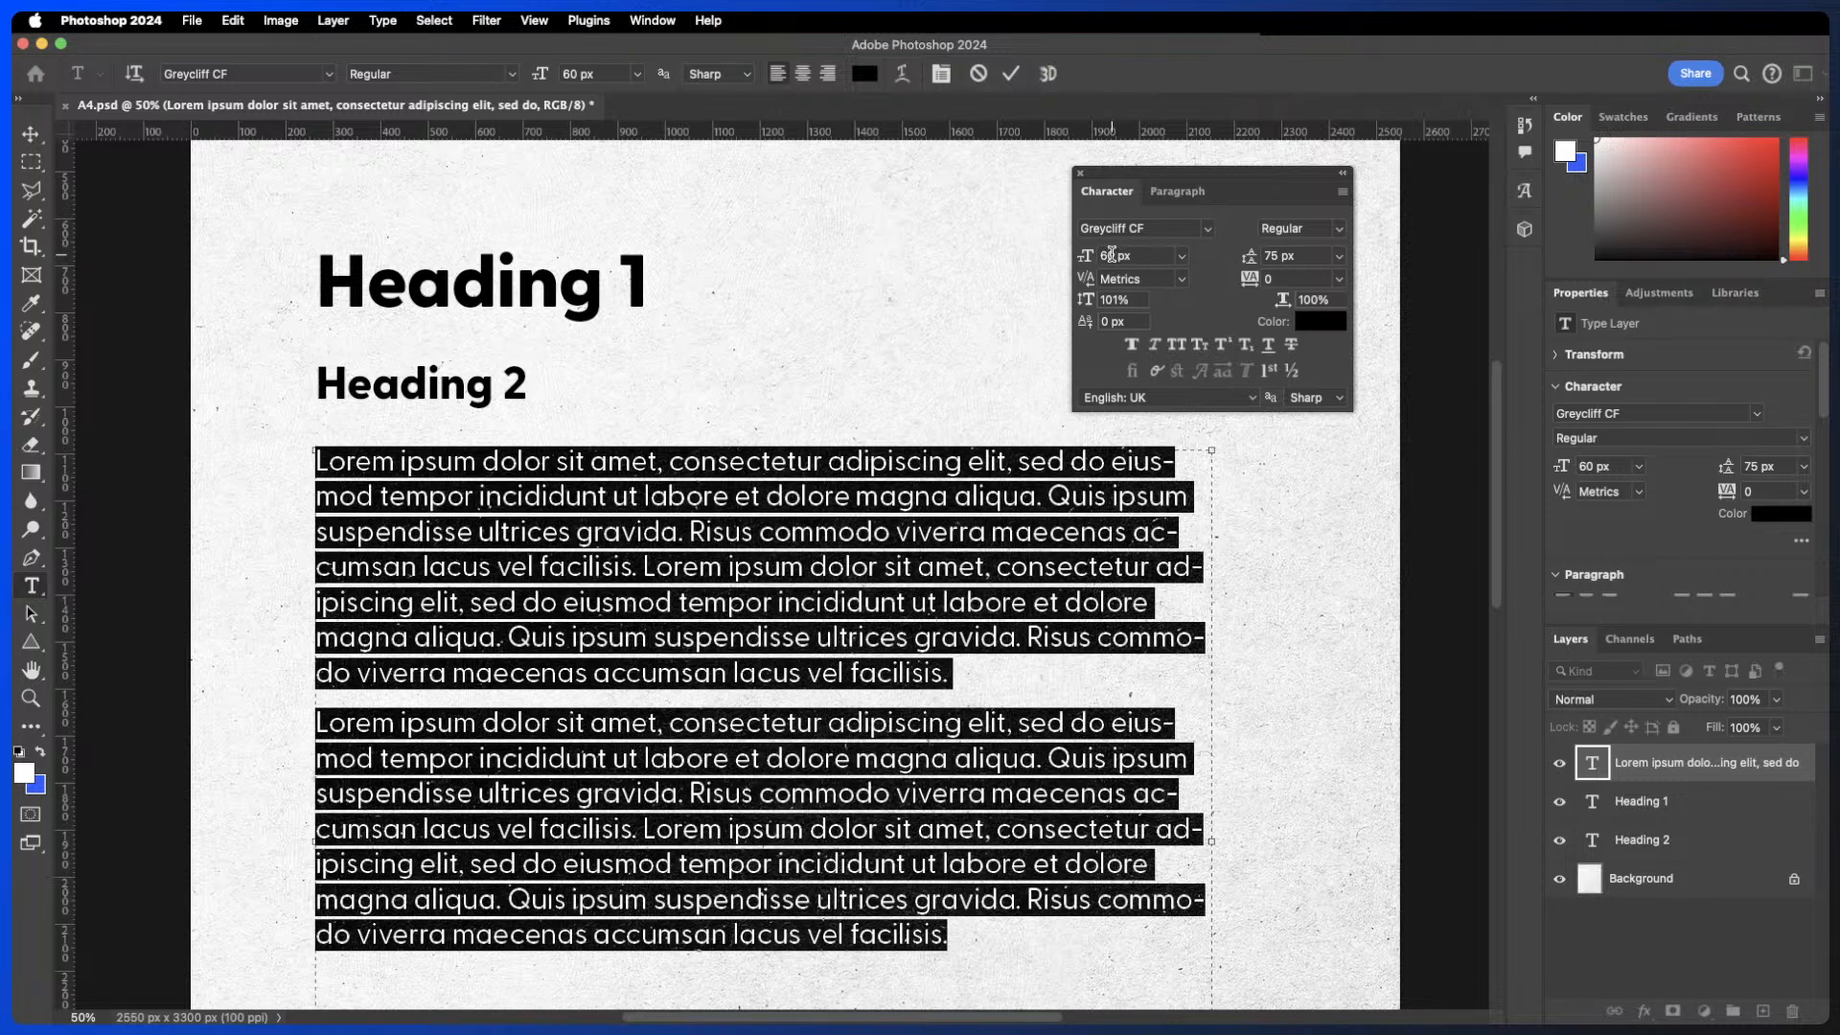
{"action": "left_click_drag", "start_coordinate": [1118, 256], "coordinate": [1097, 253]}
{"action": "left_click", "coordinate": [1303, 256]}
{"action": "type", "text": "72"}
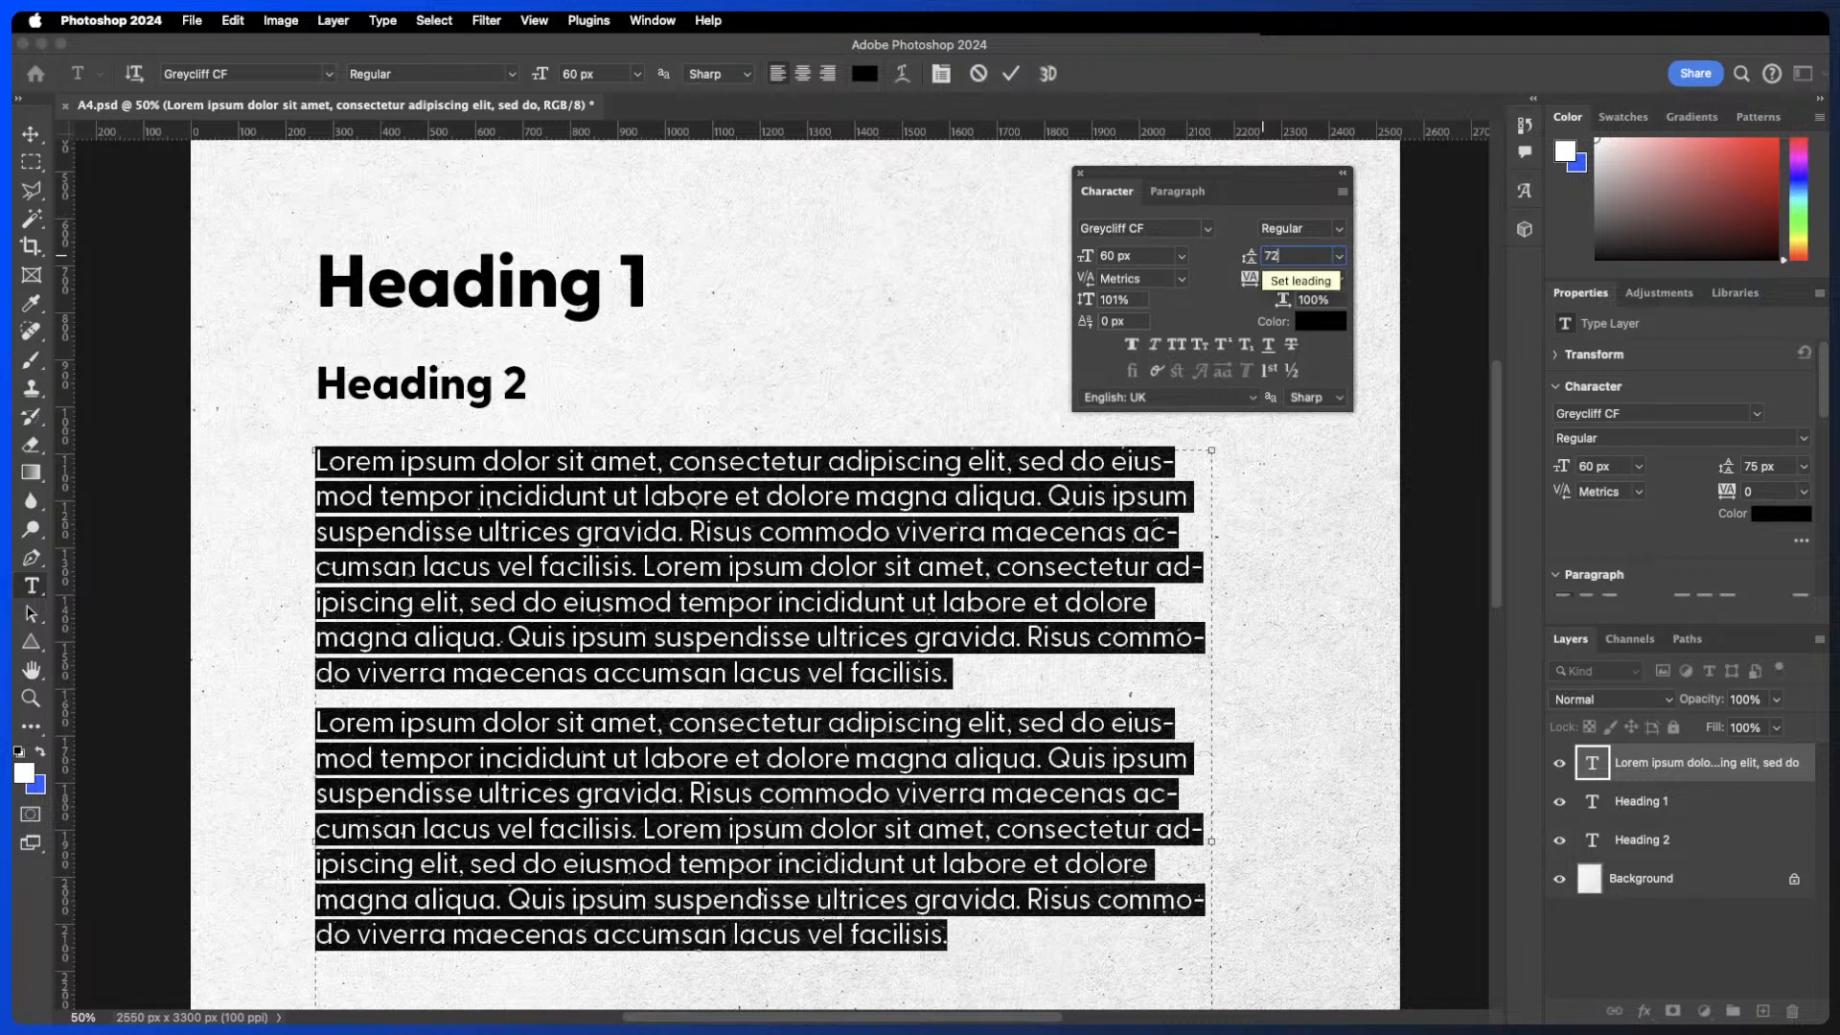
{"action": "key", "text": "Return"}
{"action": "left_click", "coordinate": [1008, 75]}
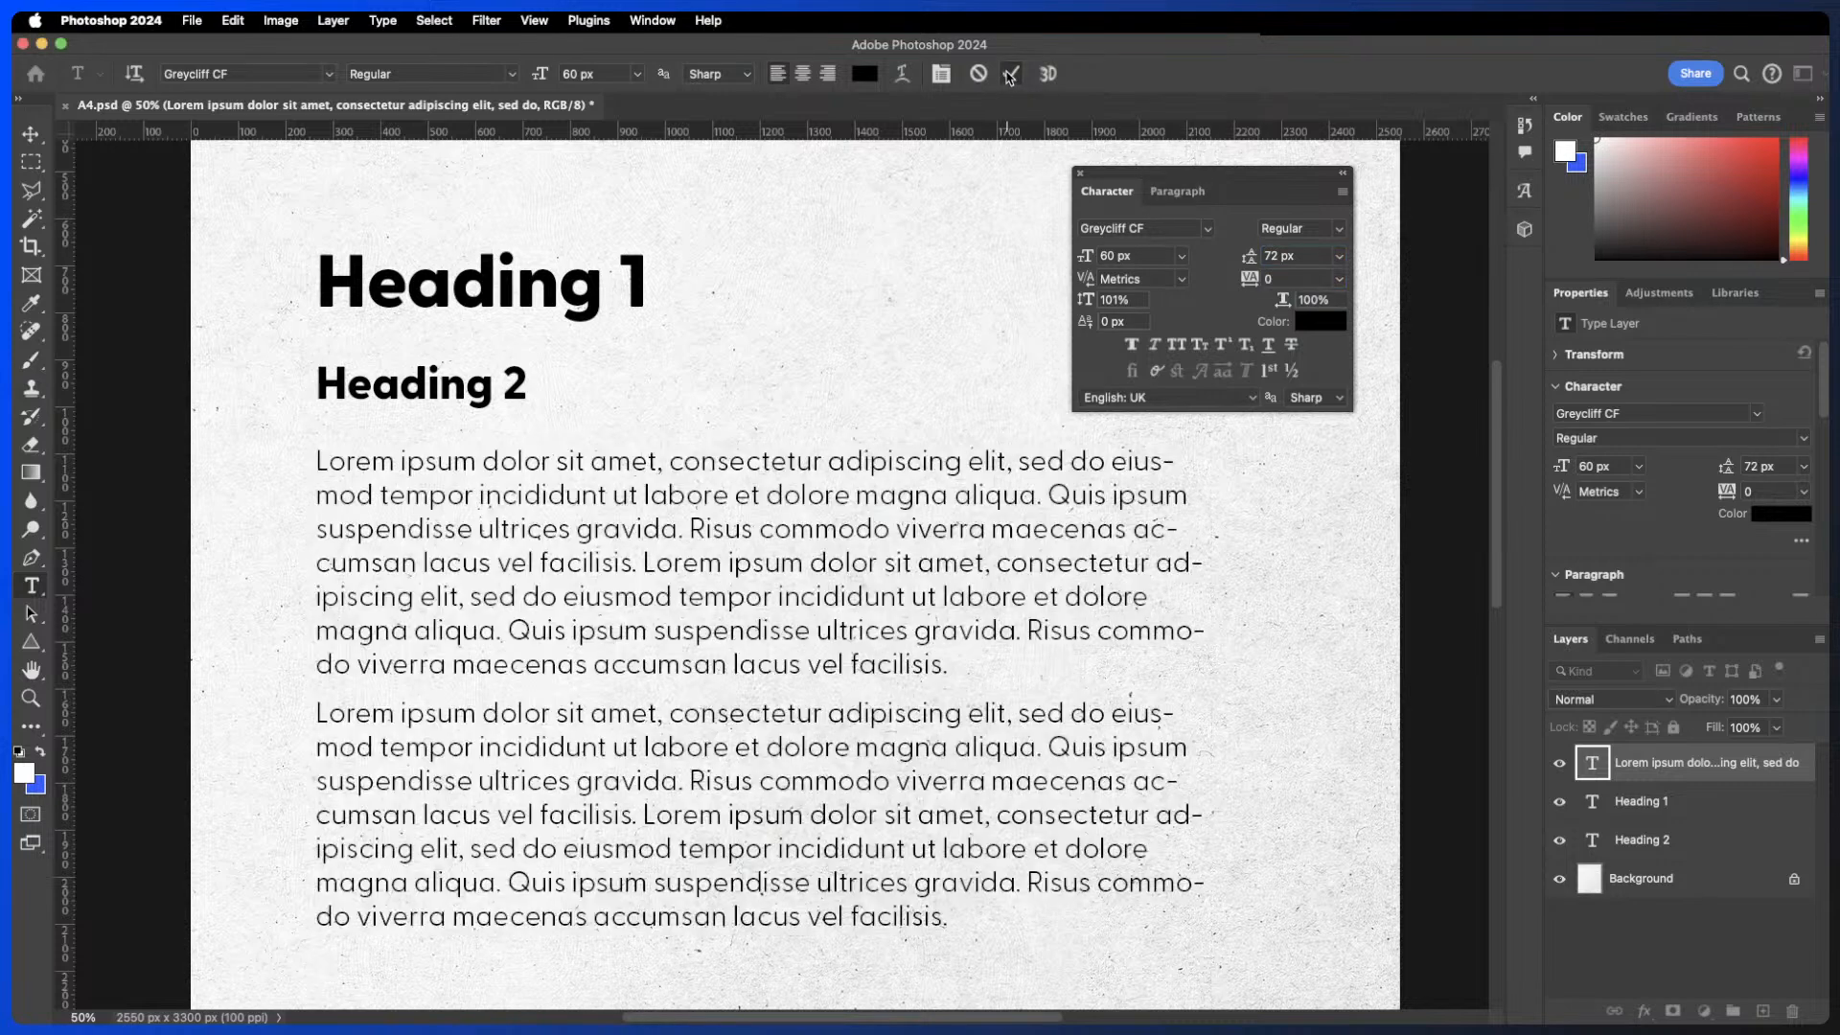
- Set the body text's leading to 120 px
{"action": "key", "text": "v"}
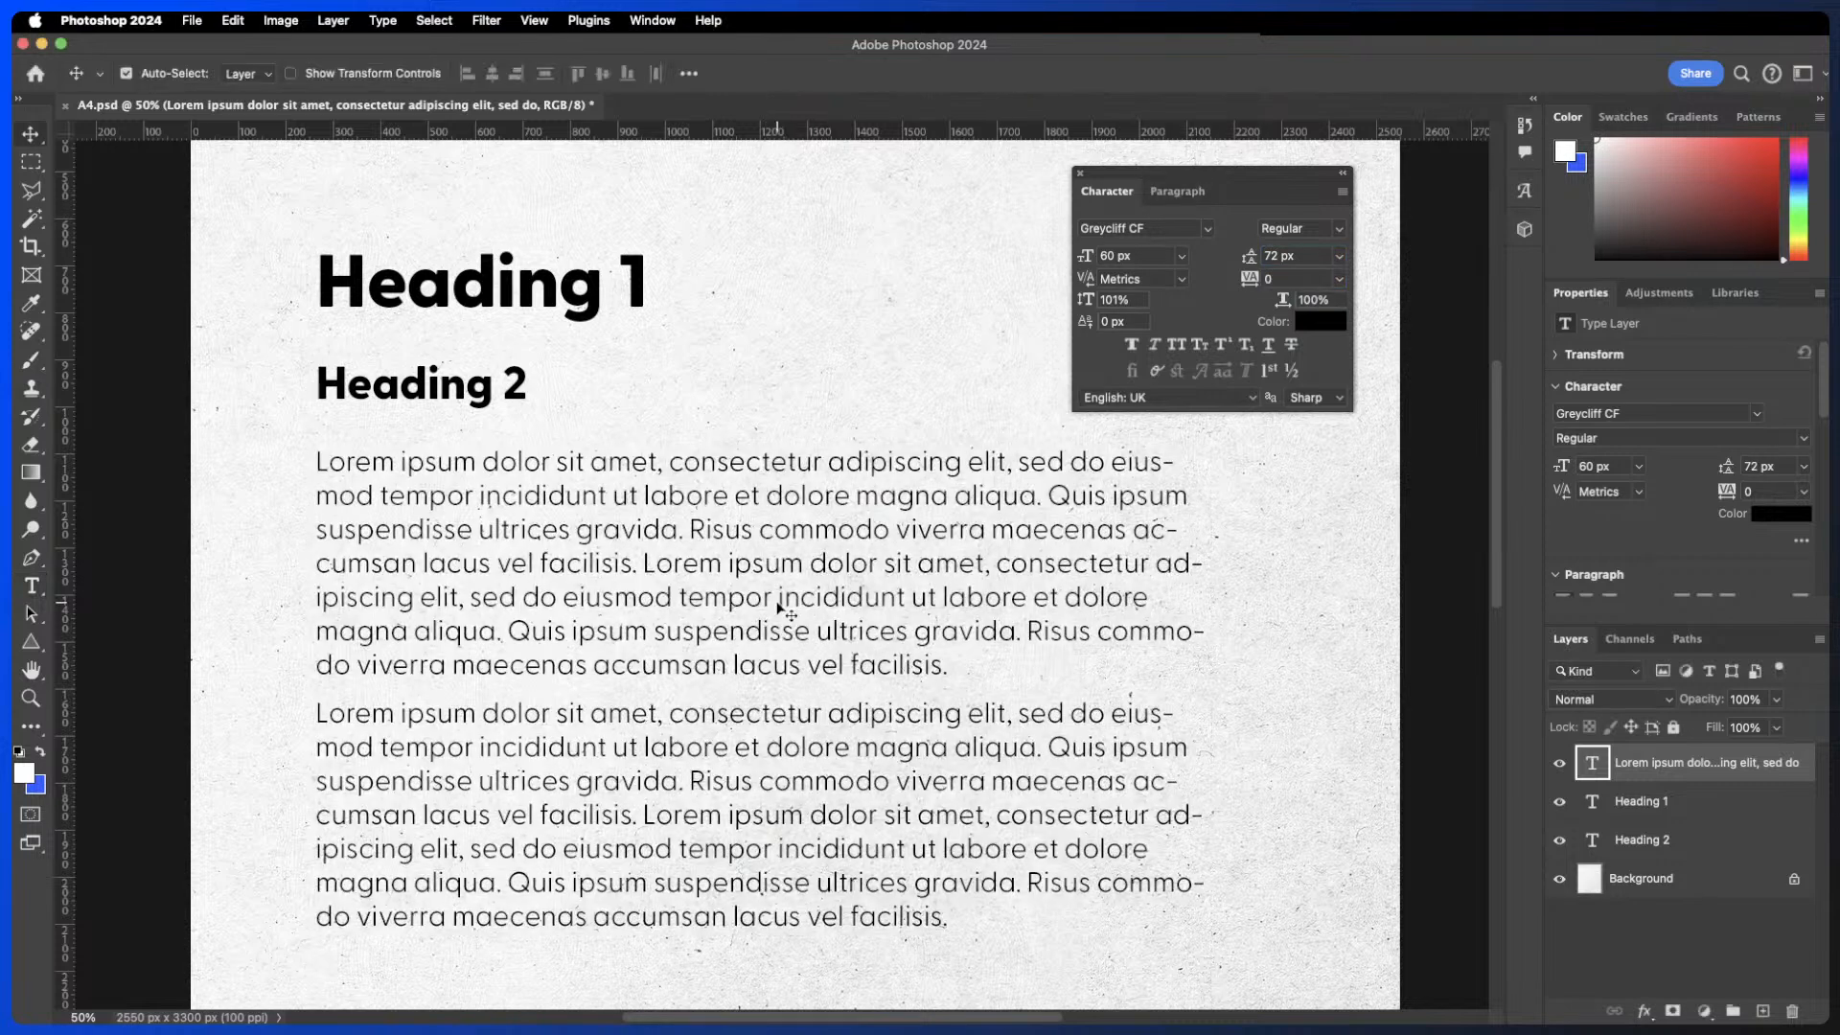
{"action": "double_click", "coordinate": [778, 603]}
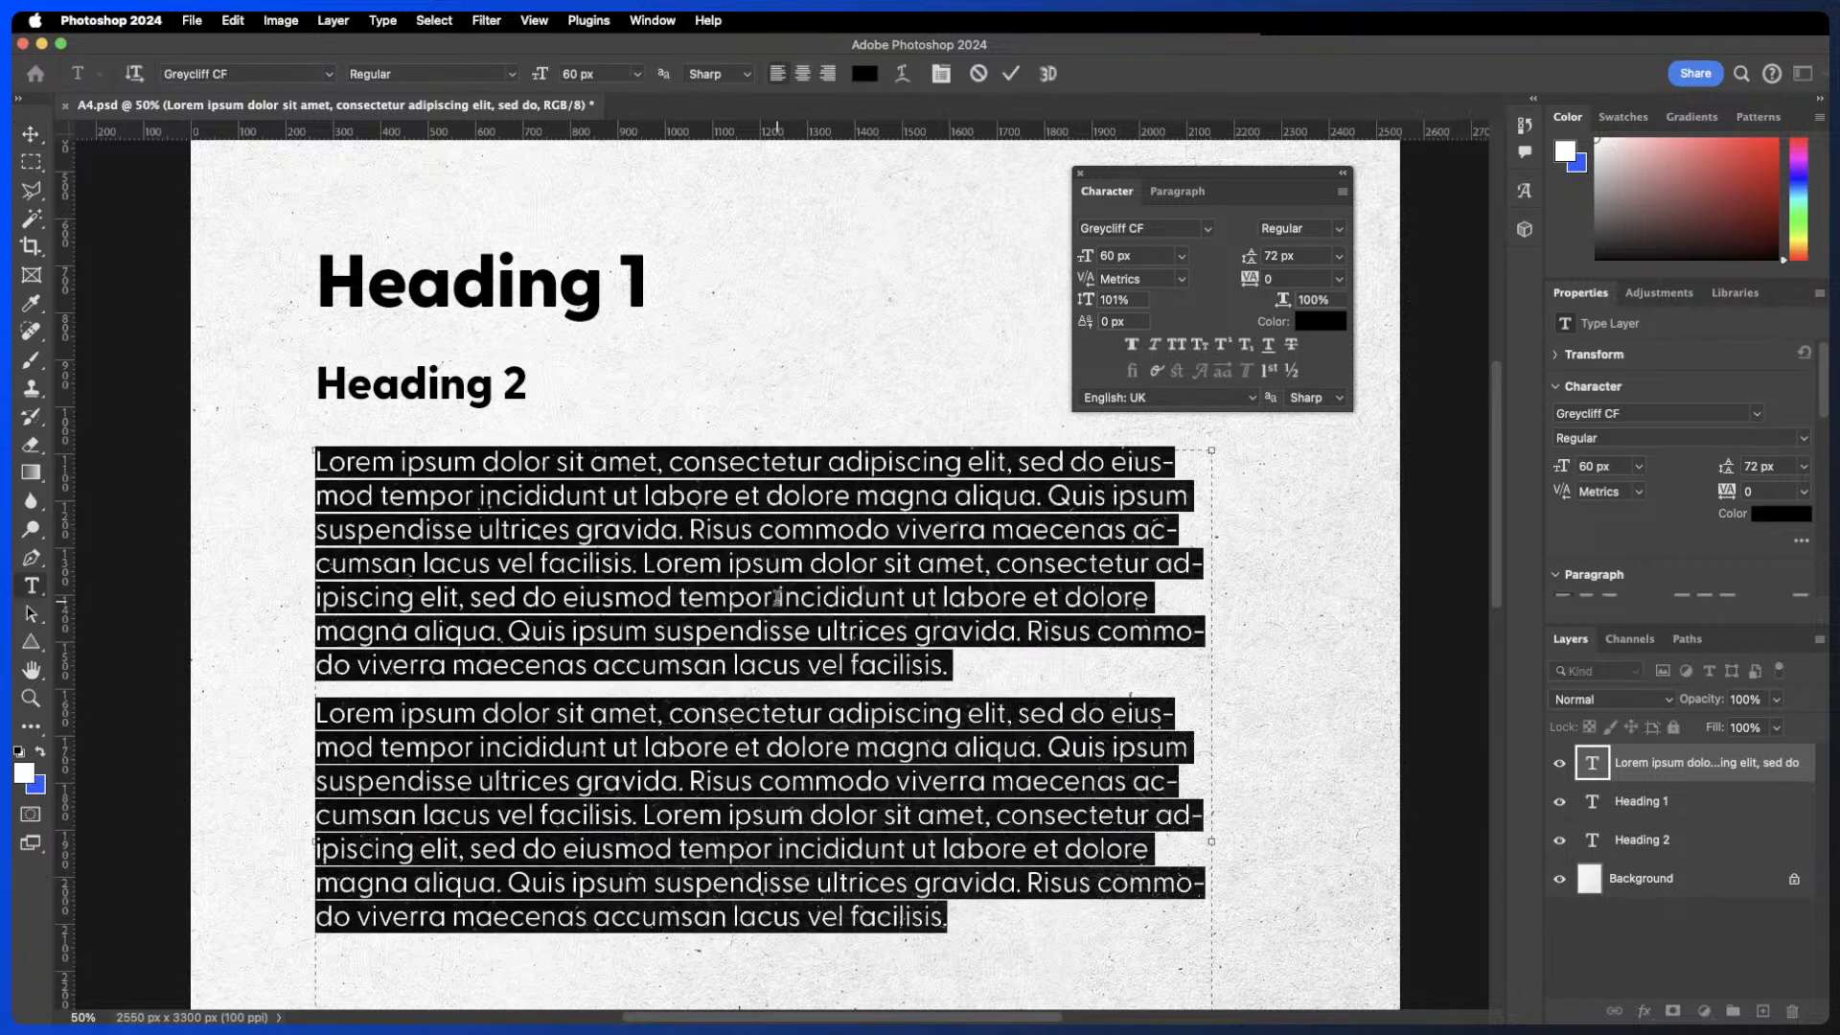
{"action": "left_click", "coordinate": [1305, 258]}
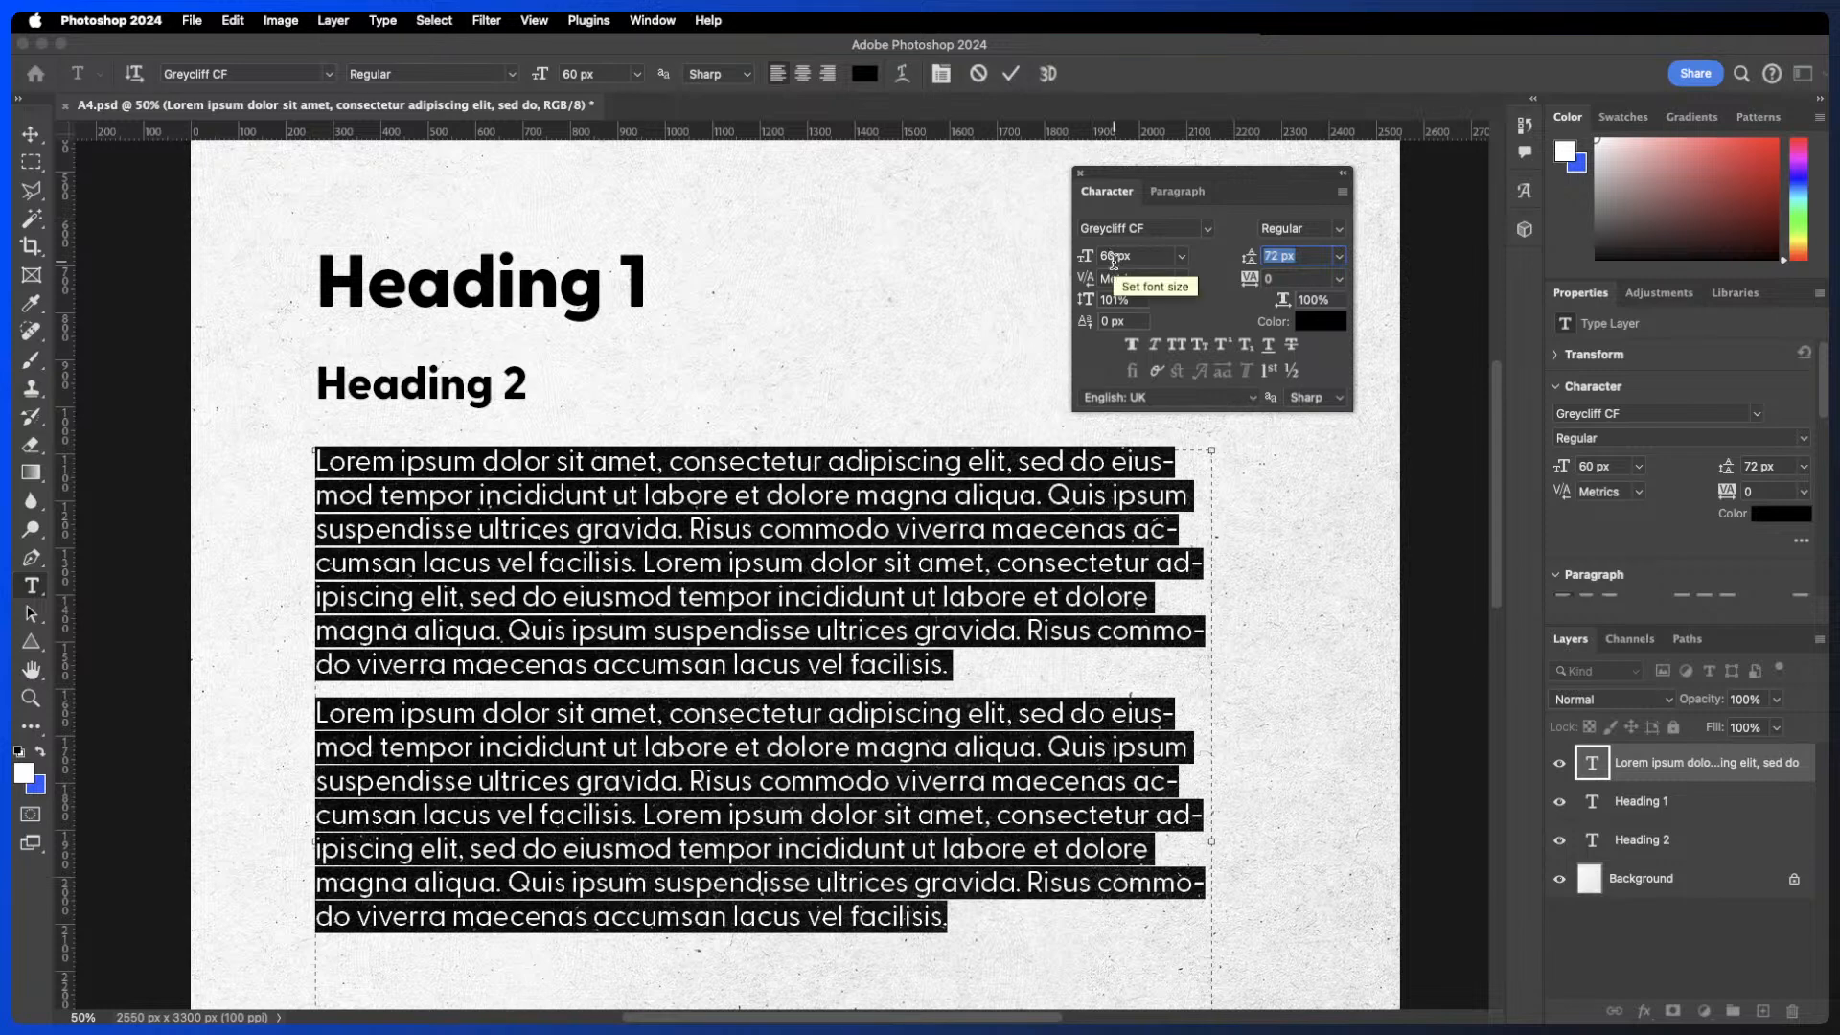
{"action": "type", "text": "120"}
{"action": "key", "text": "Return"}
{"action": "left_click", "coordinate": [1010, 73]}
- Set the body text's leading to 84 px
{"action": "key", "text": "v"}
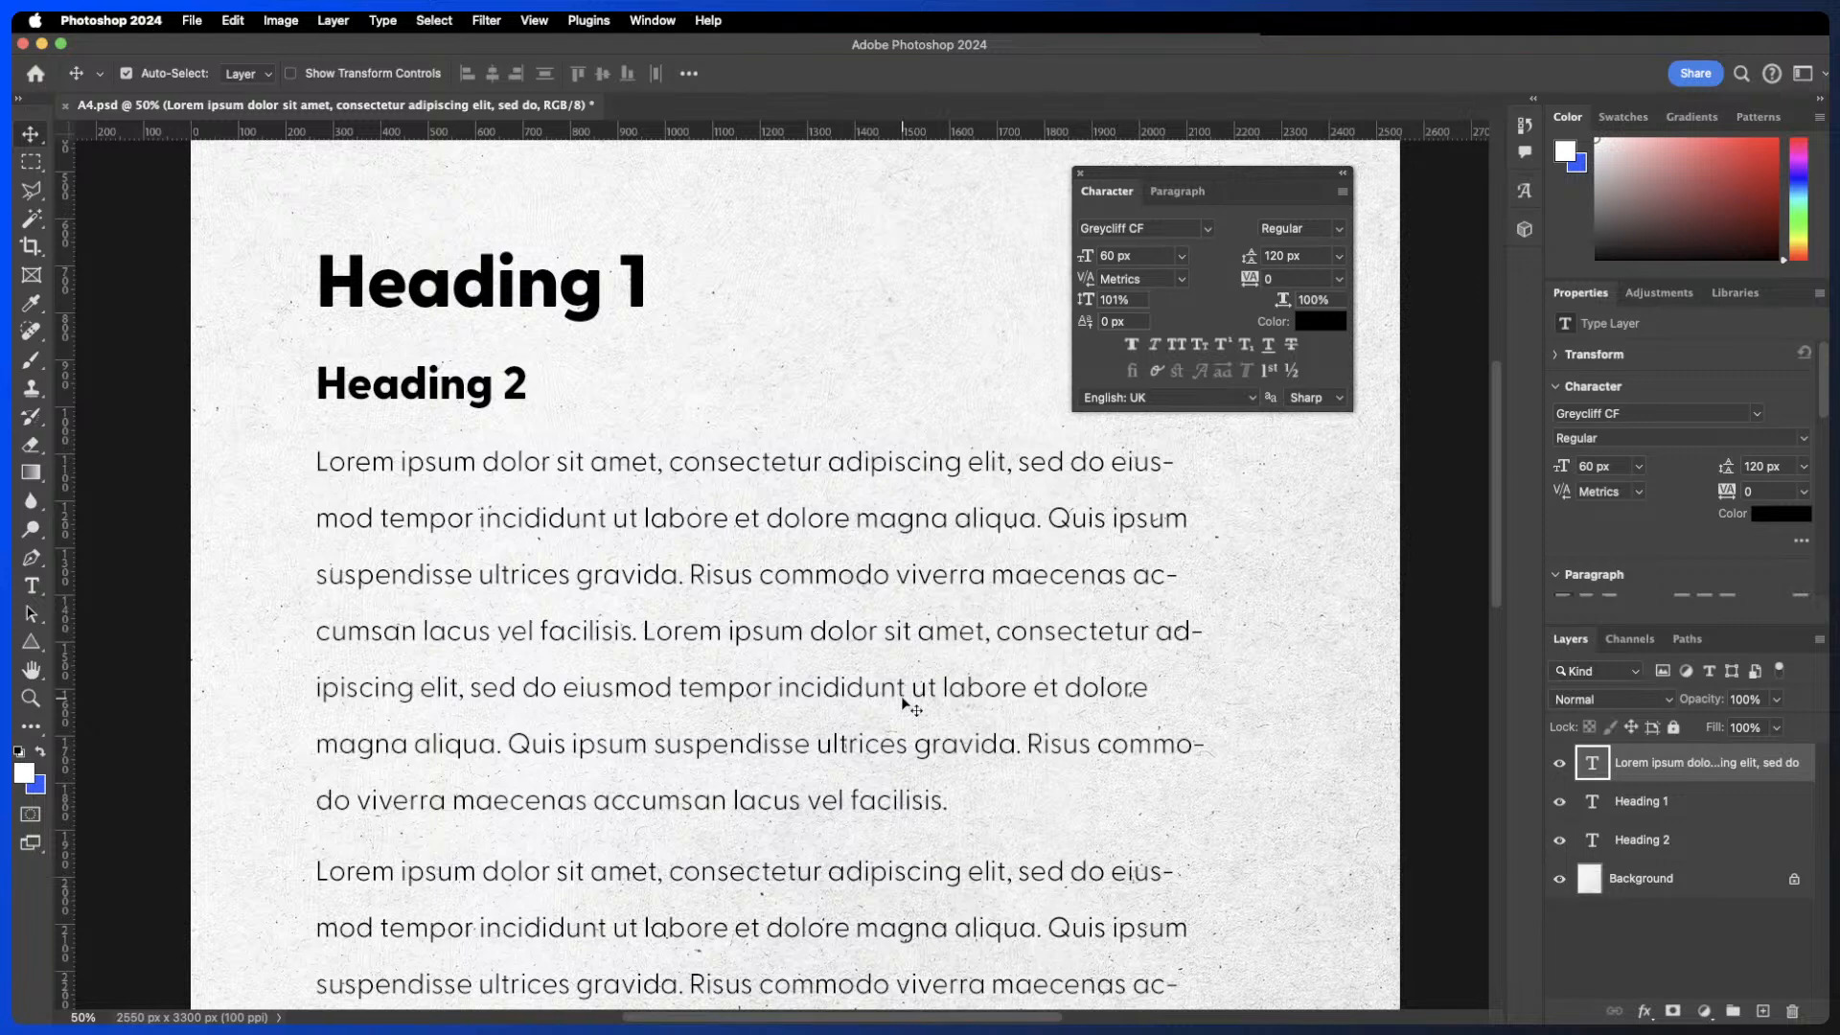
{"action": "double_click", "coordinate": [903, 707]}
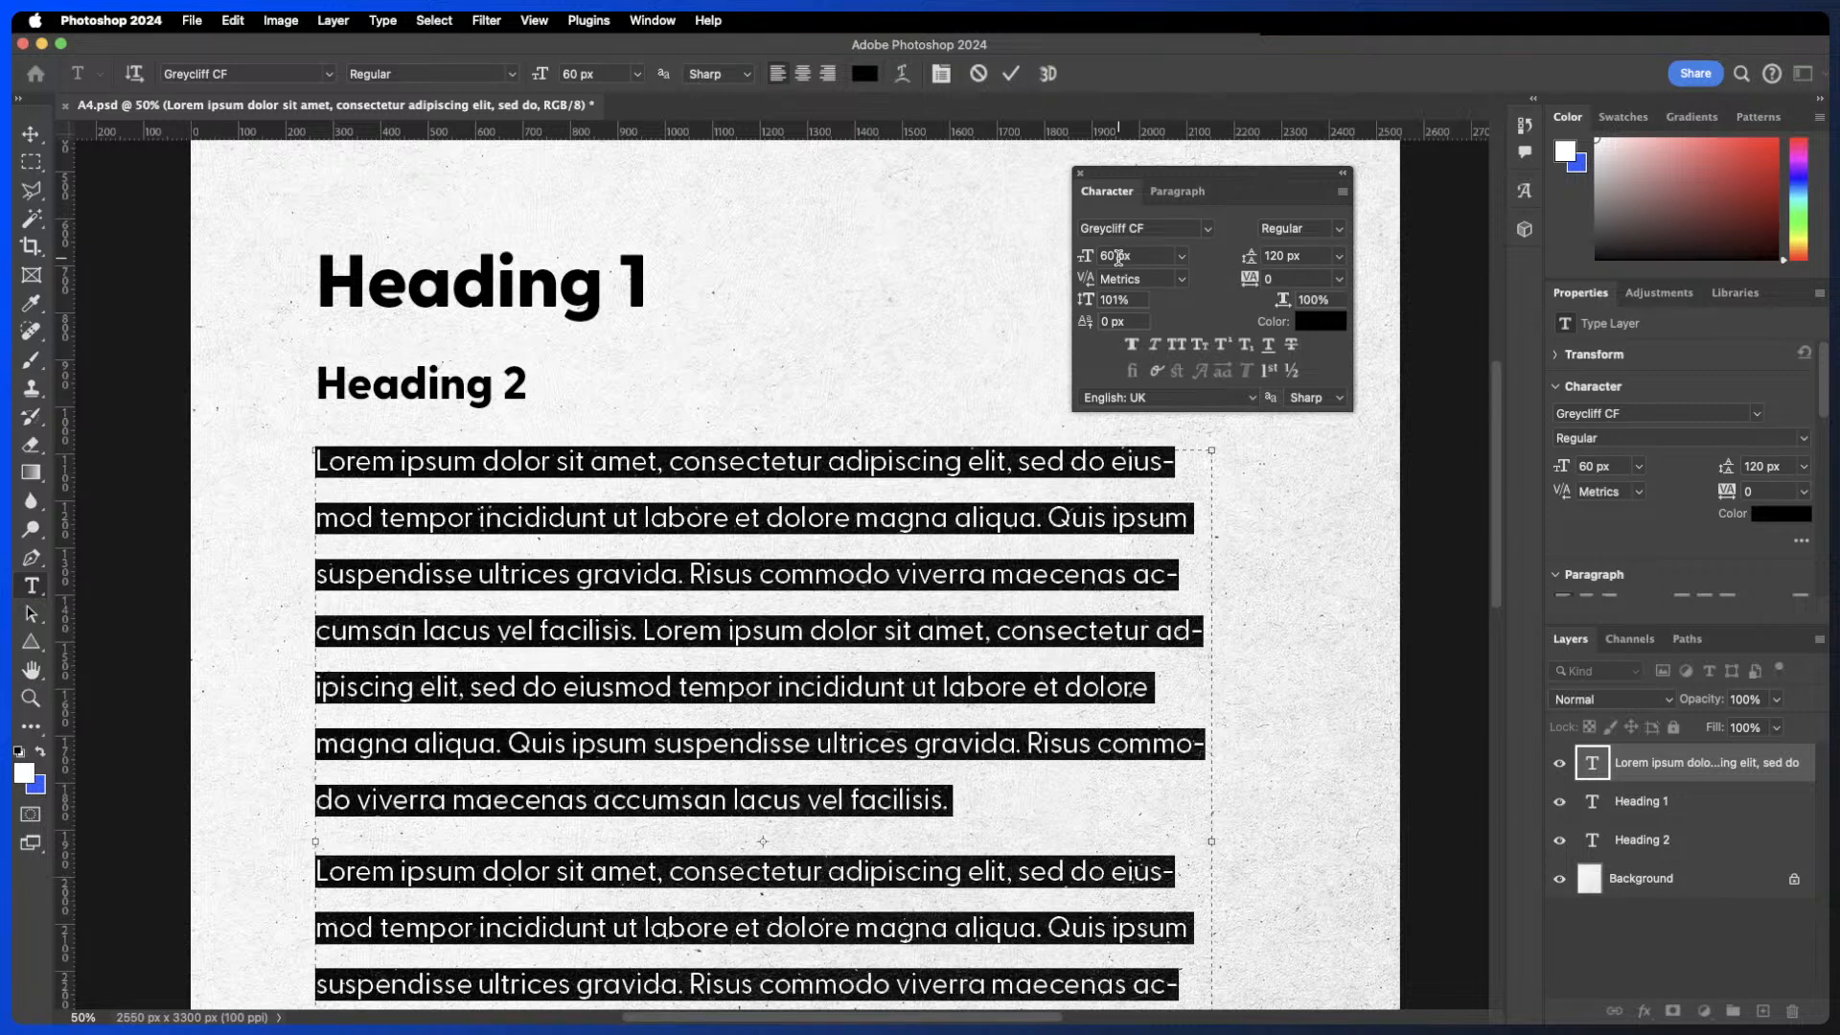
{"action": "left_click", "coordinate": [1308, 257]}
{"action": "type", "text": "84"}
{"action": "key", "text": "Return"}
{"action": "left_click", "coordinate": [1011, 73]}
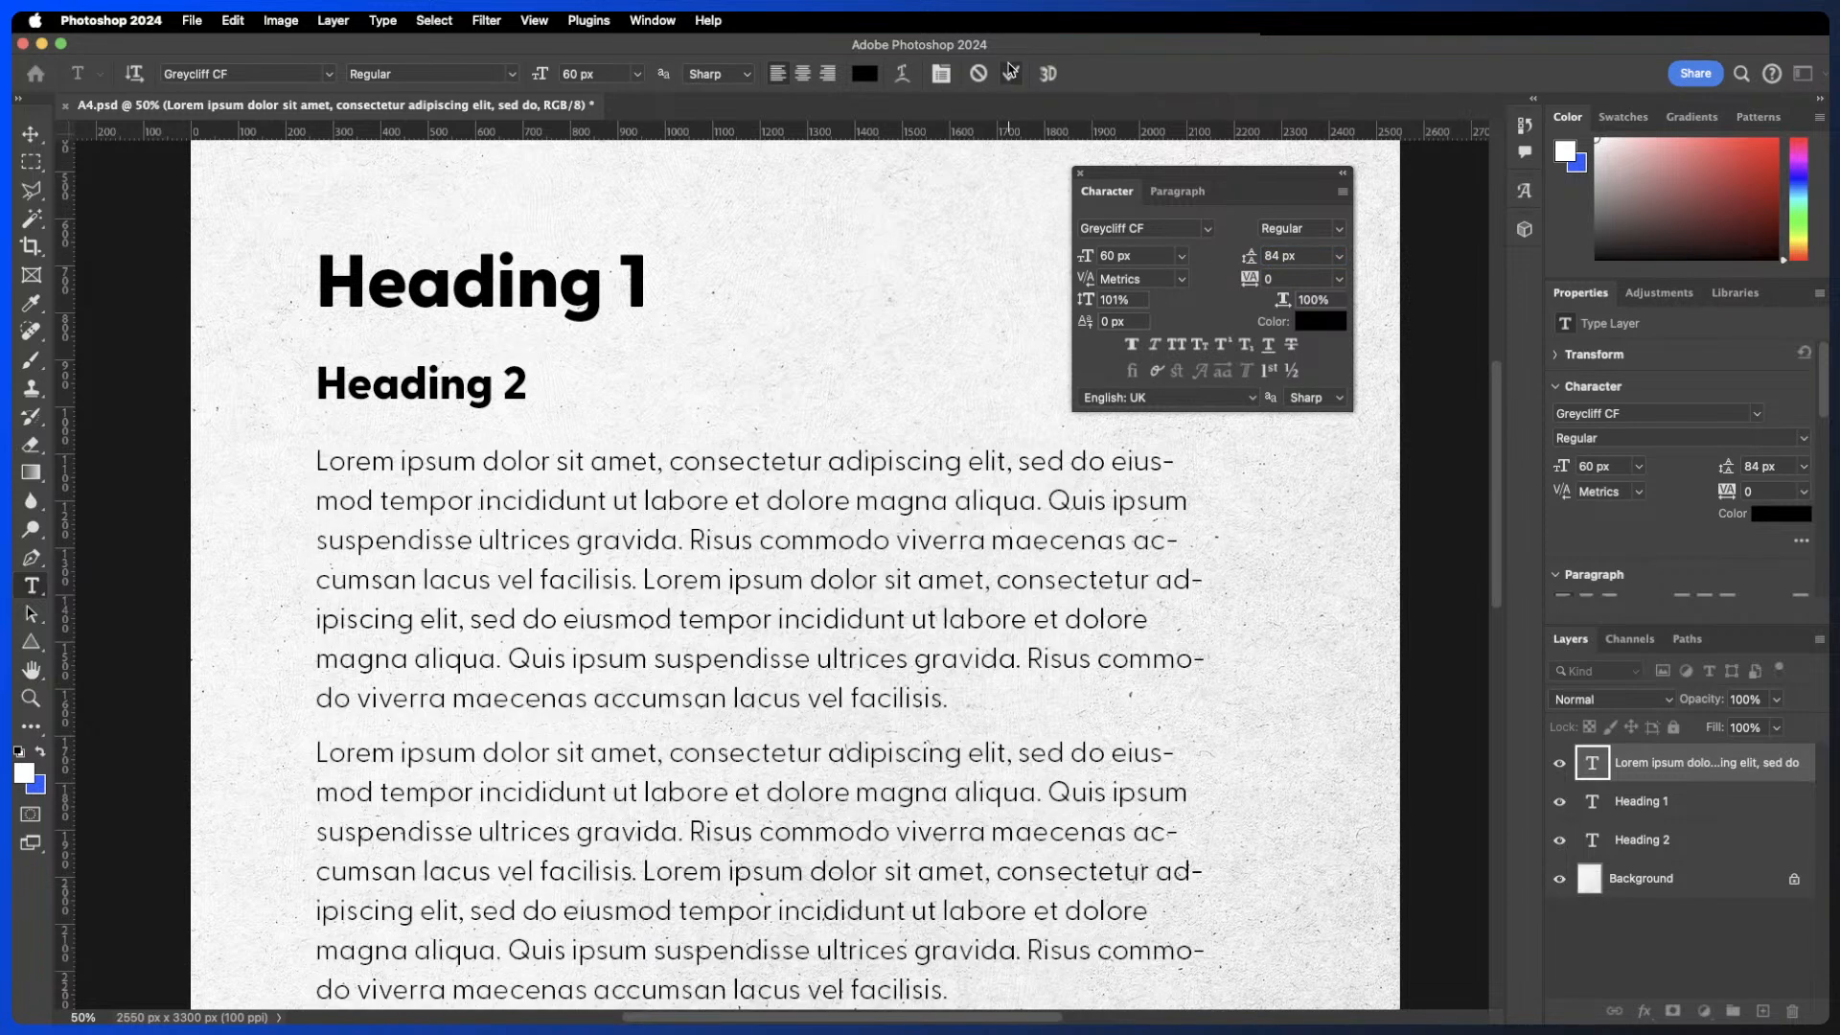
- Scrub the body text's leading down to about 59 px, then set it back to 84 px
{"action": "key", "text": "v"}
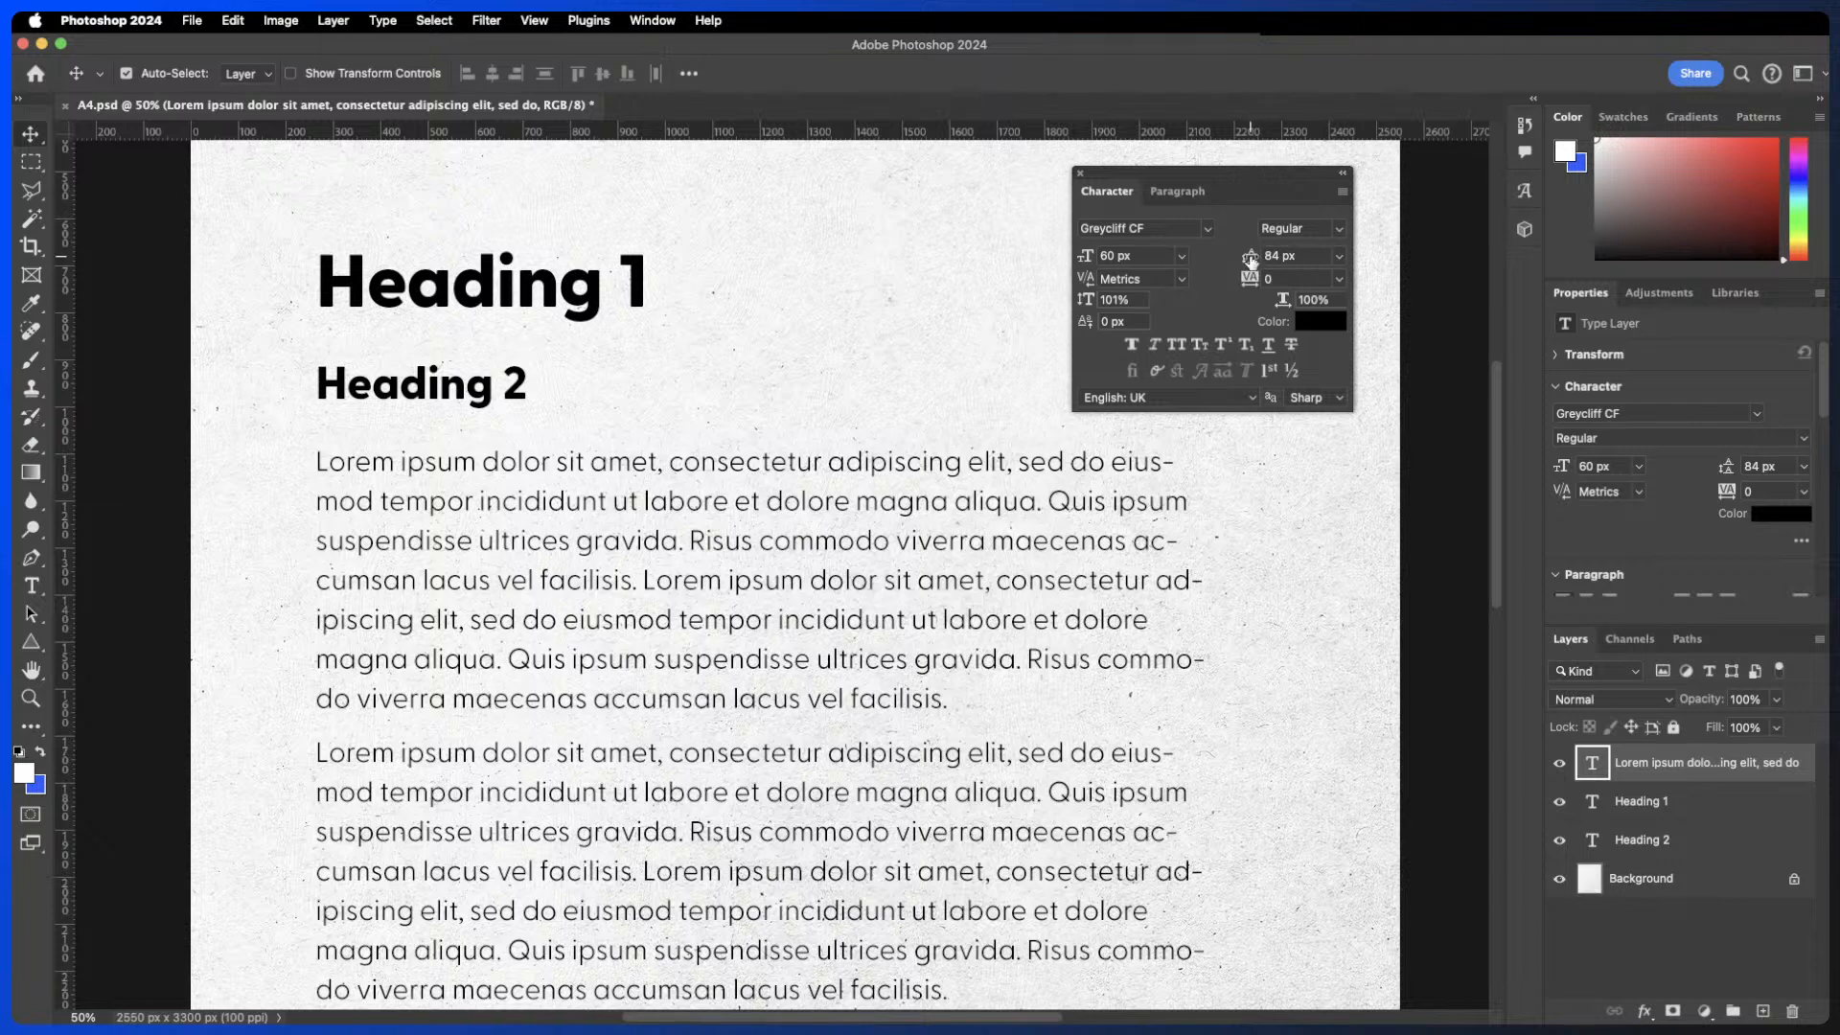
{"action": "left_click_drag", "start_coordinate": [1250, 260], "coordinate": [1217, 261]}
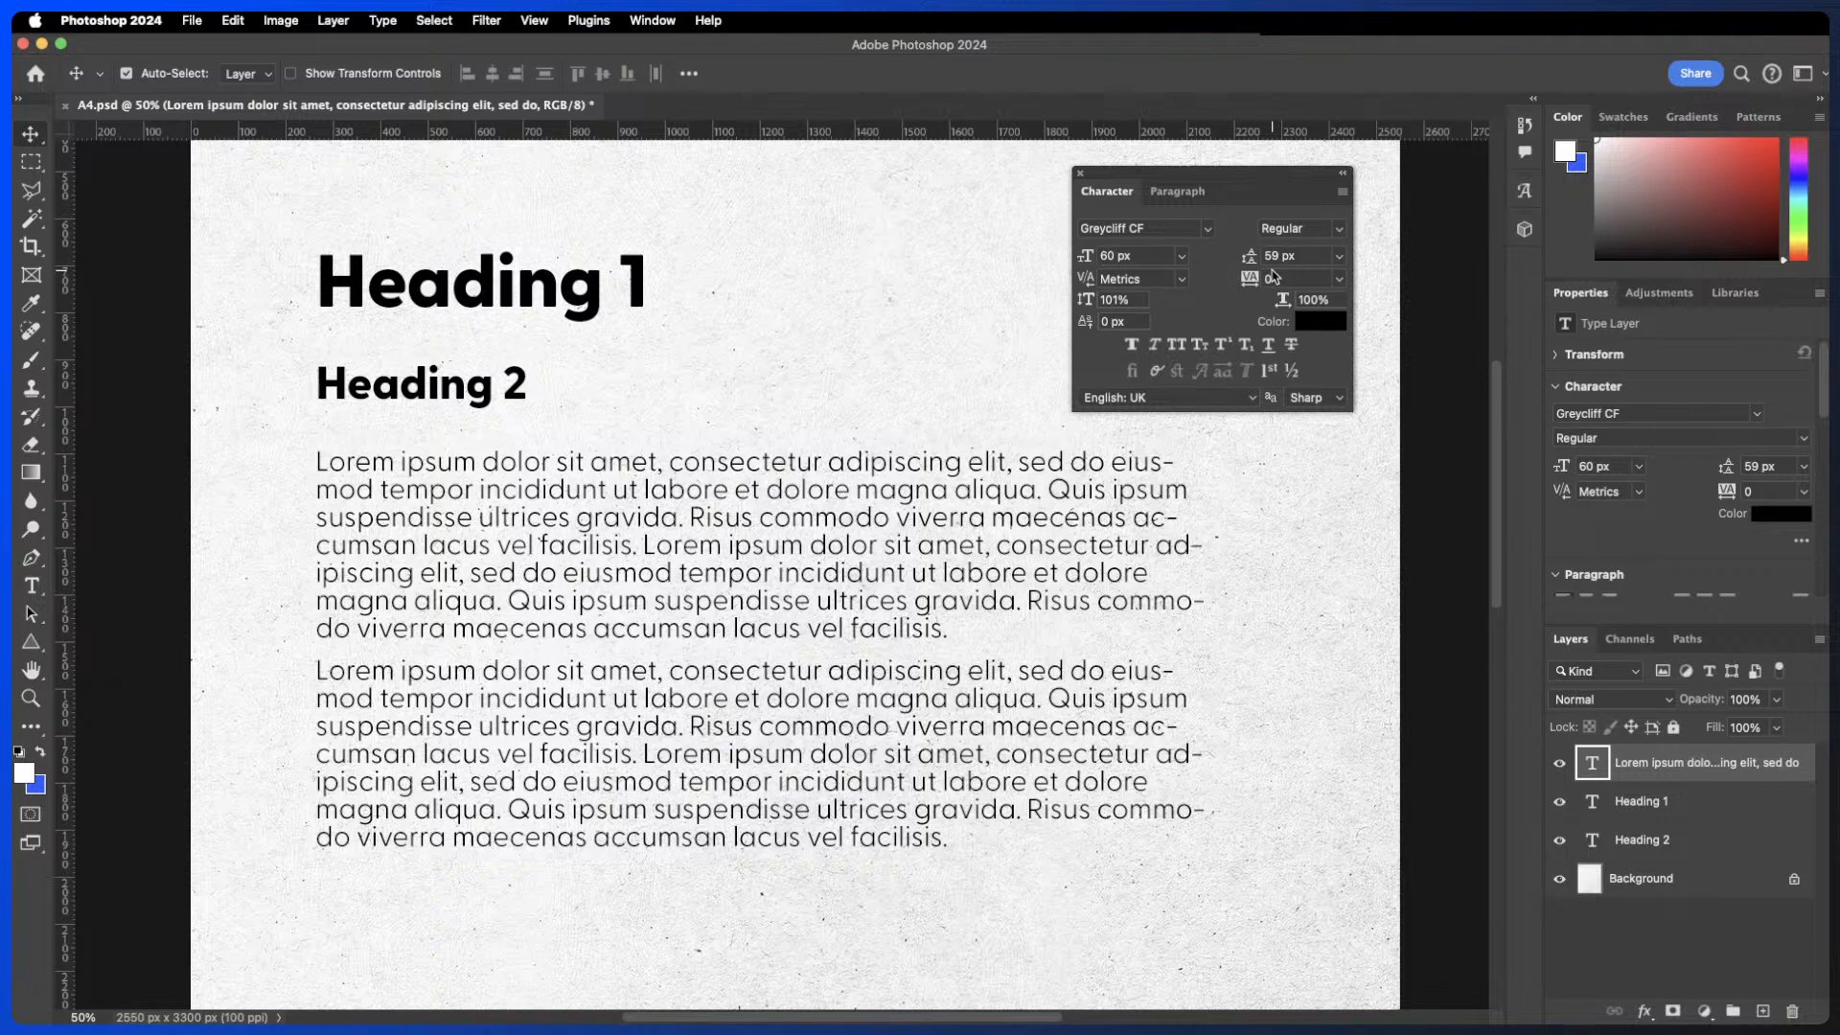
{"action": "left_click", "coordinate": [1303, 256]}
{"action": "type", "text": "84"}
{"action": "key", "text": "Return"}
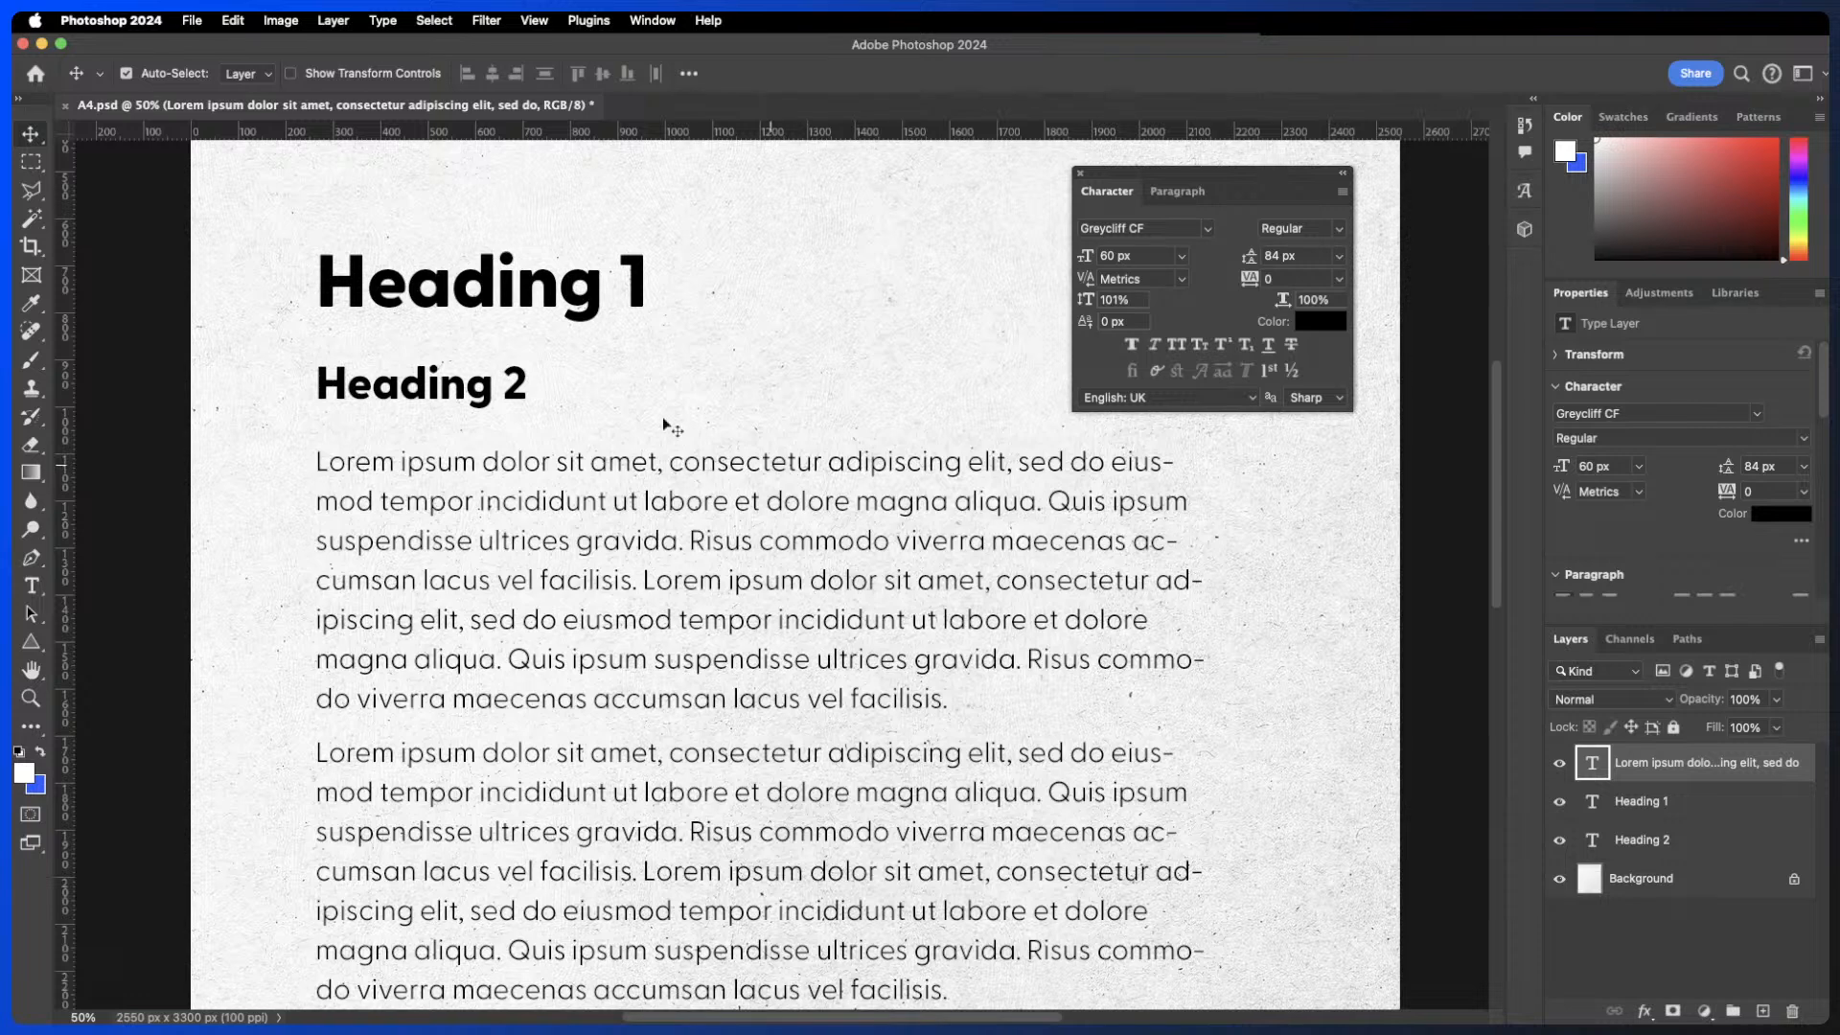
- Try drawing a horizontal line about 1206 px long under the first body line, then undo it
{"action": "left_click", "coordinate": [31, 641]}
{"action": "left_click", "coordinate": [108, 720]}
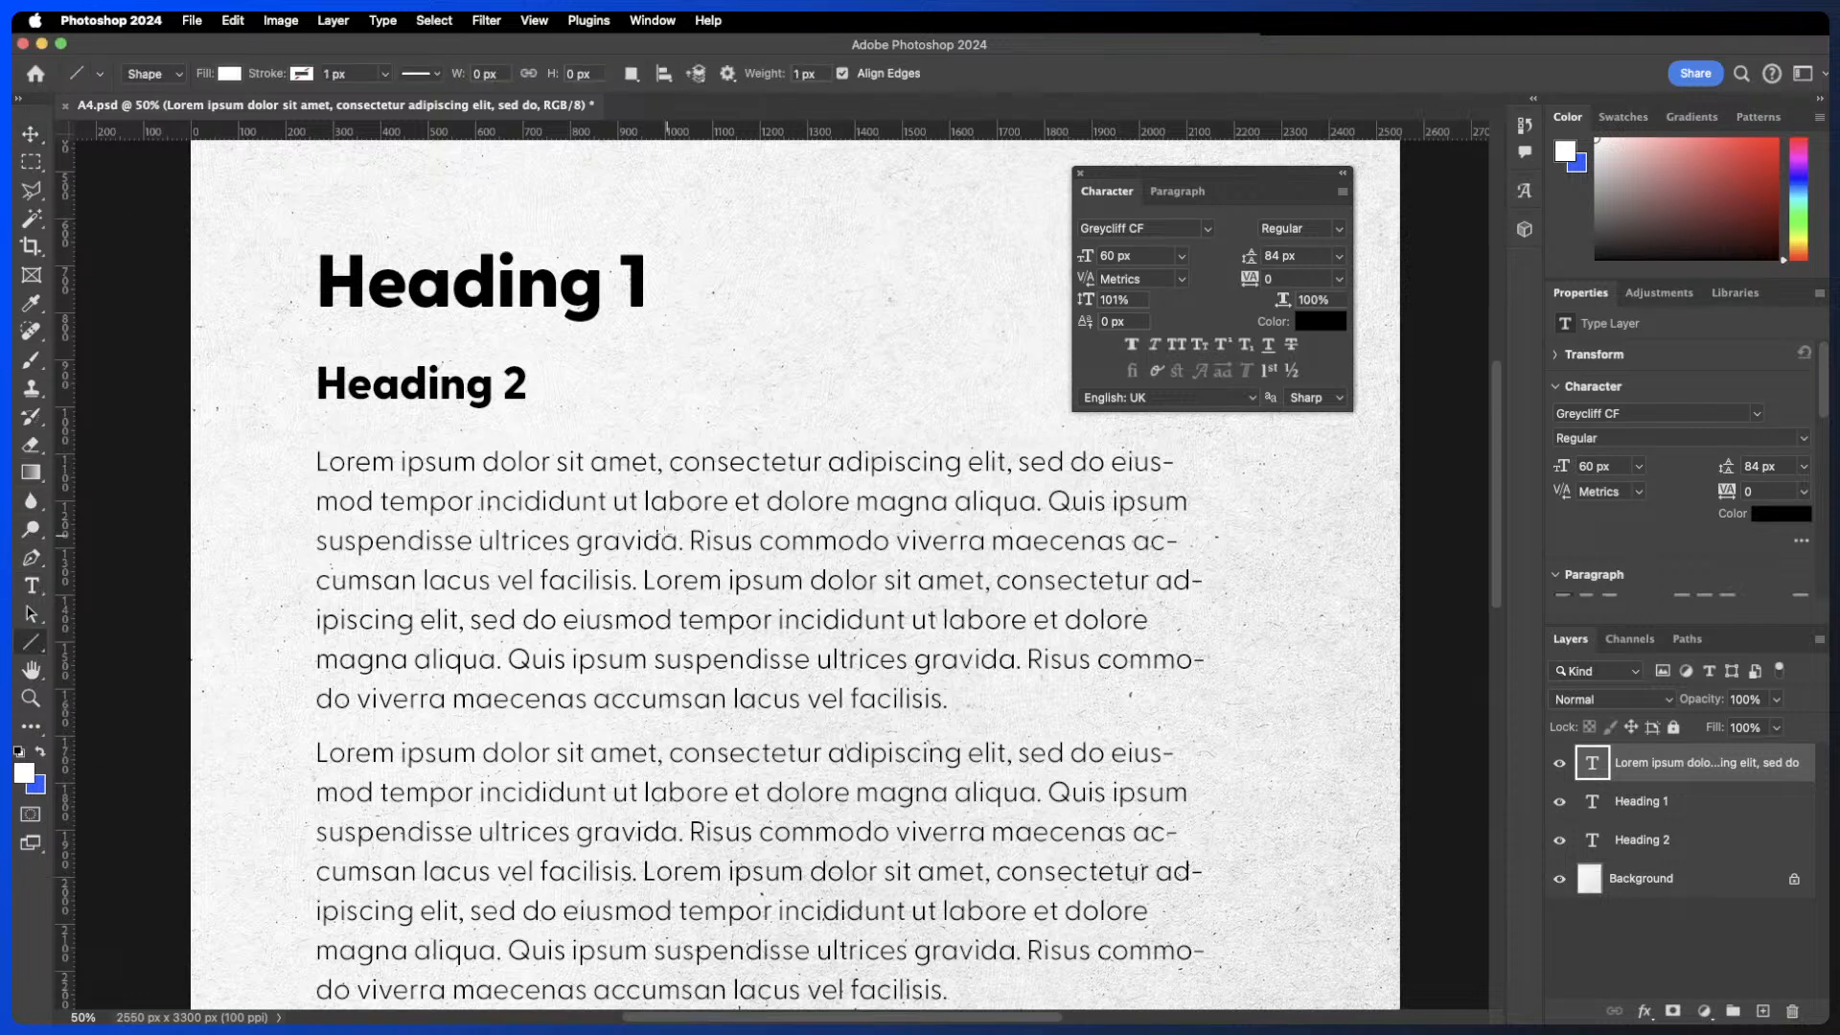
{"action": "mouse_move", "coordinate": [670, 470]}
{"action": "left_mouse_down"}
{"action": "mouse_move", "coordinate": [1275, 475]}
{"action": "mouse_move", "coordinate": [1242, 470]}
{"action": "left_mouse_up"}
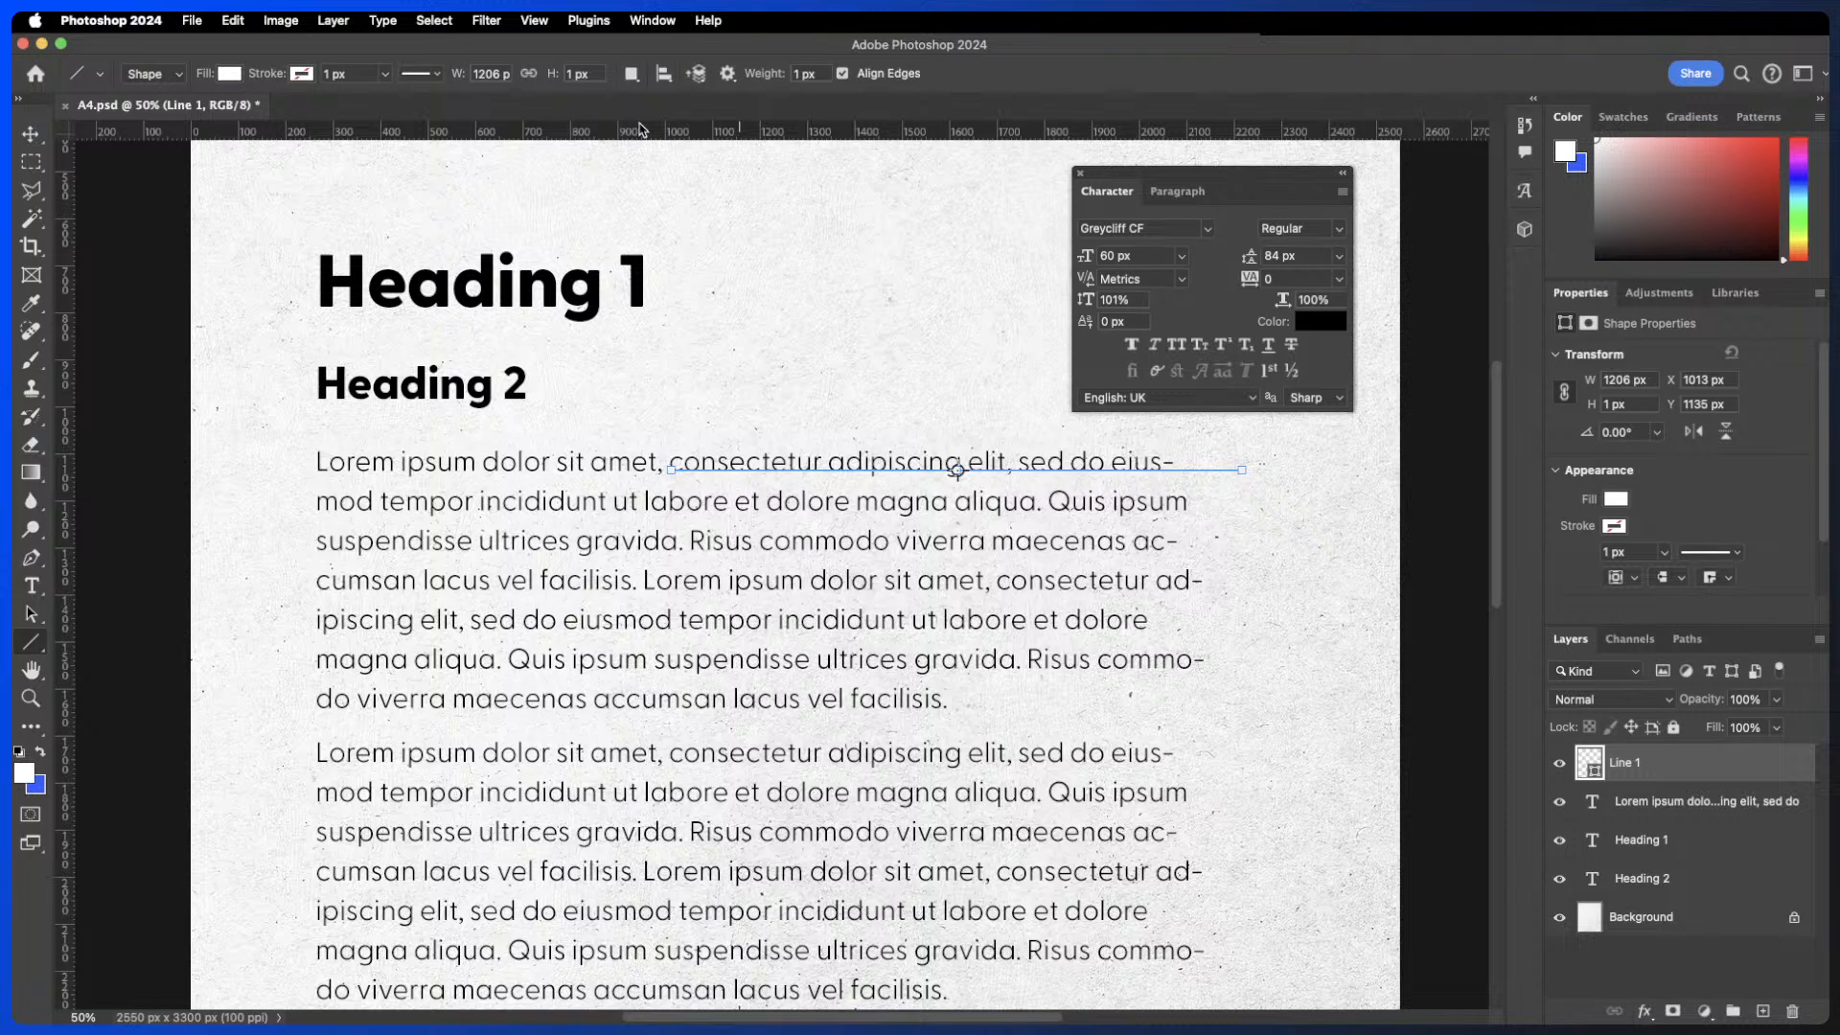
{"action": "key", "text": "super+z"}
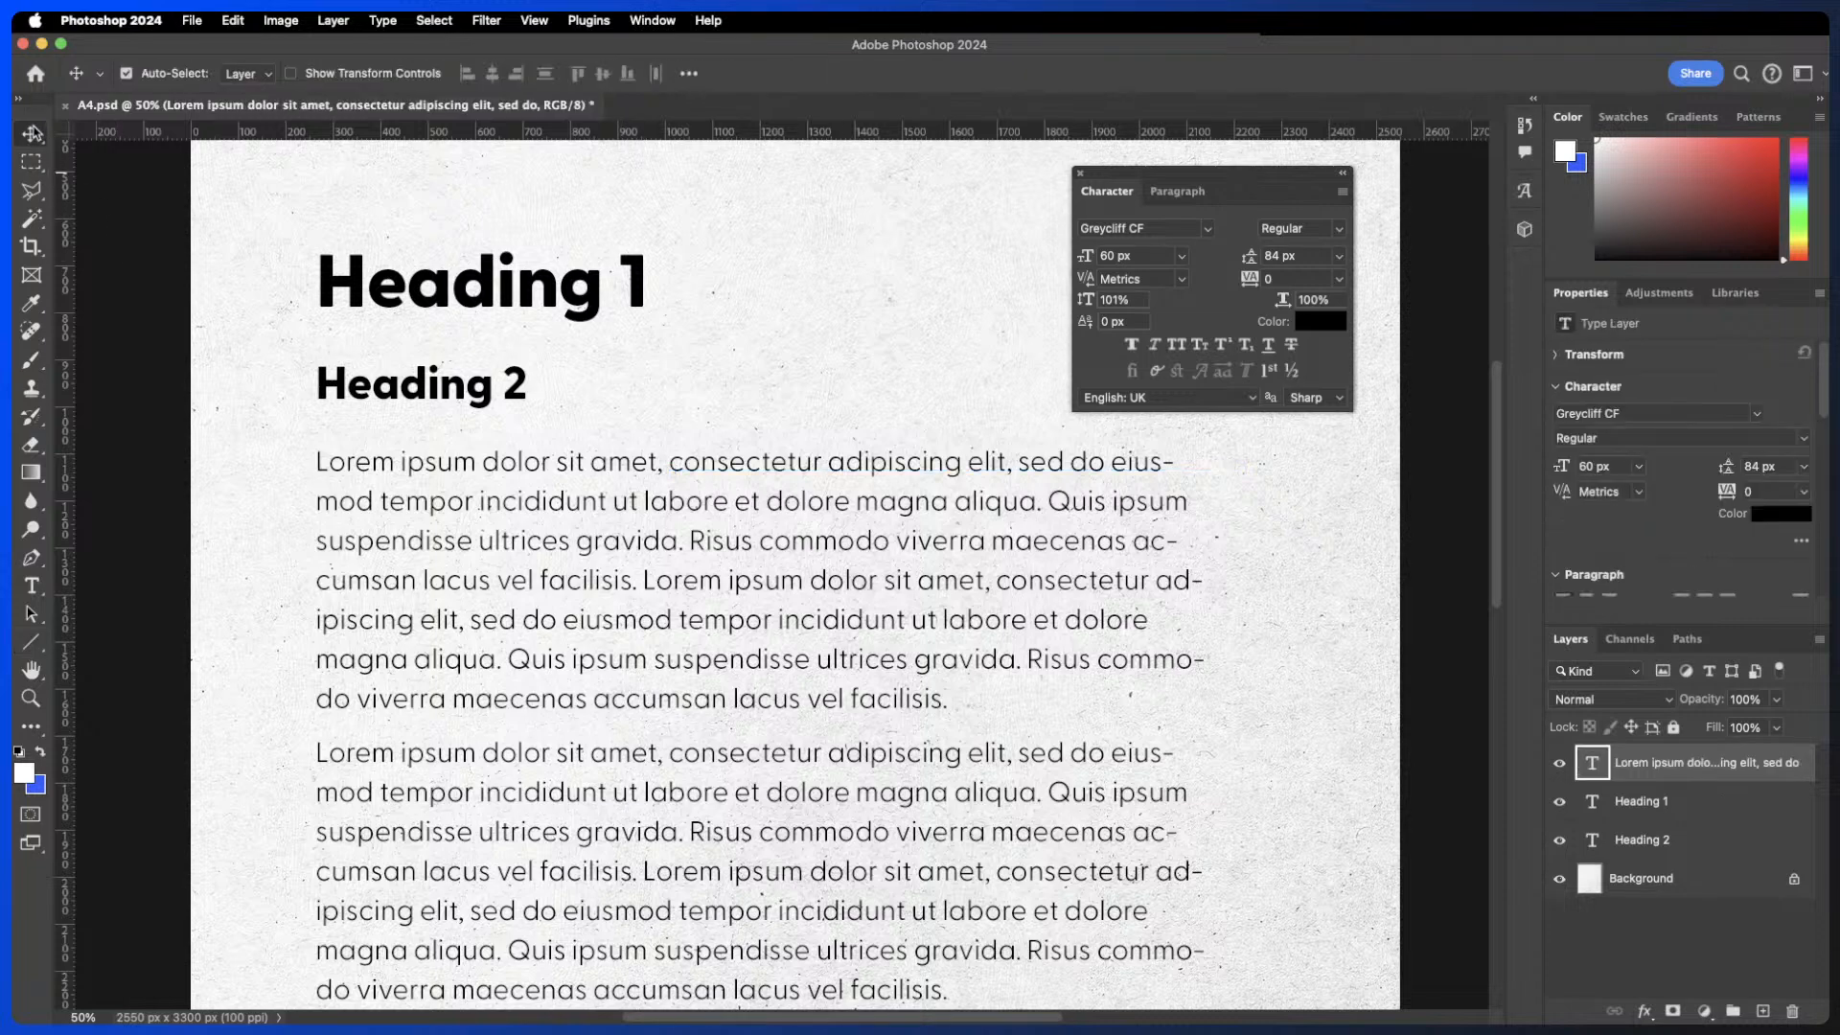
- Select all of Heading 1 and set its kerning to 0
{"action": "key", "text": "v"}
{"action": "double_click", "coordinate": [421, 287]}
{"action": "left_click", "coordinate": [387, 282]}
{"action": "left_click_drag", "start_coordinate": [387, 283], "coordinate": [446, 285]}
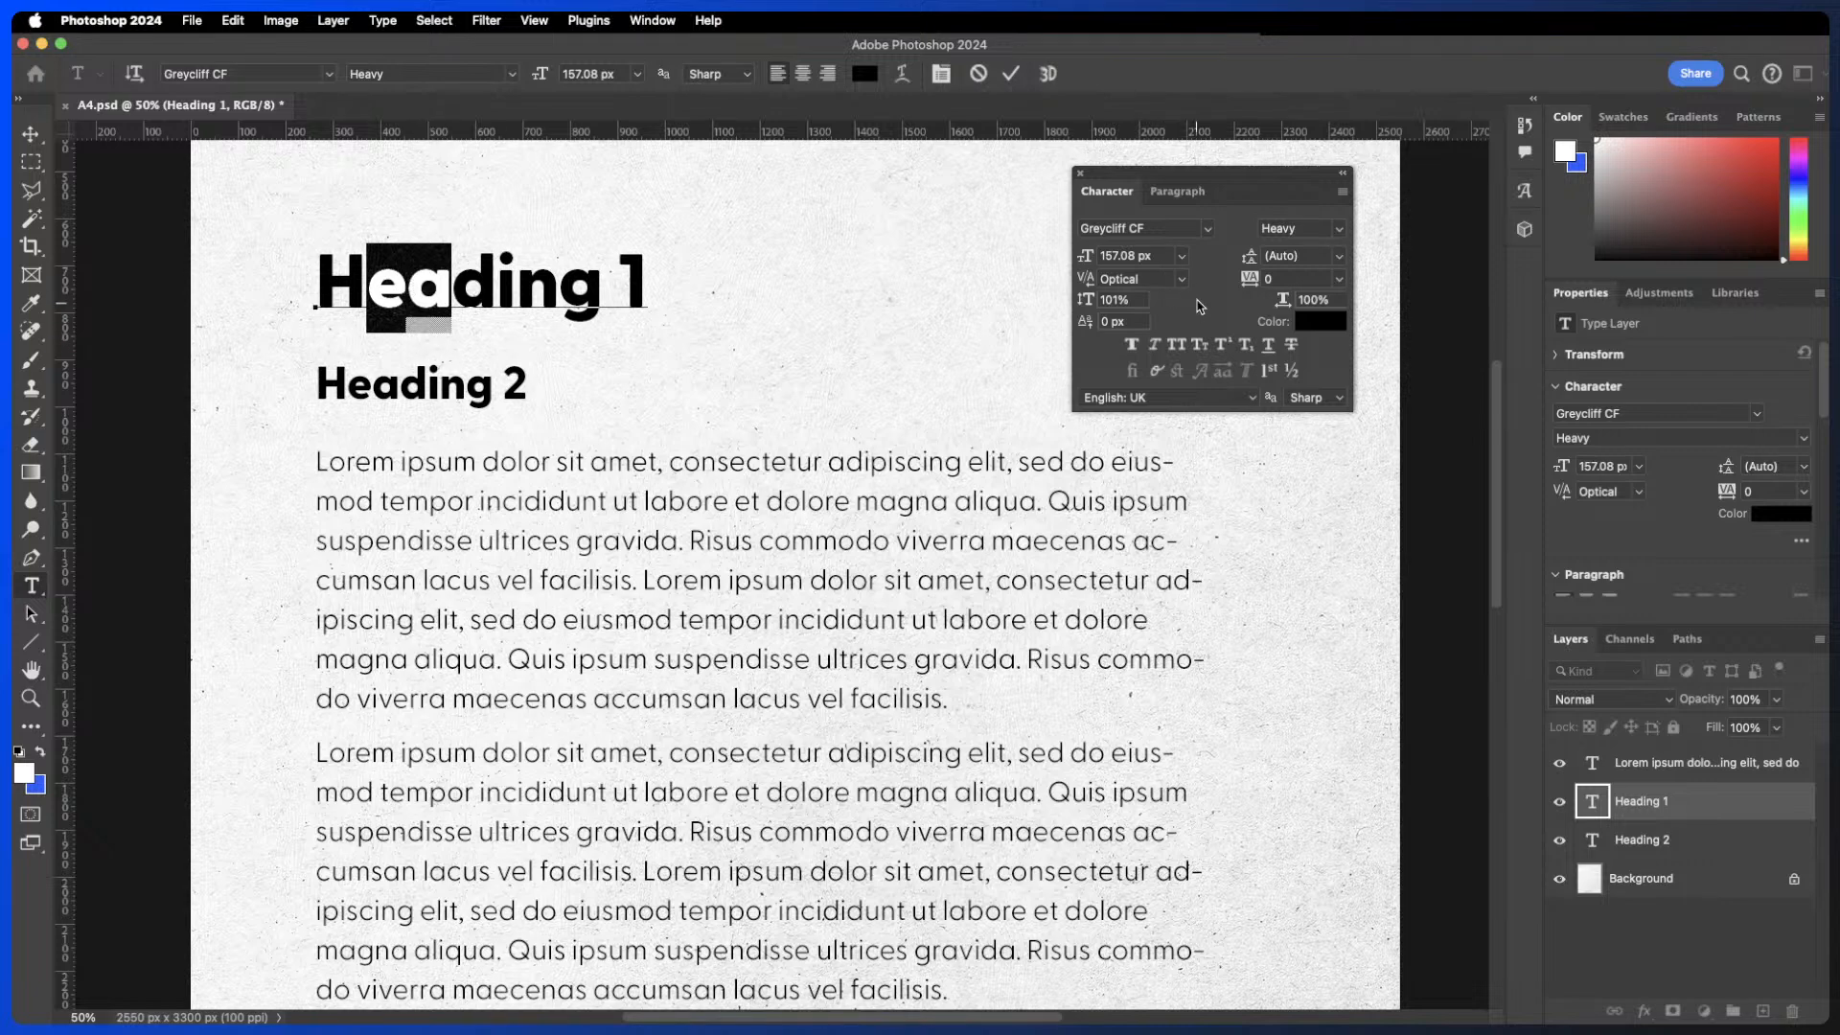
{"action": "double_click", "coordinate": [512, 283]}
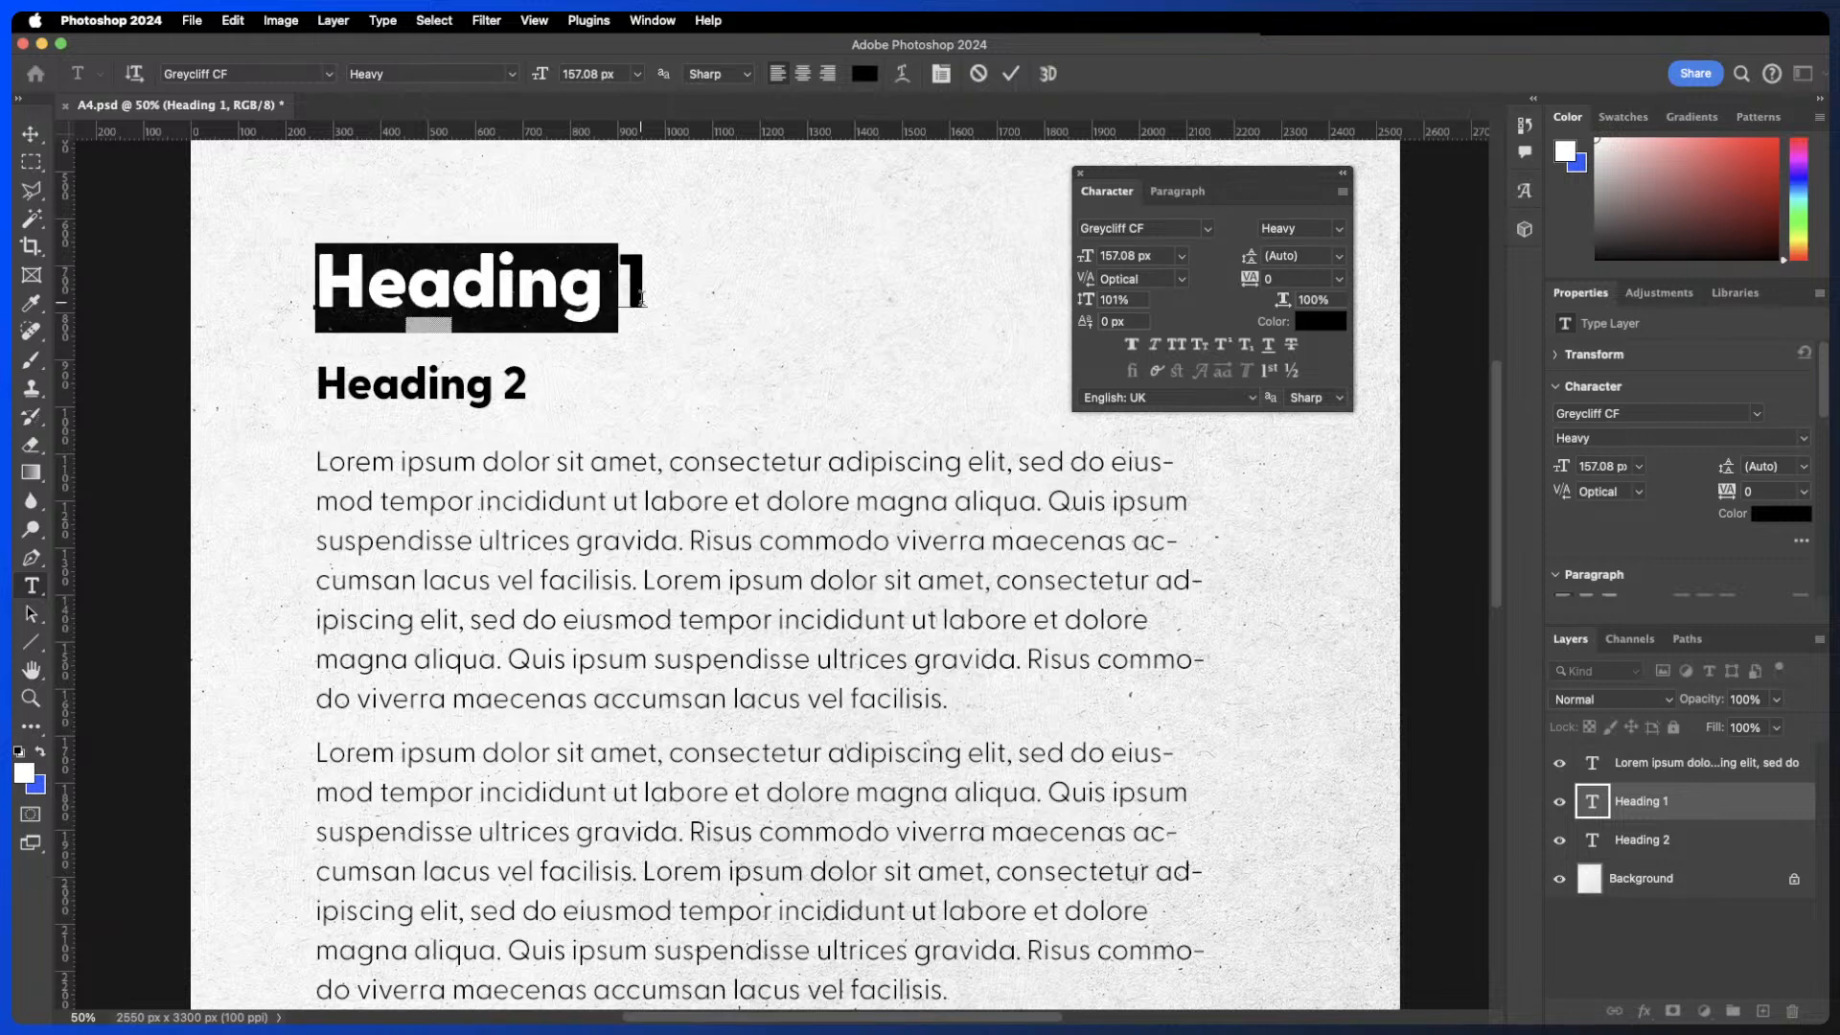
{"action": "left_click_drag", "start_coordinate": [646, 287], "coordinate": [294, 260]}
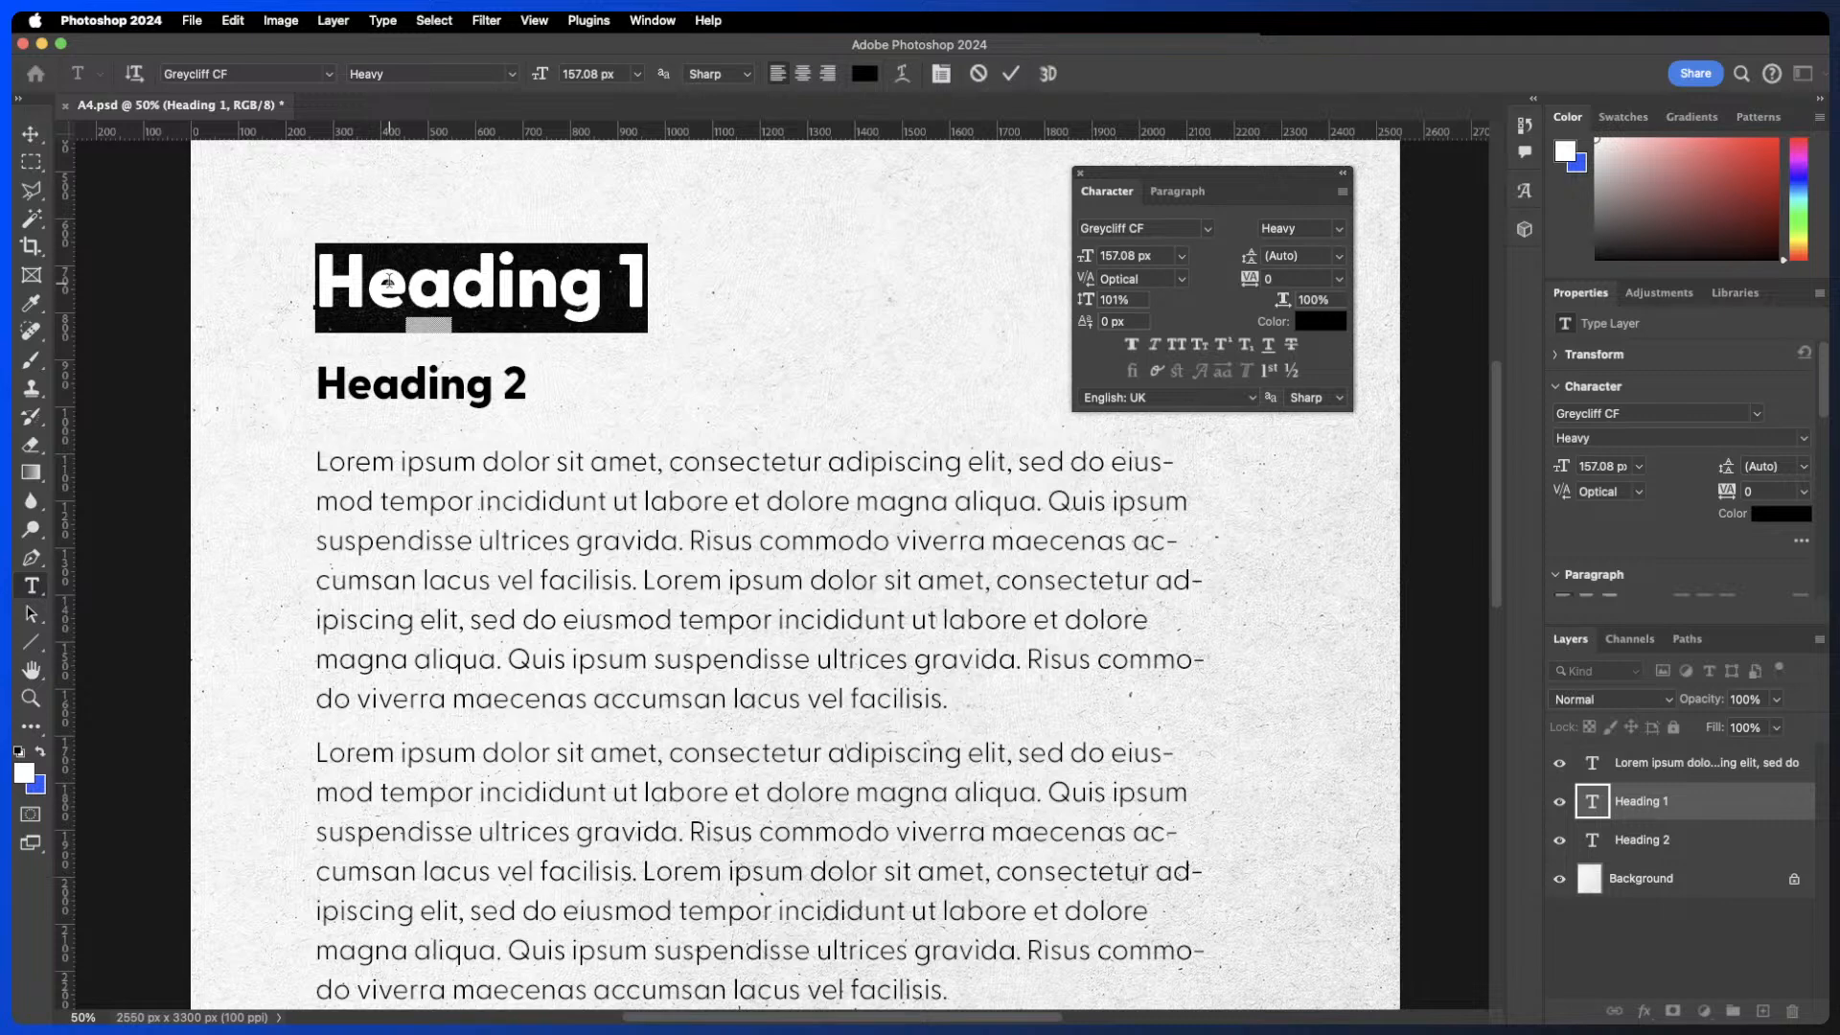
{"action": "left_click", "coordinate": [1182, 281]}
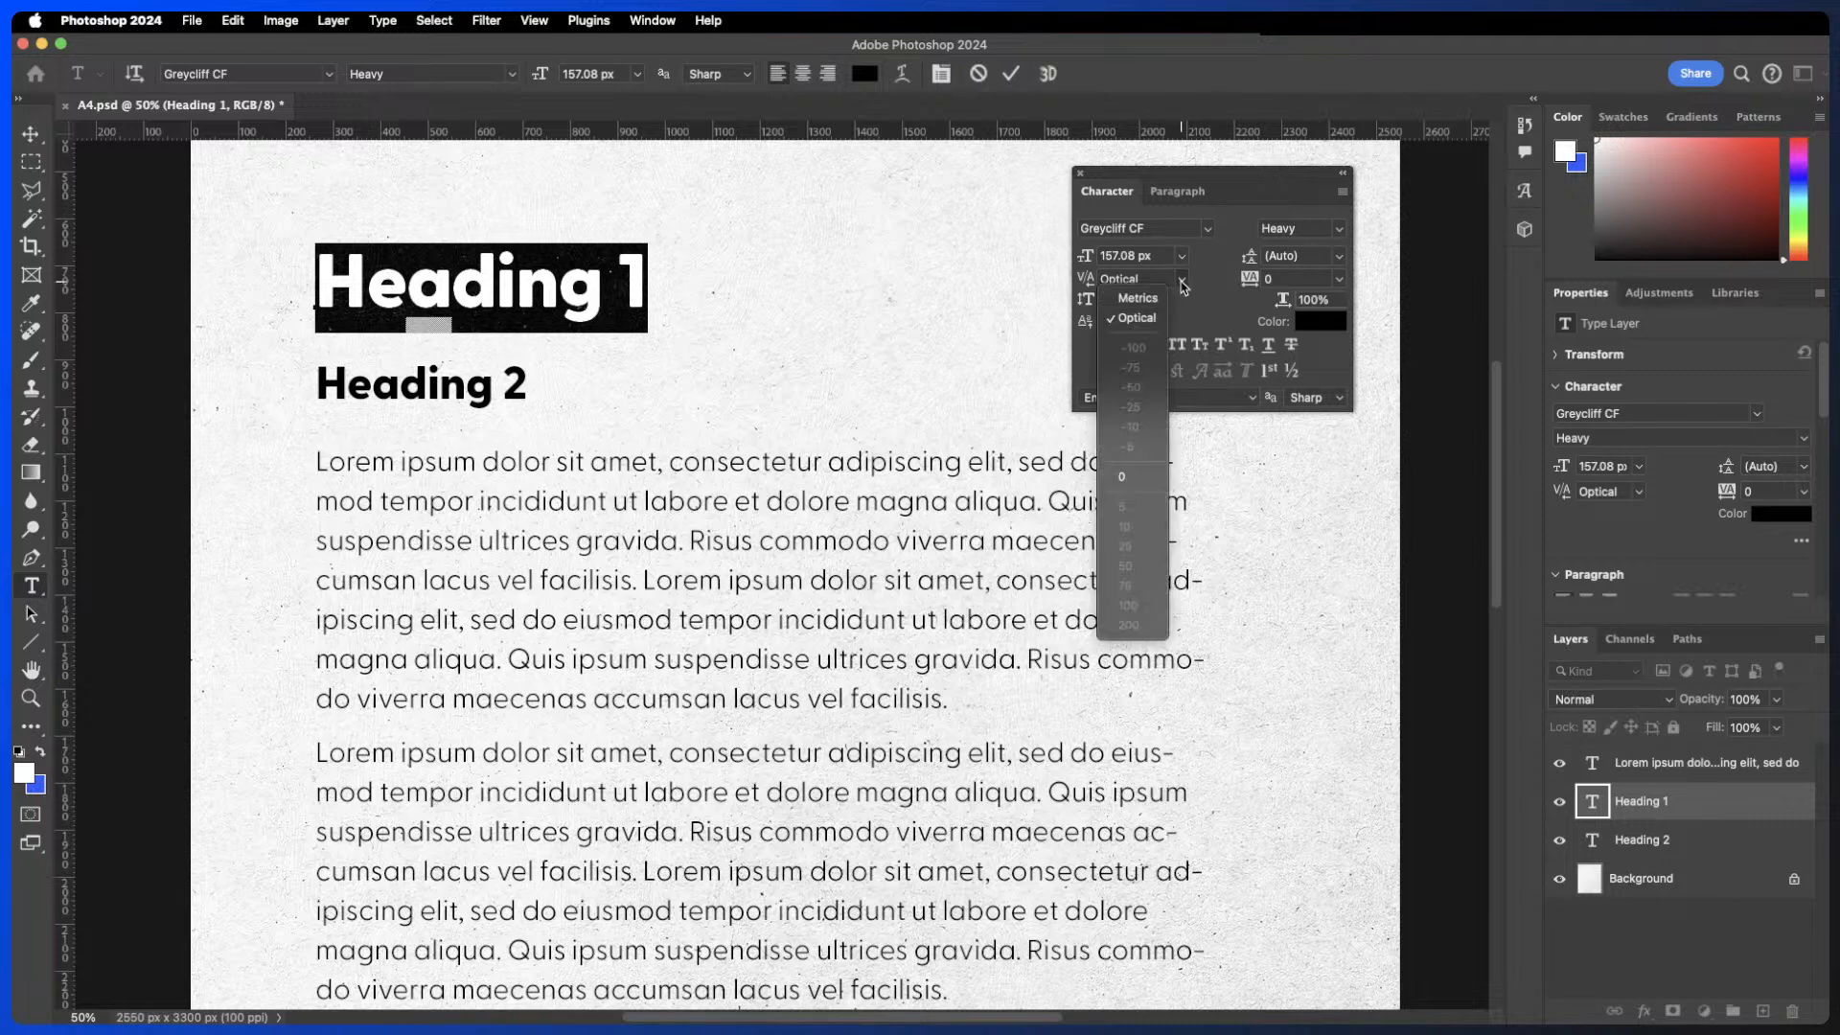
{"action": "left_click", "coordinate": [1126, 477]}
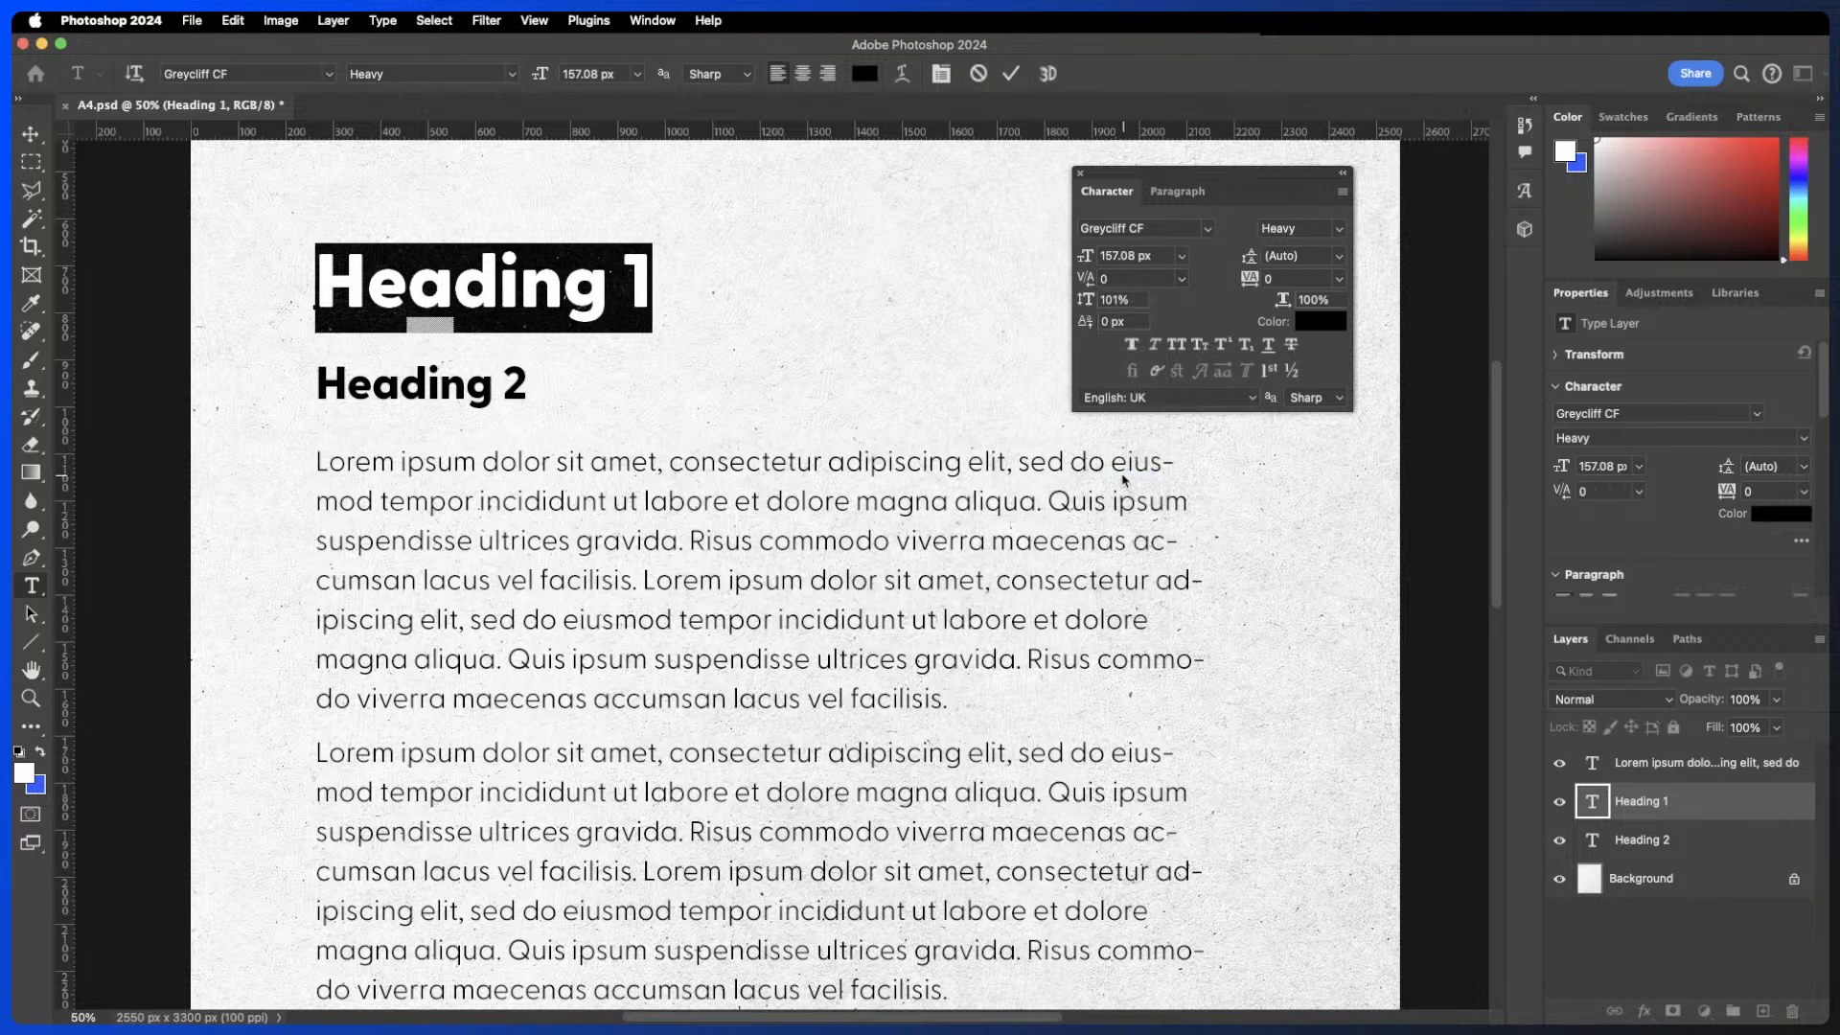
- Switch Heading 1's kerning to Metrics, then back to Optical
{"action": "left_click", "coordinate": [1184, 280]}
{"action": "left_click", "coordinate": [1153, 301]}
{"action": "left_click", "coordinate": [1181, 279]}
{"action": "left_click", "coordinate": [1153, 319]}
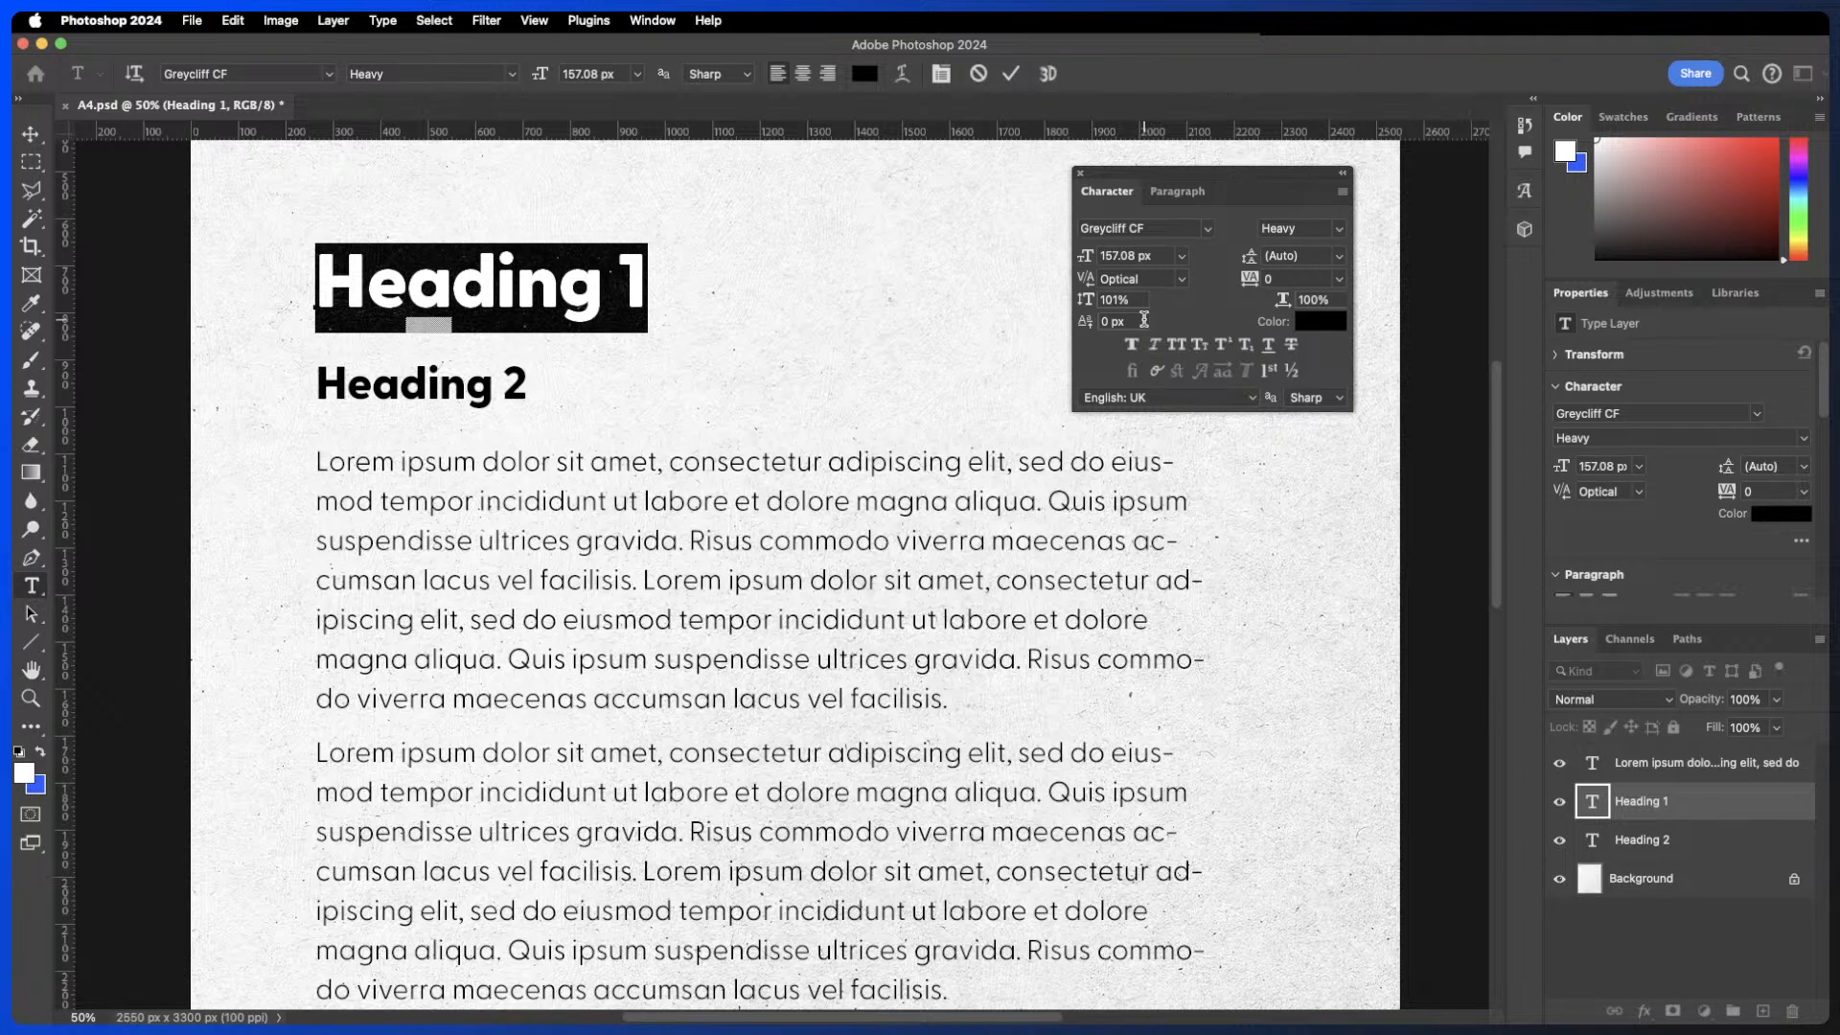
- Select all the body text and set its kerning to Optical
{"action": "left_click", "coordinate": [788, 632]}
{"action": "key", "text": "super+a"}
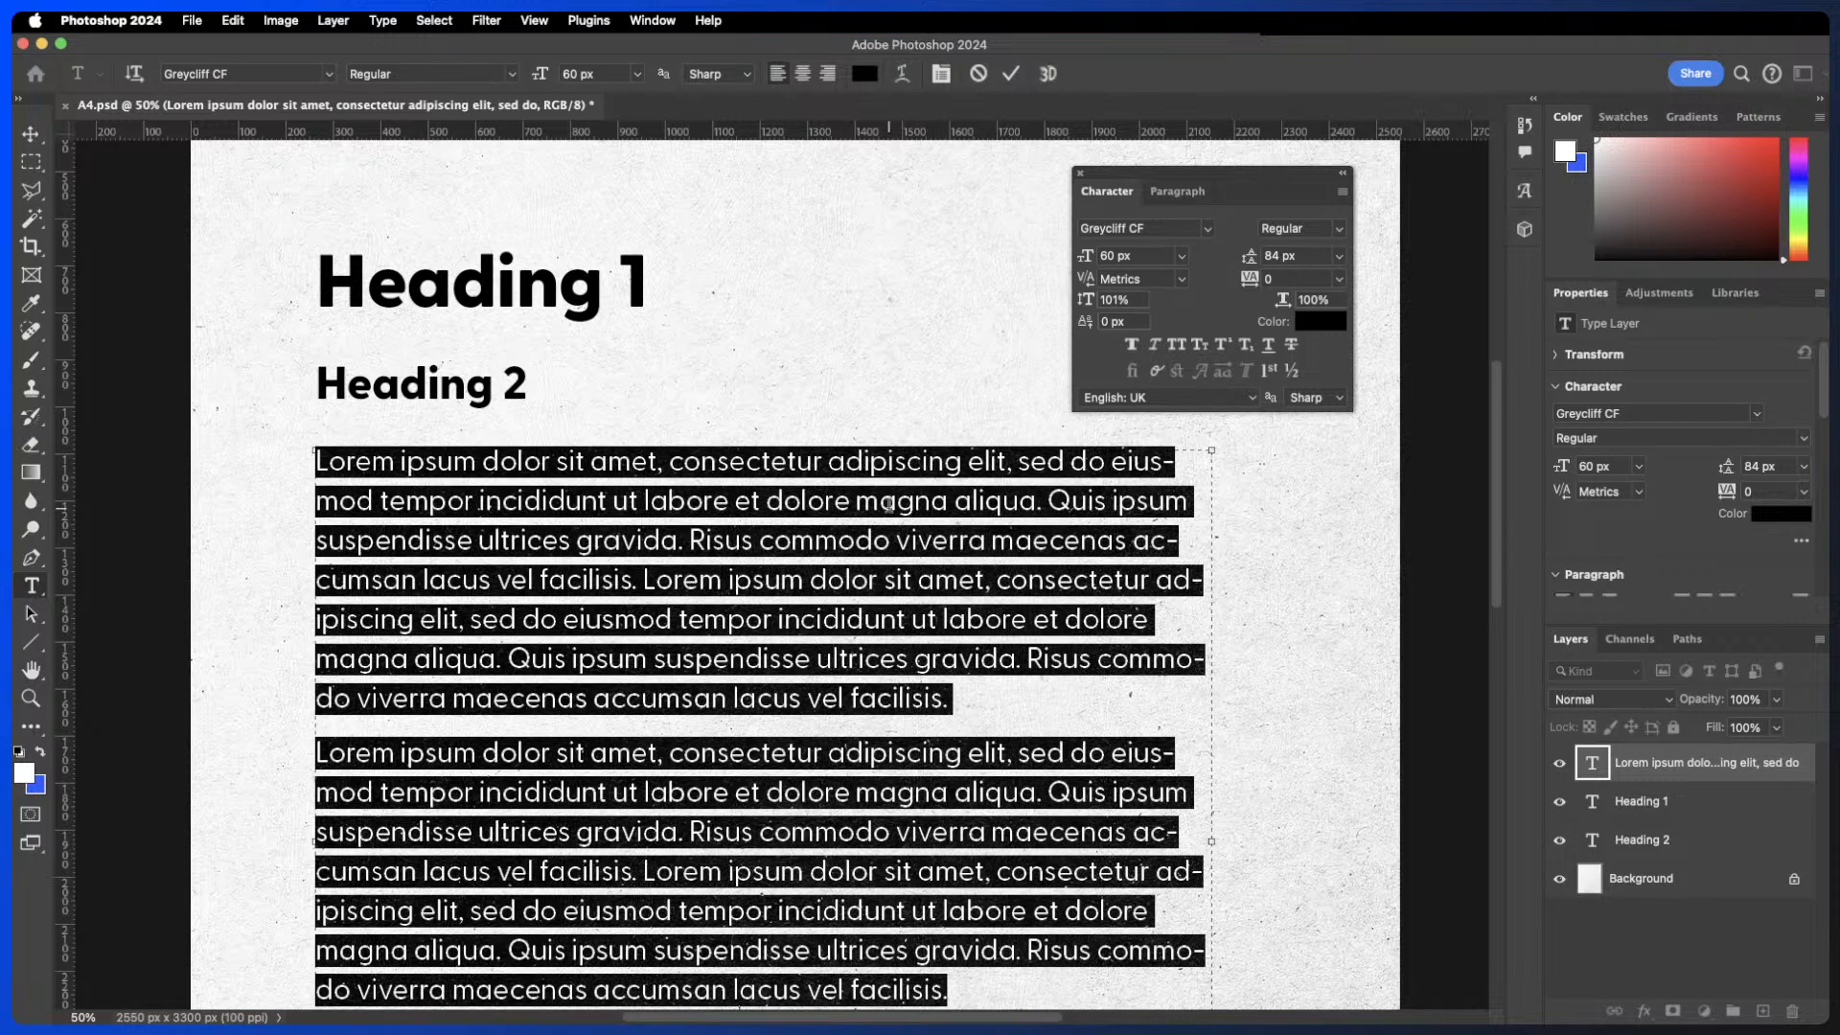
{"action": "left_click", "coordinate": [1181, 279]}
{"action": "left_click", "coordinate": [1158, 318]}
{"action": "left_click", "coordinate": [1011, 73]}
{"action": "key", "text": "v"}
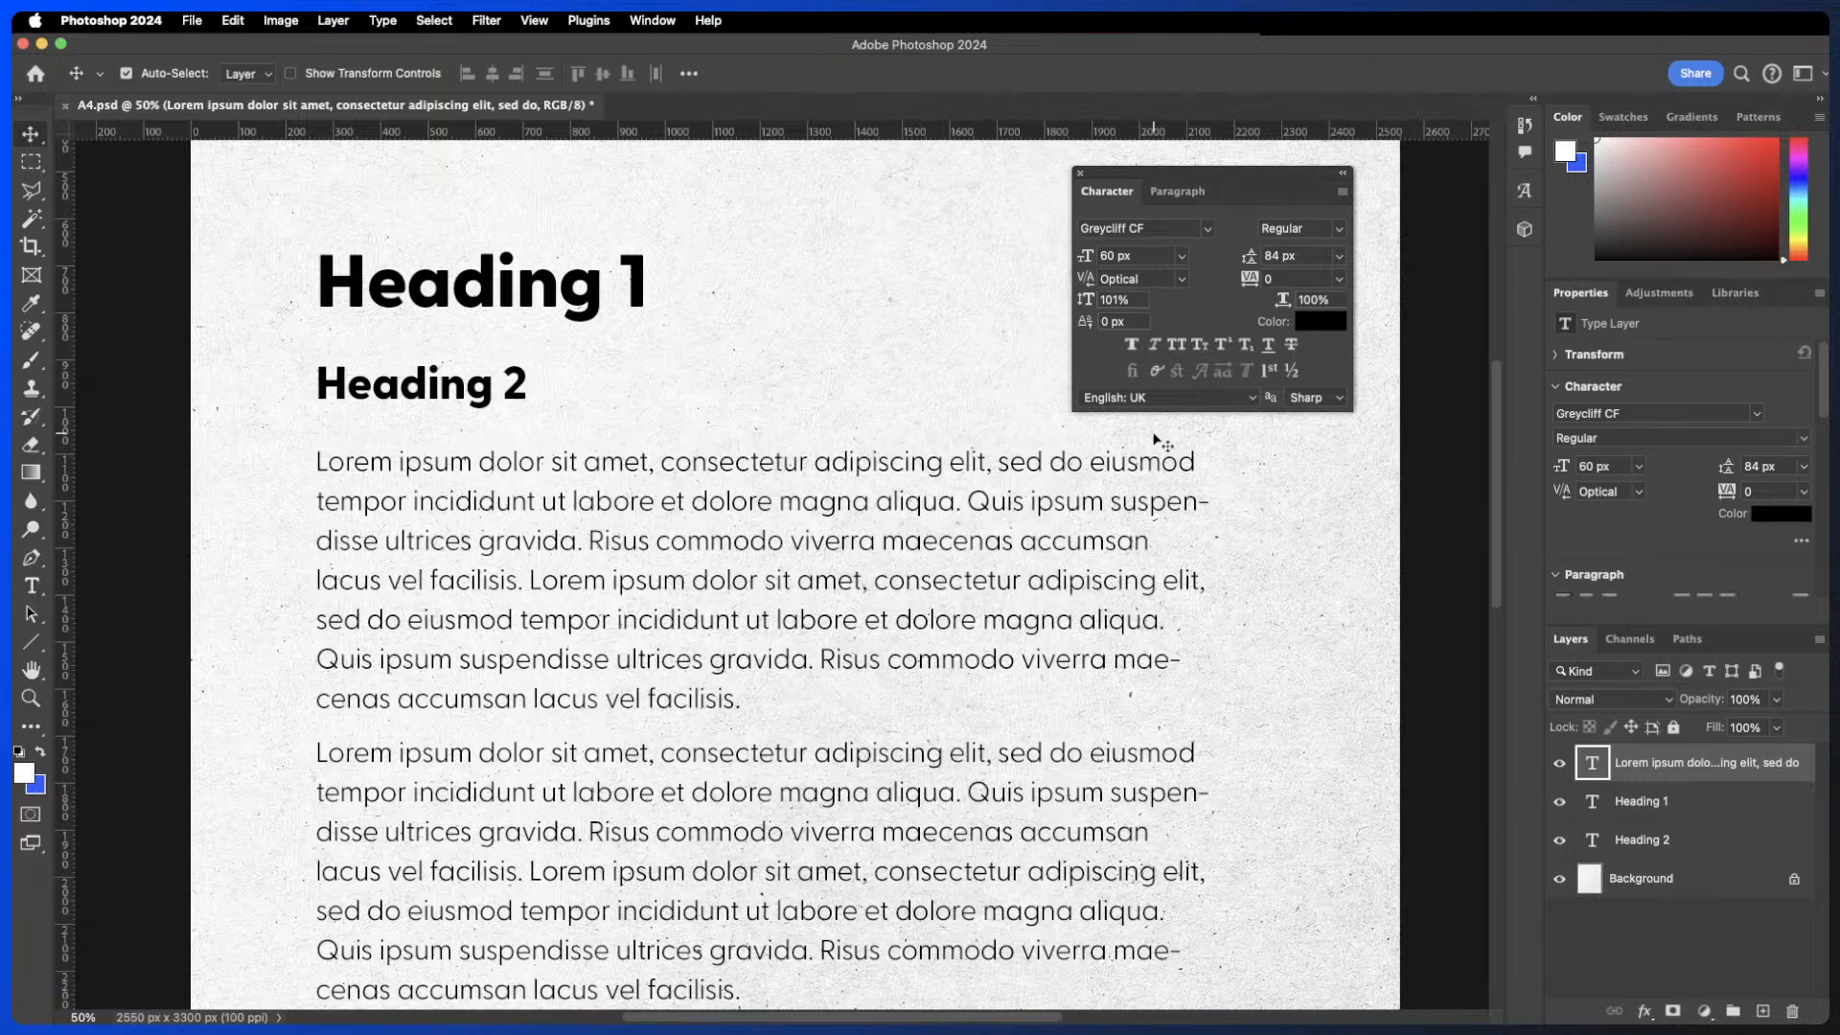
- Set Heading 1's kerning to Metrics
{"action": "key", "text": "super+z"}
{"action": "key", "text": "super+shift+z"}
{"action": "double_click", "coordinate": [522, 295]}
{"action": "left_click", "coordinate": [1181, 280]}
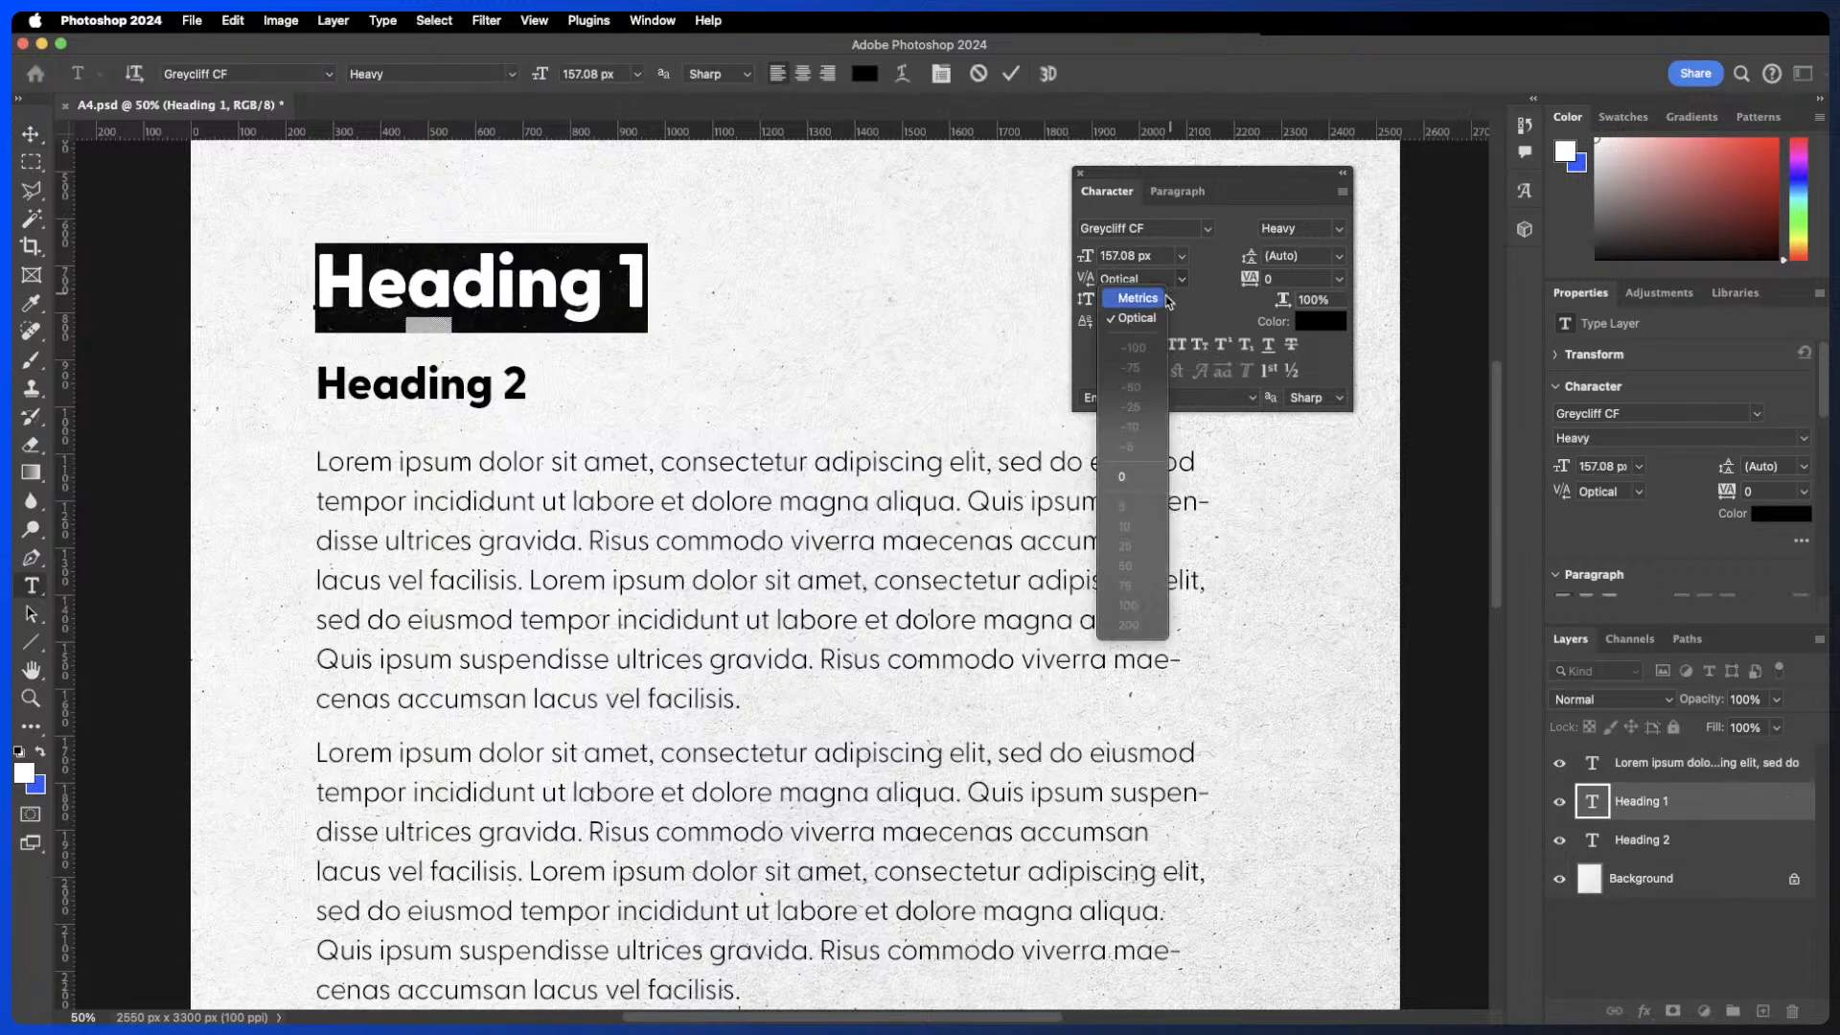
{"action": "left_click", "coordinate": [1165, 298]}
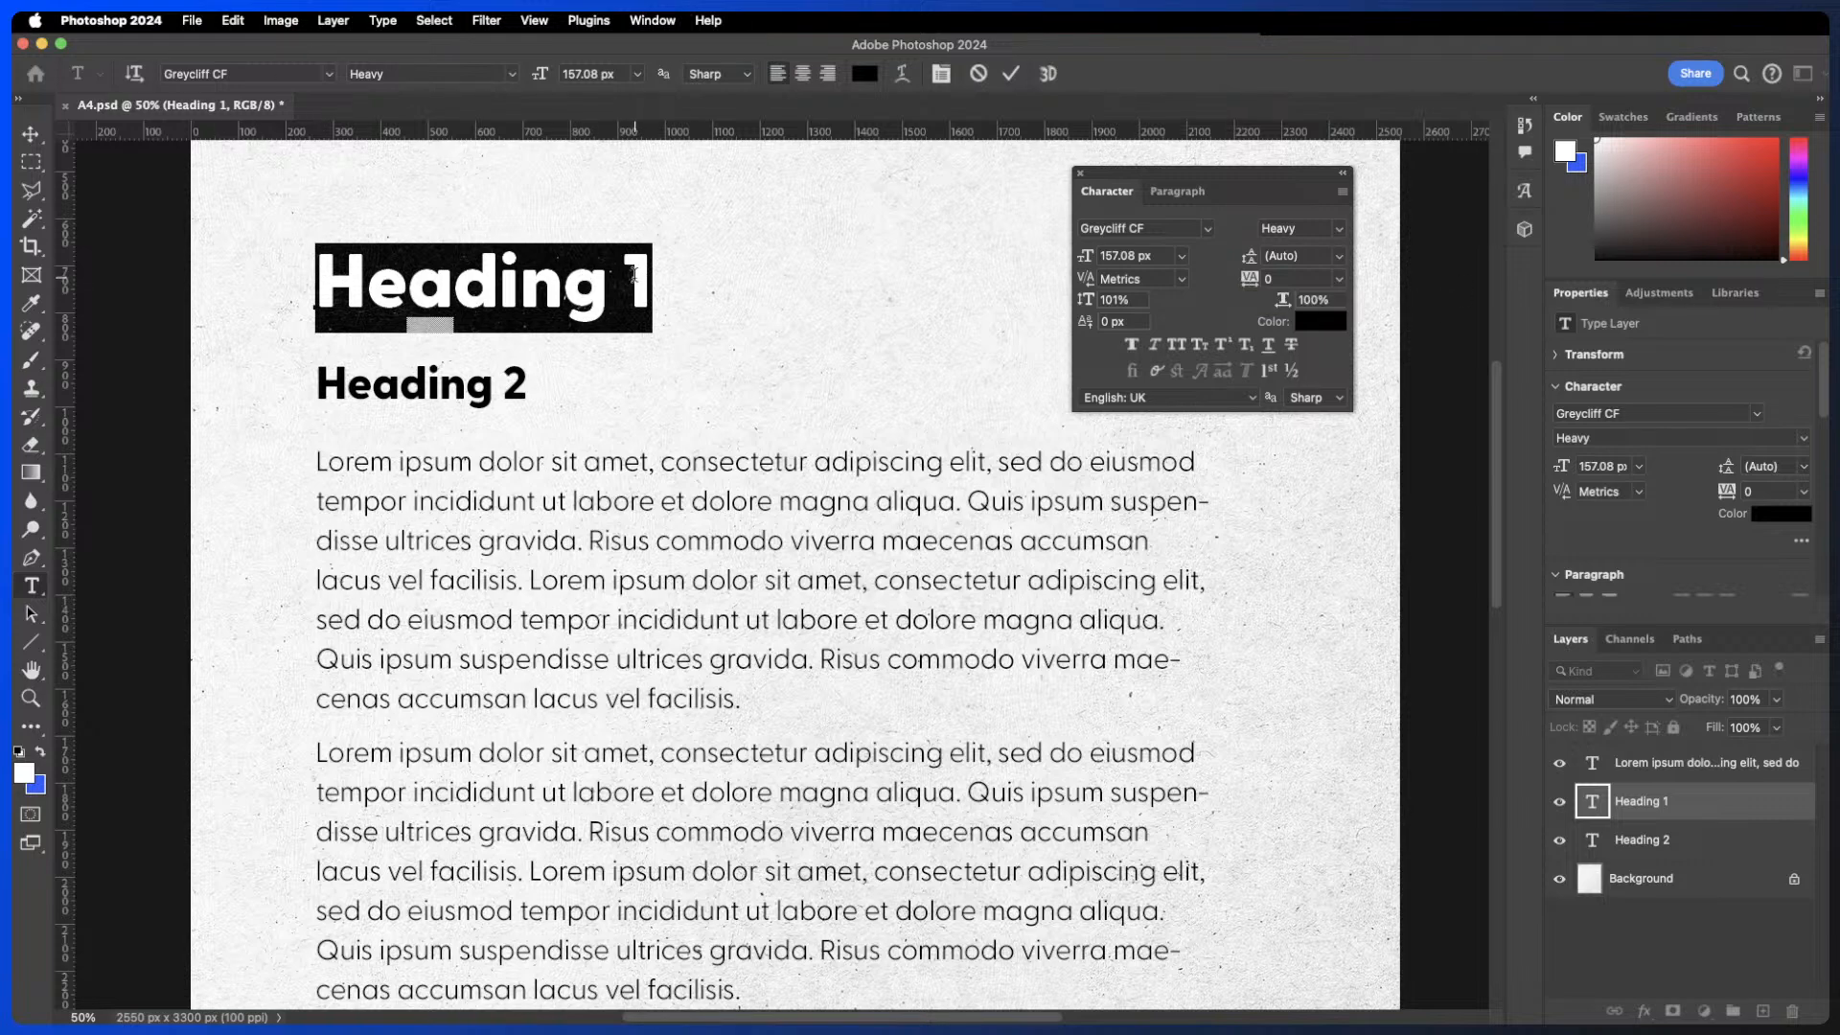
- Scrub Heading 1's horizontal scale narrower, then reset it to 100%
{"action": "left_click", "coordinate": [628, 282]}
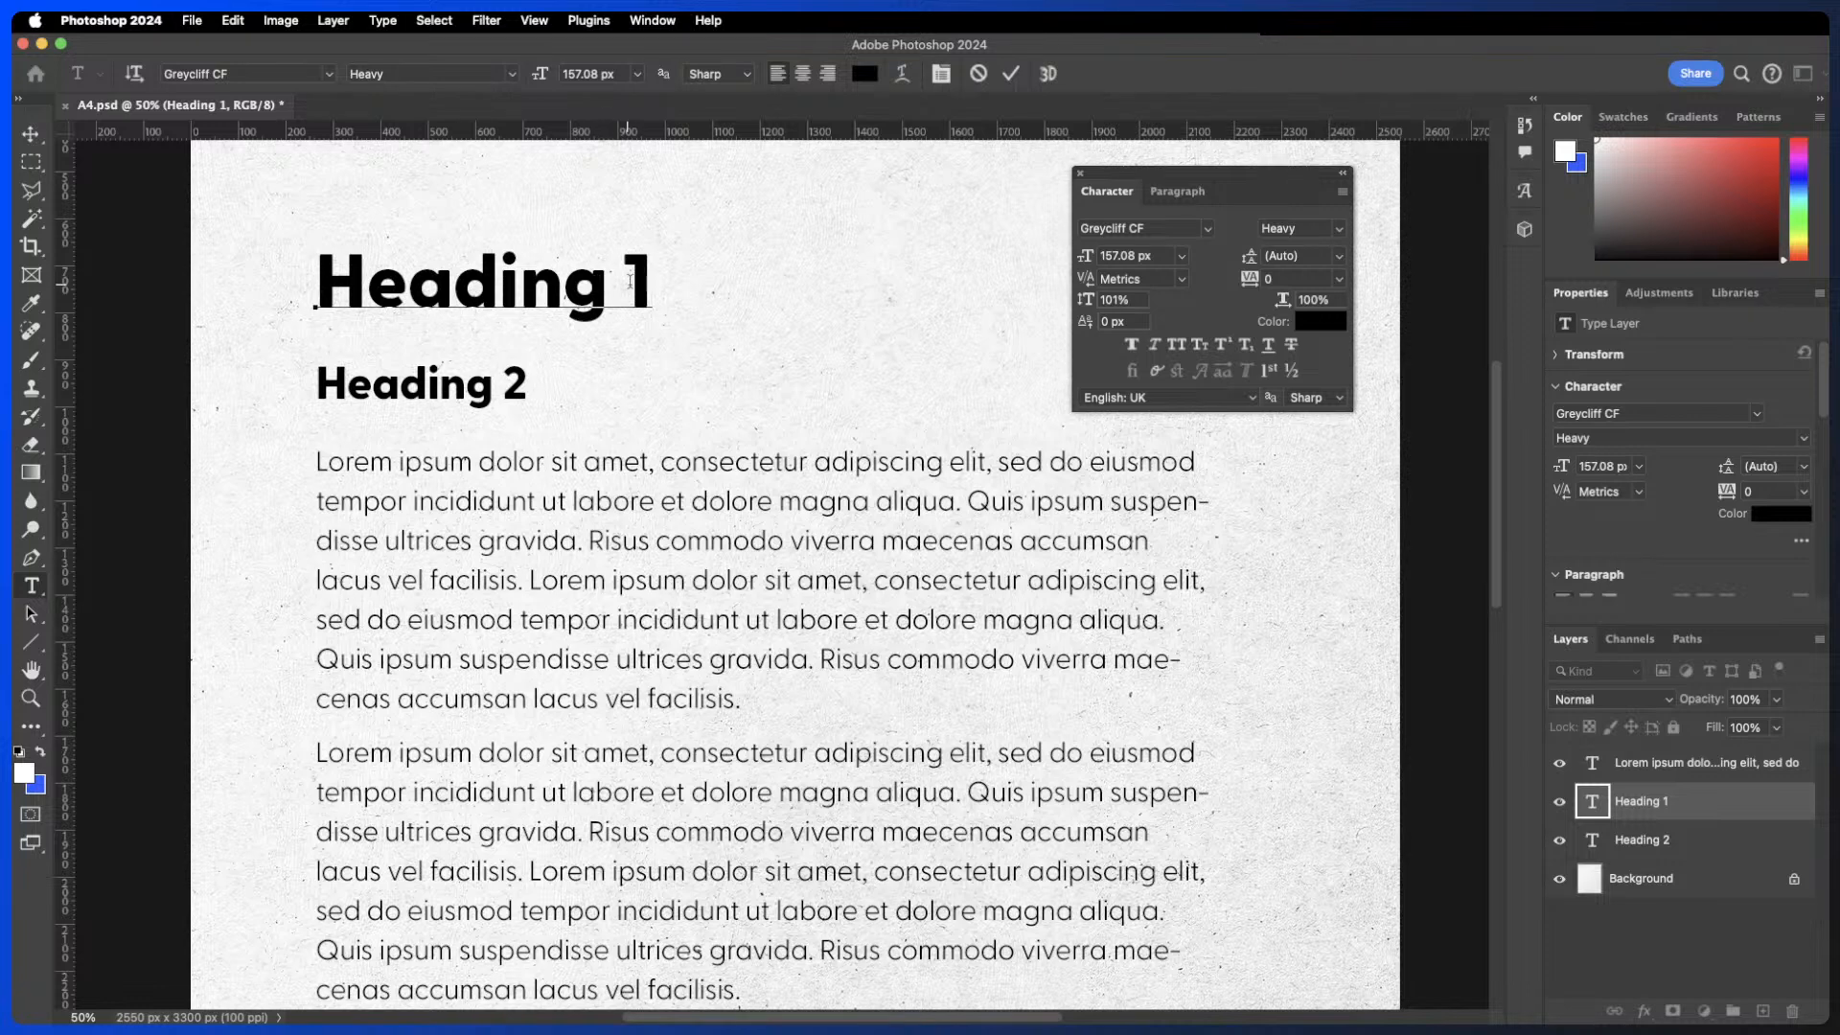
{"action": "triple_click", "coordinate": [636, 278]}
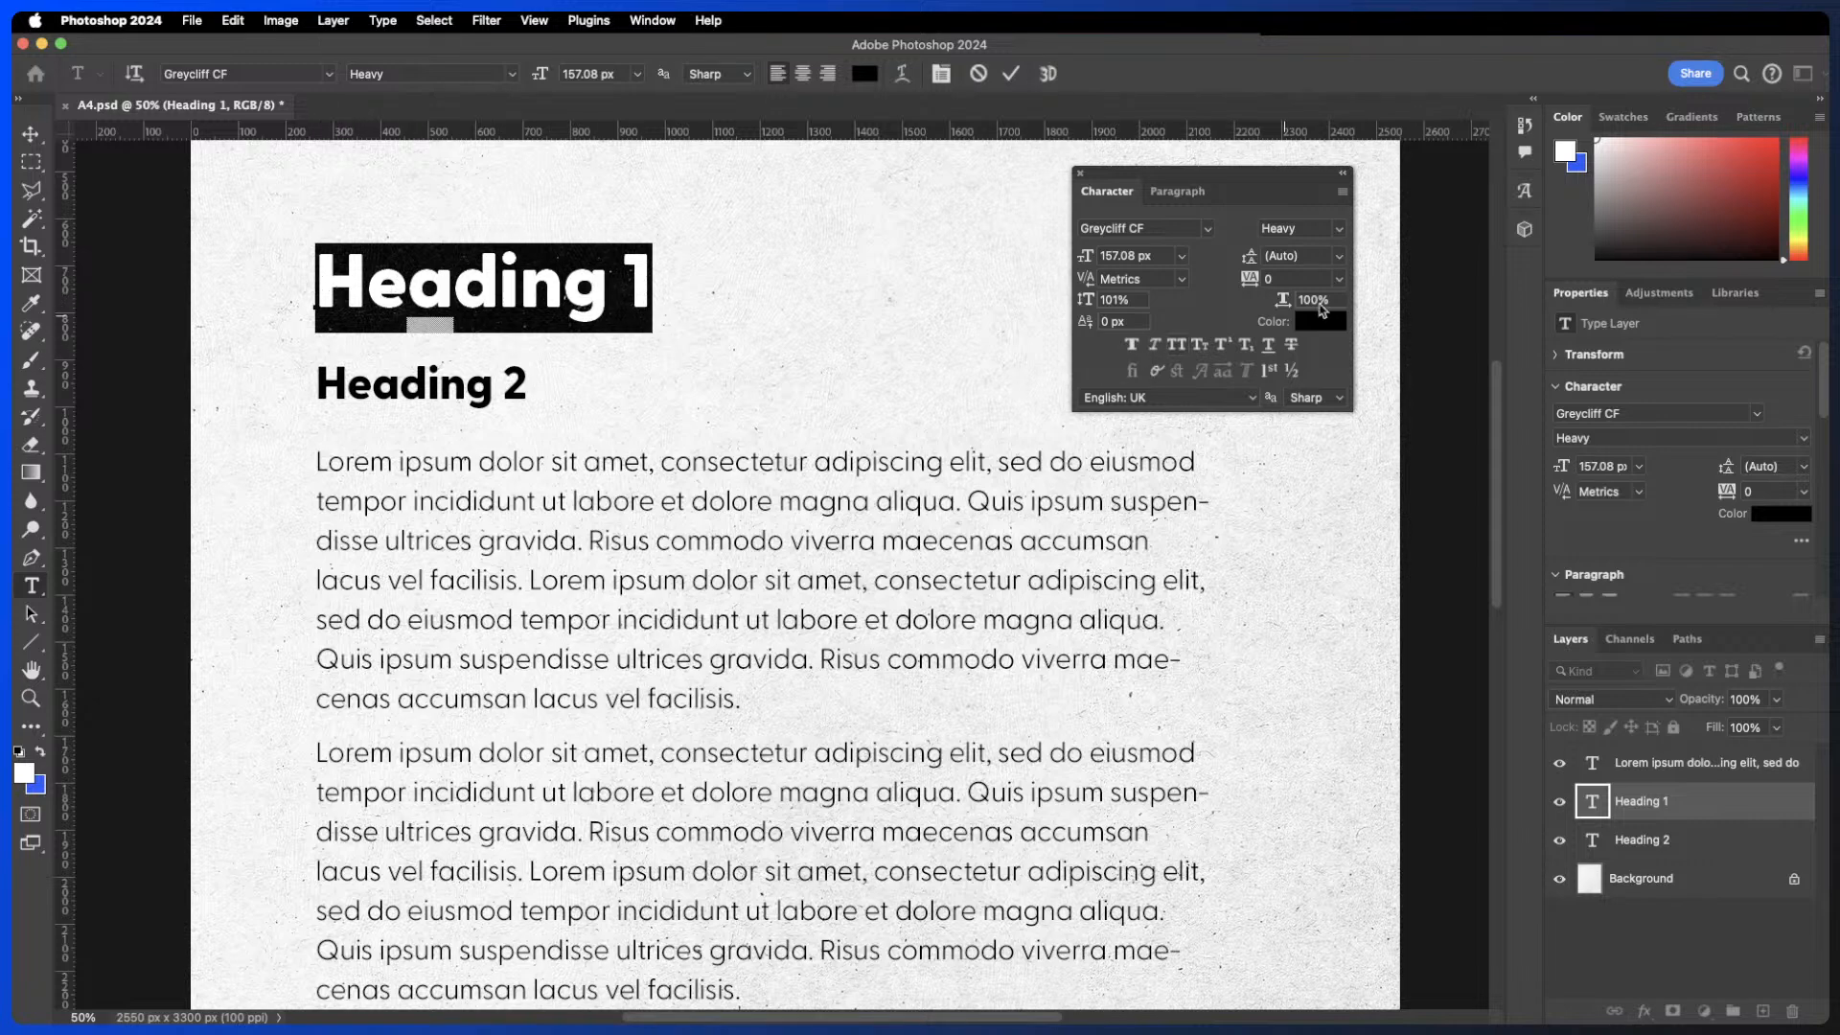
{"action": "mouse_move", "coordinate": [1285, 305]}
{"action": "left_mouse_down"}
{"action": "mouse_move", "coordinate": [1248, 304]}
{"action": "mouse_move", "coordinate": [1304, 297]}
{"action": "mouse_move", "coordinate": [1284, 296]}
{"action": "left_mouse_up"}
{"action": "type", "text": "000"}
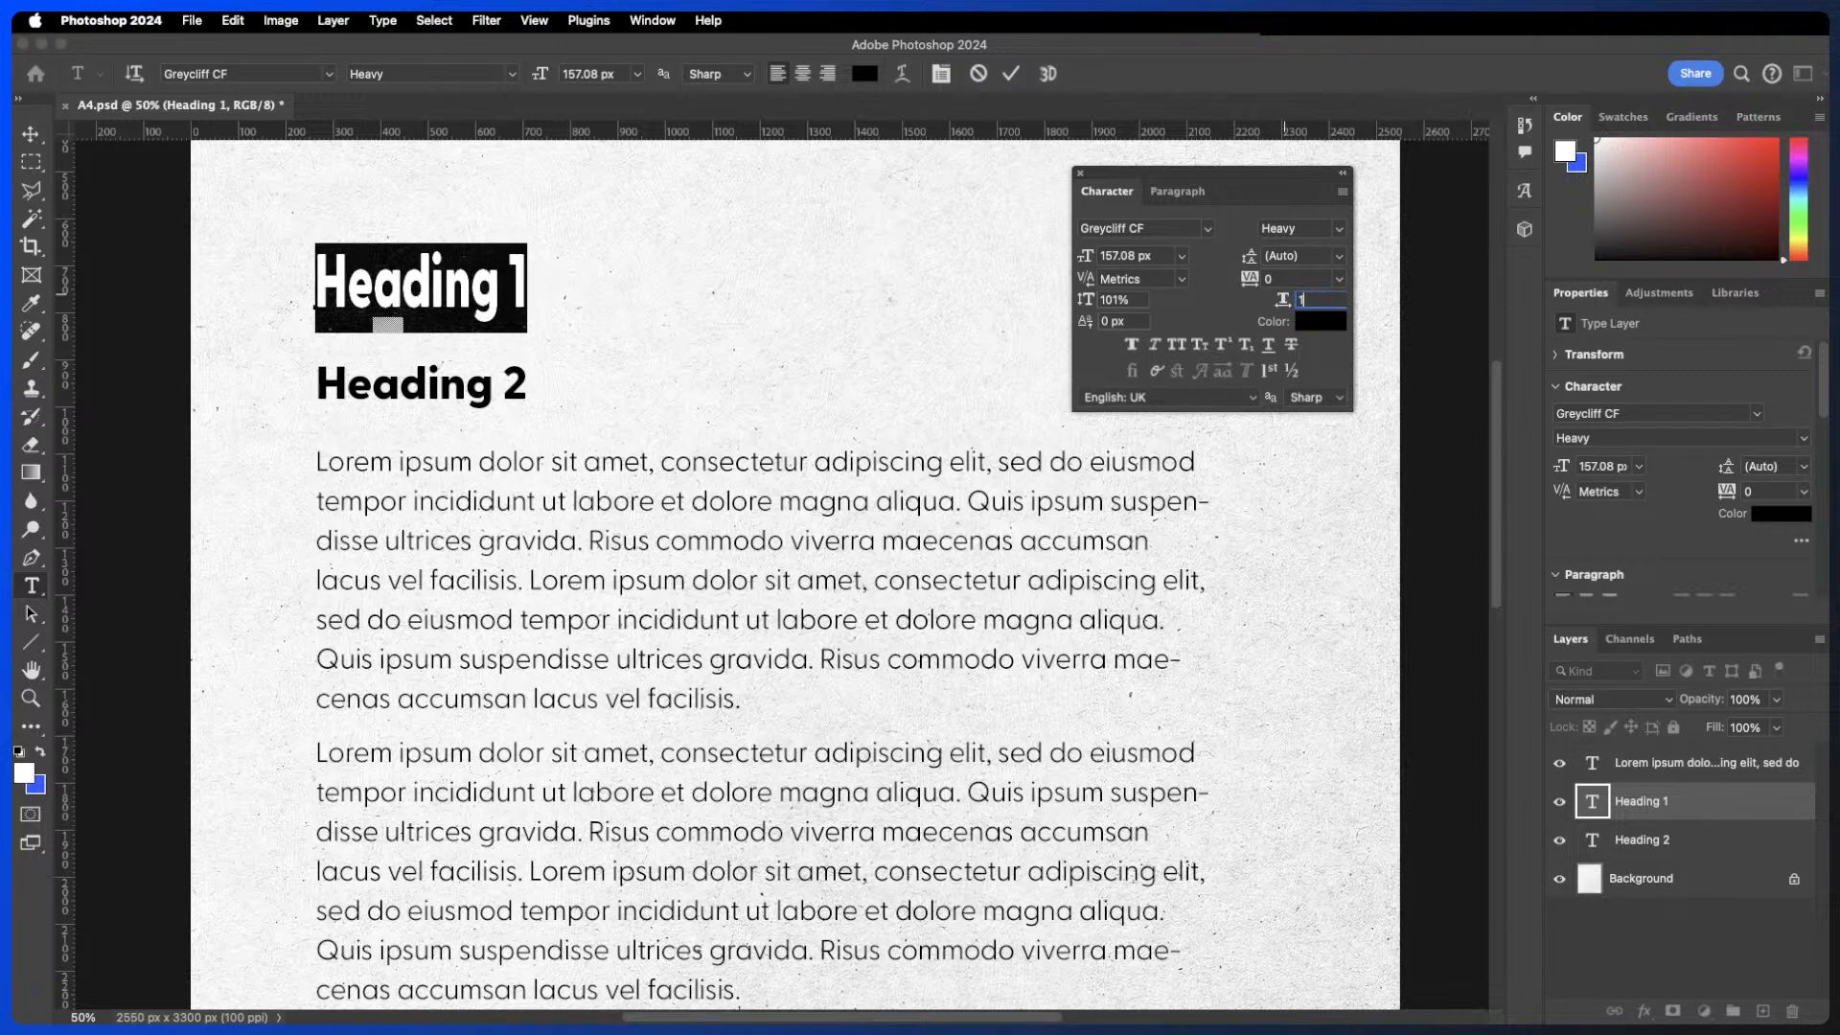
{"action": "key", "text": "Return"}
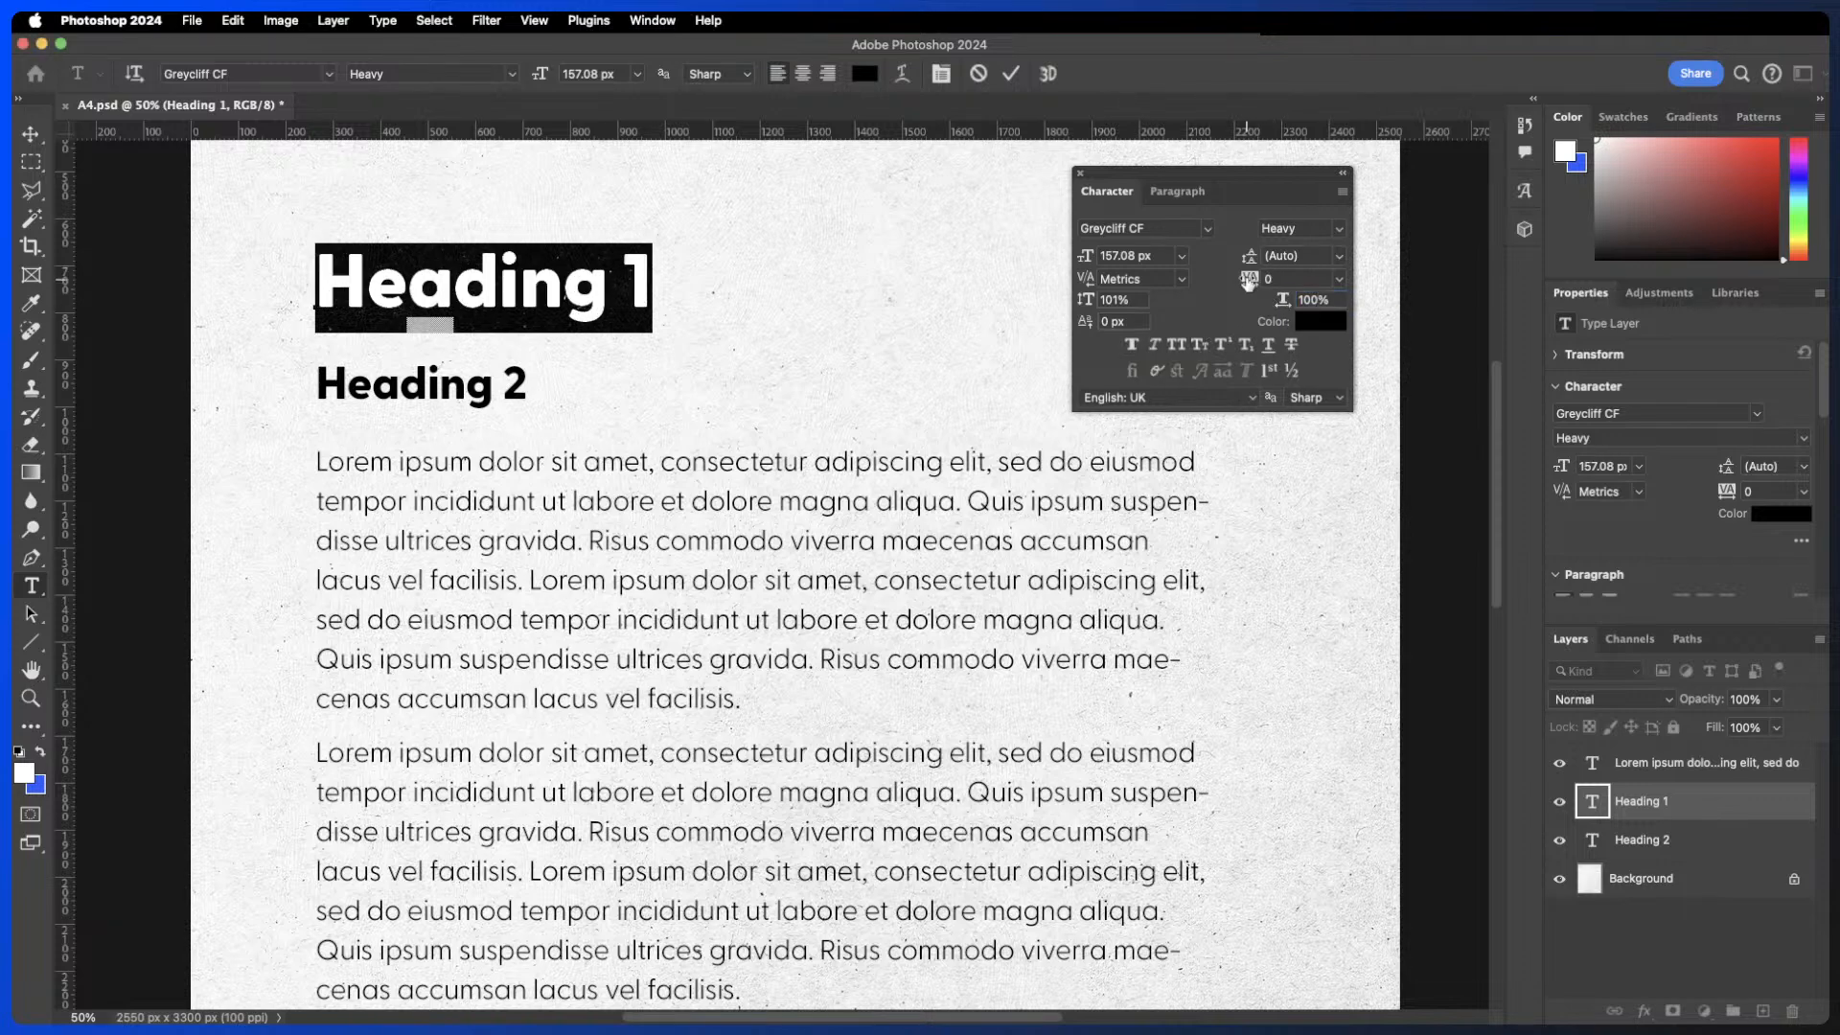
- Scrub Heading 1's tracking to -20, then reset it to 0
{"action": "mouse_move", "coordinate": [1249, 279]}
{"action": "left_mouse_down"}
{"action": "mouse_move", "coordinate": [1232, 284]}
{"action": "mouse_move", "coordinate": [1323, 284]}
{"action": "mouse_move", "coordinate": [1245, 280]}
{"action": "left_mouse_up"}
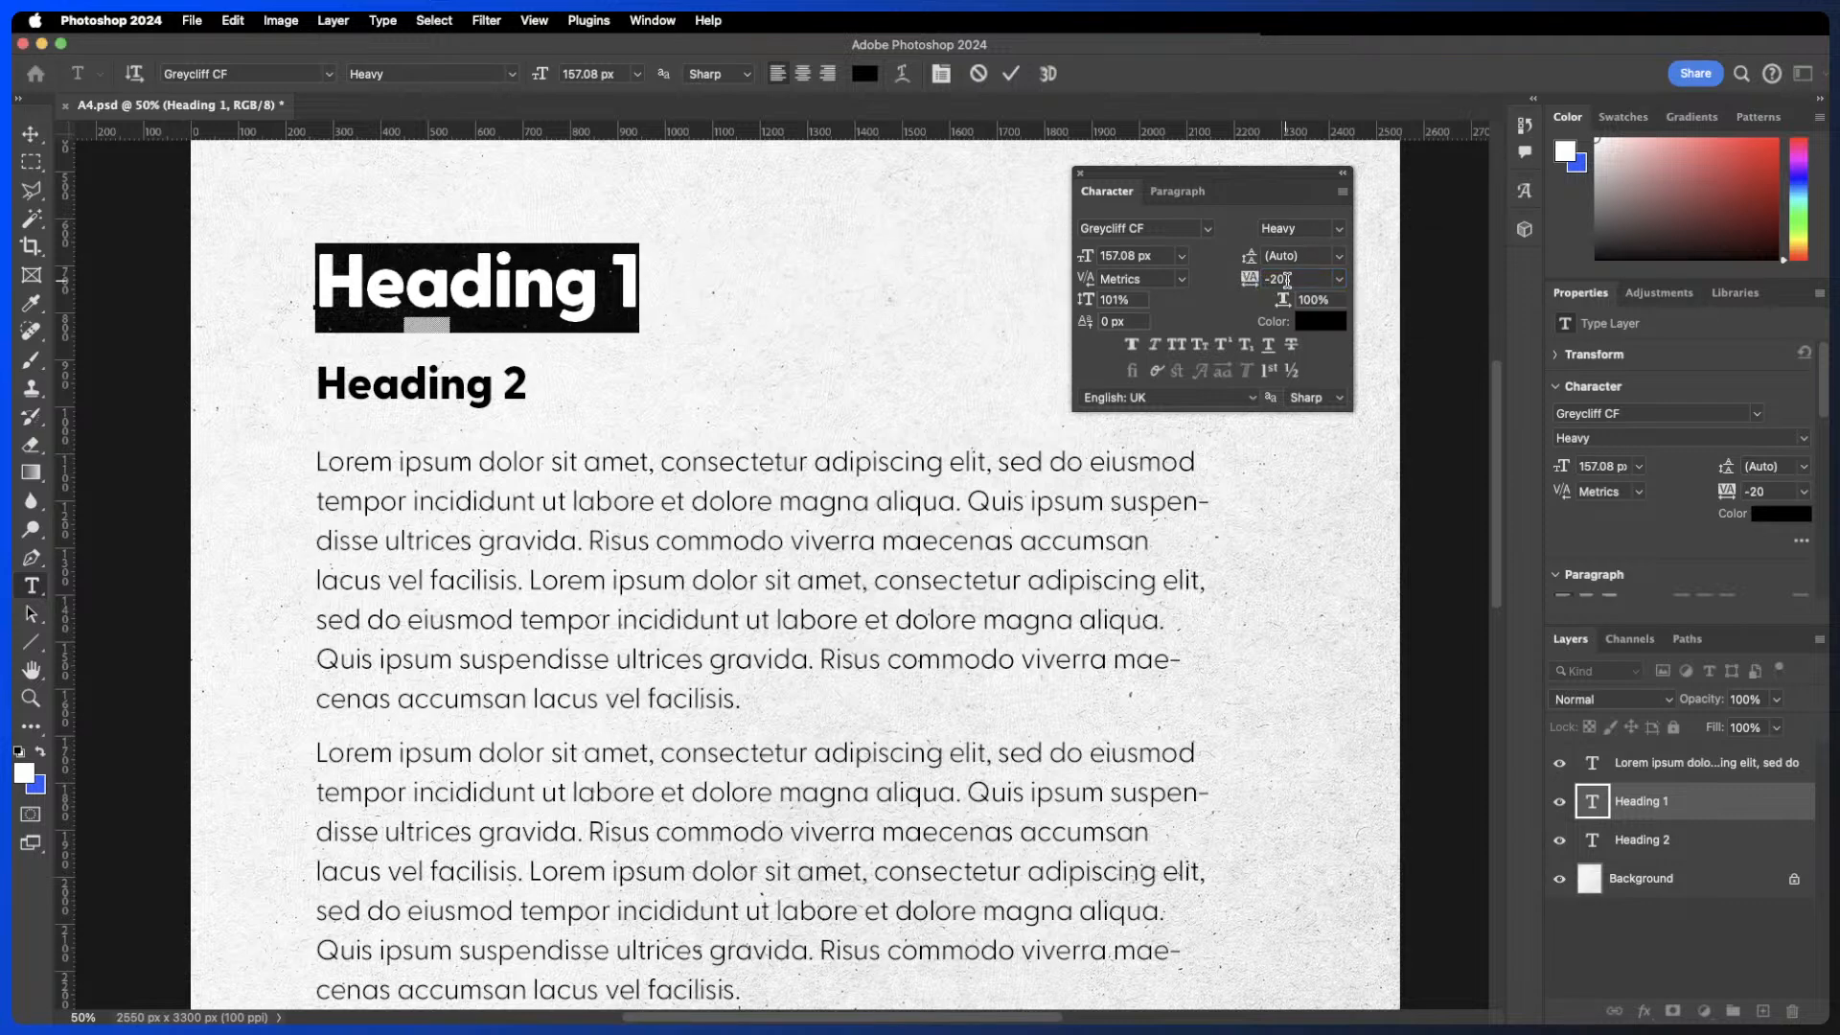
{"action": "type", "text": "0"}
{"action": "key", "text": "Return"}
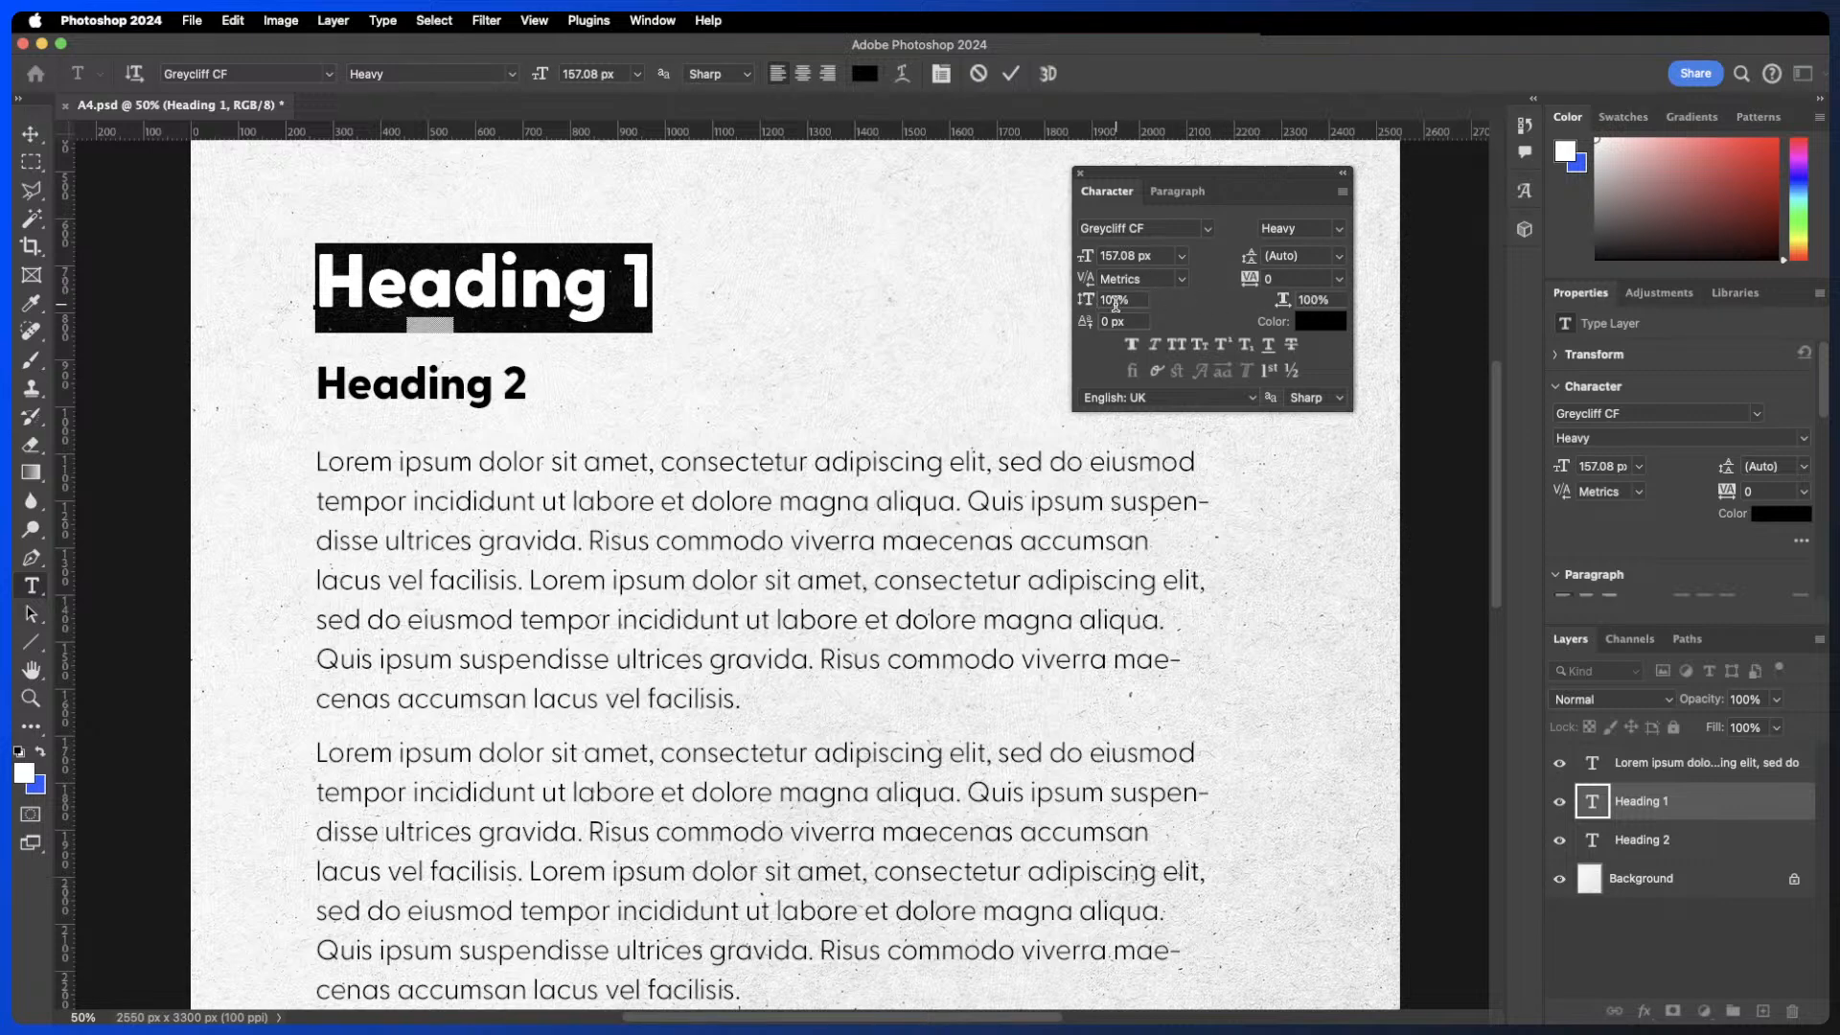
- Scrub Heading 1's vertical scale down to 60%, then reset it to 100%
{"action": "mouse_move", "coordinate": [1086, 303]}
{"action": "left_mouse_down"}
{"action": "mouse_move", "coordinate": [1191, 308]}
{"action": "mouse_move", "coordinate": [1058, 301]}
{"action": "left_mouse_up"}
{"action": "left_click_drag", "start_coordinate": [1037, 299], "coordinate": [930, 307]}
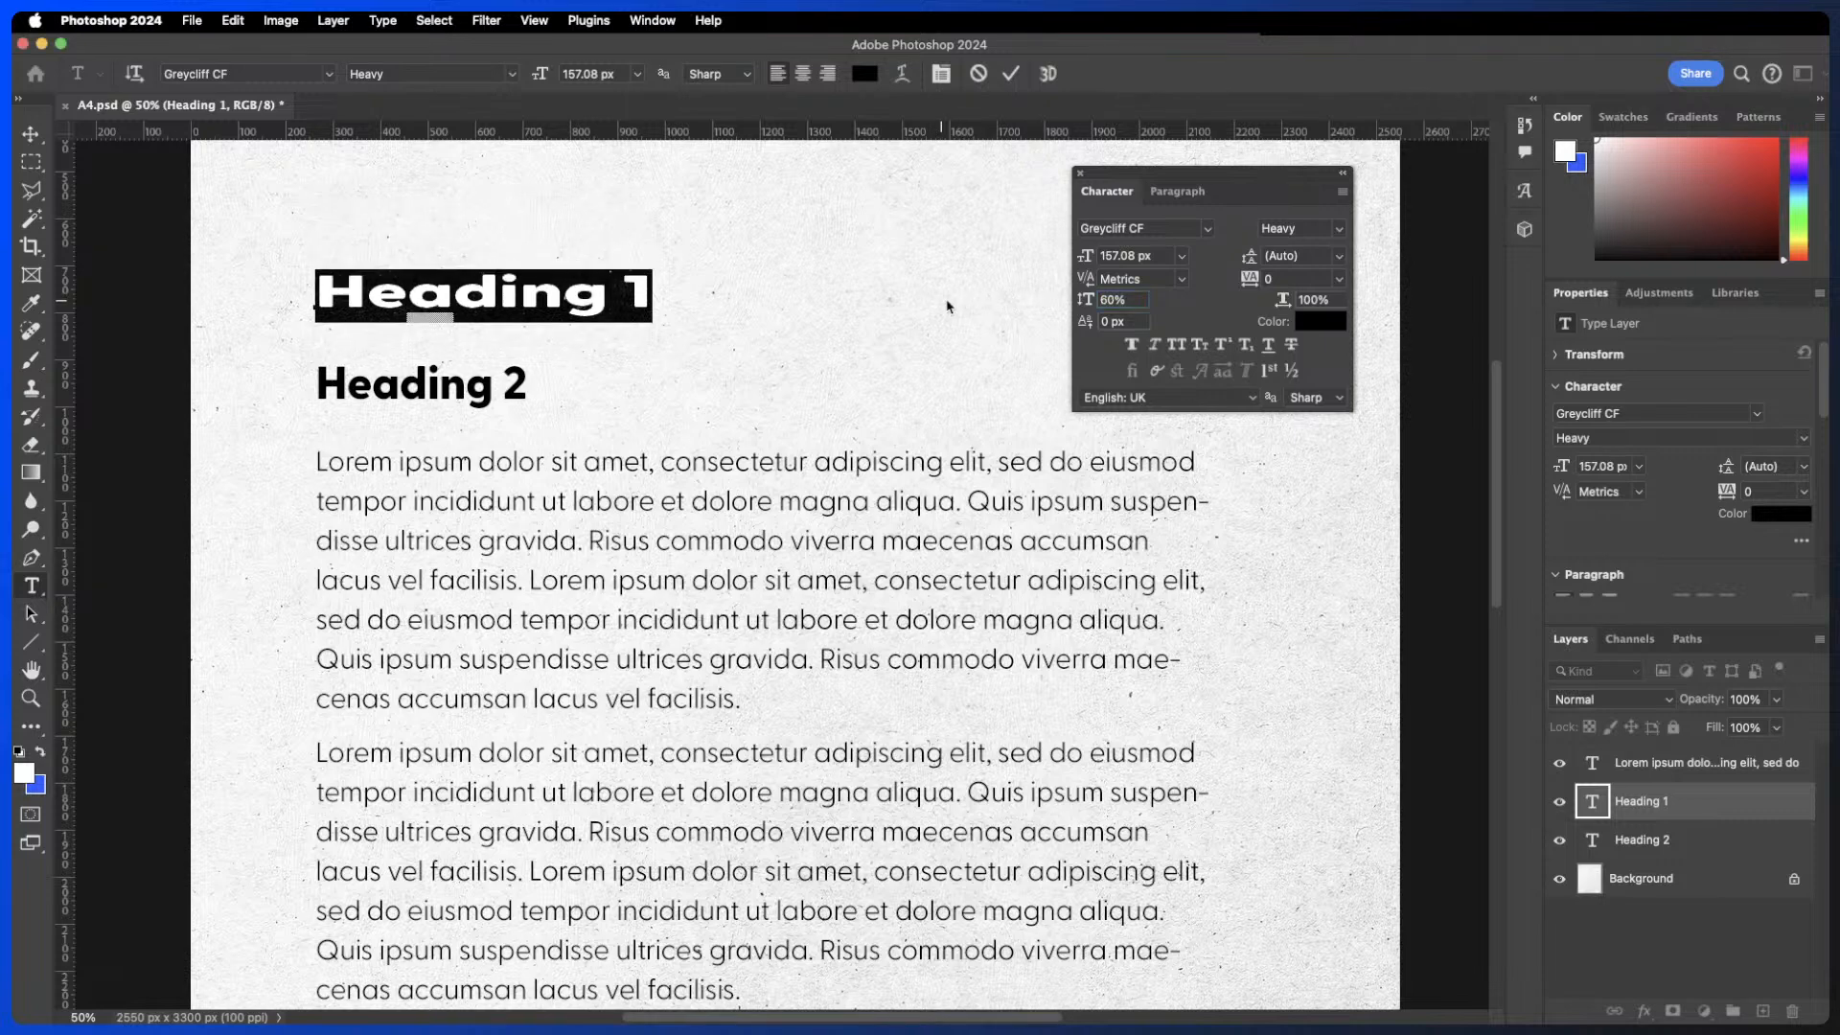
{"action": "left_click_drag", "start_coordinate": [1130, 303], "coordinate": [1066, 294]}
{"action": "type", "text": "100"}
{"action": "key", "text": "Return"}
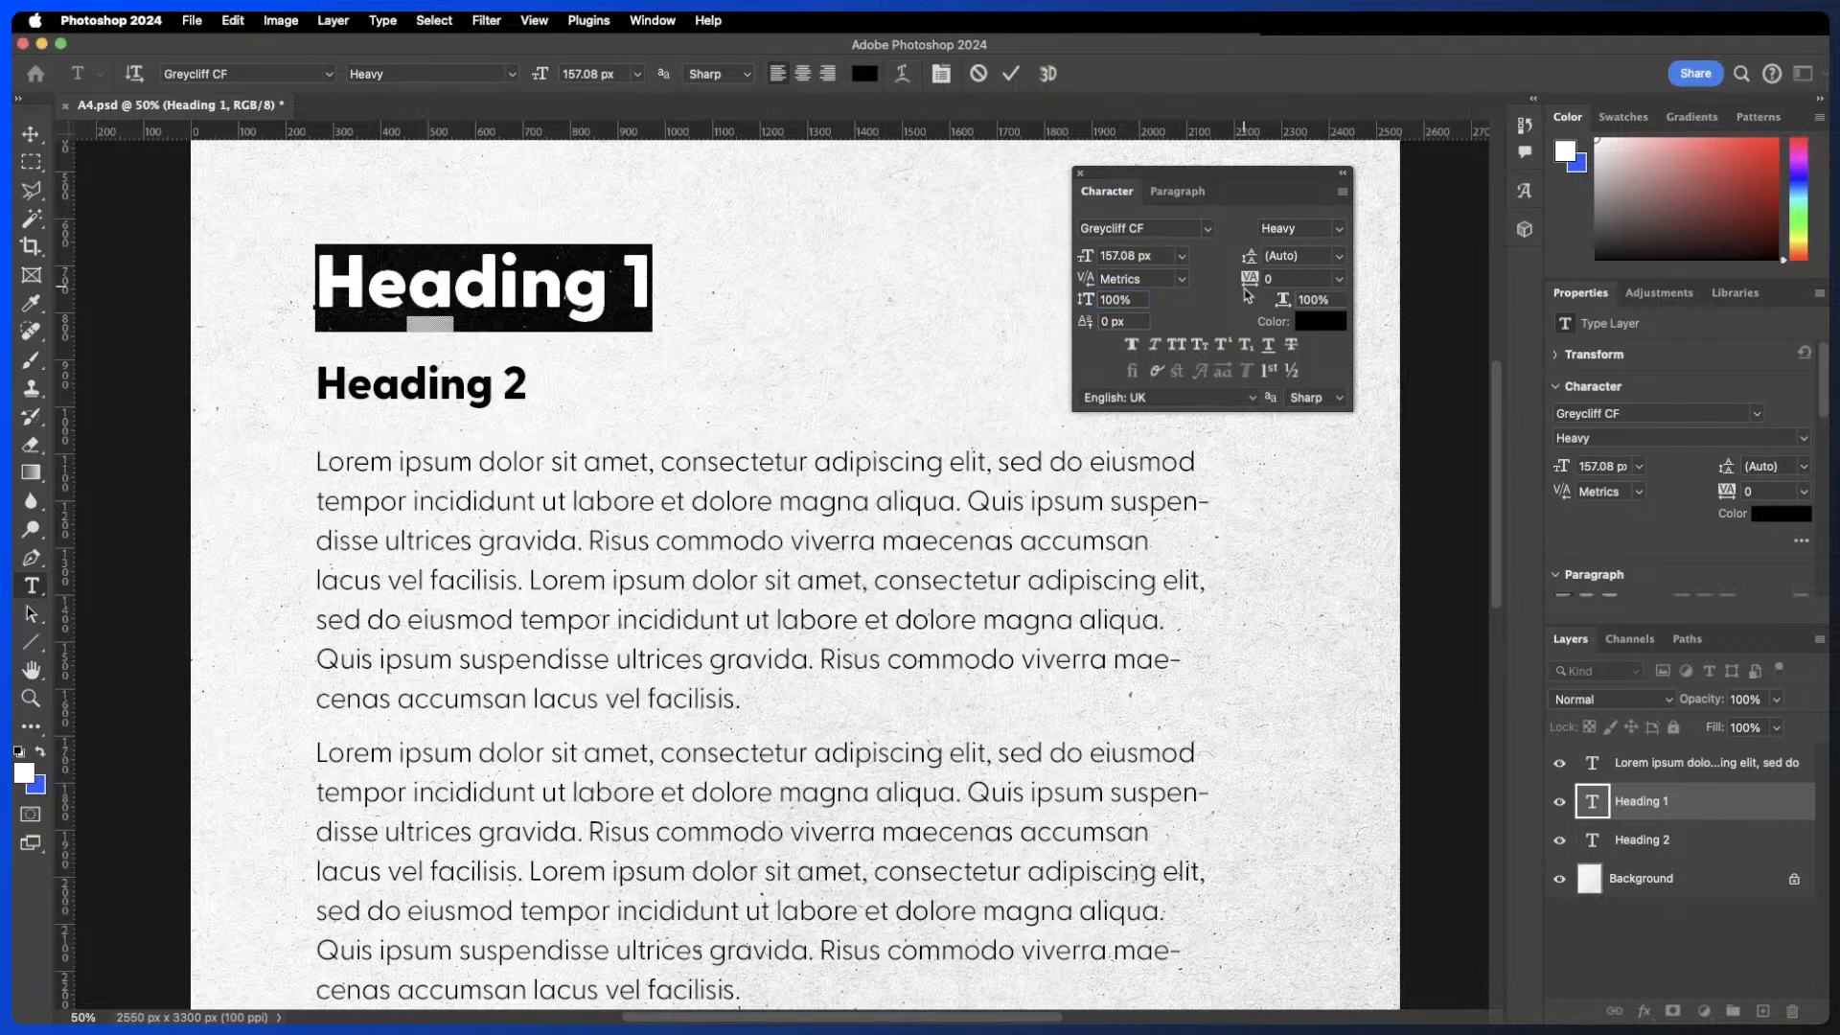
- Scrub Heading 1's horizontal scale to about 85%, then set it back to 100%
{"action": "mouse_move", "coordinate": [1282, 300]}
{"action": "left_mouse_down"}
{"action": "mouse_move", "coordinate": [1251, 303]}
{"action": "mouse_move", "coordinate": [1316, 312]}
{"action": "mouse_move", "coordinate": [1262, 303]}
{"action": "left_mouse_up"}
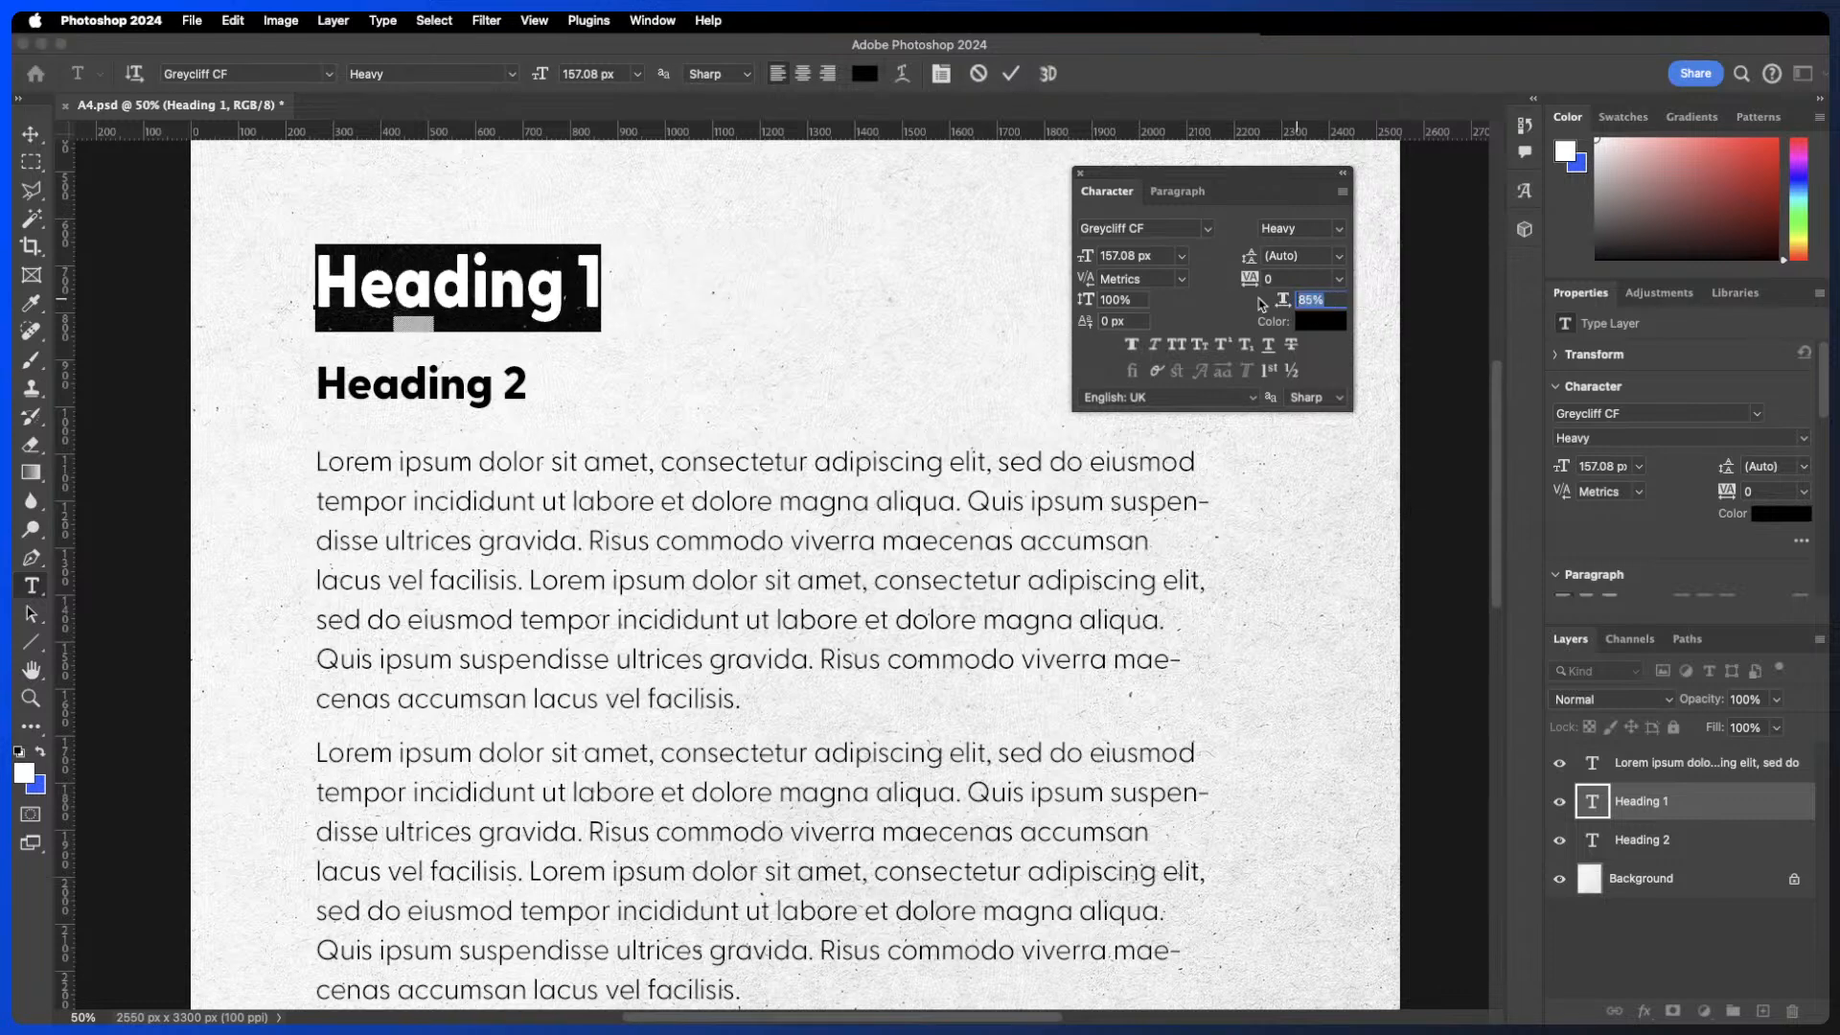
{"action": "type", "text": "100"}
{"action": "key", "text": "Return"}
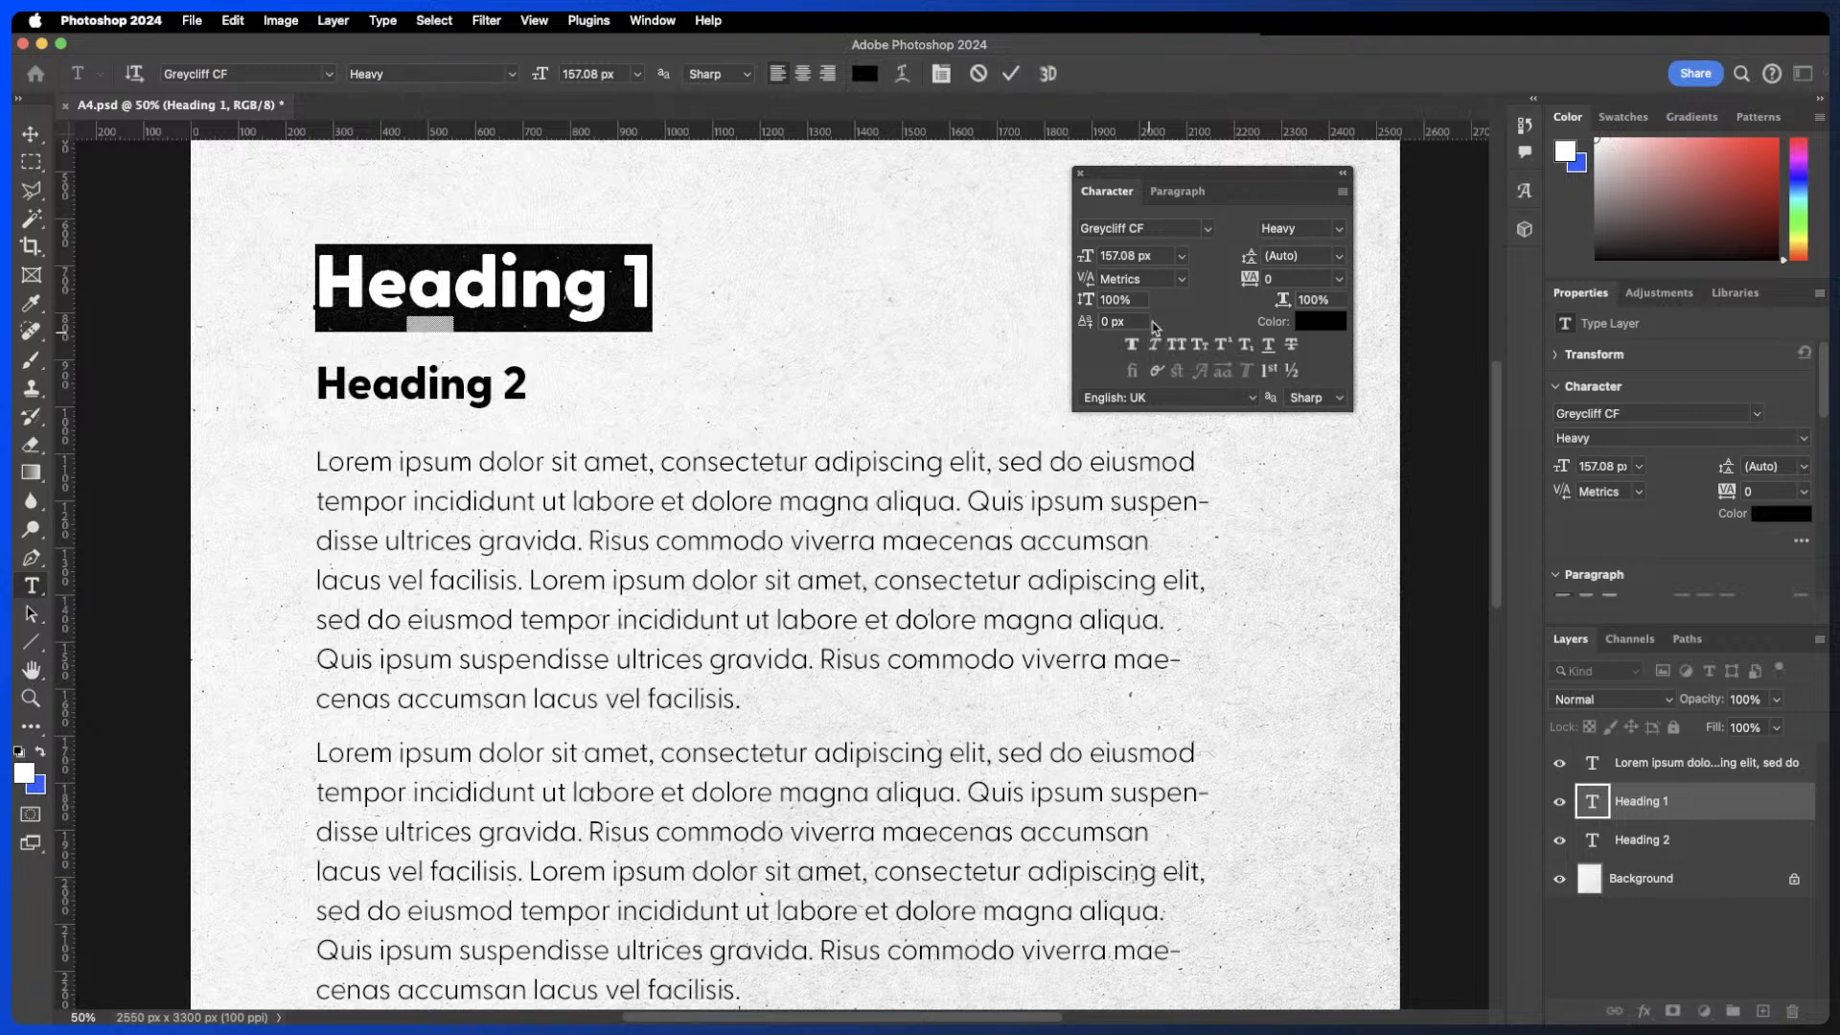
- Toggle Faux Bold and Faux Italic on and off for Heading 1, then commit the text and switch to the Move tool
{"action": "left_click", "coordinate": [1134, 346]}
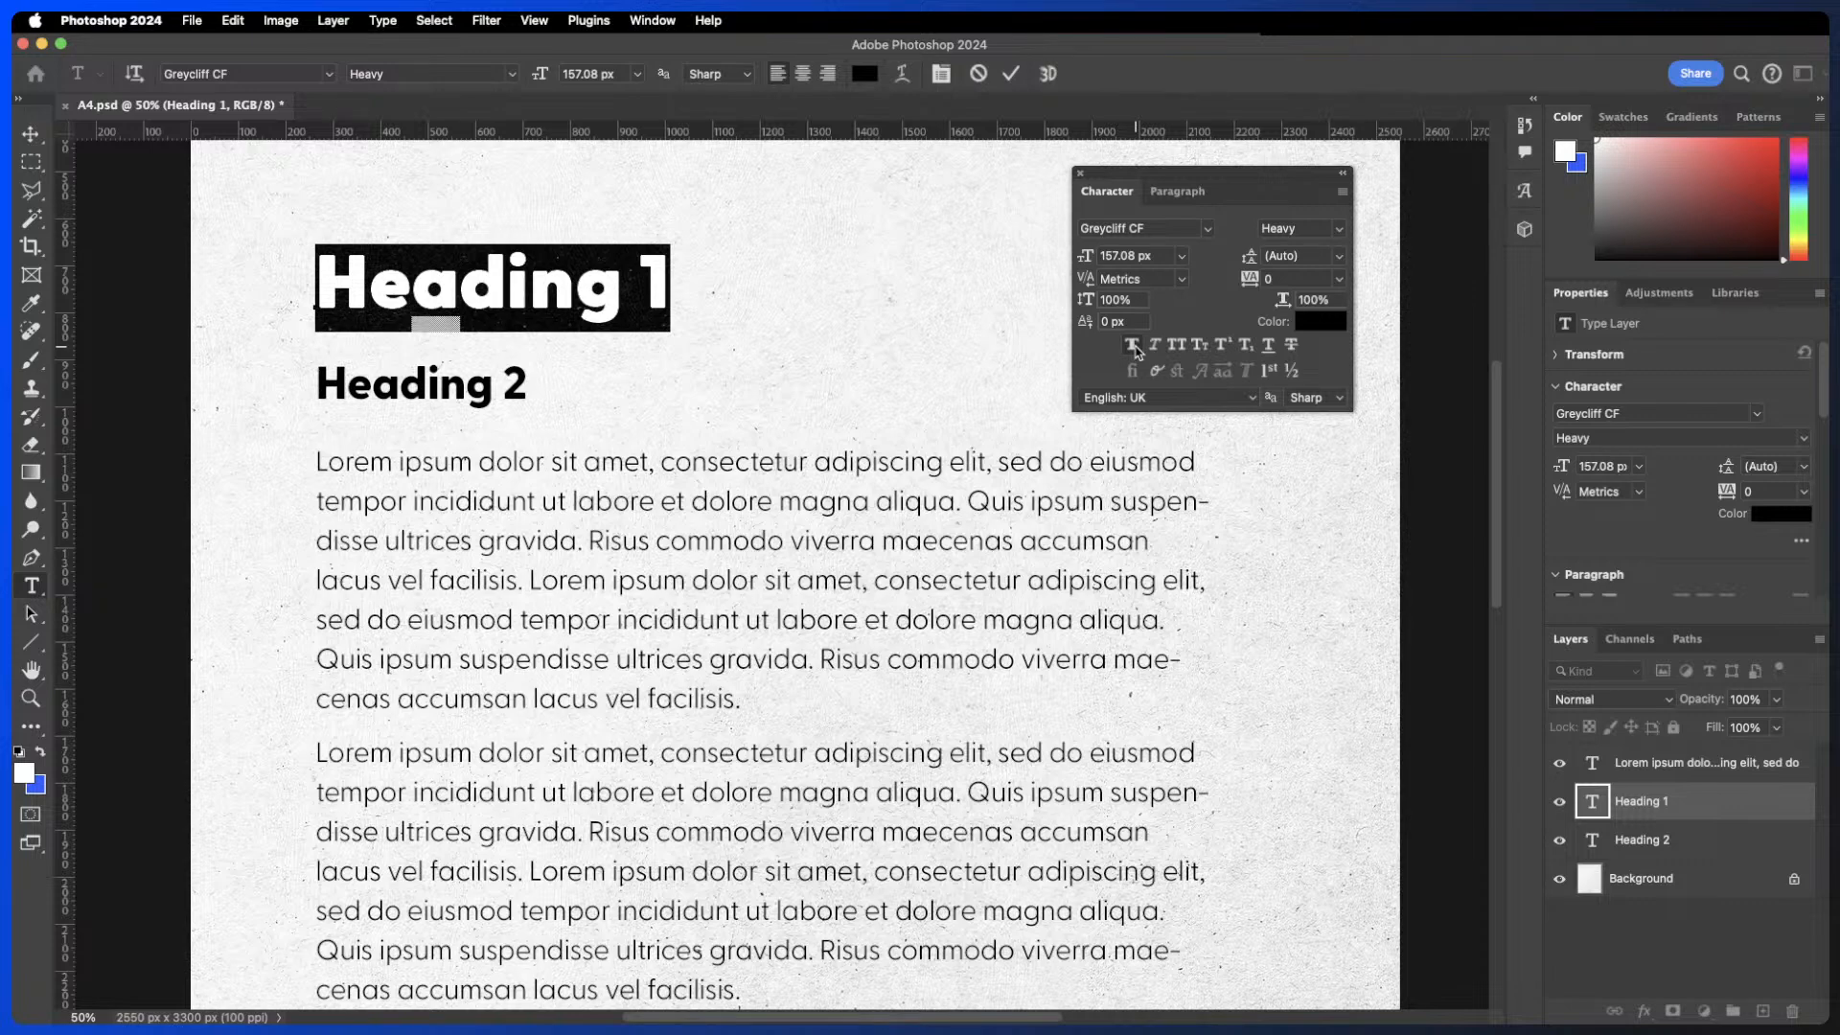
{"action": "left_click", "coordinate": [1133, 346]}
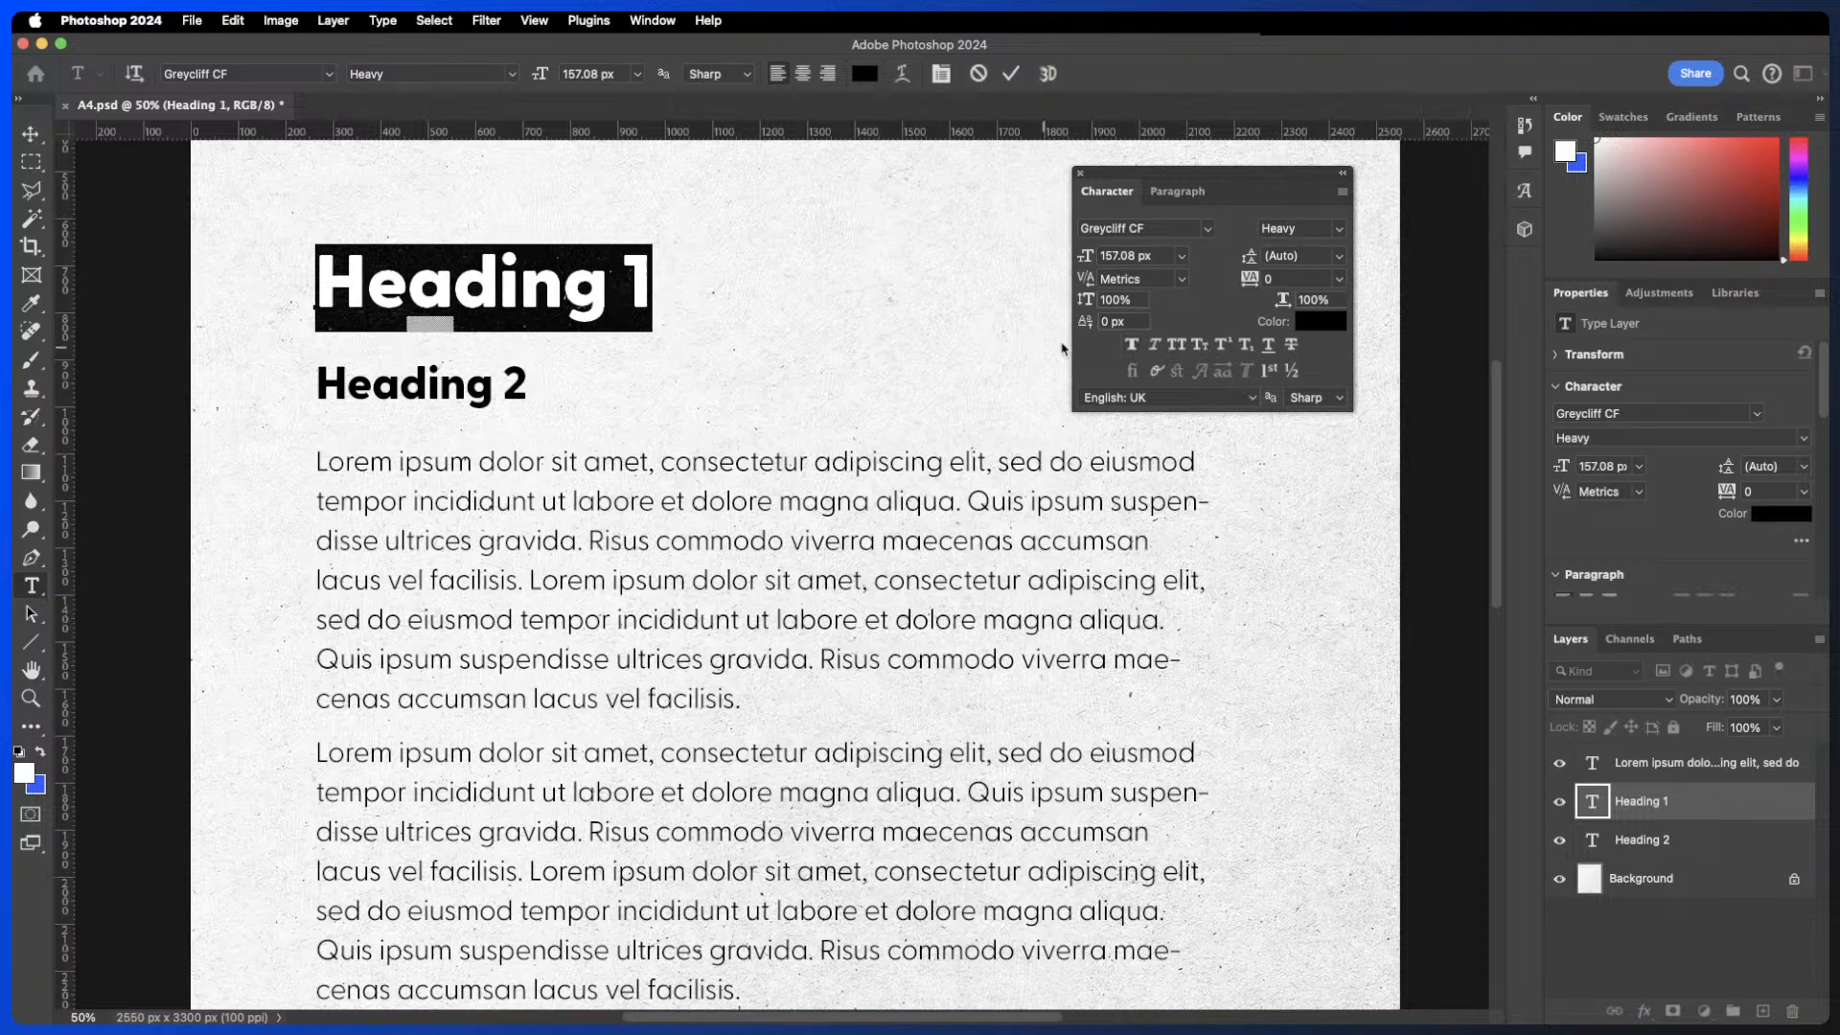
{"action": "left_click", "coordinate": [1131, 346]}
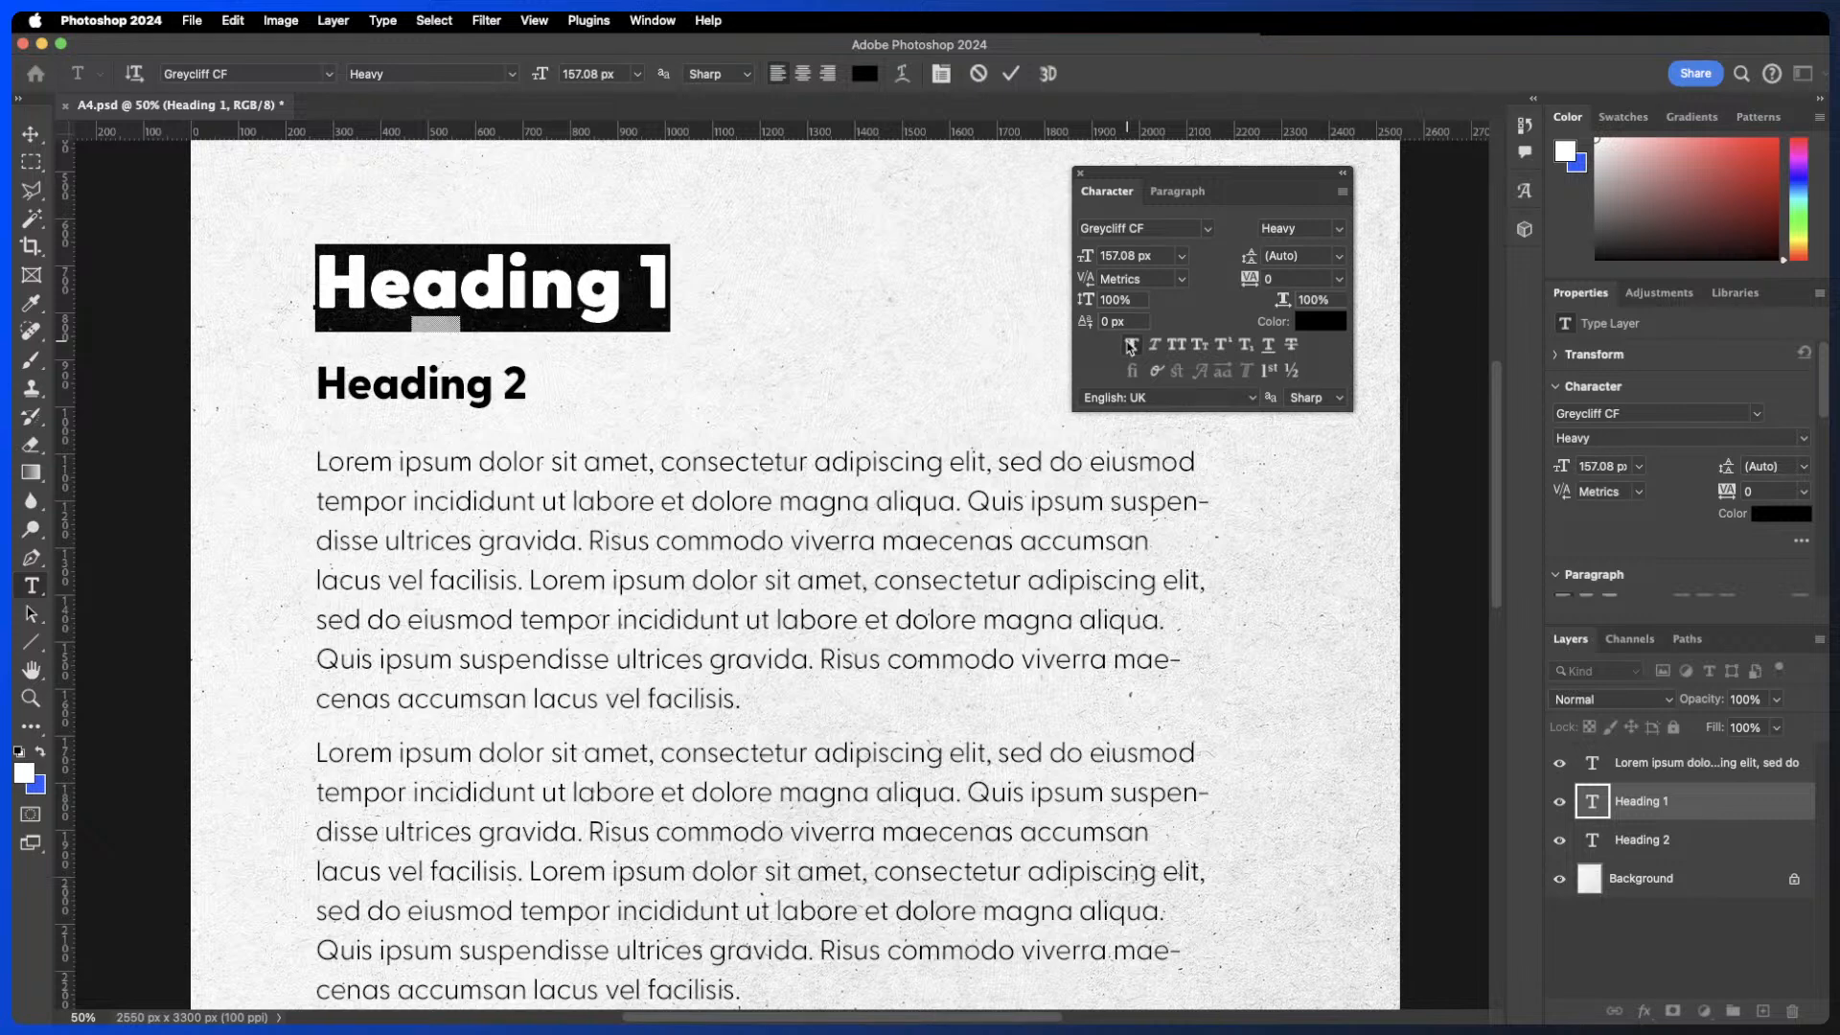
{"action": "left_click", "coordinate": [1130, 345]}
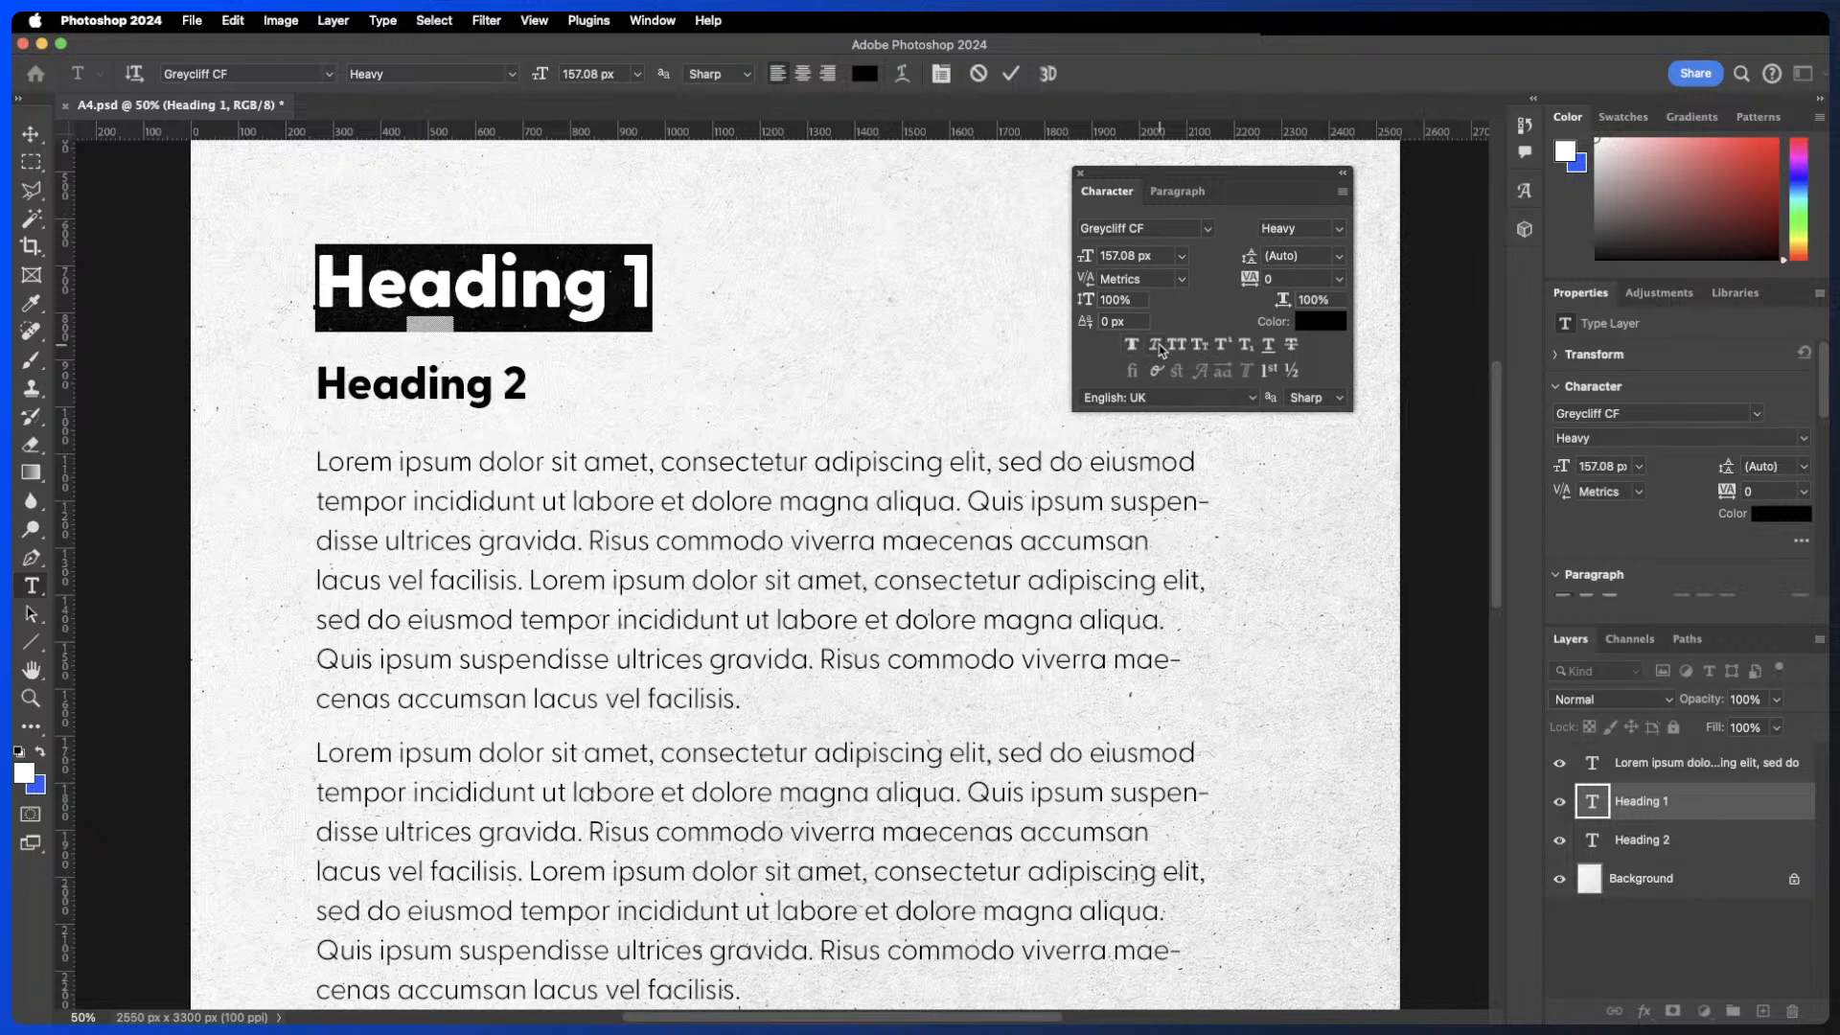
{"action": "left_click", "coordinate": [1156, 346]}
{"action": "left_click", "coordinate": [1157, 346]}
{"action": "left_click", "coordinate": [1011, 73]}
{"action": "key", "text": "v"}
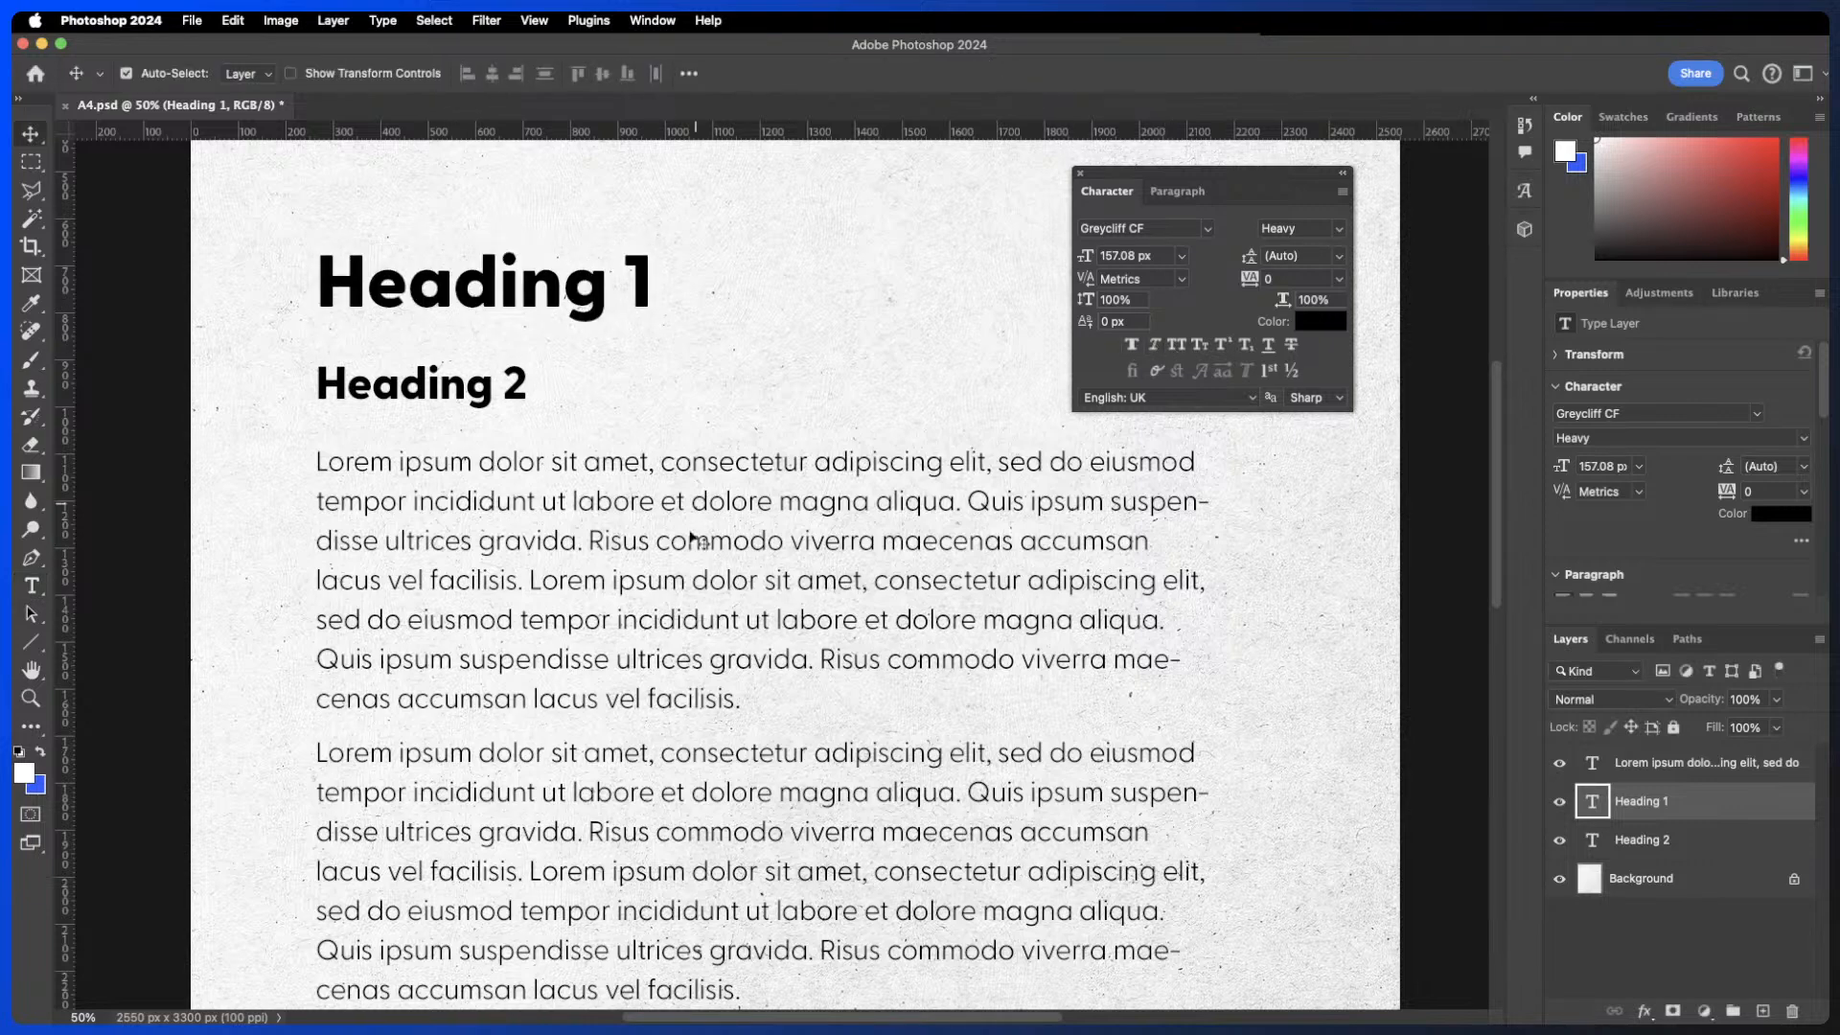
- Select the first body paragraph, apply All Caps, switch it off again and commit the edit
{"action": "double_click", "coordinate": [719, 565]}
{"action": "left_click", "coordinate": [605, 541]}
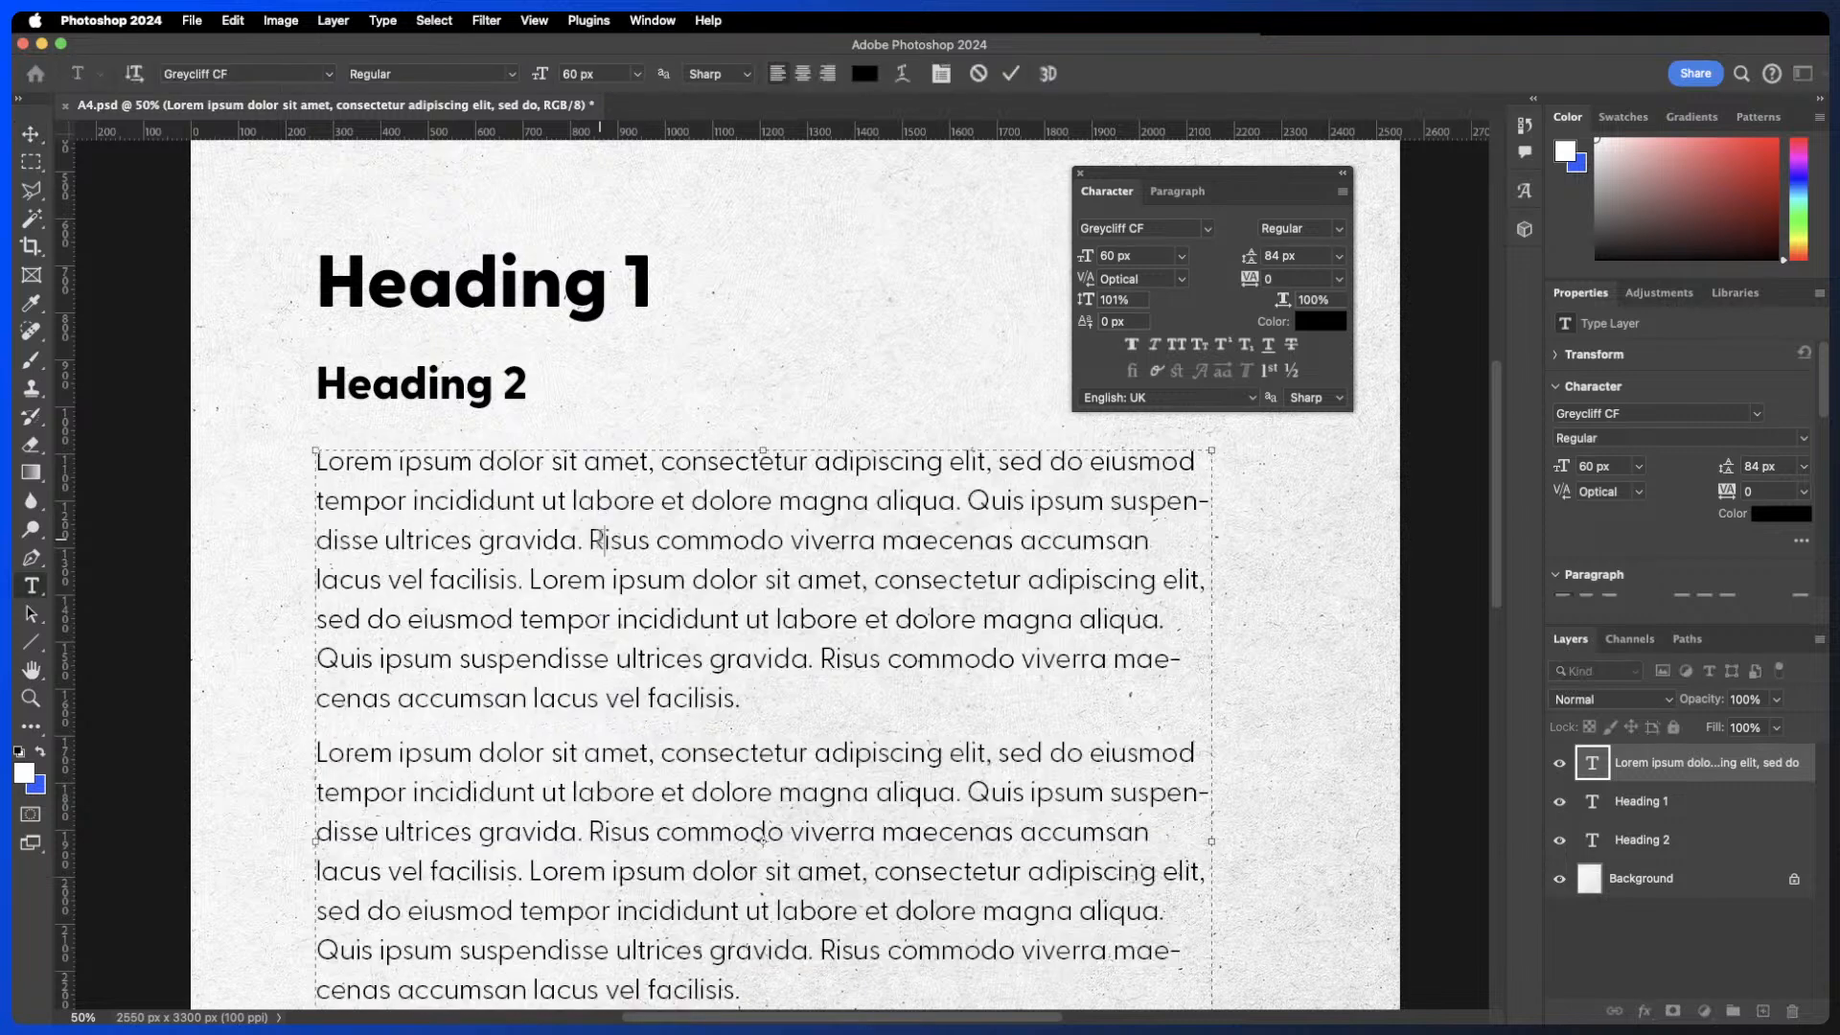
{"action": "left_click_drag", "start_coordinate": [319, 461], "coordinate": [747, 700]}
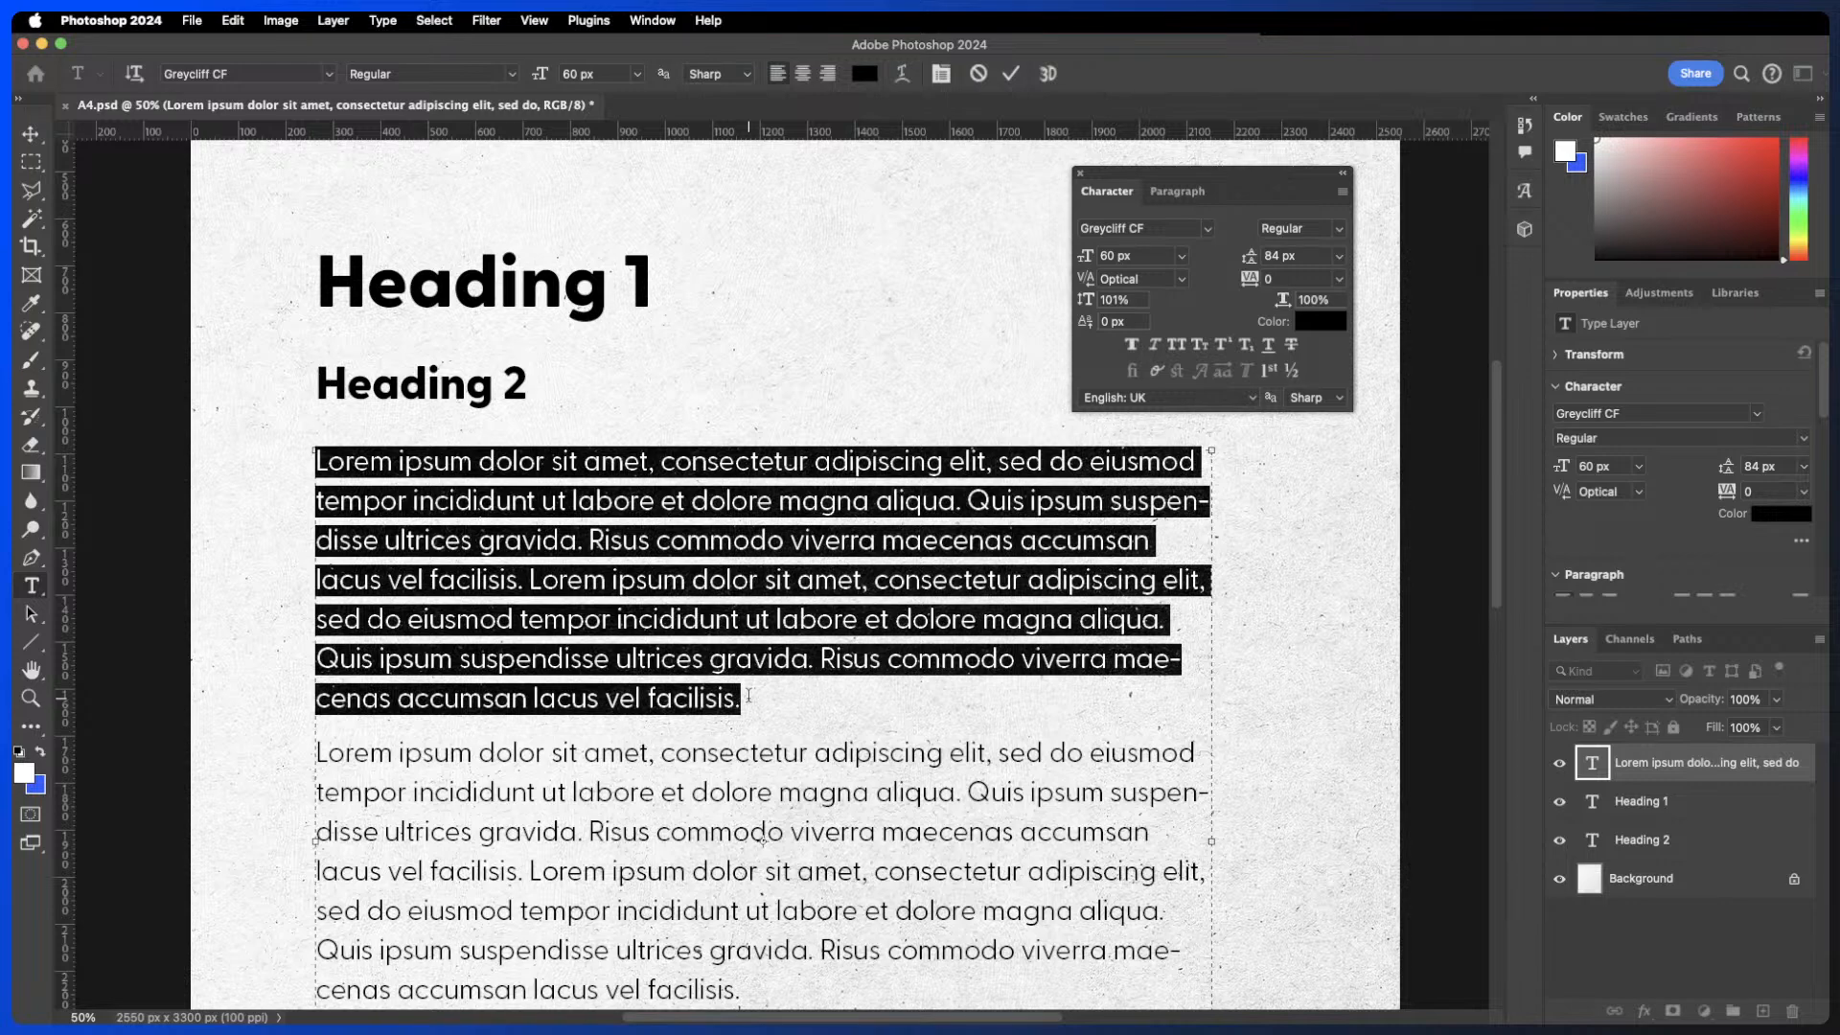
{"action": "left_click", "coordinate": [1177, 347]}
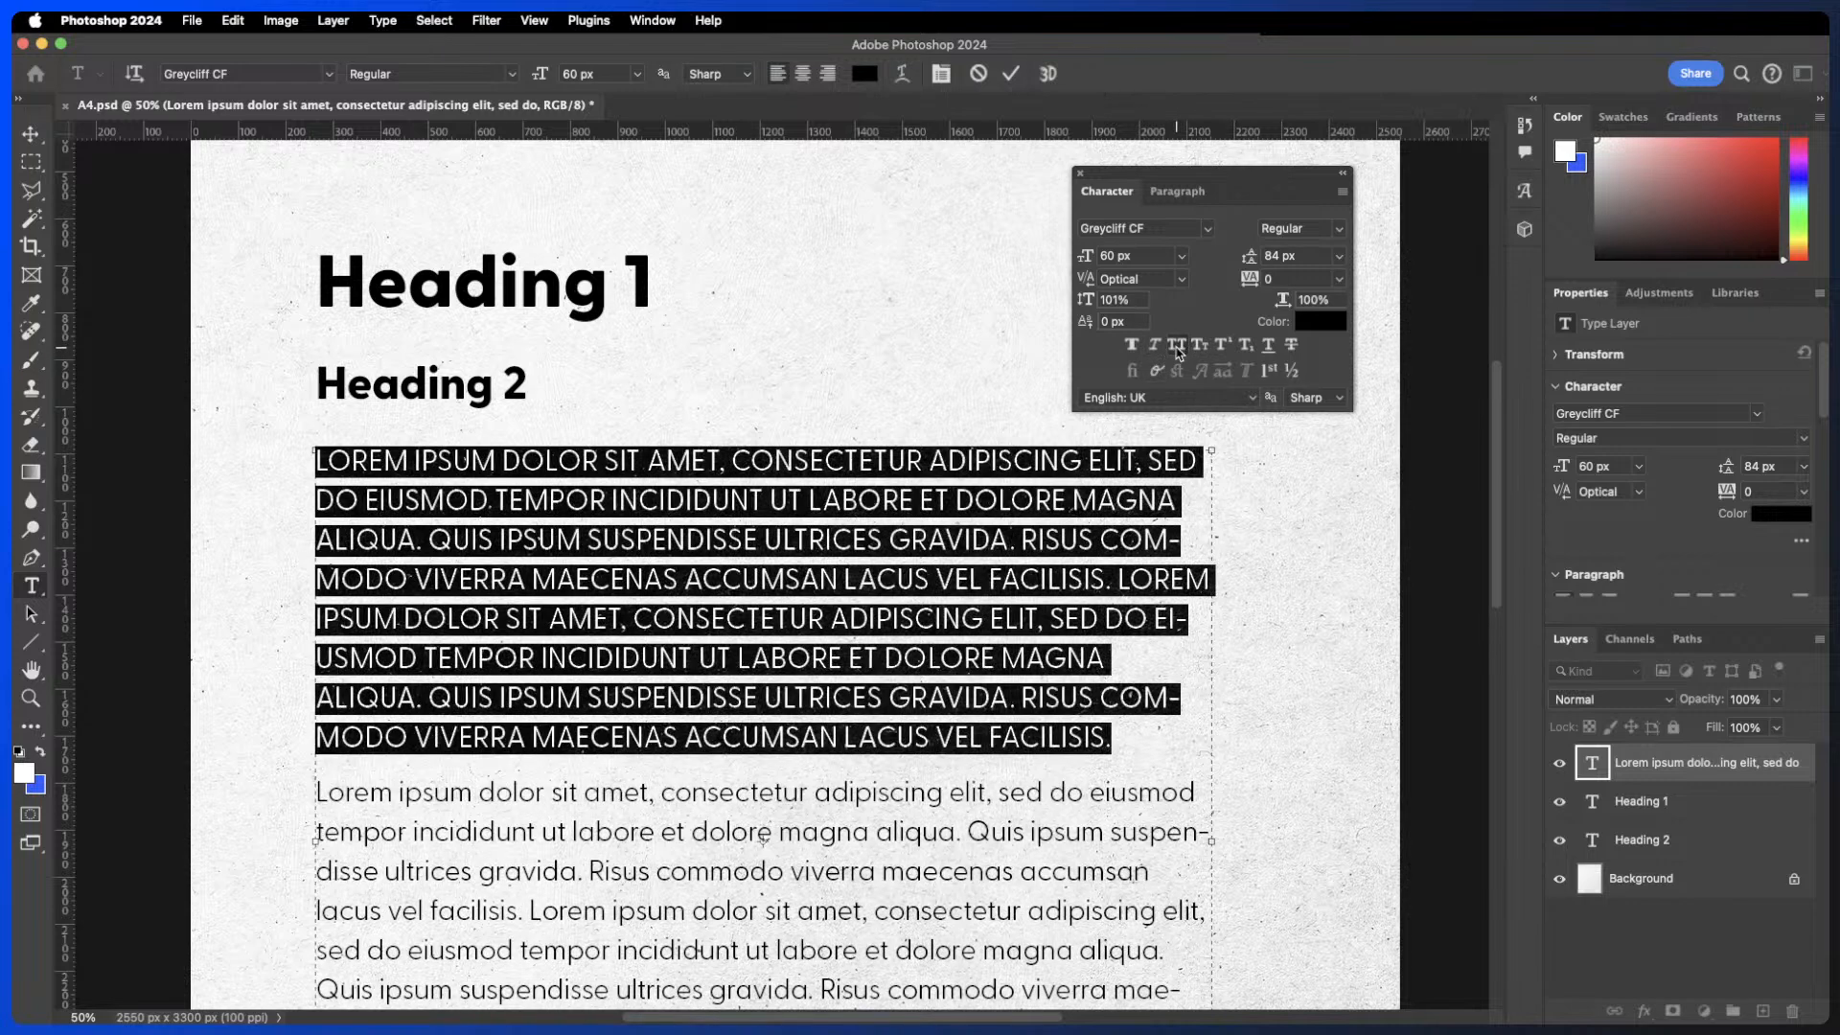
{"action": "left_click", "coordinate": [1178, 348]}
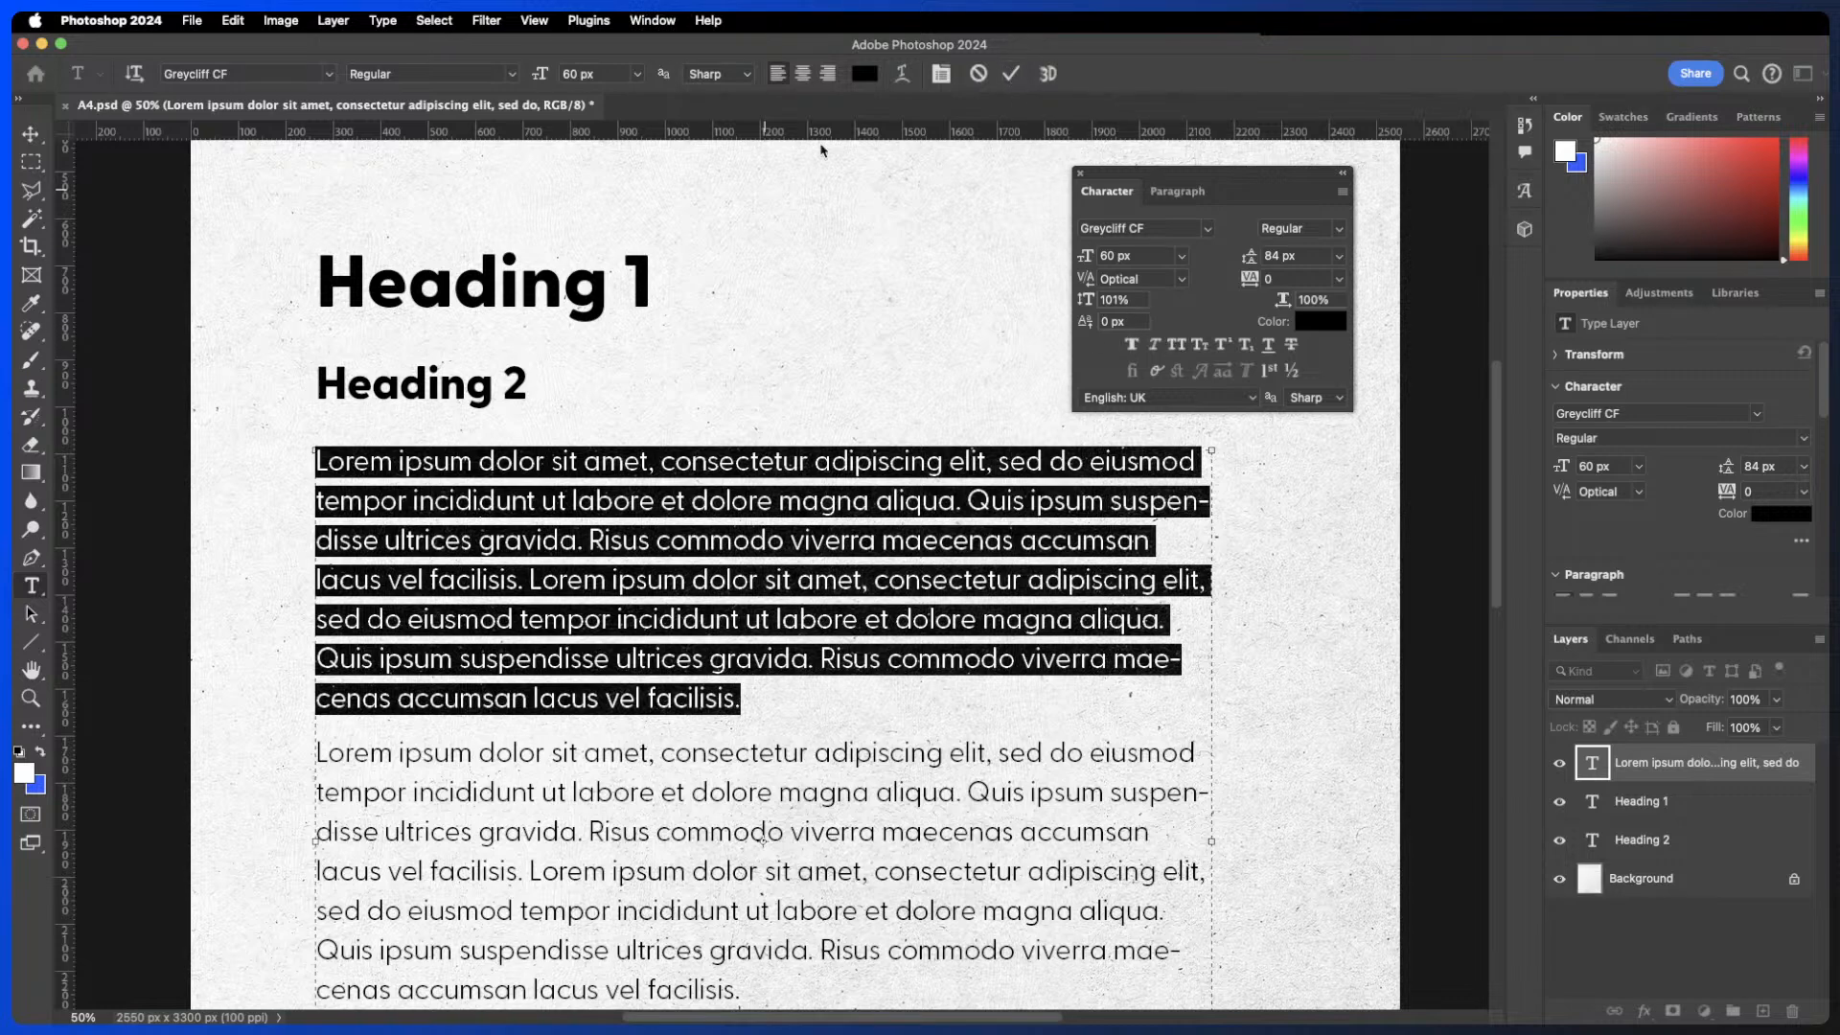
{"action": "left_click", "coordinate": [1010, 74]}
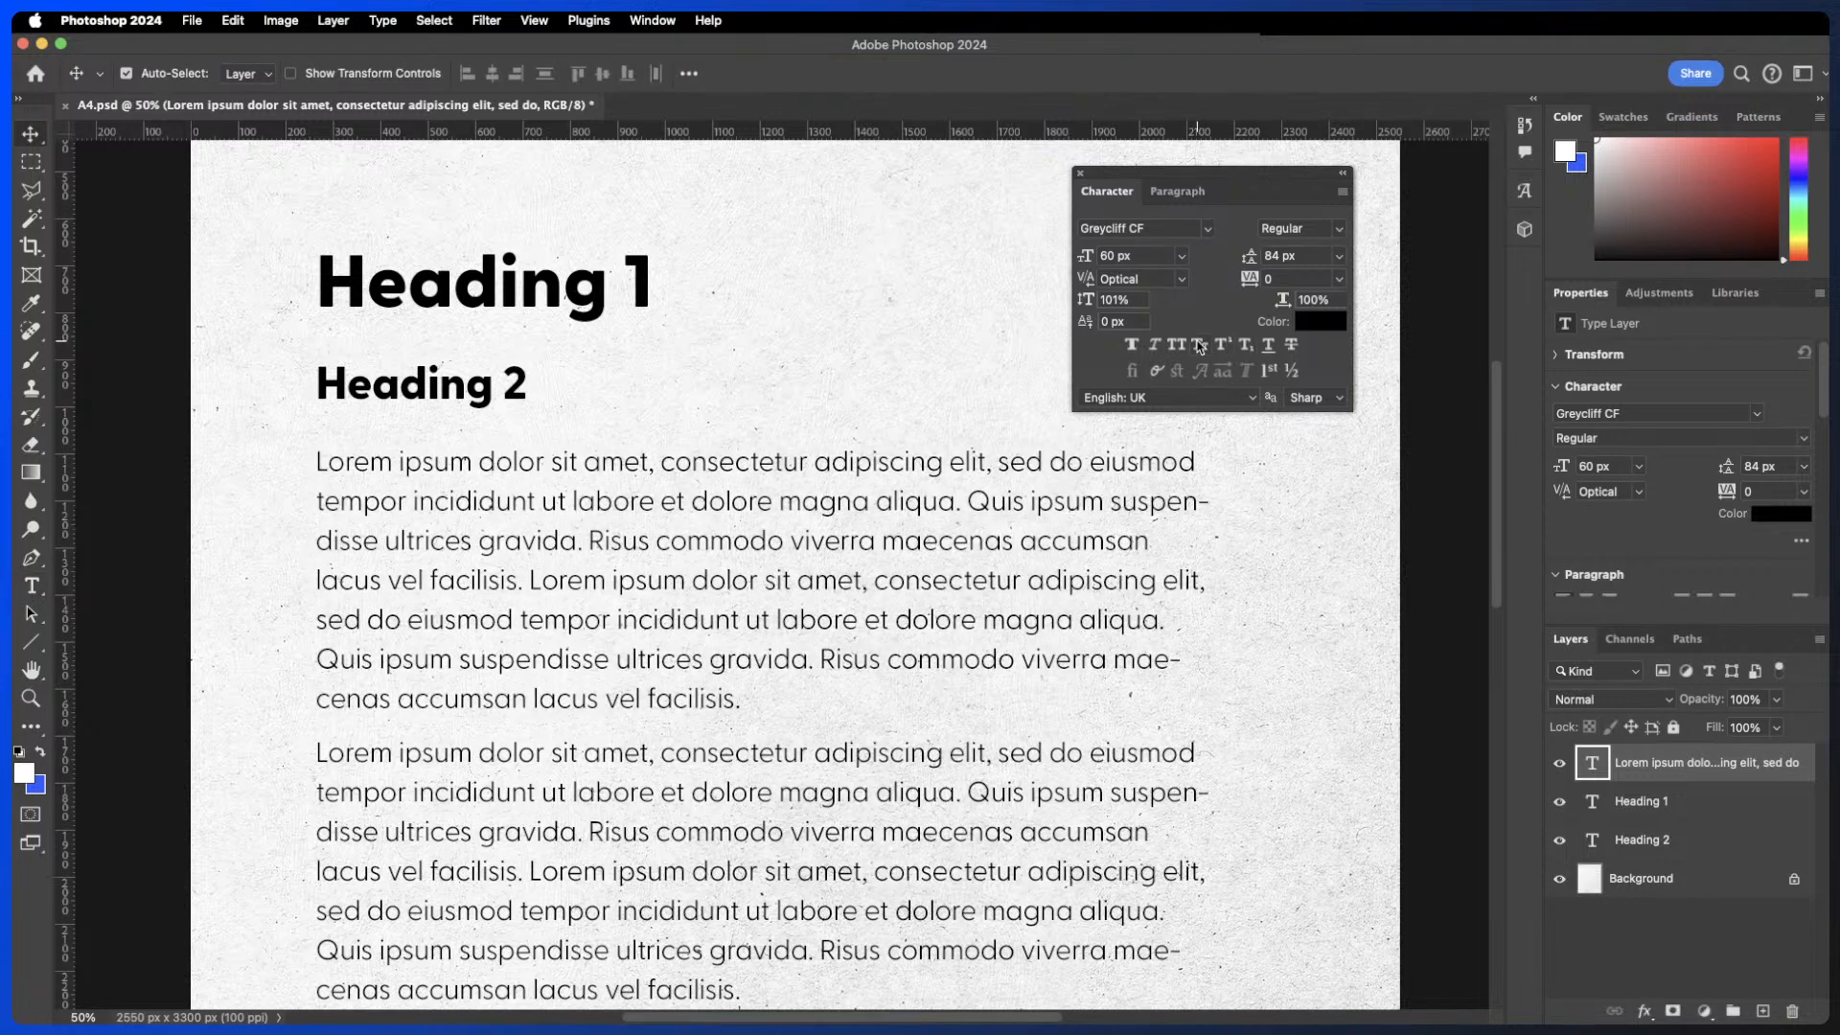
- Apply Small Caps to Heading 1, select individual letters to inspect them, then switch Small Caps off
{"action": "double_click", "coordinate": [554, 283]}
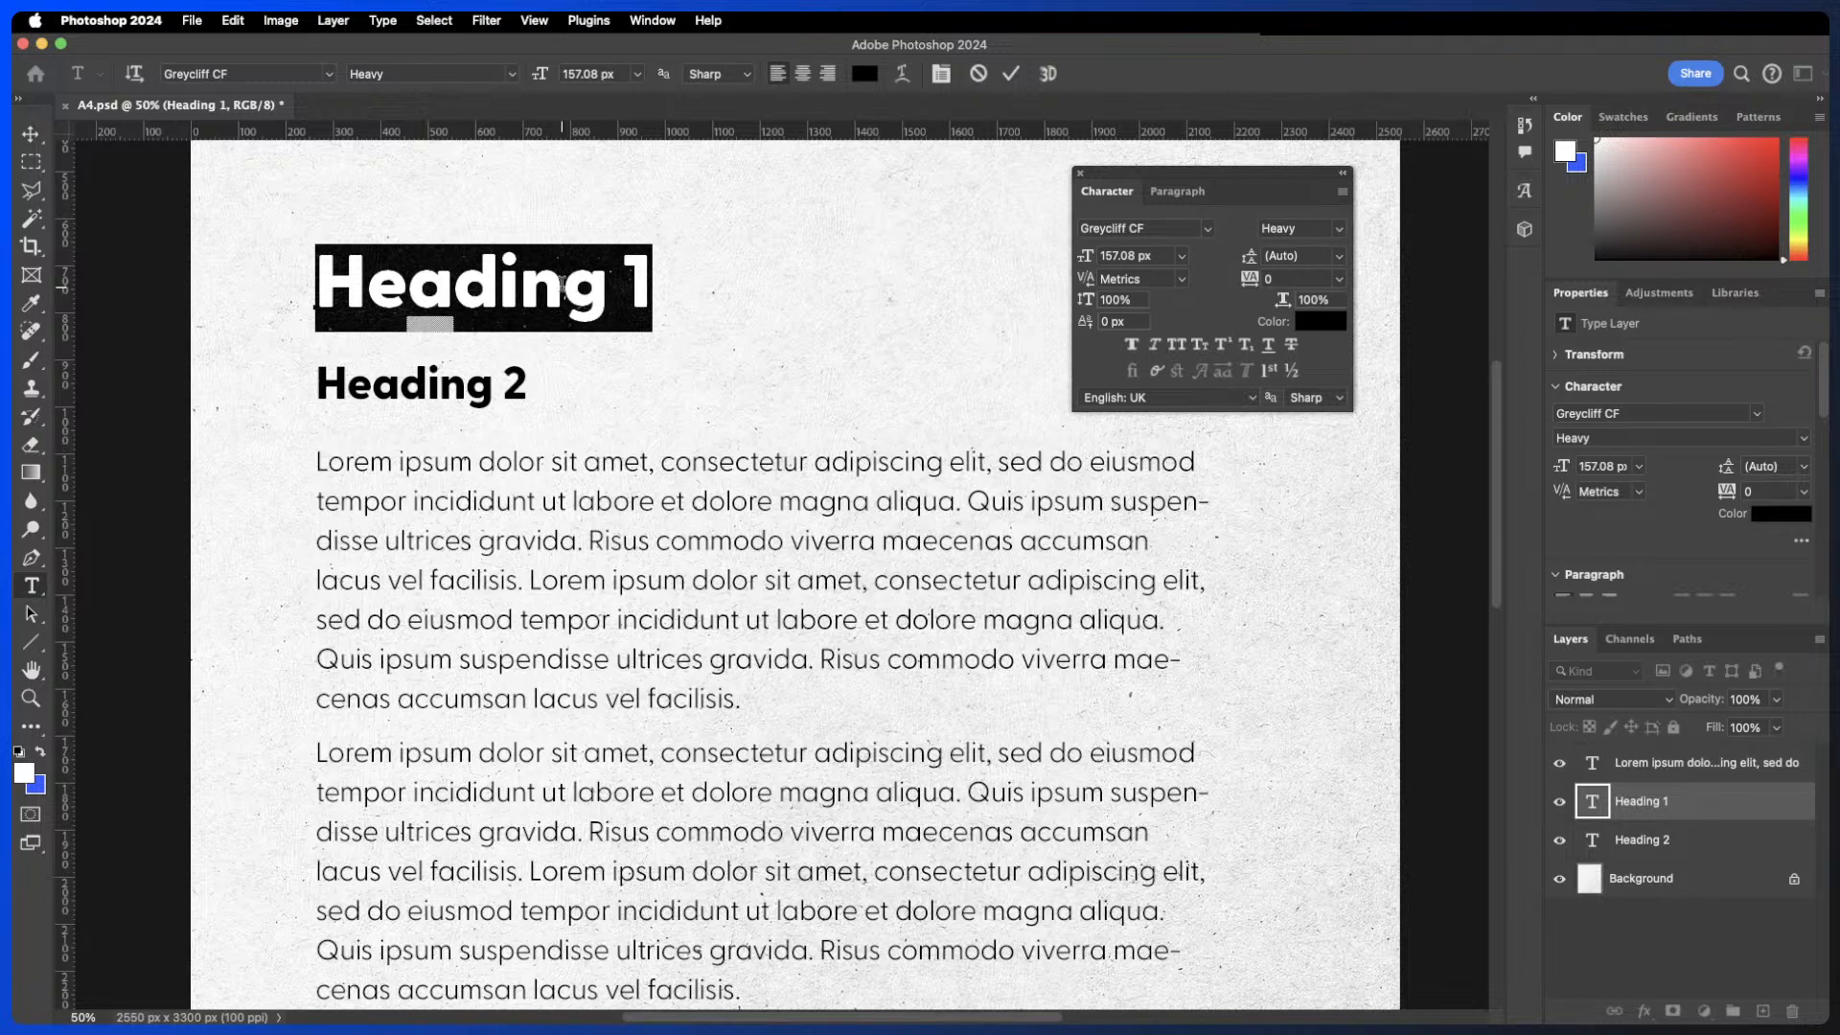
{"action": "left_click", "coordinate": [1199, 344]}
{"action": "left_click_drag", "start_coordinate": [358, 271], "coordinate": [567, 276]}
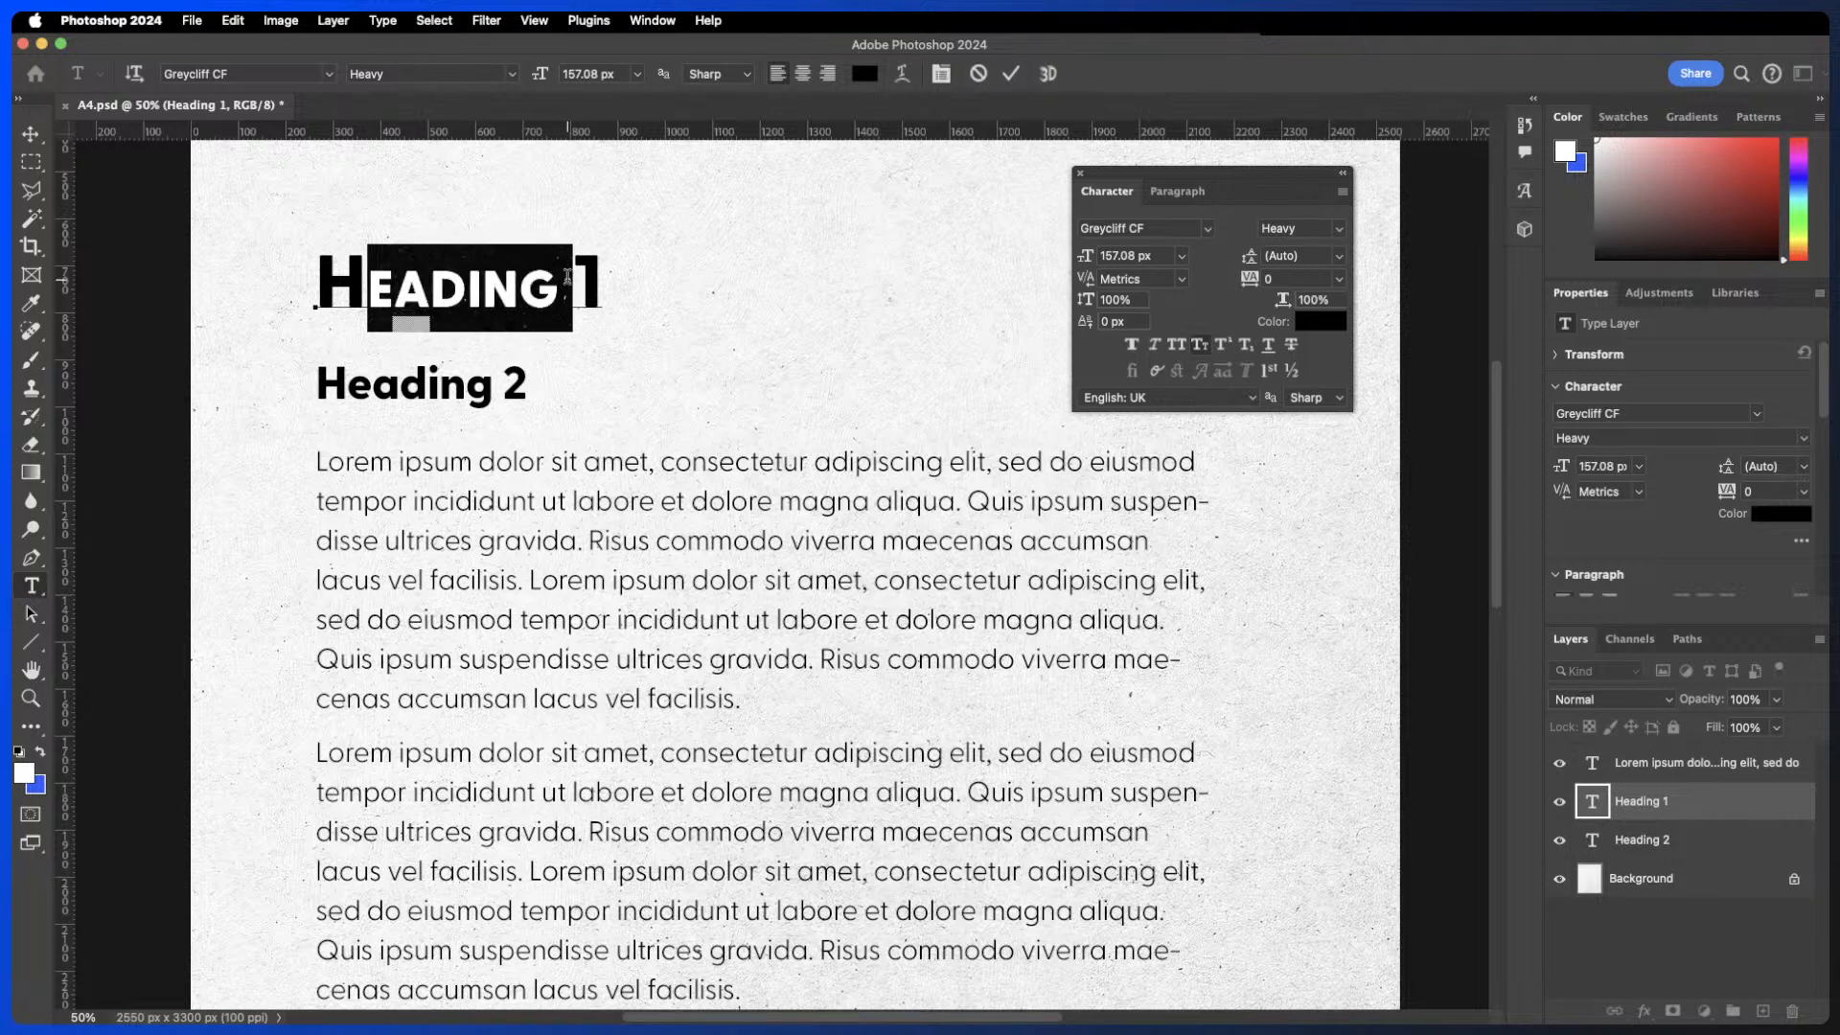
{"action": "double_click", "coordinate": [363, 281]}
{"action": "left_click", "coordinate": [368, 275]}
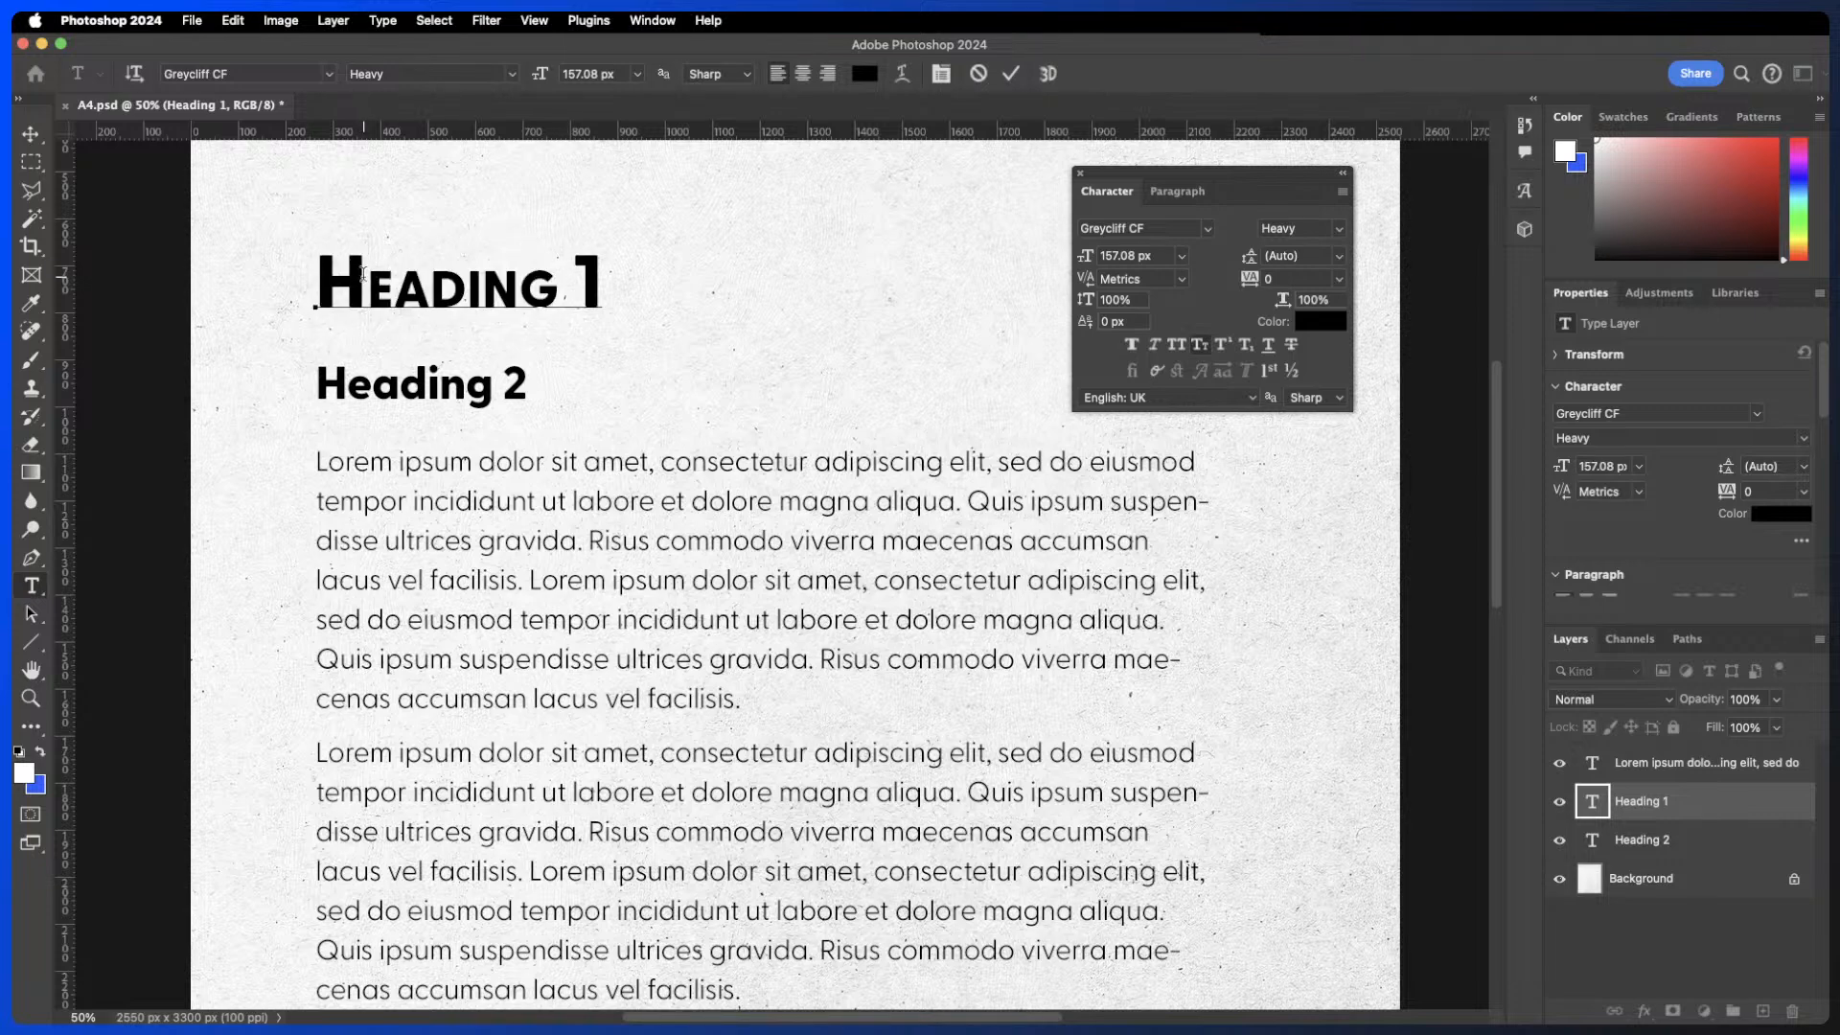
{"action": "left_click_drag", "start_coordinate": [368, 273], "coordinate": [330, 267]}
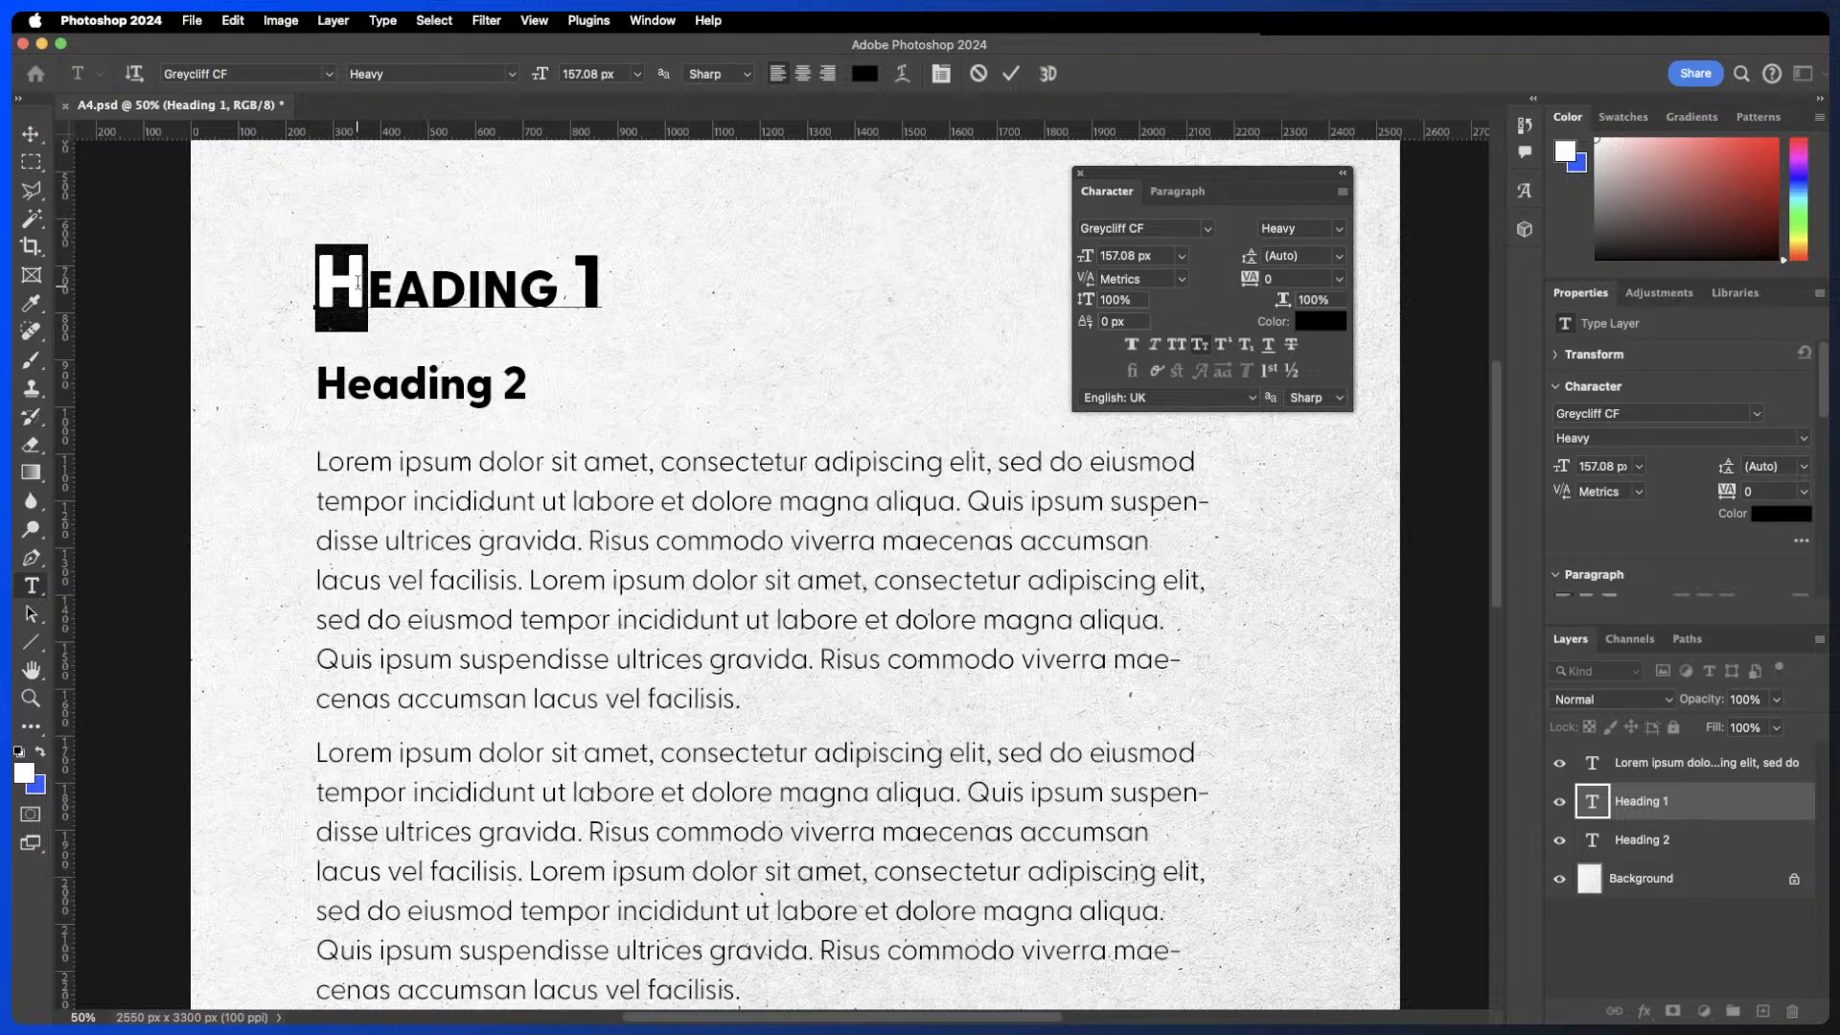
{"action": "left_click", "coordinate": [360, 281]}
{"action": "double_click", "coordinate": [491, 288]}
{"action": "left_click", "coordinate": [547, 293]}
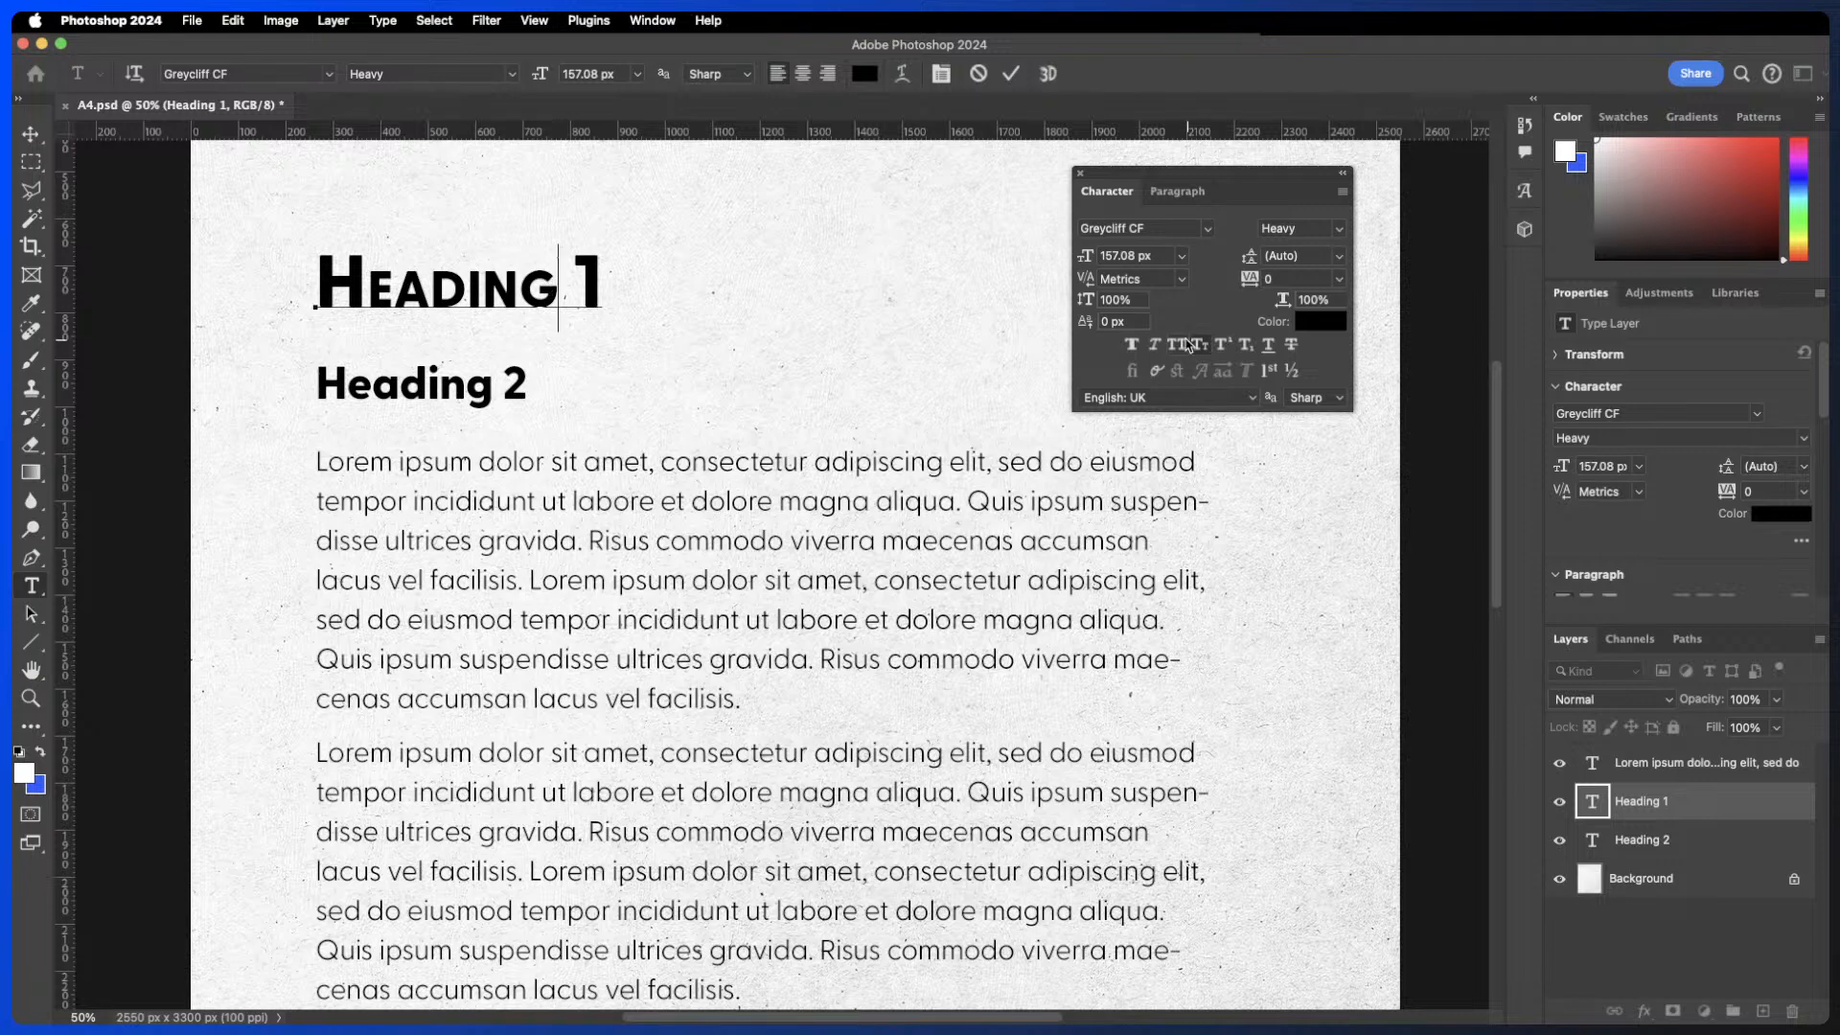
{"action": "triple_click", "coordinate": [555, 291]}
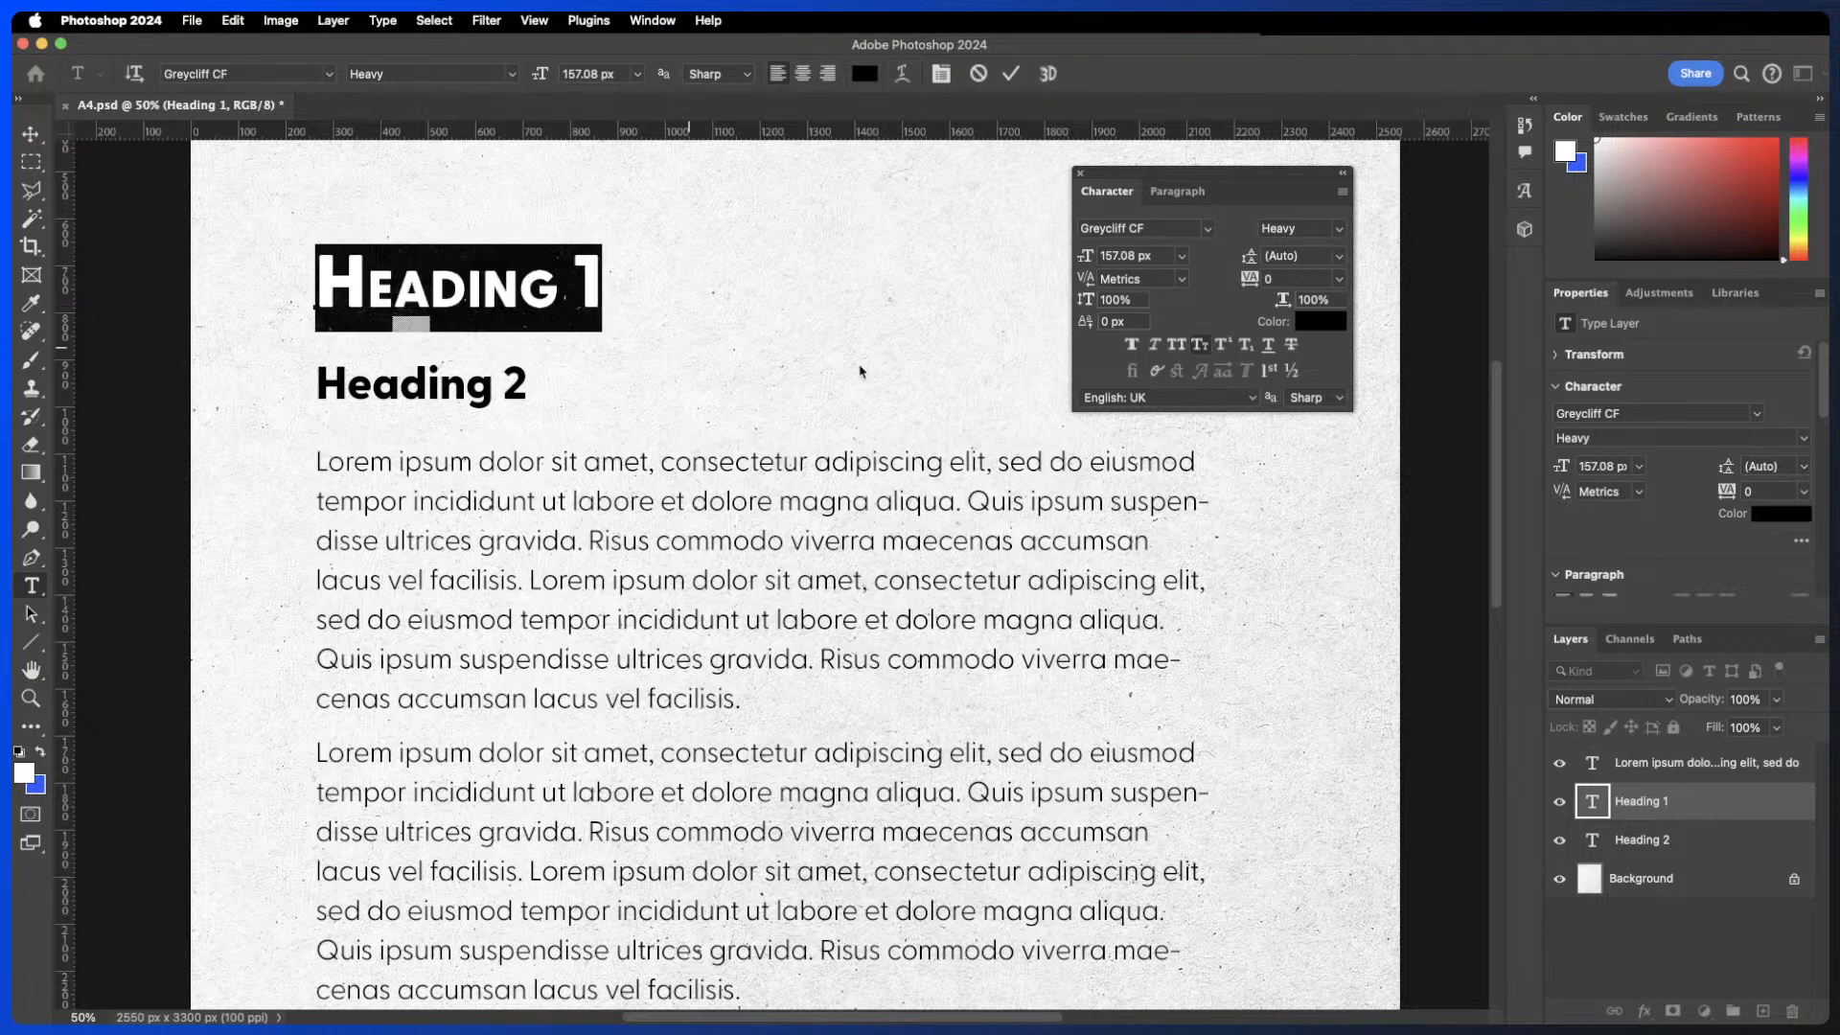
{"action": "left_click", "coordinate": [1198, 346]}
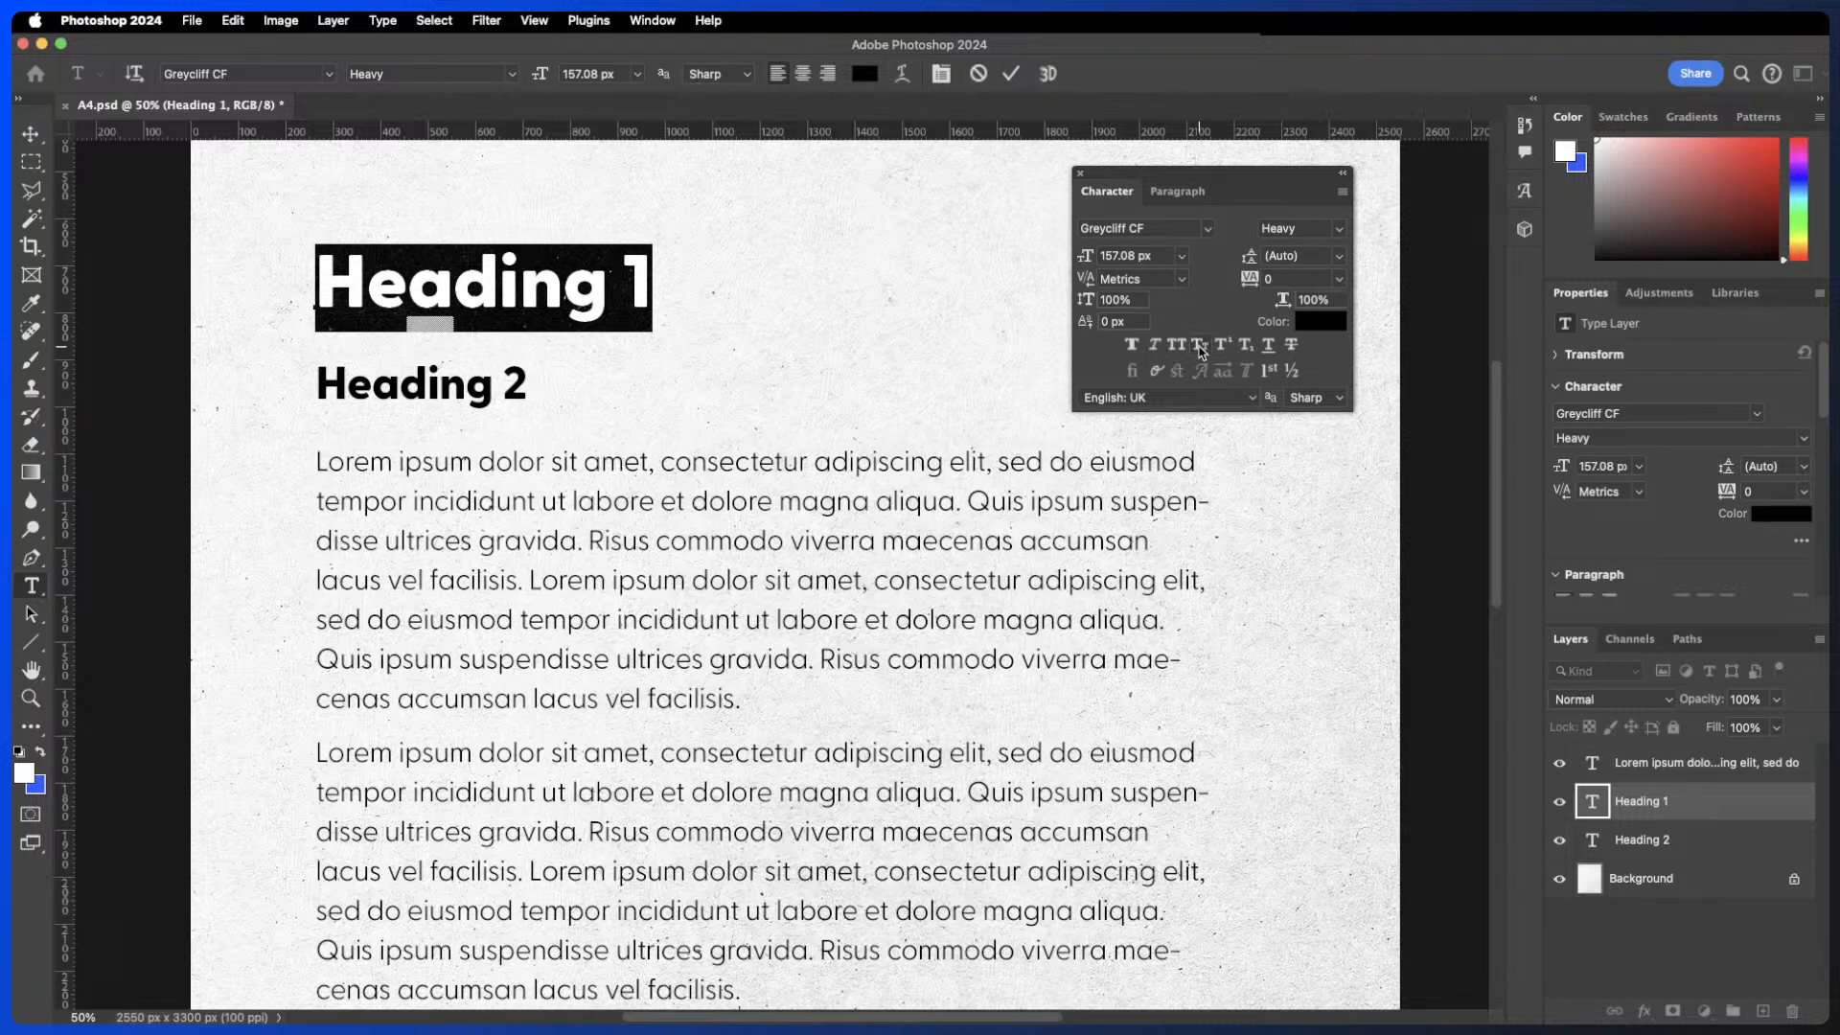
- Replace Heading 1's text with 2m2 and make the final 2 superscript
{"action": "left_click", "coordinate": [586, 285]}
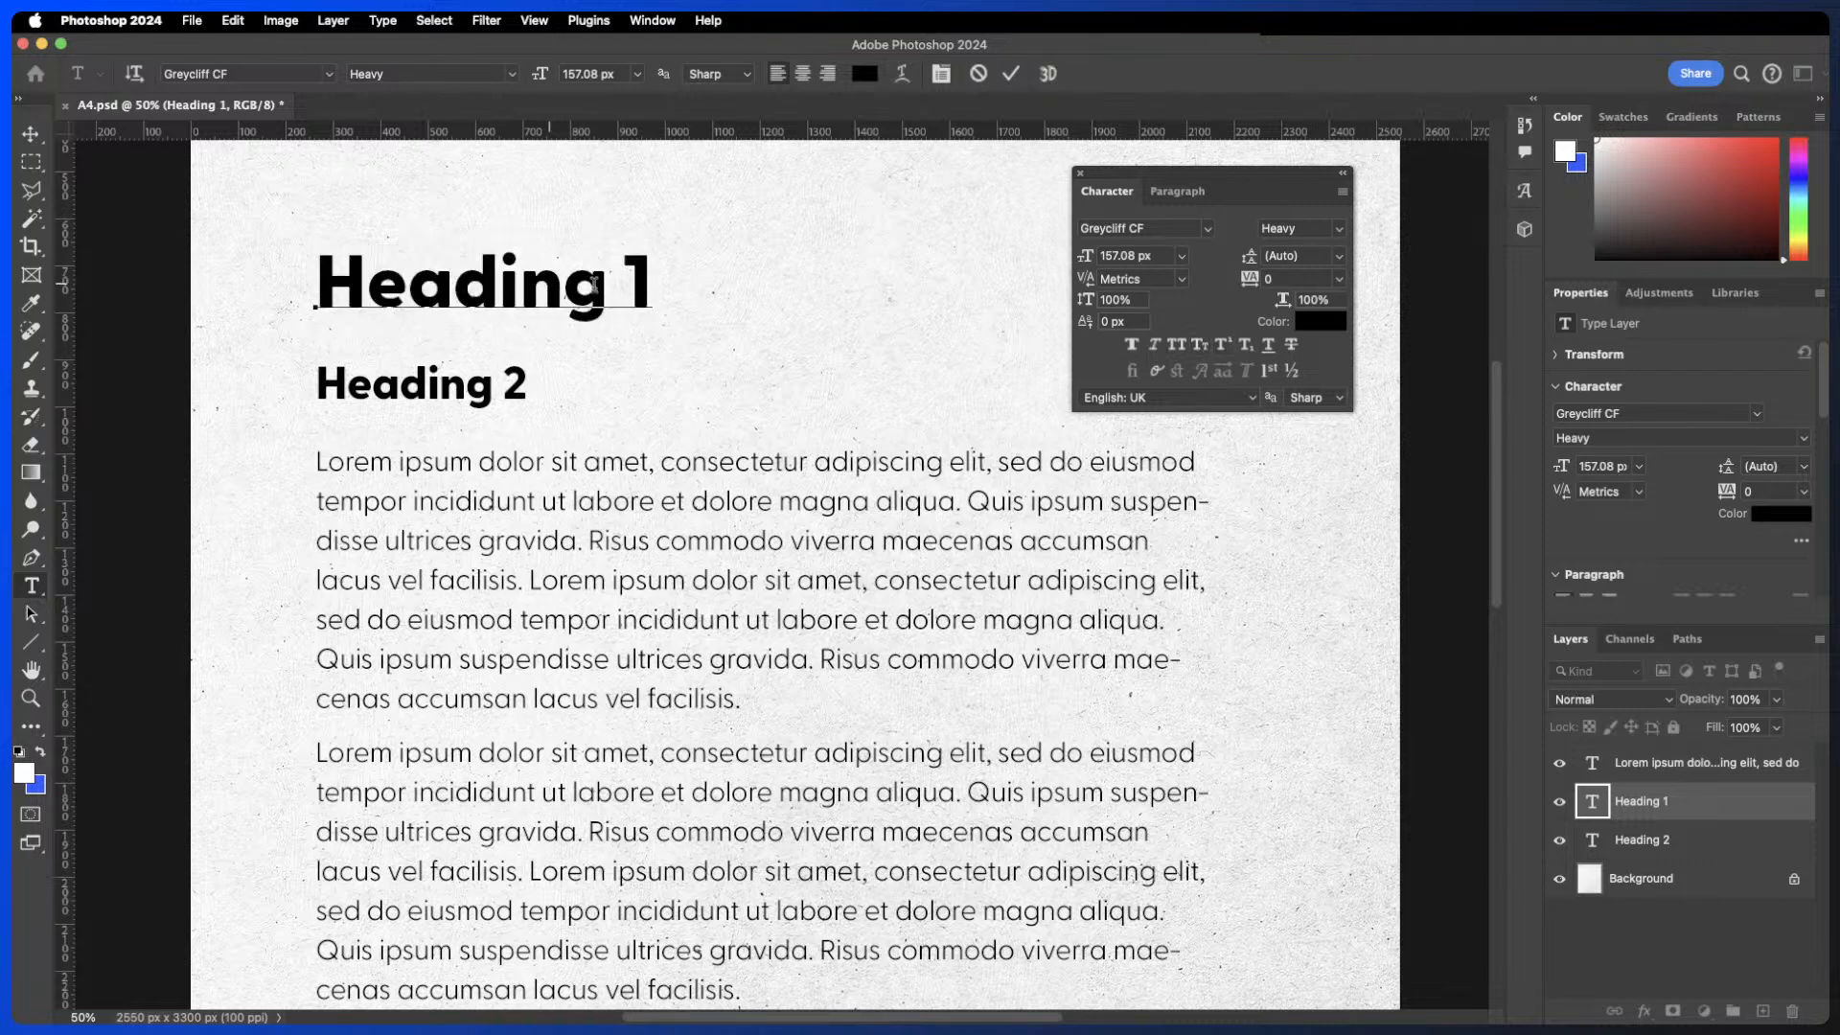
{"action": "left_click", "coordinate": [628, 295]}
{"action": "triple_click", "coordinate": [616, 305]}
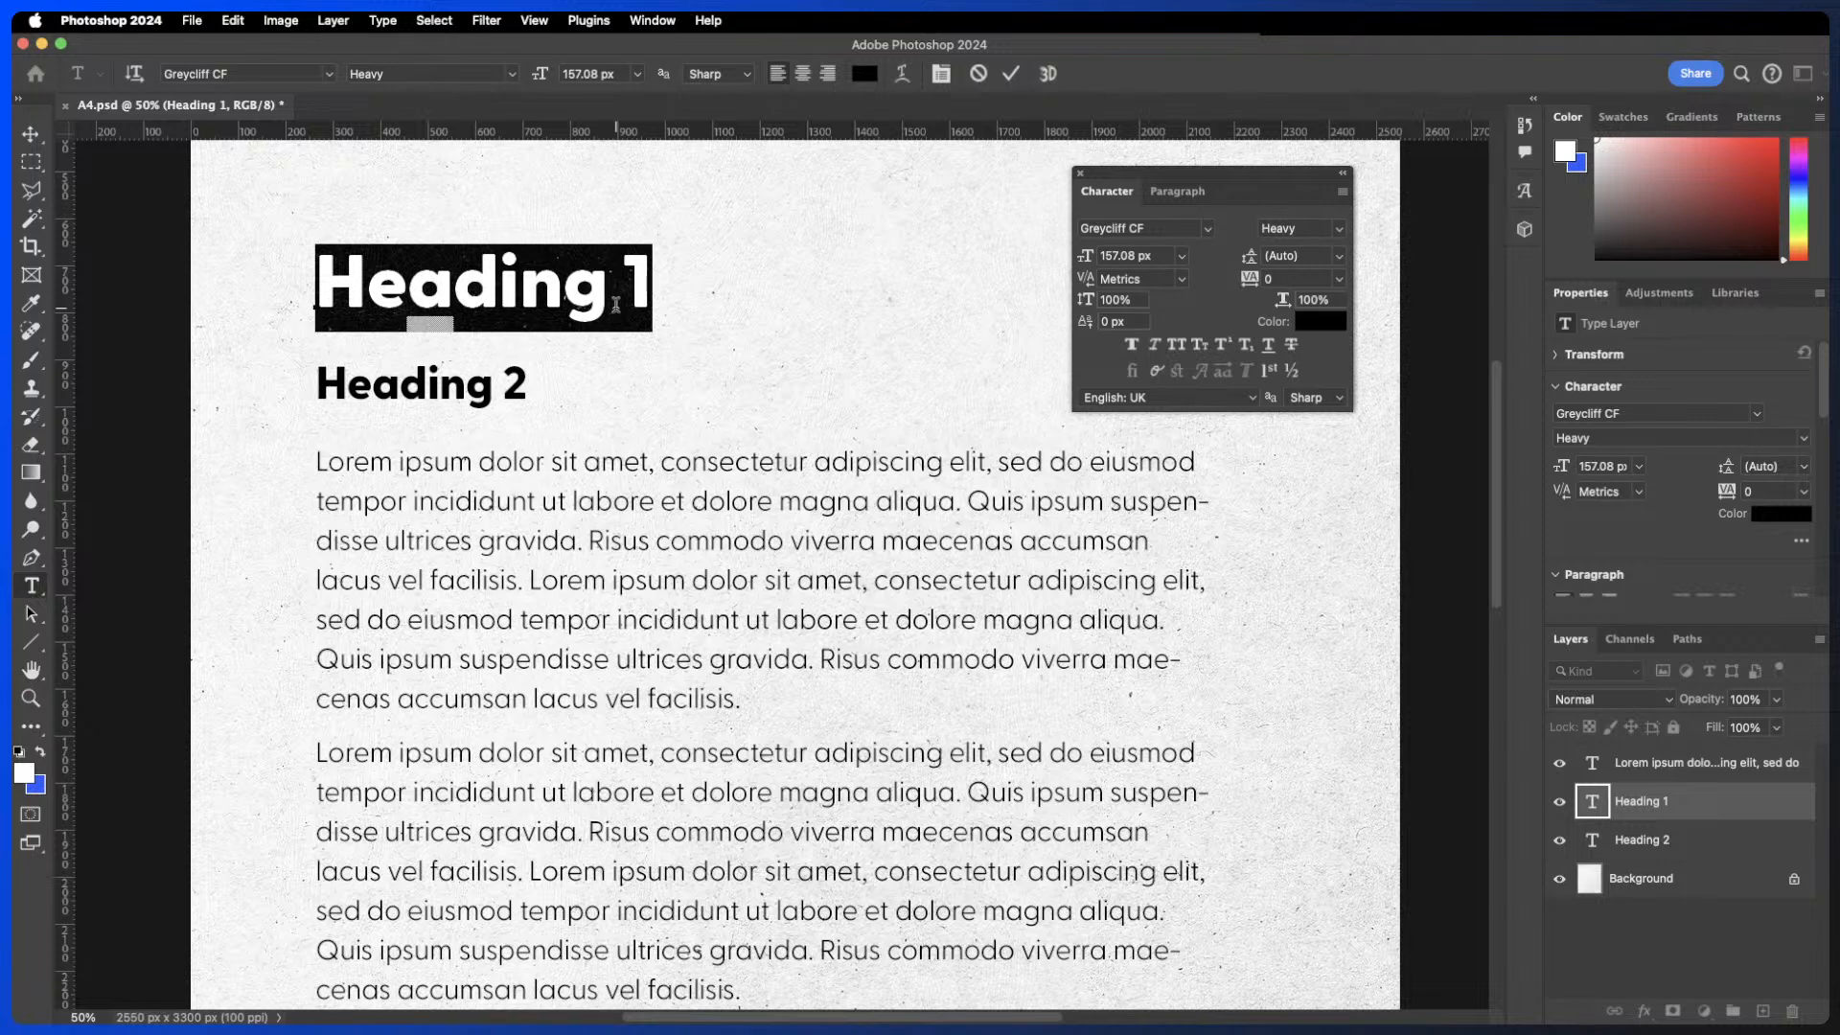
{"action": "type", "text": "2m2"}
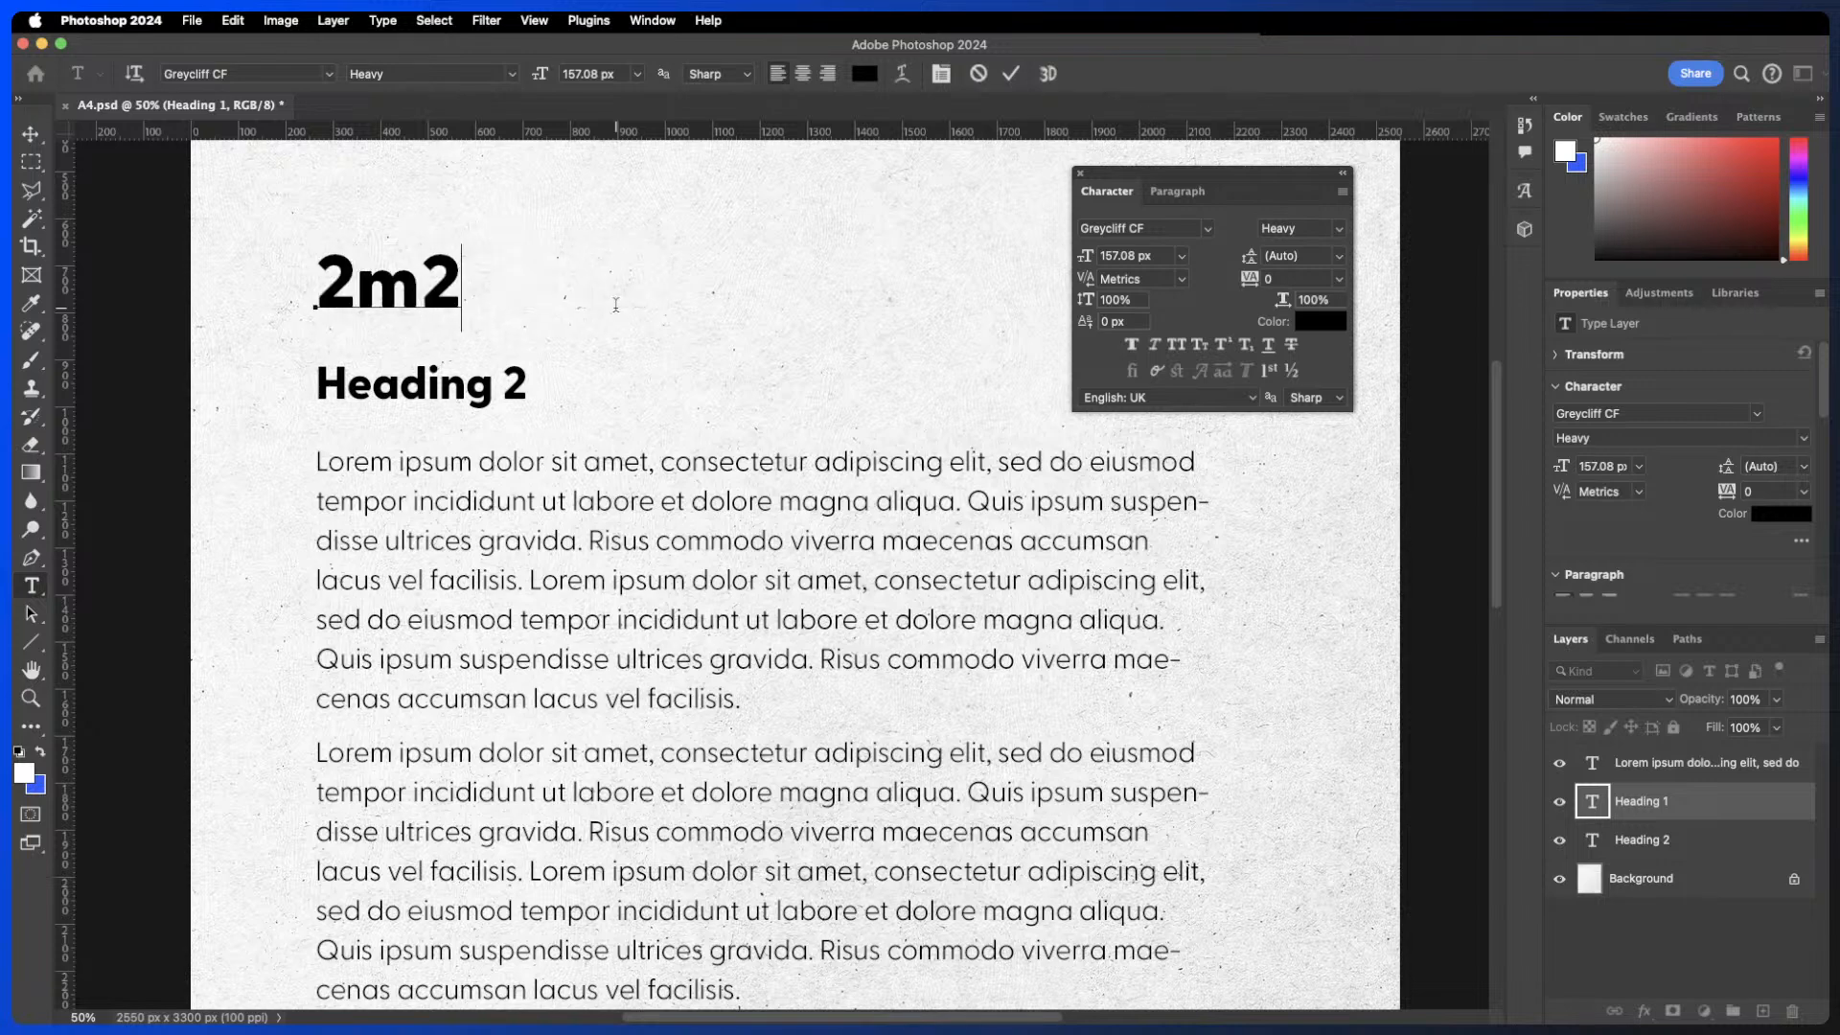
{"action": "key", "text": "shift+Left"}
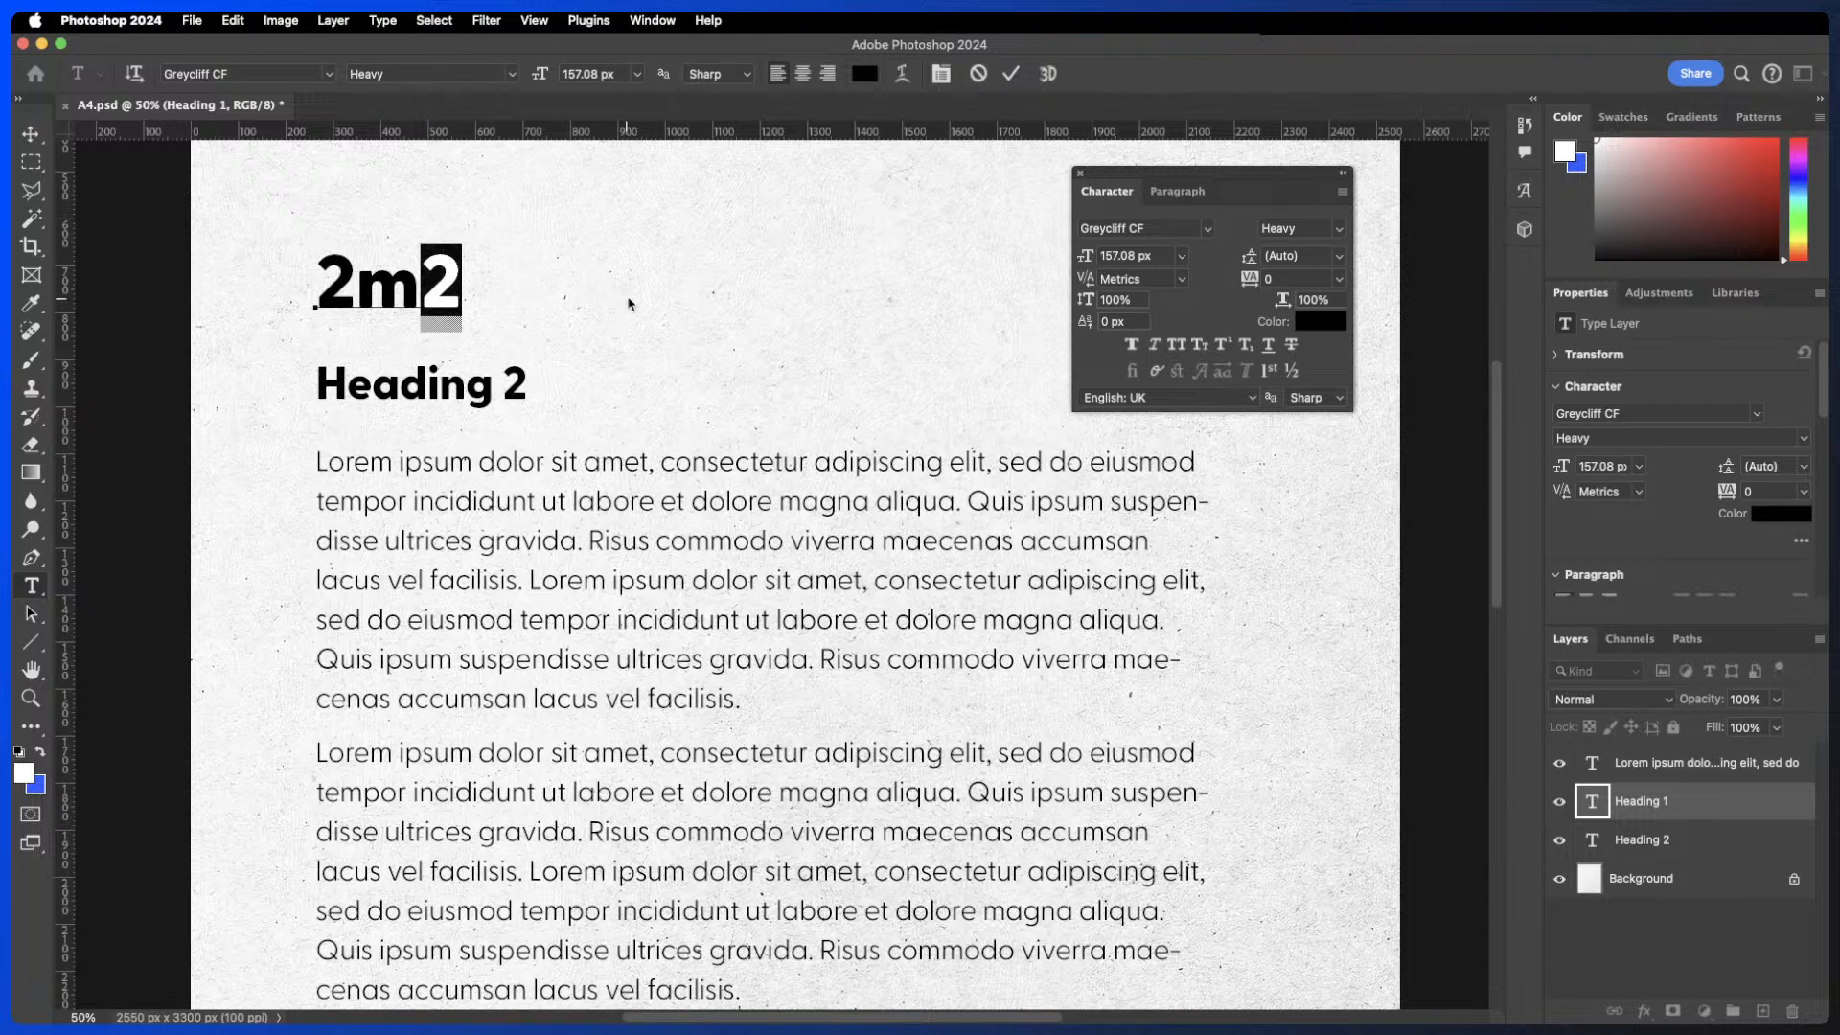
{"action": "left_click", "coordinate": [1224, 347]}
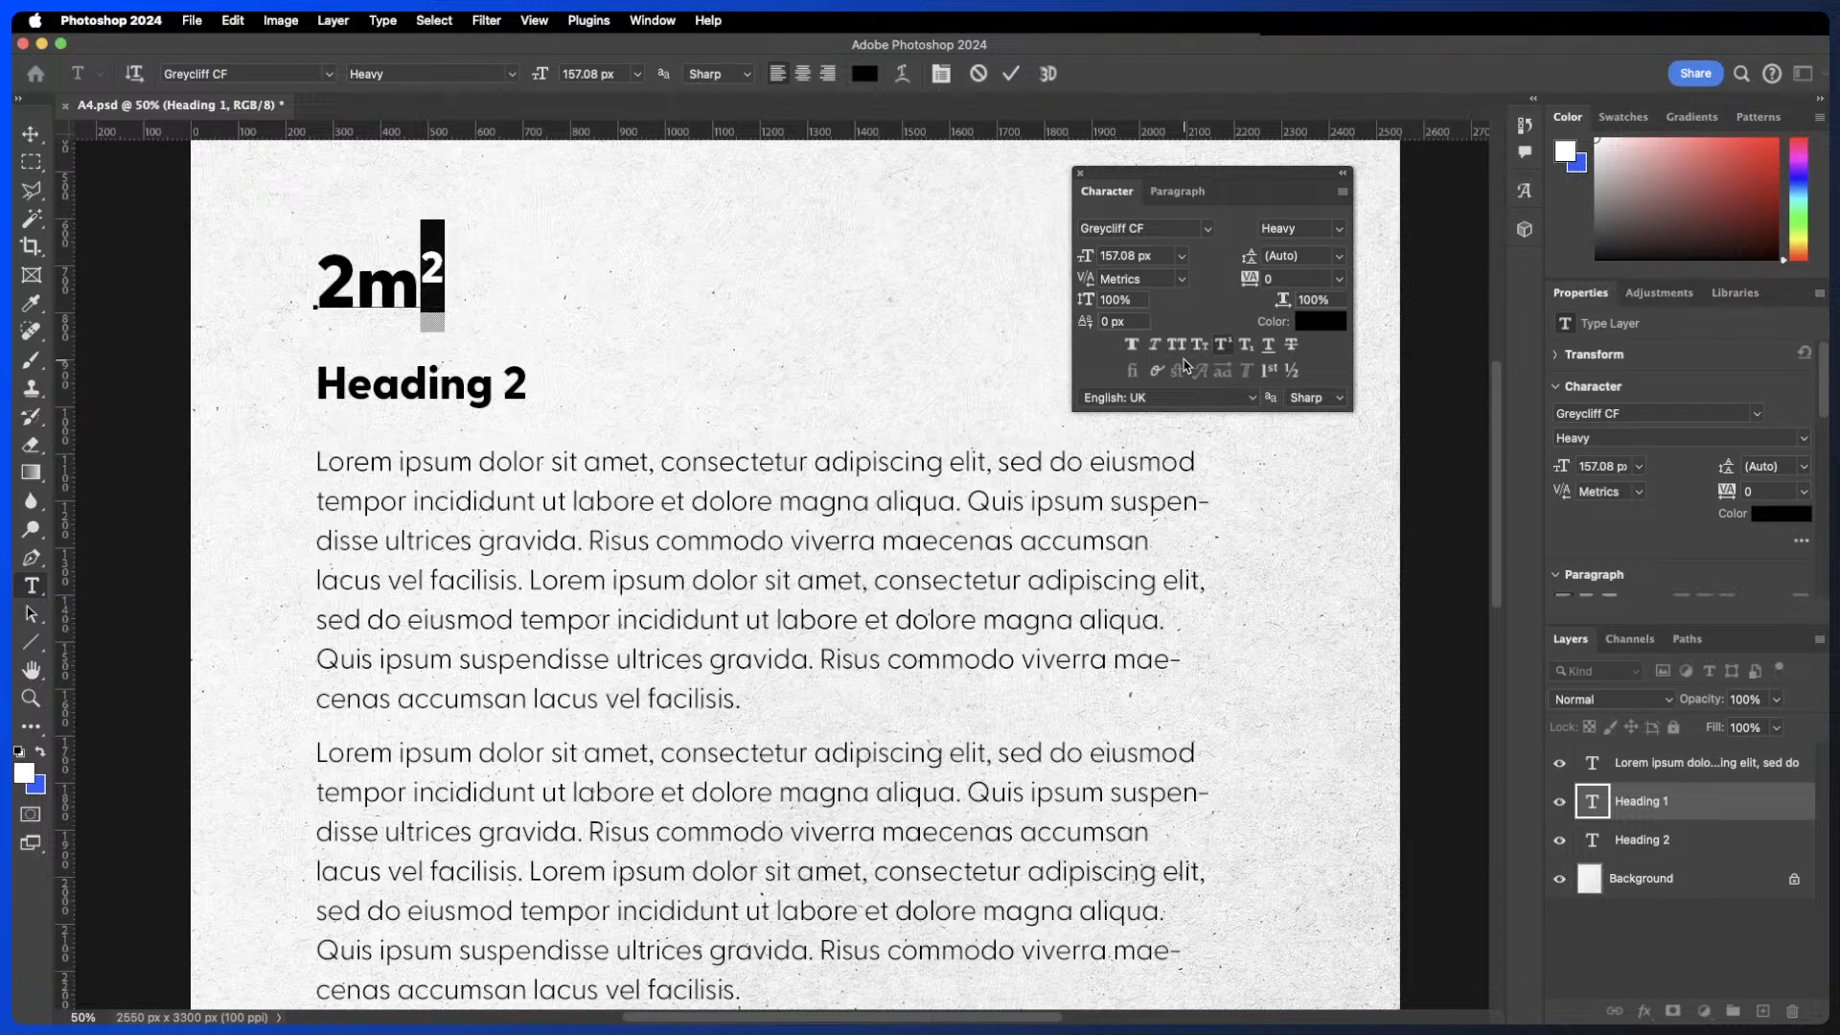
- Delete the 2m2 text and retype the heading as H2O
{"action": "left_click", "coordinate": [436, 269]}
{"action": "left_click_drag", "start_coordinate": [443, 268], "coordinate": [423, 269]}
{"action": "key", "text": "BackSpace"}
{"action": "key", "text": "BackSpace"}
{"action": "key", "text": "BackSpace"}
{"action": "type", "text": "H20"}
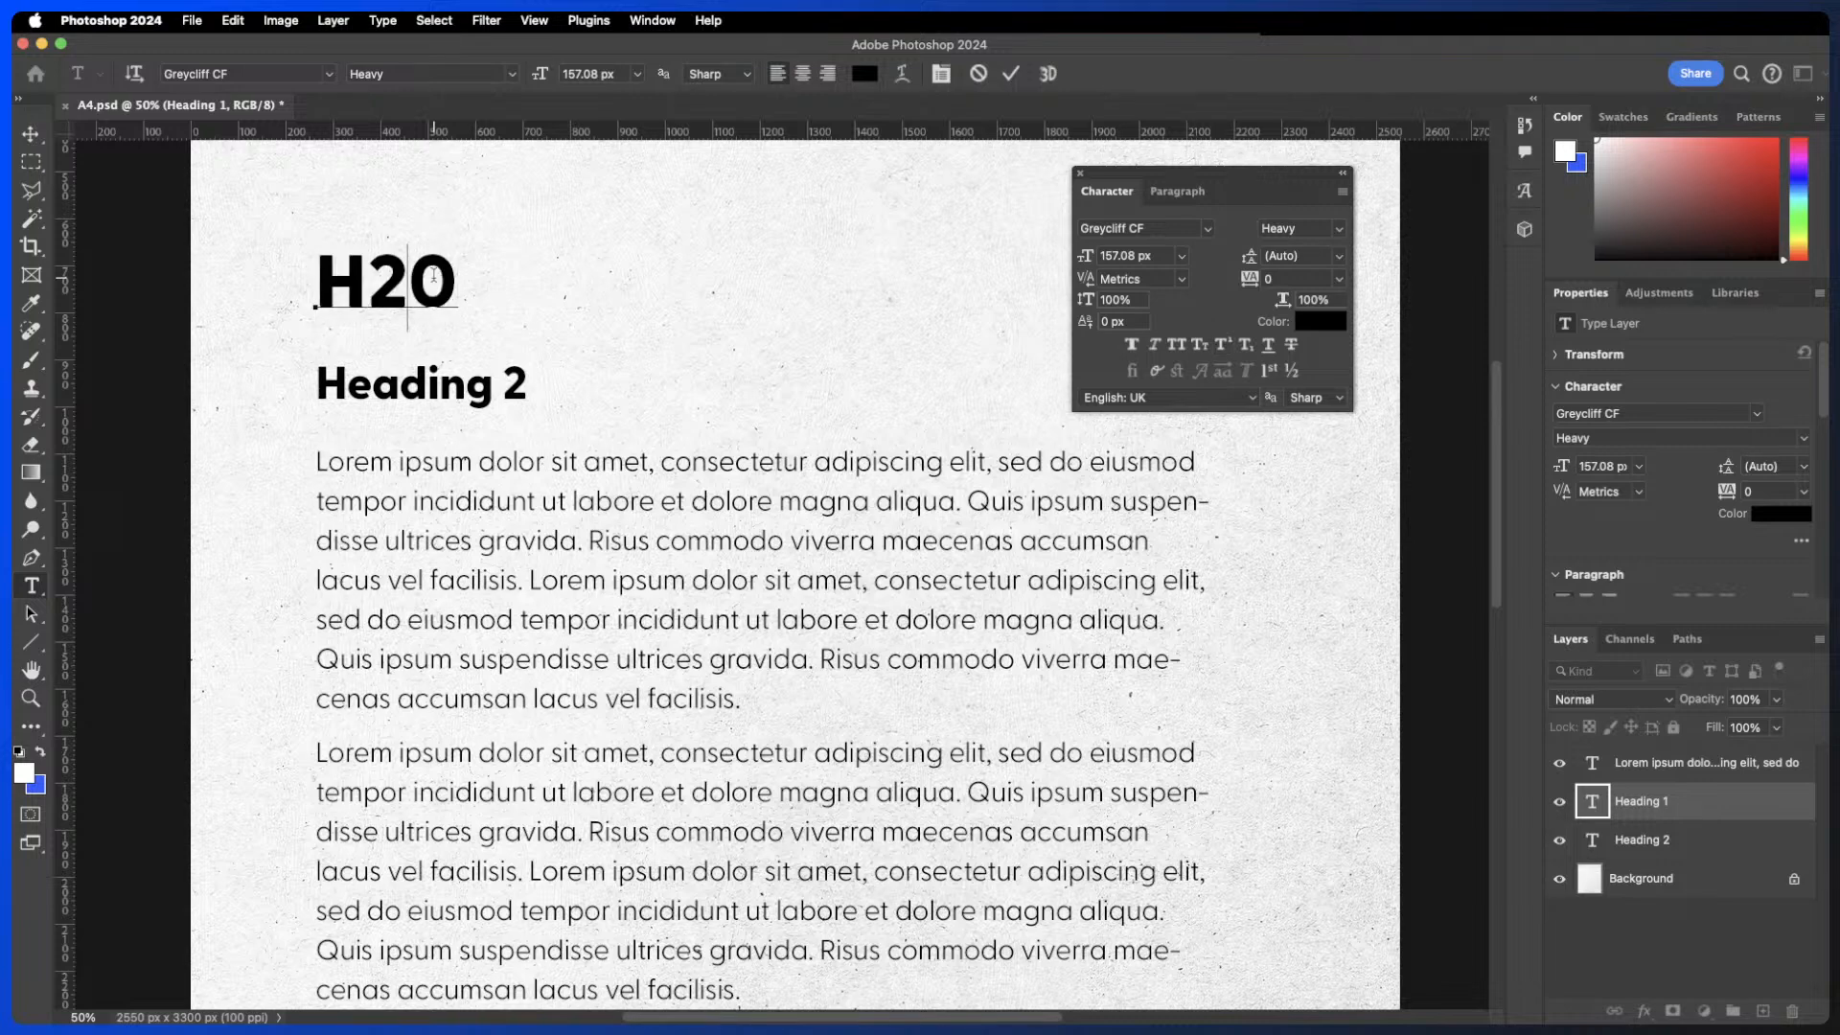
- Make the 2 in H2O subscript, switch it off, then apply superscript to it instead
{"action": "key", "text": "shift+Left"}
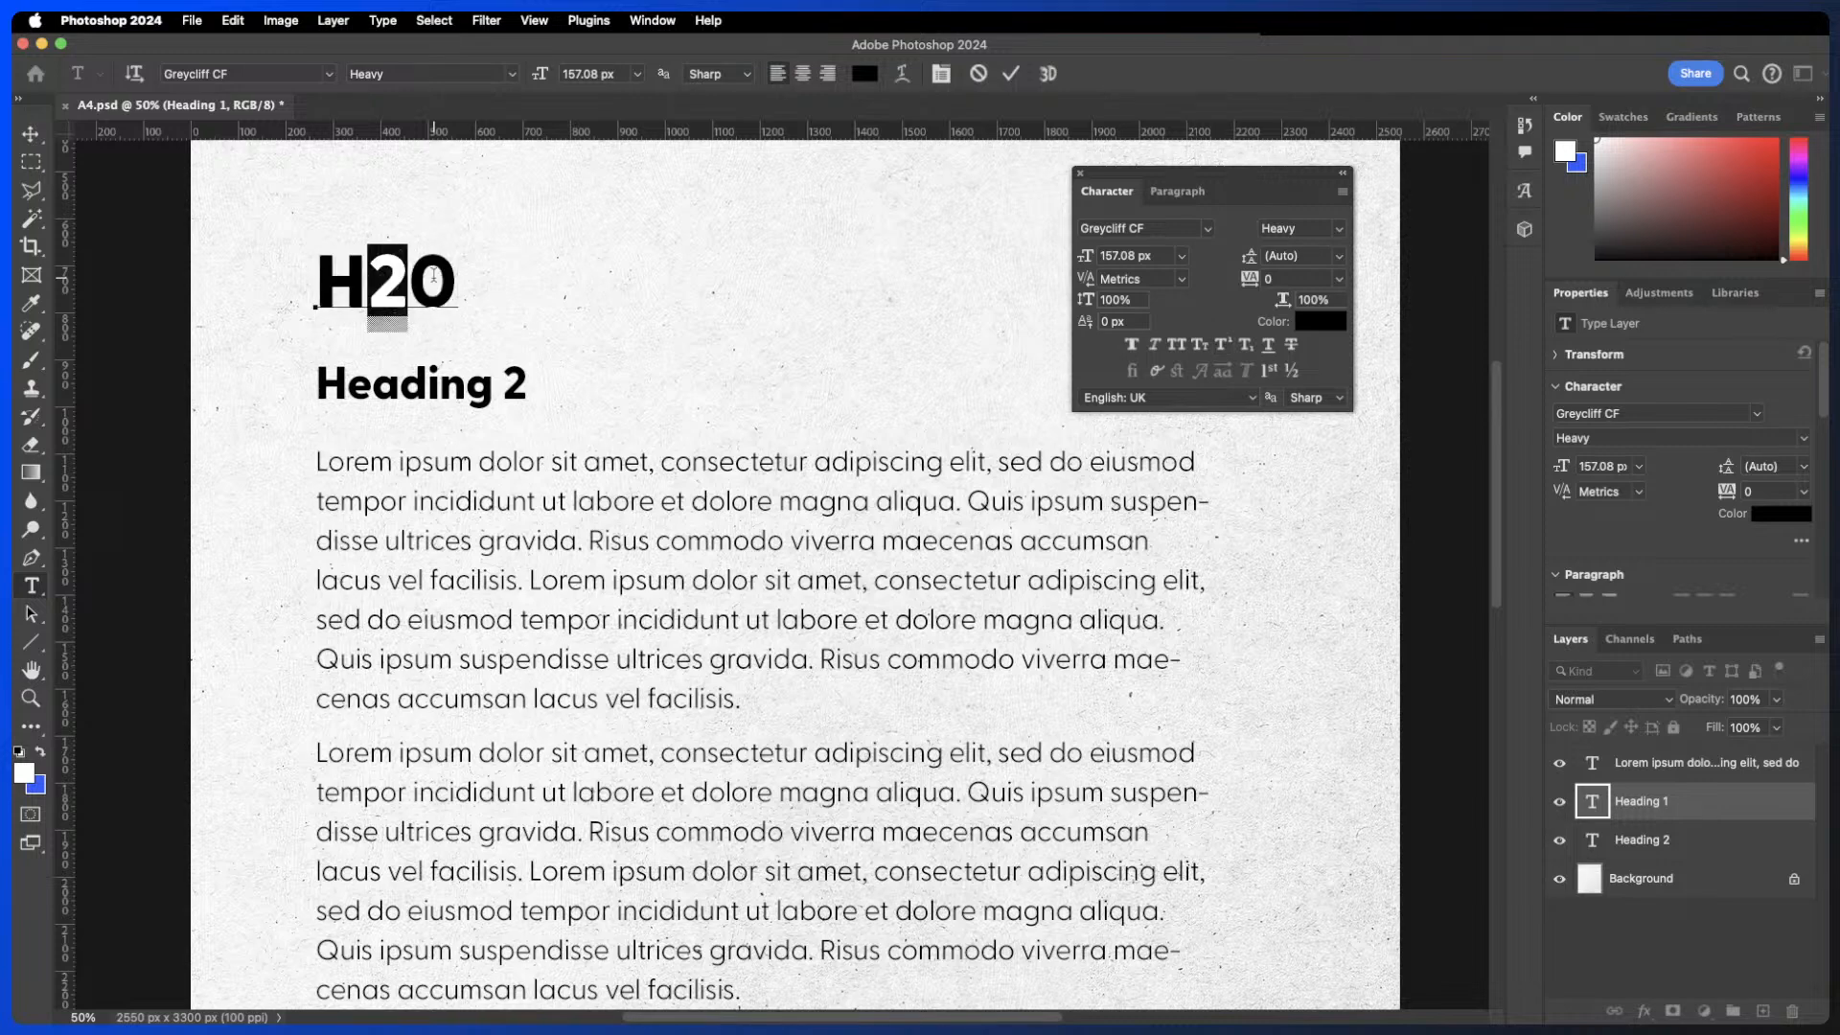
{"action": "left_click", "coordinate": [1247, 345]}
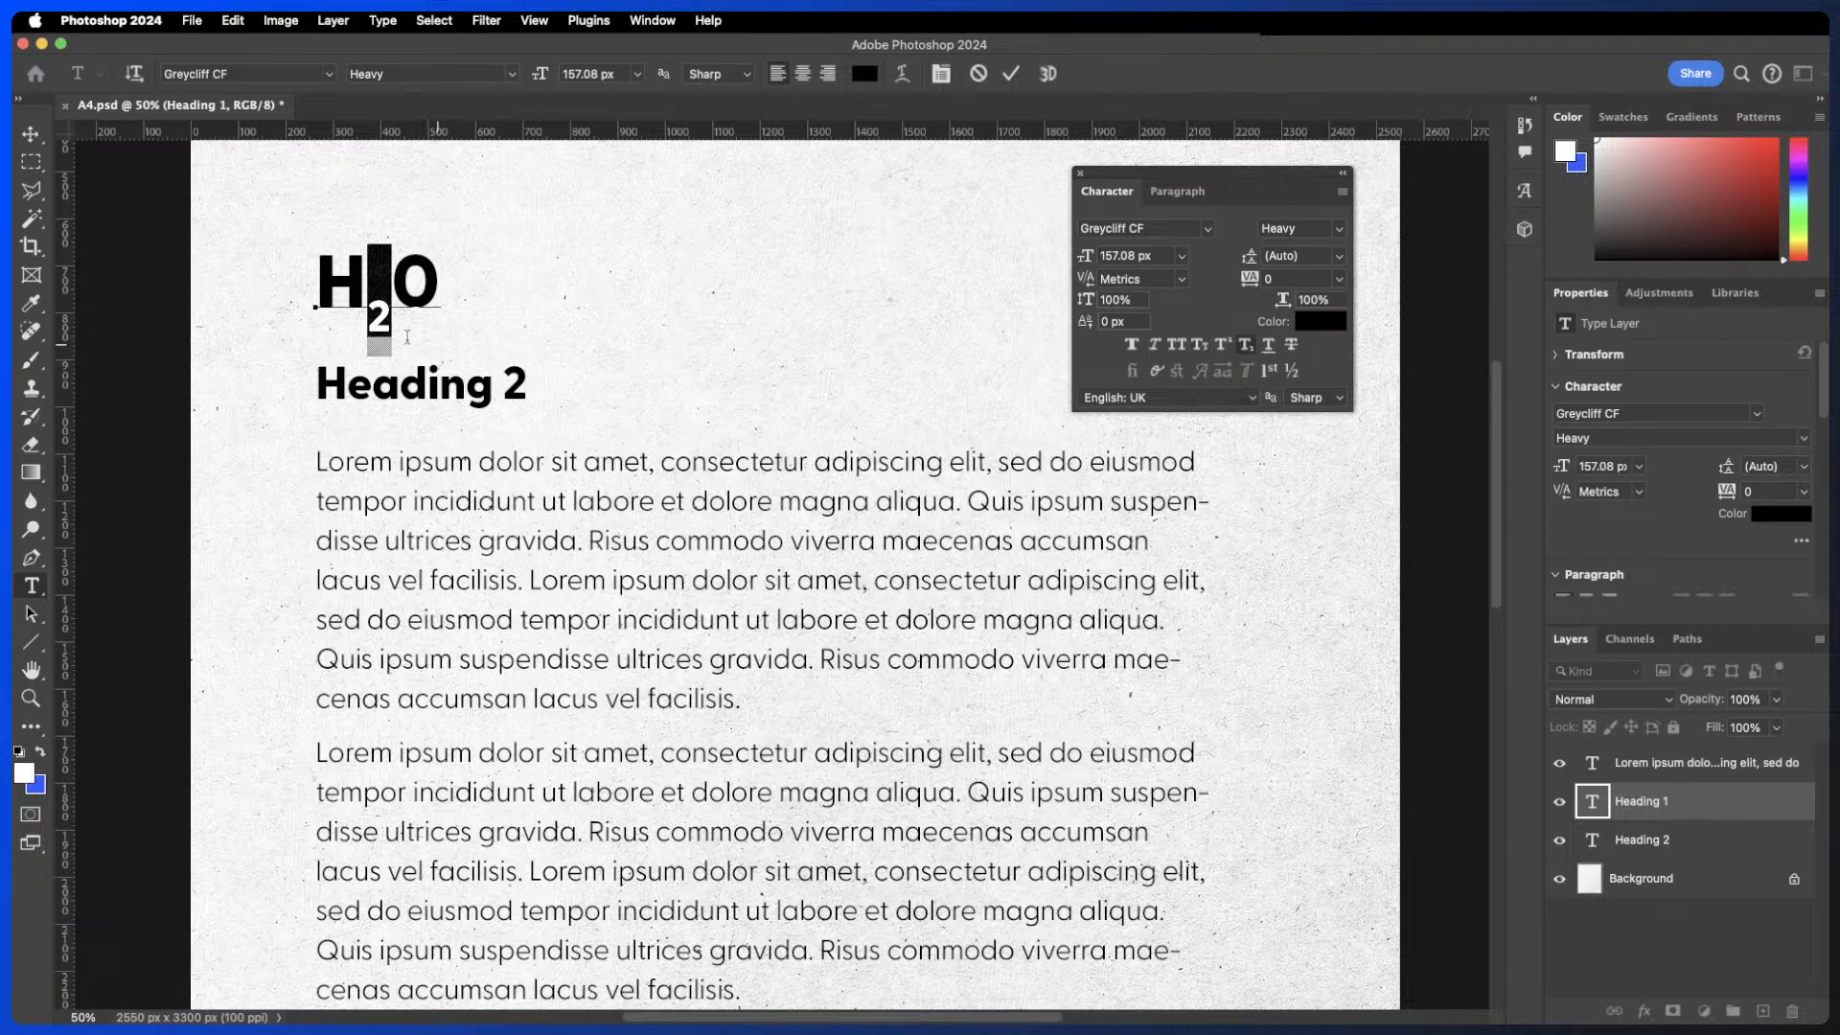
{"action": "left_click", "coordinate": [1247, 346]}
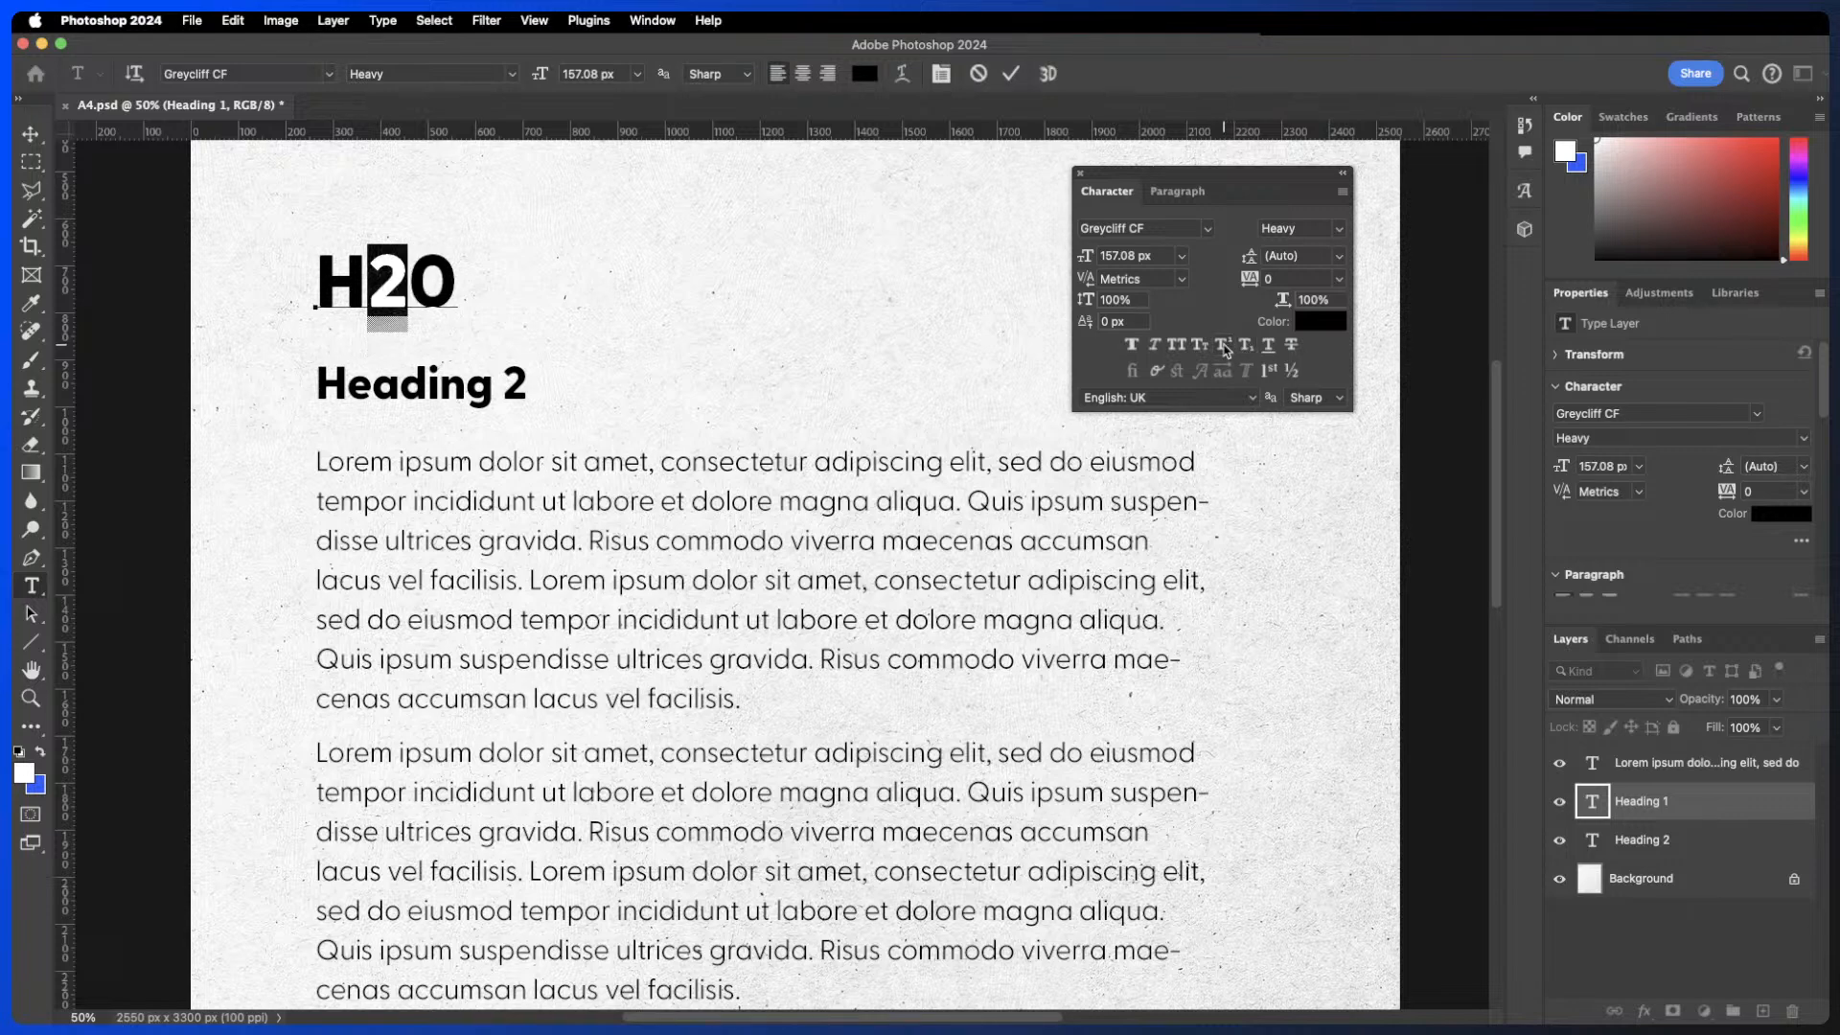
{"action": "left_click", "coordinate": [1224, 346]}
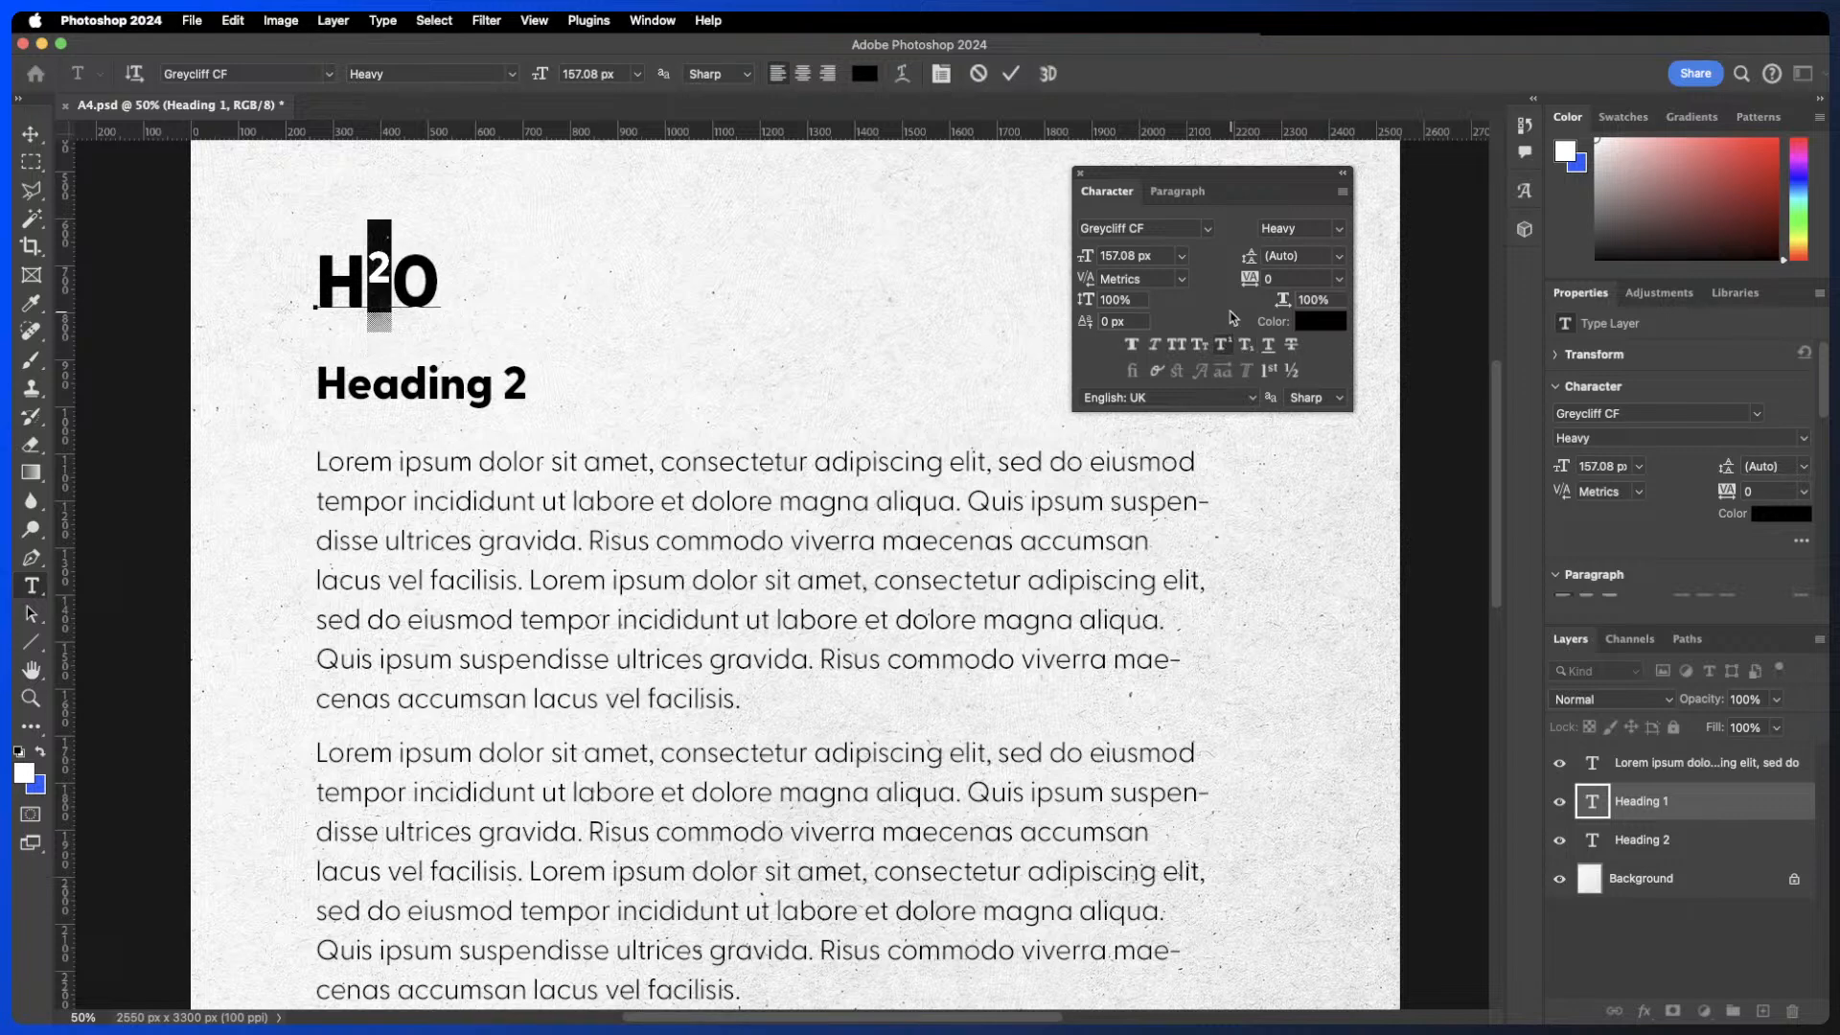
- Scroll through the Properties panel to review the Type Options section
{"action": "scroll", "coordinate": [1769, 508], "scroll_direction": "down", "scroll_amount": 5}
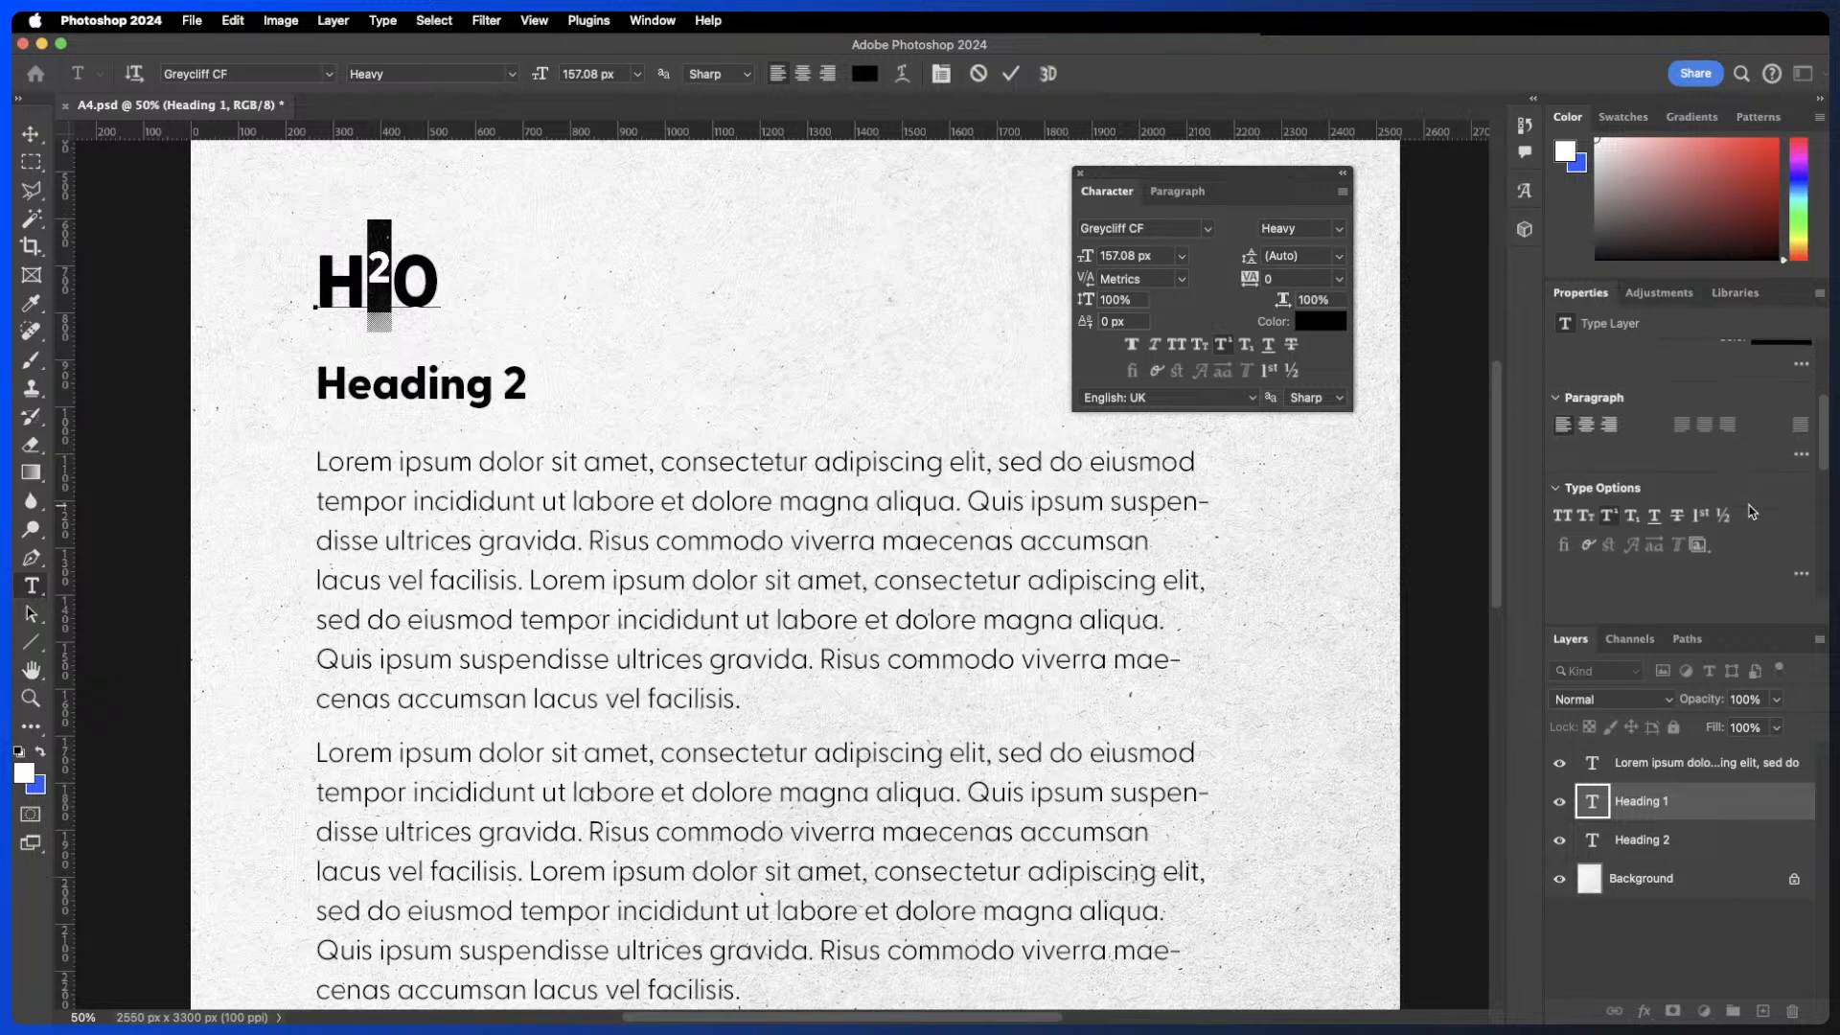
{"action": "scroll", "coordinate": [1769, 509], "scroll_direction": "down", "scroll_amount": 1}
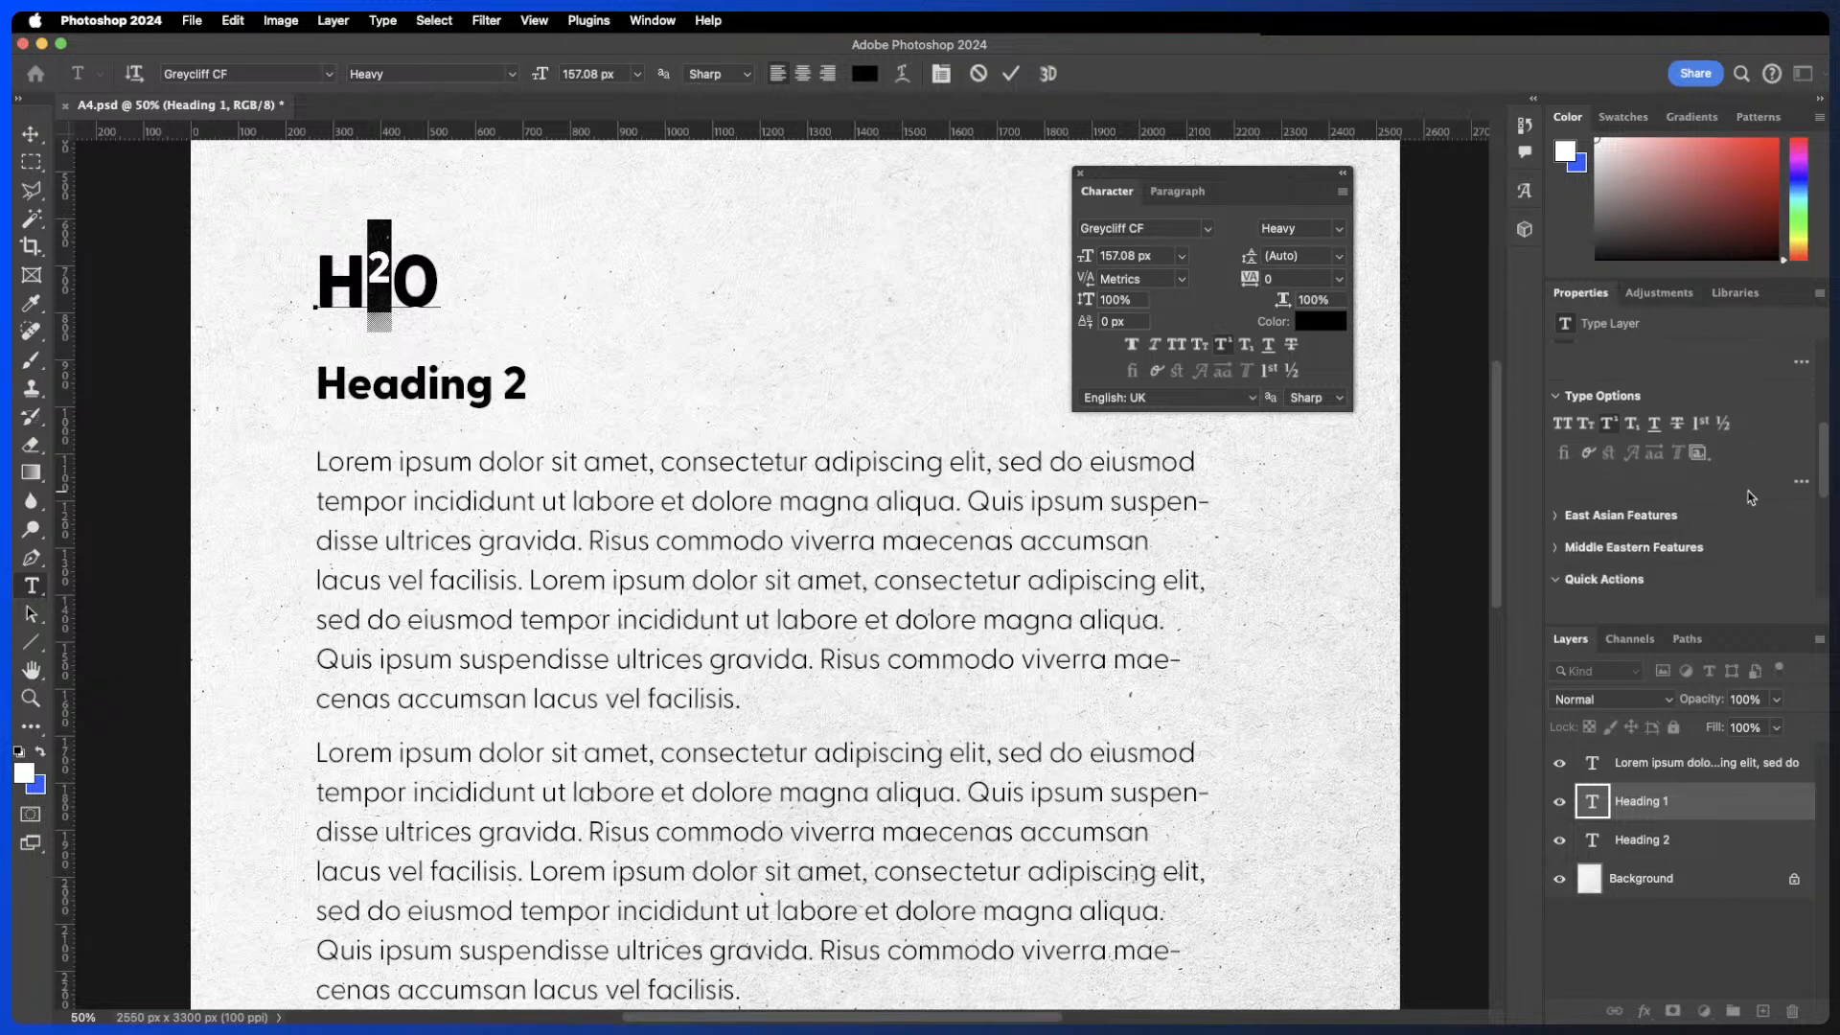
{"action": "scroll", "coordinate": [1750, 495], "scroll_direction": "down", "scroll_amount": 3}
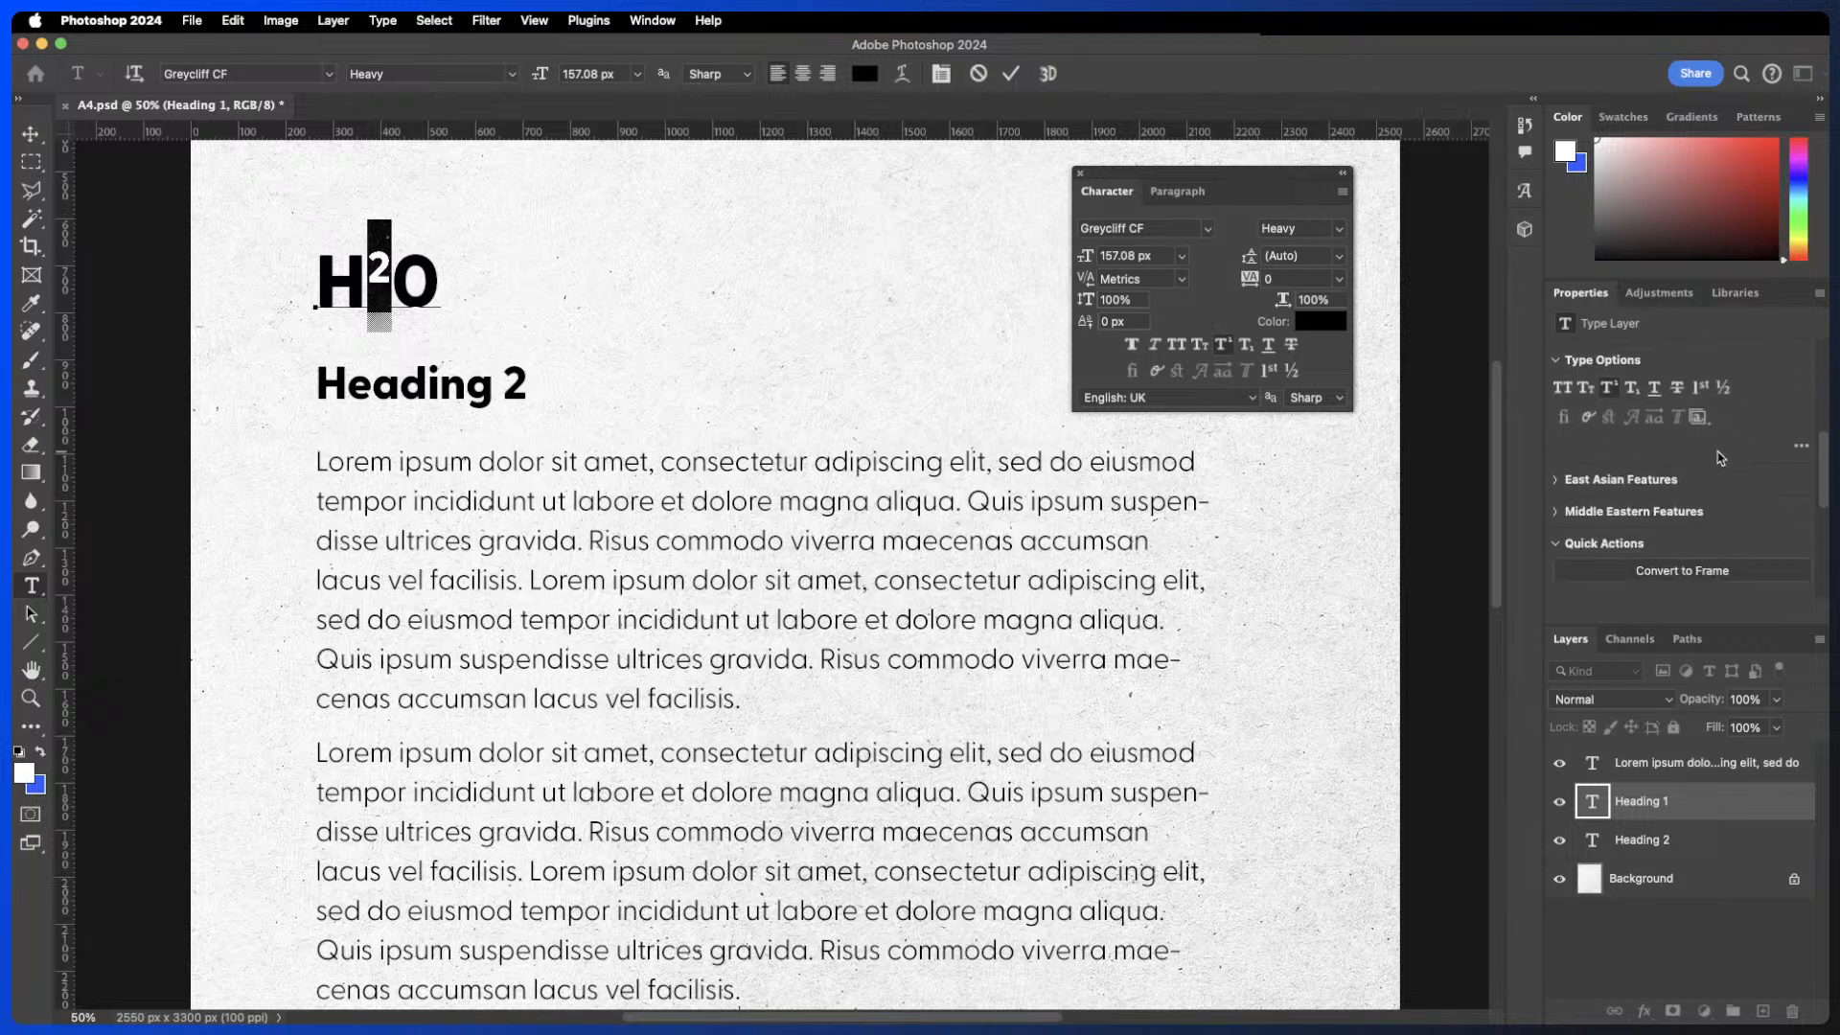
{"action": "scroll", "coordinate": [1722, 457], "scroll_direction": "up", "scroll_amount": 8}
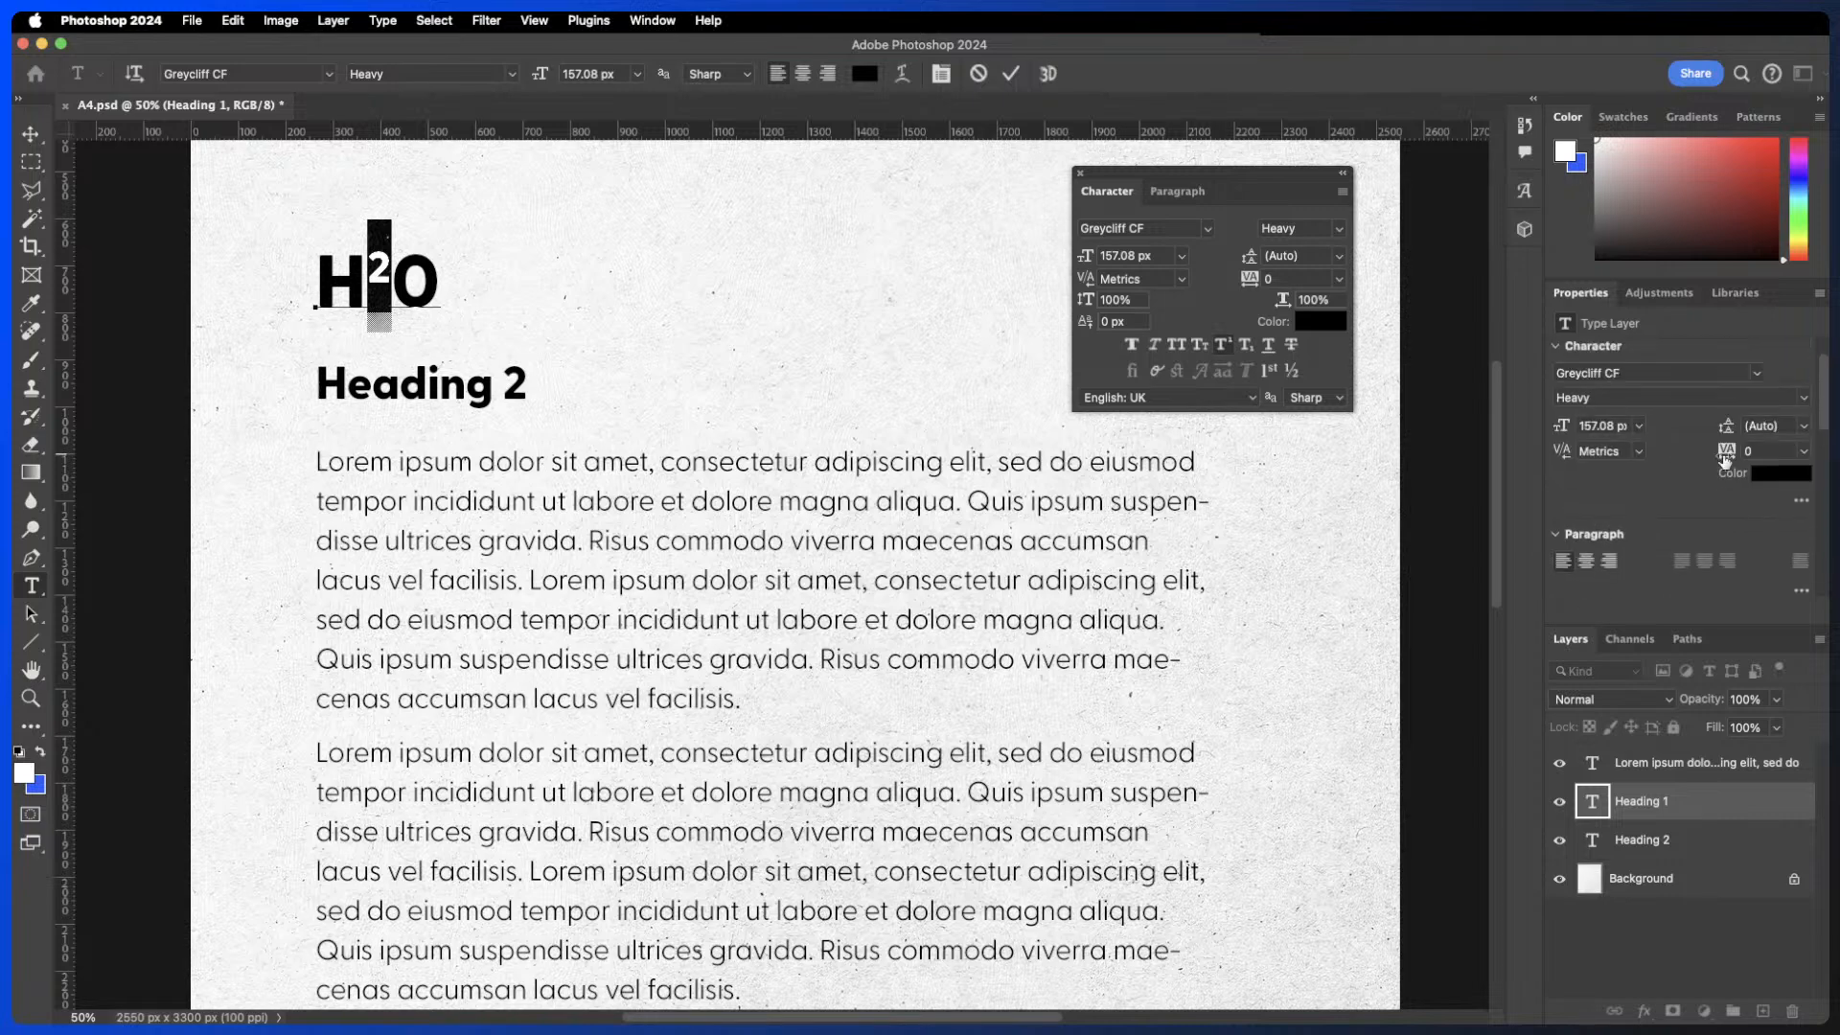
- Lower the 2 in H2O with a baseline shift of -105 px and commit the text
{"action": "scroll", "coordinate": [1737, 539], "scroll_direction": "down", "scroll_amount": 4}
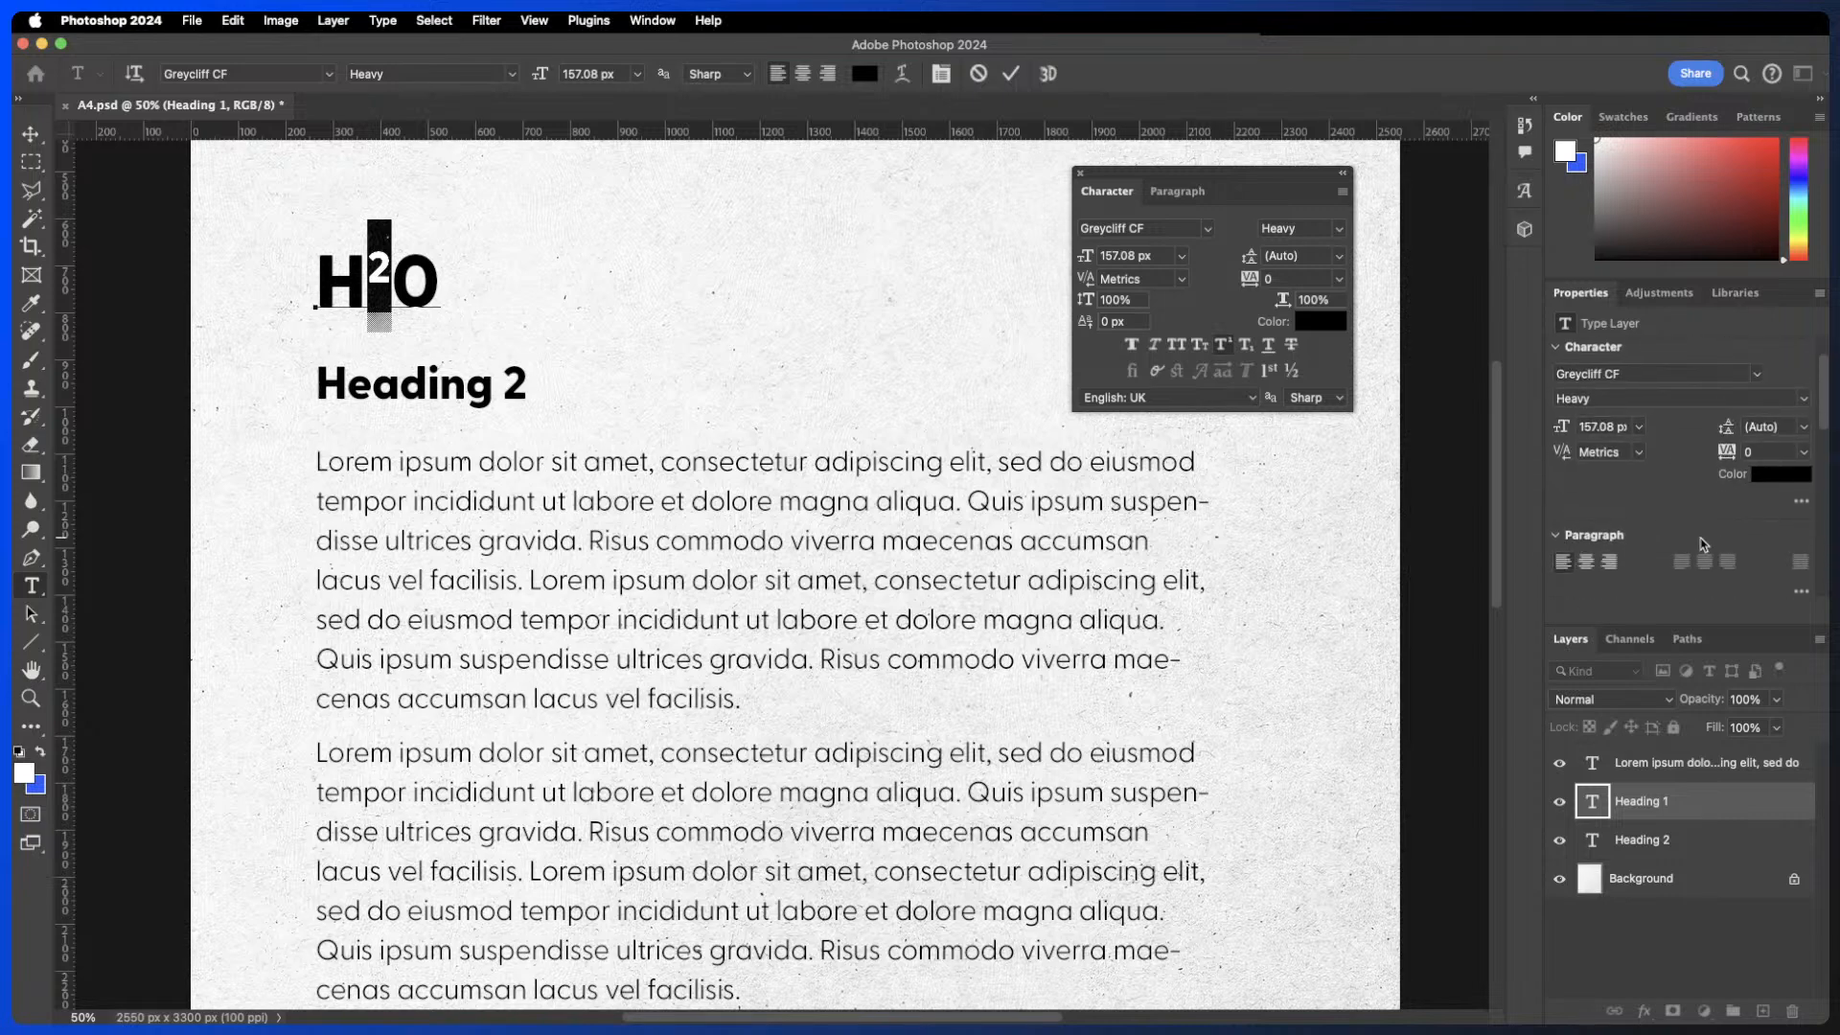
{"action": "scroll", "coordinate": [1700, 538], "scroll_direction": "down", "scroll_amount": 3}
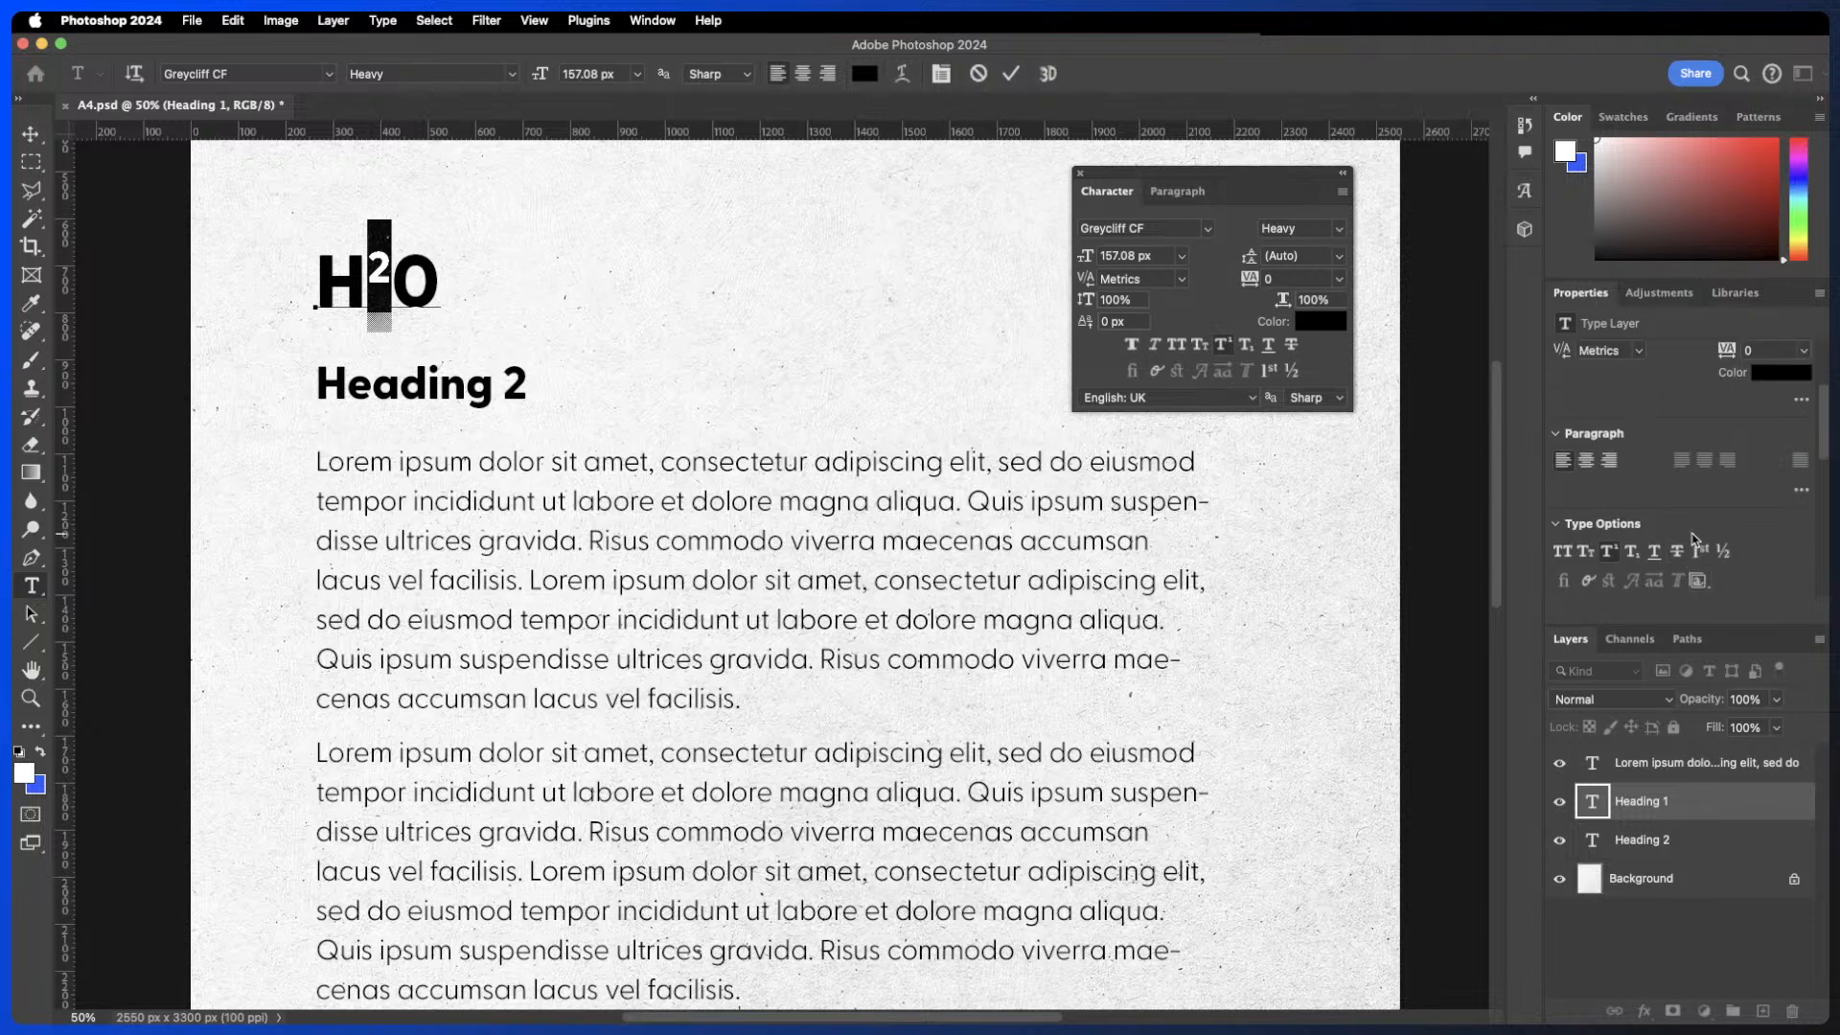
{"action": "scroll", "coordinate": [1693, 537], "scroll_direction": "up", "scroll_amount": 5}
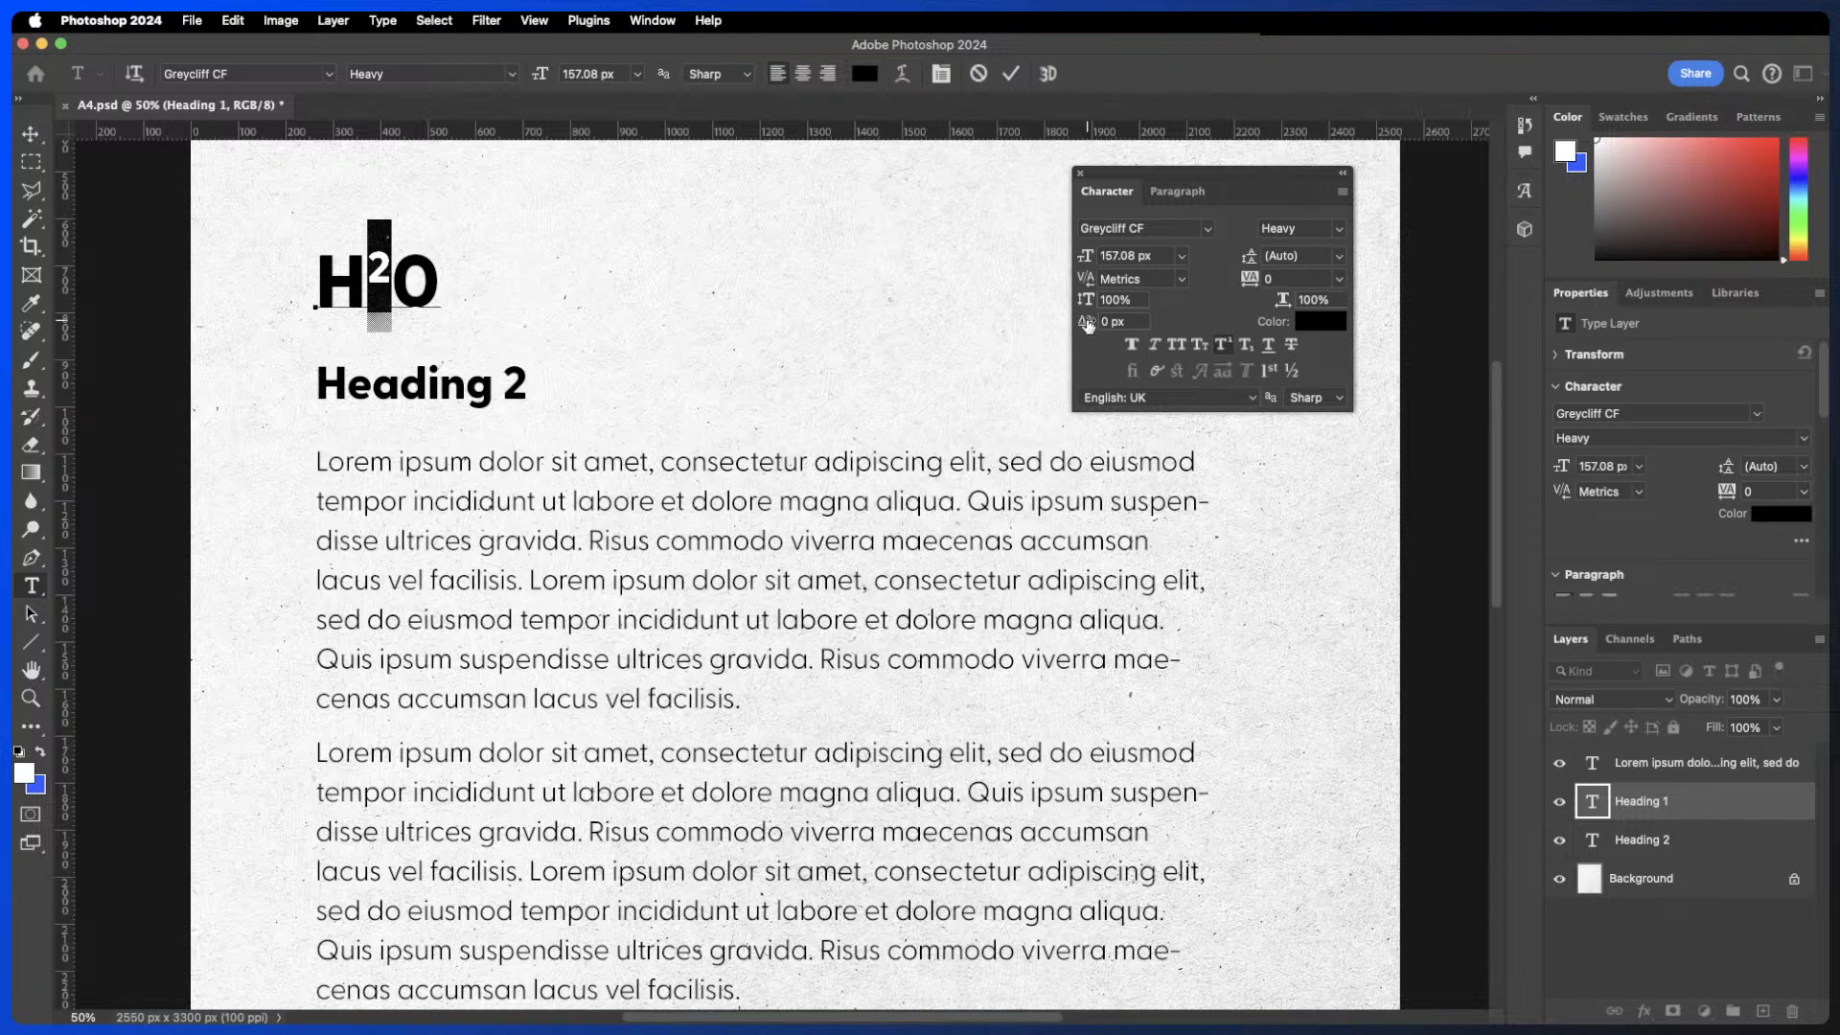
{"action": "left_click_drag", "start_coordinate": [1087, 325], "coordinate": [986, 307]}
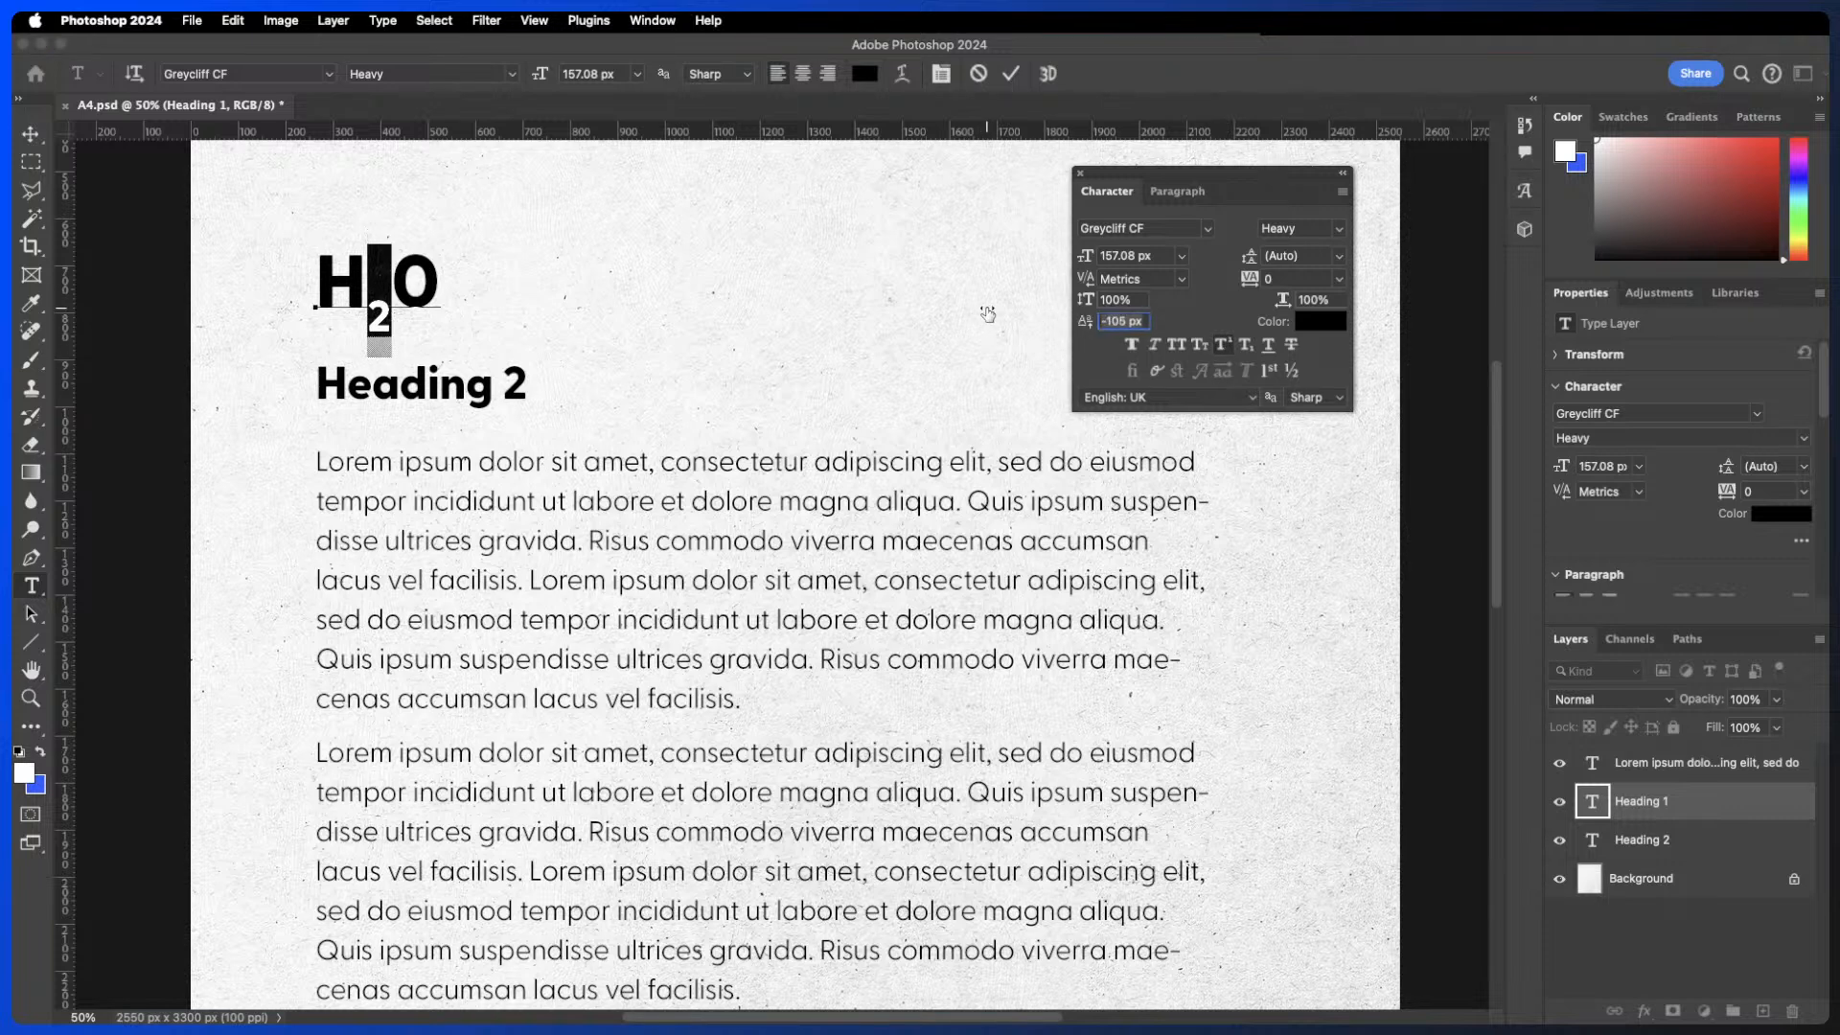
{"action": "key", "text": "super+Return"}
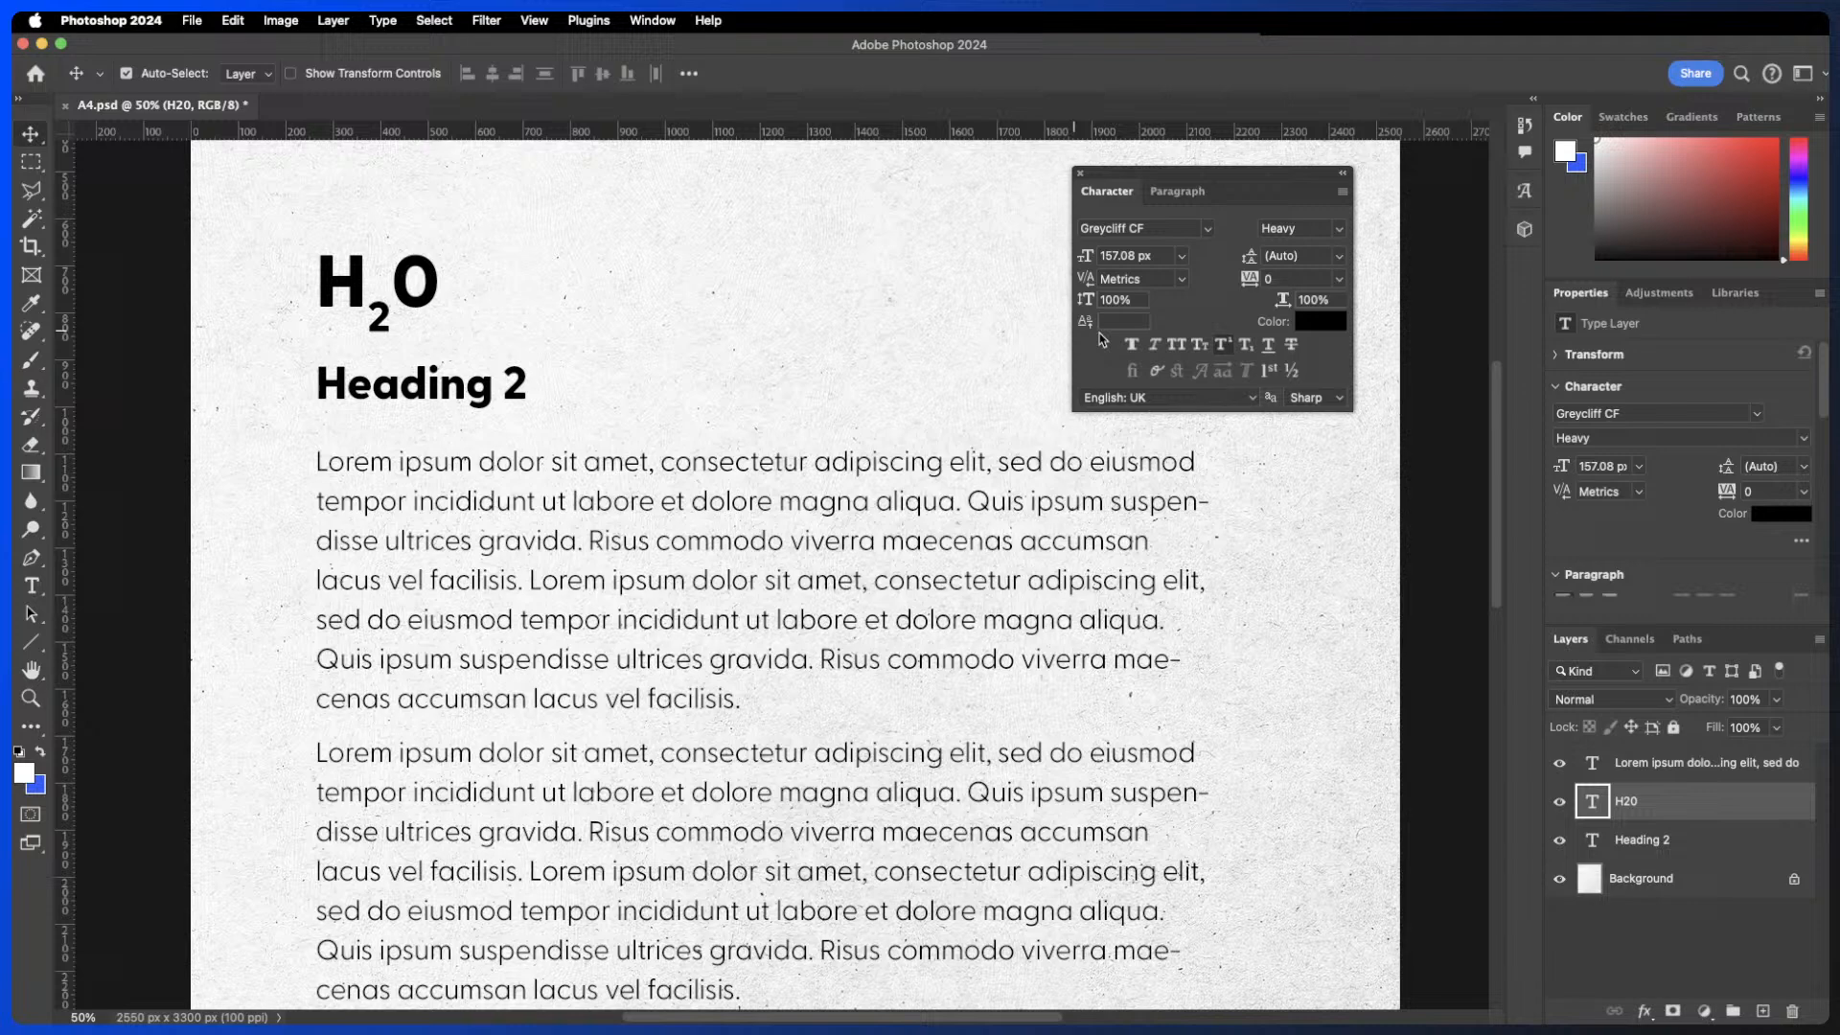
- Reopen the H20 text, select the 2 and set its baseline shift to 44 px
{"action": "double_click", "coordinate": [380, 318]}
{"action": "left_click", "coordinate": [393, 316]}
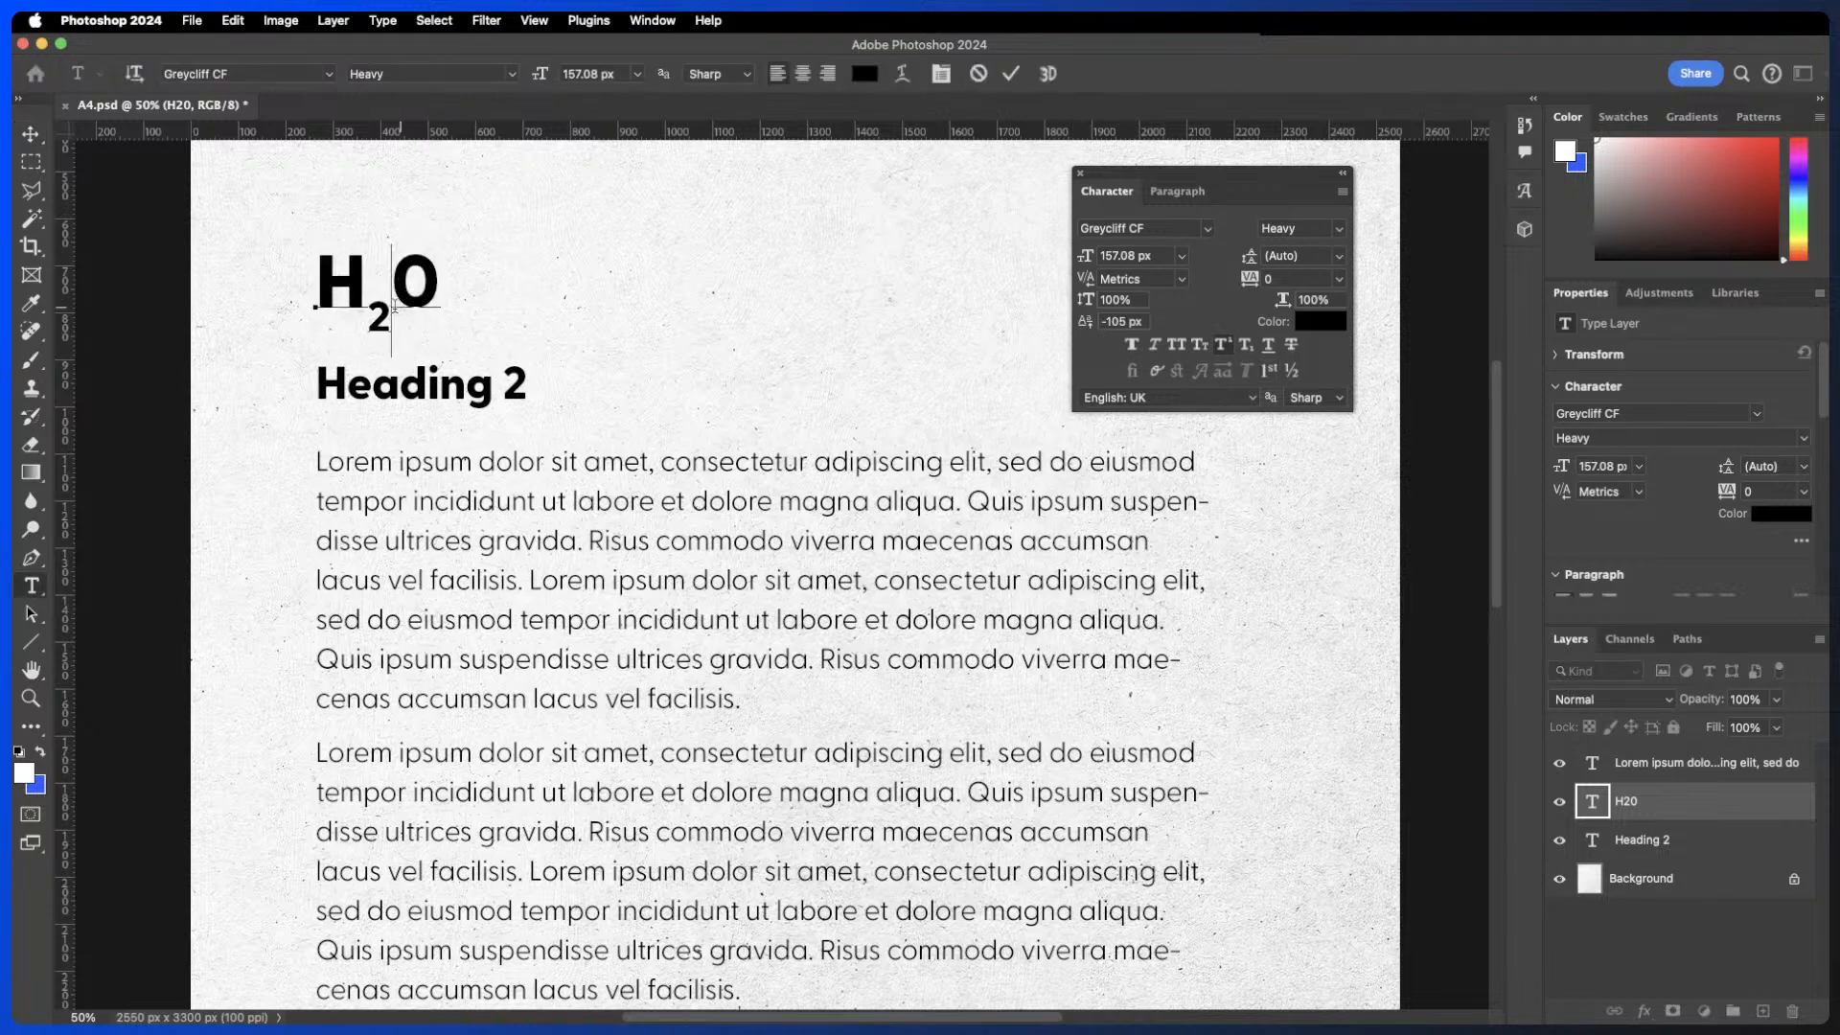
{"action": "key", "text": "shift+Left"}
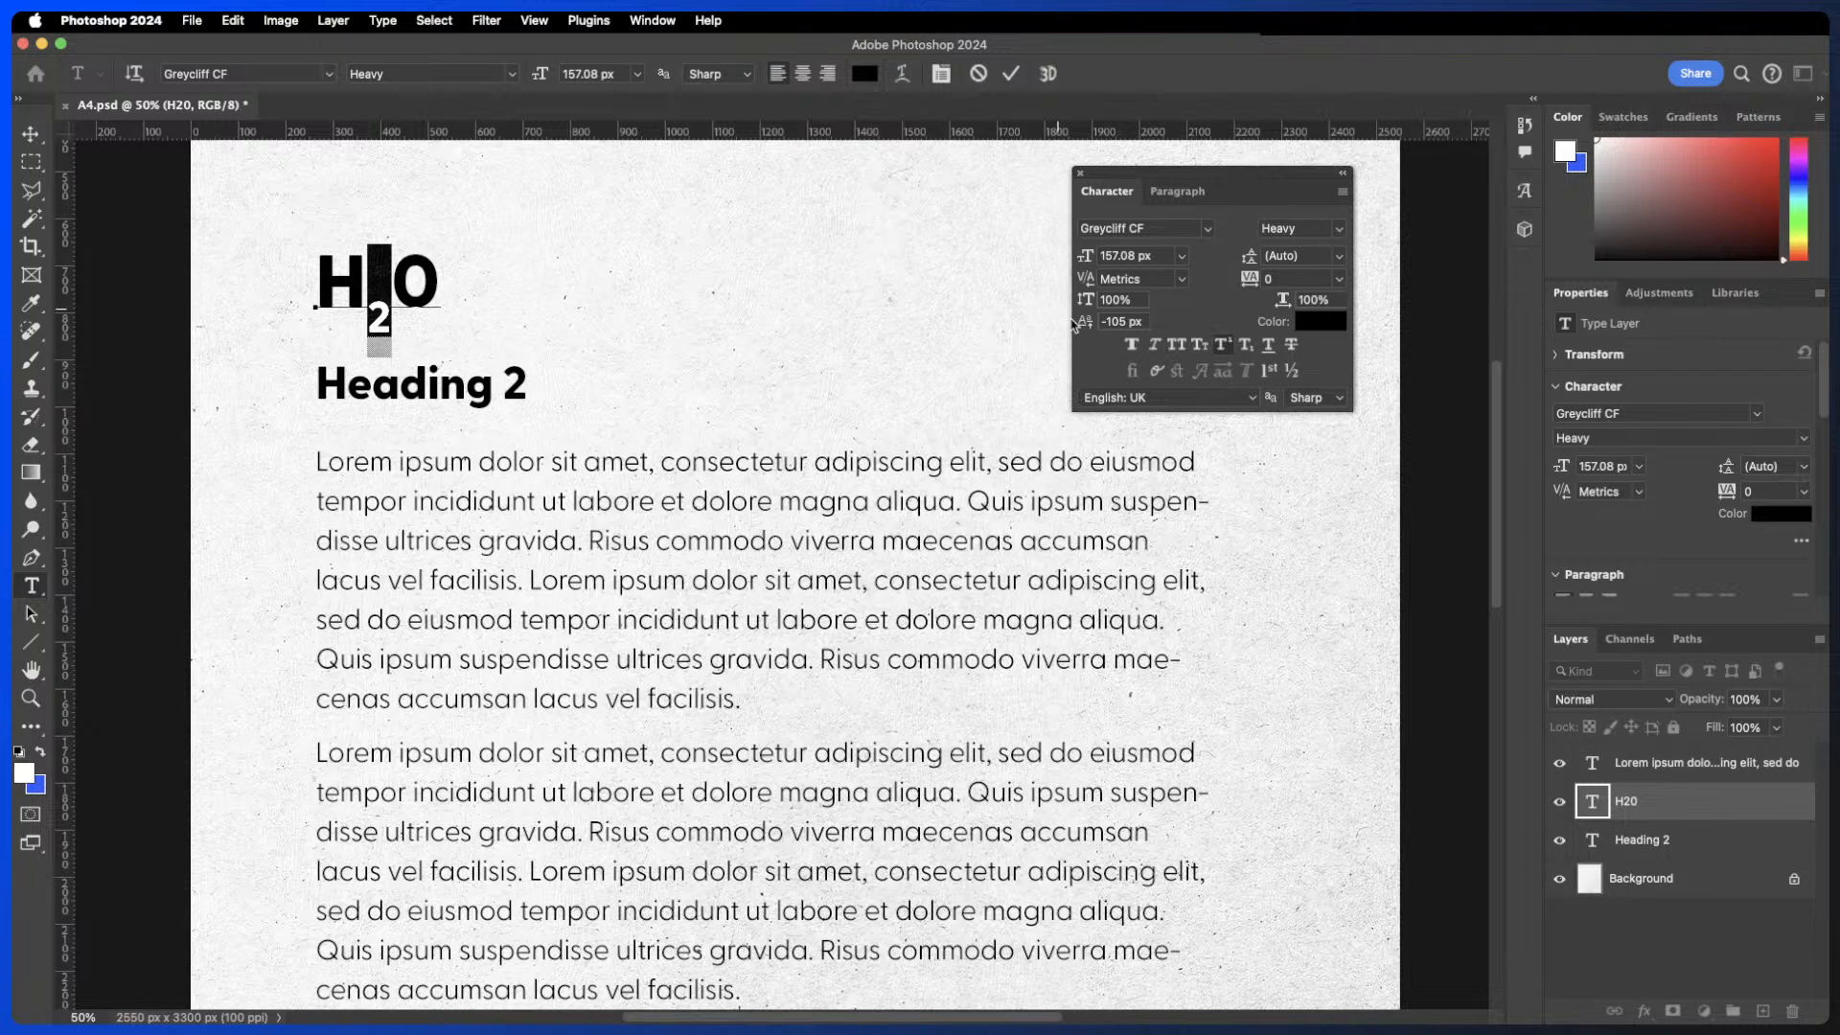
{"action": "left_click_drag", "start_coordinate": [1074, 324], "coordinate": [1220, 347]}
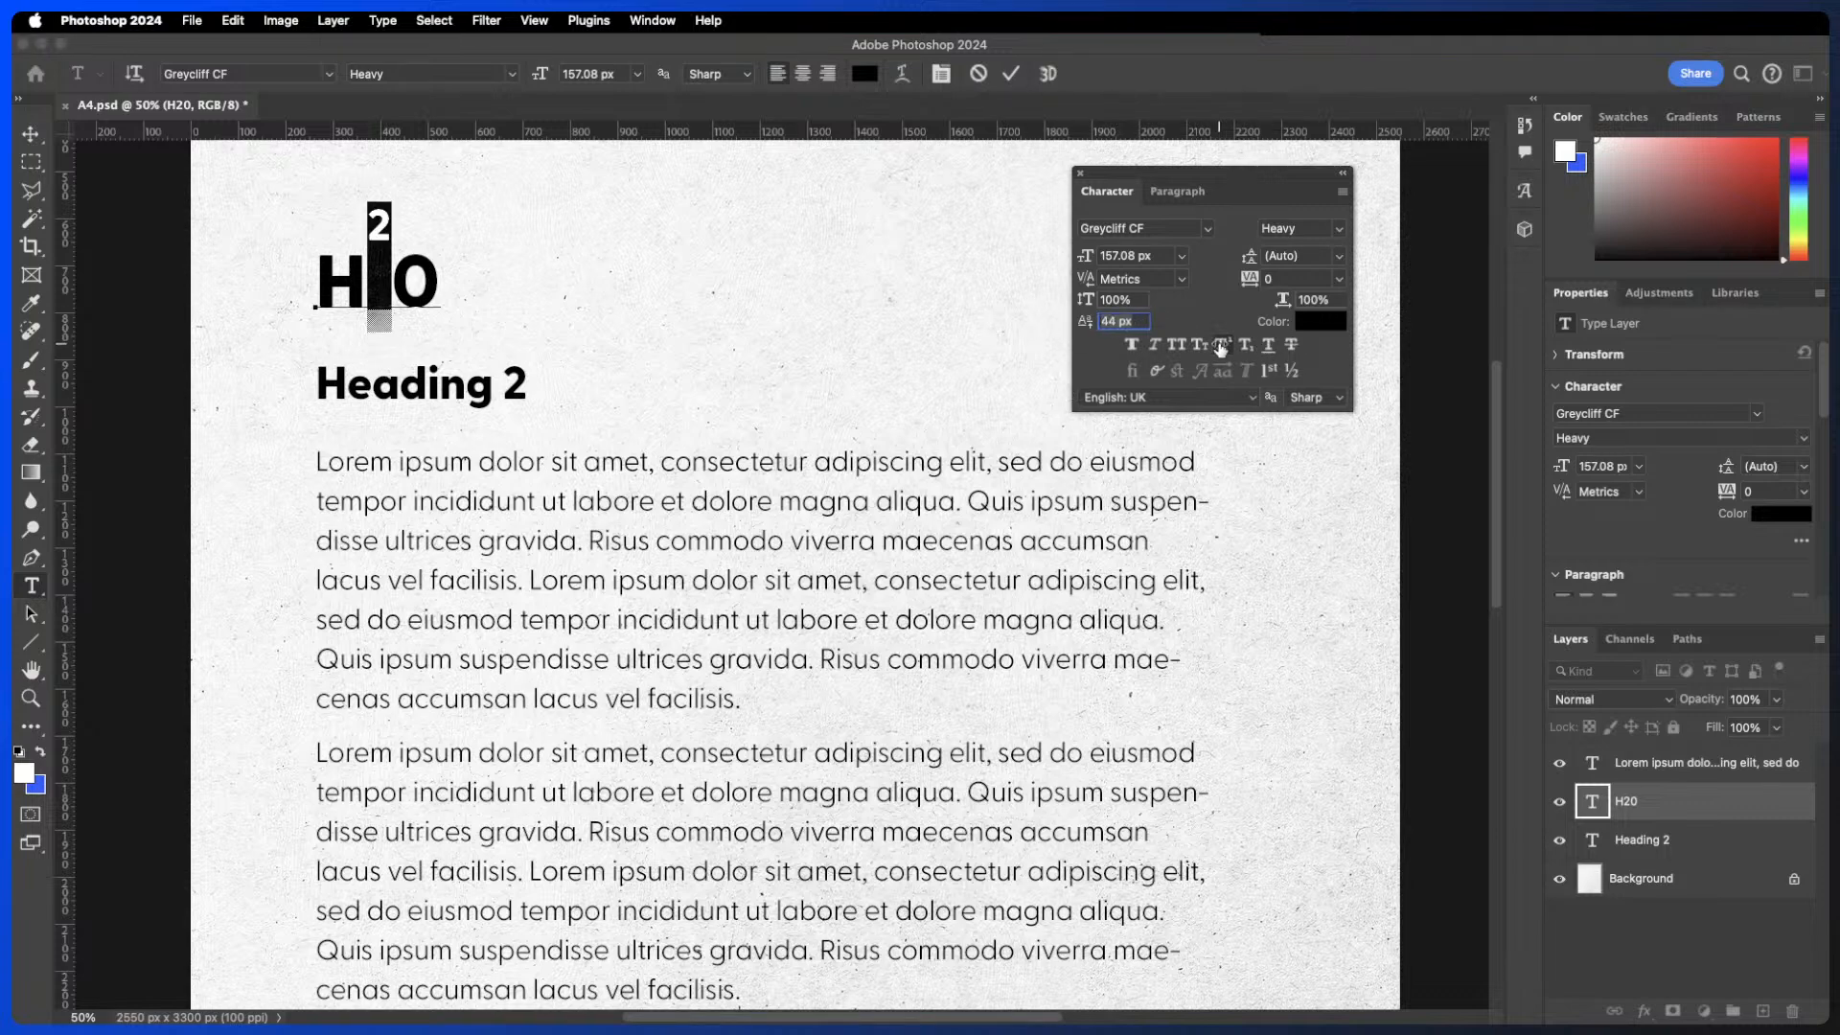
- Set the 2's baseline shift to 0 px and switch off its superscript
{"action": "left_click", "coordinate": [1220, 345]}
{"action": "left_click_drag", "start_coordinate": [1085, 321], "coordinate": [1038, 309]}
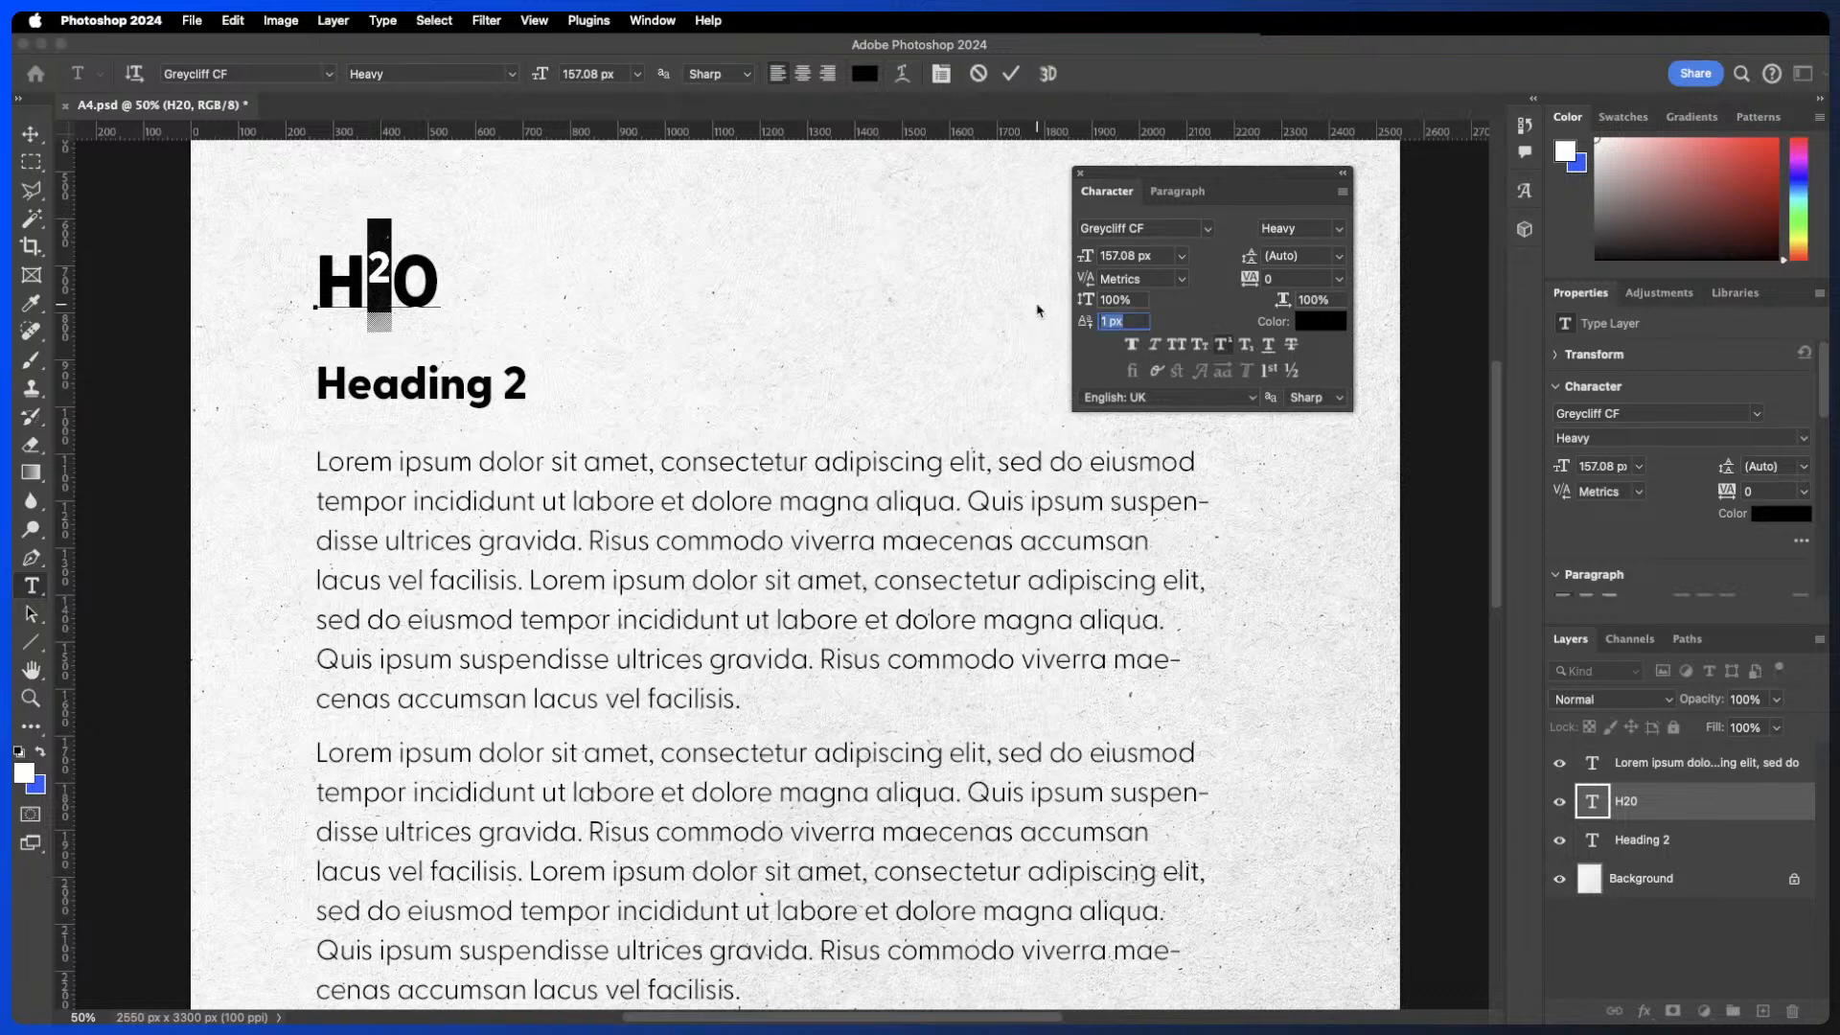
{"action": "type", "text": "0"}
{"action": "key", "text": "Return"}
{"action": "left_click", "coordinate": [1223, 347]}
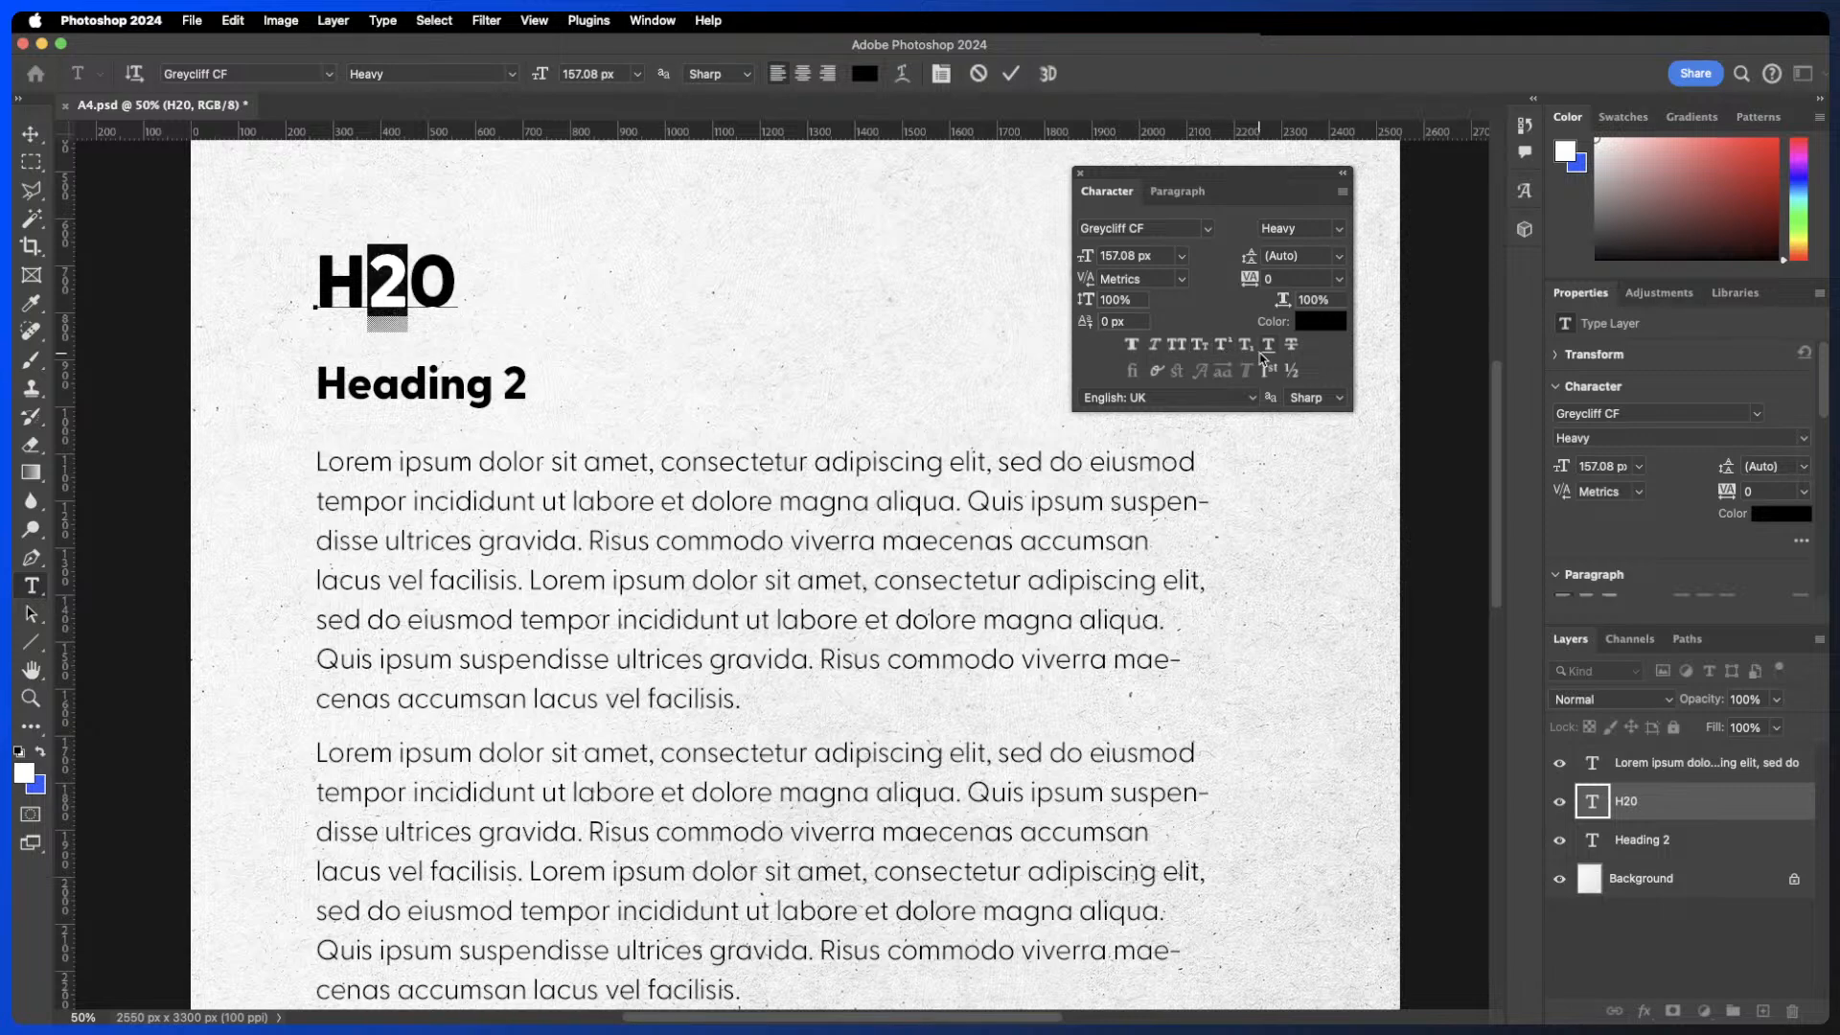
- Select all of H20, toggle underline and strikethrough on and off, and commit the text
{"action": "left_click_drag", "start_coordinate": [458, 280], "coordinate": [303, 265]}
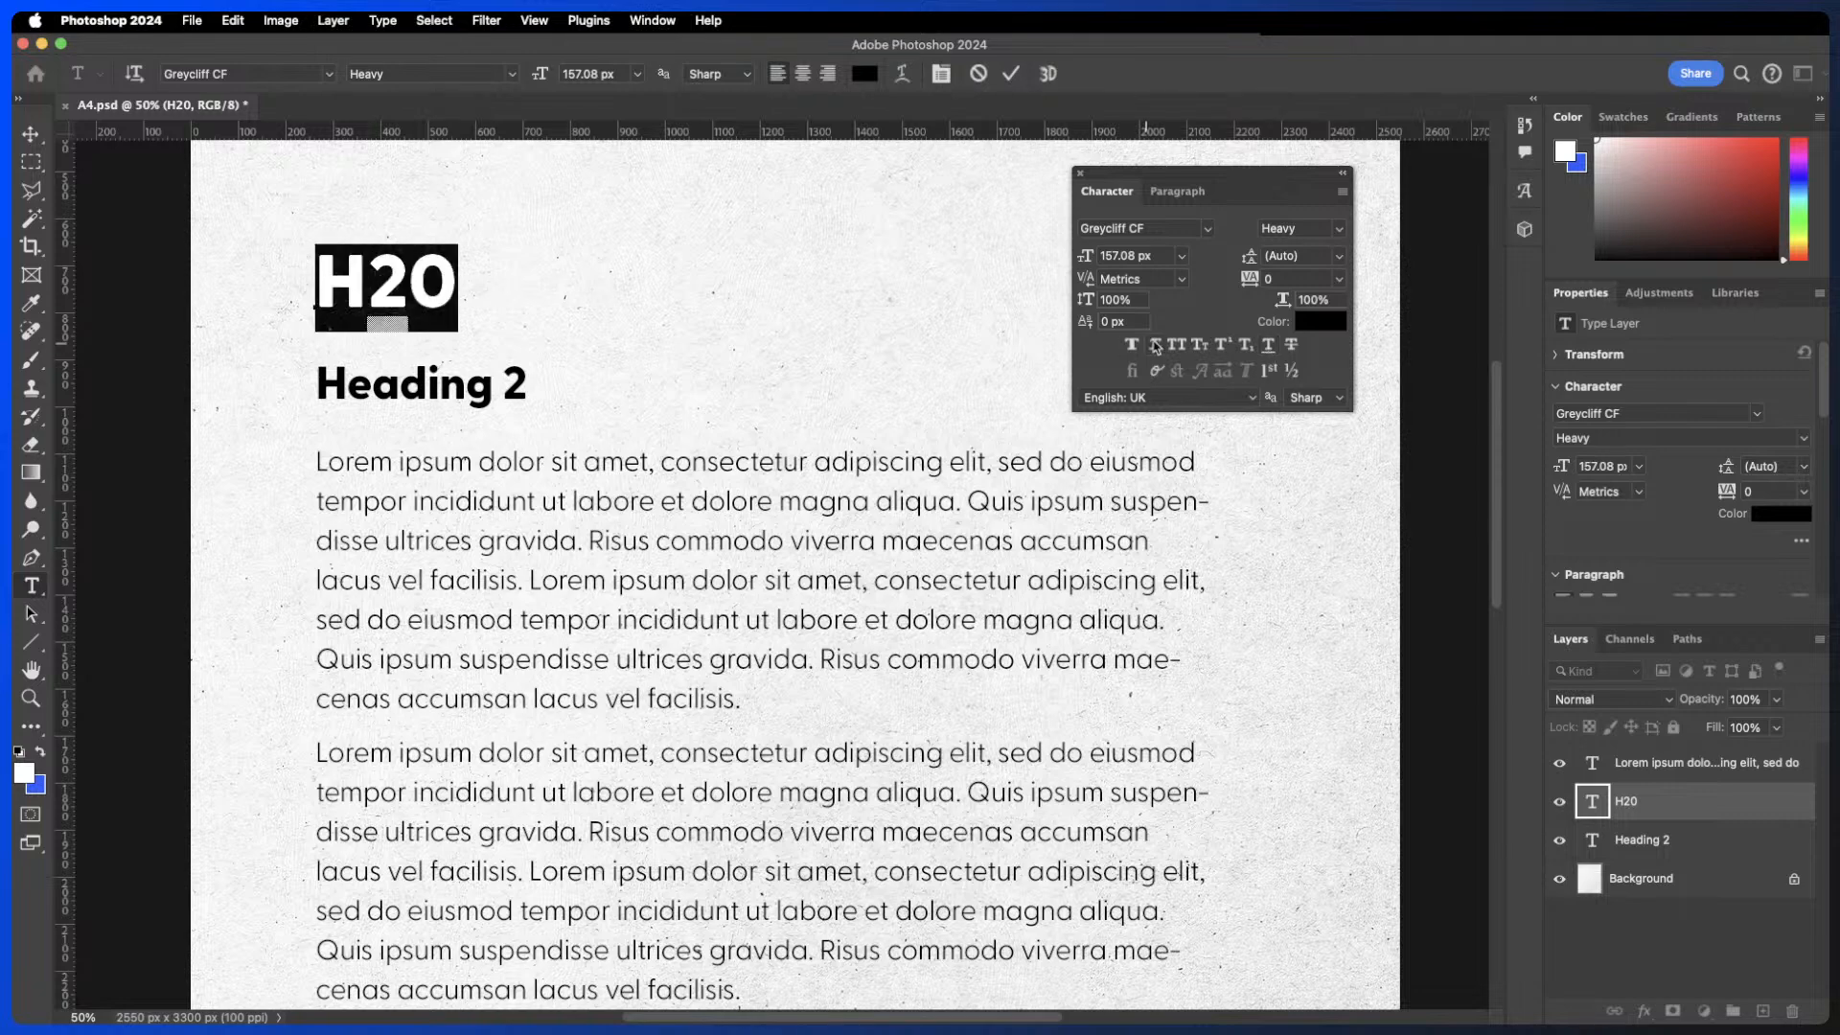
{"action": "left_click", "coordinate": [1273, 349]}
{"action": "left_click", "coordinate": [1273, 348]}
{"action": "left_click", "coordinate": [1293, 347]}
{"action": "left_click", "coordinate": [1295, 346]}
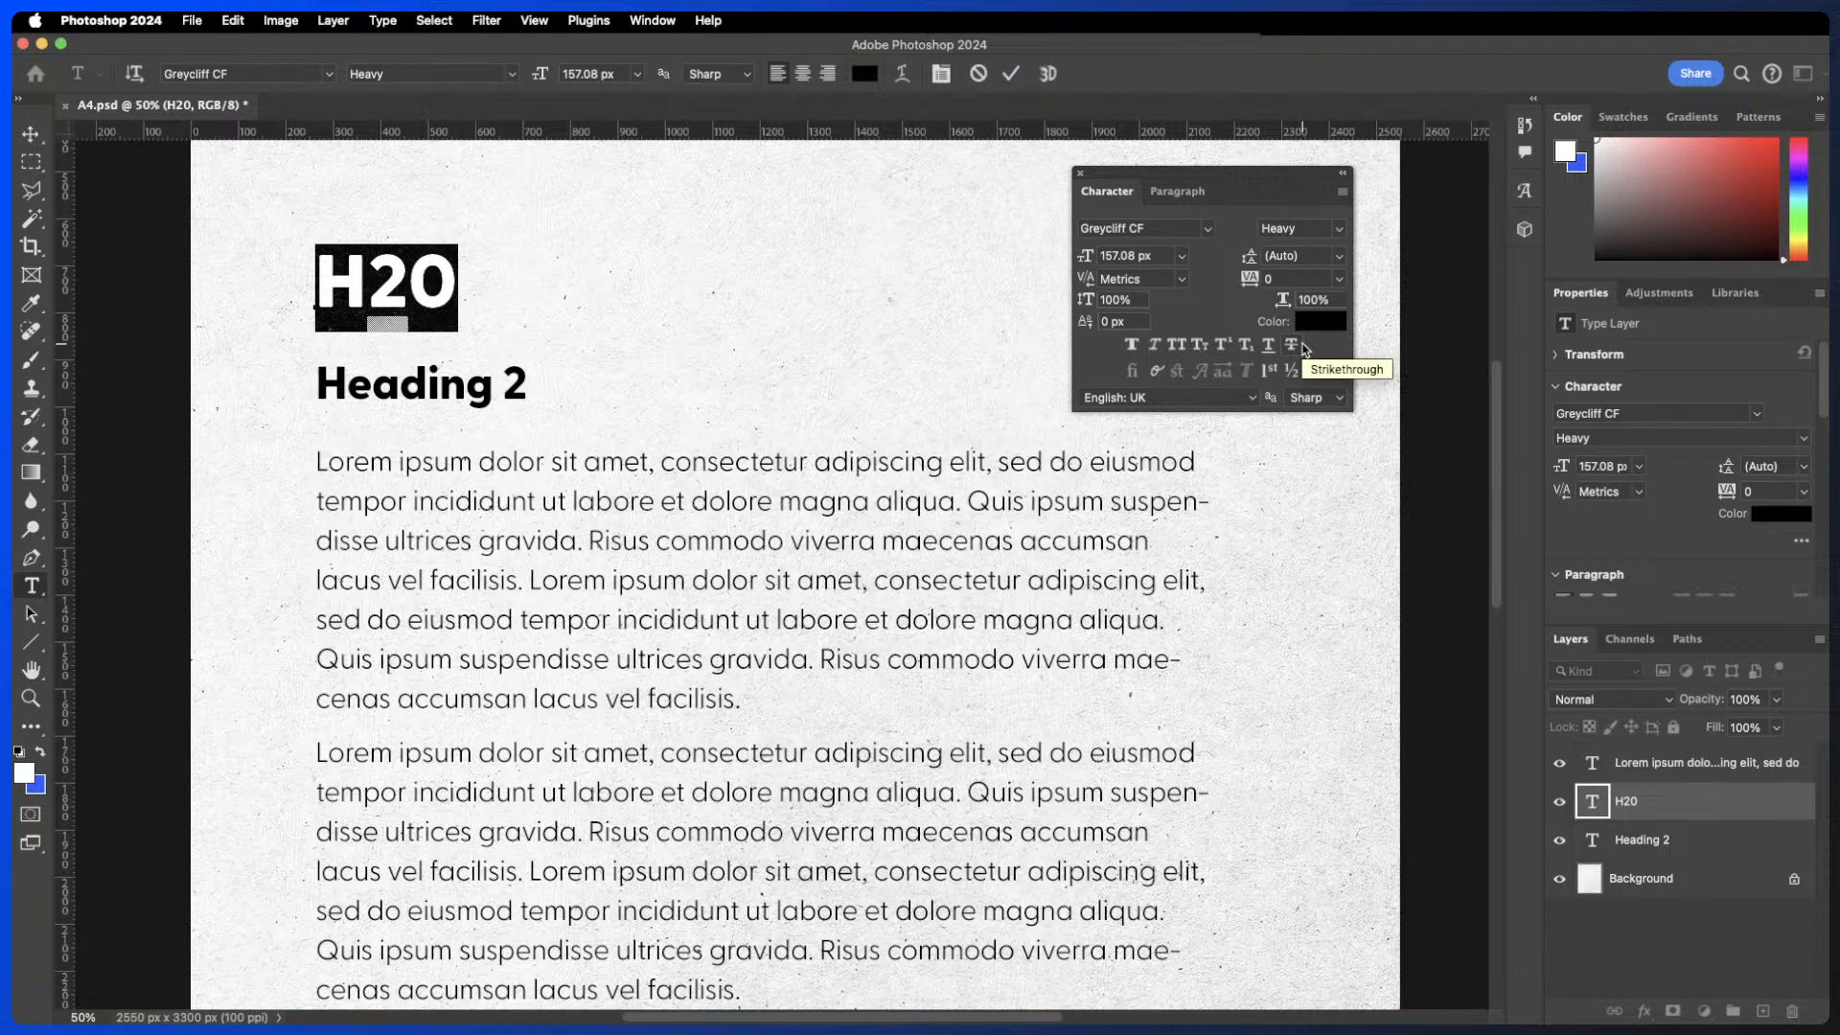
{"action": "left_click", "coordinate": [1011, 74]}
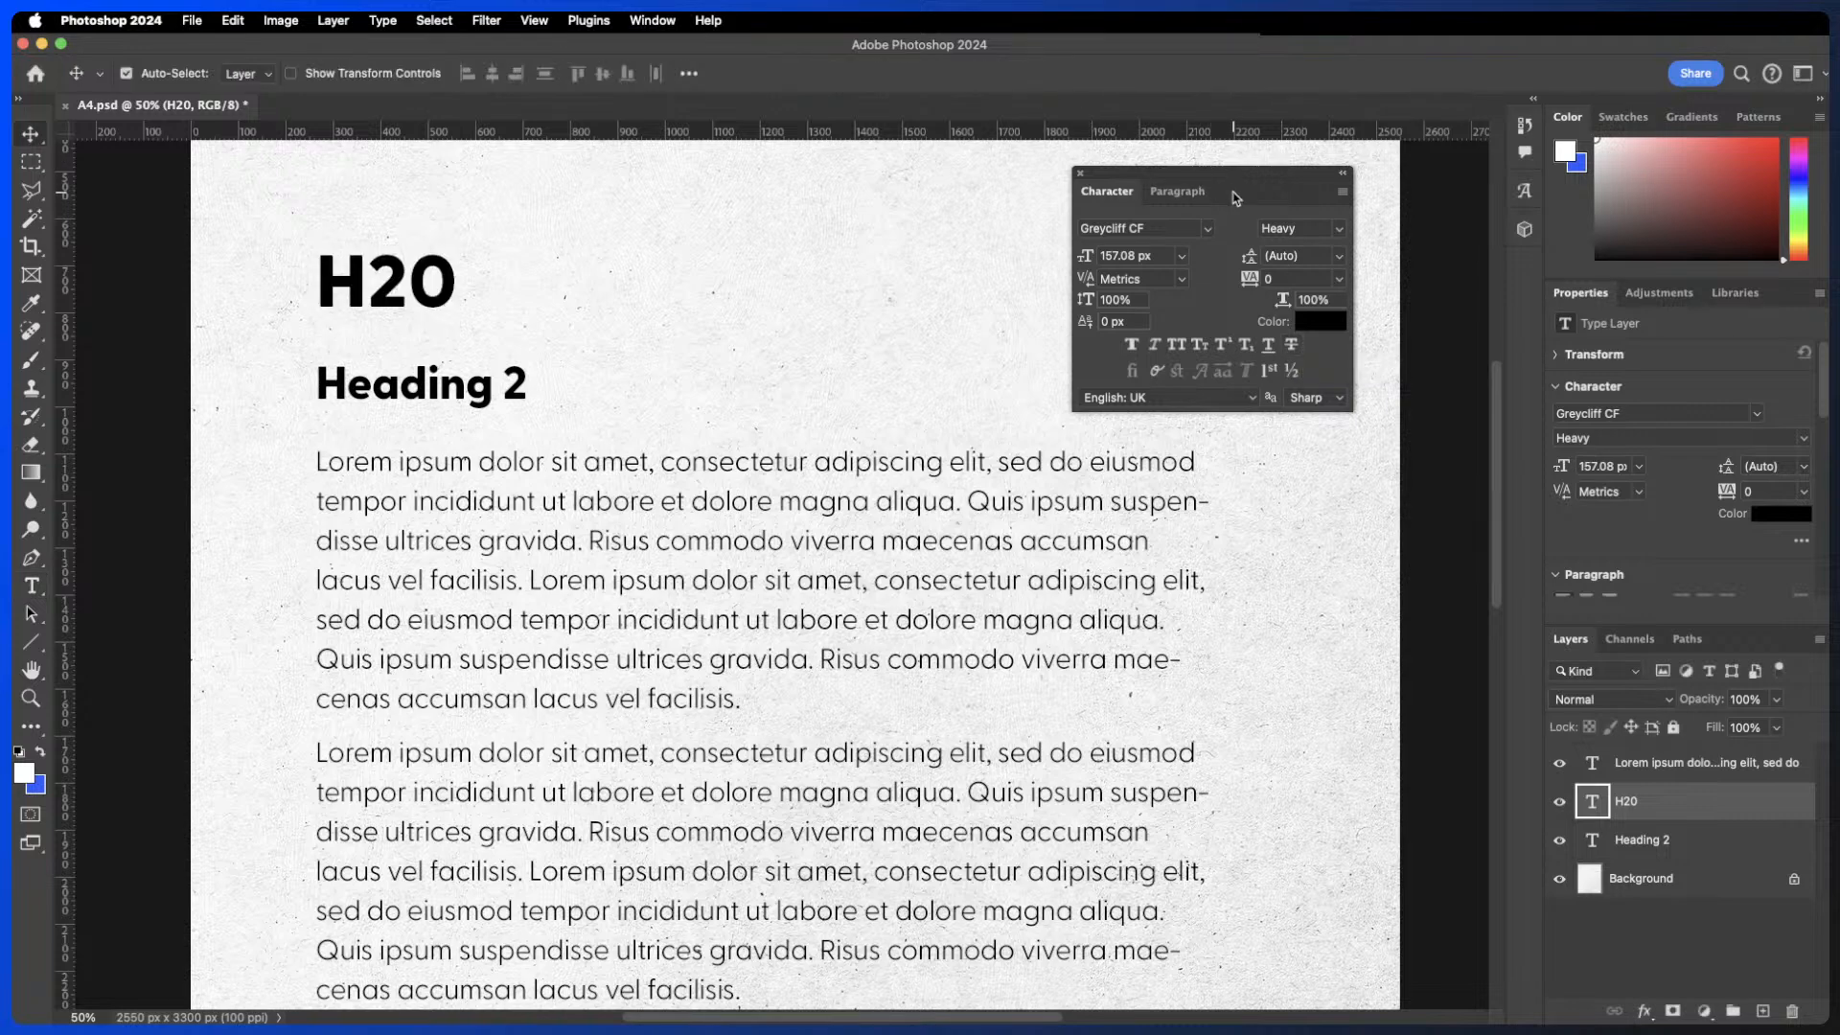
- Dock the floating Character panel into the side panel strip
{"action": "left_click_drag", "start_coordinate": [1236, 198], "coordinate": [1526, 254]}
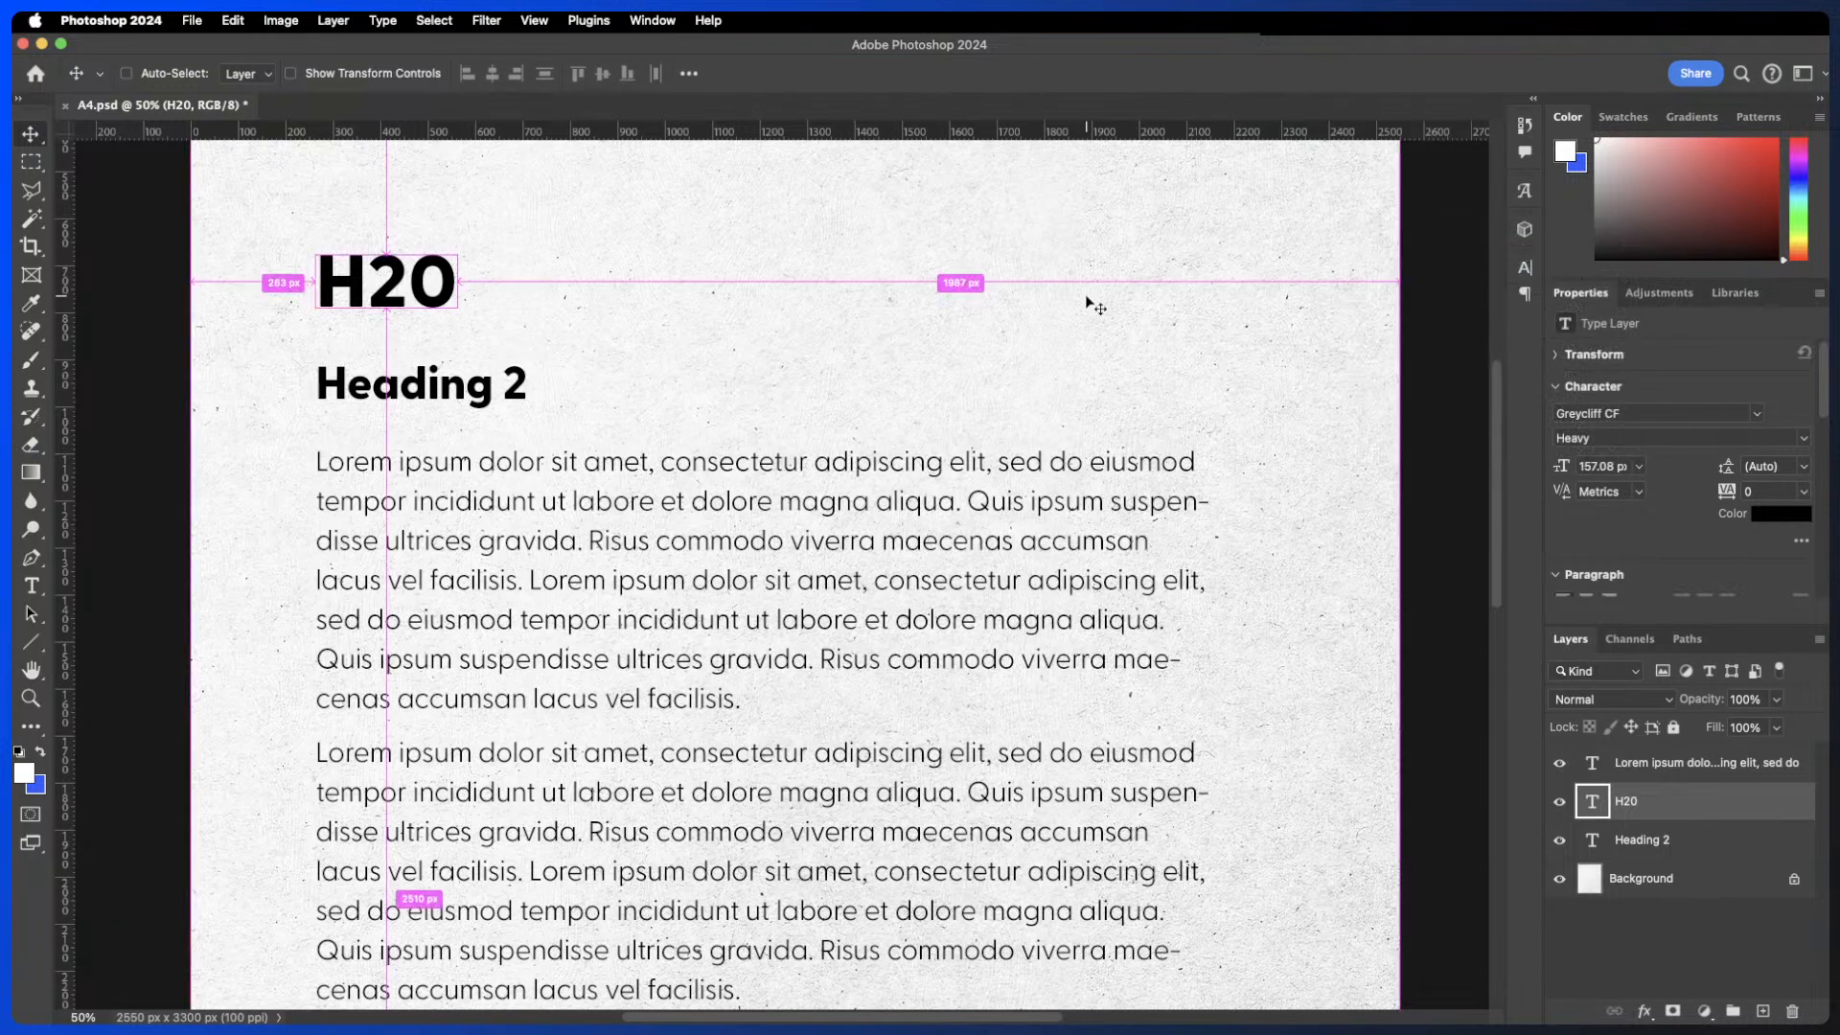
{"action": "key", "text": "super+minus"}
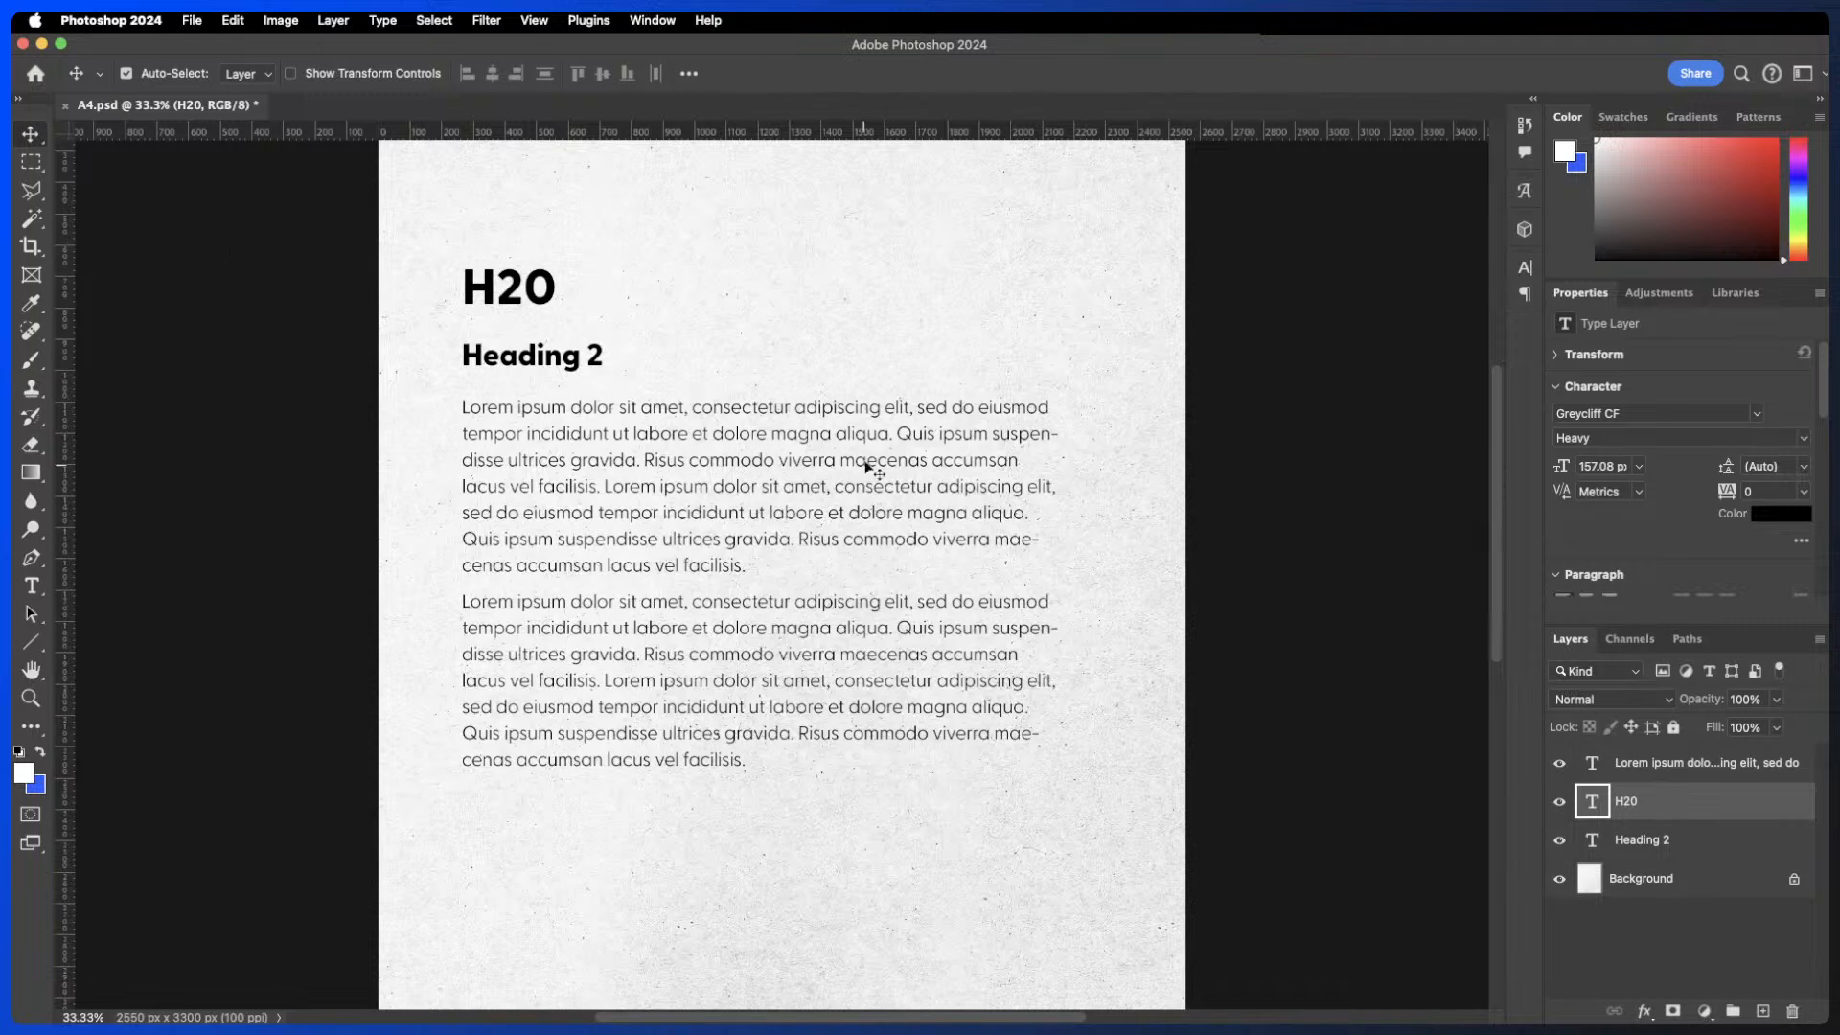
- Delete the Heading 2 and body text layers
{"action": "left_click", "coordinate": [581, 363]}
{"action": "left_click", "coordinate": [719, 500], "text": "shift"}
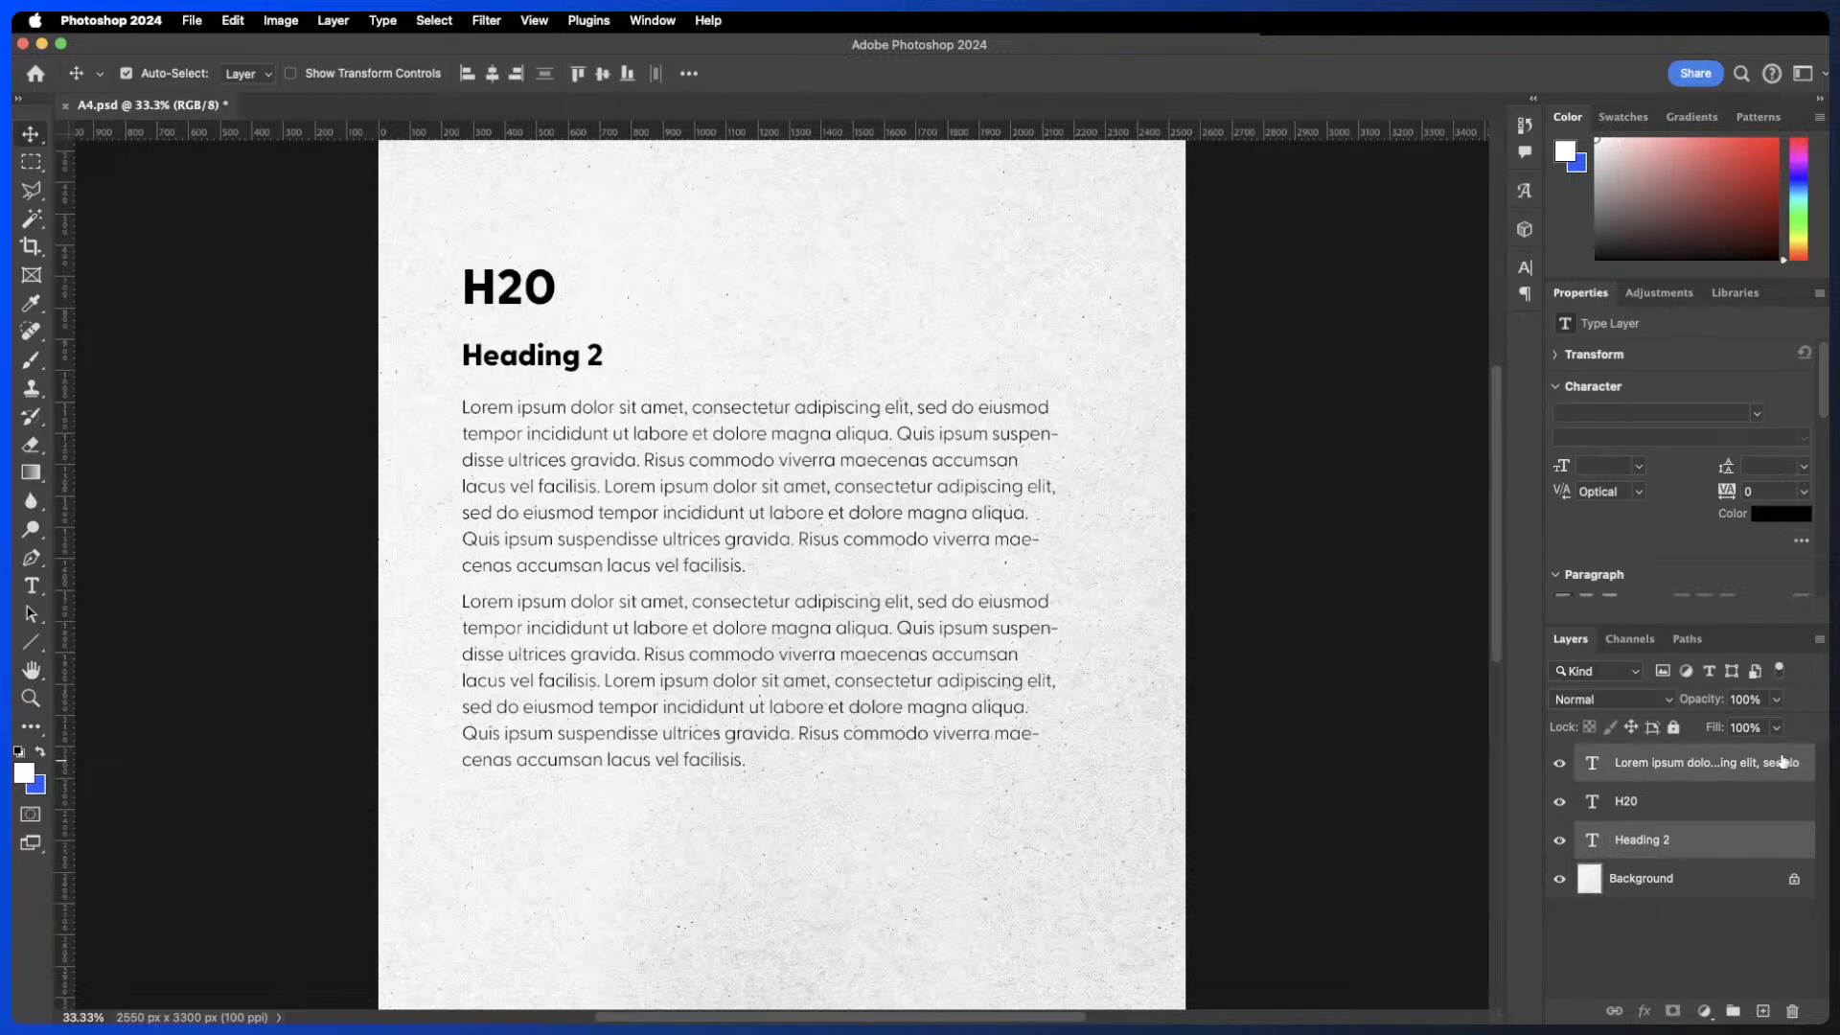
{"action": "key", "text": "Delete"}
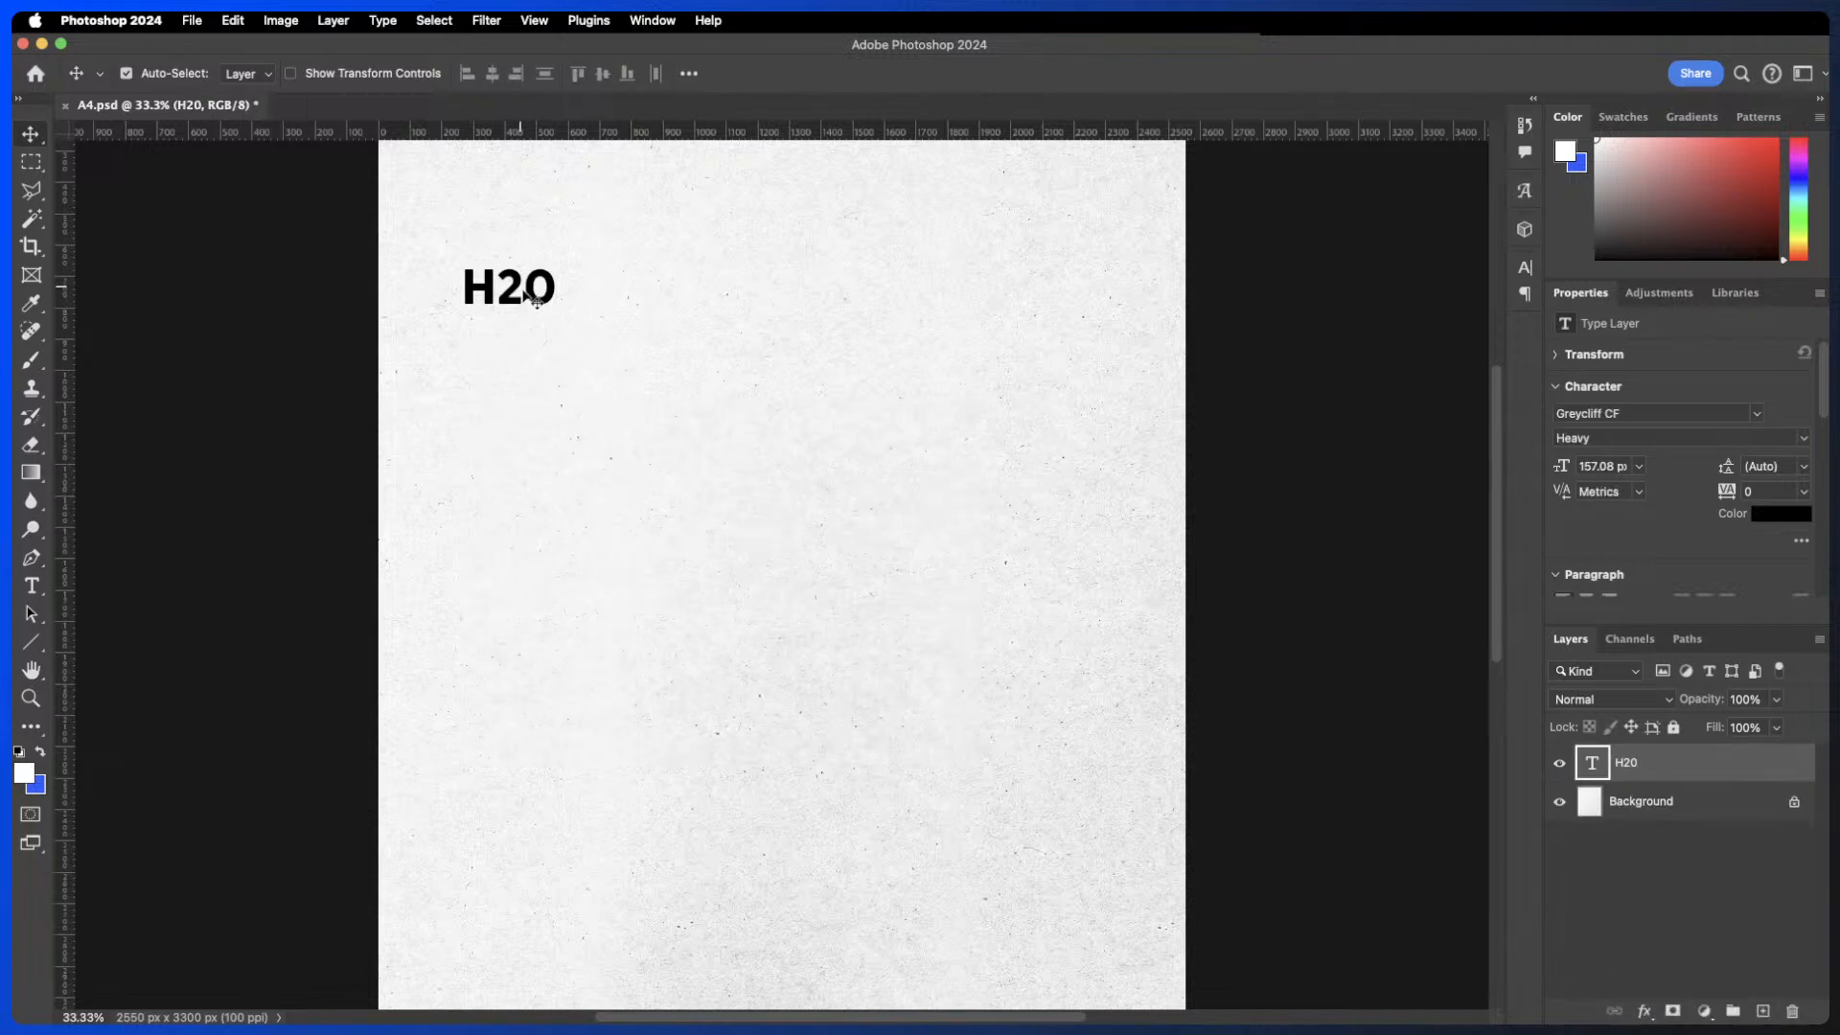
- Enlarge the H20 text with Free Transform to about 943 px
{"action": "key", "text": "super+t"}
{"action": "left_click_drag", "start_coordinate": [556, 319], "coordinate": [970, 733]}
{"action": "key", "text": "Return"}
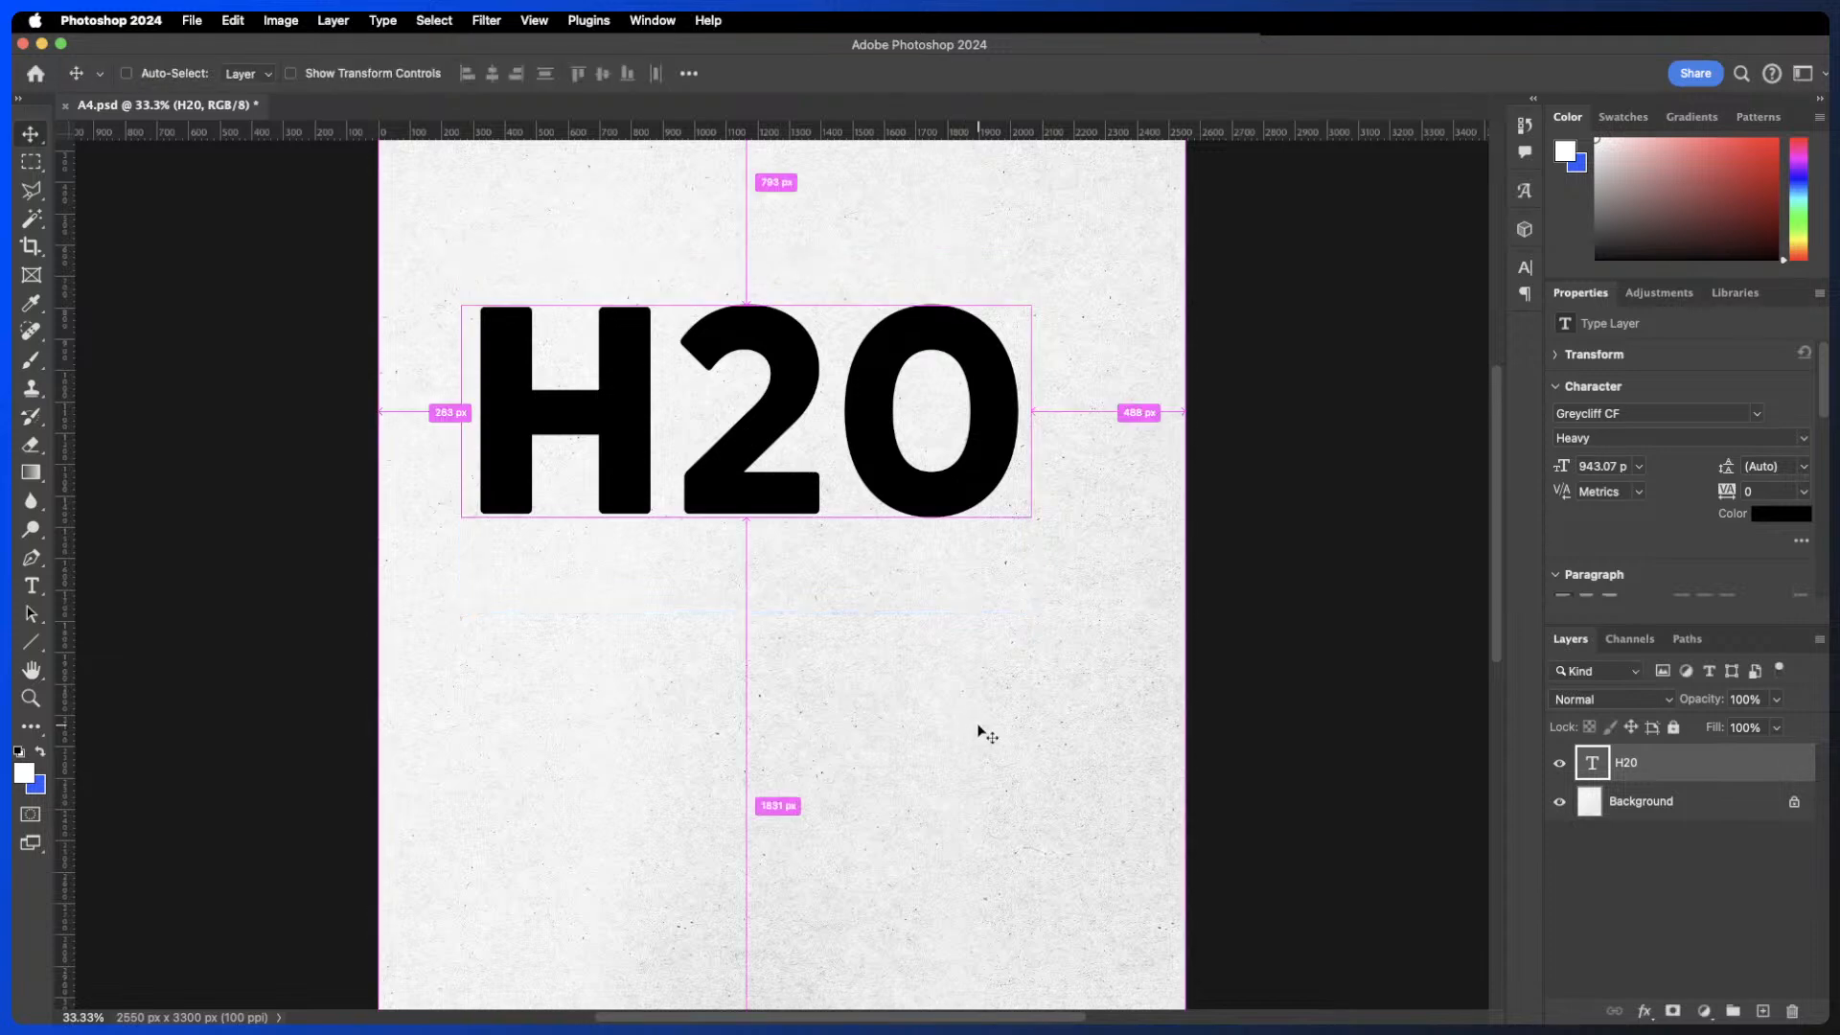
- Convert the H20 text layer to a shape
{"action": "scroll", "coordinate": [1014, 481], "scroll_direction": "up", "scroll_amount": 2}
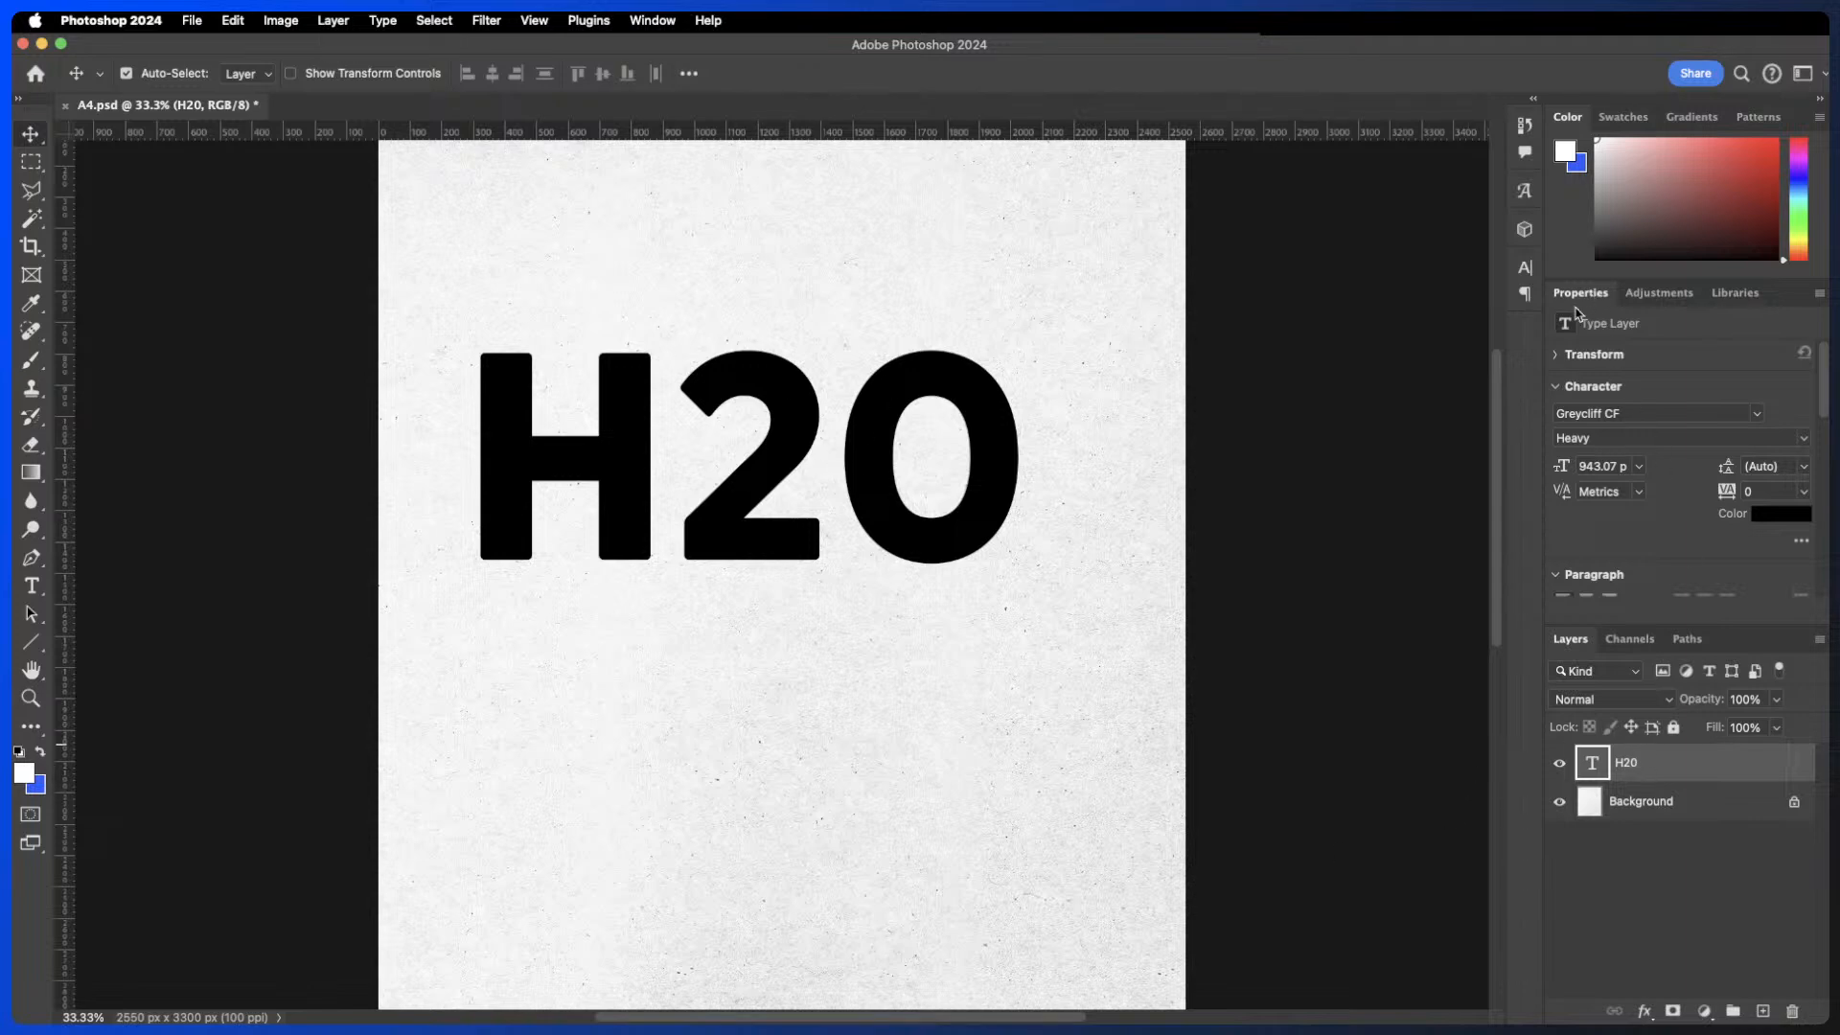
{"action": "scroll", "coordinate": [1696, 542], "scroll_direction": "down", "scroll_amount": 6}
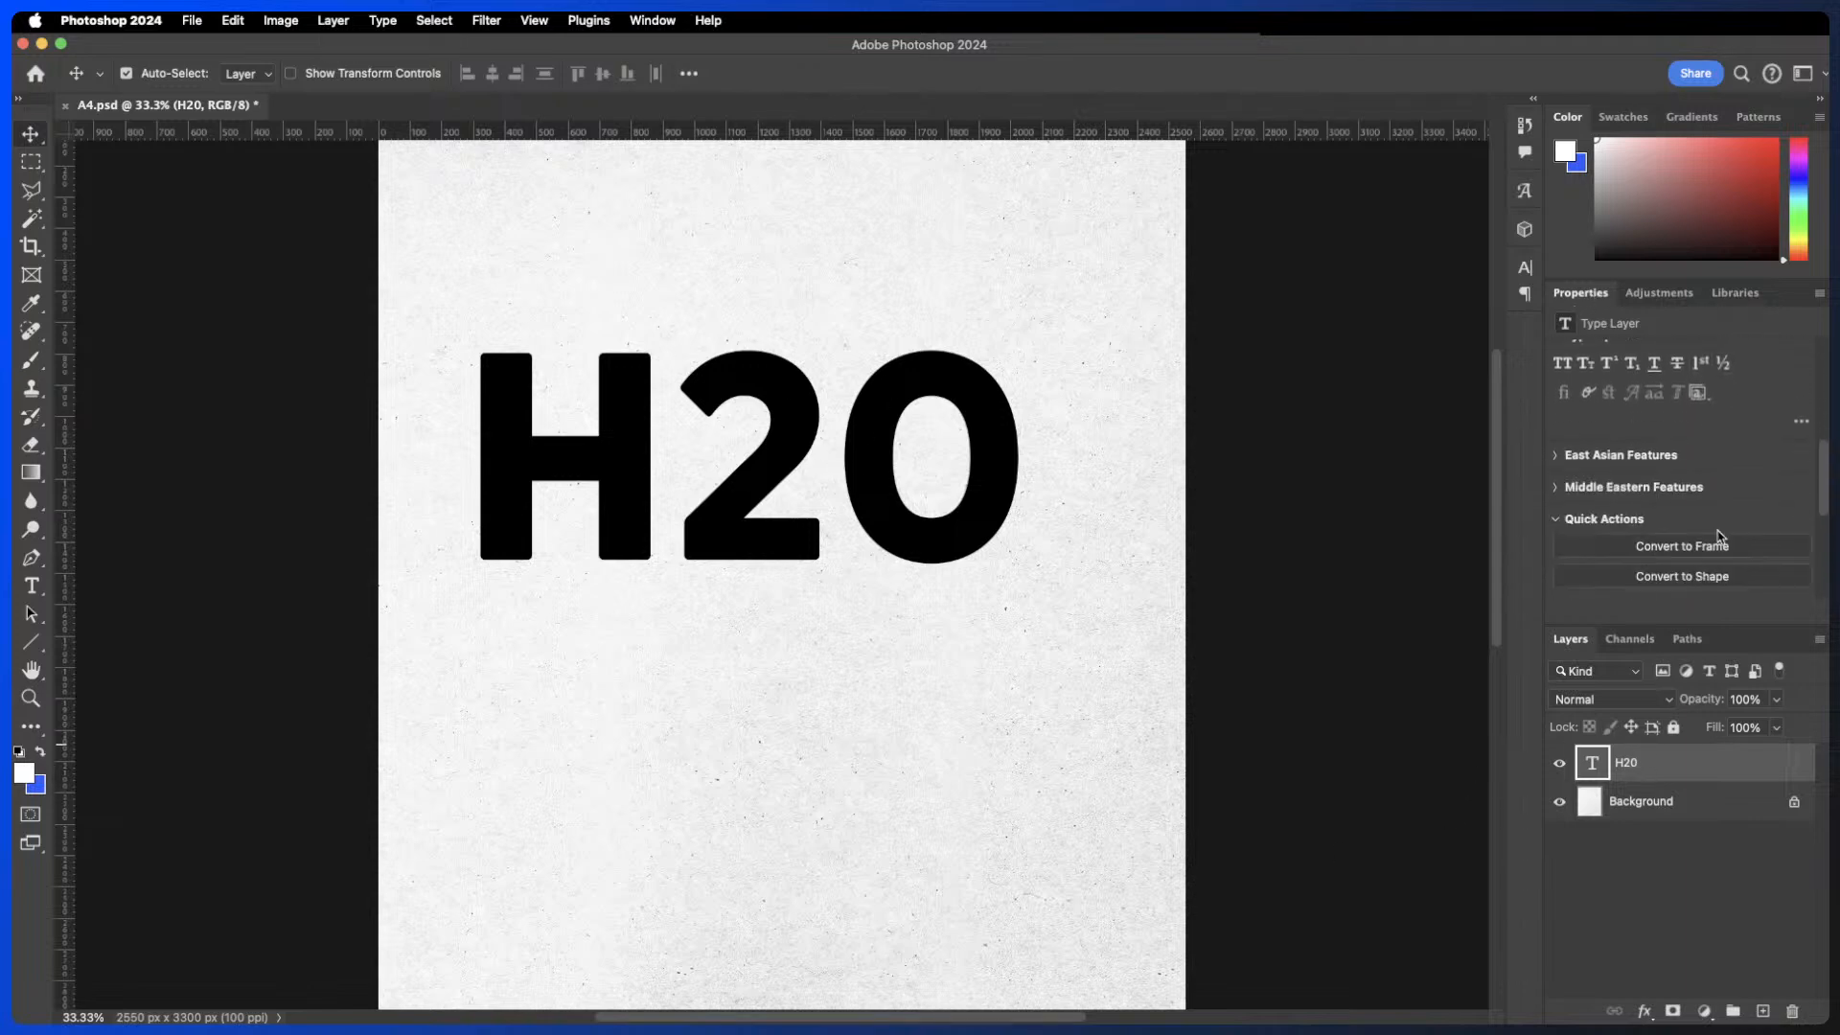
{"action": "scroll", "coordinate": [1720, 537], "scroll_direction": "down", "scroll_amount": 2}
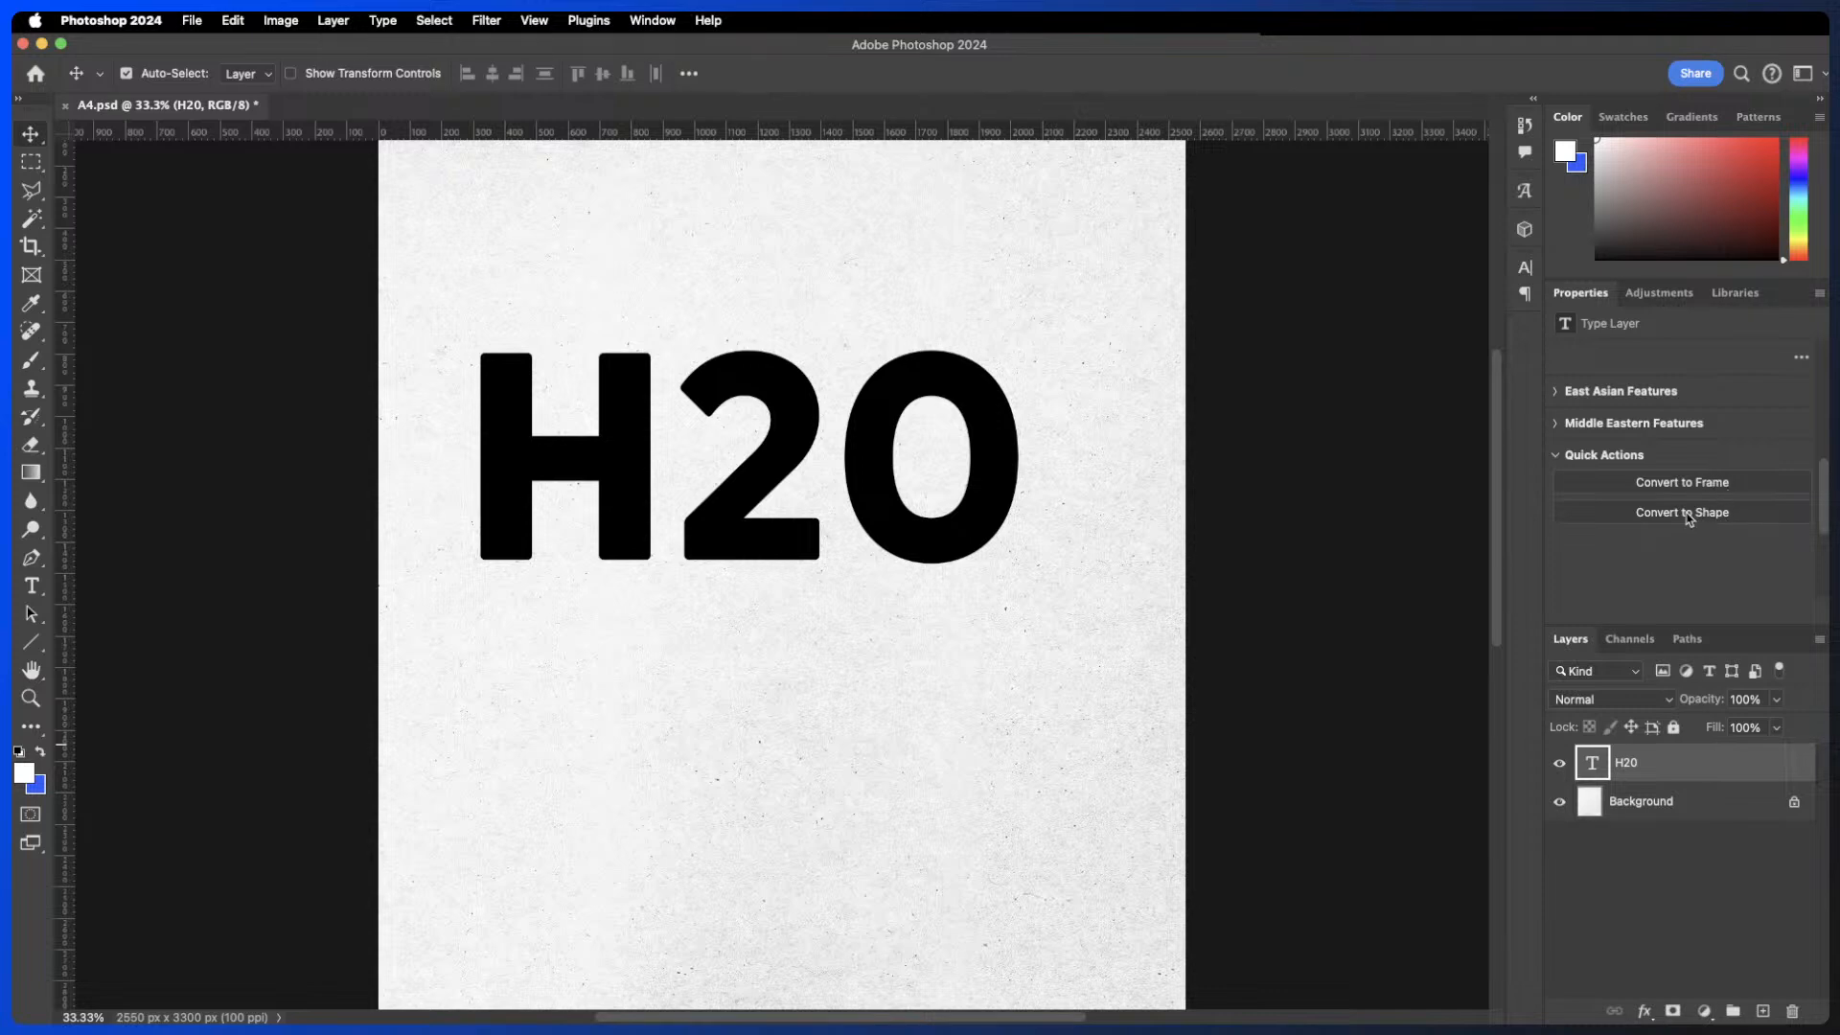
{"action": "left_click", "coordinate": [1687, 513]}
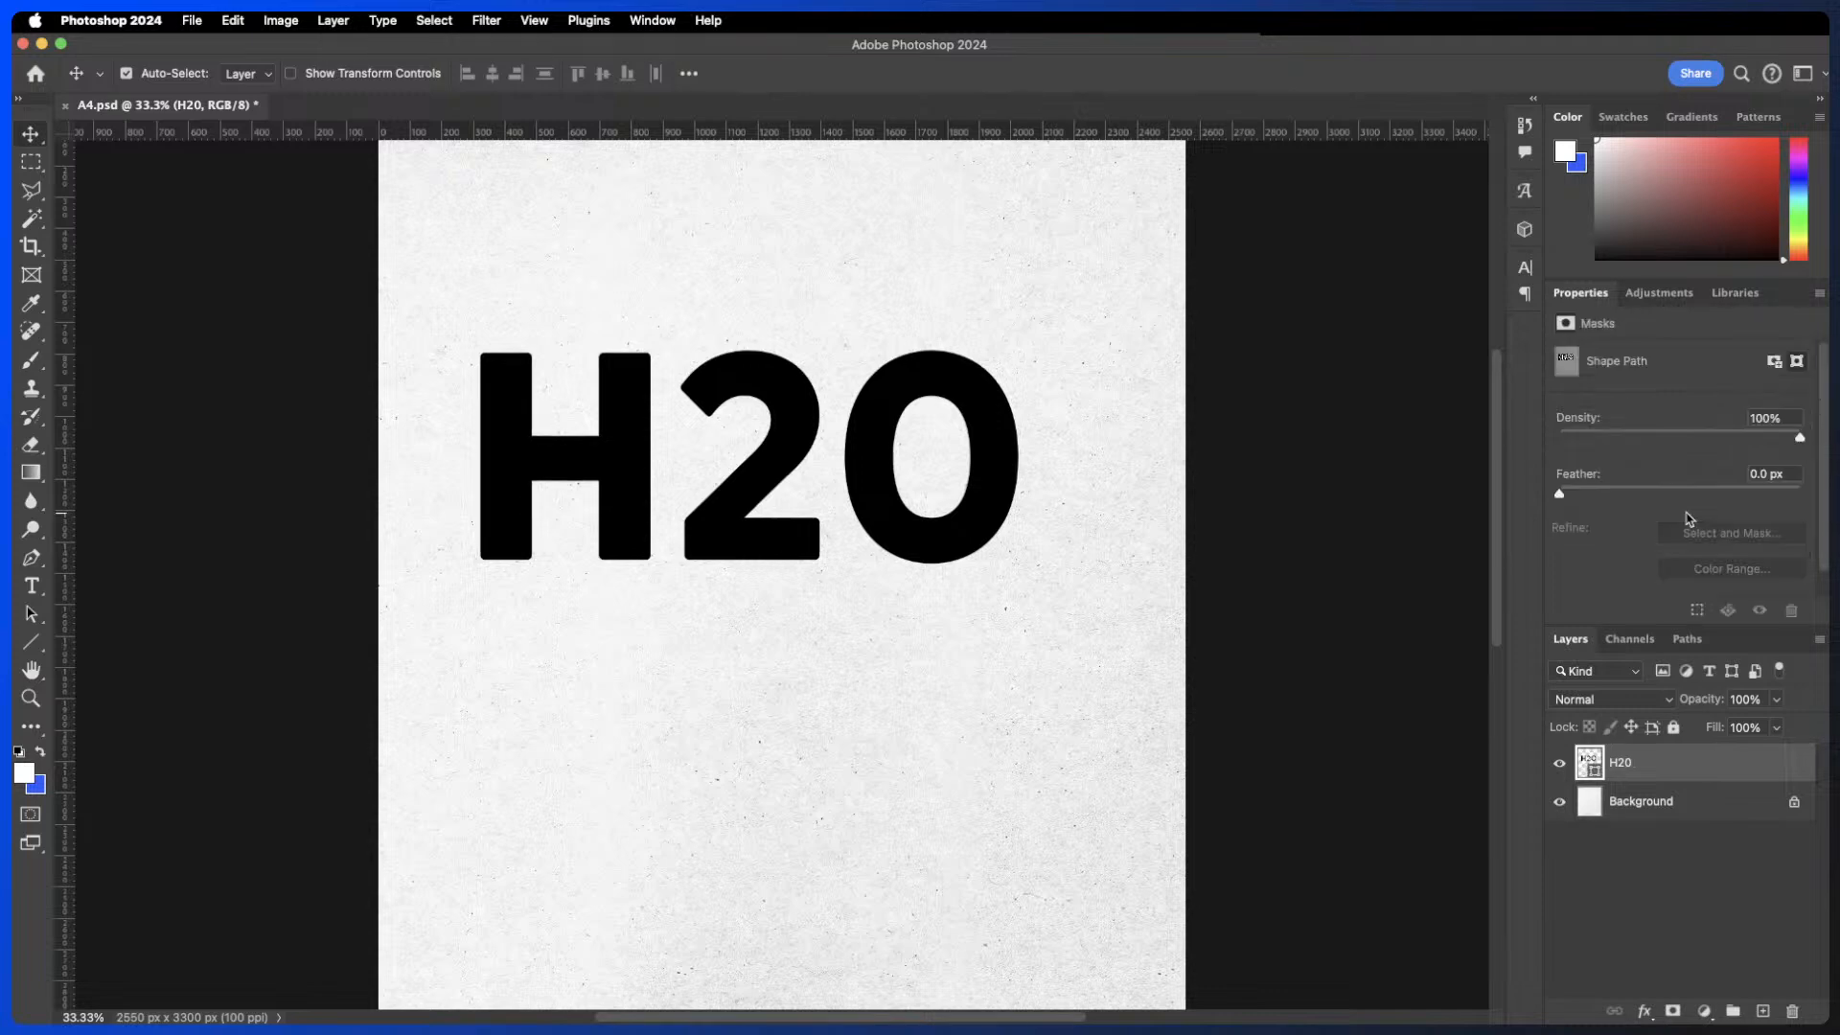
- Select the shape's path and reshape the O by dragging its anchor points and handles
{"action": "left_click", "coordinate": [1590, 762]}
{"action": "left_click", "coordinate": [1591, 762]}
{"action": "double_click", "coordinate": [1591, 762]}
{"action": "left_click", "coordinate": [1538, 452]}
{"action": "left_click", "coordinate": [31, 557]}
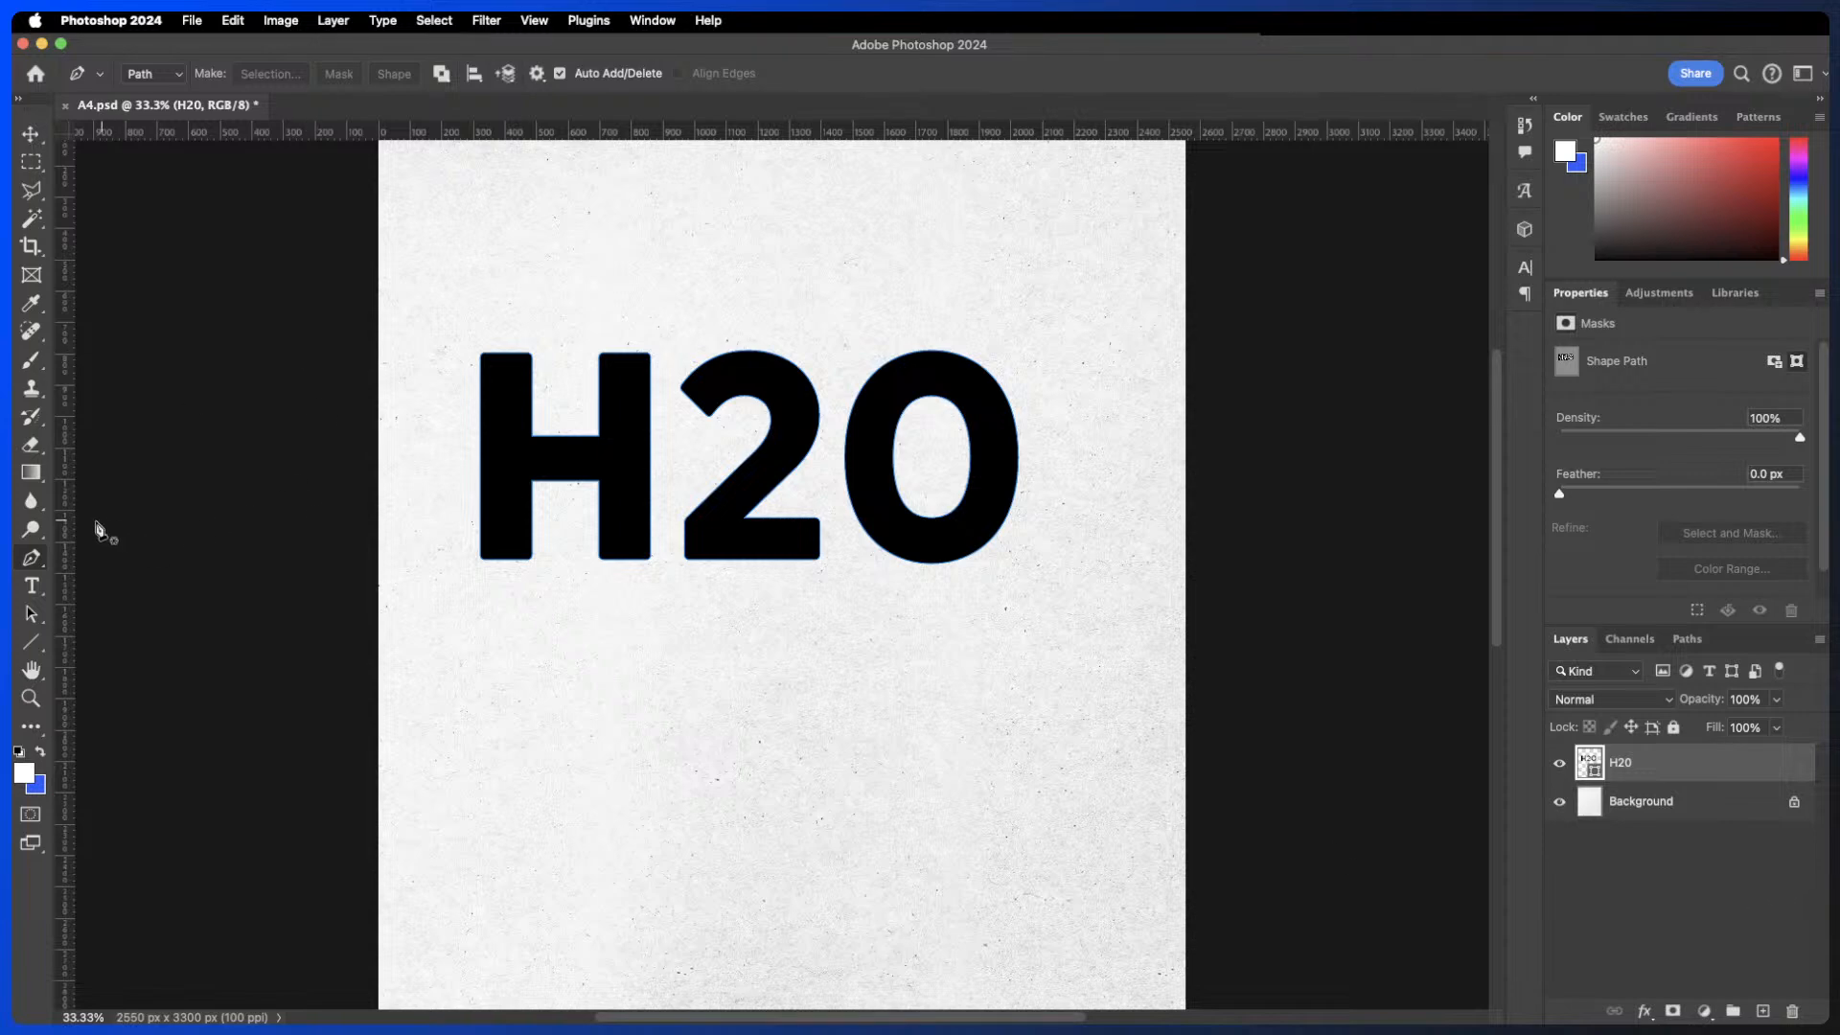
{"action": "left_click", "coordinate": [1686, 639]}
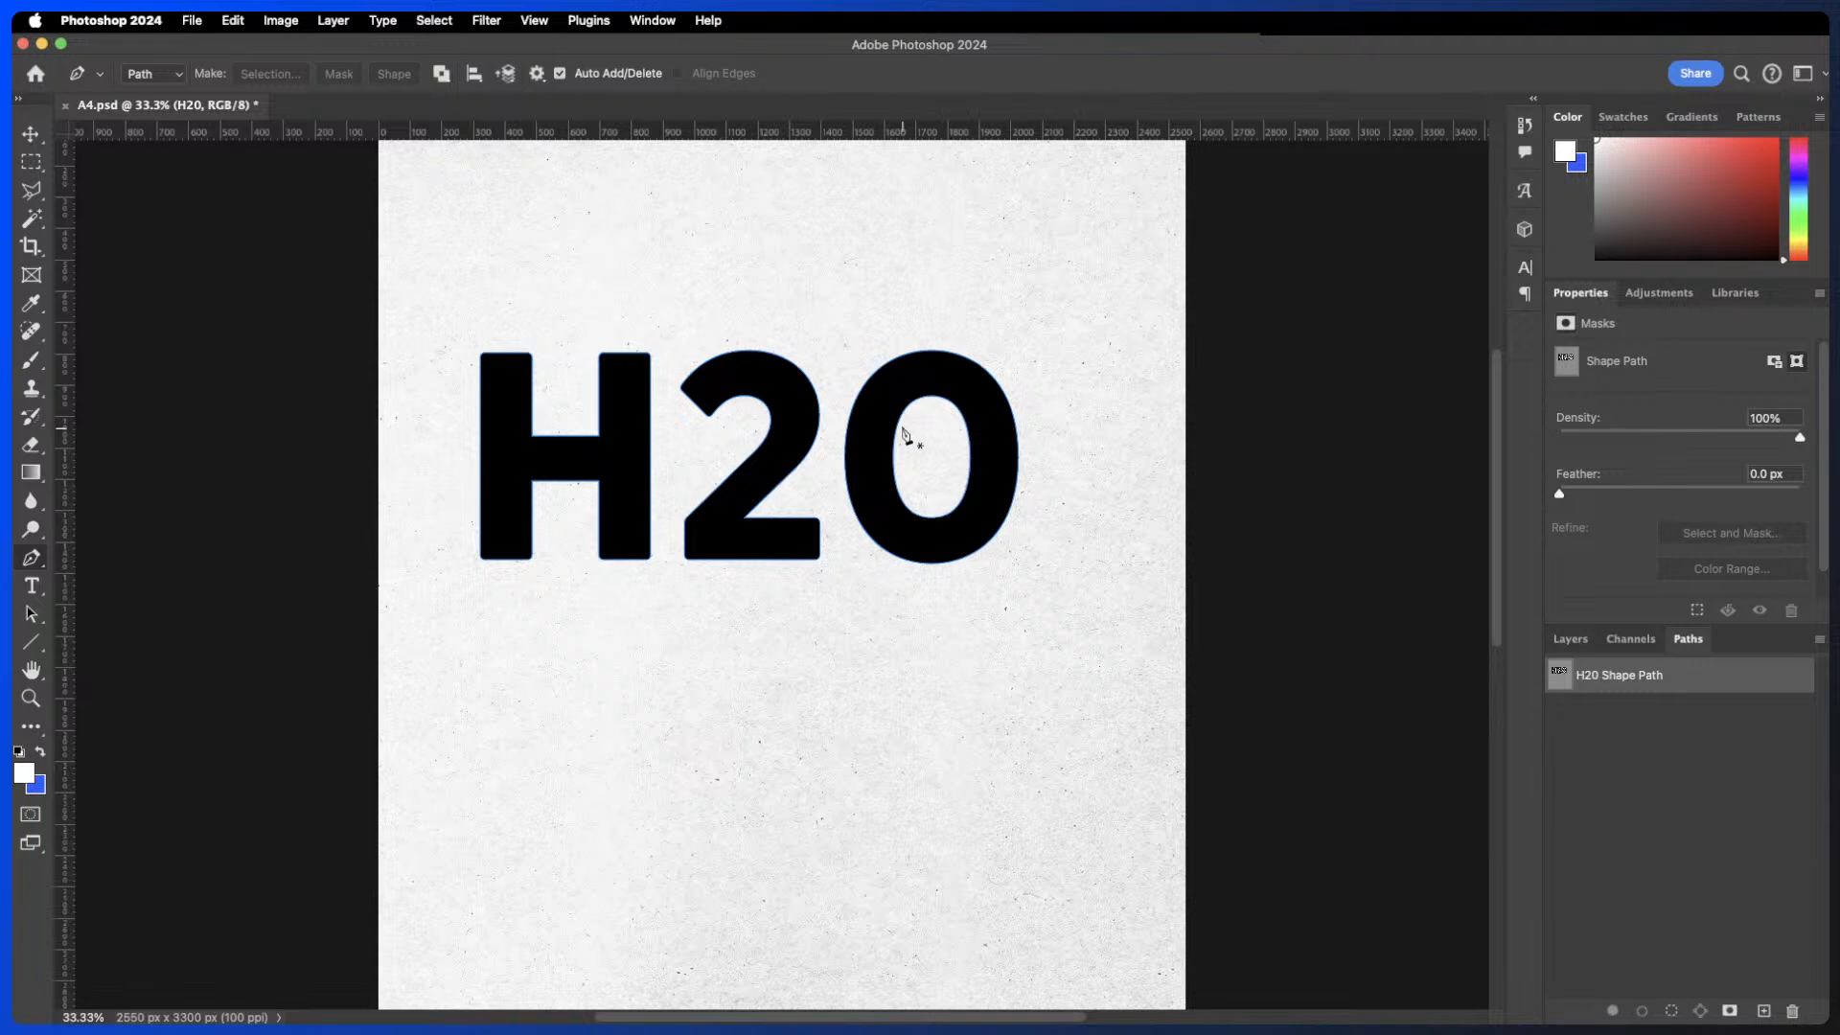
{"action": "left_click_drag", "start_coordinate": [1033, 299], "coordinate": [836, 603]}
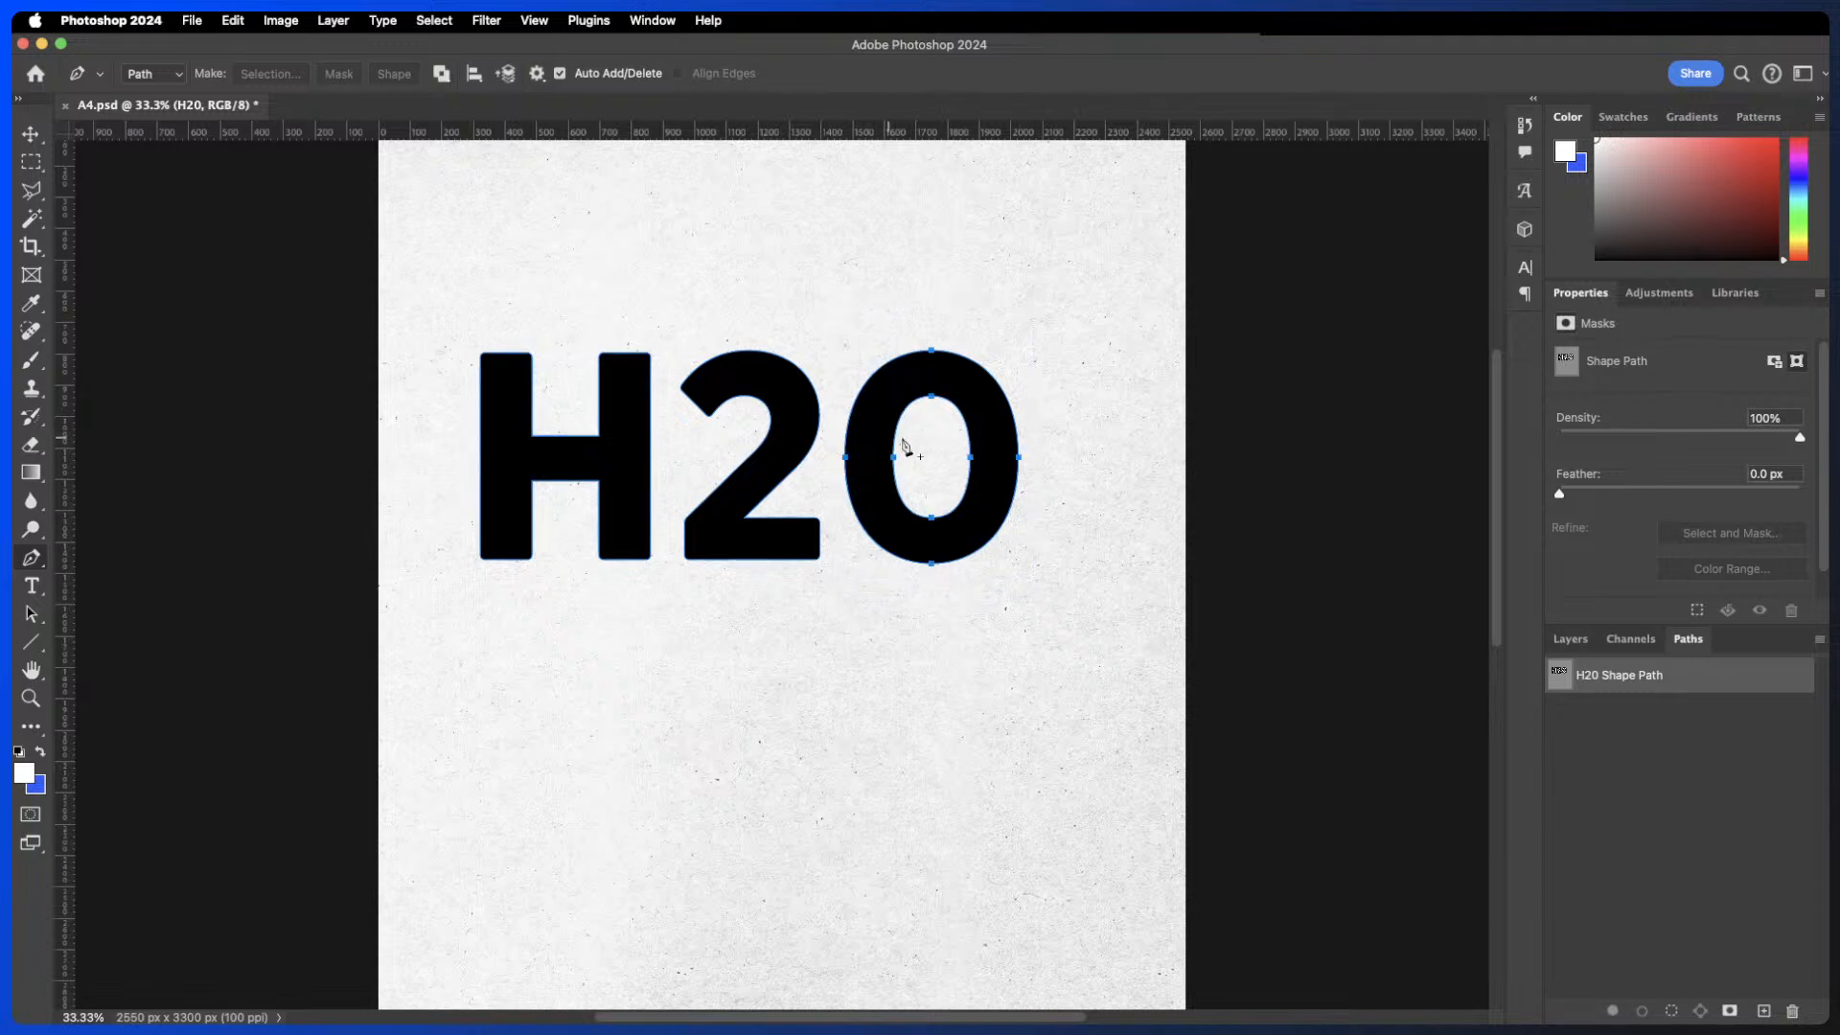
{"action": "left_click", "coordinate": [969, 335], "text": "super"}
{"action": "left_click", "coordinate": [903, 370], "text": "super"}
{"action": "left_click_drag", "start_coordinate": [936, 362], "coordinate": [1011, 285]}
{"action": "left_click_drag", "start_coordinate": [1018, 457], "coordinate": [1072, 547]}
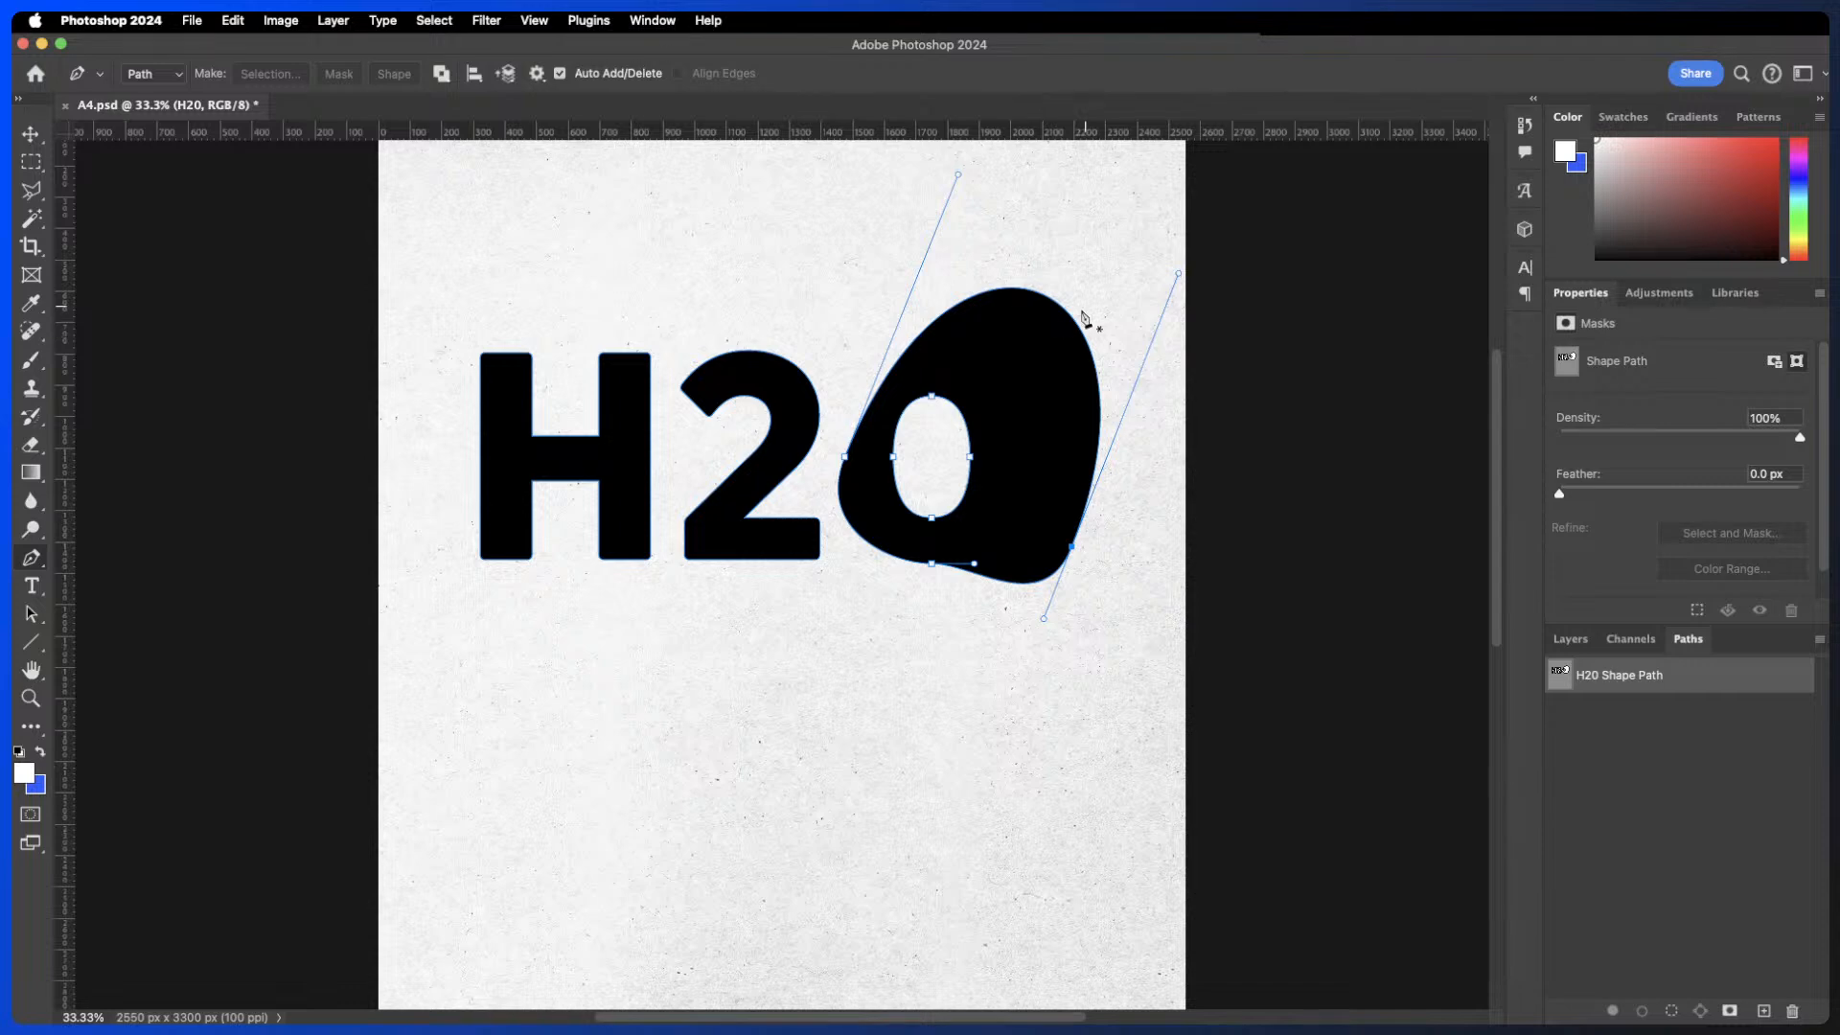
- Undo the path edits, shape conversion, scaling and layer deletion
{"action": "left_click", "coordinate": [1572, 639]}
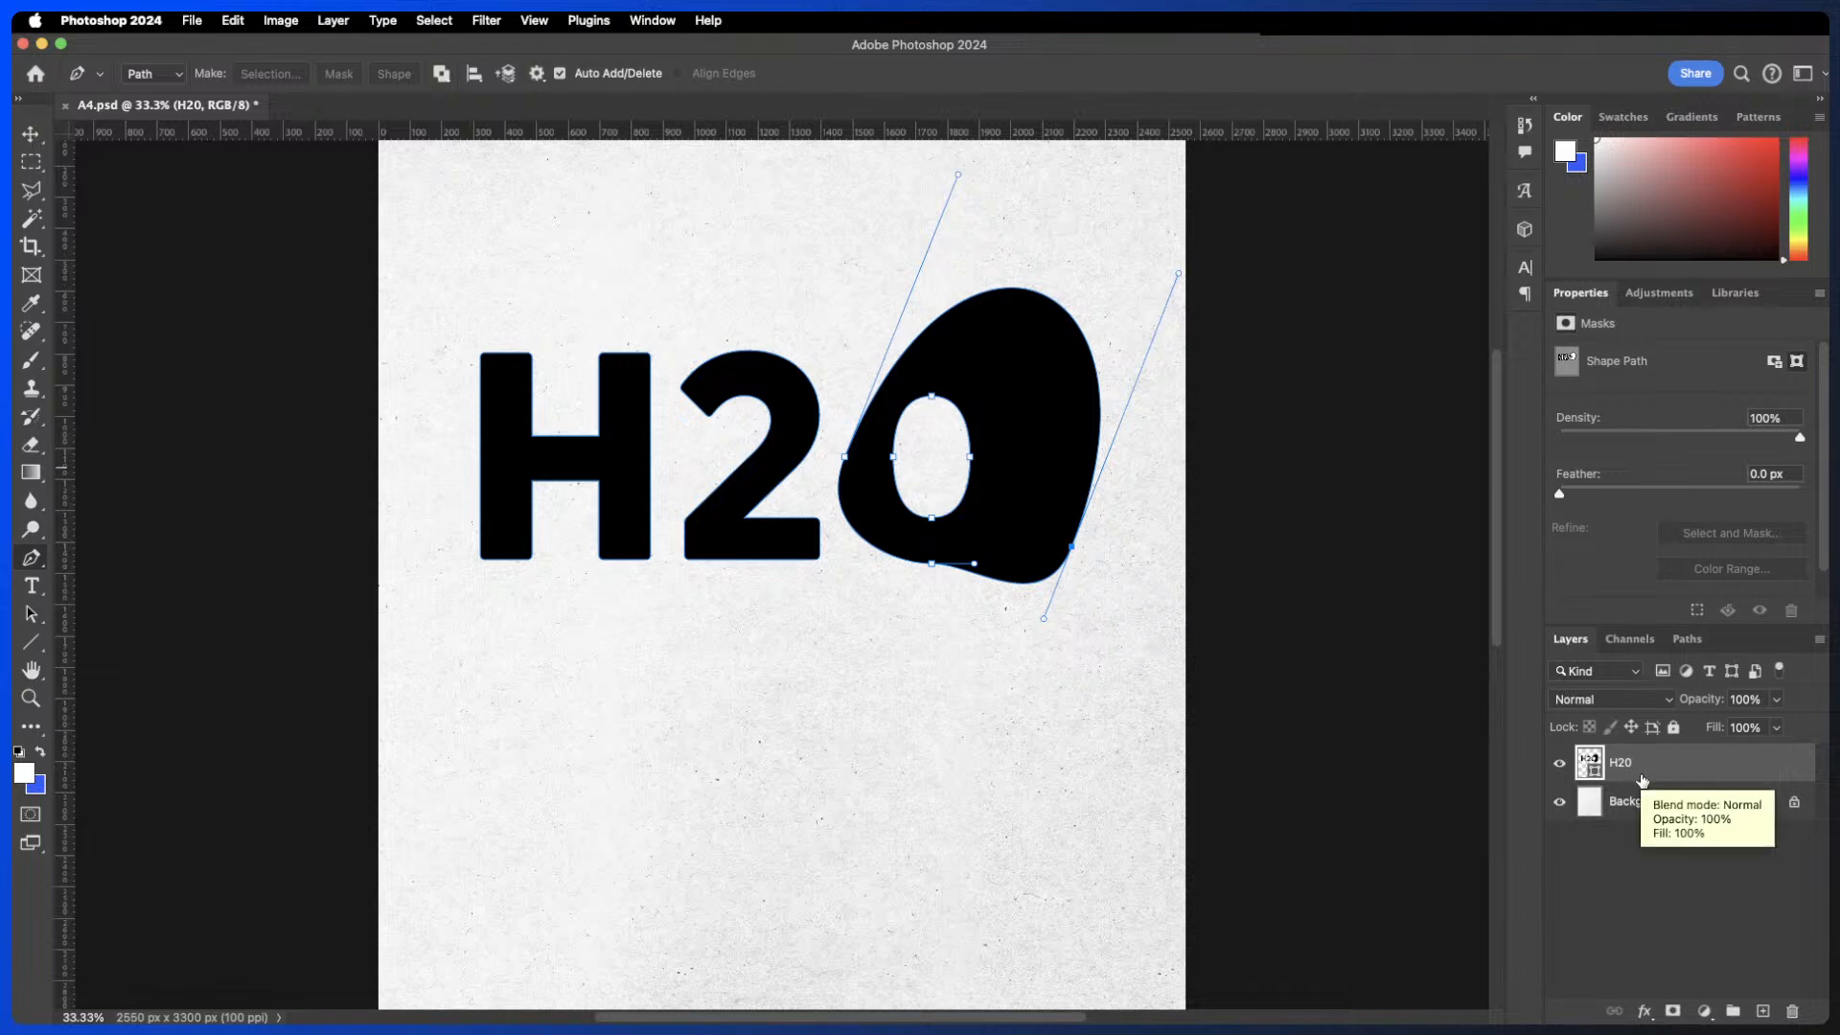
{"action": "left_click", "coordinate": [1632, 918]}
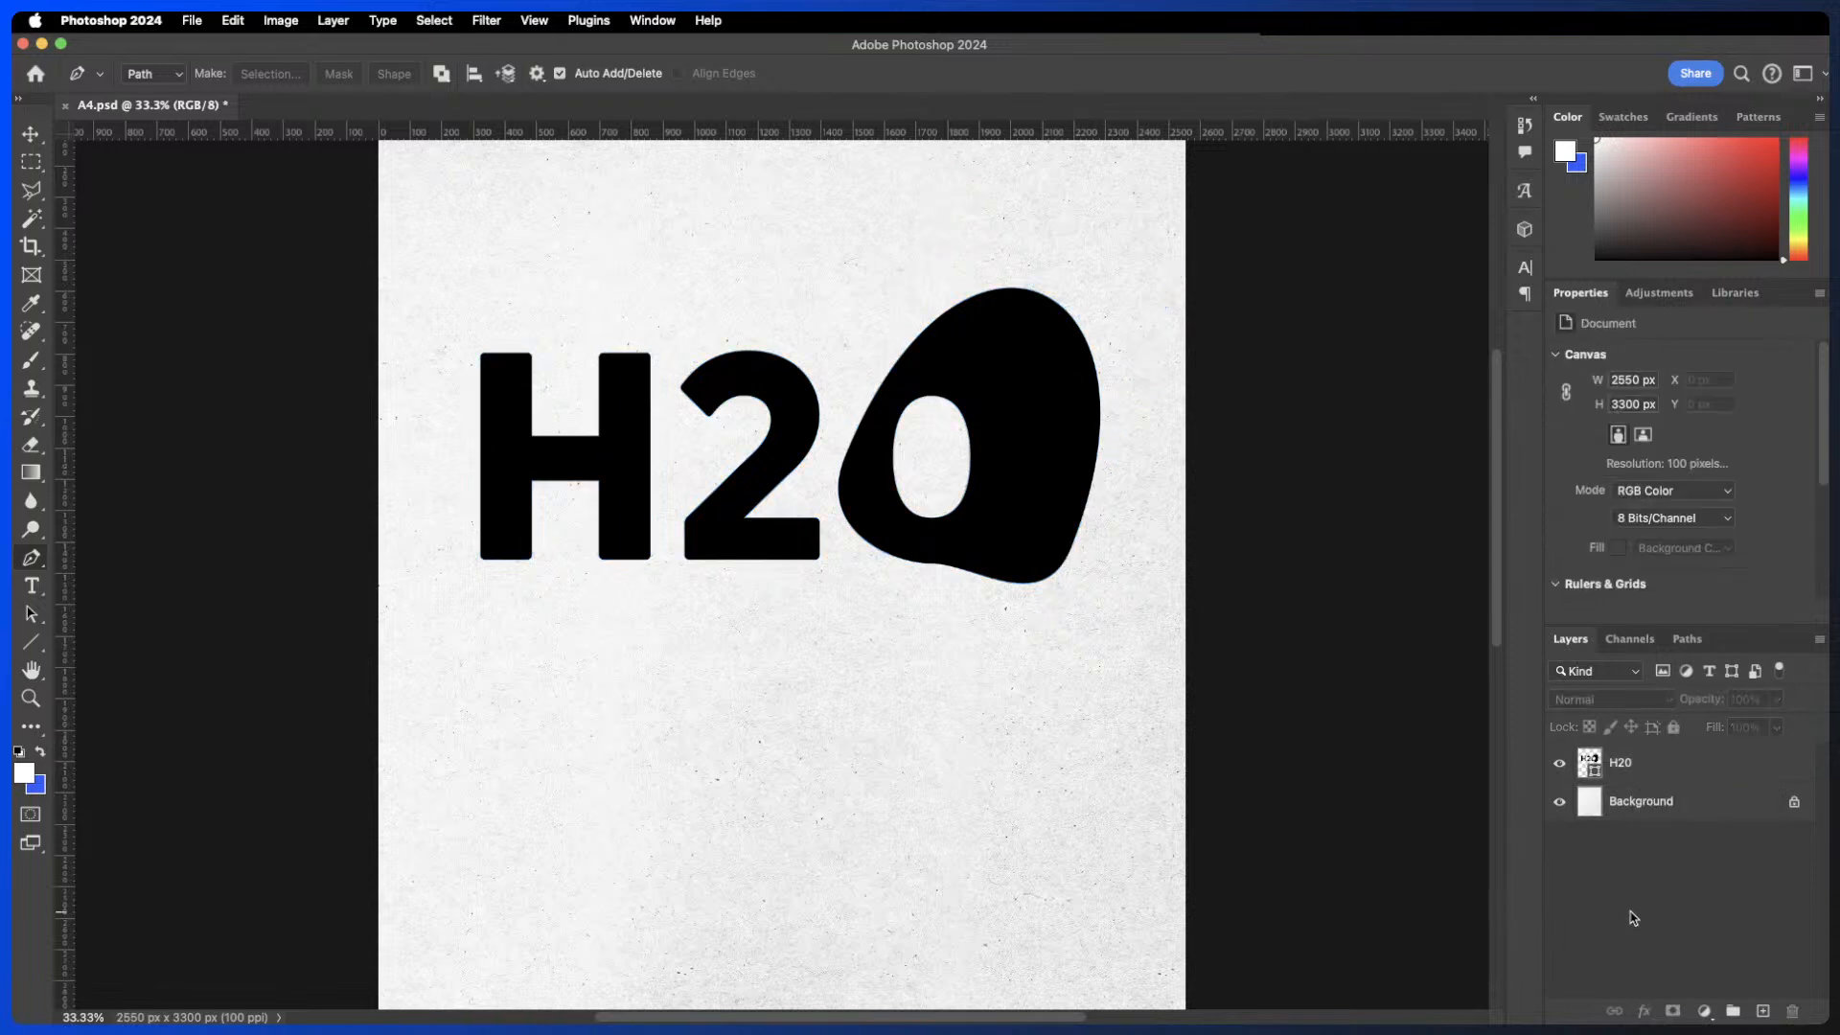
{"action": "key", "text": "super+z"}
{"action": "key", "text": "super+z"}
{"action": "key", "text": "super+z"}
{"action": "key", "text": "super+z"}
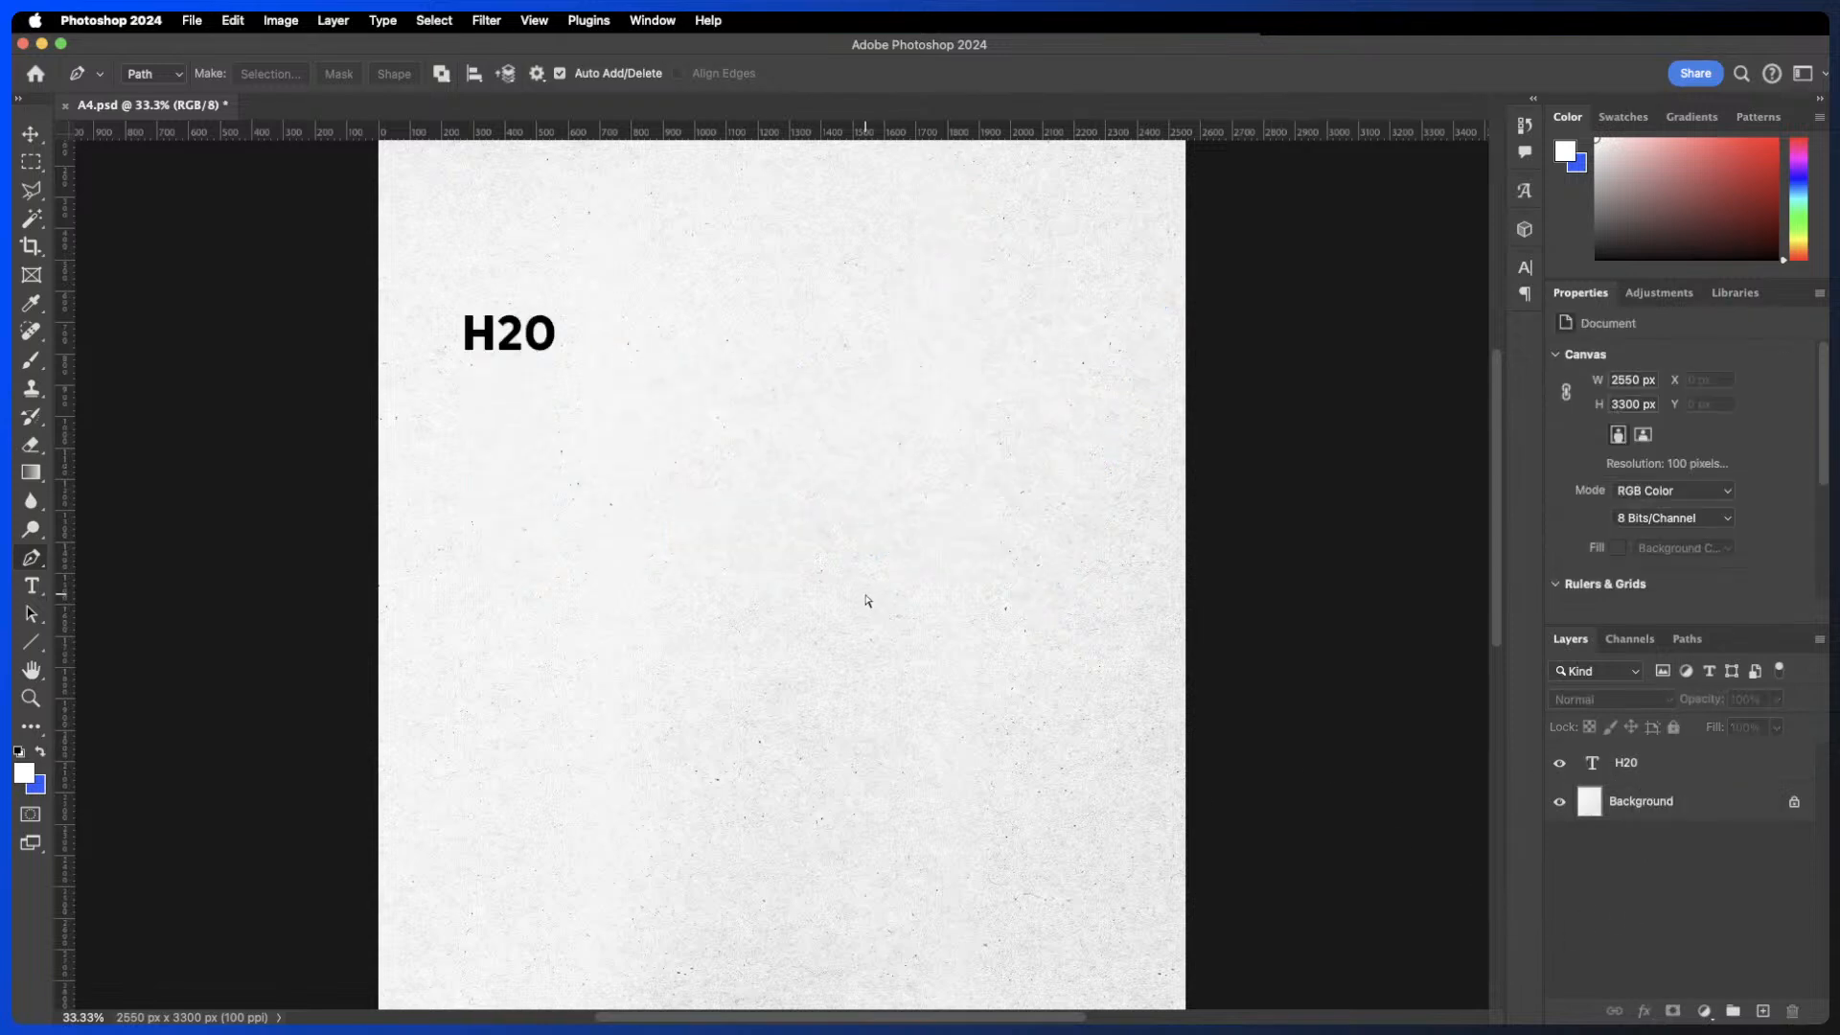
{"action": "key", "text": "super+z"}
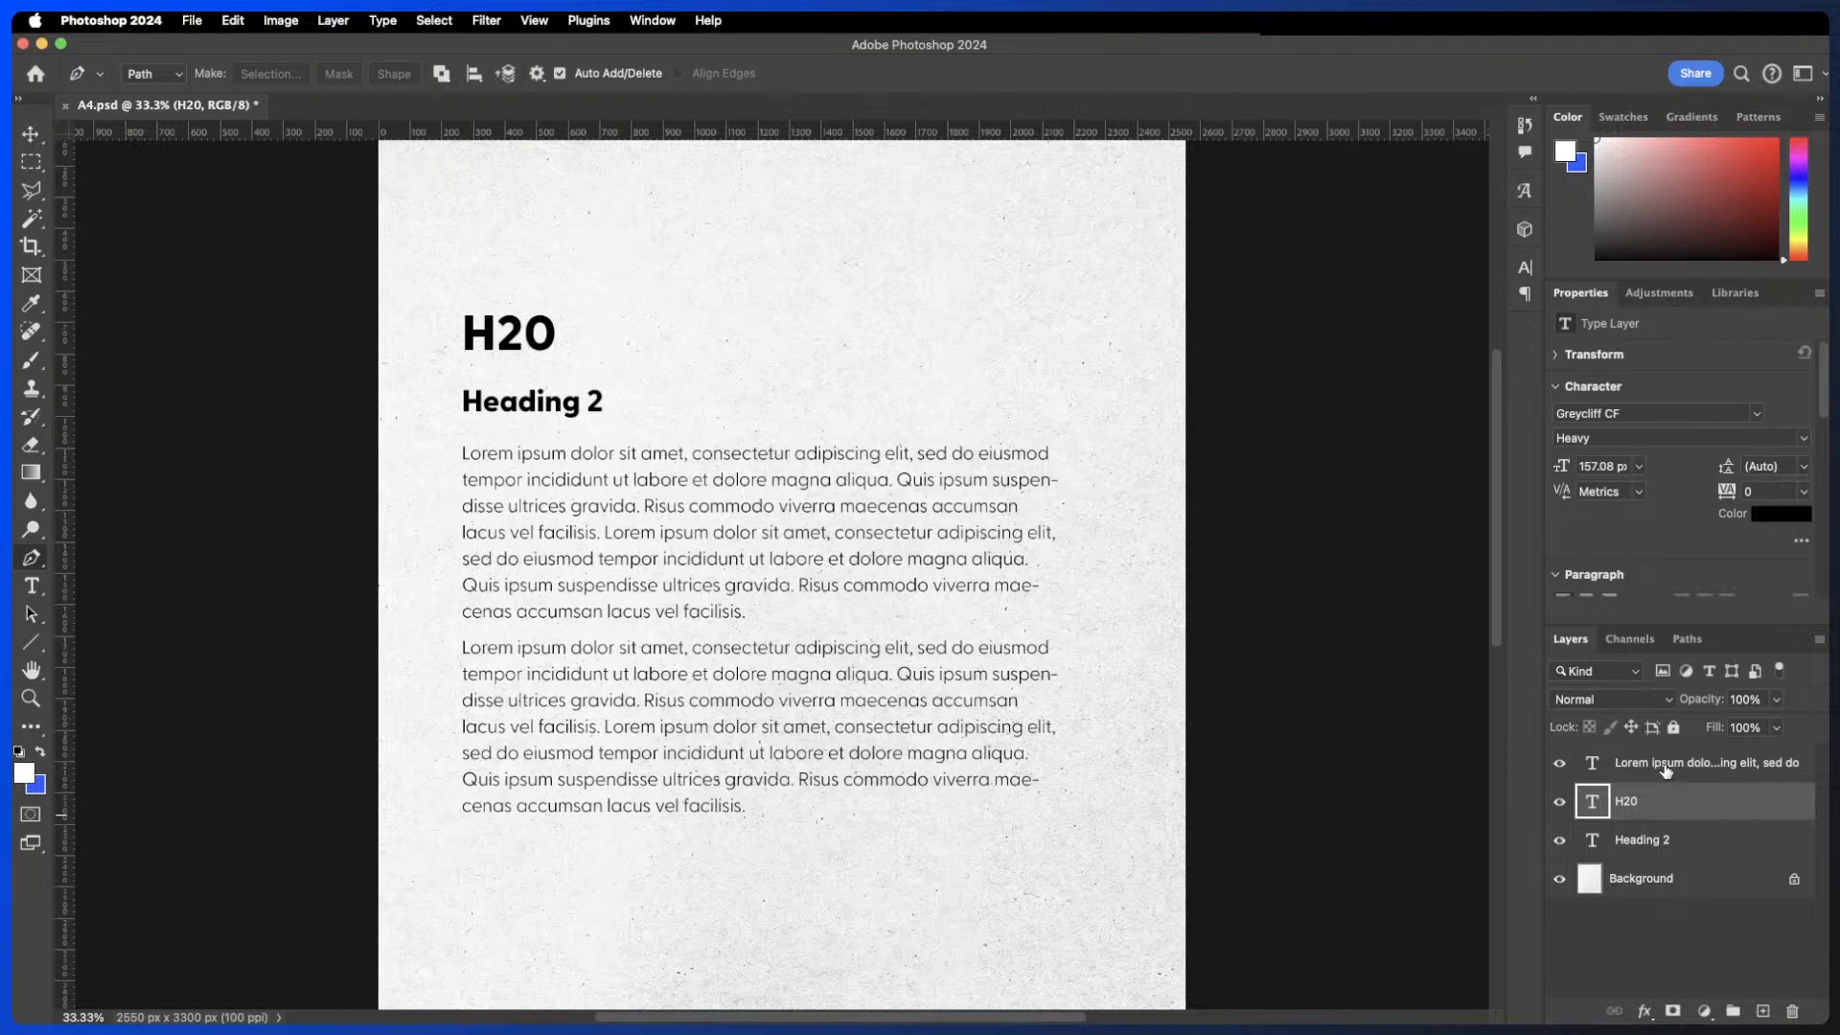
- Delete the body text, H20 and Heading 2 layers
{"action": "left_click", "coordinate": [1665, 766]}
{"action": "left_click", "coordinate": [1672, 843], "text": "shift"}
{"action": "left_click_drag", "start_coordinate": [1677, 791], "coordinate": [1790, 1012]}
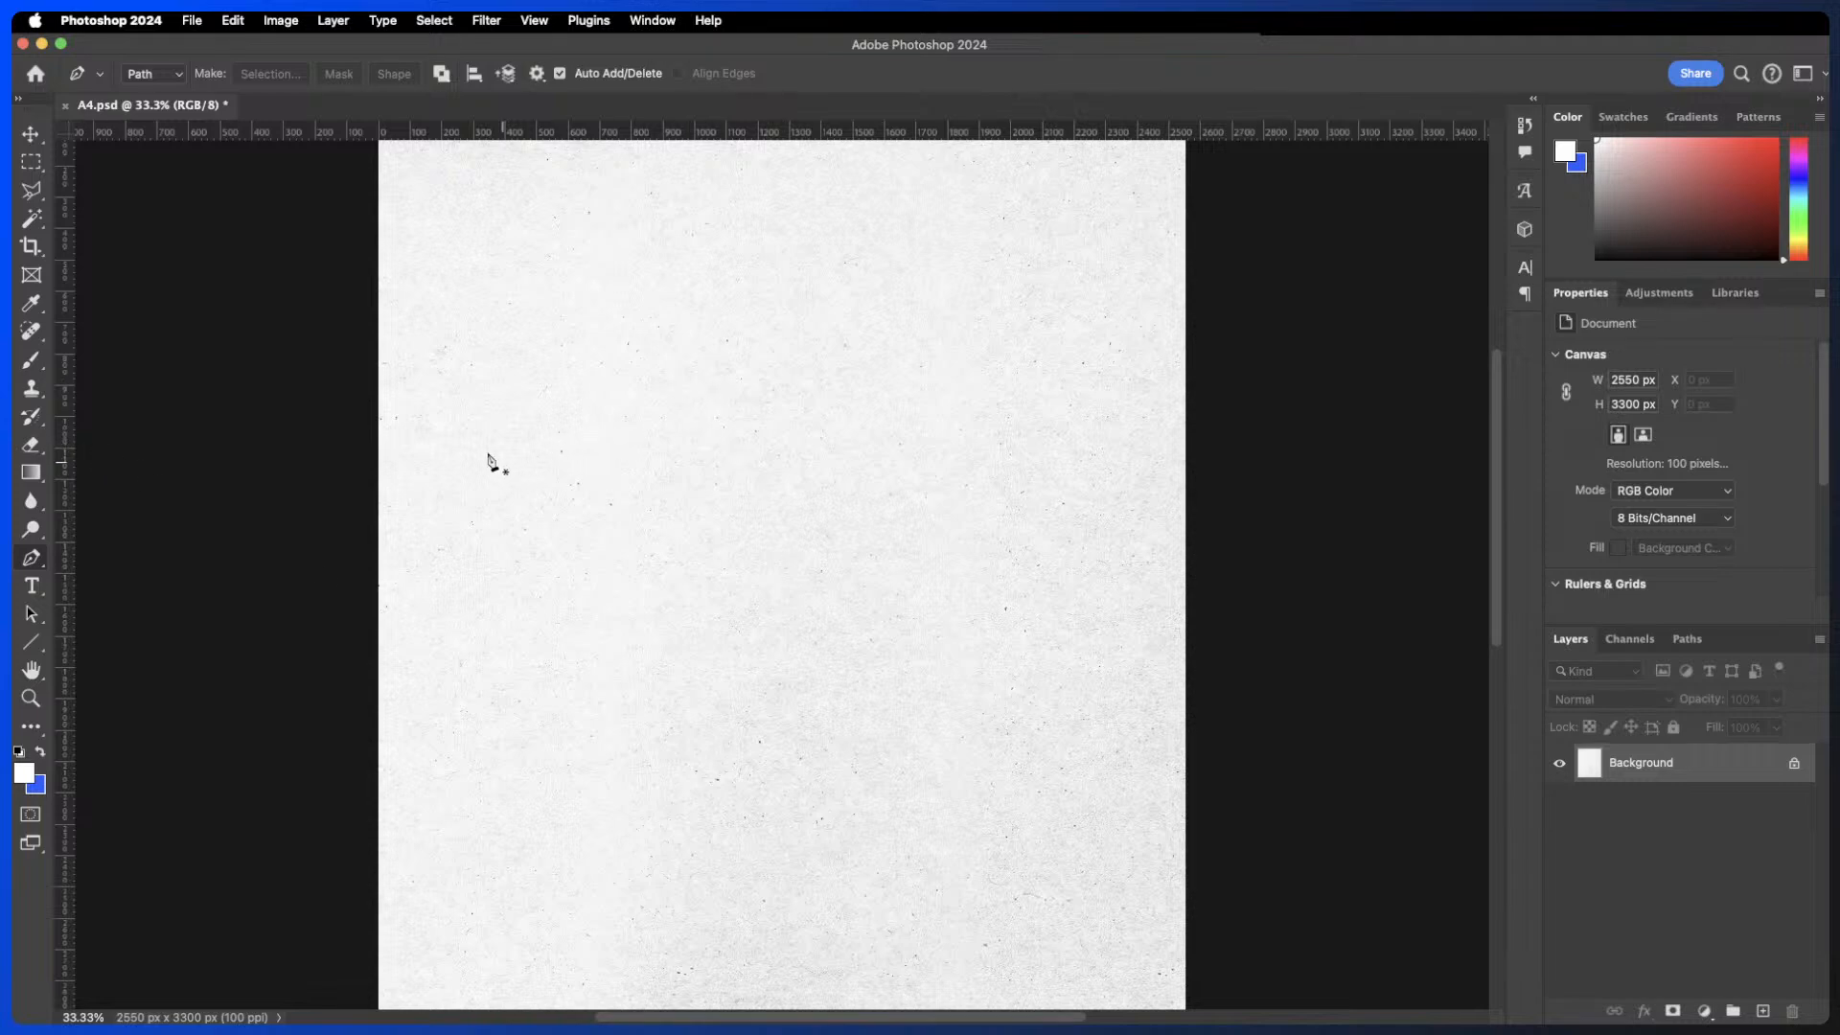
- Draw a wavy open path across the page with the Pen tool
{"action": "left_click_drag", "start_coordinate": [452, 571], "coordinate": [534, 529]}
{"action": "left_click_drag", "start_coordinate": [819, 541], "coordinate": [968, 678]}
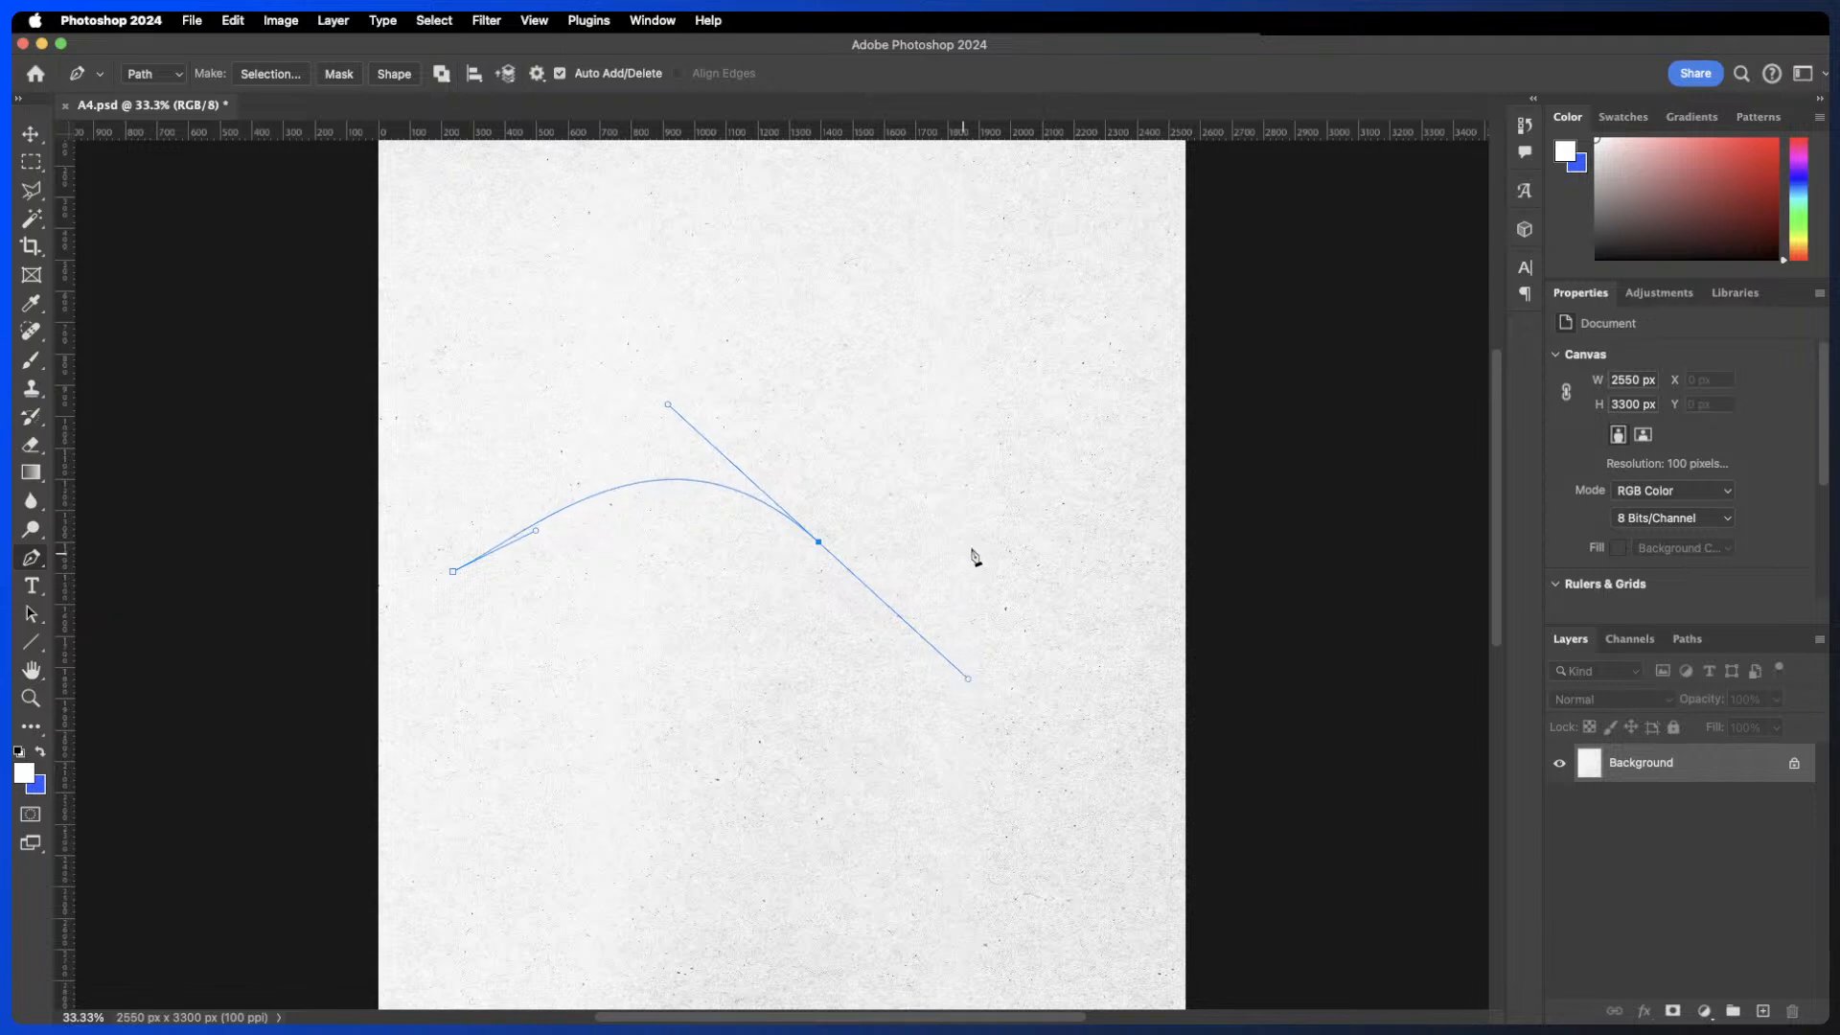
{"action": "left_click_drag", "start_coordinate": [1109, 544], "coordinate": [1159, 503]}
- Place type on the path and enter I could now add my title here
{"action": "key", "text": "t"}
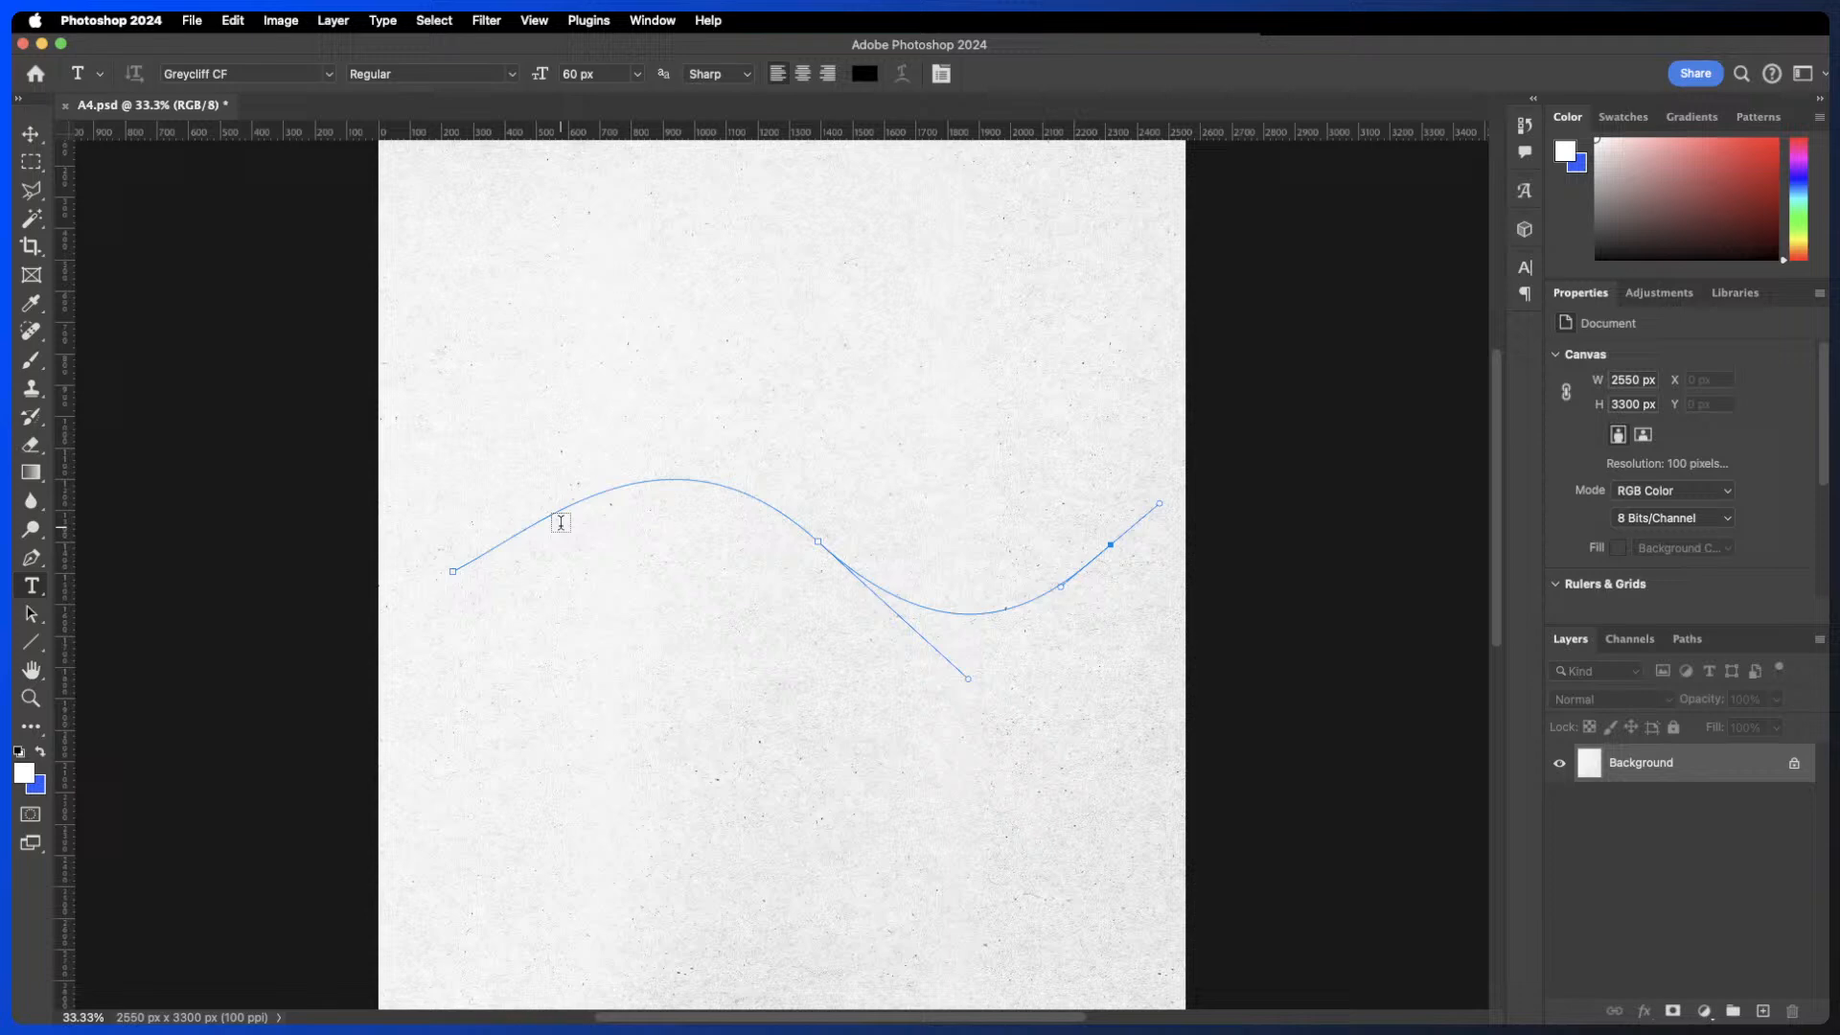
{"action": "left_click", "coordinate": [515, 541]}
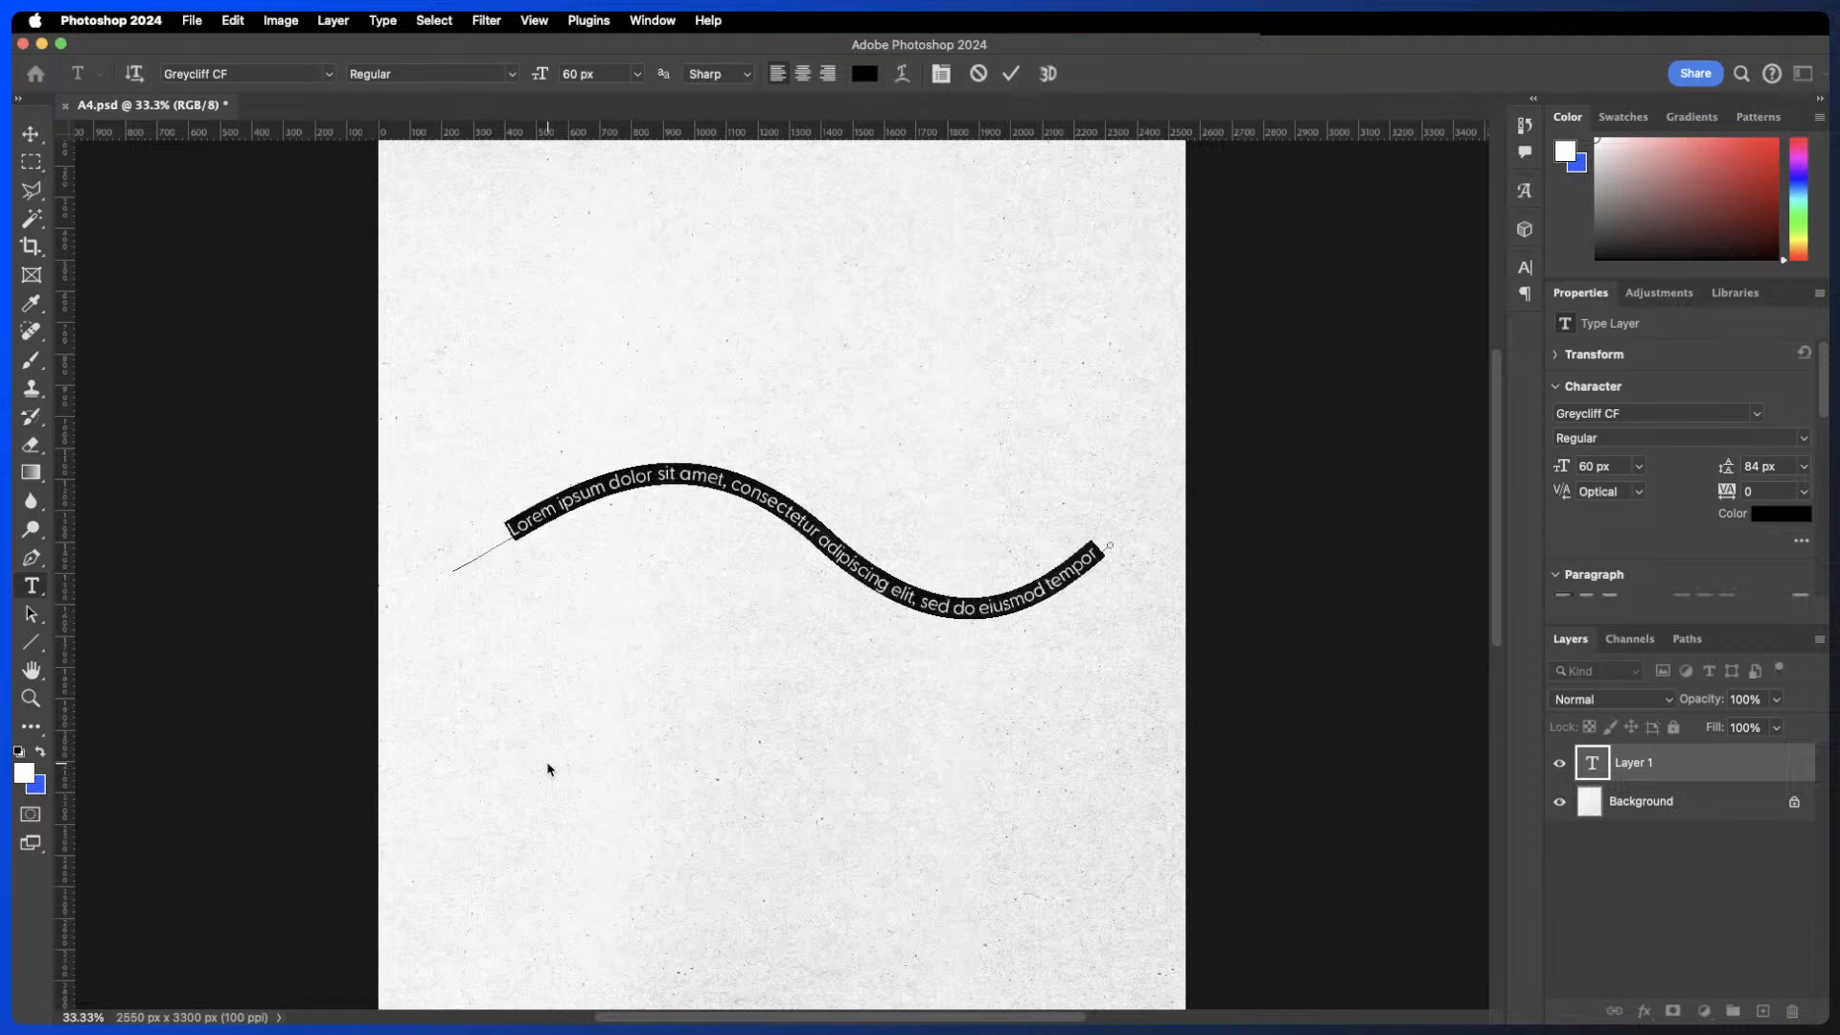
{"action": "type", "text": "I coul"}
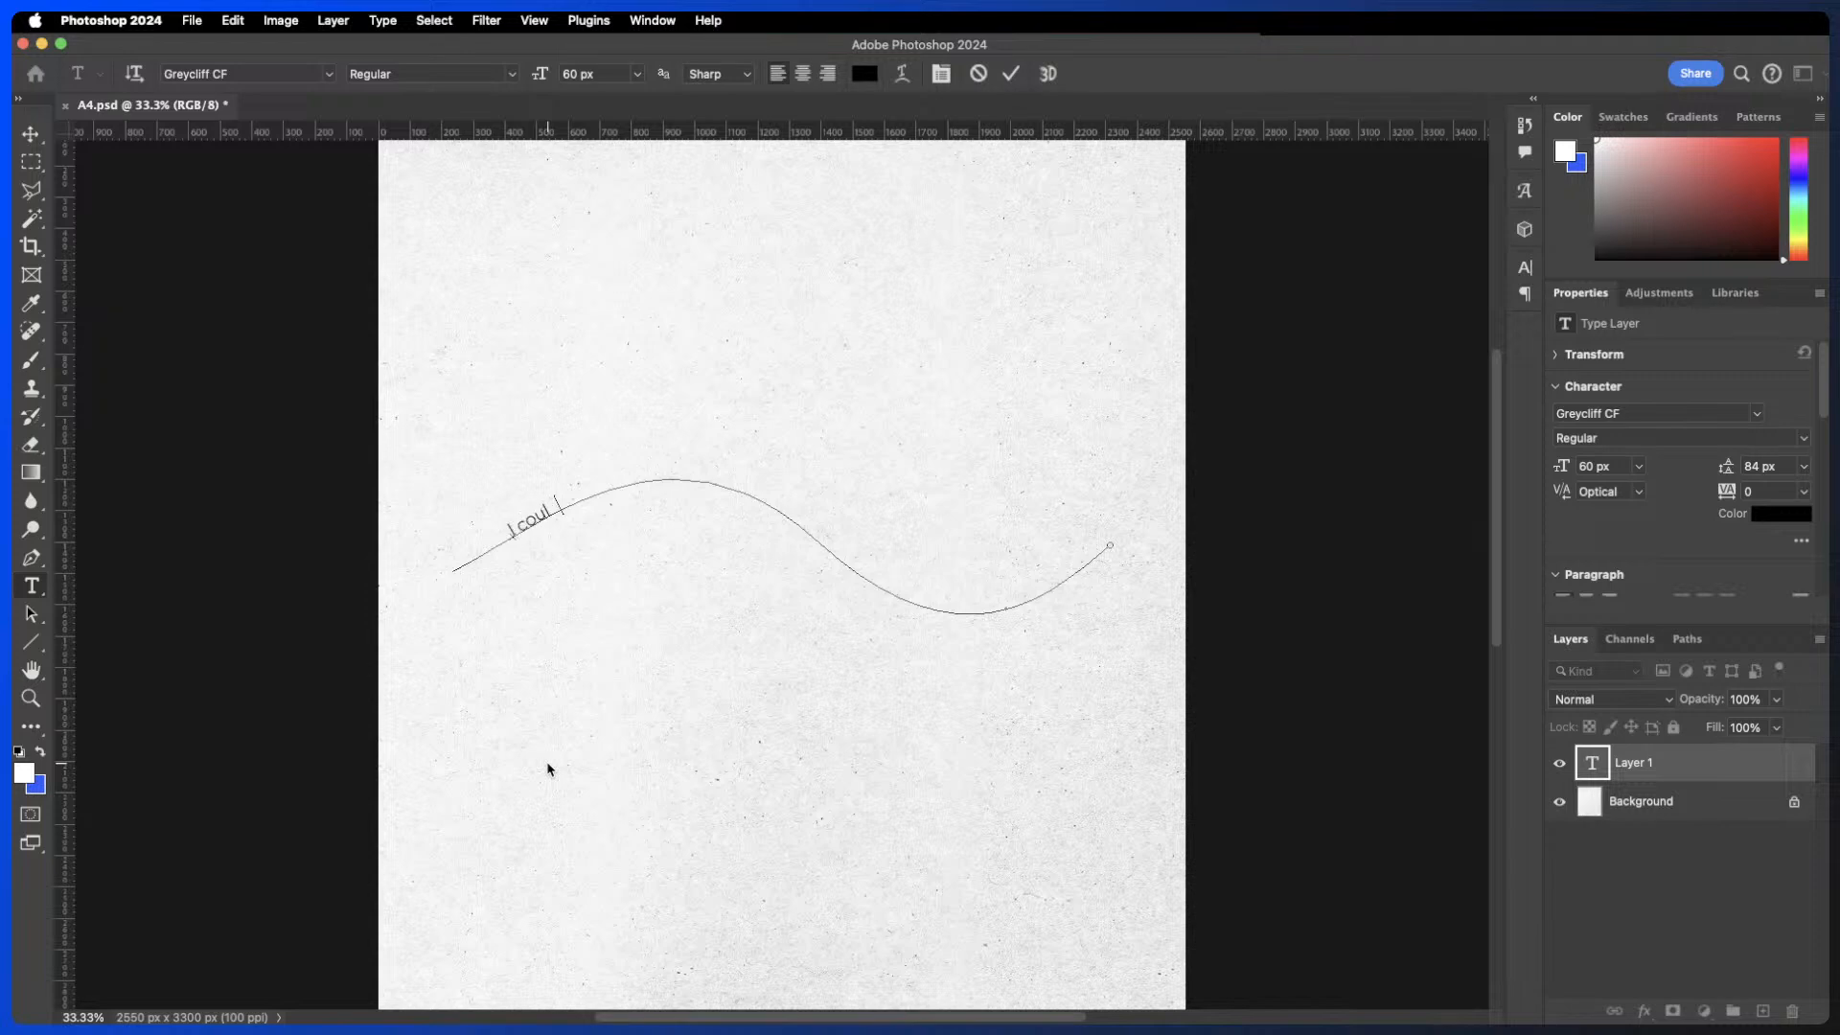
{"action": "type", "text": "d now add my title here"}
- Select all the text on the path, enlarge its font size to 142 px, and commit the edit
{"action": "key", "text": "super+a"}
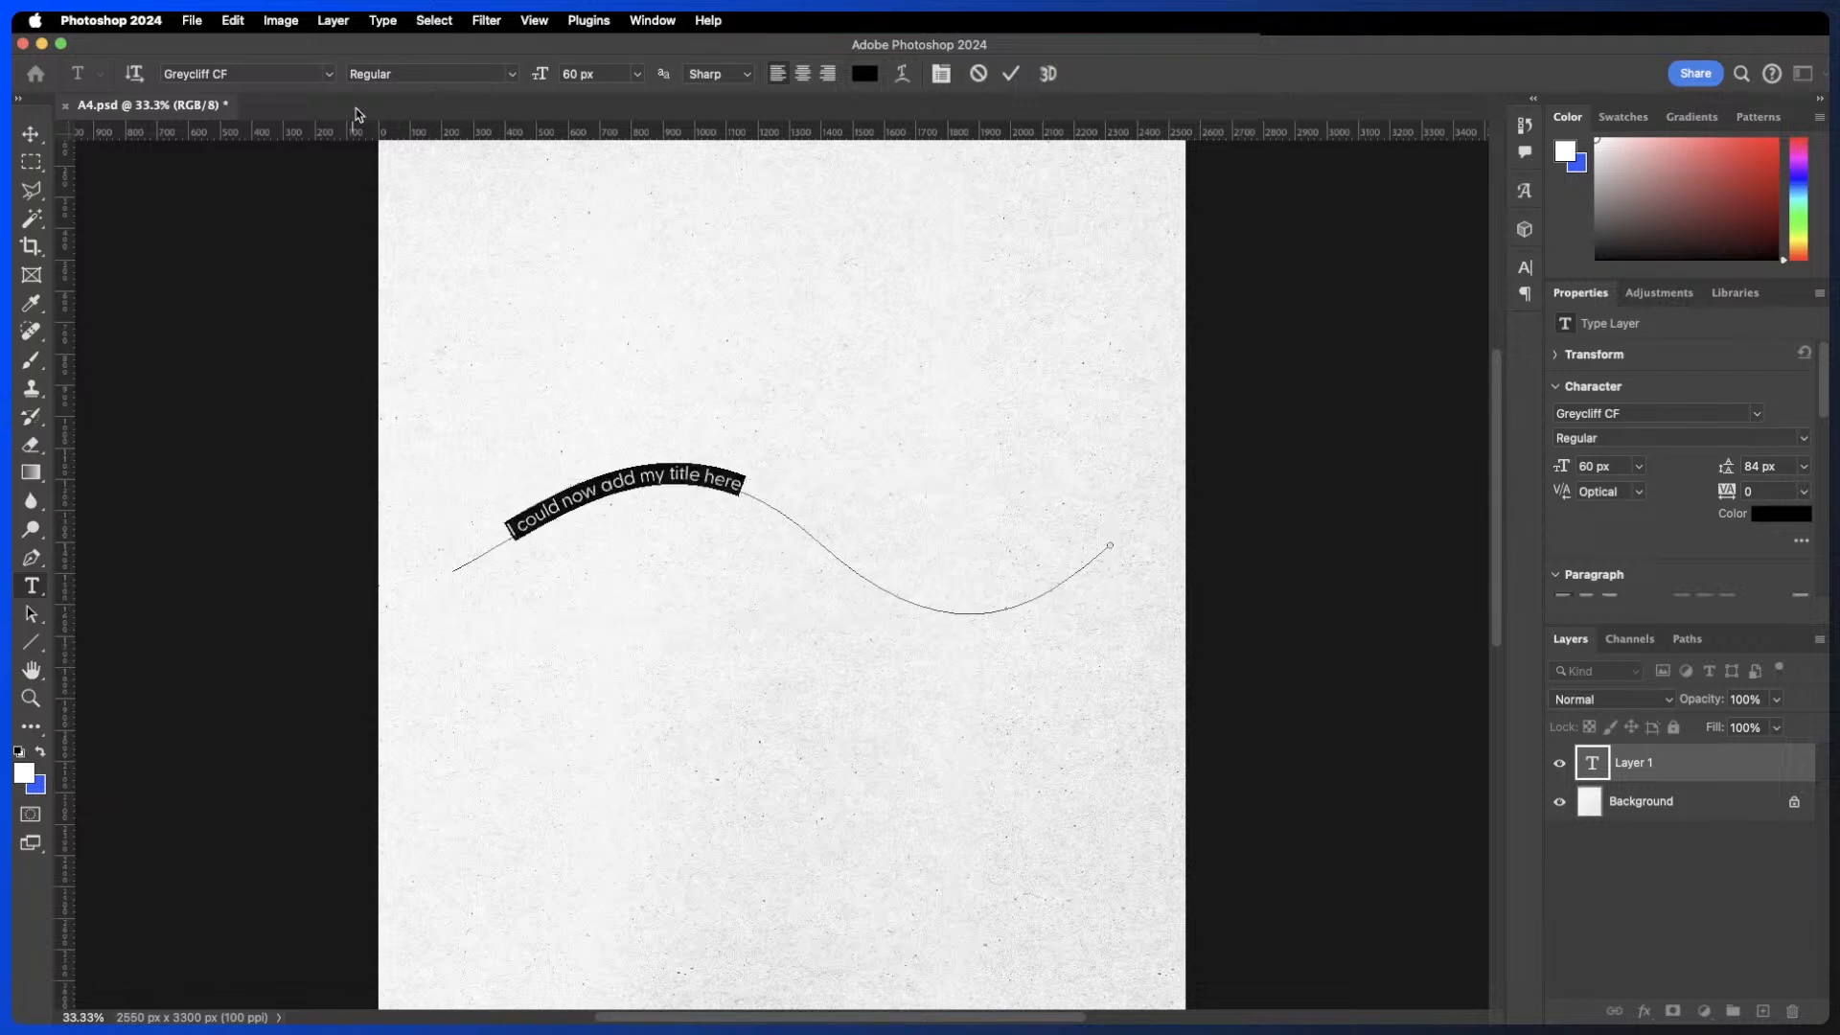
{"action": "left_click_drag", "start_coordinate": [540, 74], "coordinate": [610, 73]}
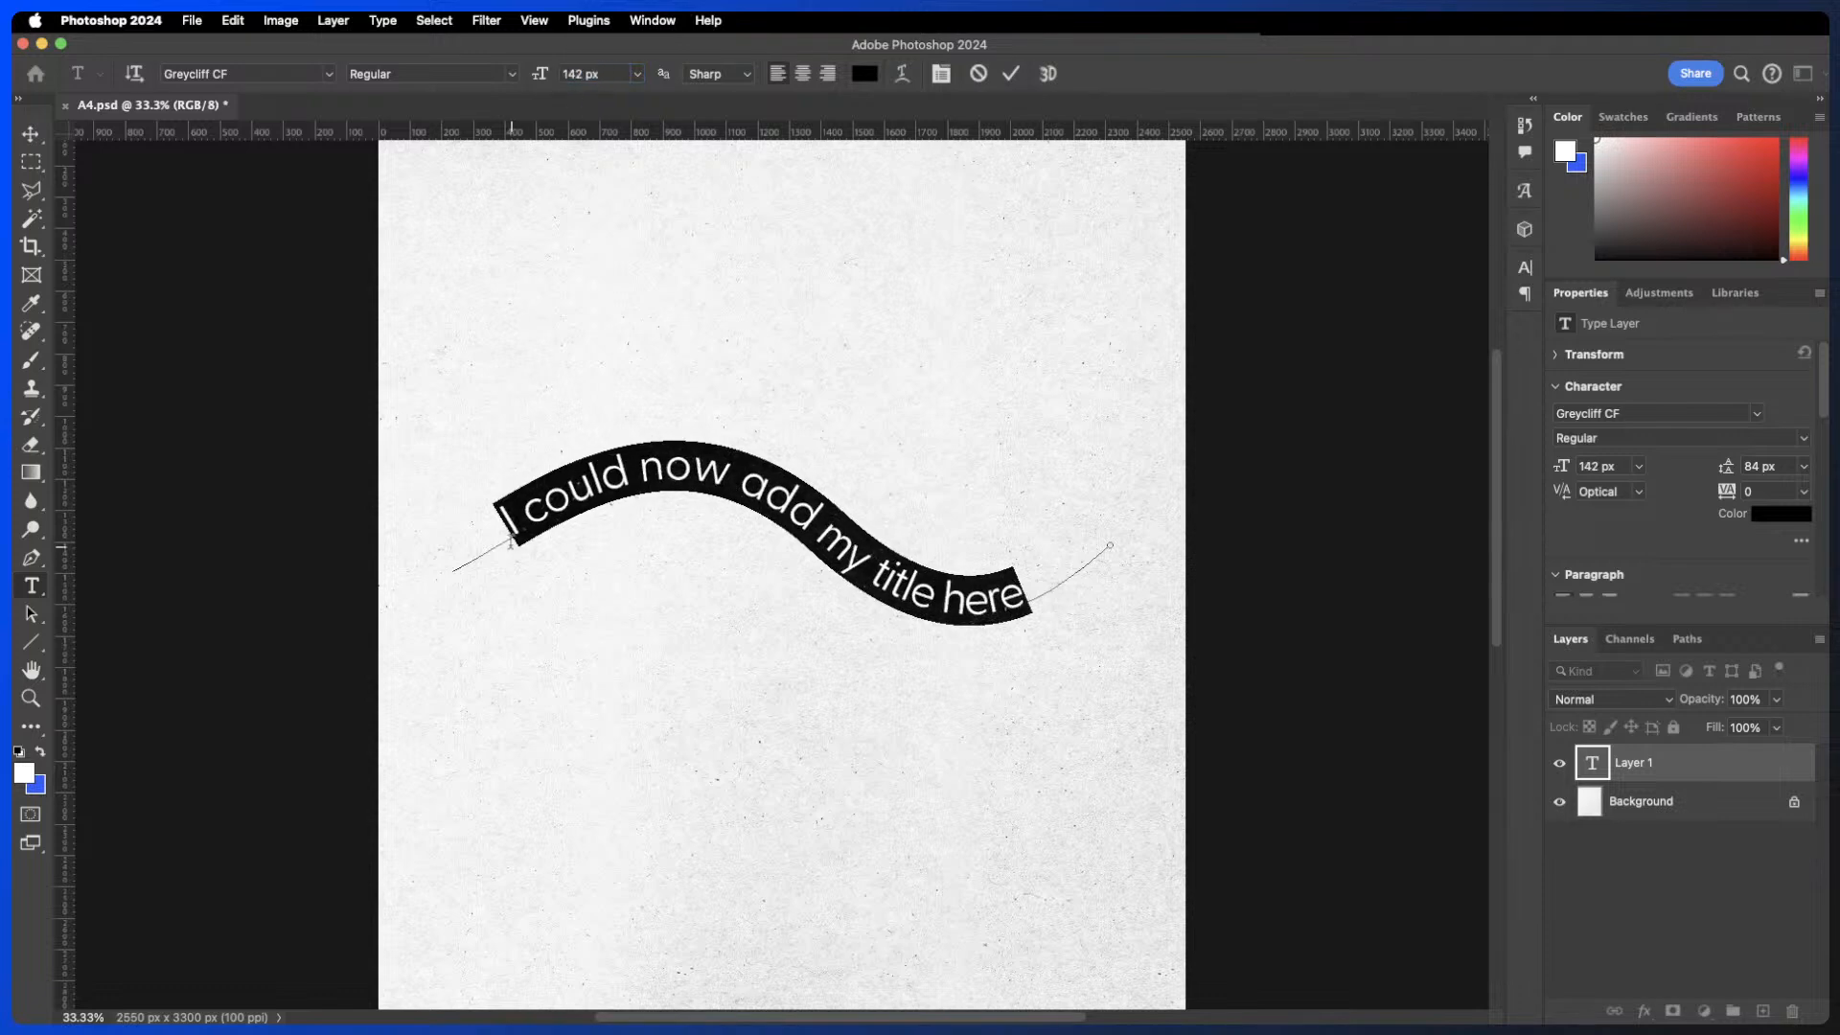
{"action": "key", "text": "super"}
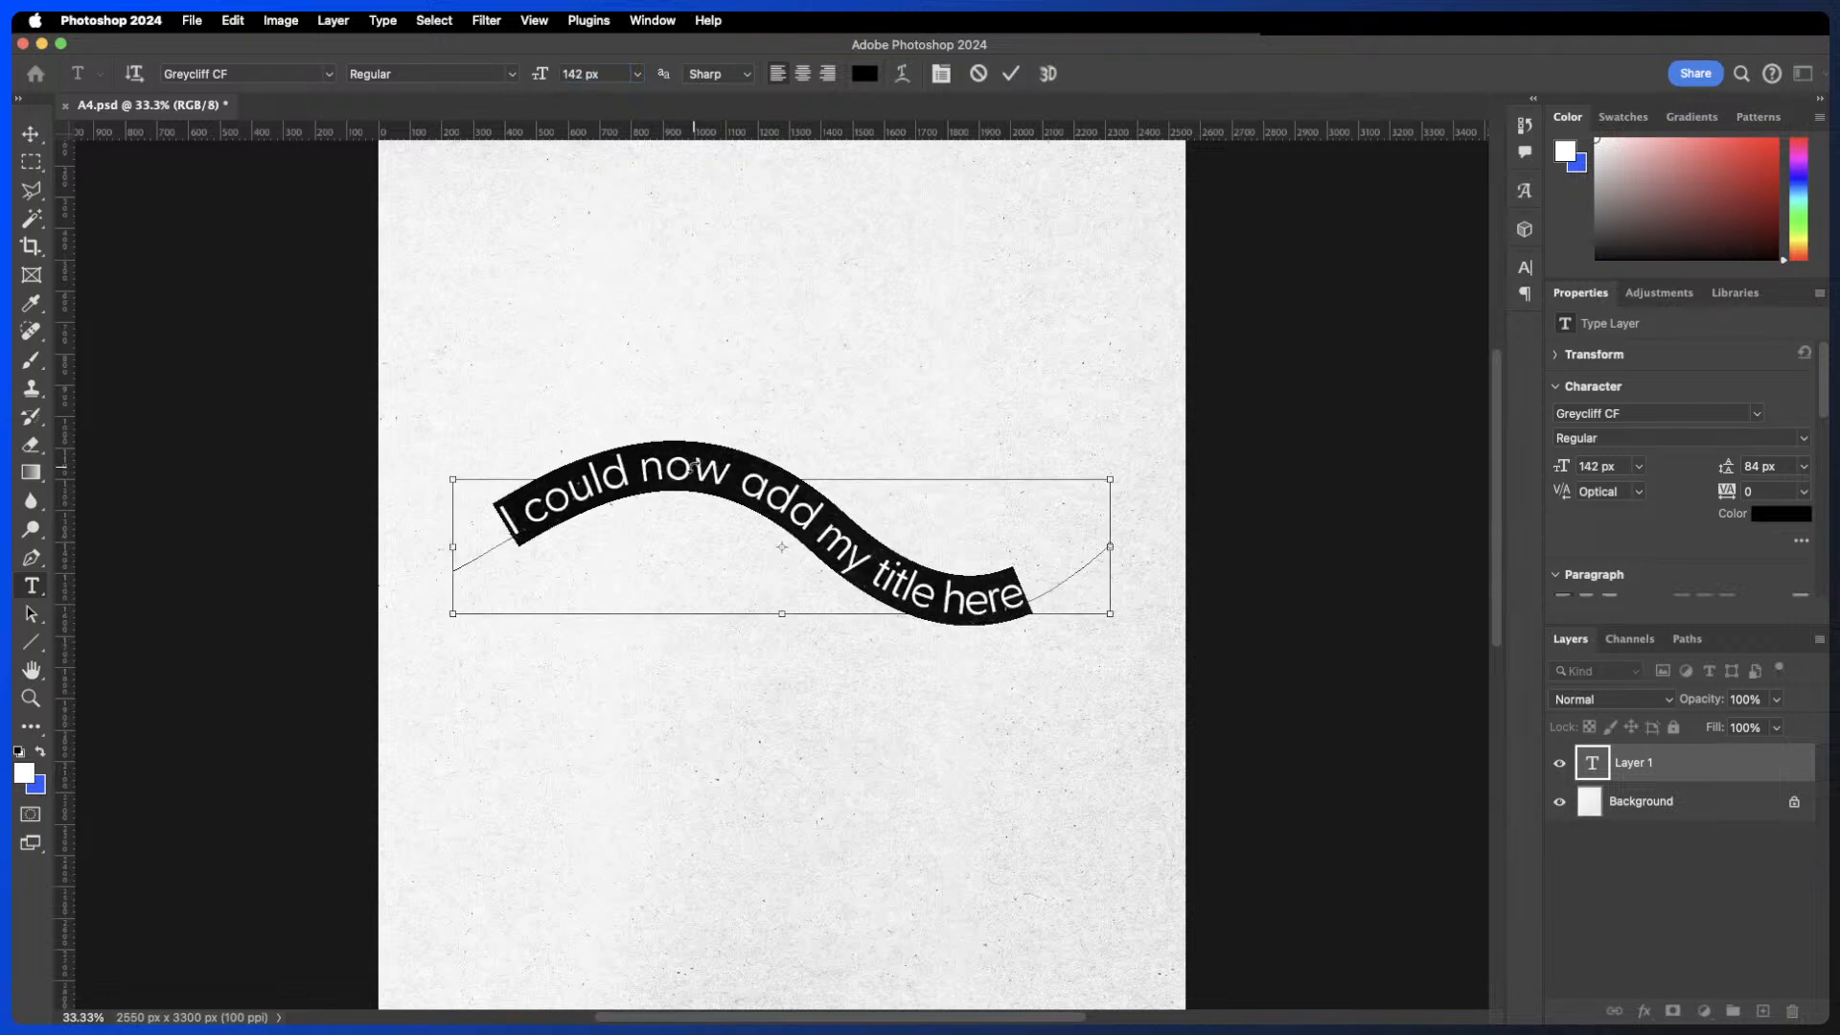
{"action": "left_click", "coordinate": [690, 462]}
{"action": "left_click", "coordinate": [1010, 74]}
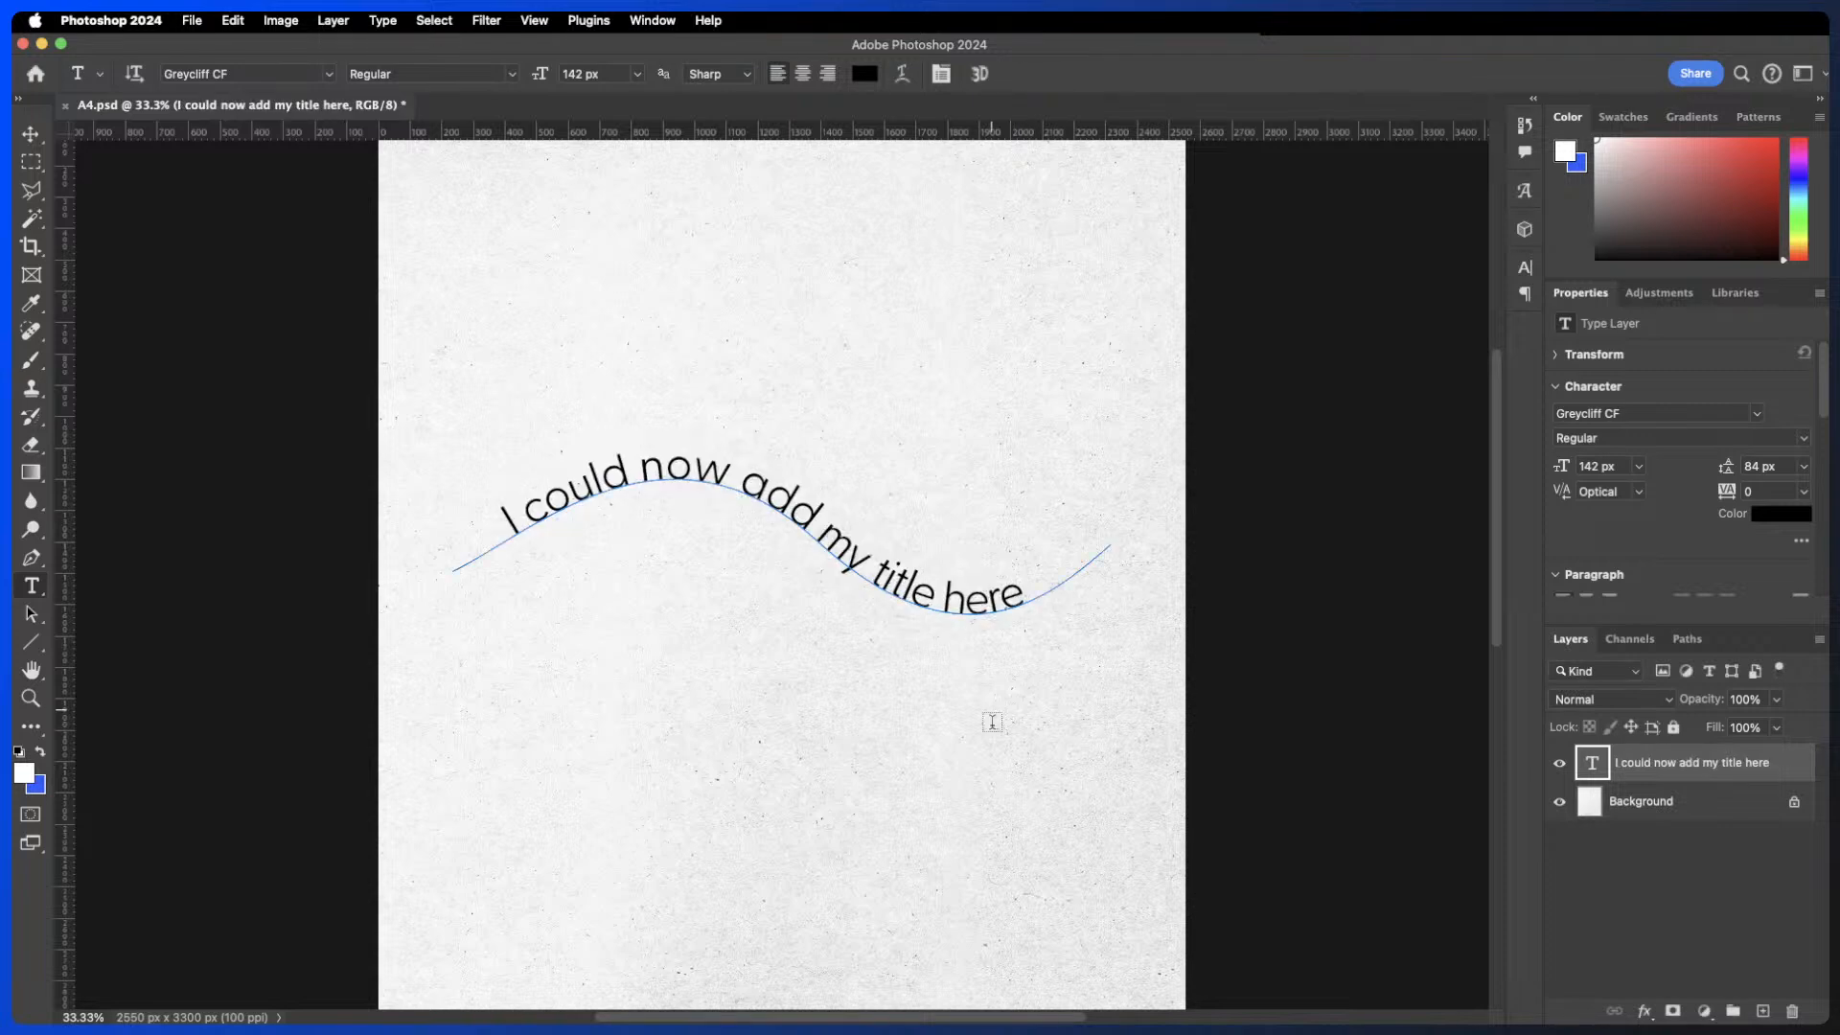
- Move the curved title text higher up the page with the Move tool
{"action": "left_click", "coordinate": [32, 134]}
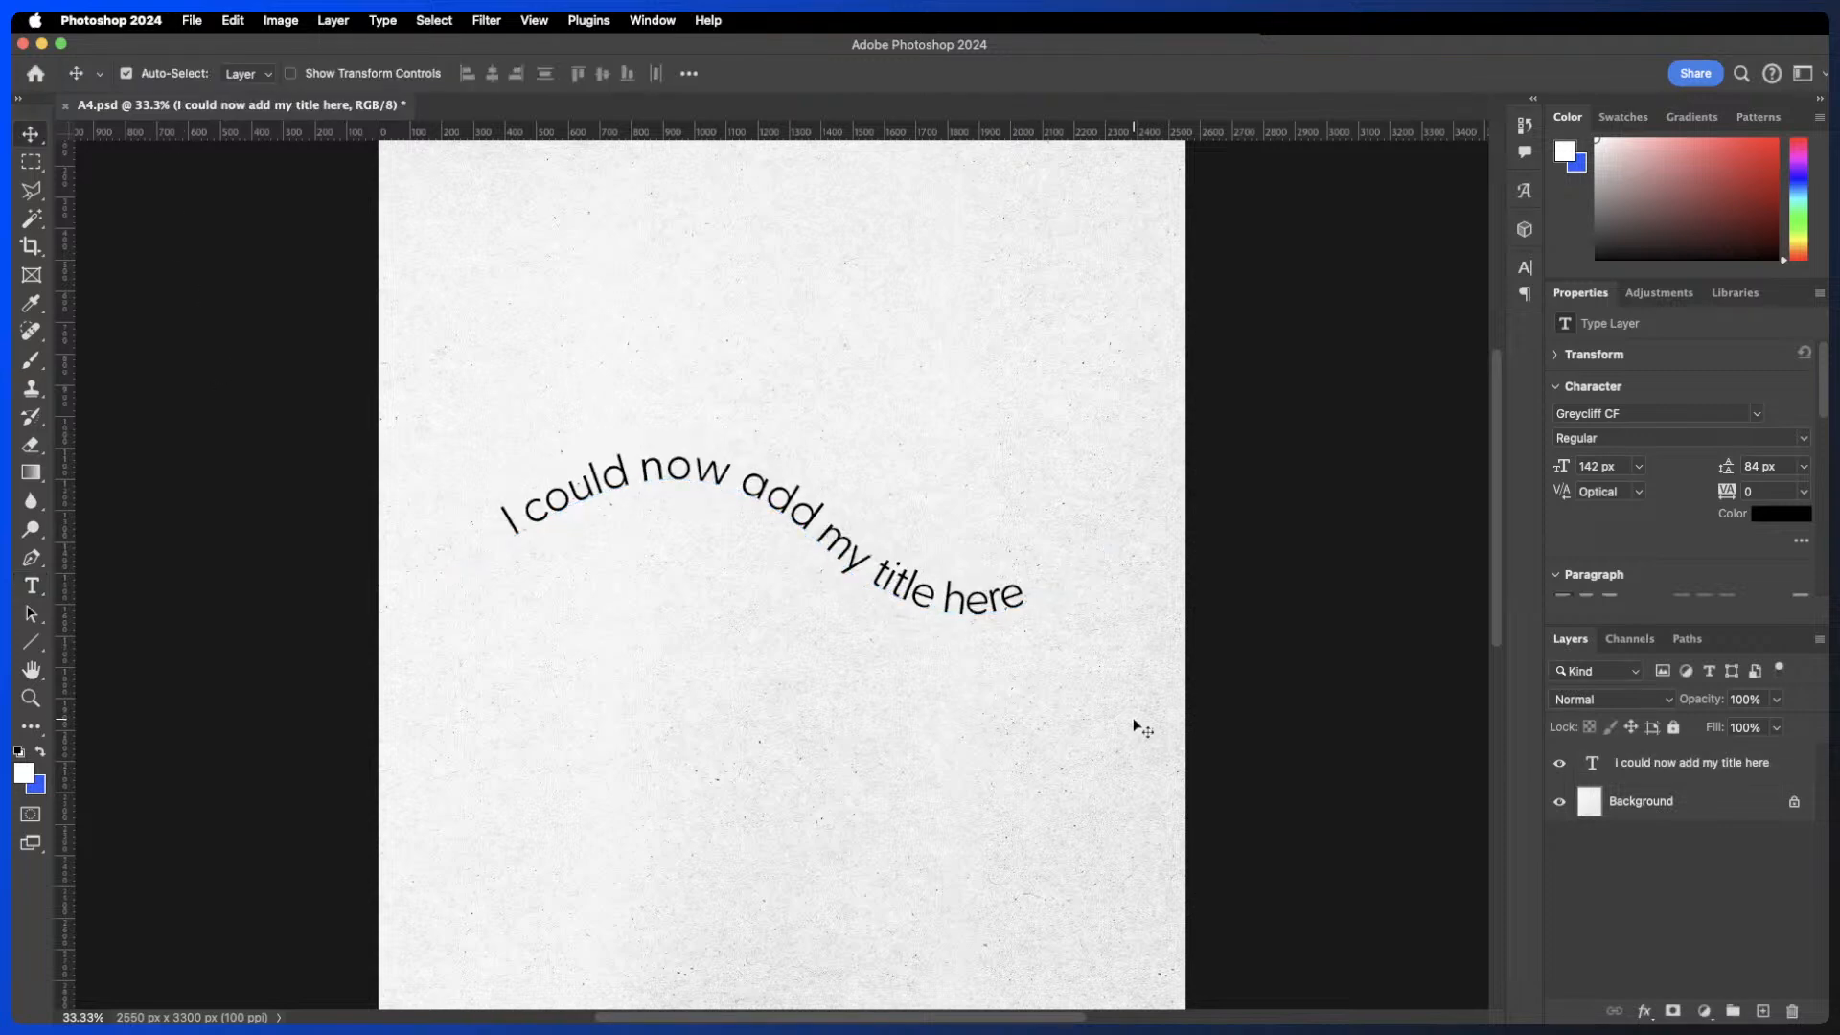
{"action": "left_click_drag", "start_coordinate": [923, 595], "coordinate": [936, 427]}
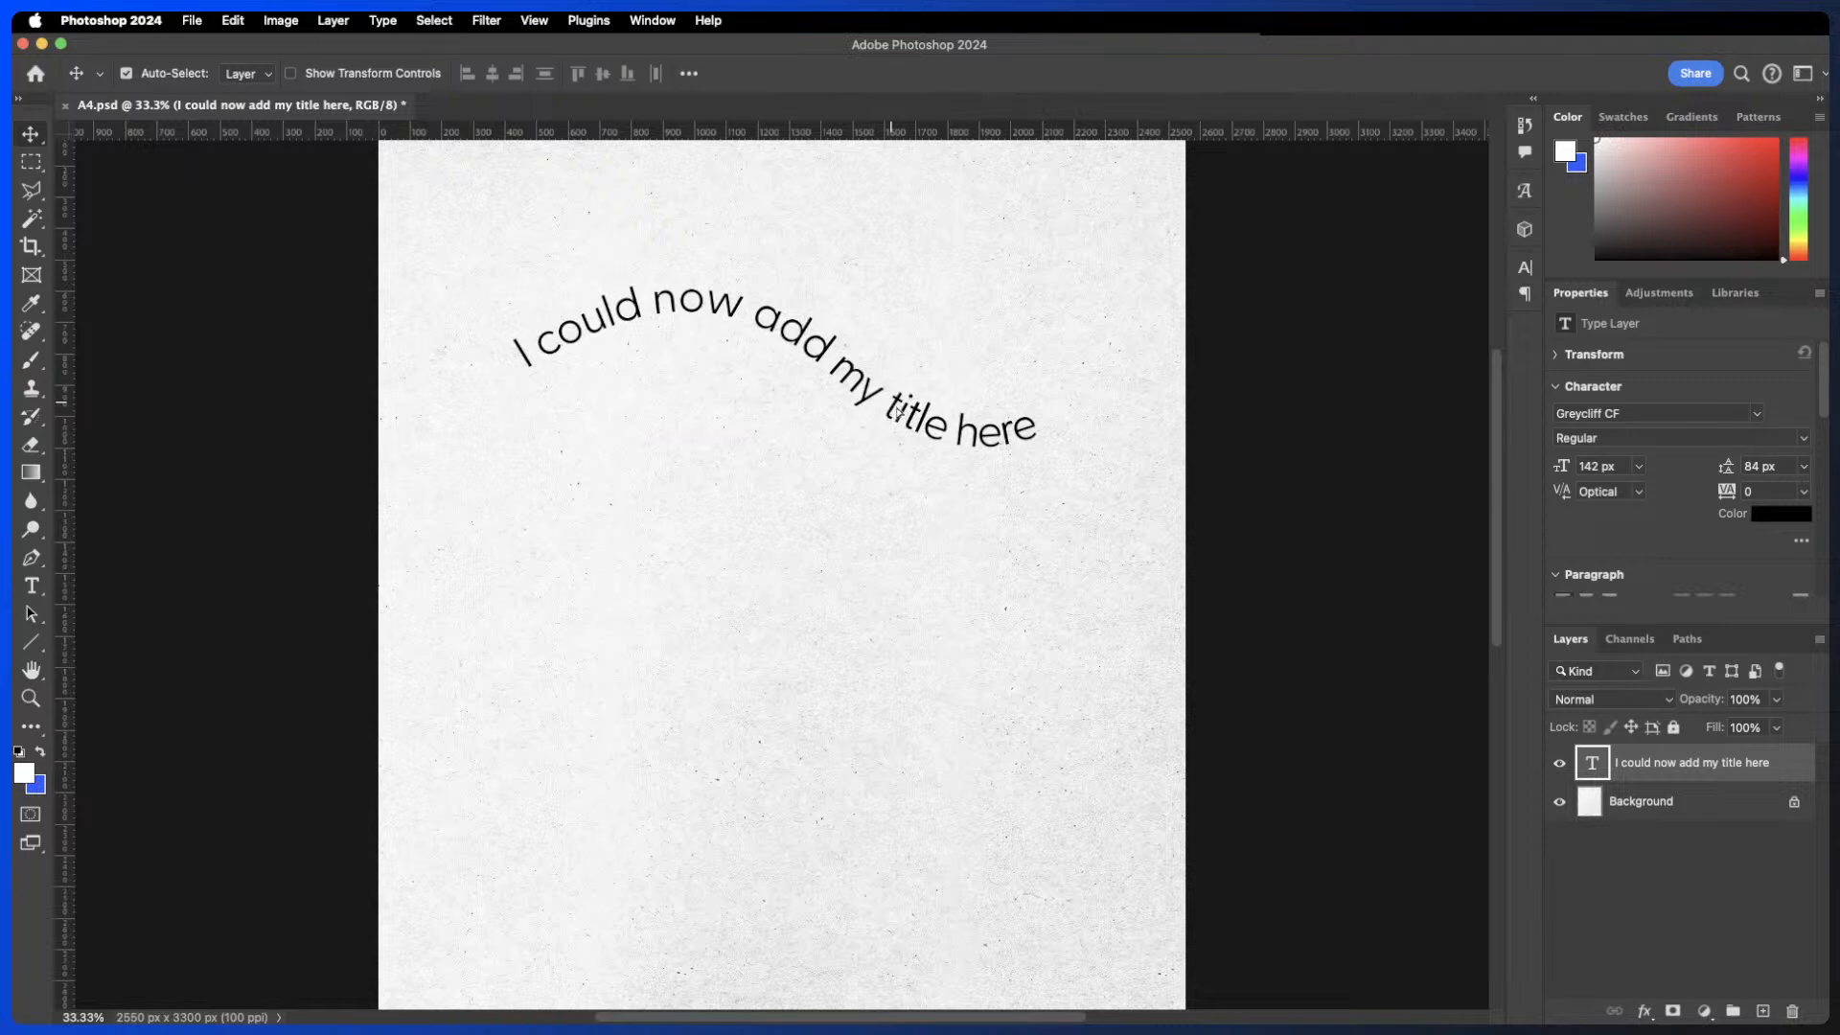
{"action": "left_click_drag", "start_coordinate": [897, 412], "coordinate": [893, 430]}
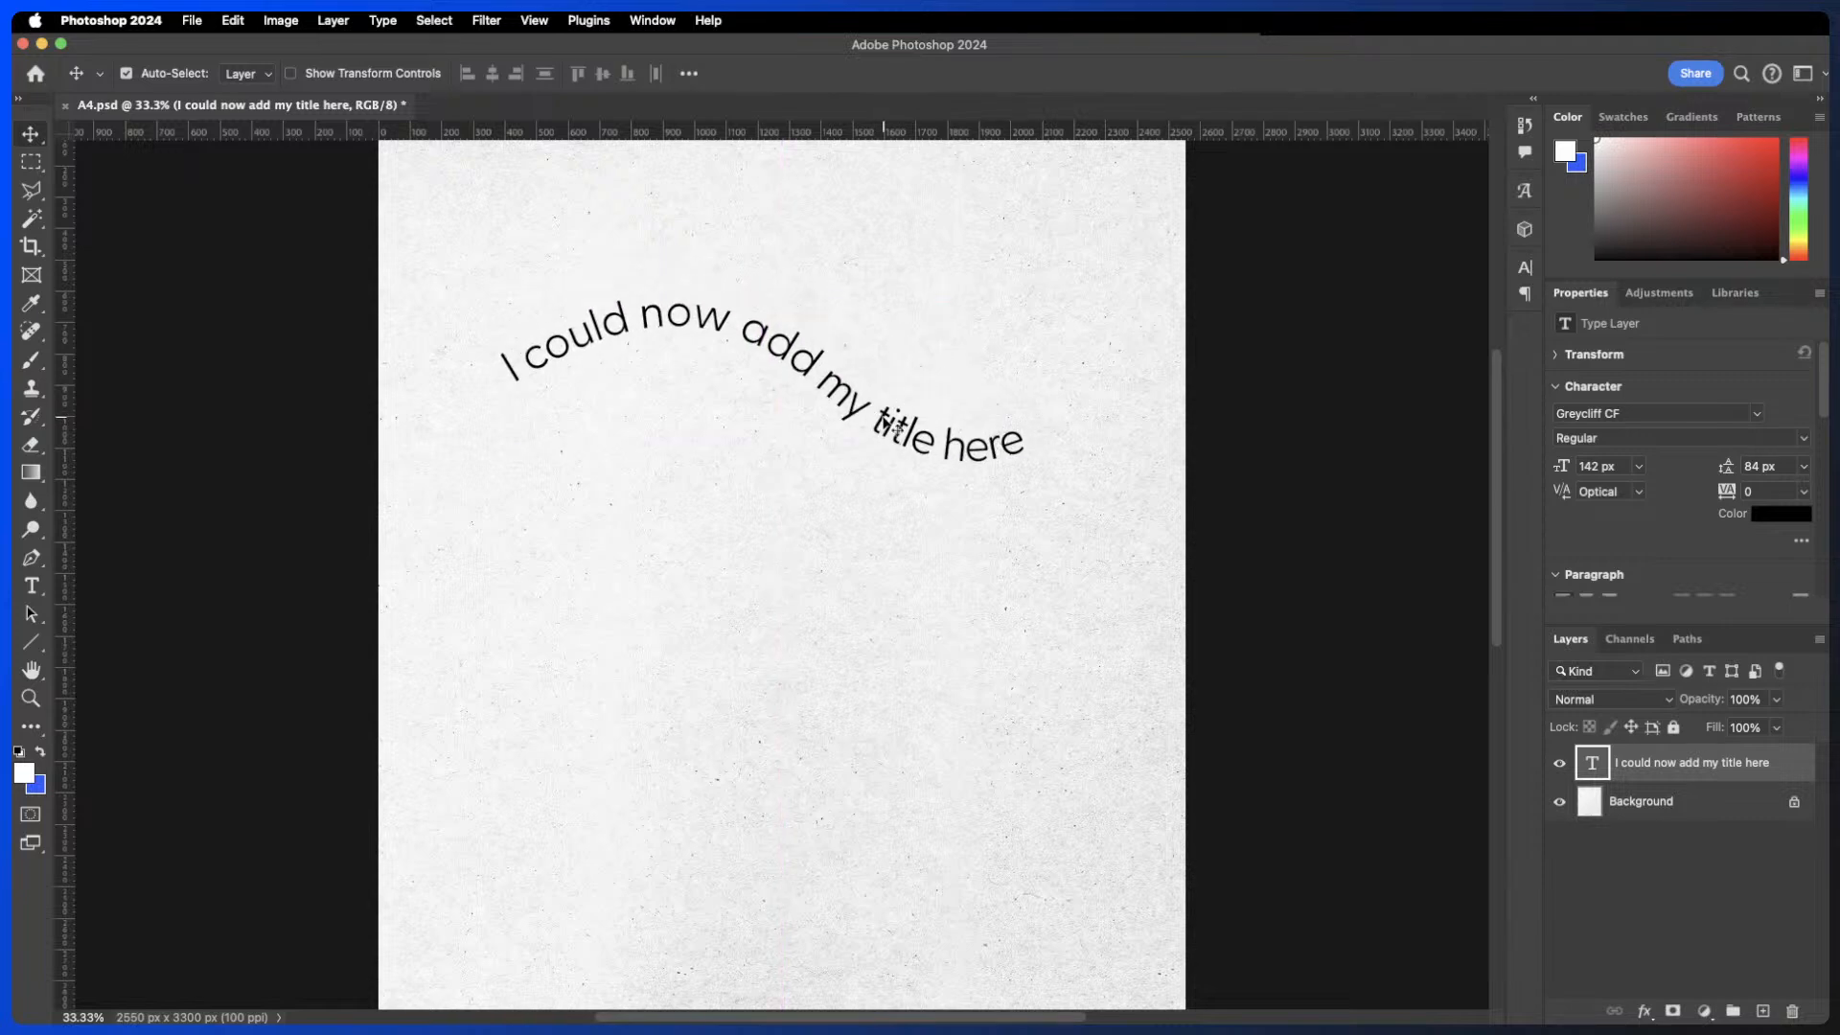